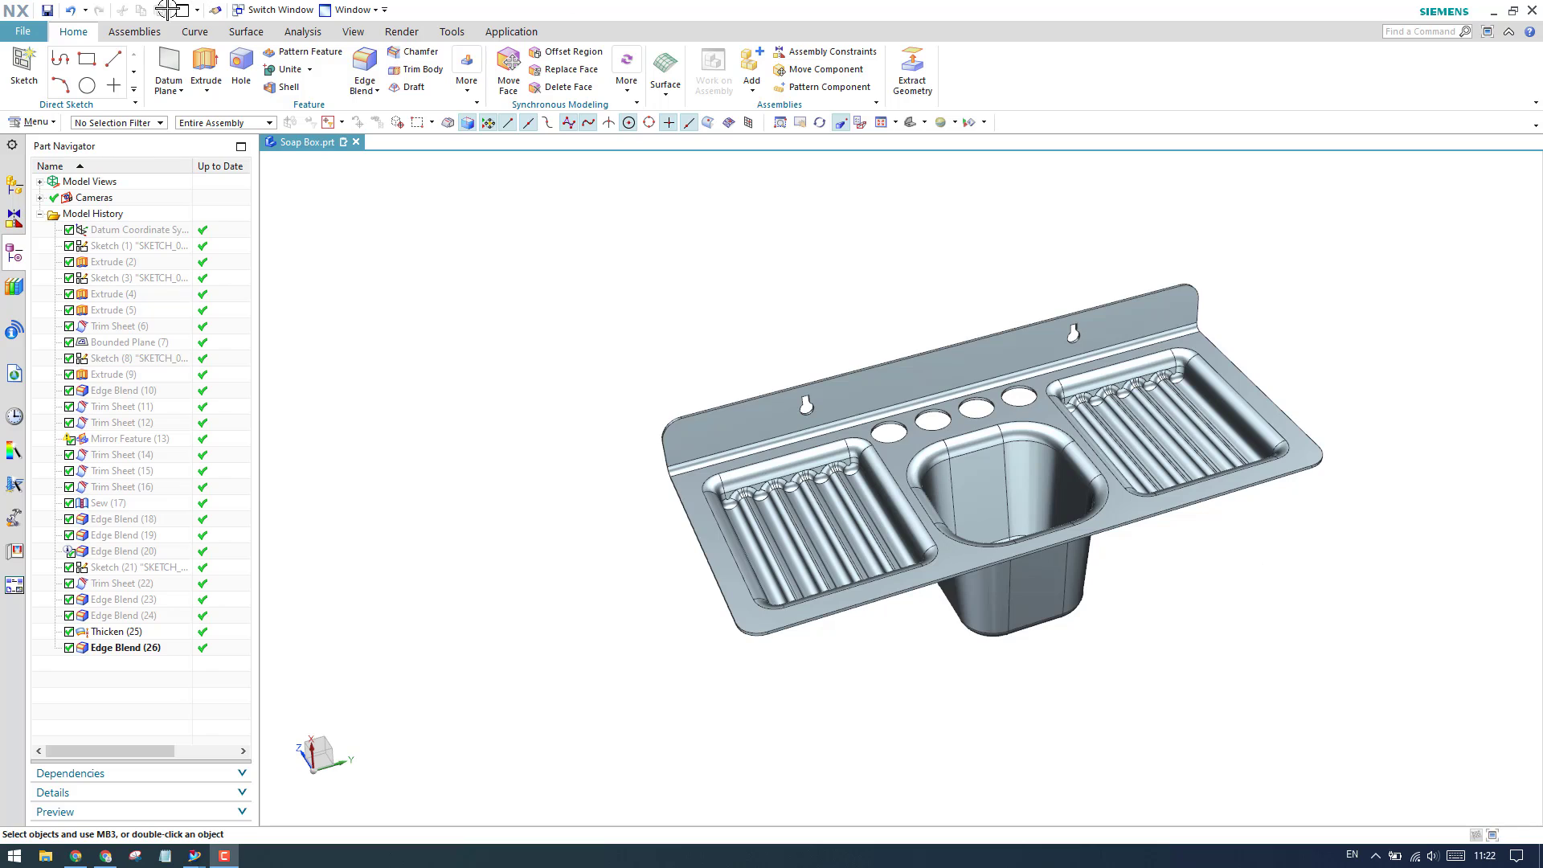
pyautogui.click(134, 123)
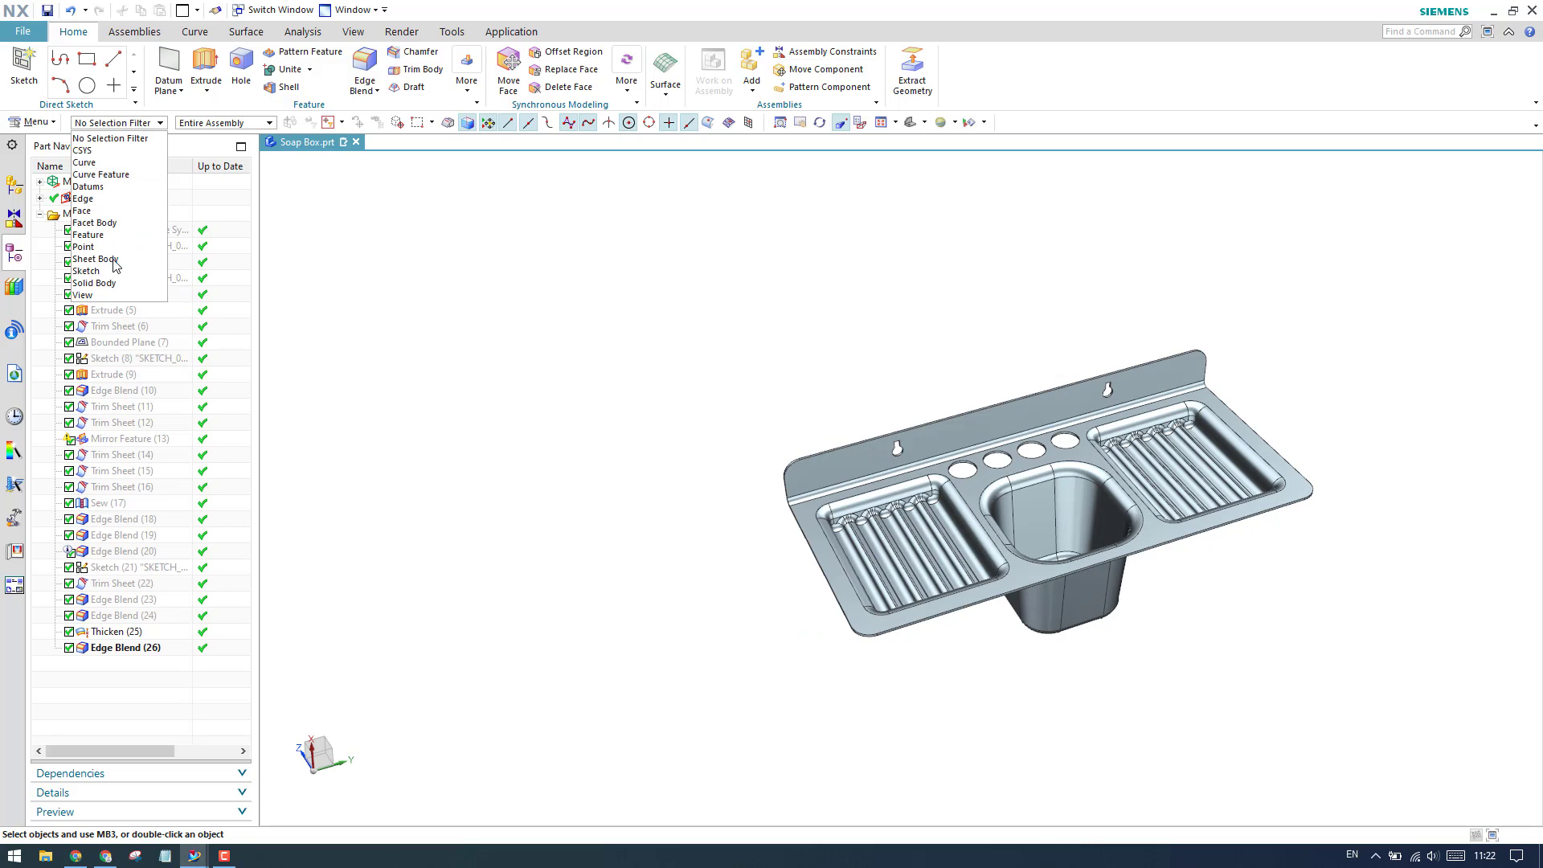
pyautogui.click(210, 123)
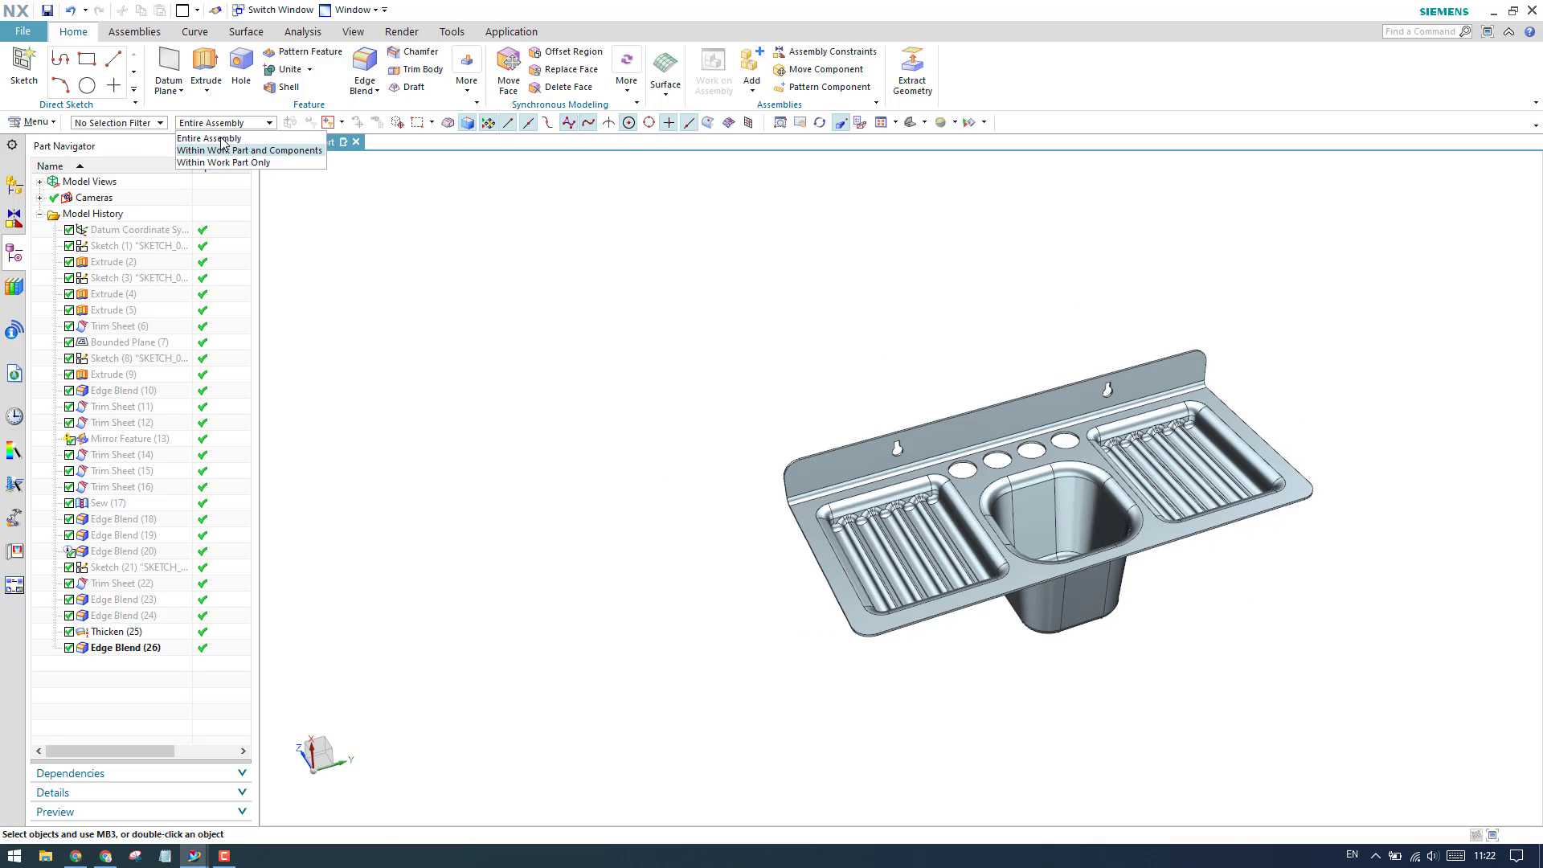
pyautogui.click(315, 226)
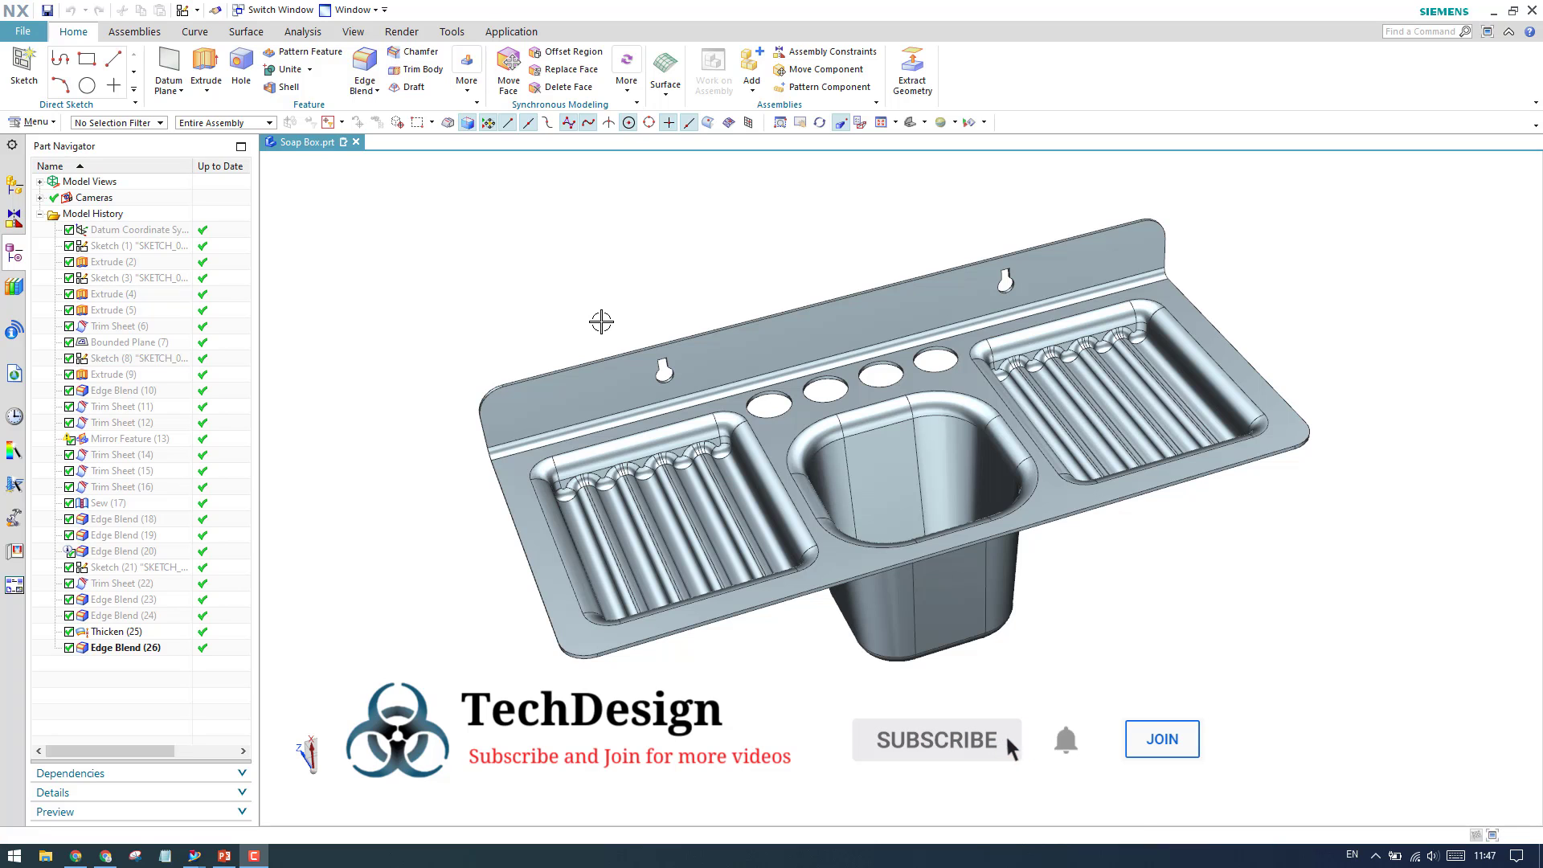
# Step: Create a new part from the millimetre Model template with the file name model1.prt
pyautogui.click(28, 36)
pyautogui.click(36, 51)
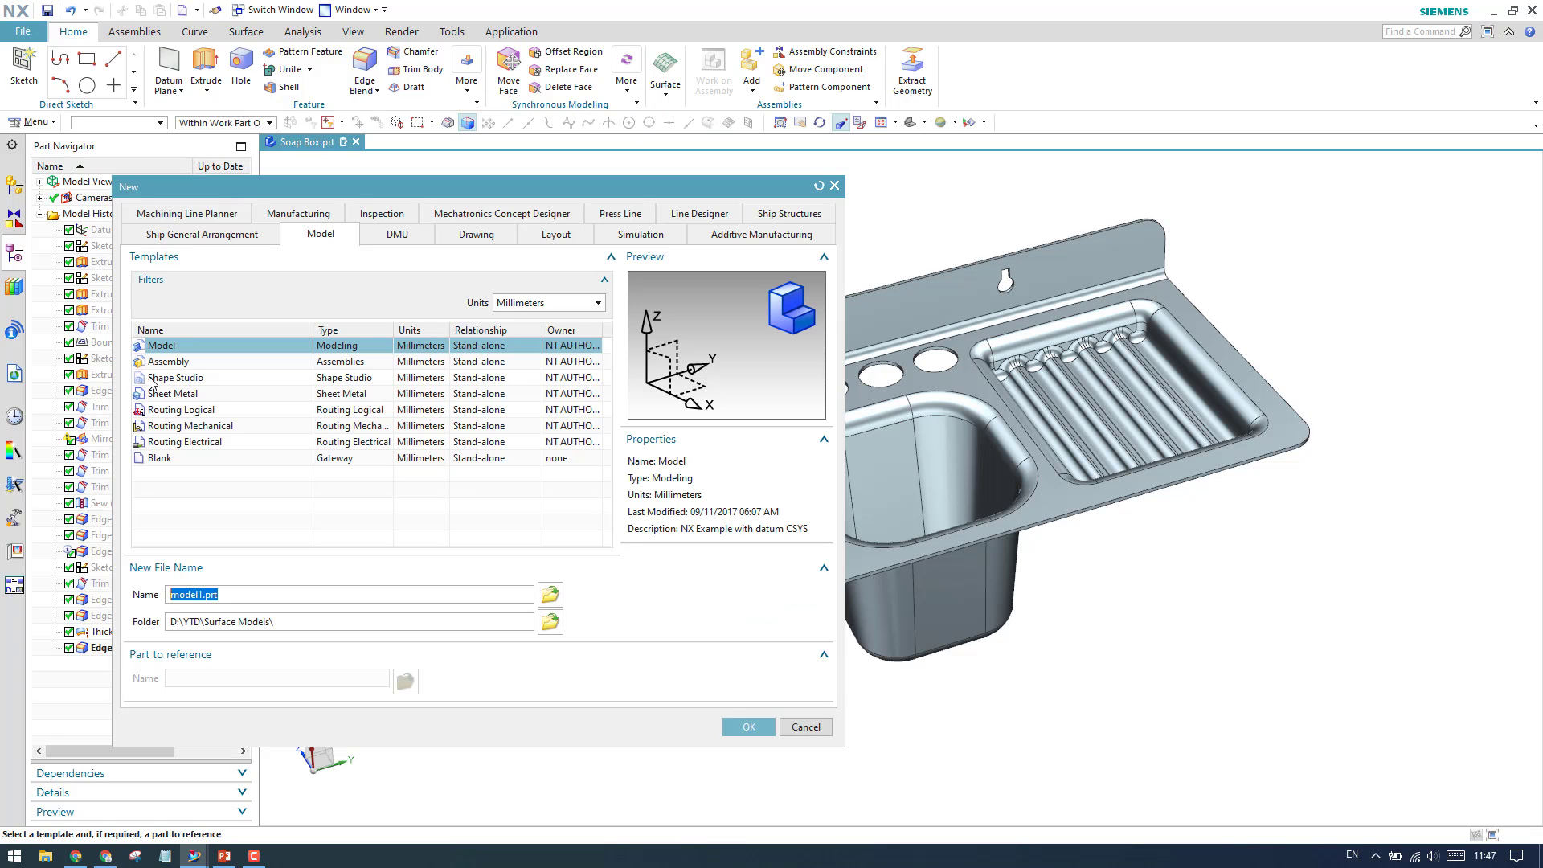
pyautogui.click(748, 726)
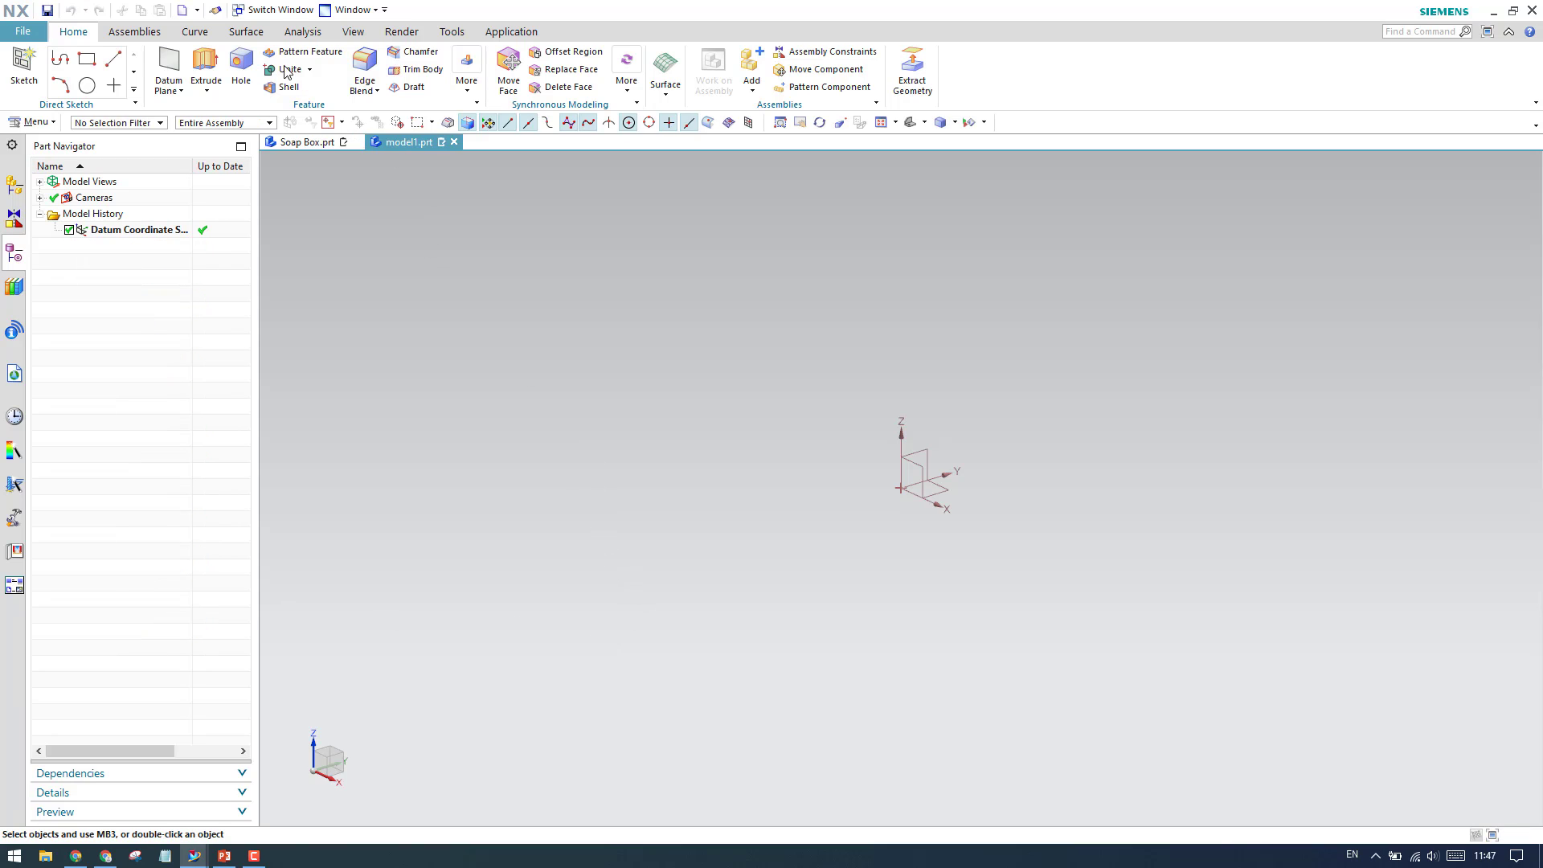
# Step: Start a sketch on the XZ plane of the datum coordinate system
pyautogui.click(246, 32)
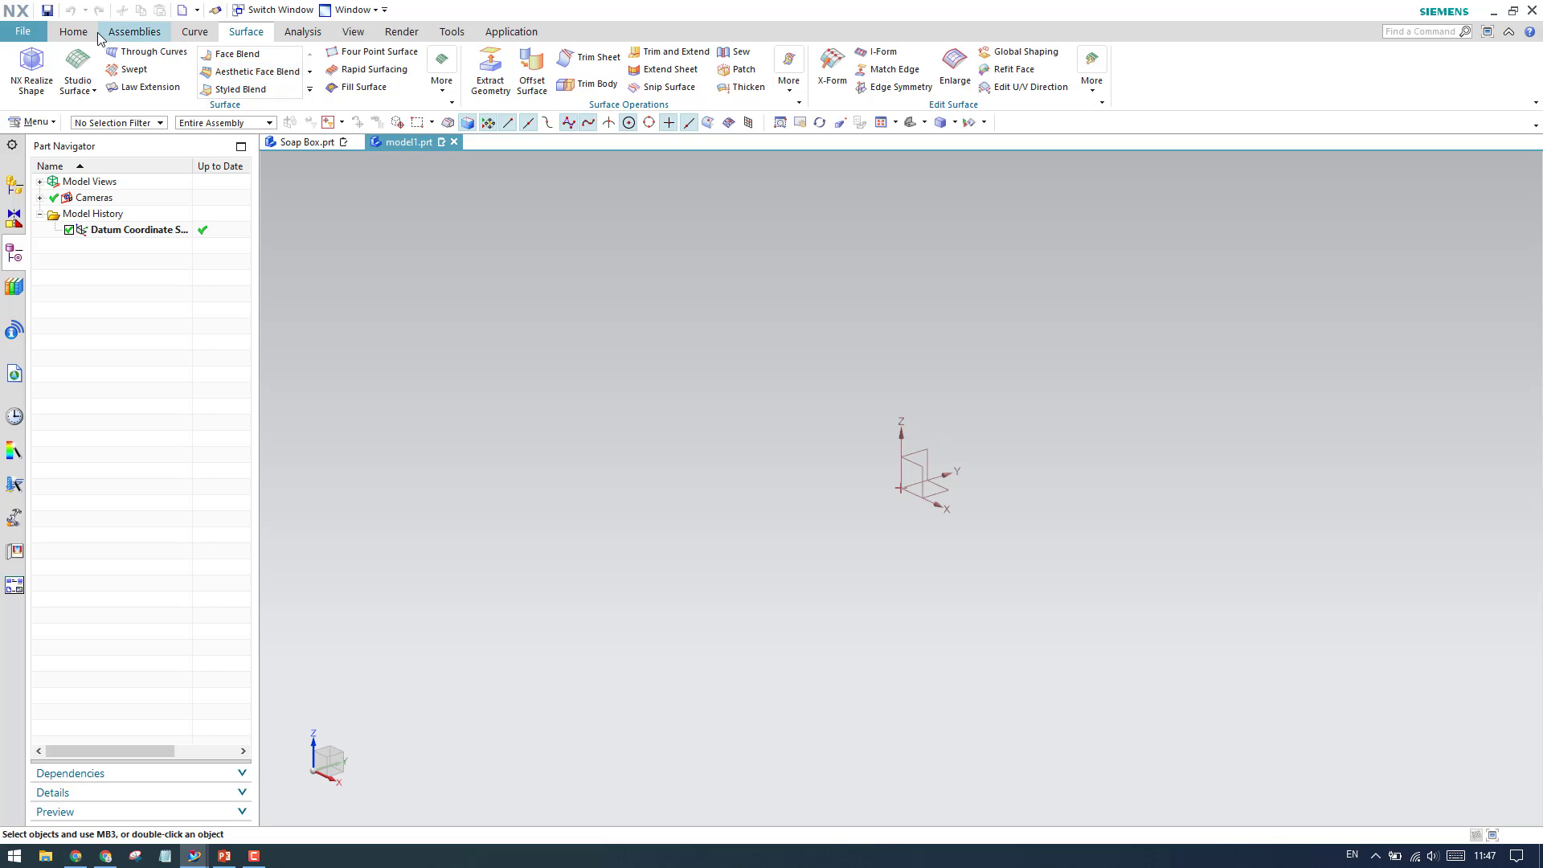
pyautogui.click(74, 32)
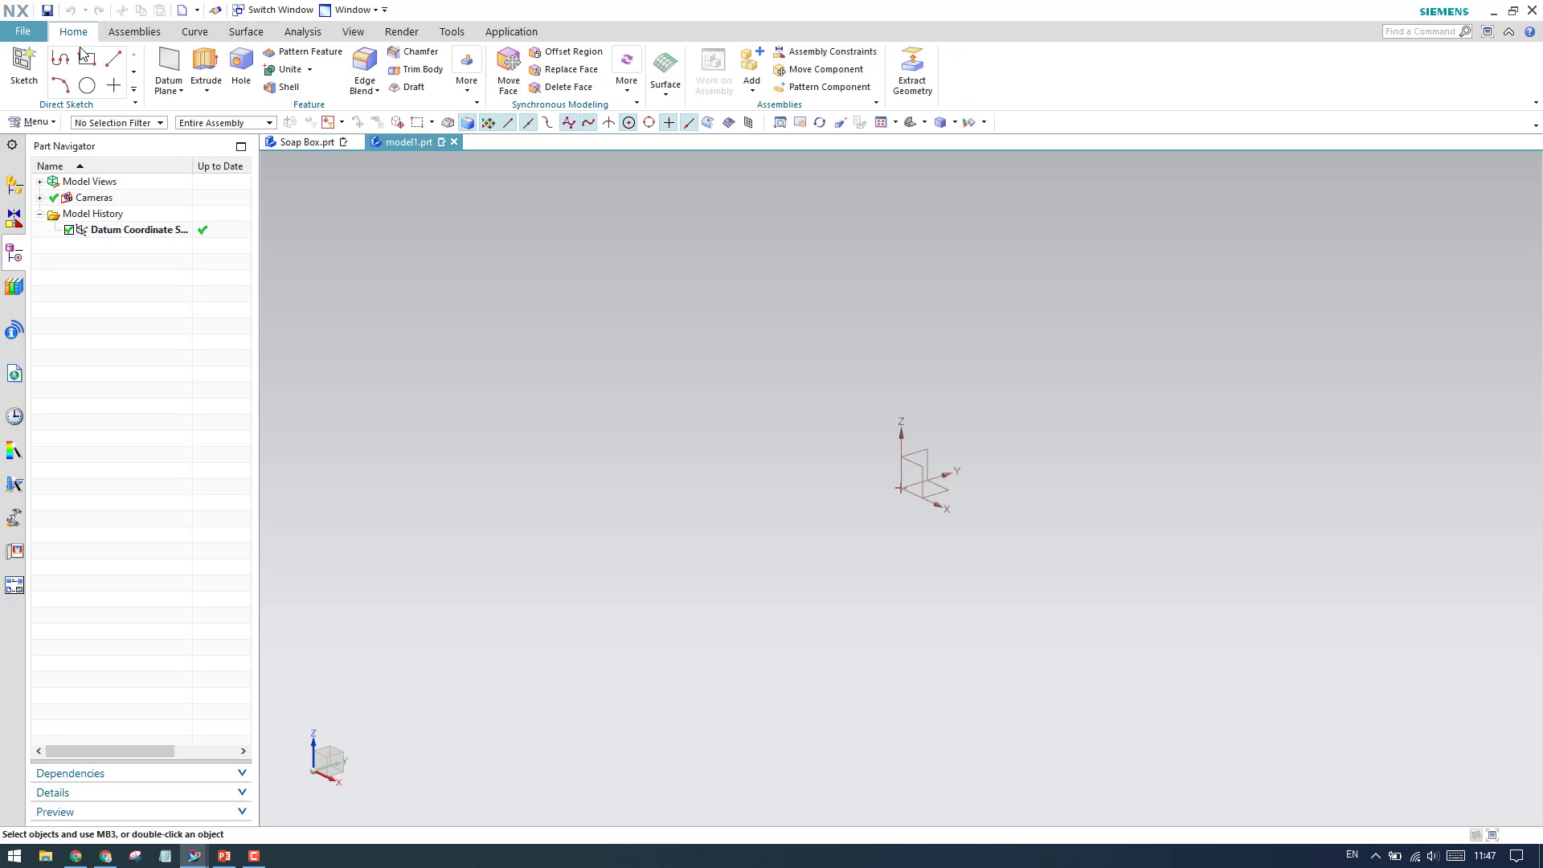
pyautogui.click(24, 68)
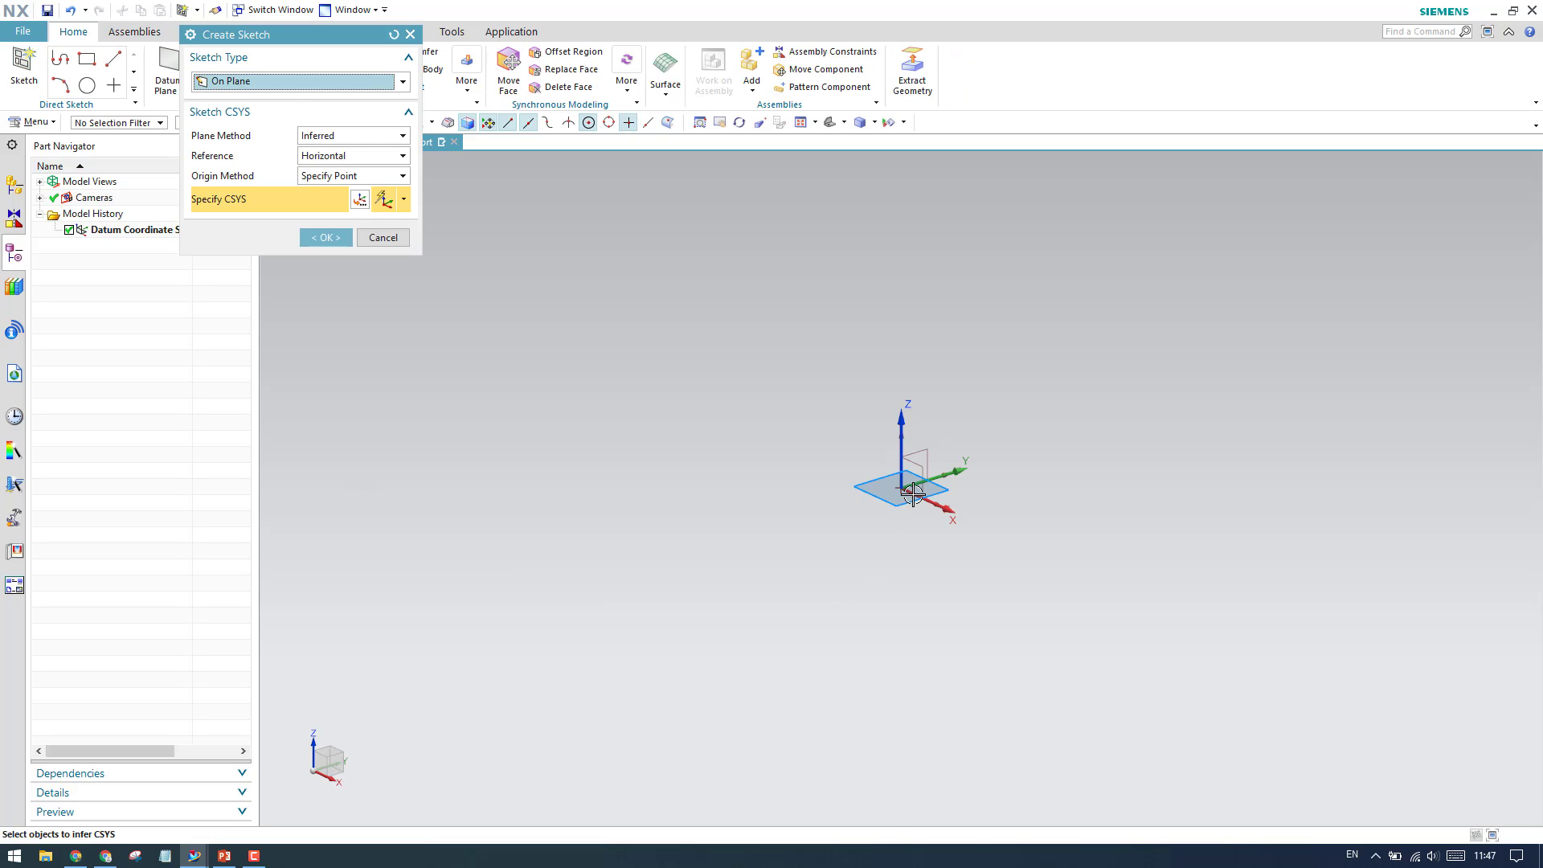
pyautogui.click(916, 468)
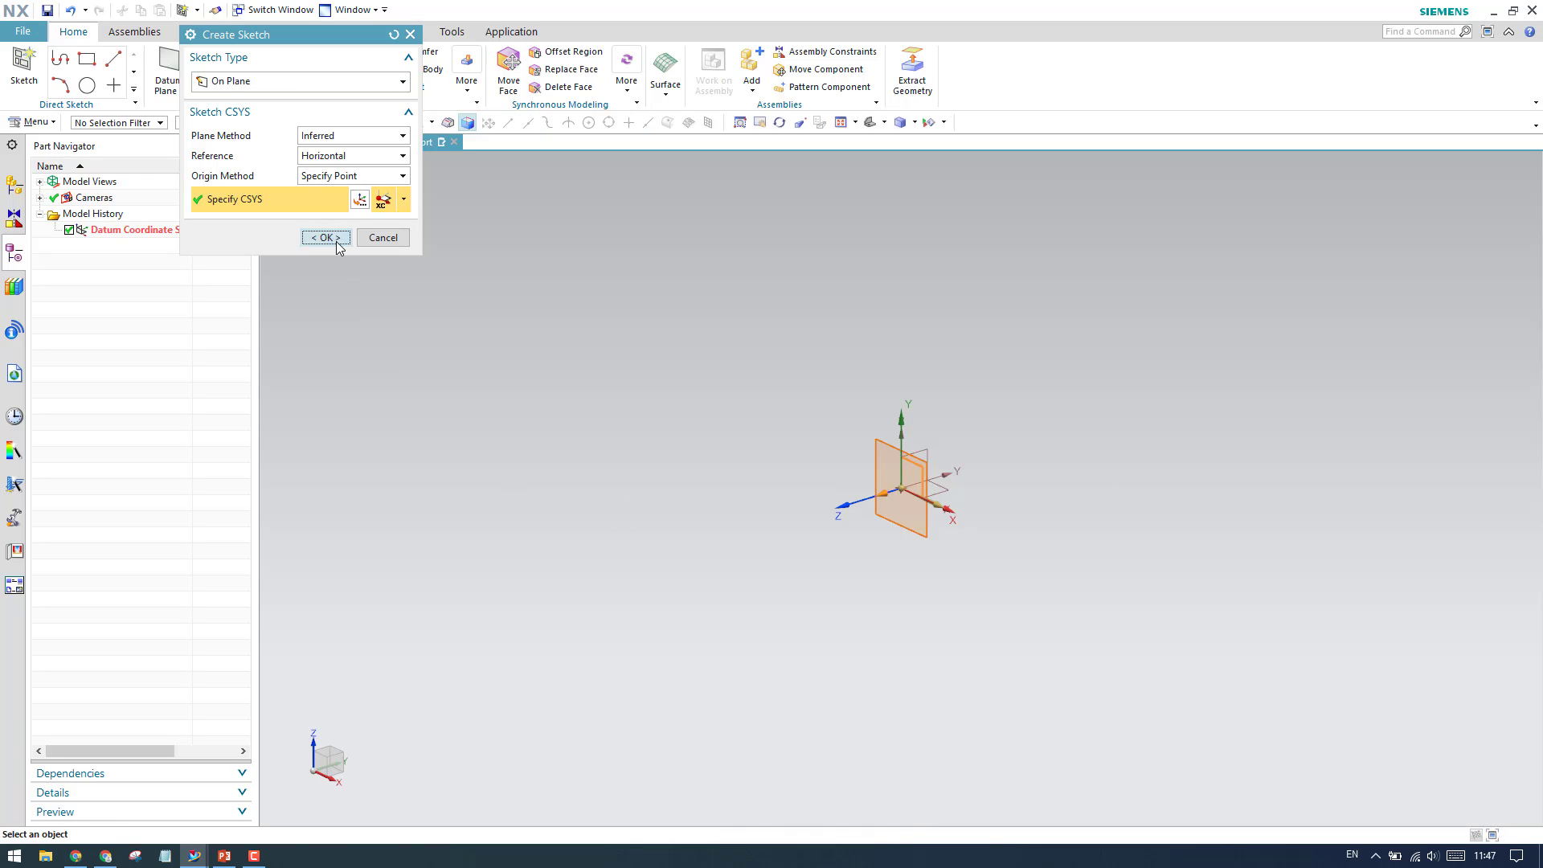
pyautogui.click(325, 238)
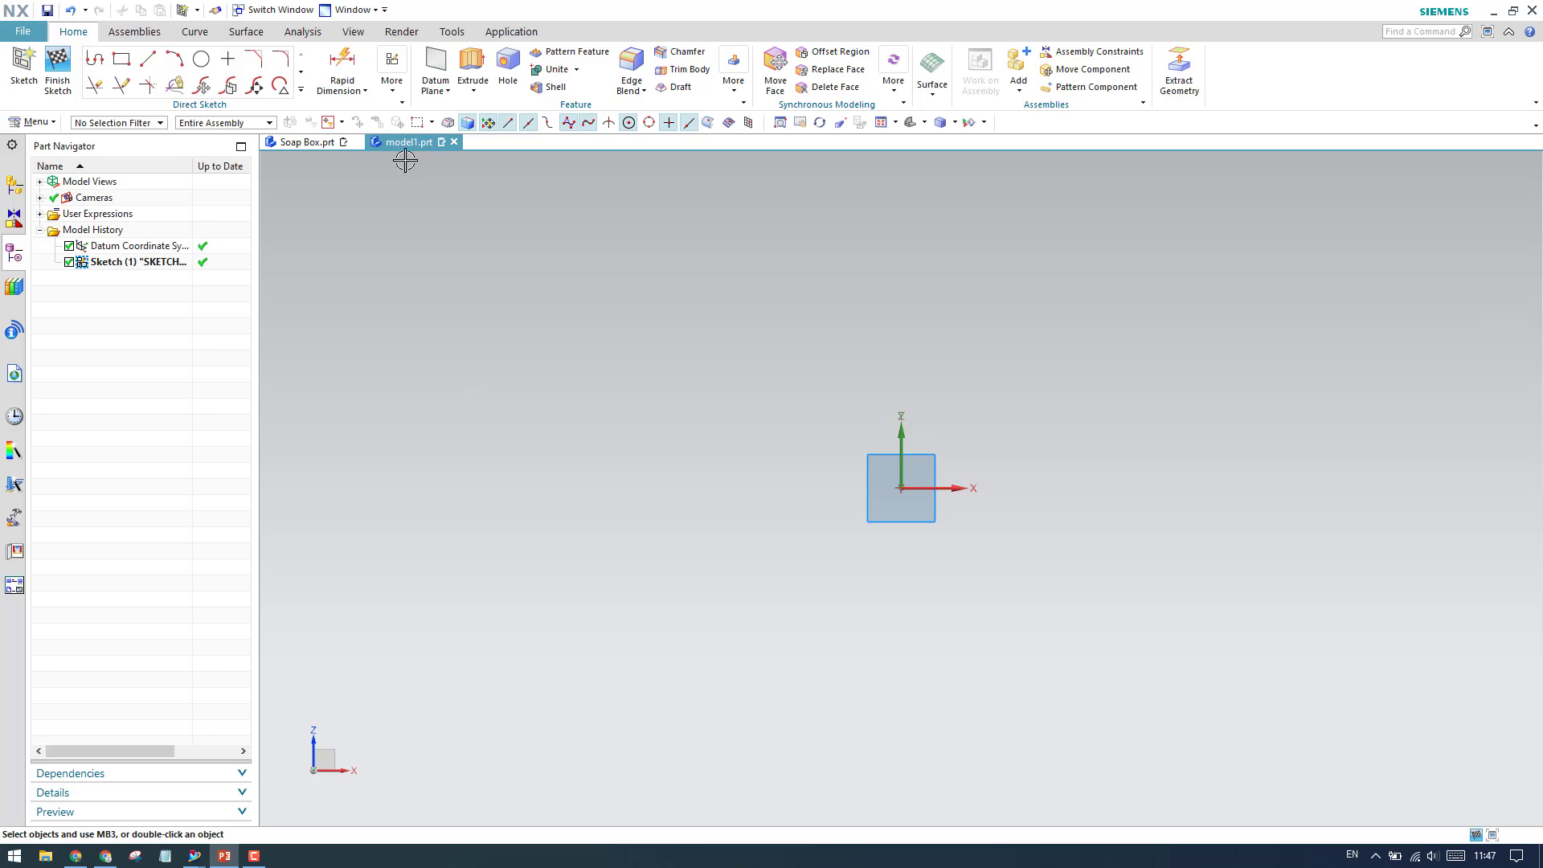
# Step: Sketch two lines from the origin: a vertical one about 53 mm long upward and a horizontal one about 145 mm long along X
pyautogui.click(155, 65)
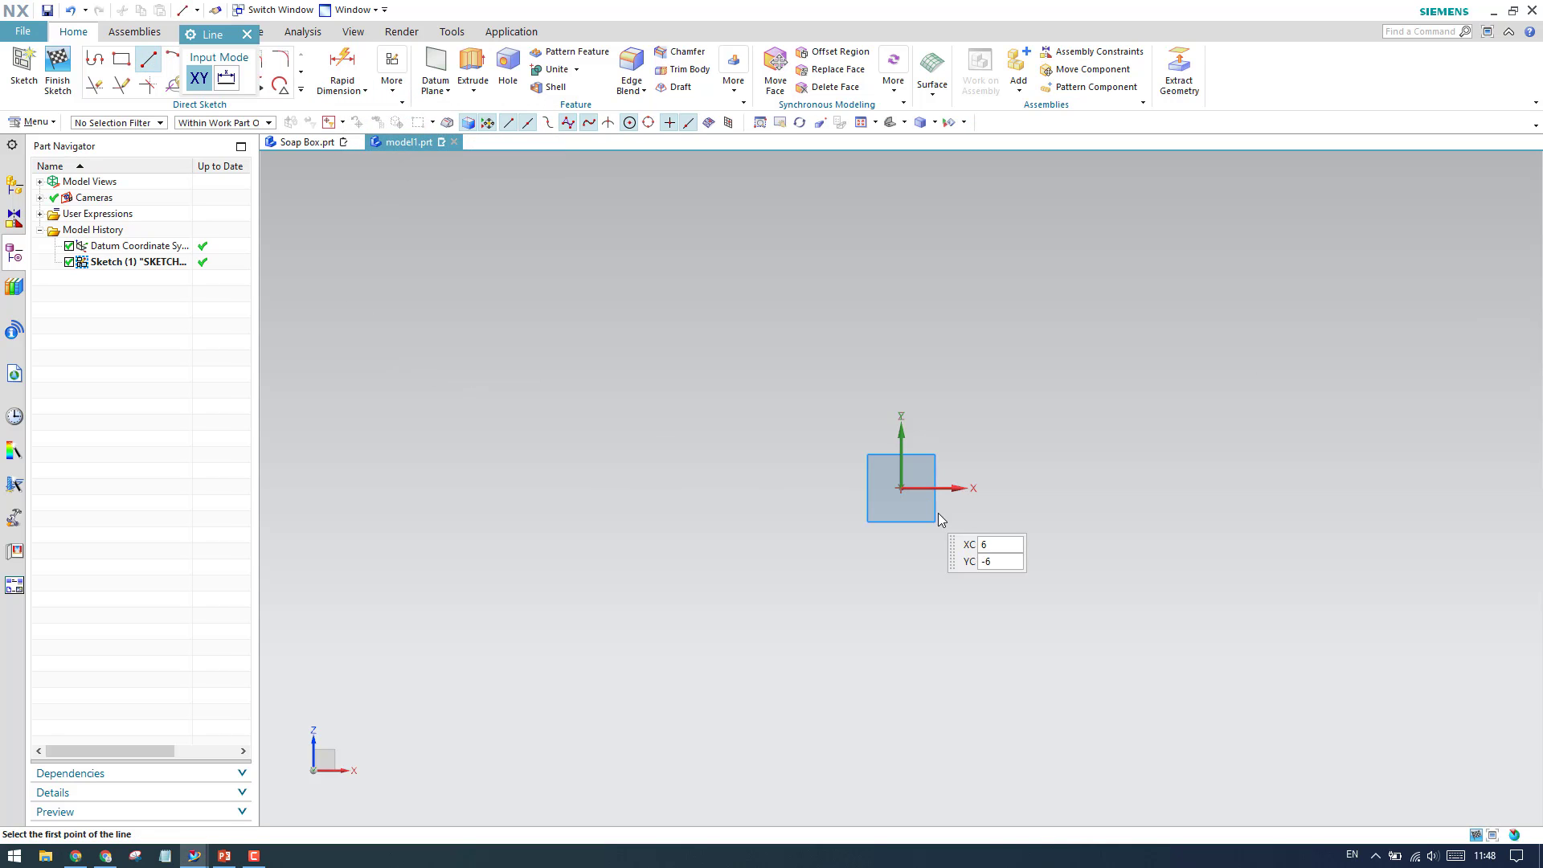
pyautogui.click(901, 488)
pyautogui.click(901, 327)
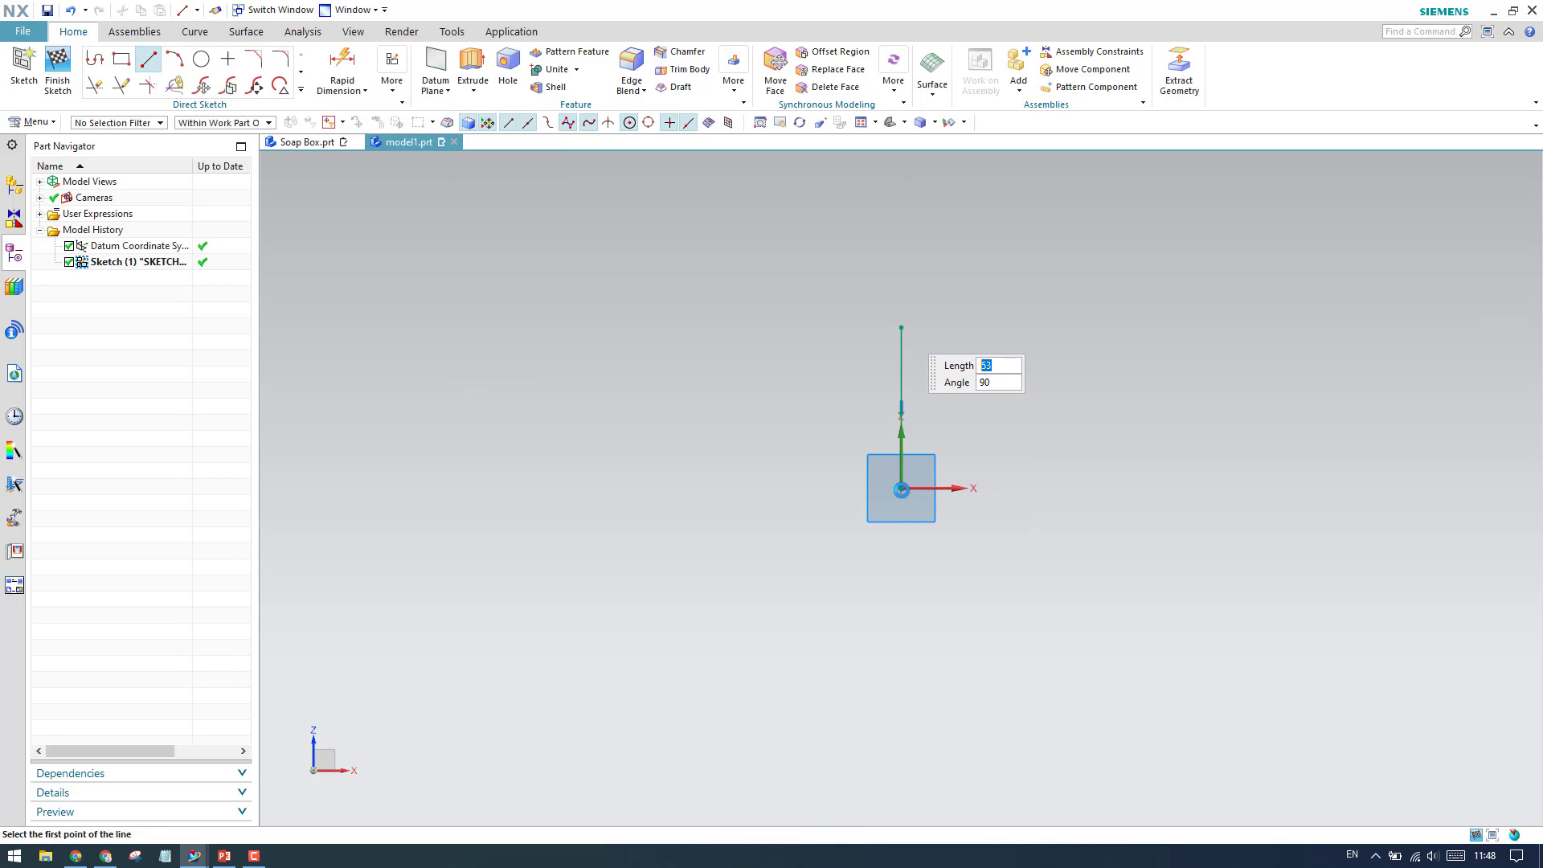
pyautogui.click(901, 488)
pyautogui.click(1340, 488)
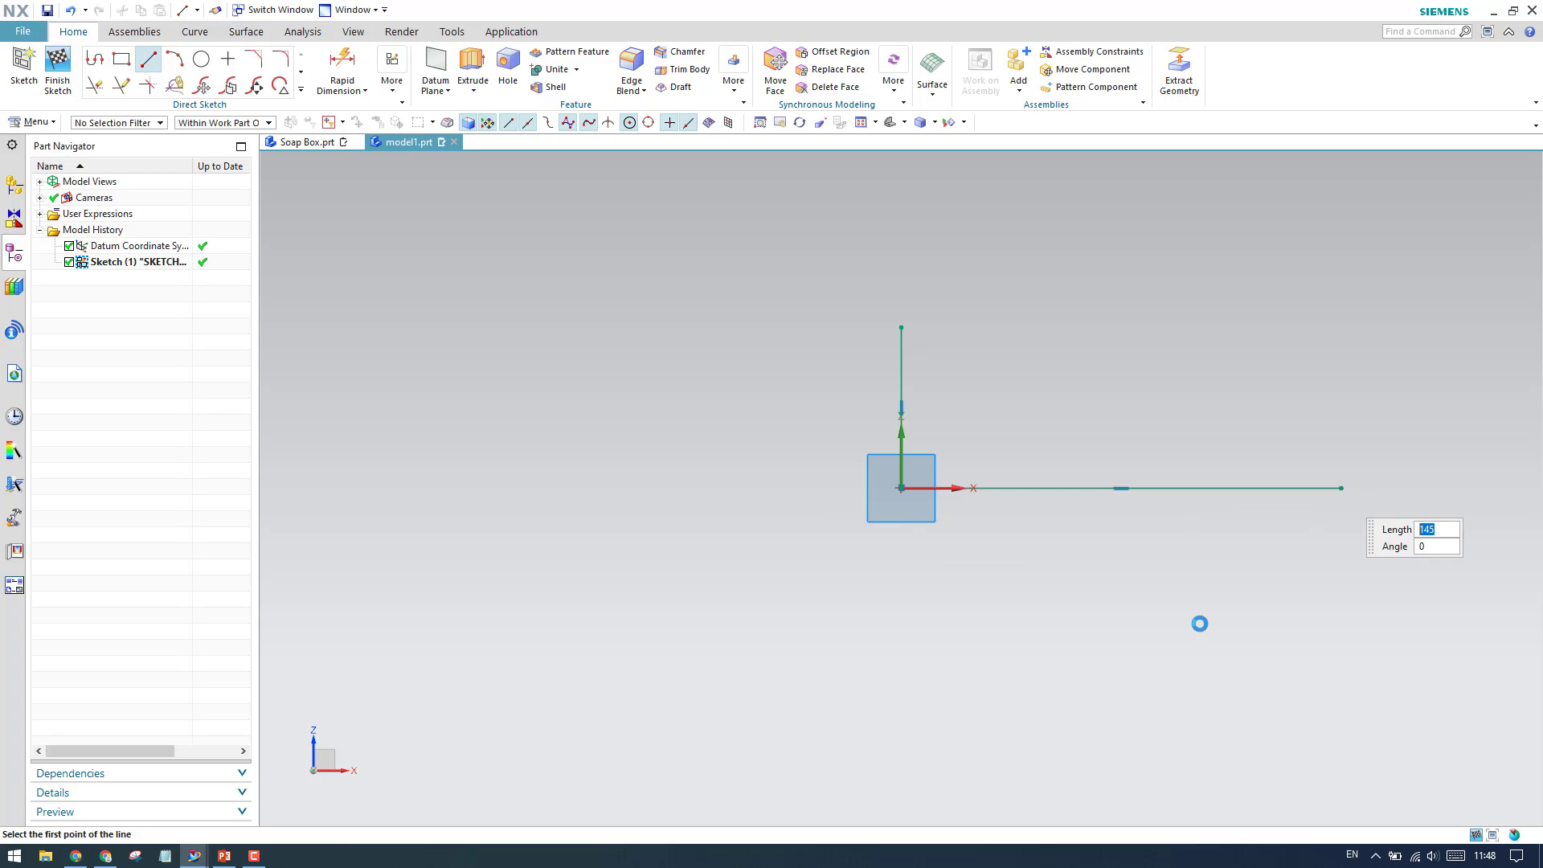
pyautogui.press('Escape')
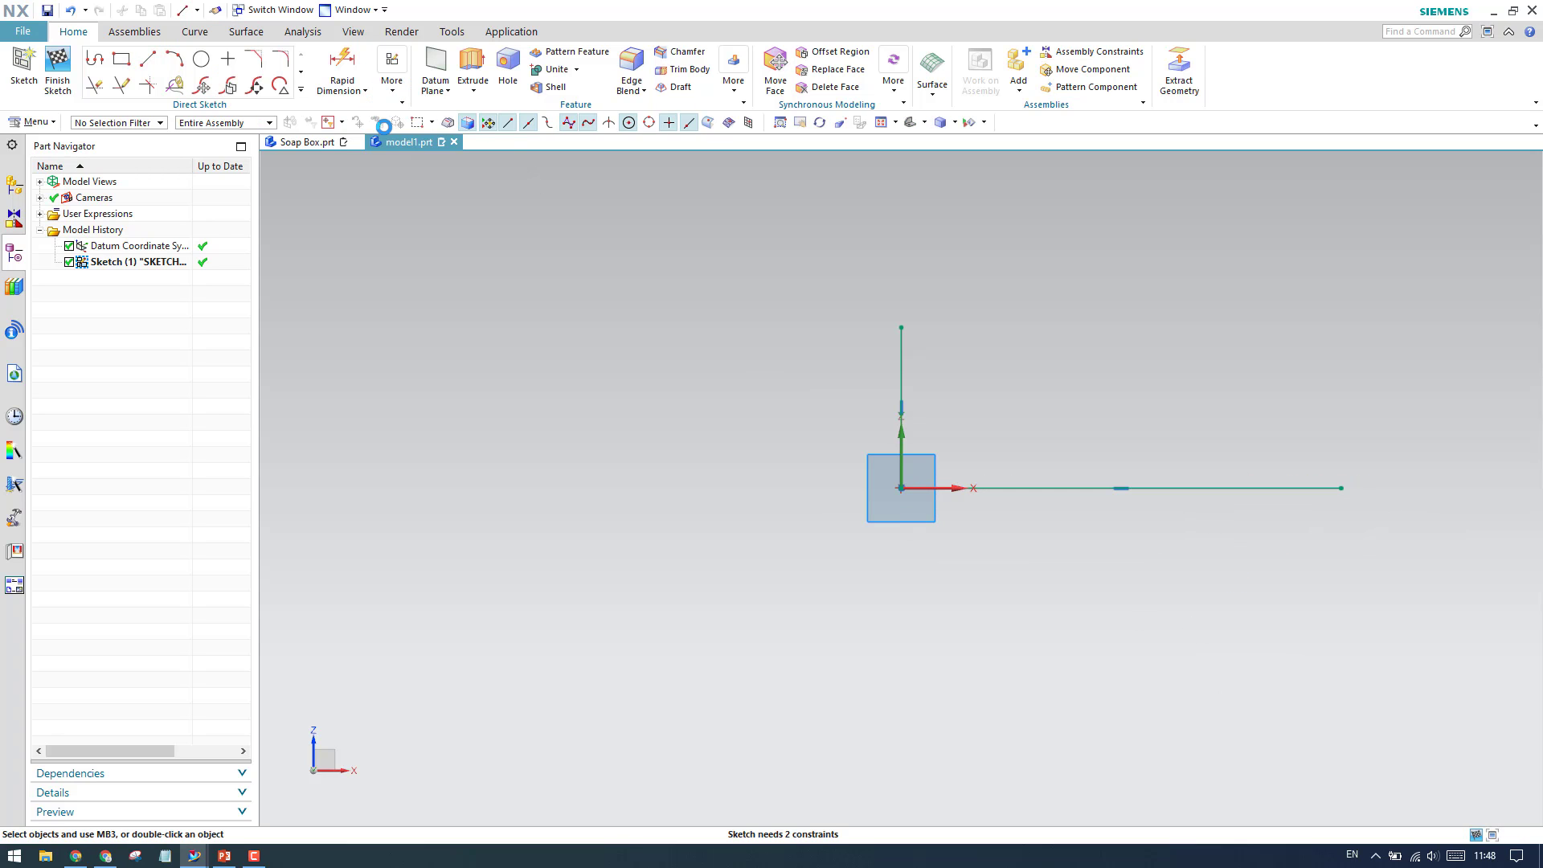
# Step: Dimension the horizontal line's length and set it to 35 mm
pyautogui.press('d')
pyautogui.click(1210, 495)
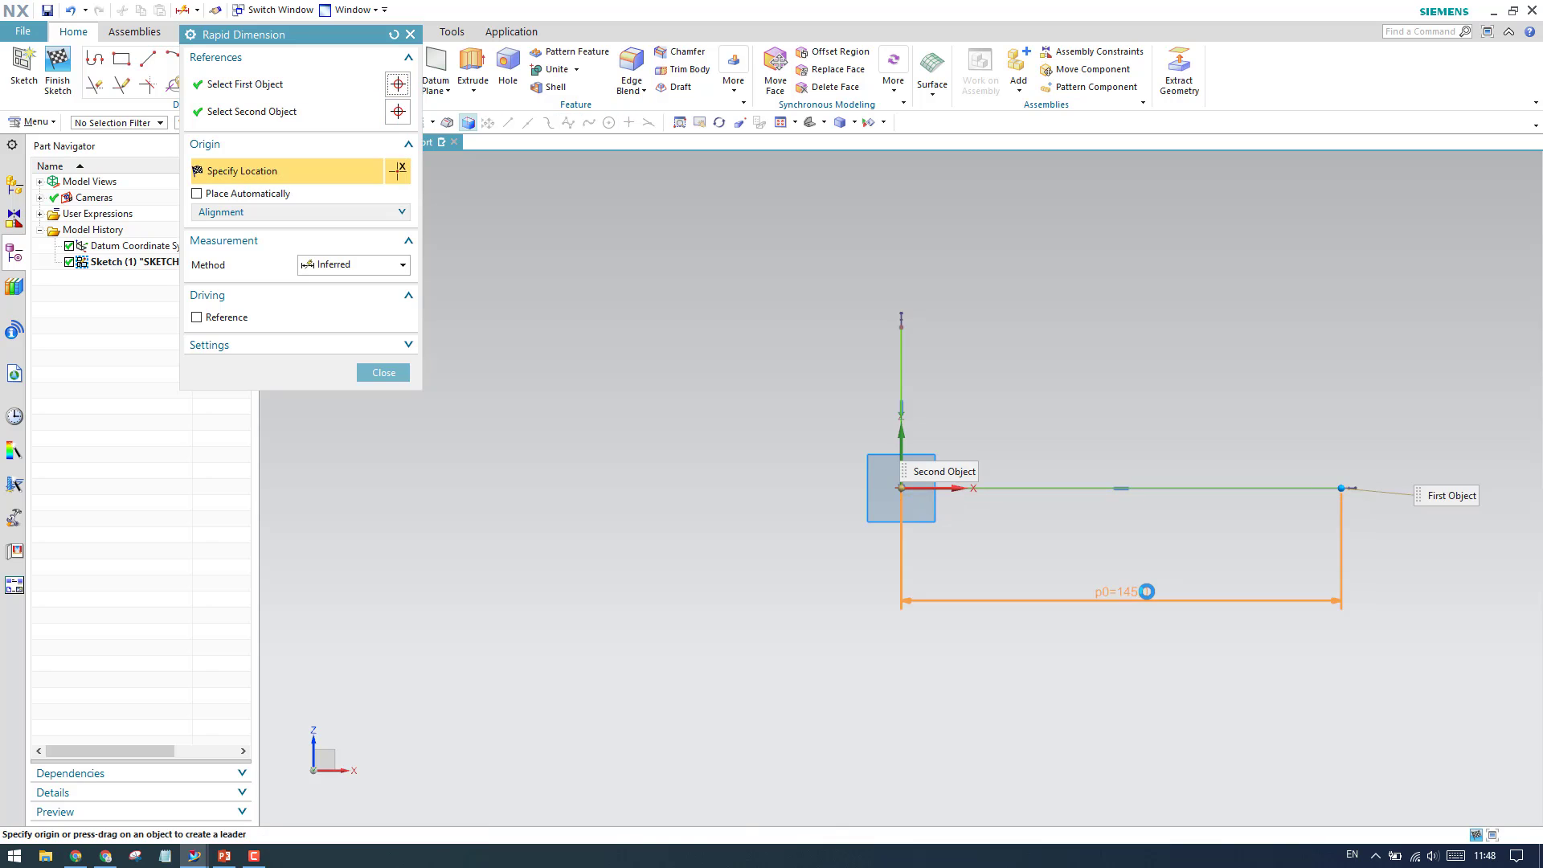
pyautogui.click(1150, 597)
pyautogui.write('35')
pyautogui.press('Return')
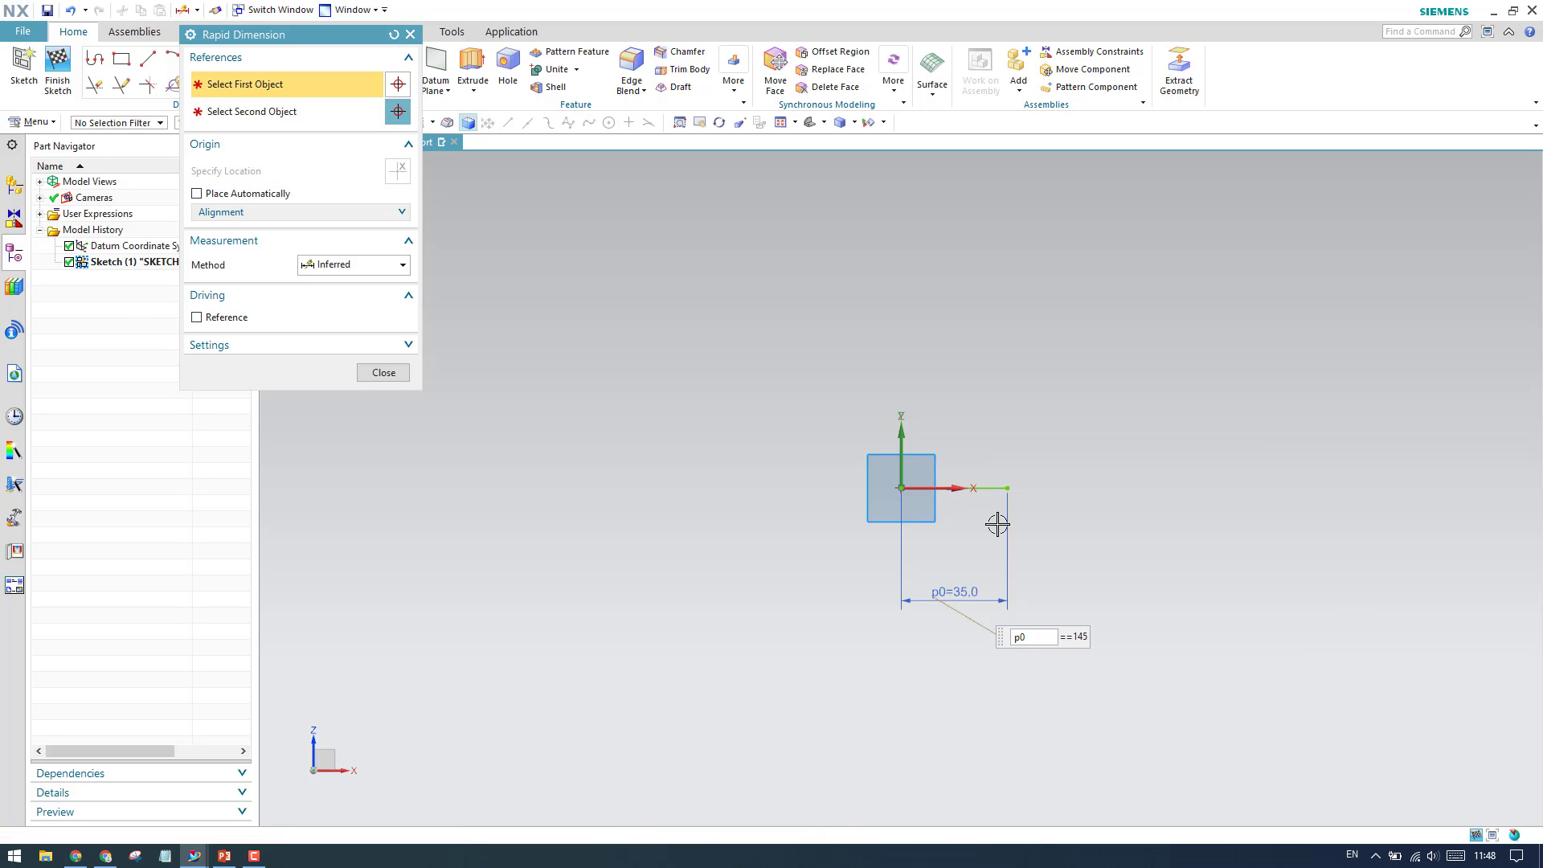
# Step: Dimension the vertical line's length as 8 mm and finish the sketch
pyautogui.scroll(5, 914, 426)
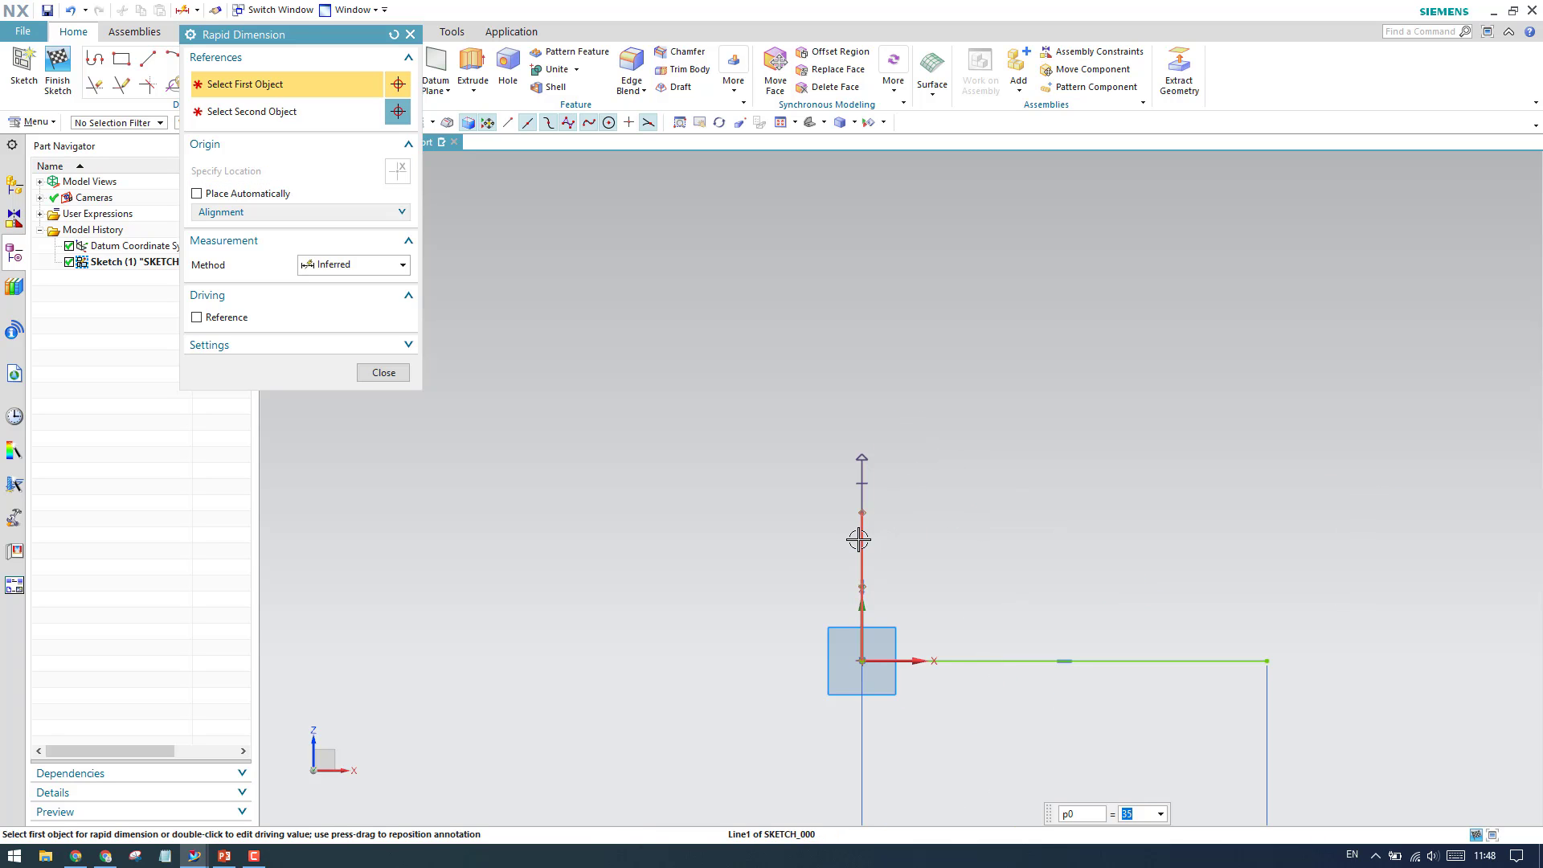
pyautogui.click(859, 539)
pyautogui.click(678, 565)
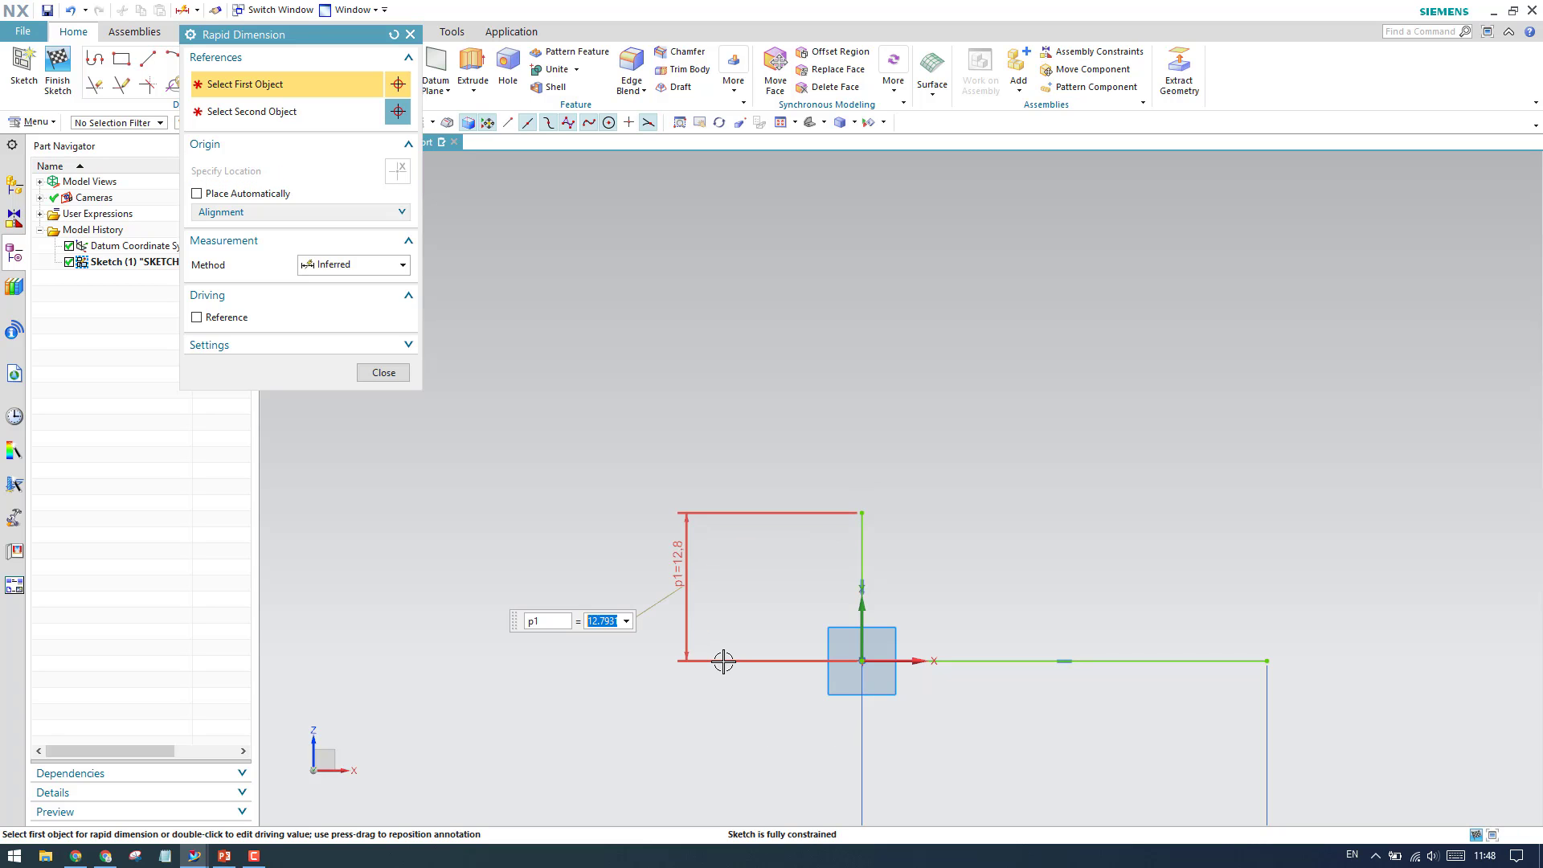
pyautogui.write('8')
pyautogui.press('Return')
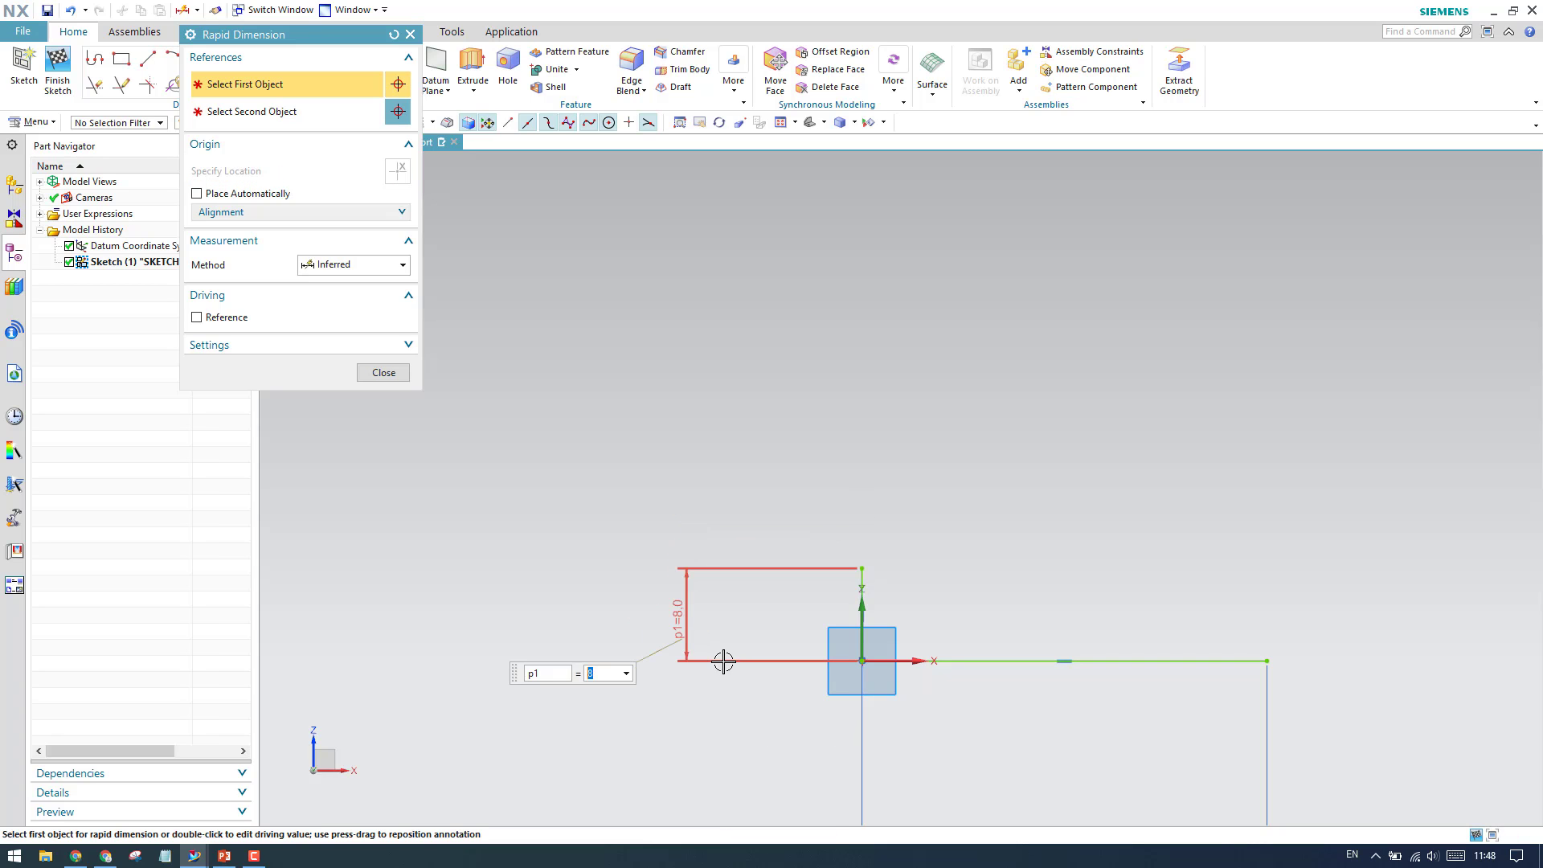
pyautogui.click(390, 372)
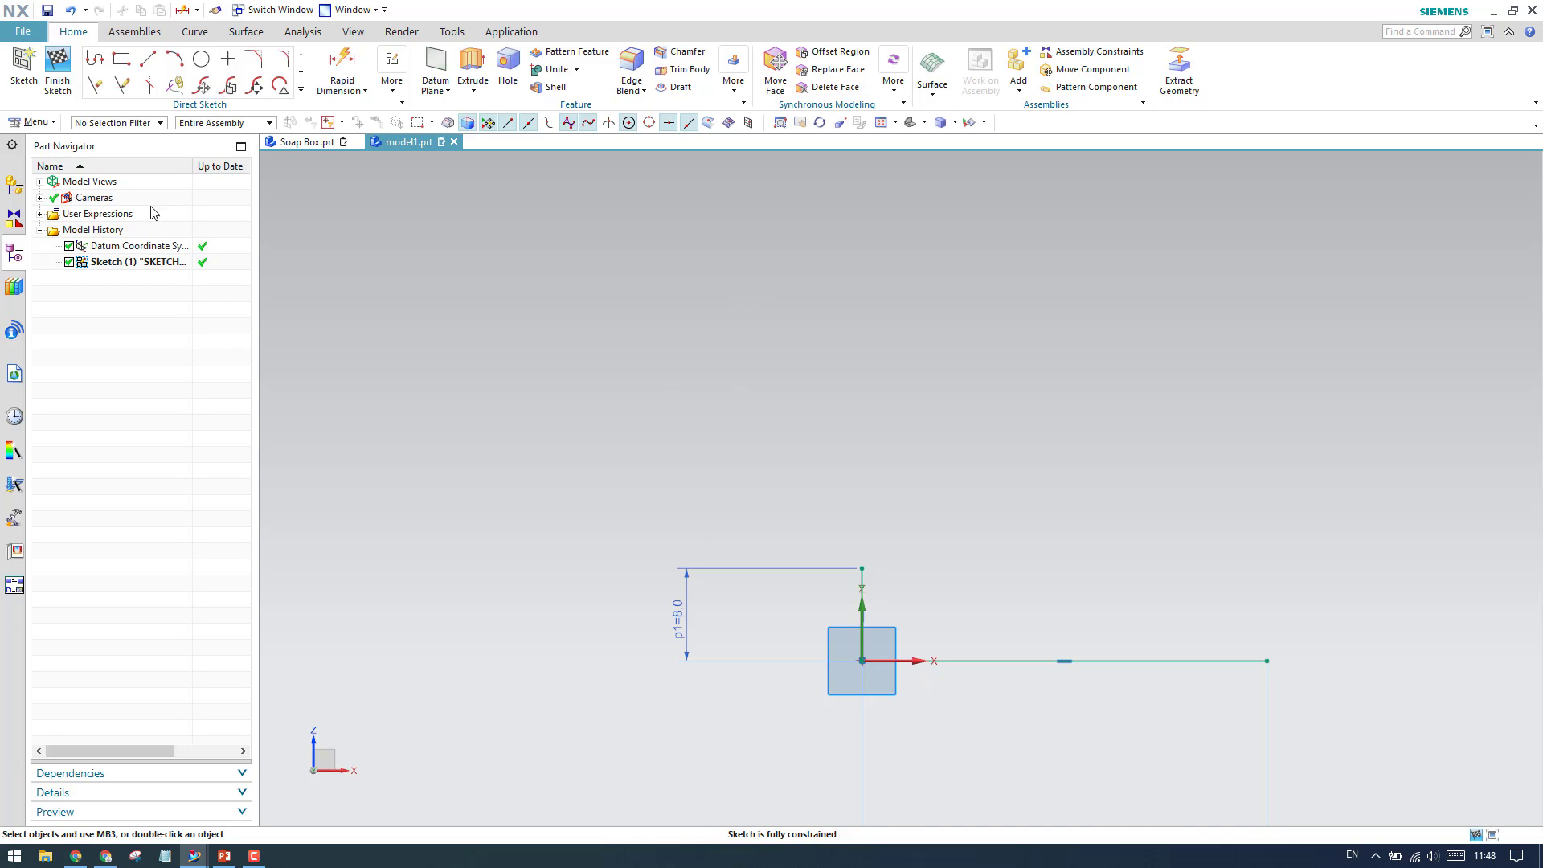
pyautogui.click(57, 68)
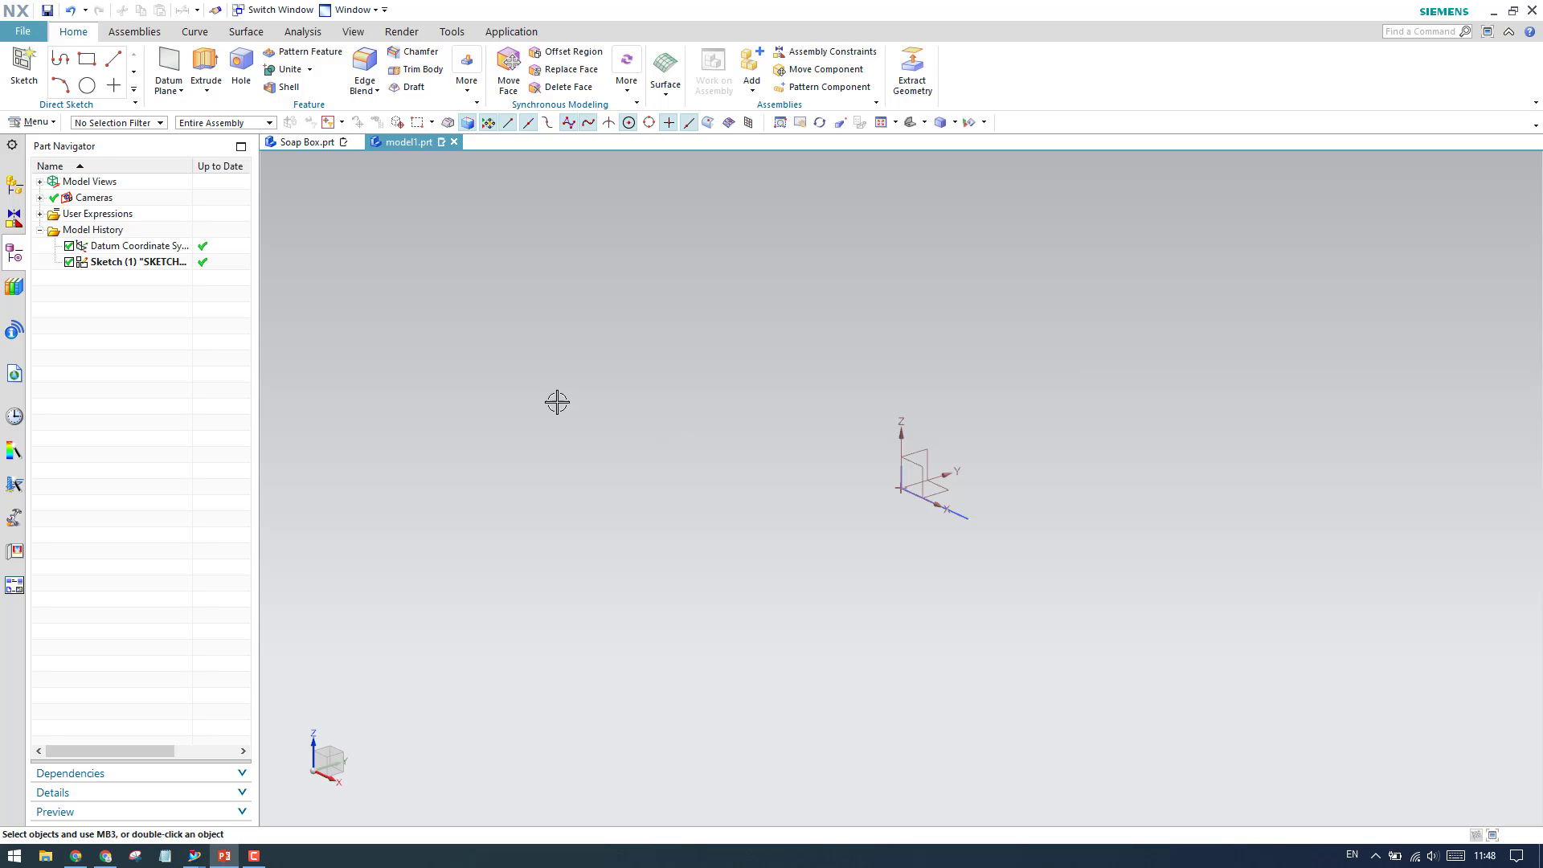
# Step: Extrude the L-shaped sketch as a sheet body with a symmetric distance of 40 mm
pyautogui.click(206, 67)
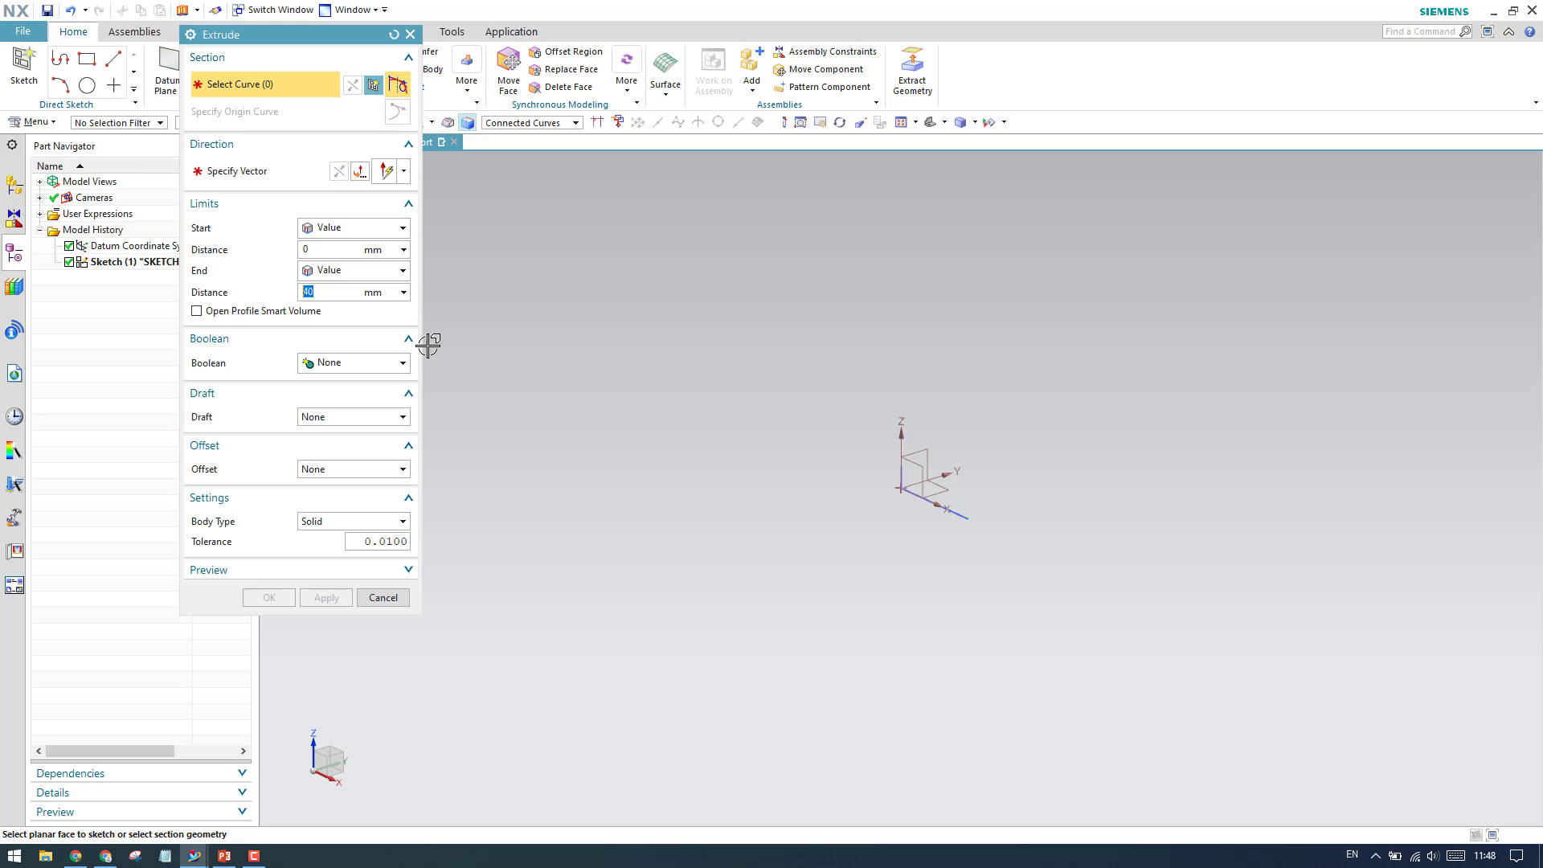
pyautogui.click(944, 516)
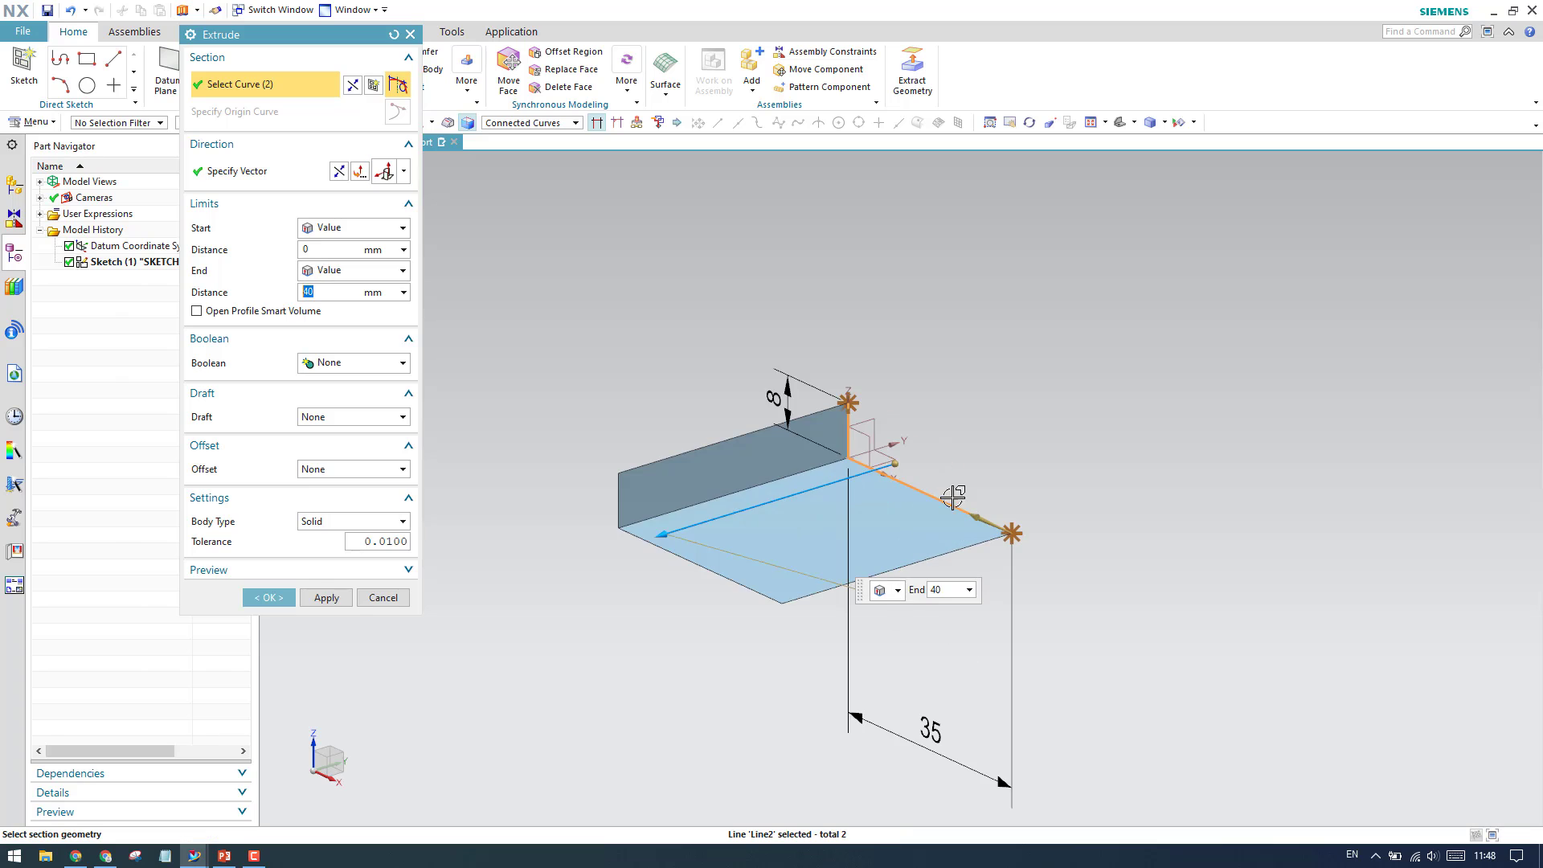
pyautogui.click(352, 233)
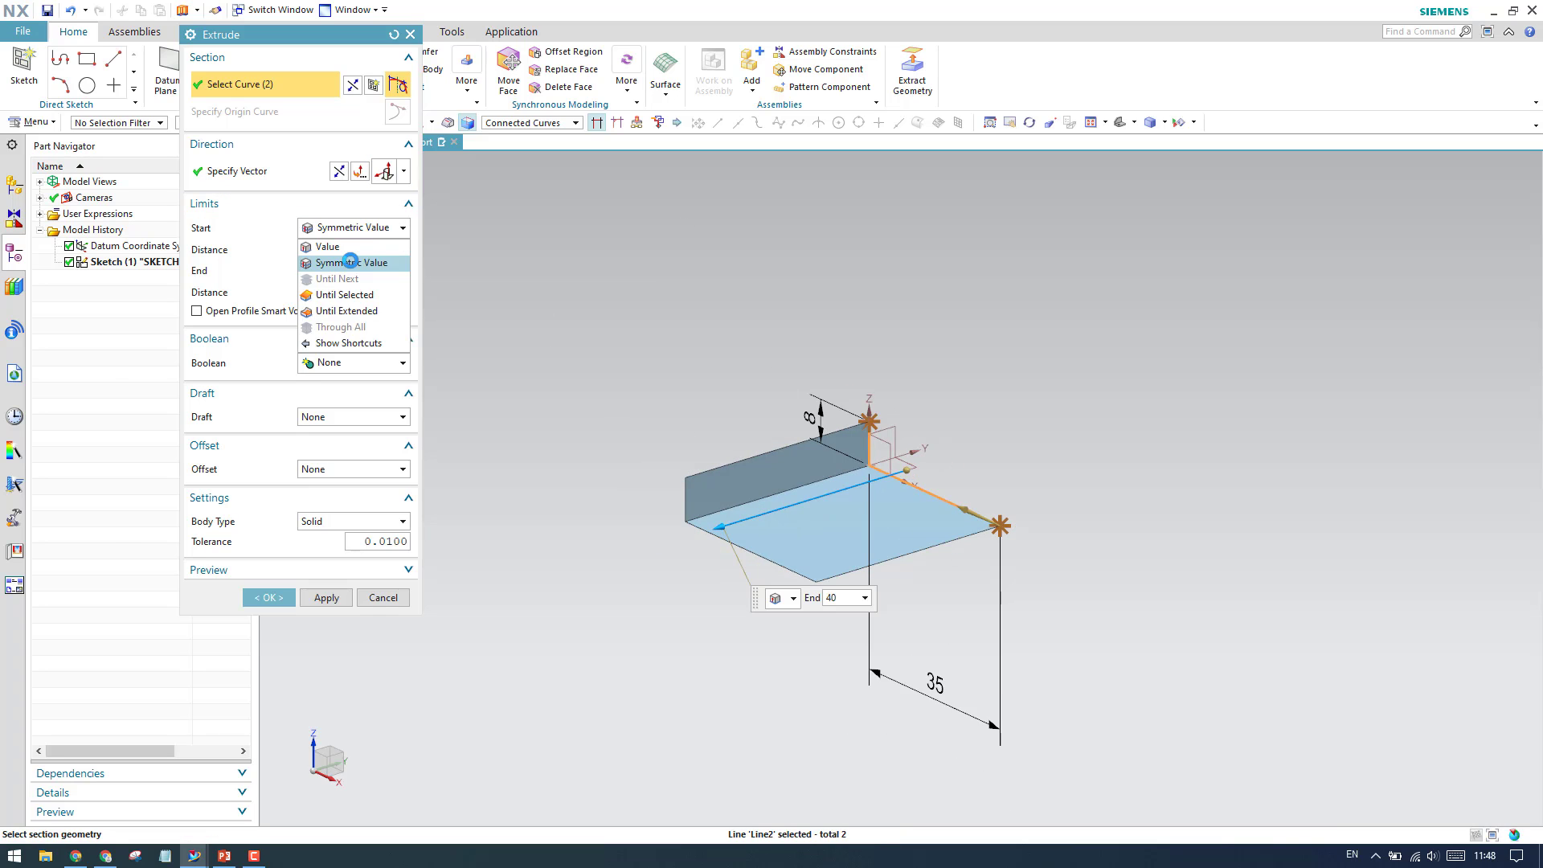
pyautogui.click(342, 258)
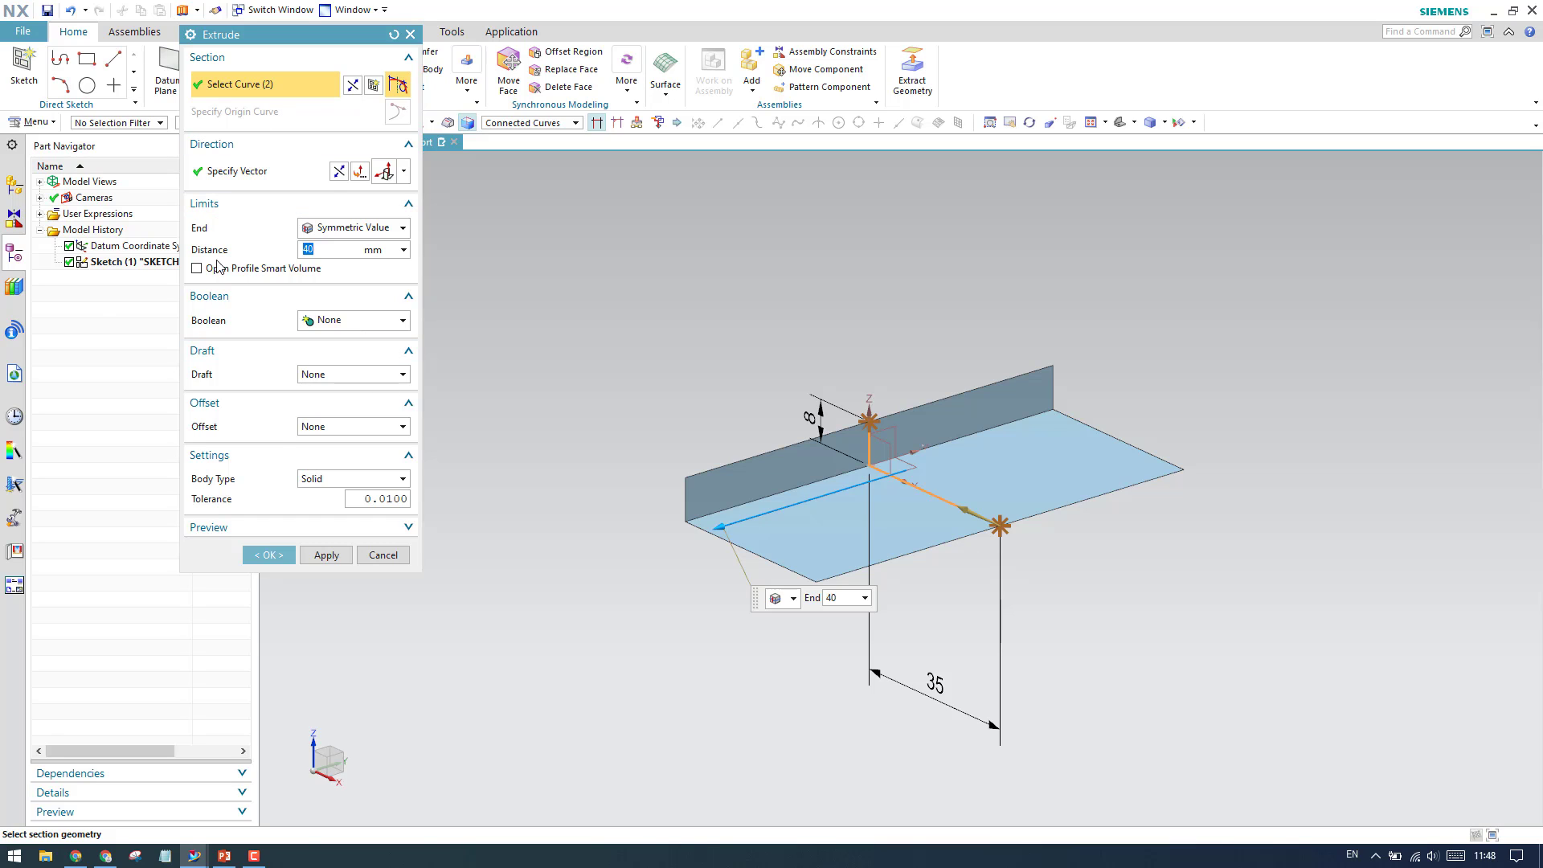
pyautogui.click(333, 479)
pyautogui.click(329, 506)
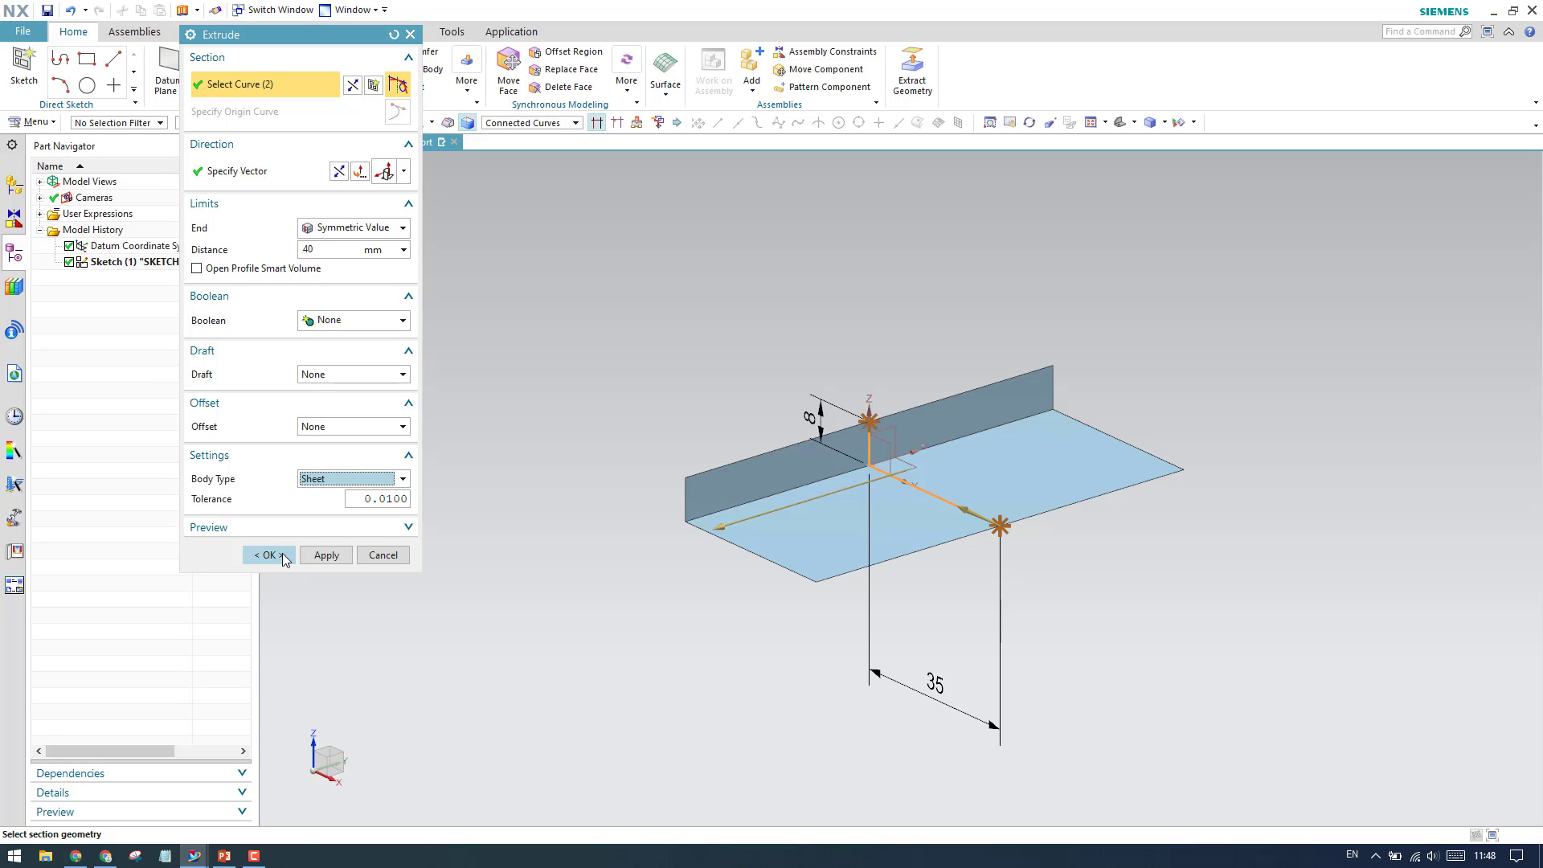
pyautogui.click(268, 556)
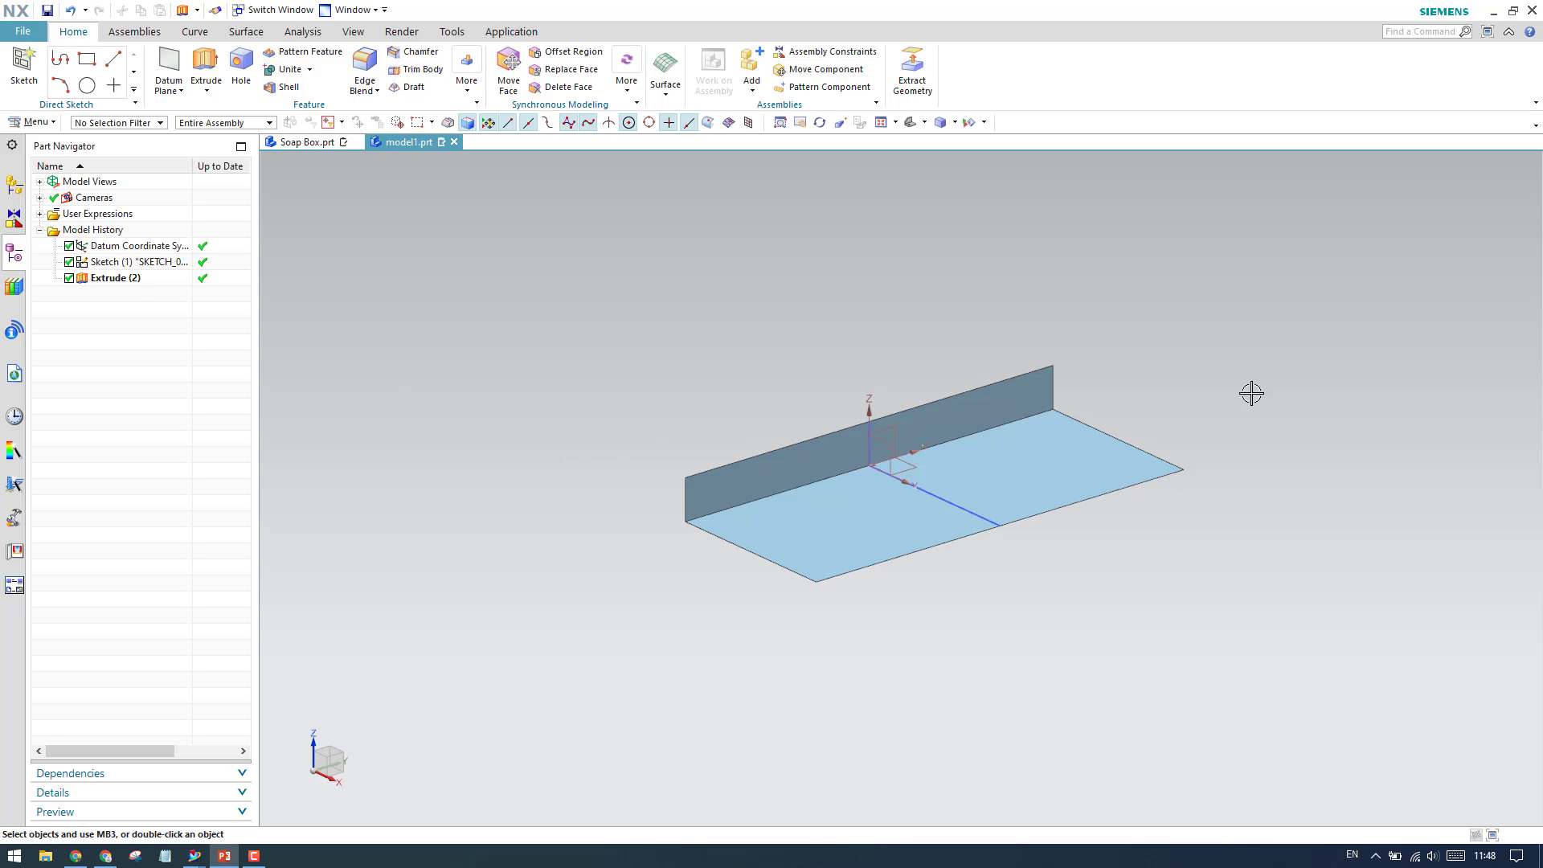
# Step: Start a new sketch on the horizontal face of the extruded sheet
pyautogui.click(30, 65)
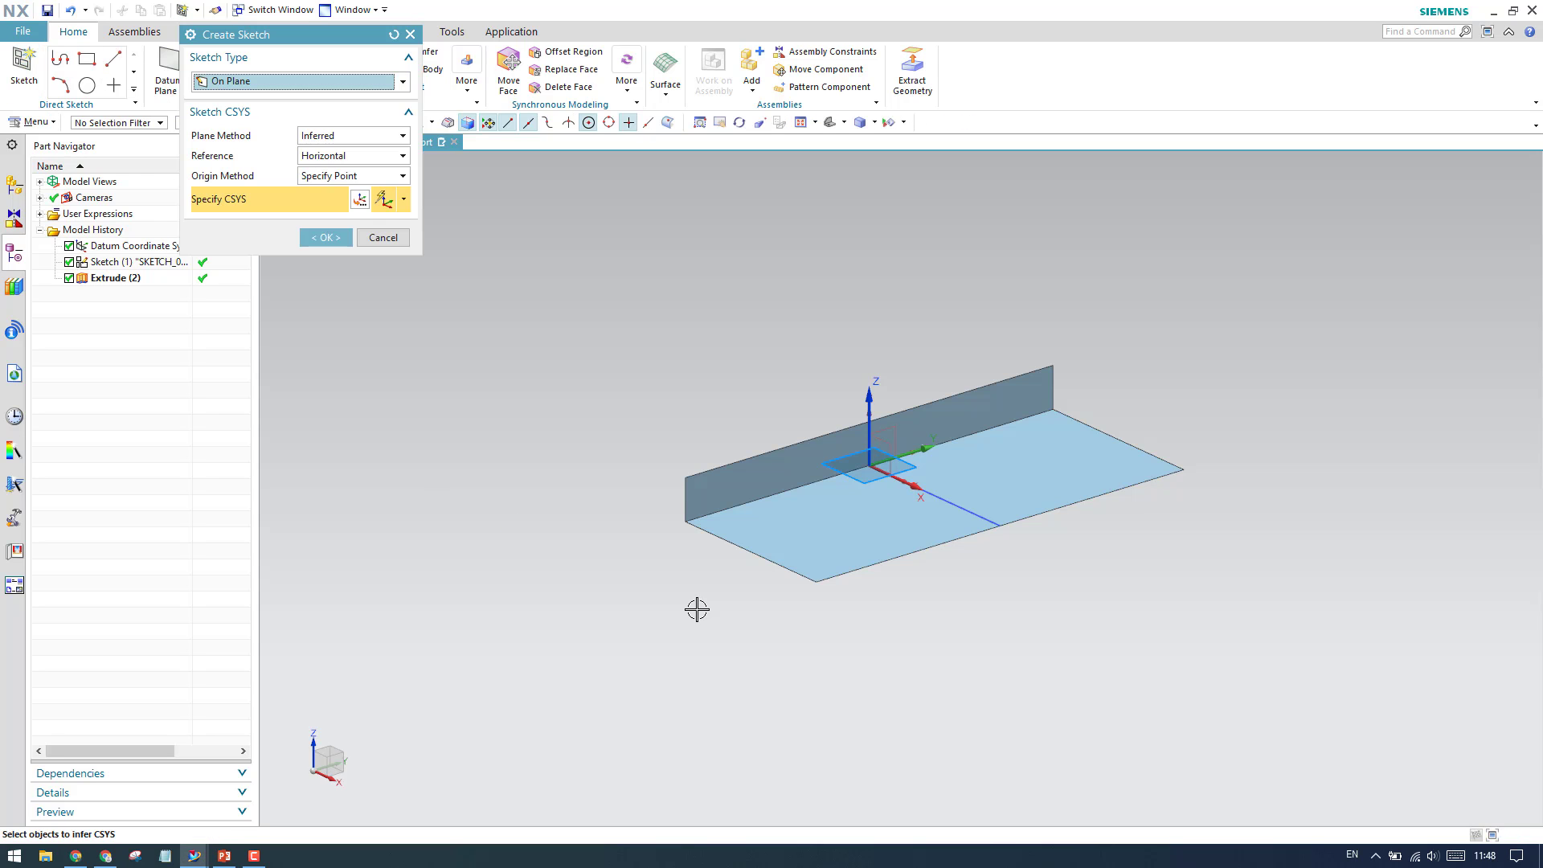
pyautogui.click(901, 528)
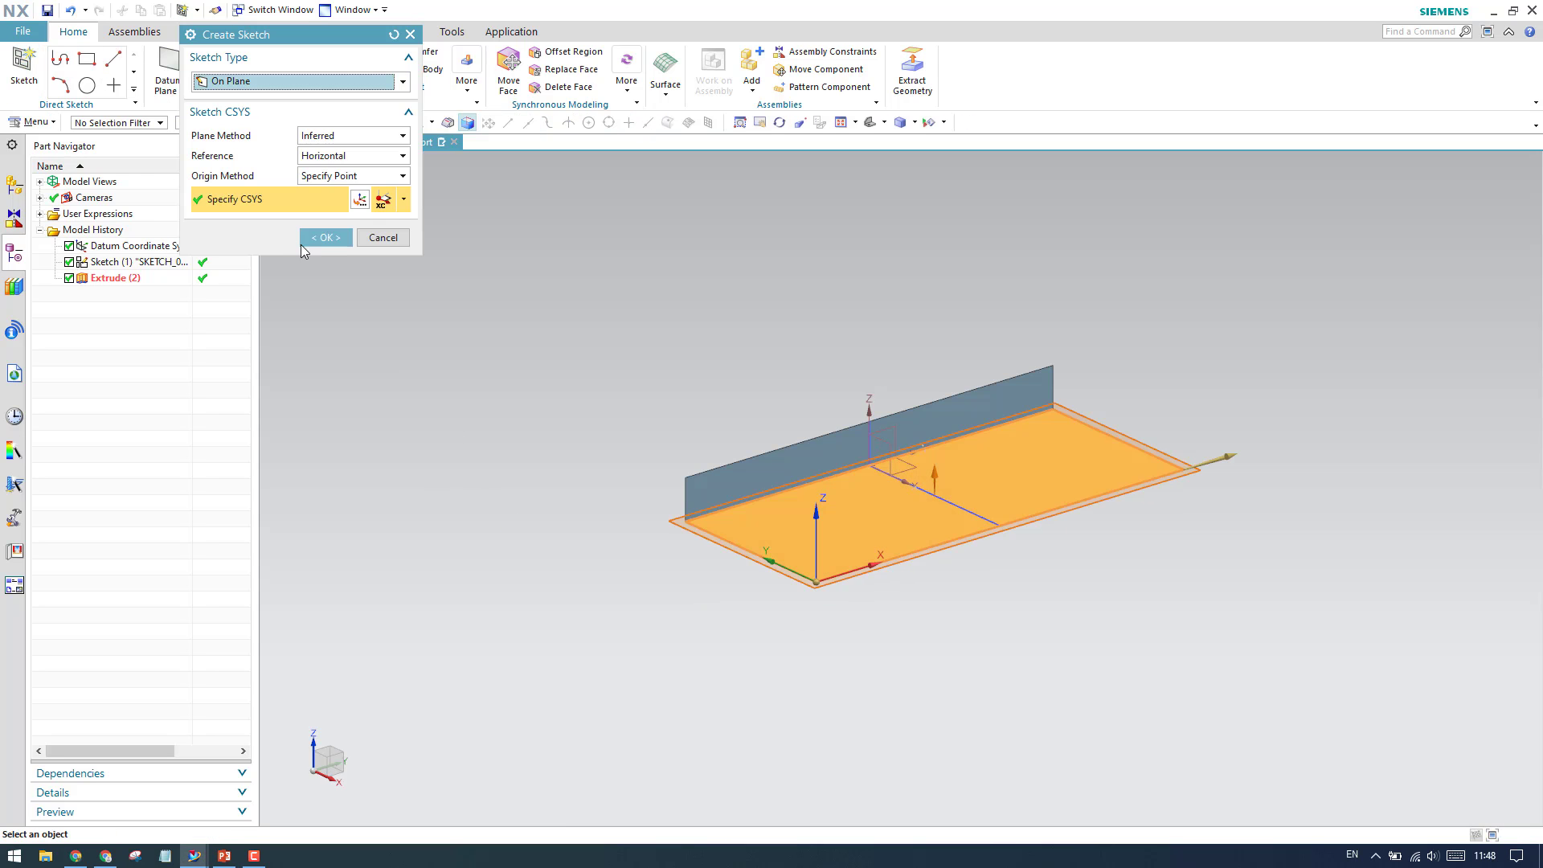
pyautogui.click(325, 237)
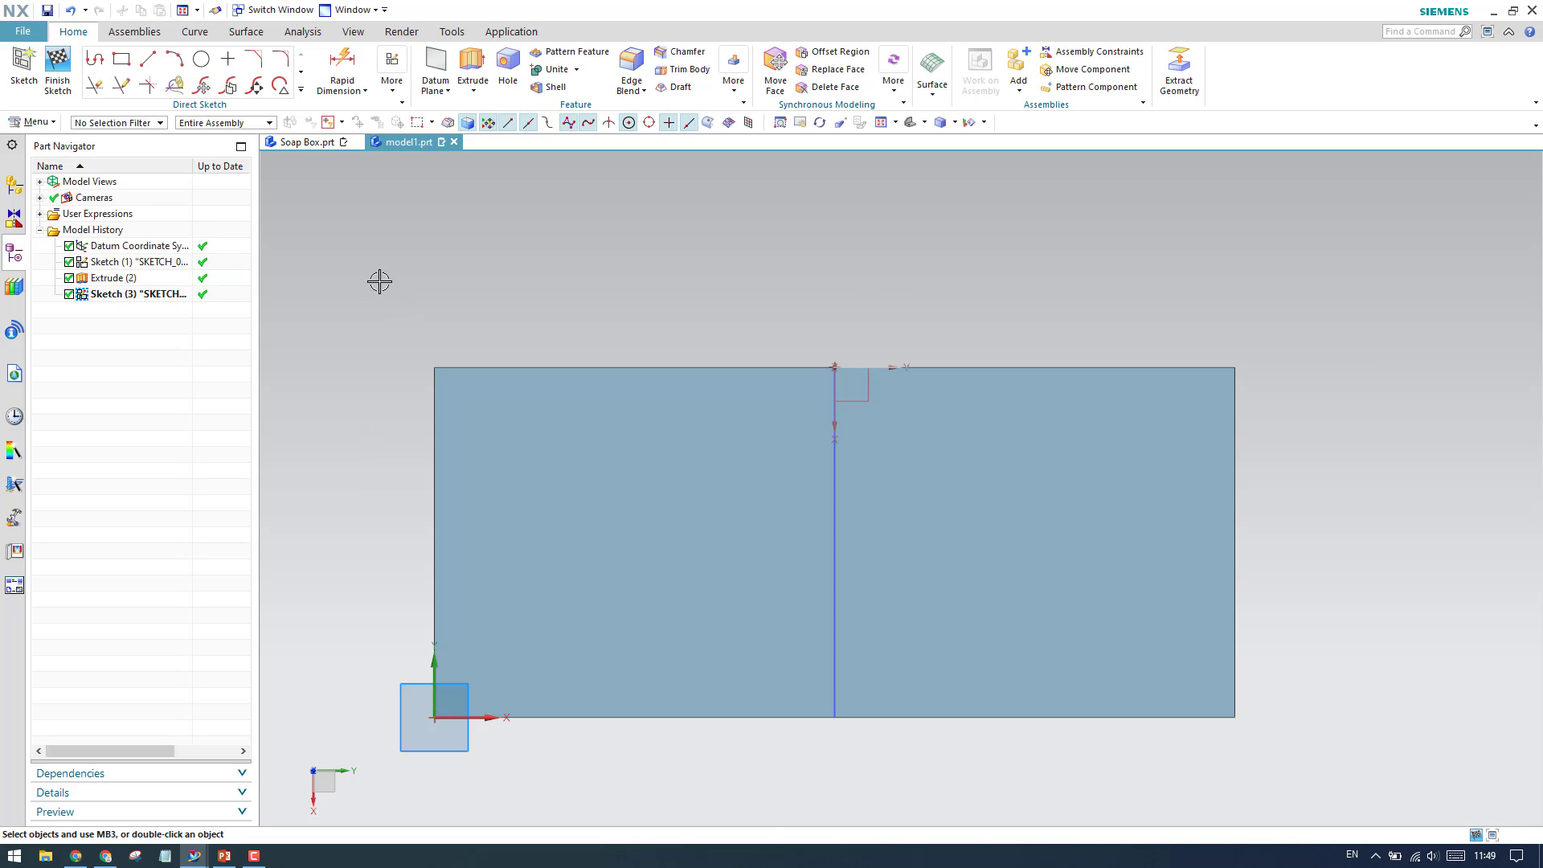
# Step: Sketch two separate rectangles inside the horizontal face, one on each side of its centre line
pyautogui.click(132, 64)
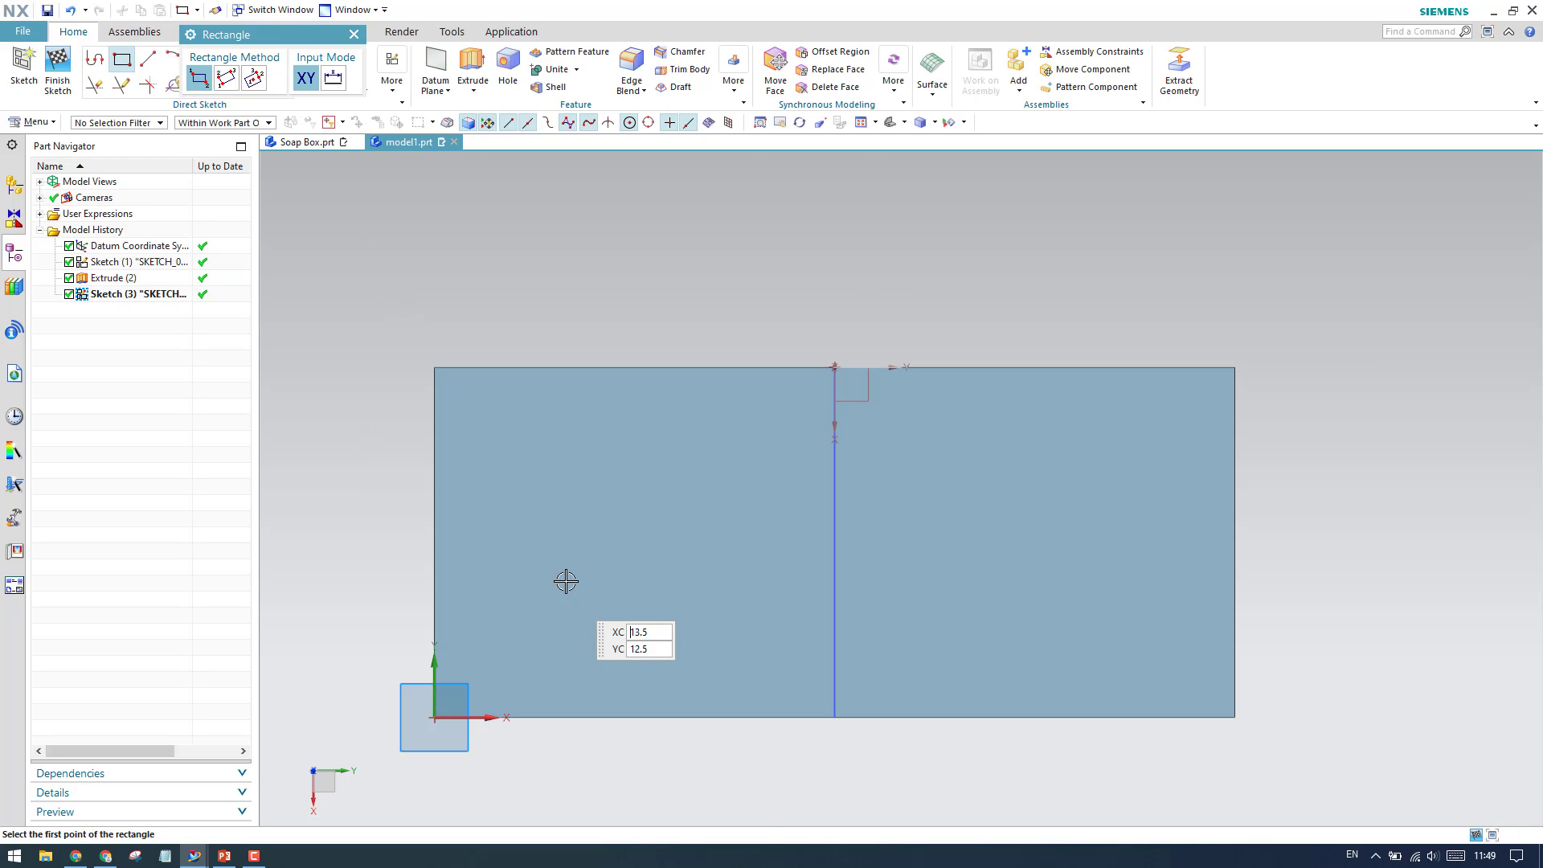
pyautogui.click(509, 448)
pyautogui.click(690, 626)
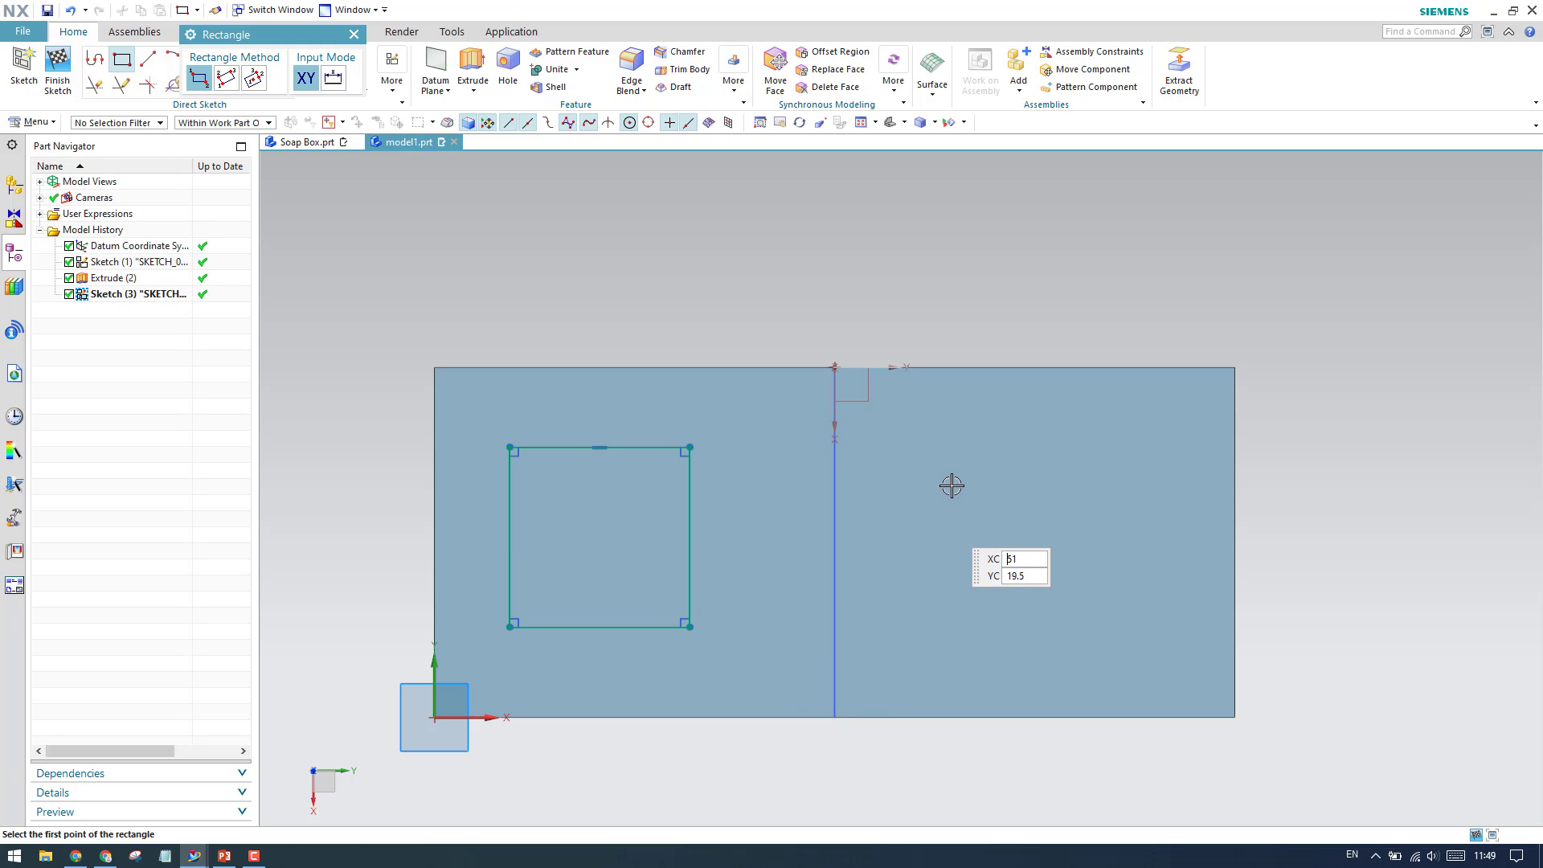
pyautogui.click(938, 442)
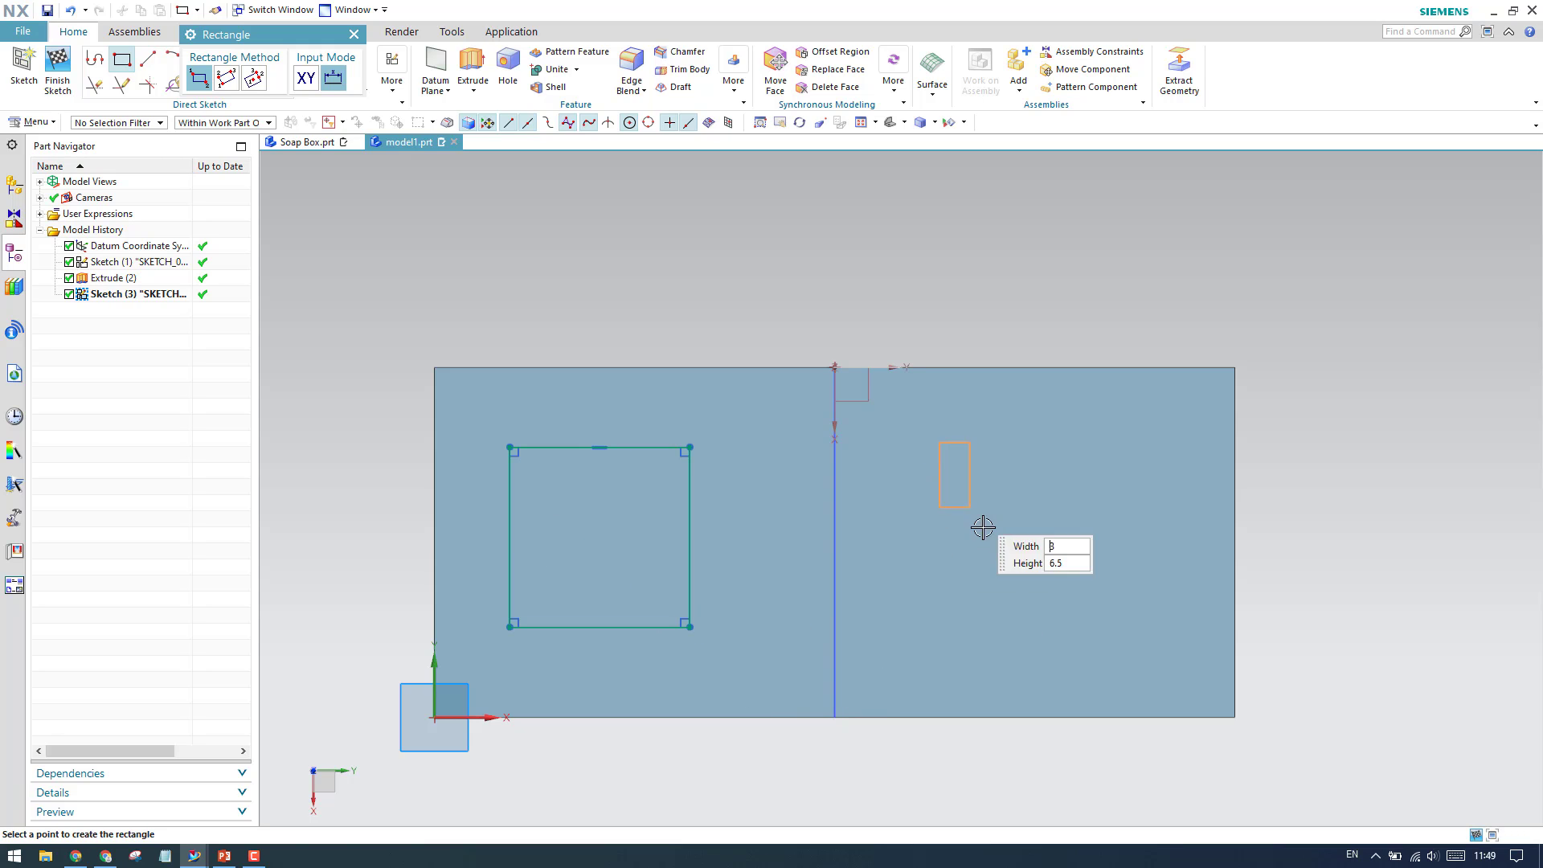
pyautogui.click(1135, 646)
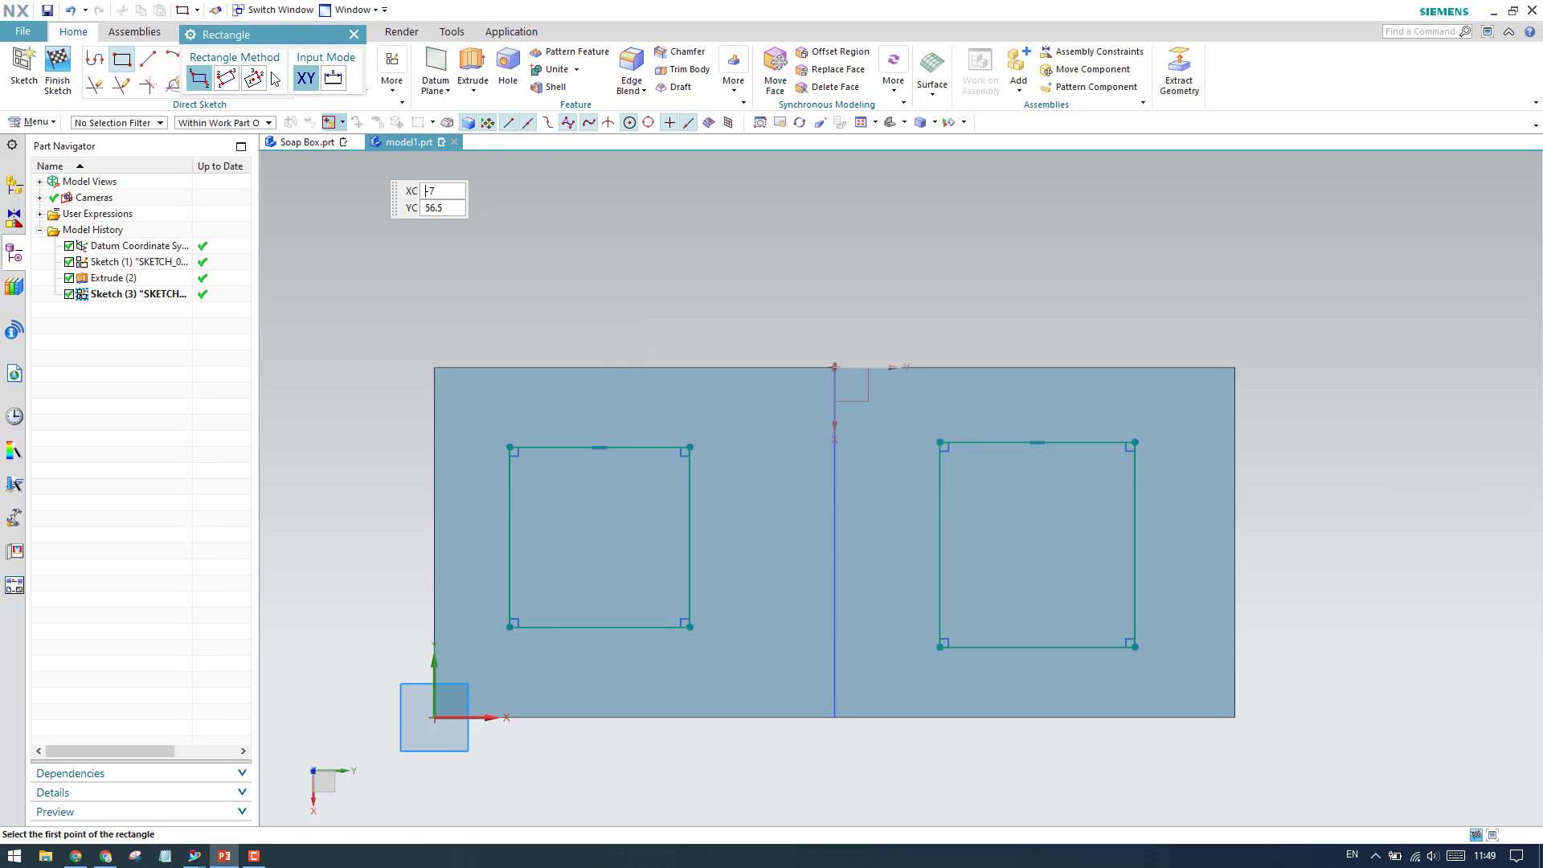
pyautogui.click(354, 33)
# Step: Dimension the left rectangle's horizontal width as 20 mm with Rapid Dimension
pyautogui.click(365, 90)
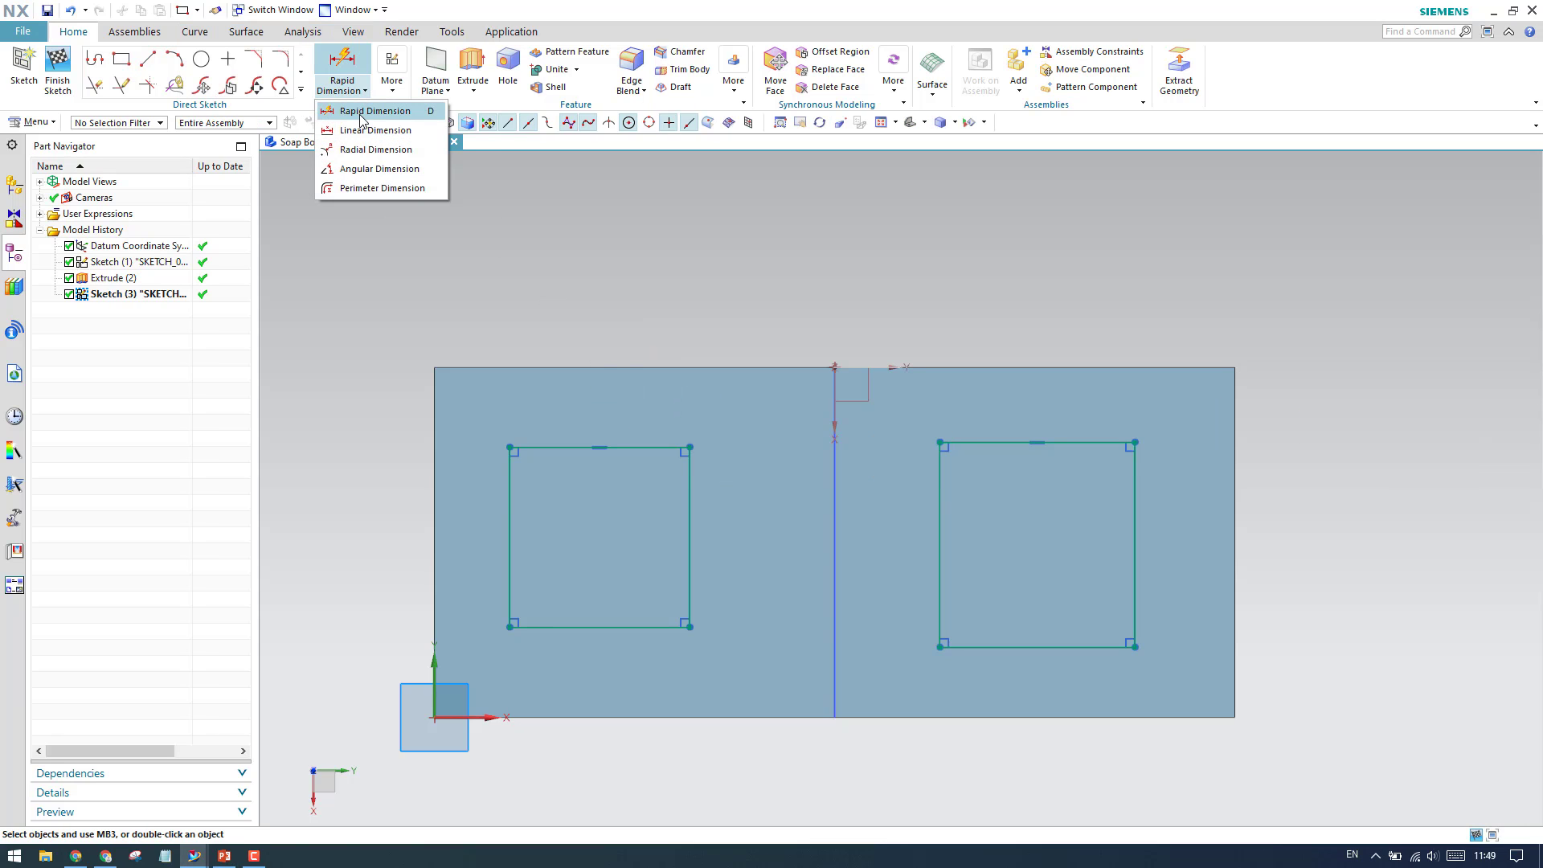
pyautogui.click(366, 113)
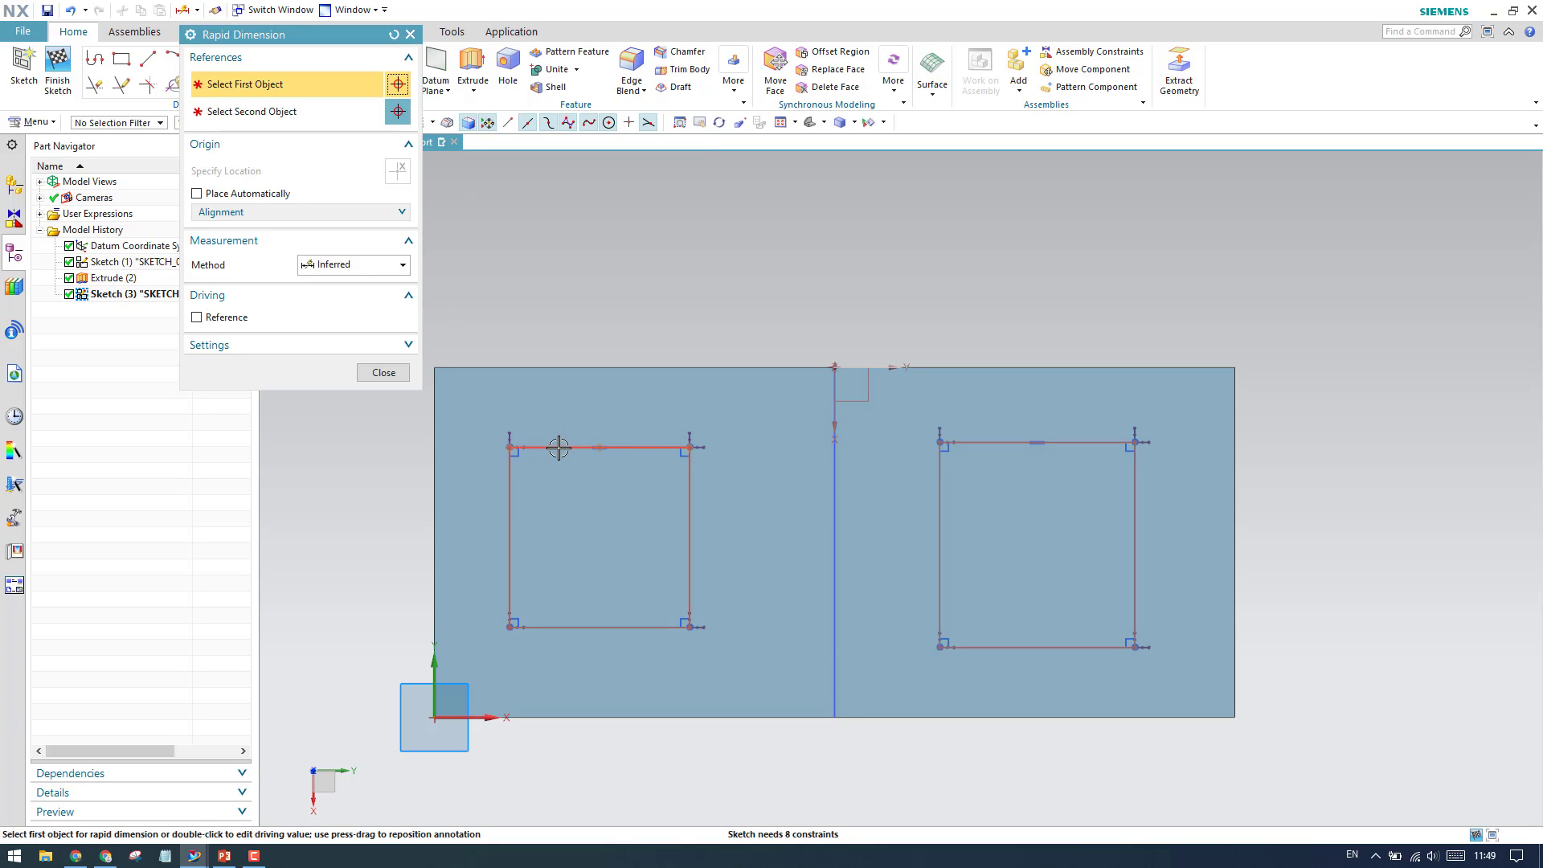
pyautogui.click(569, 251)
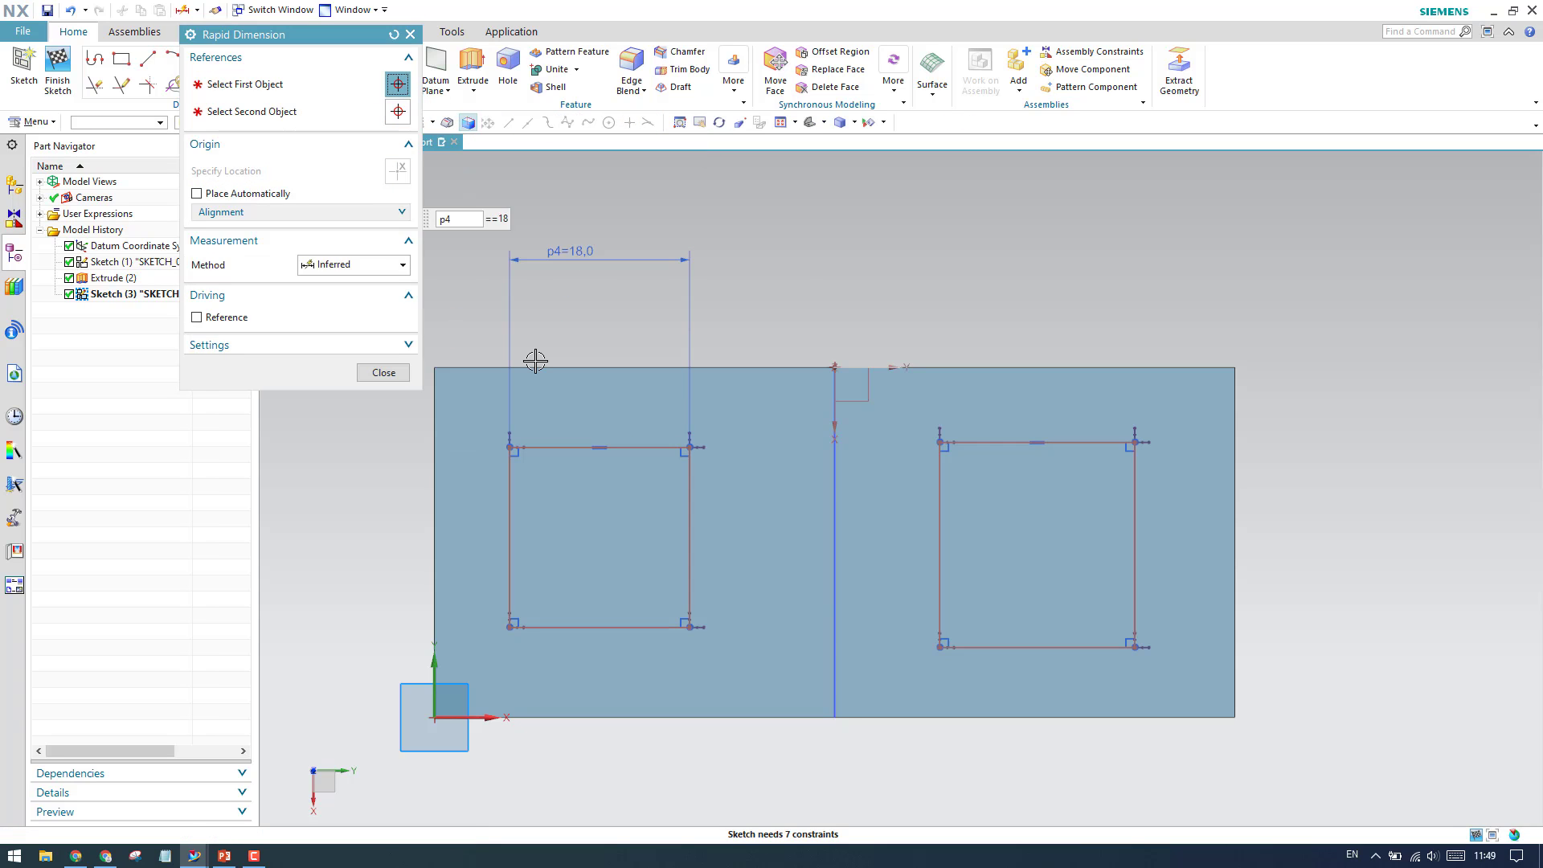
pyautogui.write('20')
pyautogui.press('Return')
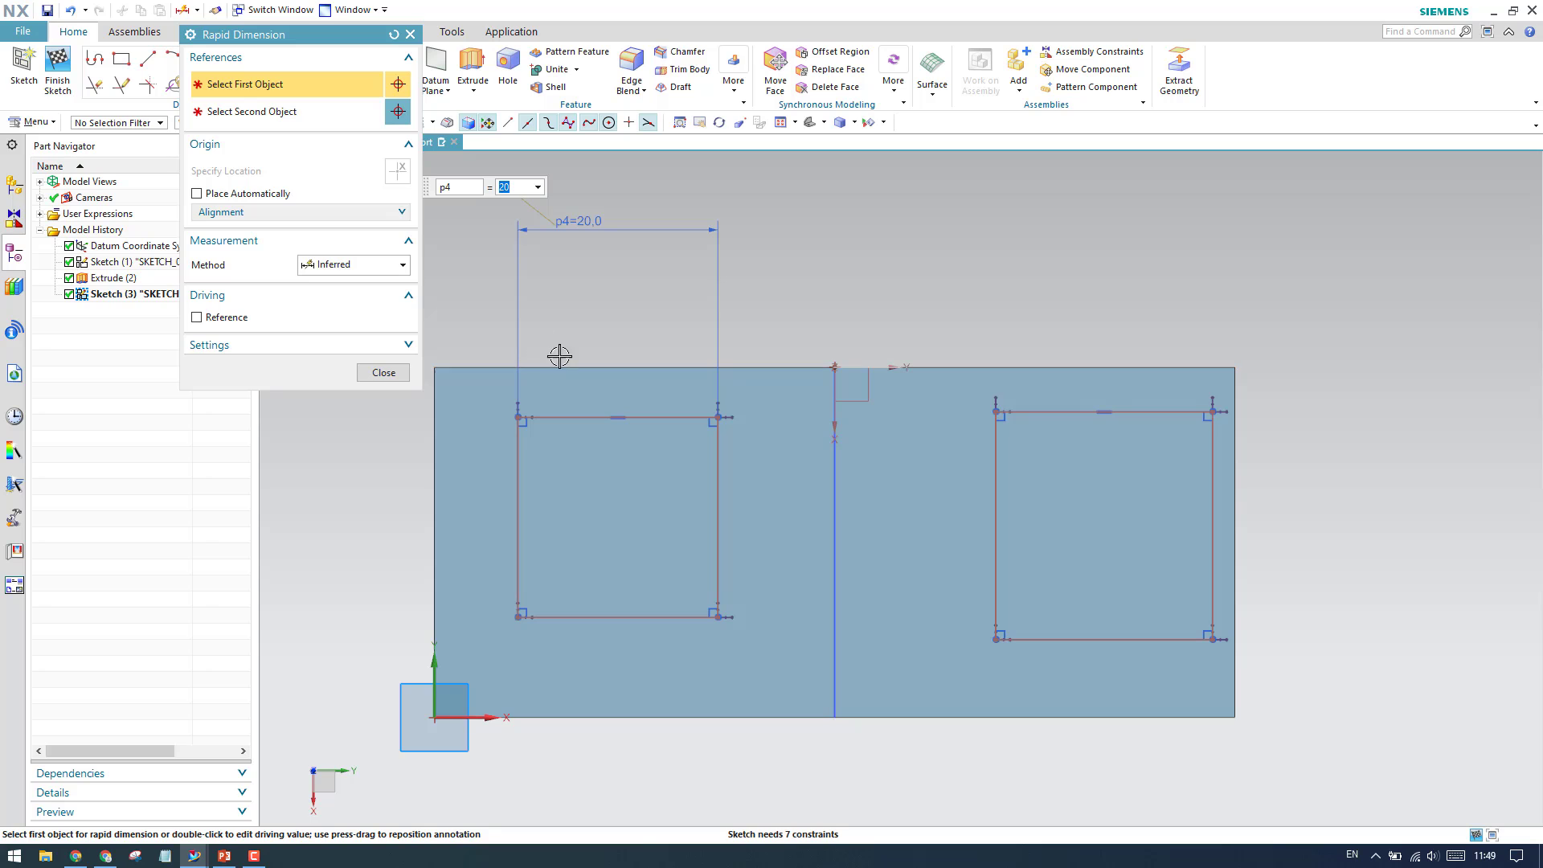
# Step: Dimension the left rectangle's height as 25 mm and move the rectangle down so it lies inside the face
pyautogui.click(519, 515)
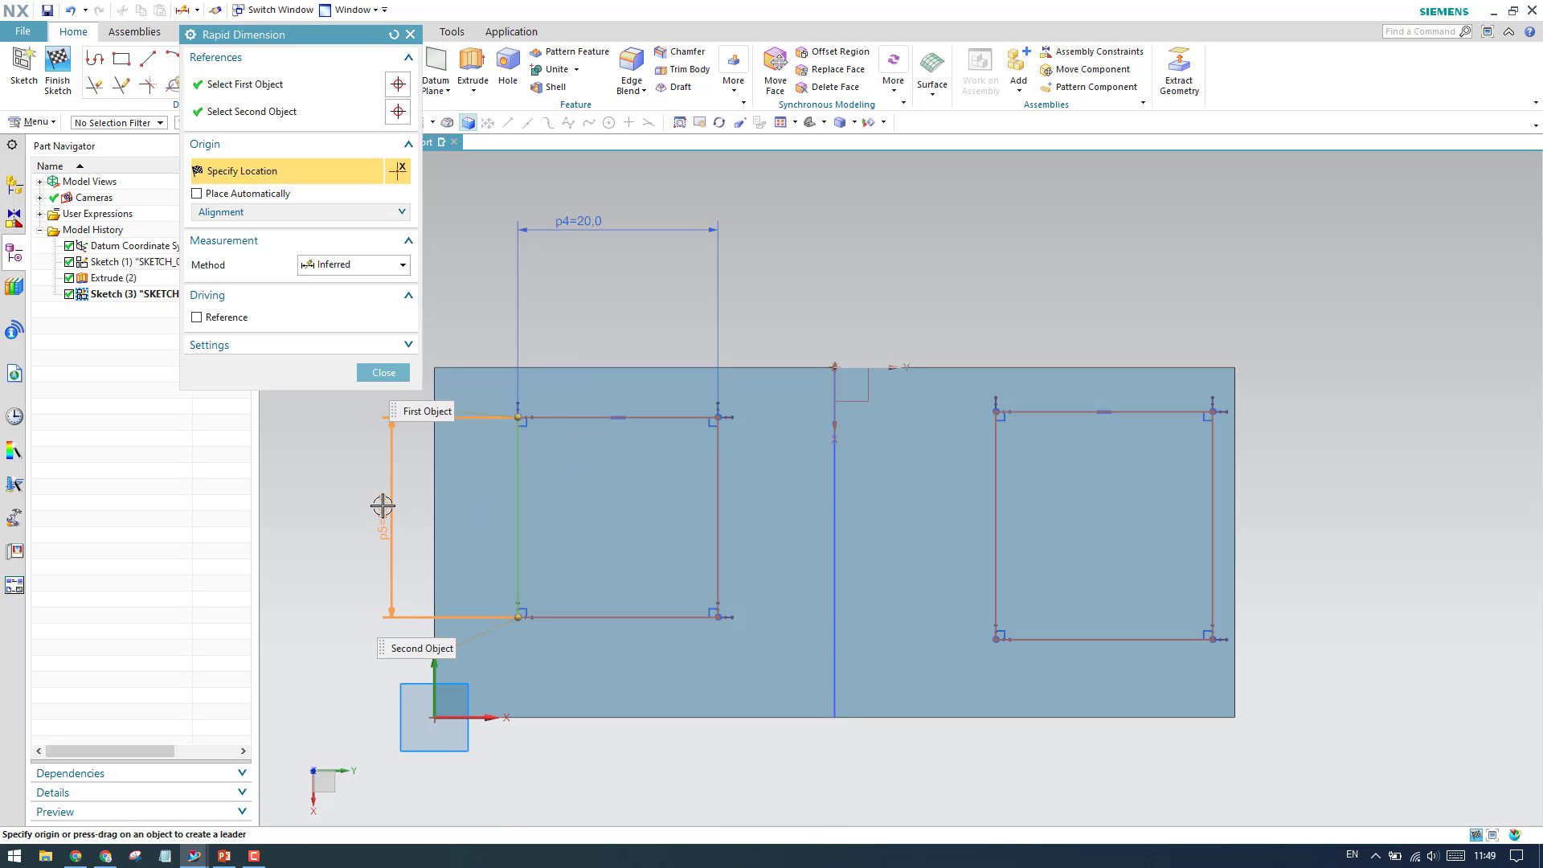
pyautogui.click(378, 516)
pyautogui.write('25')
pyautogui.press('Return')
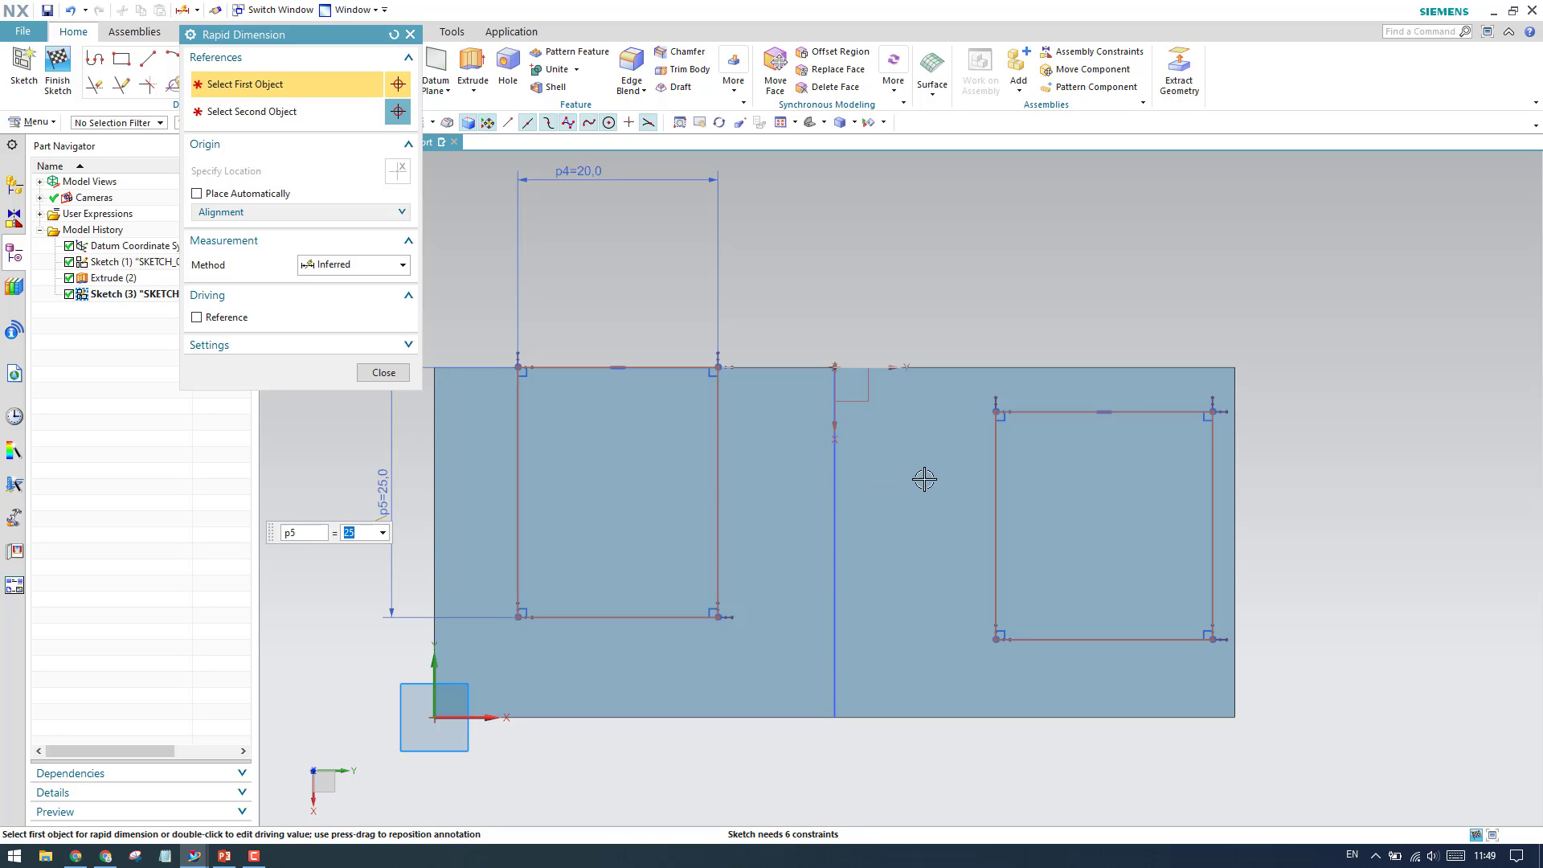
pyautogui.click(384, 373)
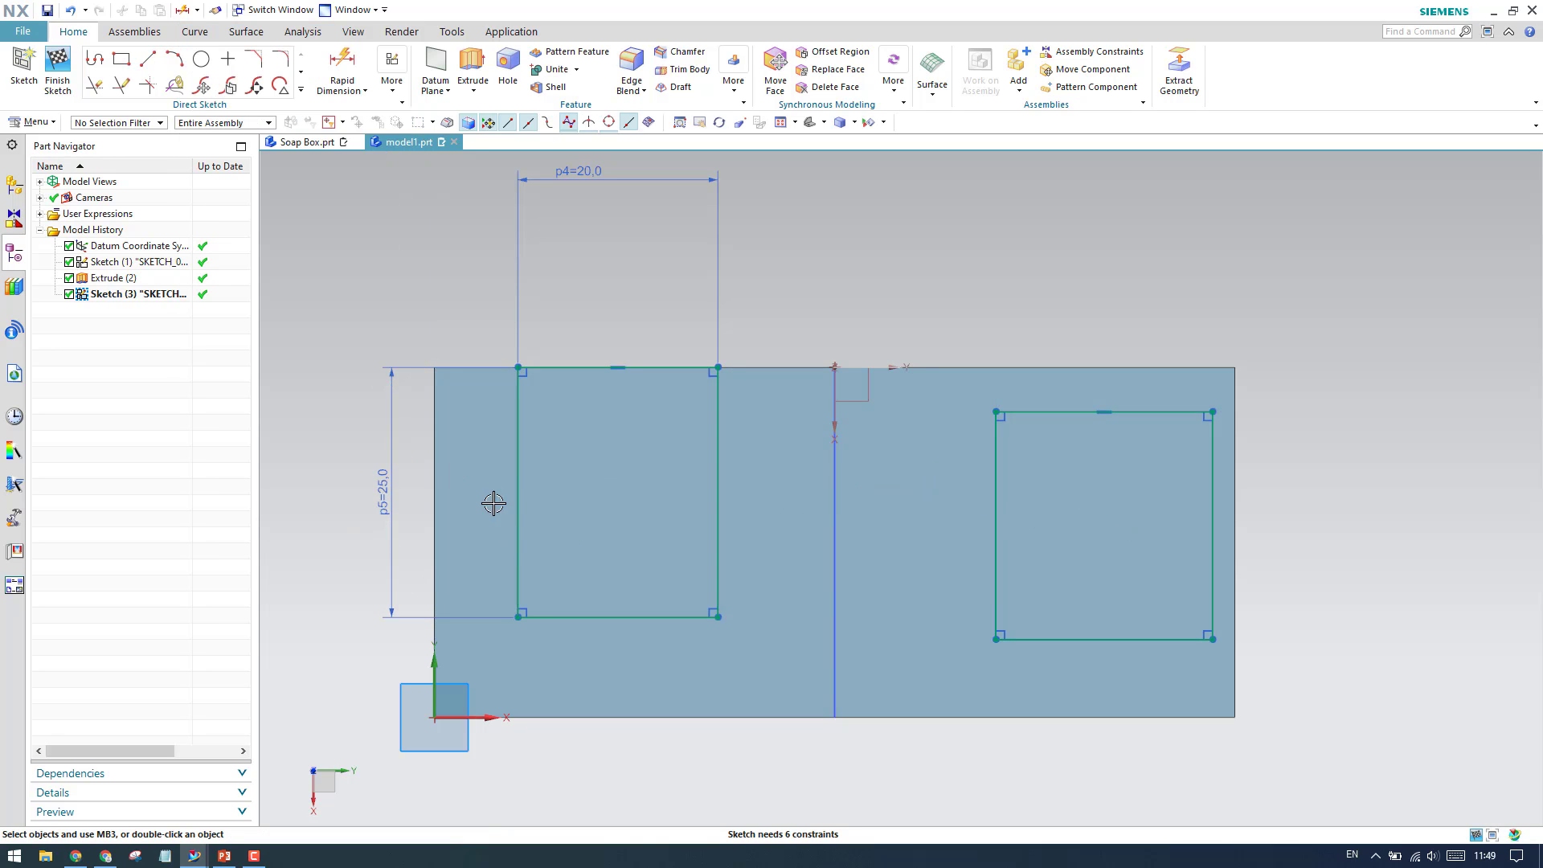
pyautogui.moveTo(514, 486); pyautogui.dragTo(511, 535)
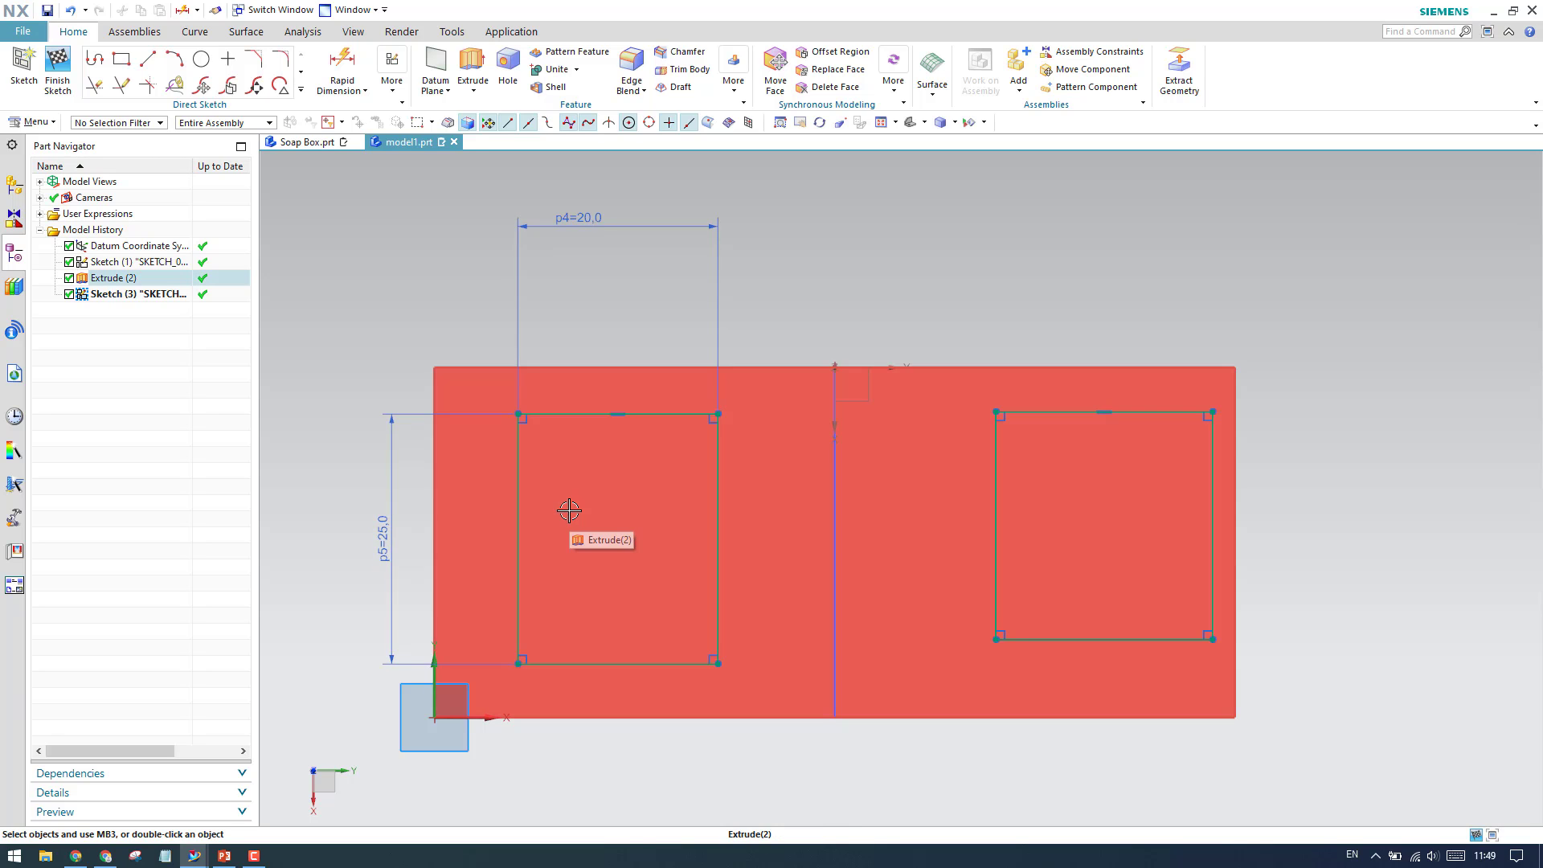
# Step: Apply Equal Length constraints between the two rectangles' top edges and between their vertical edges
pyautogui.press('c')
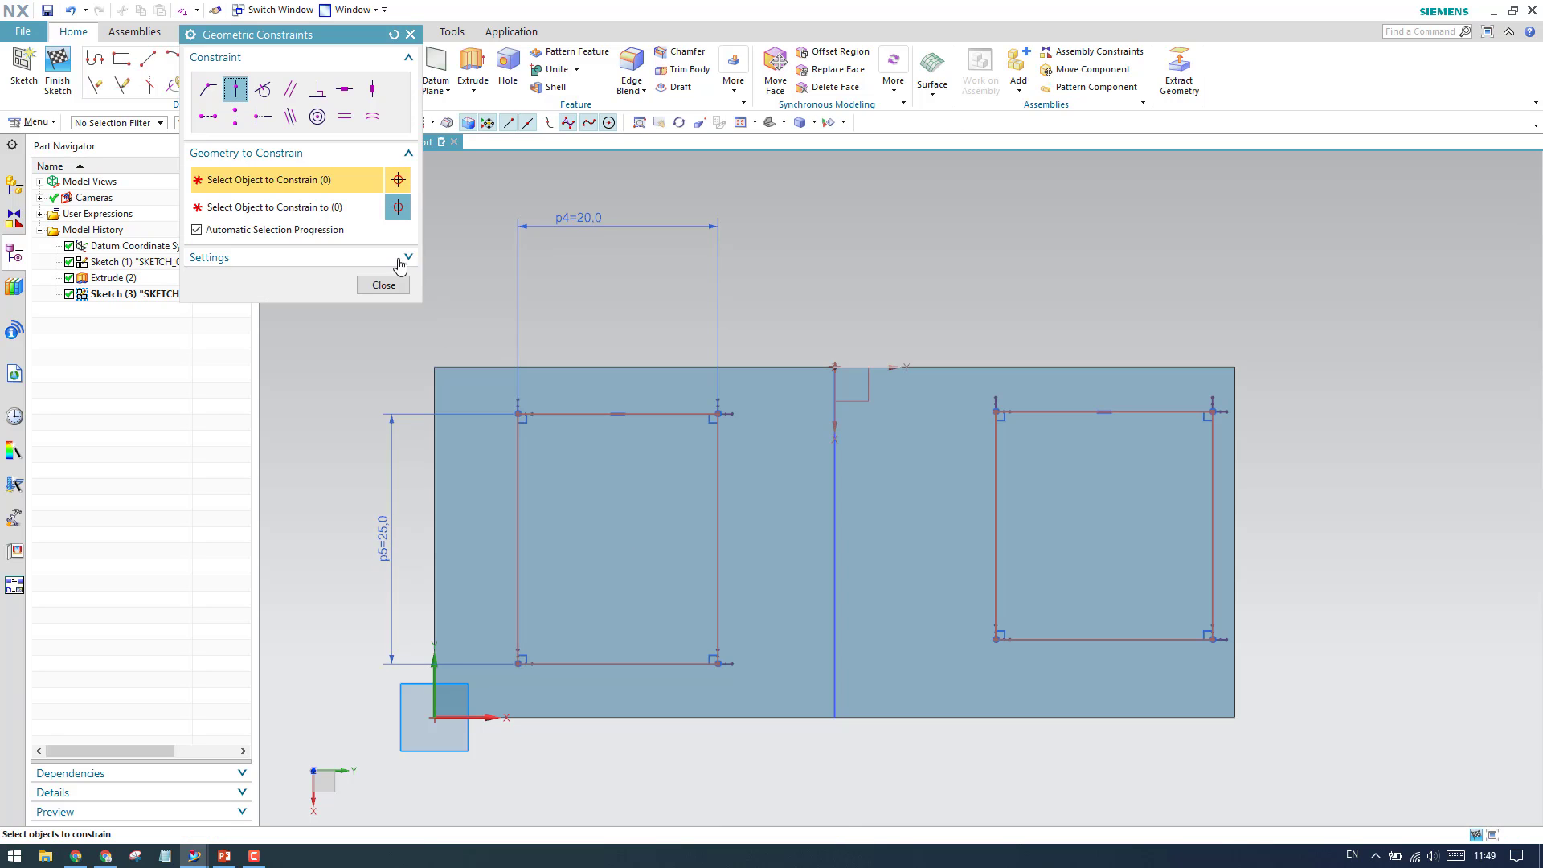
pyautogui.click(344, 116)
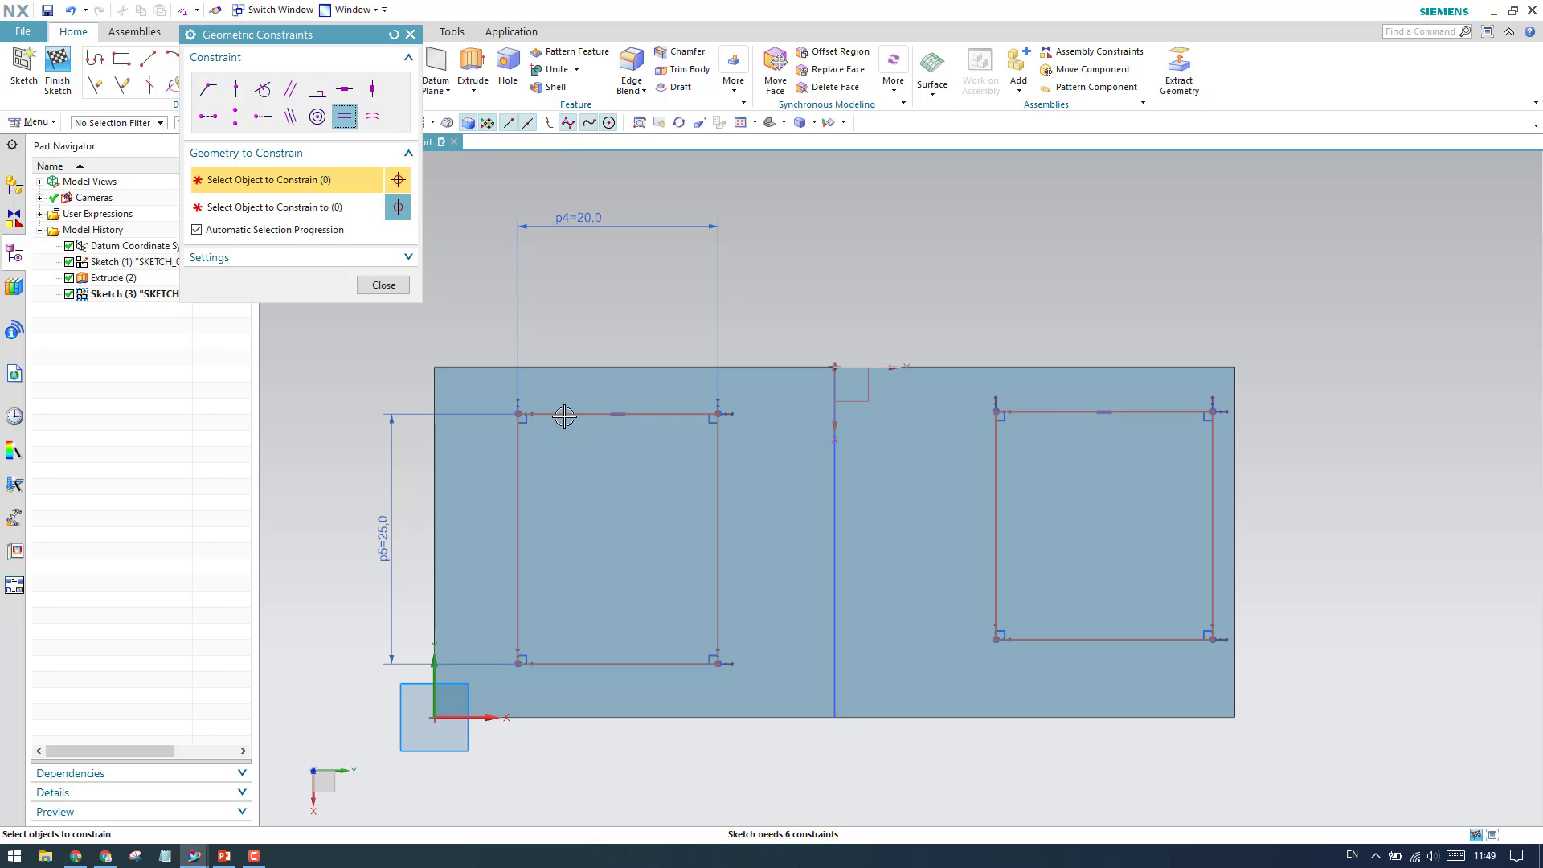
pyautogui.click(635, 414)
pyautogui.click(1060, 412)
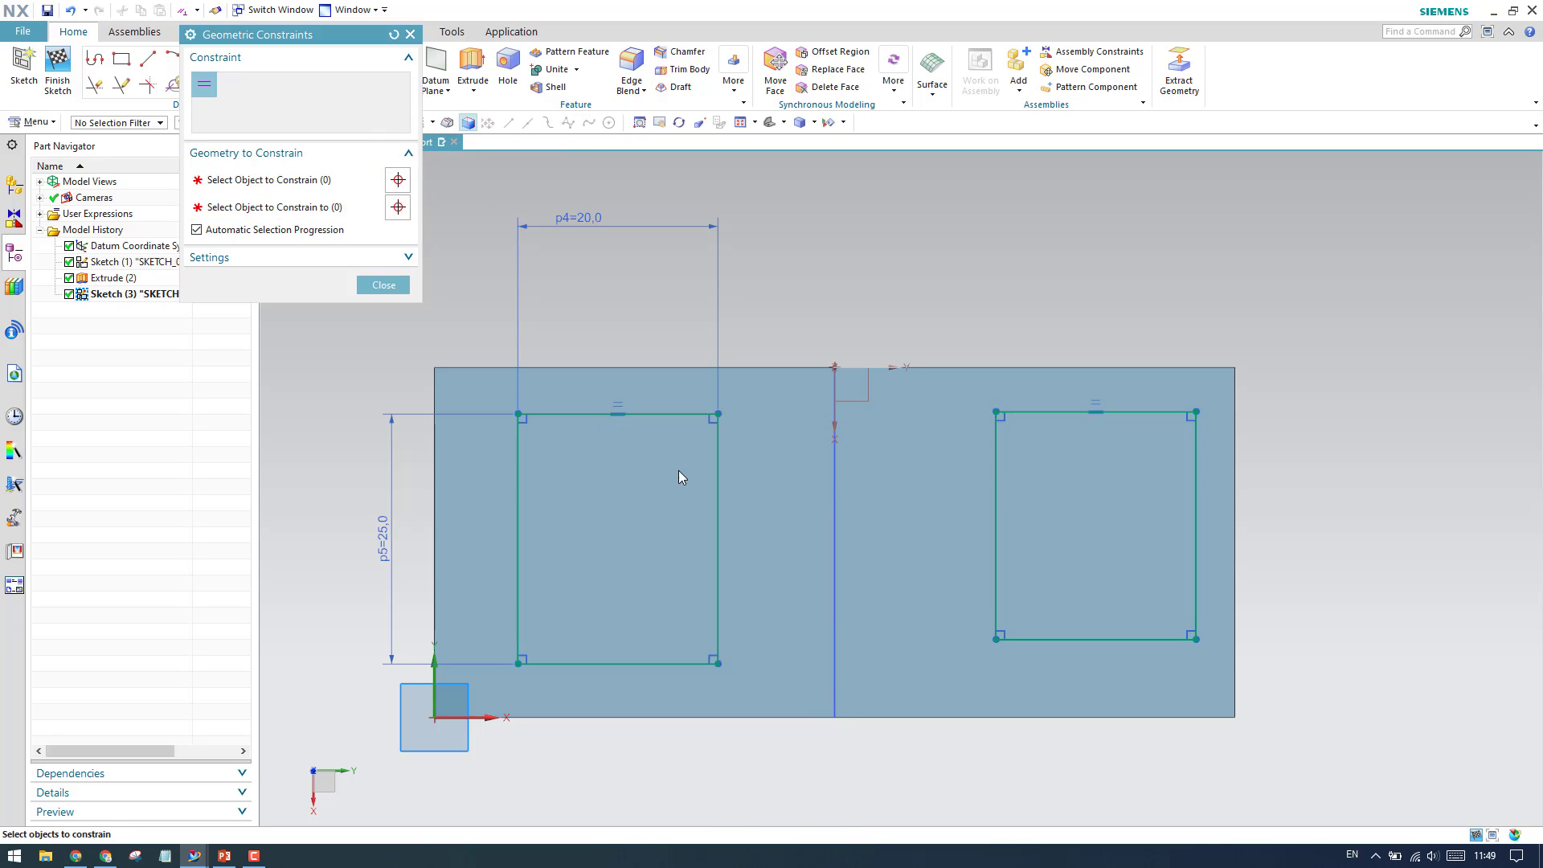
pyautogui.click(518, 492)
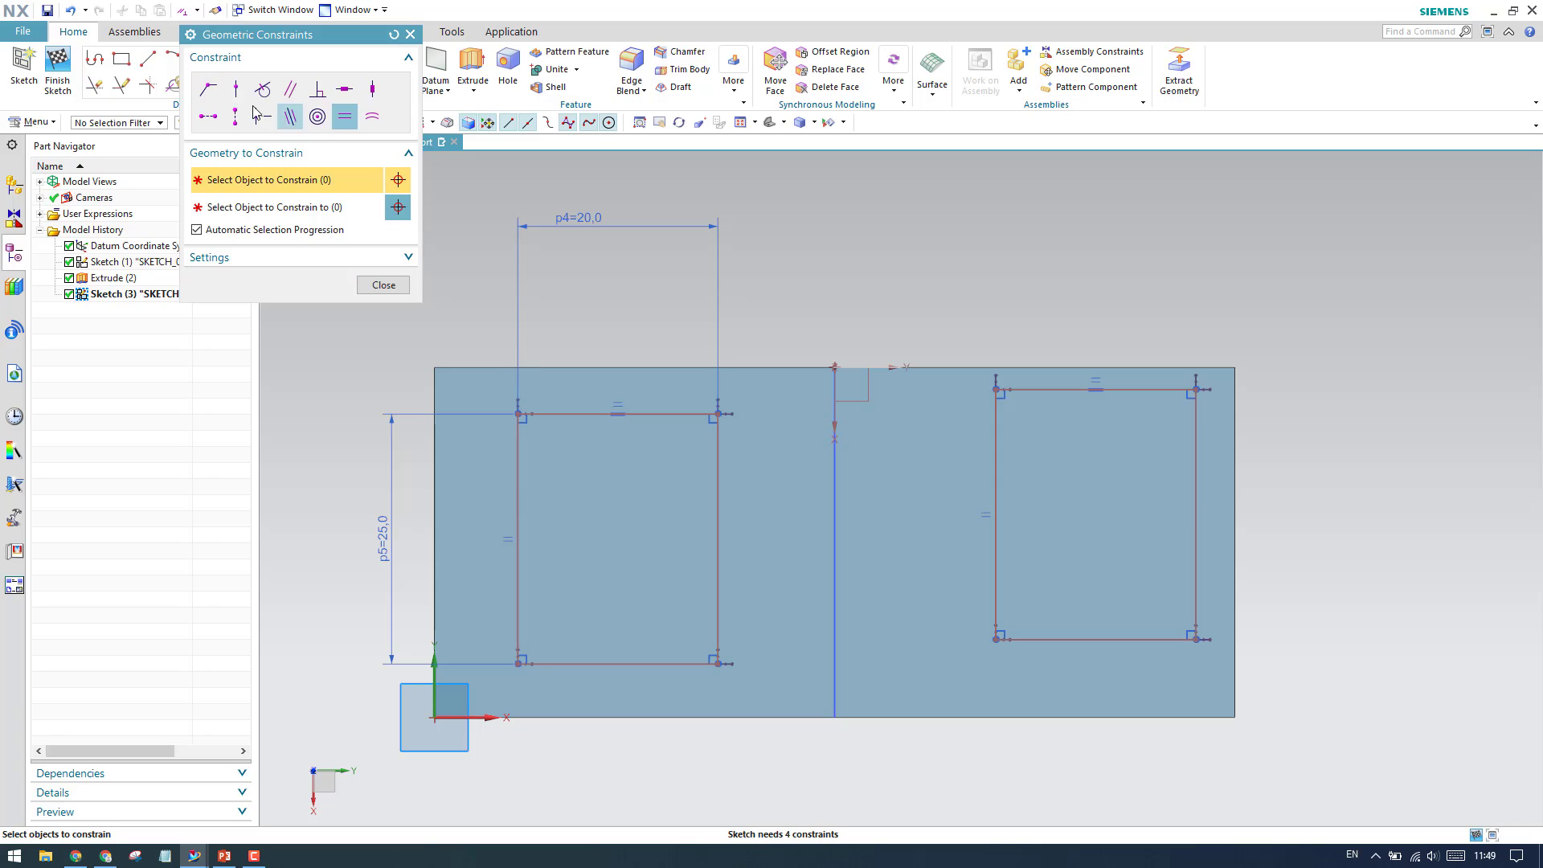
# Step: Make the top edges of the two rectangles collinear and finish constraining
pyautogui.click(578, 416)
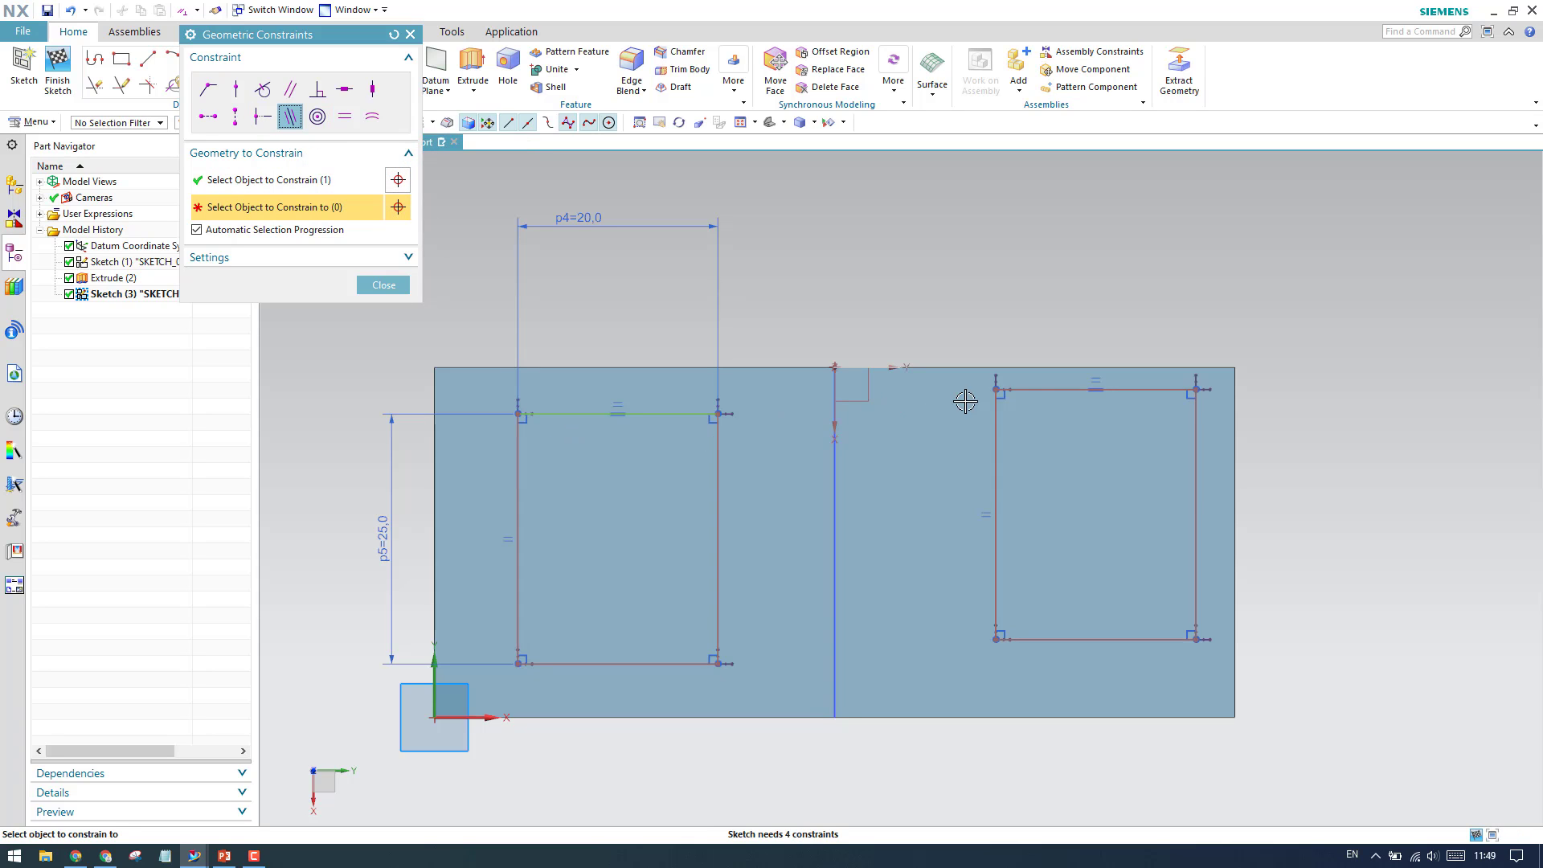
pyautogui.click(1035, 391)
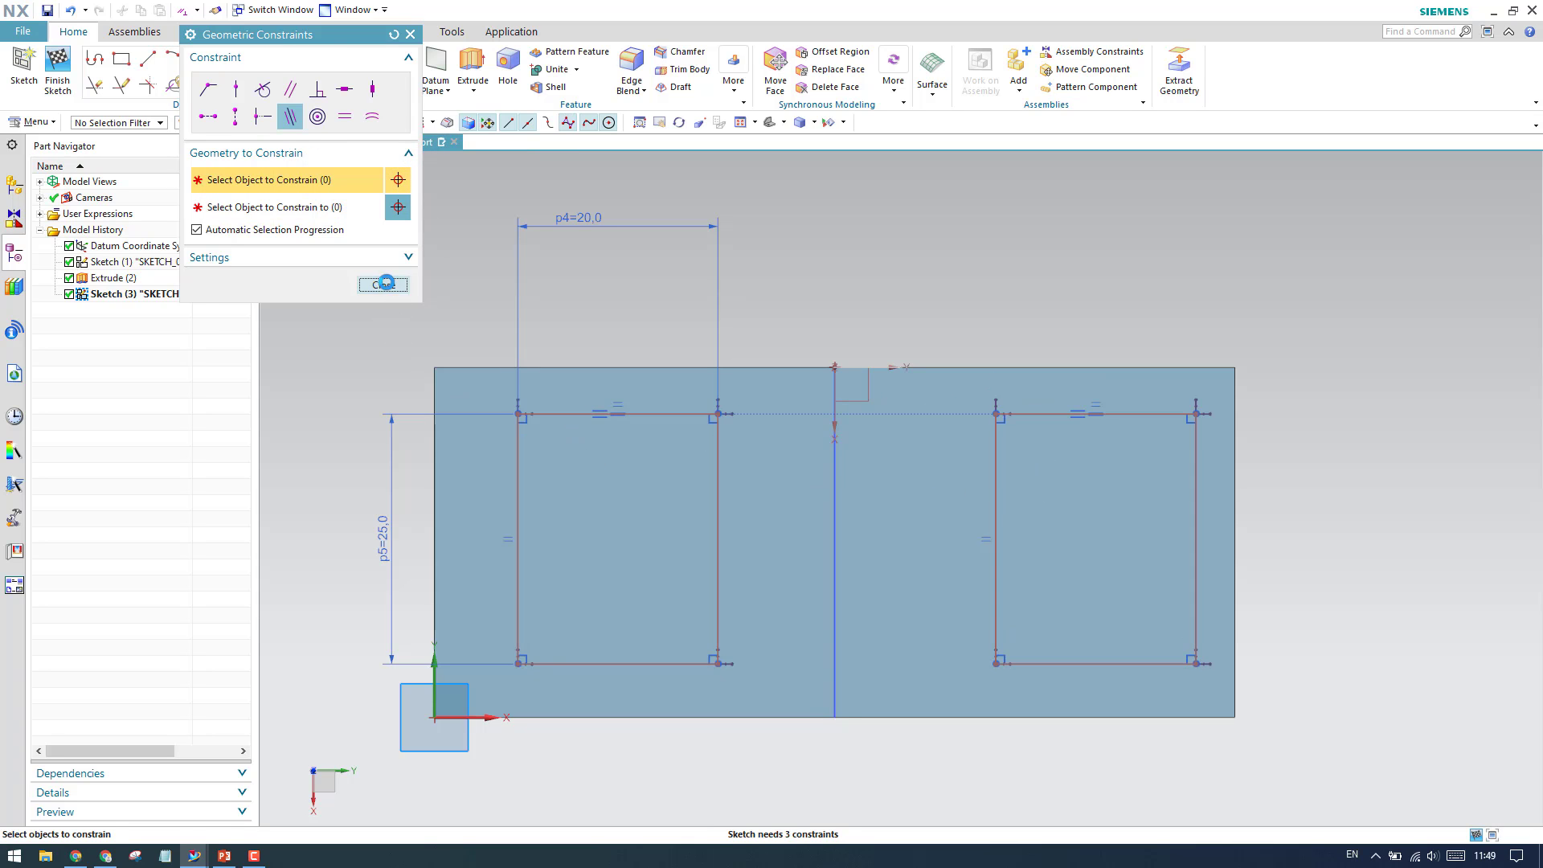
pyautogui.click(384, 283)
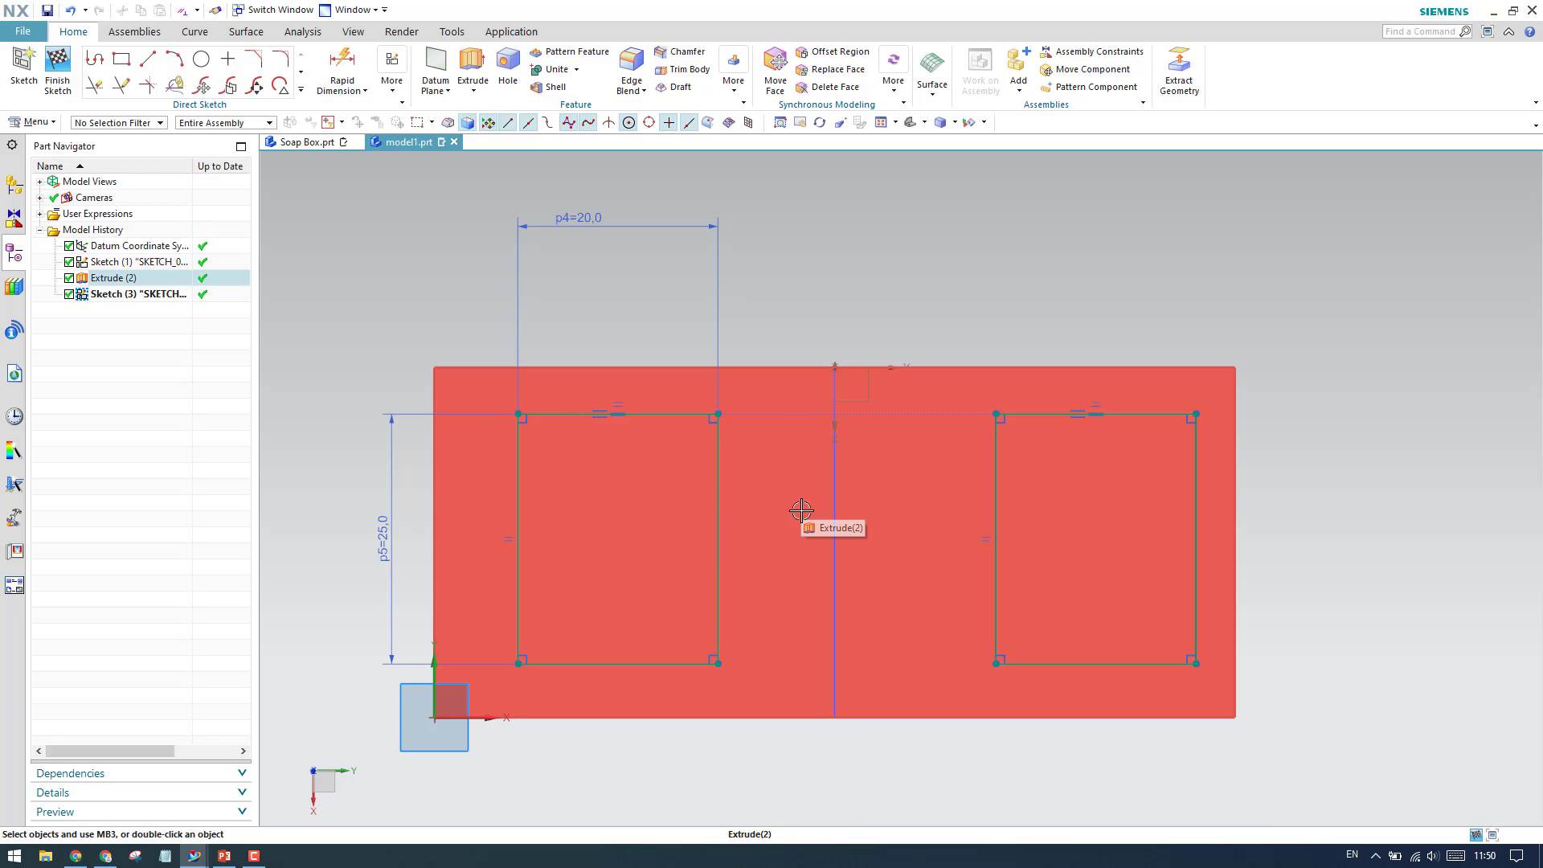
# Step: Dimension the distance from the sheet's upper edge to the top of the right rectangle as 5 mm
pyautogui.press('d')
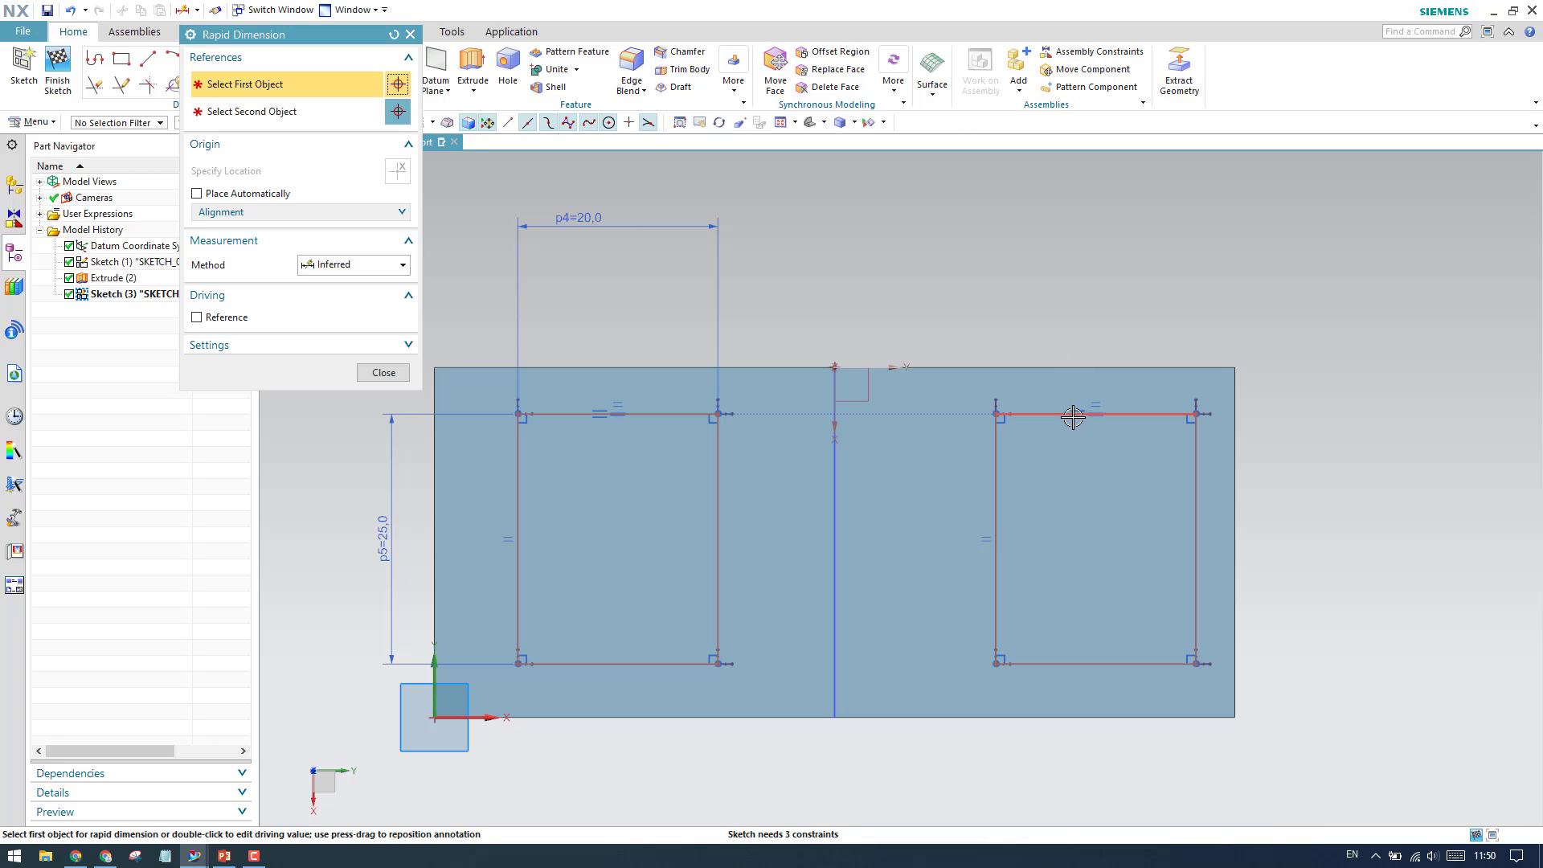
pyautogui.click(995, 414)
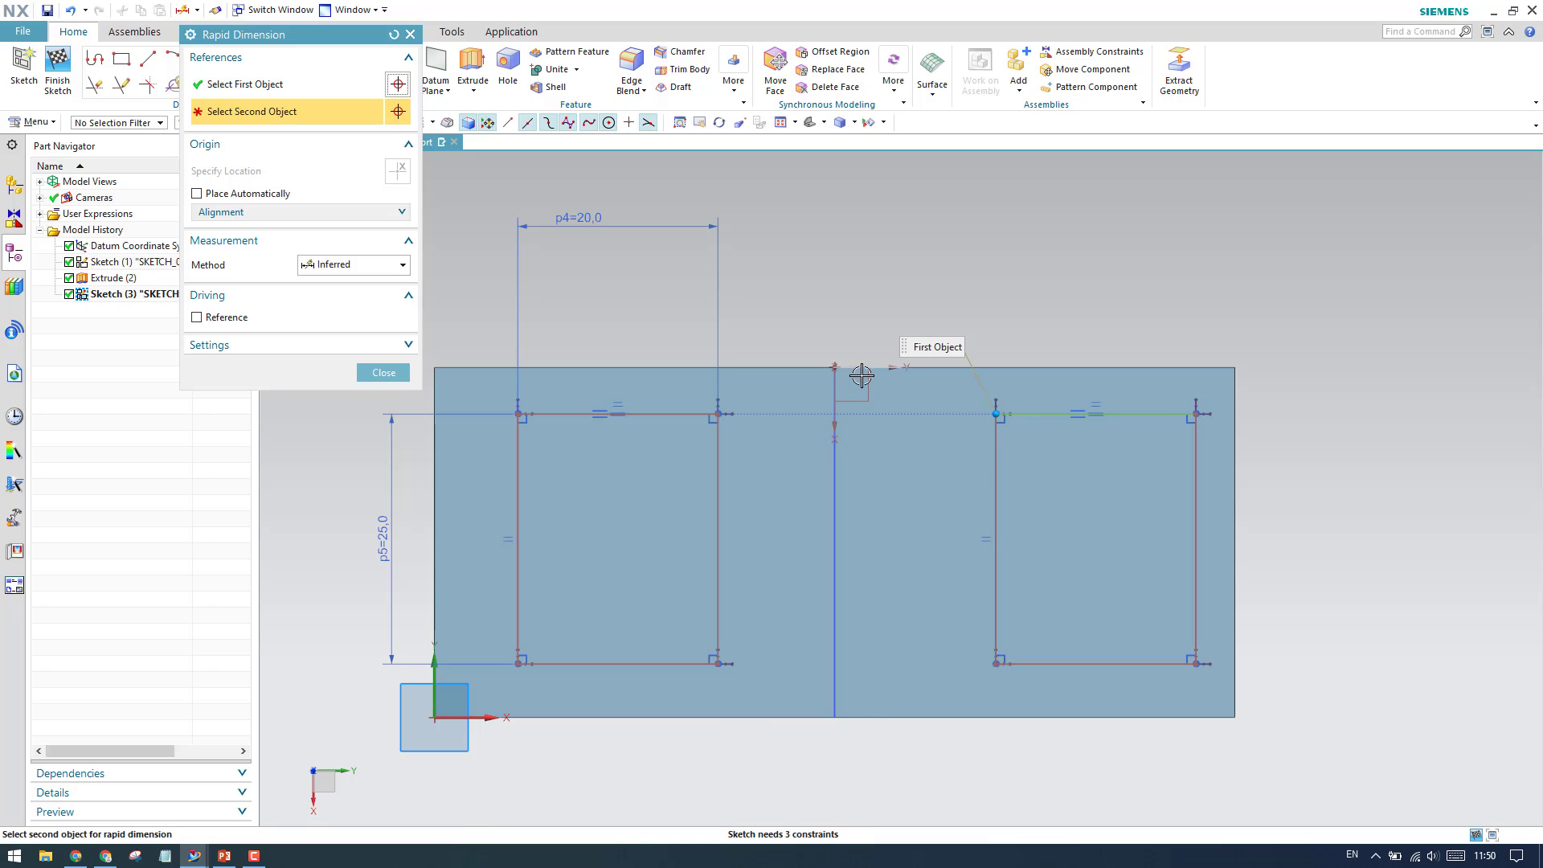
pyautogui.click(861, 367)
pyautogui.click(1413, 299)
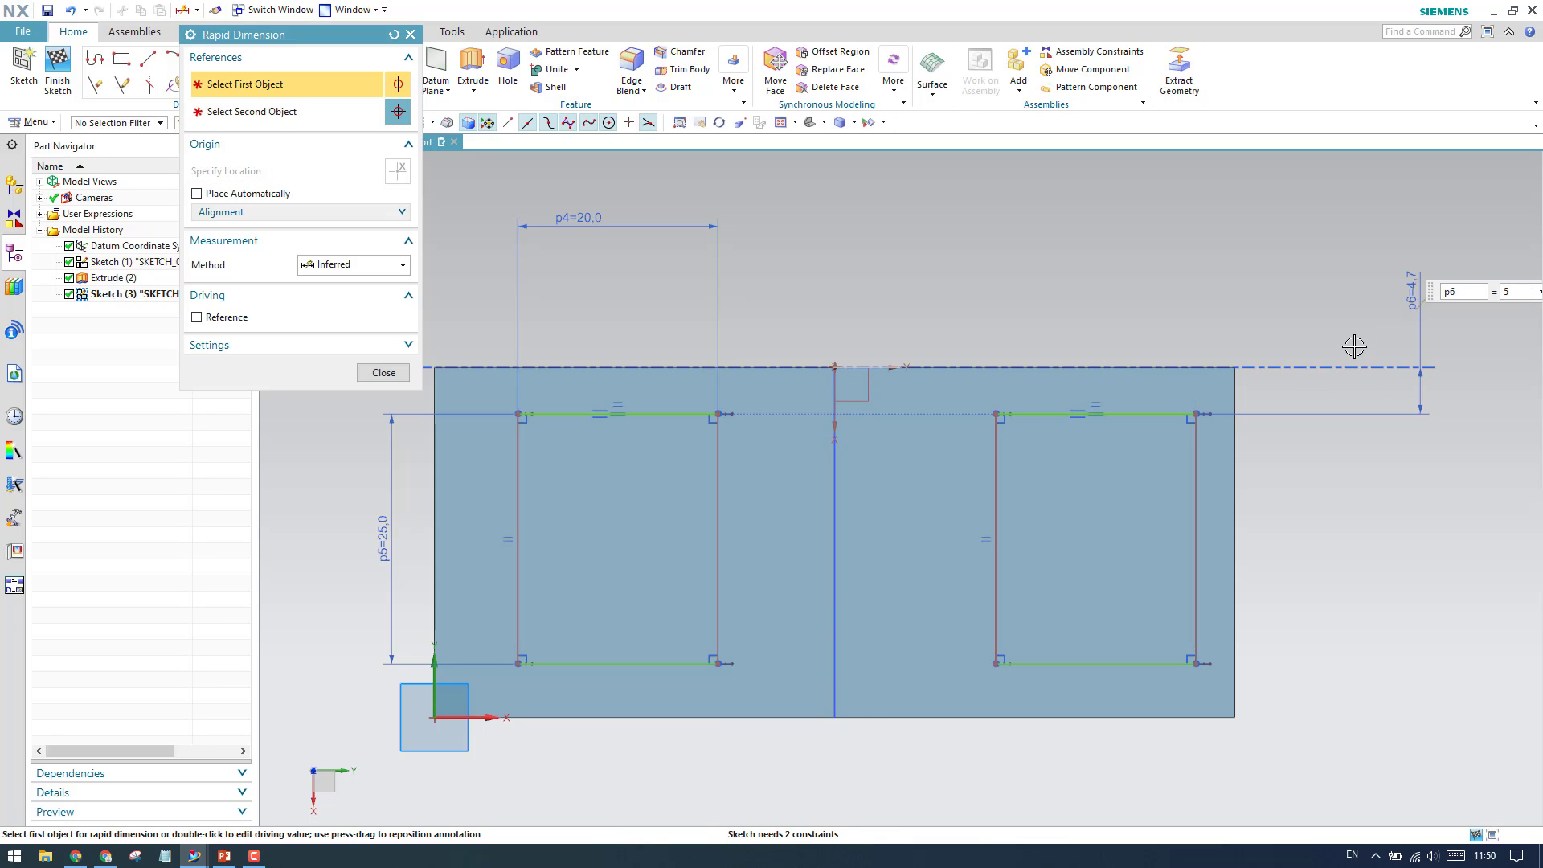
pyautogui.press('Return')
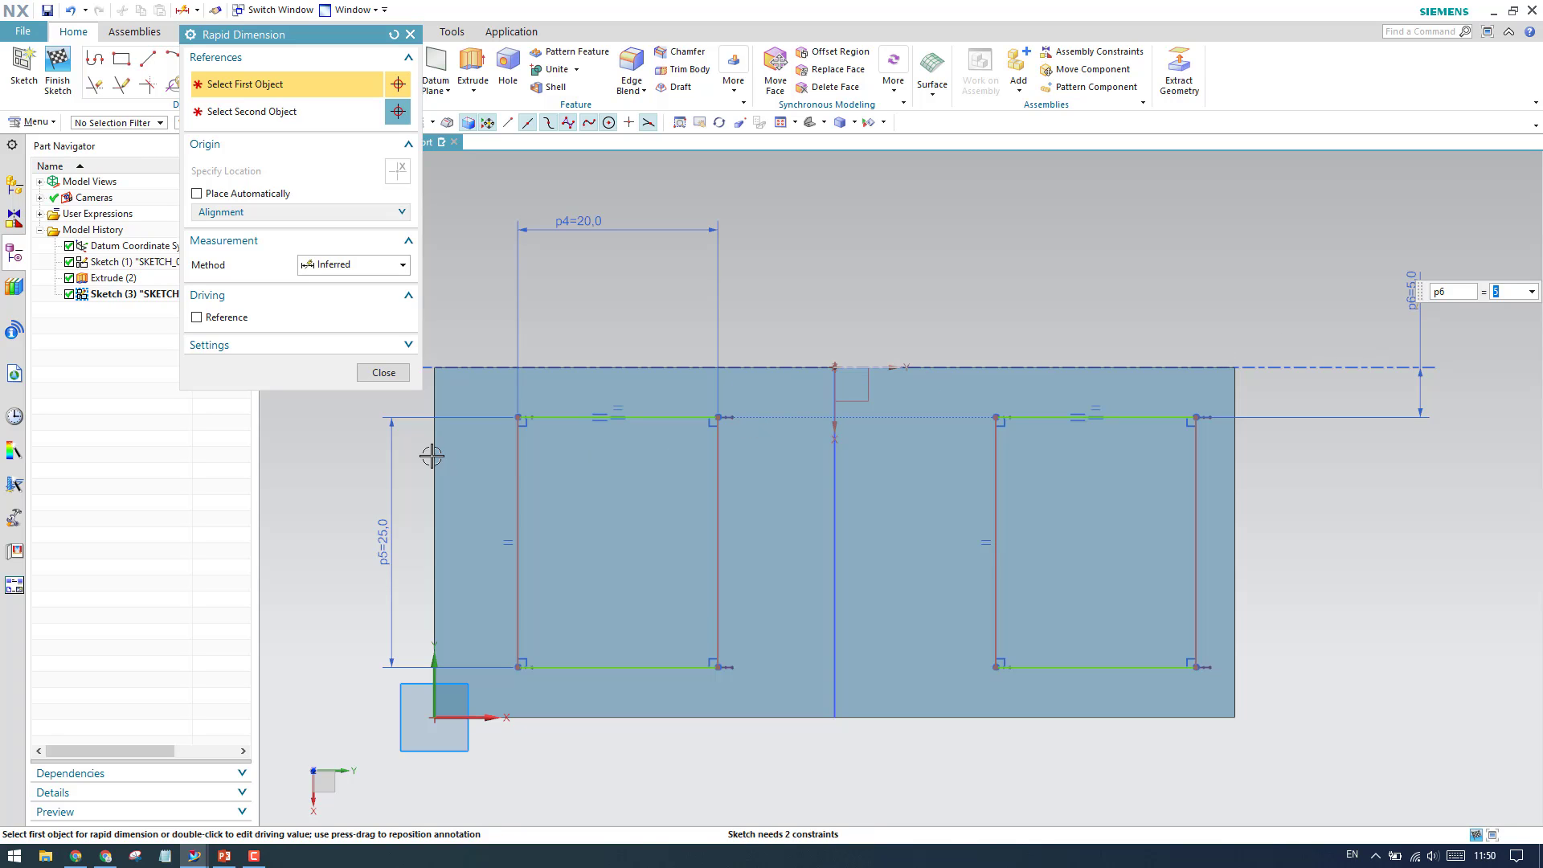
pyautogui.click(384, 373)
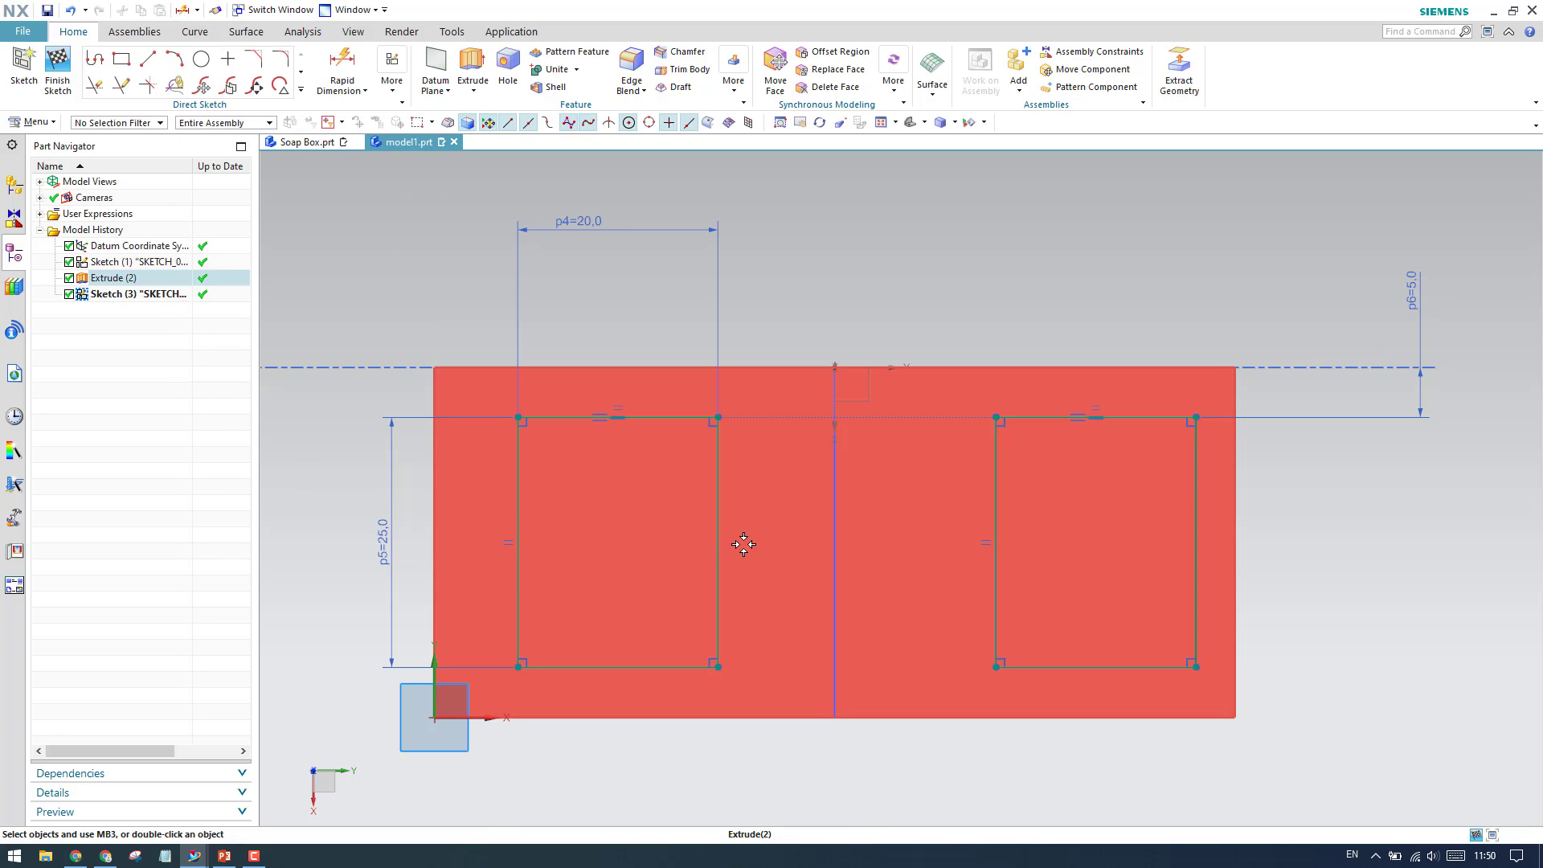
# Step: Dimension the distance between the left rectangle's inner edge and the vertical centre line as 15 mm
pyautogui.press('d')
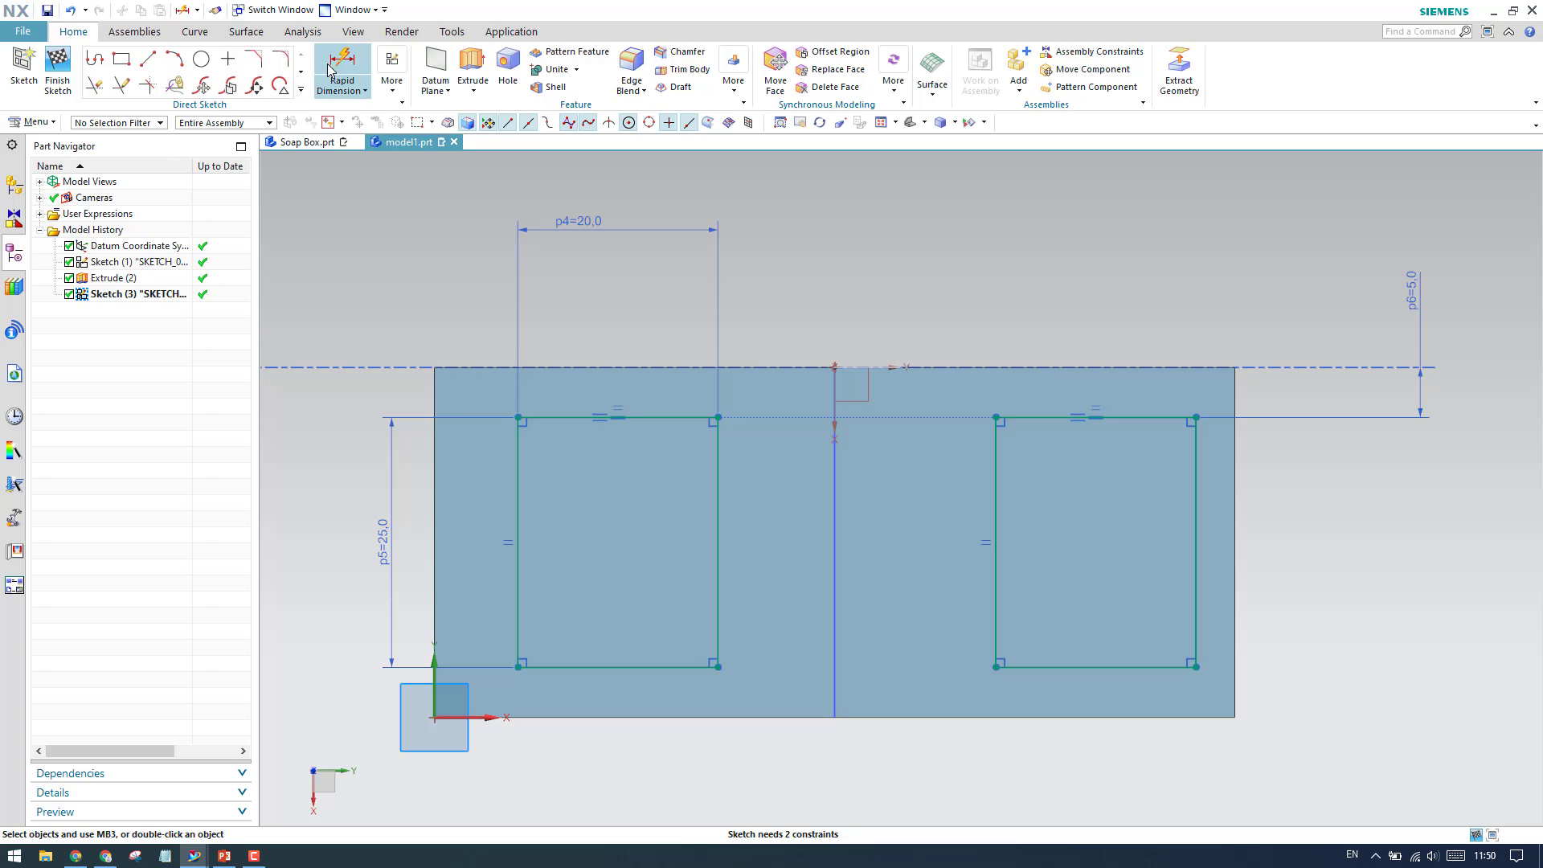
pyautogui.click(716, 494)
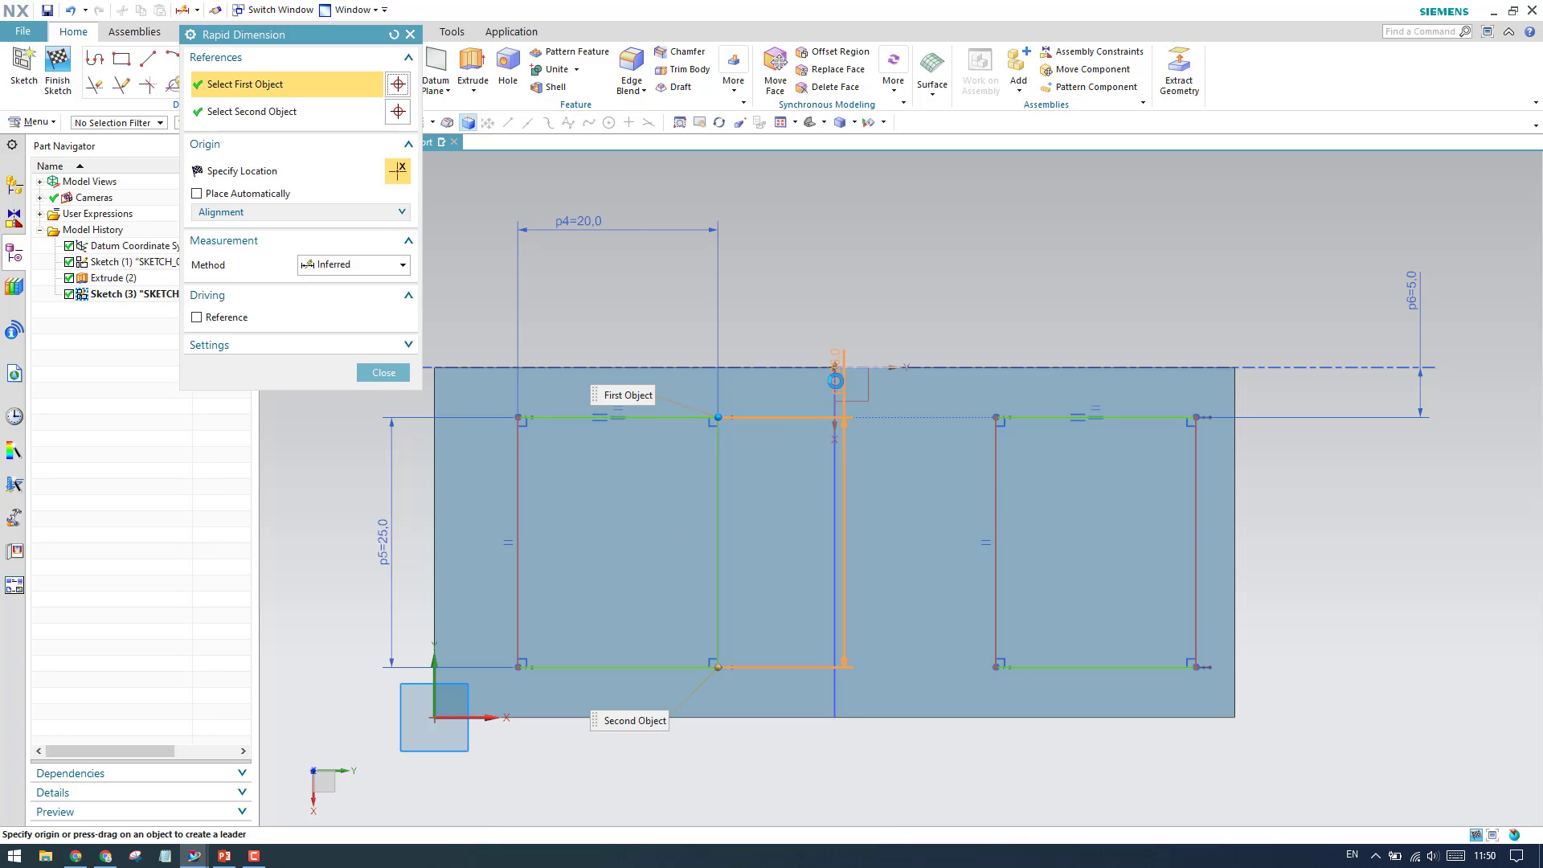
pyautogui.click(835, 389)
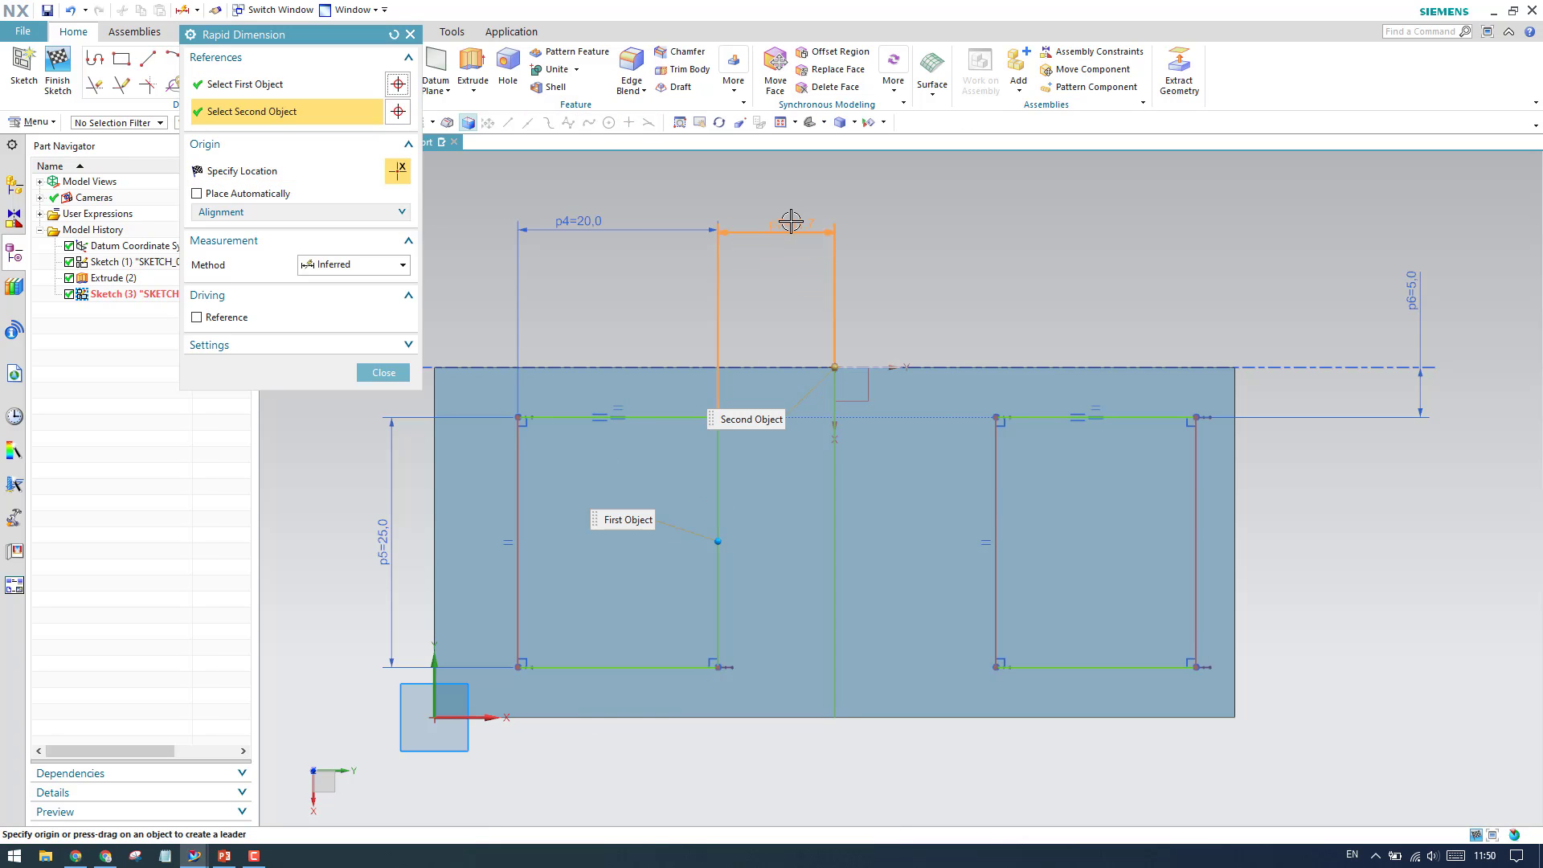
pyautogui.click(786, 226)
pyautogui.write('15')
pyautogui.press('Return')
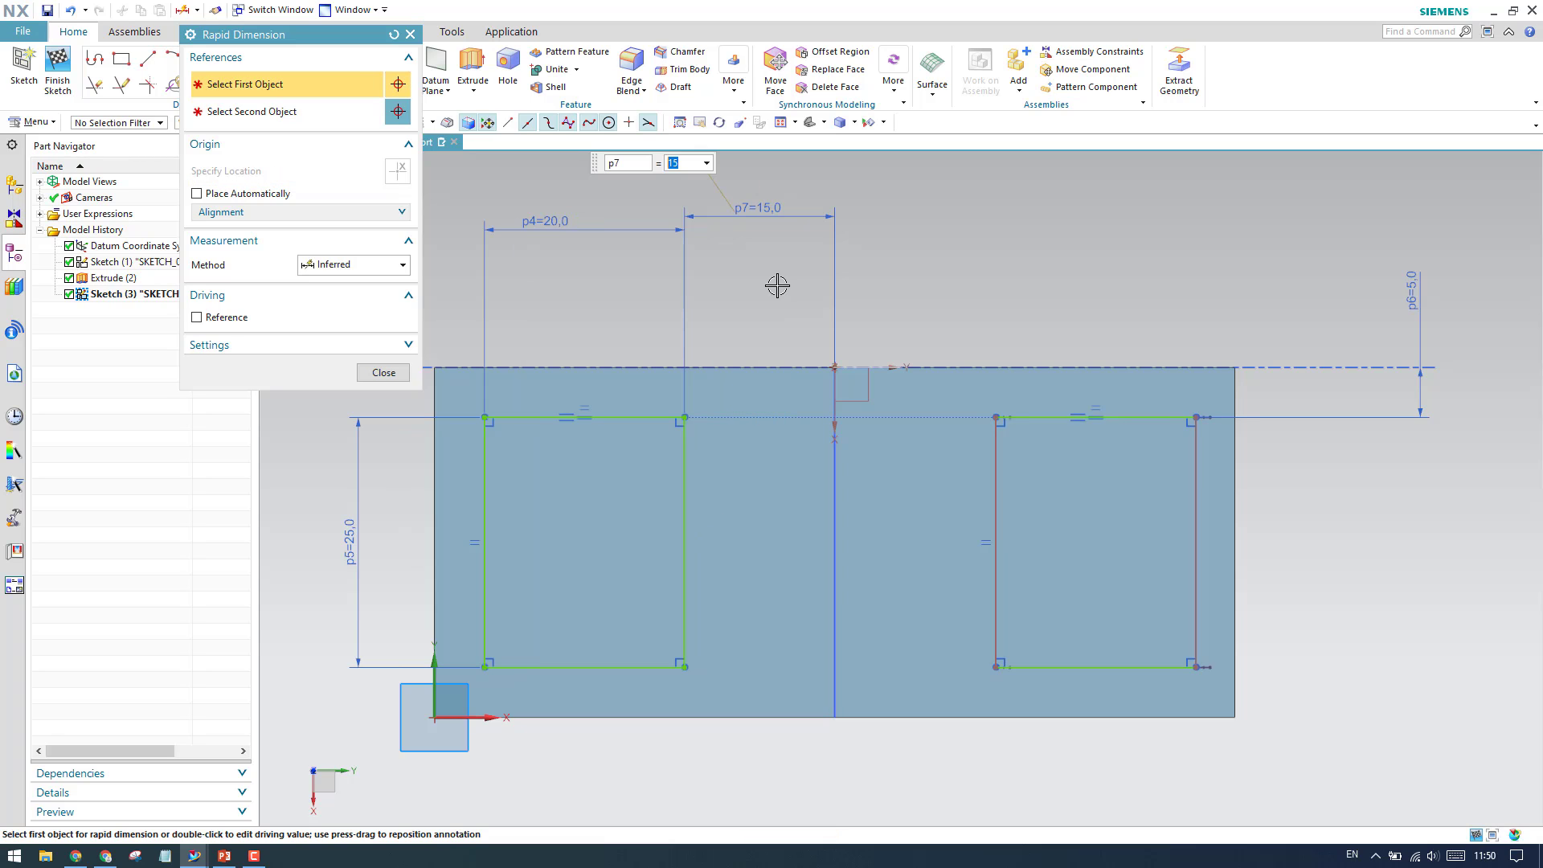
pyautogui.click(383, 373)
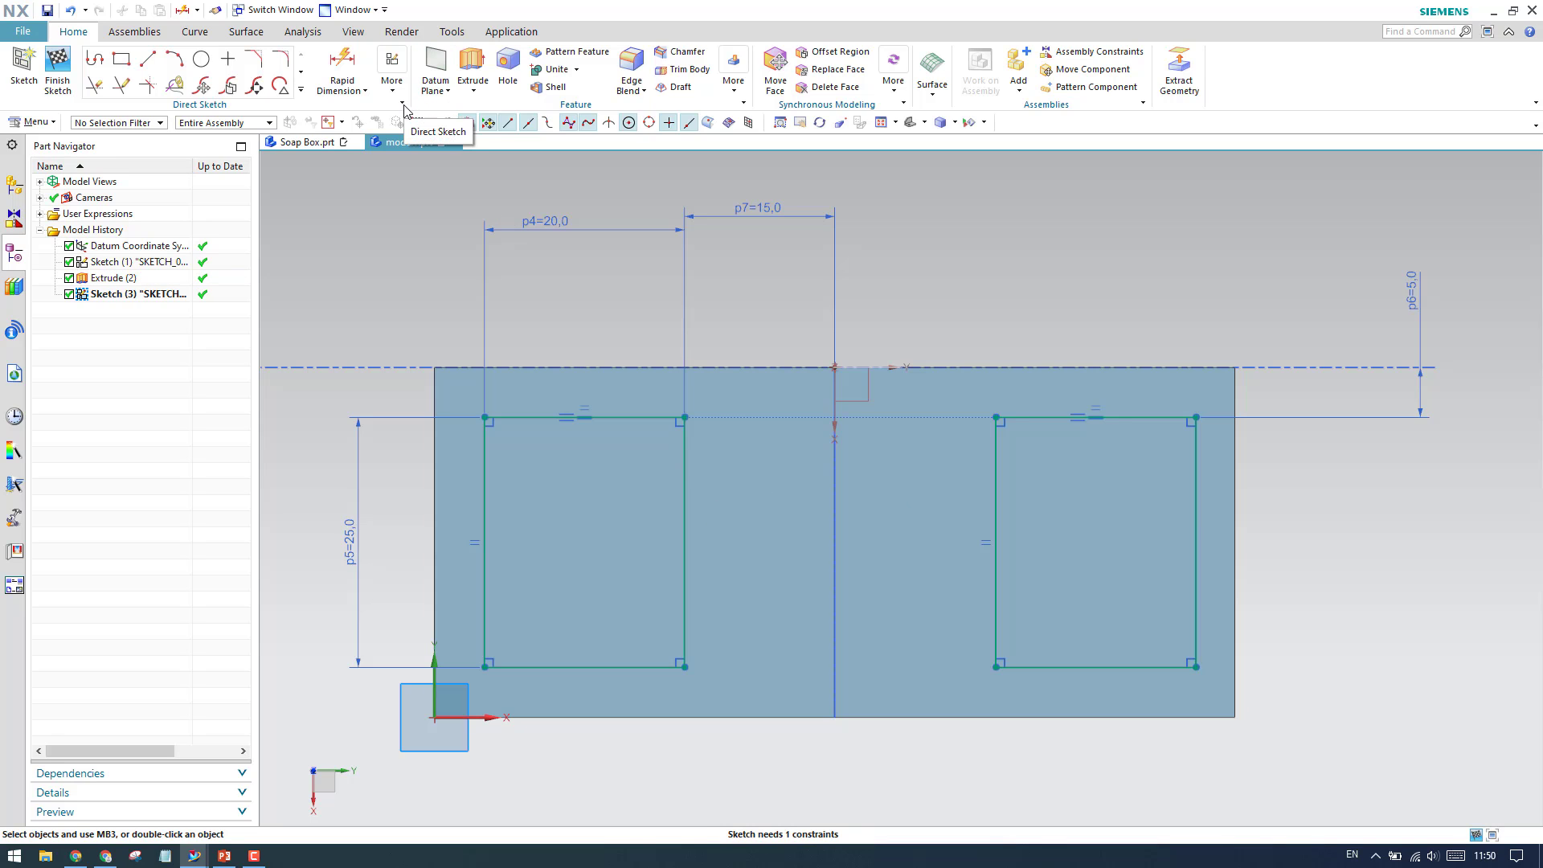
# Step: Dimension the distance between the right rectangle's inner edge and the vertical centre line as 15 mm
pyautogui.press('d')
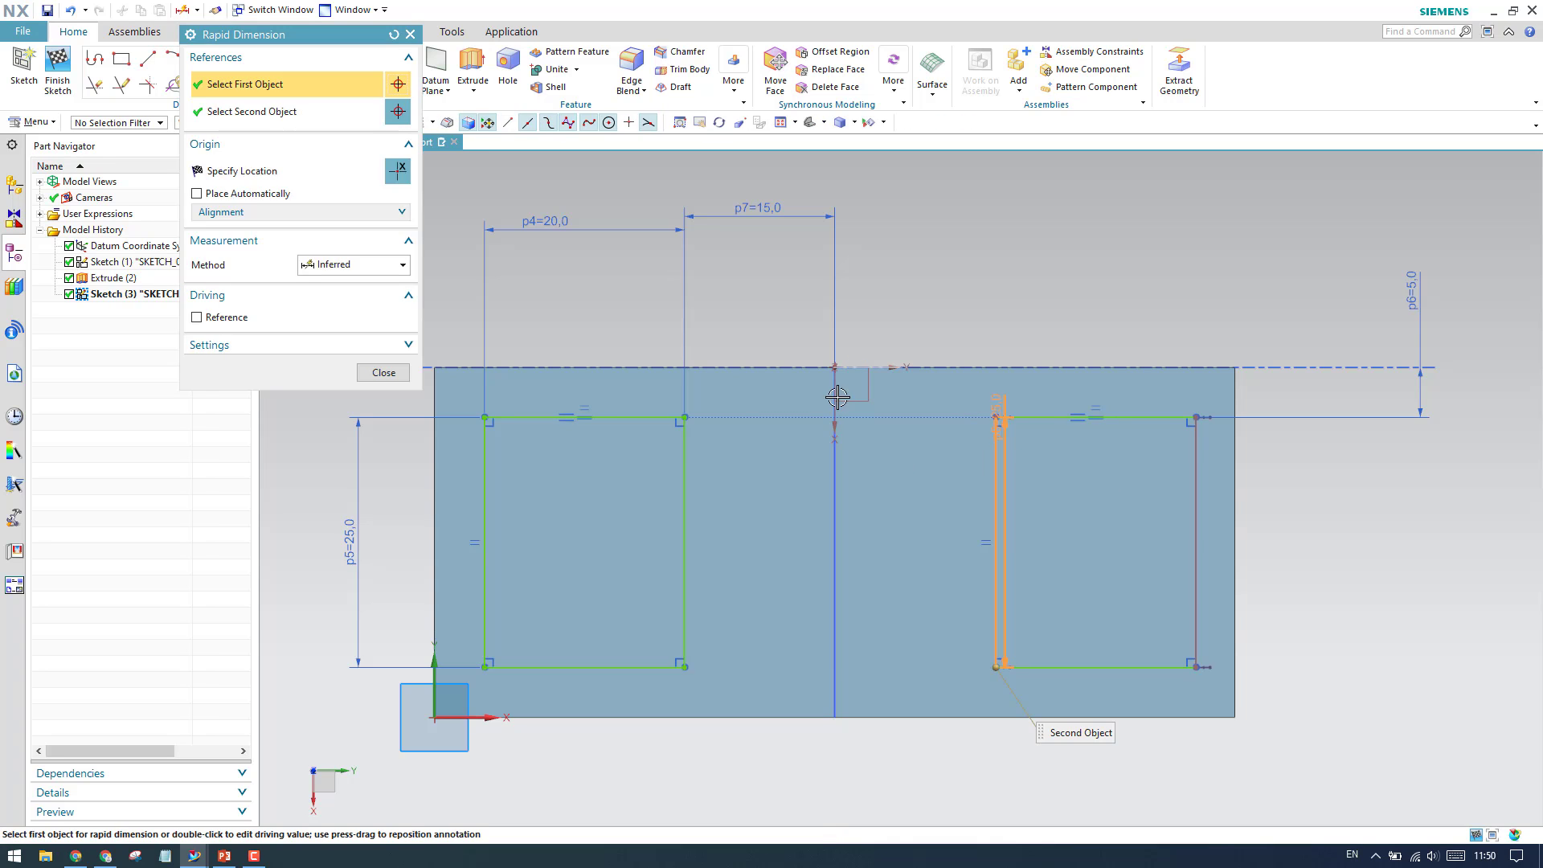
pyautogui.click(836, 398)
pyautogui.click(923, 196)
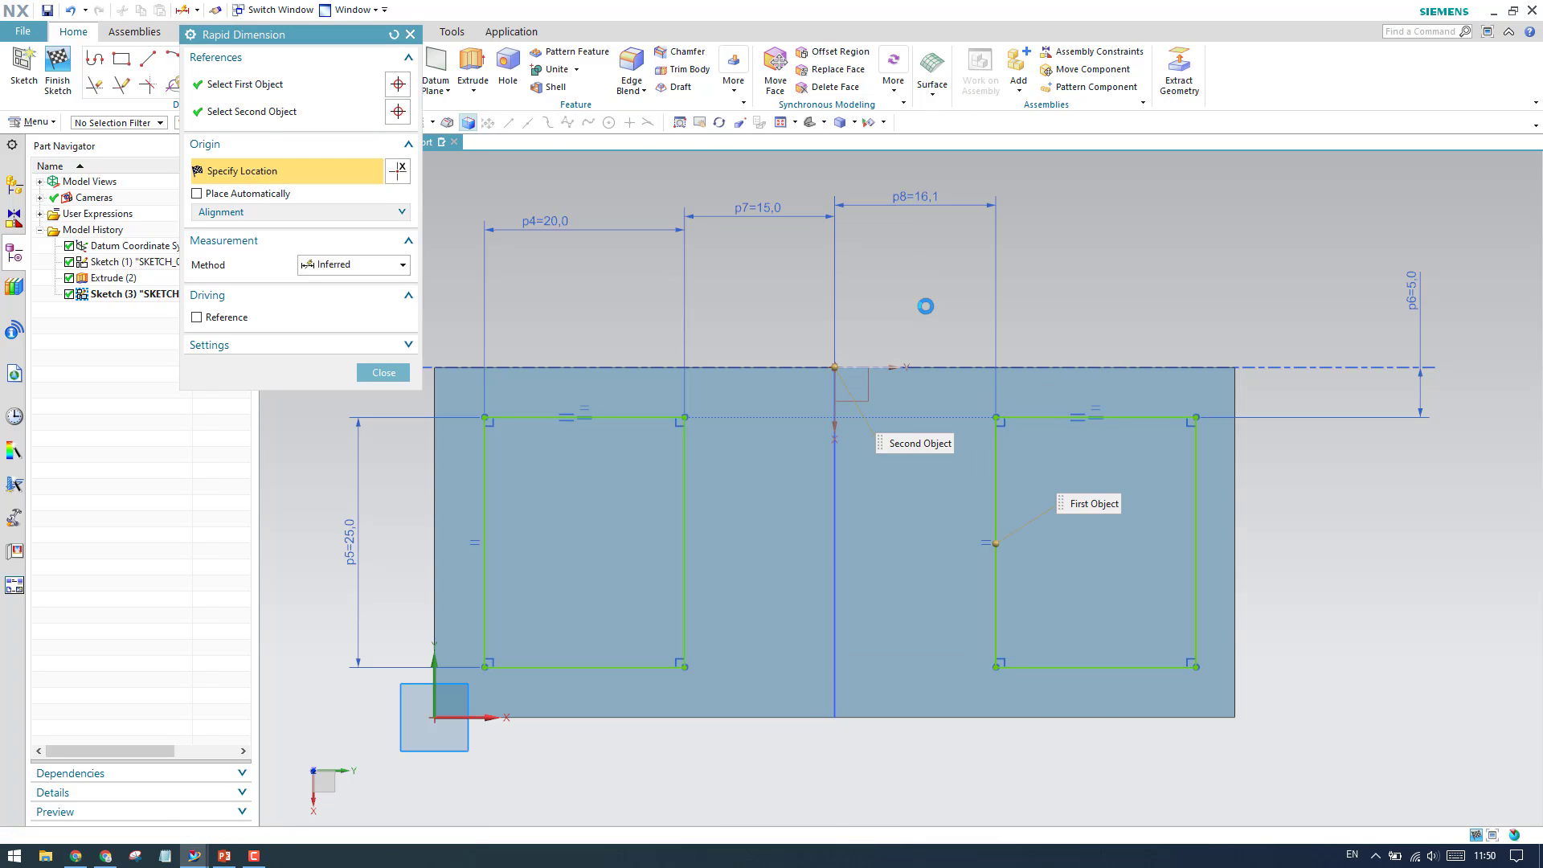
pyautogui.write('15')
pyautogui.press('Return')
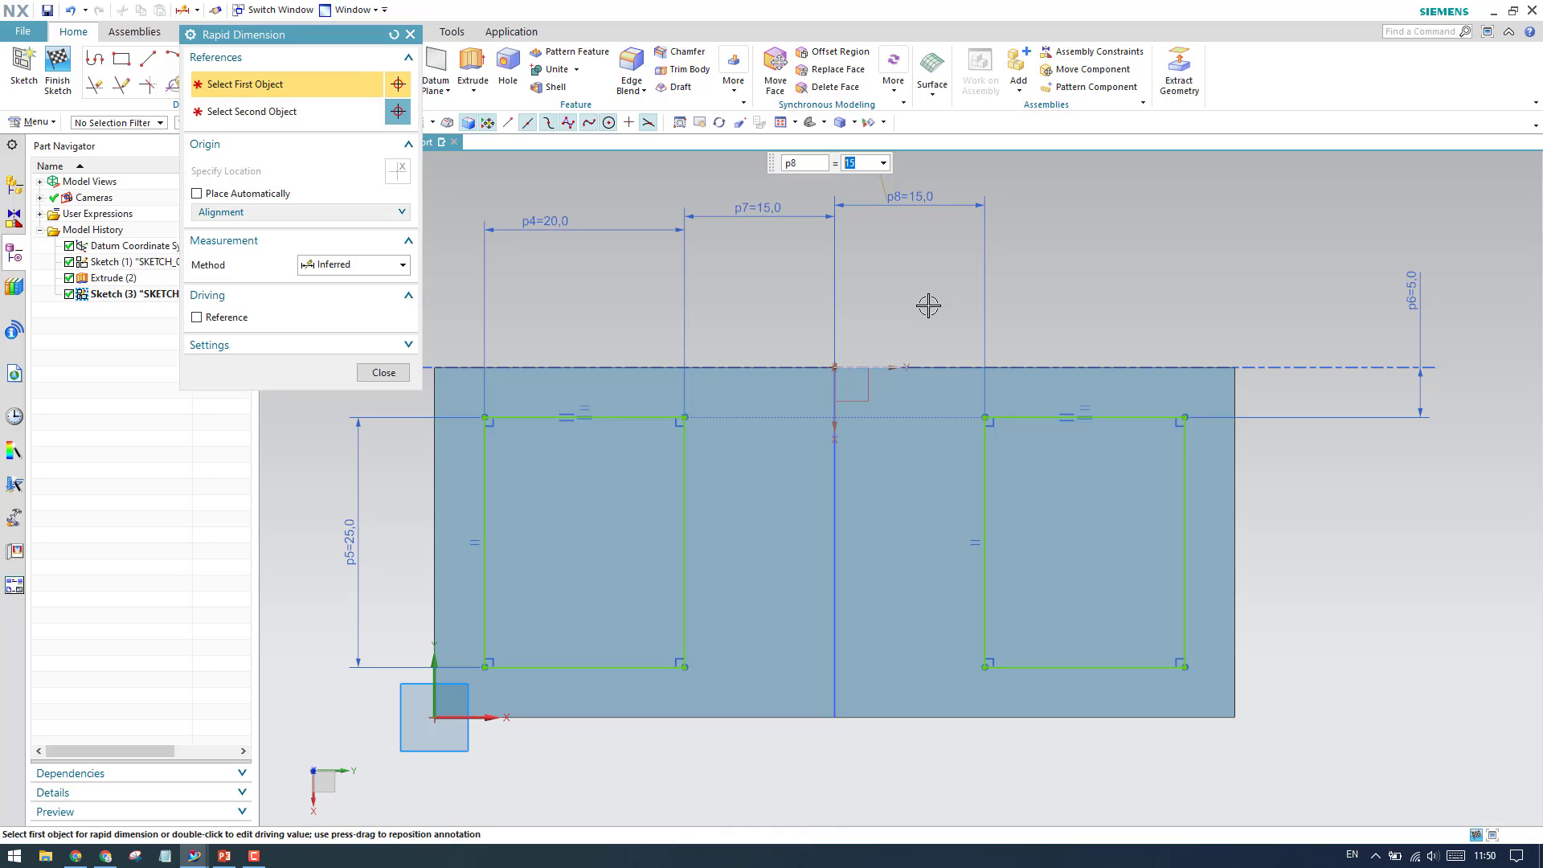
pyautogui.click(384, 373)
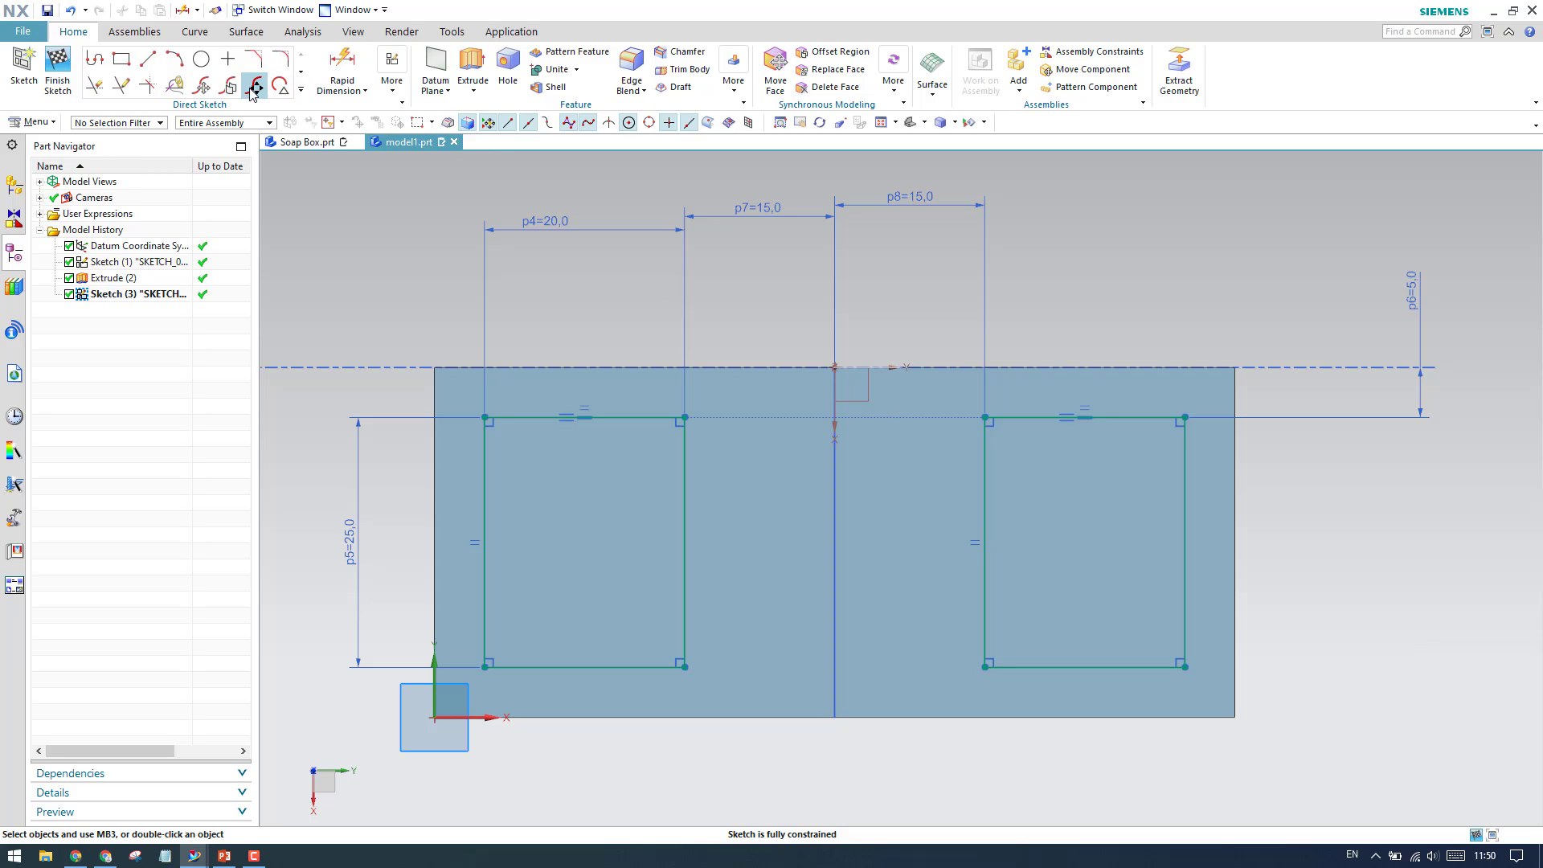
# Step: Sketch a third, smaller rectangle across the centre line between the two dimensioned rectangles
pyautogui.click(121, 59)
pyautogui.click(751, 482)
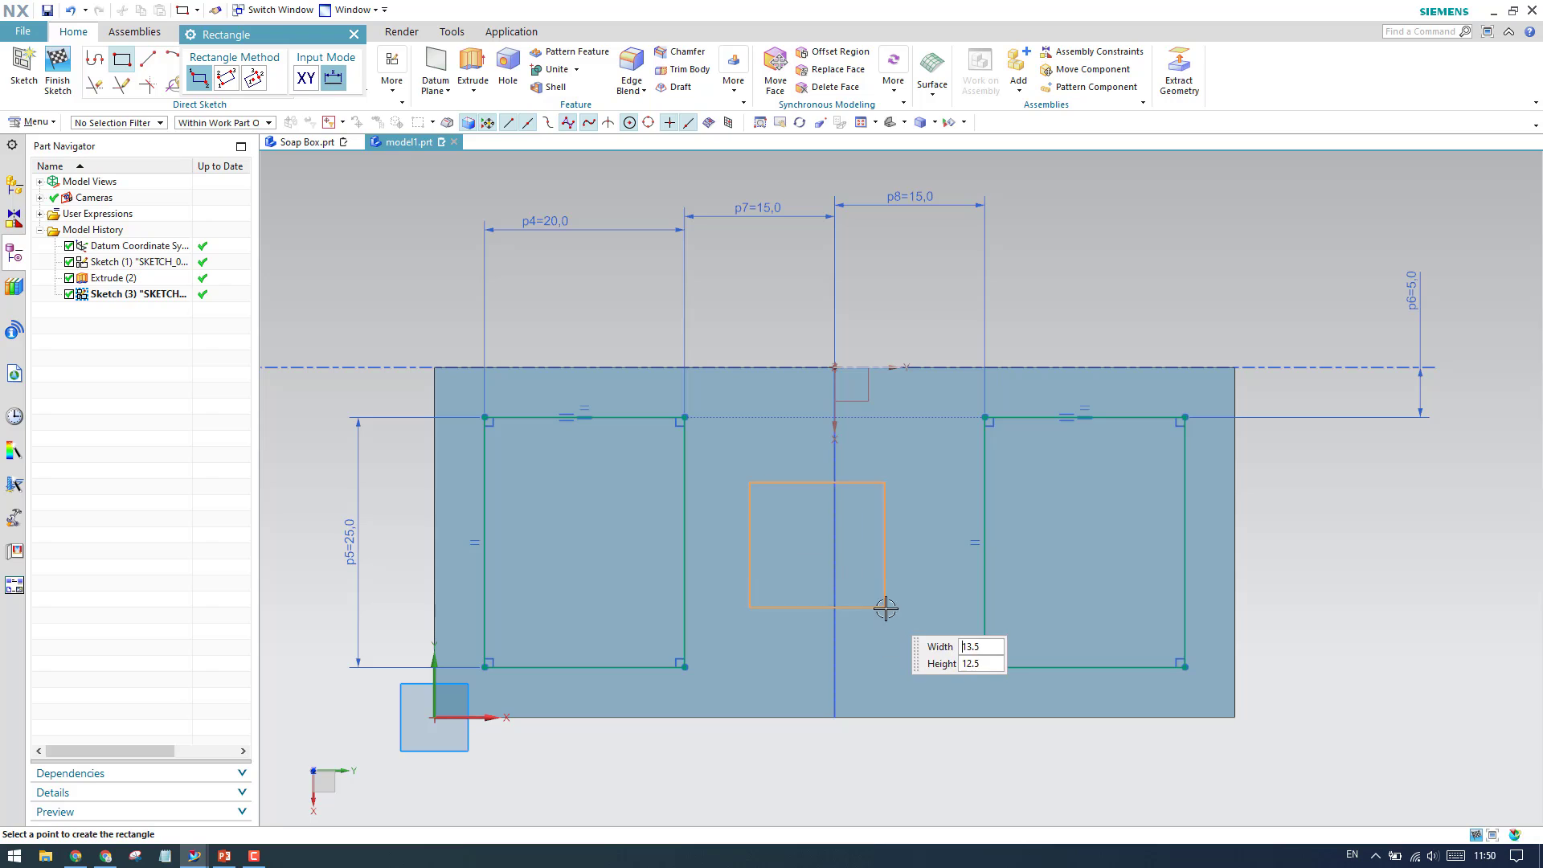
pyautogui.click(934, 631)
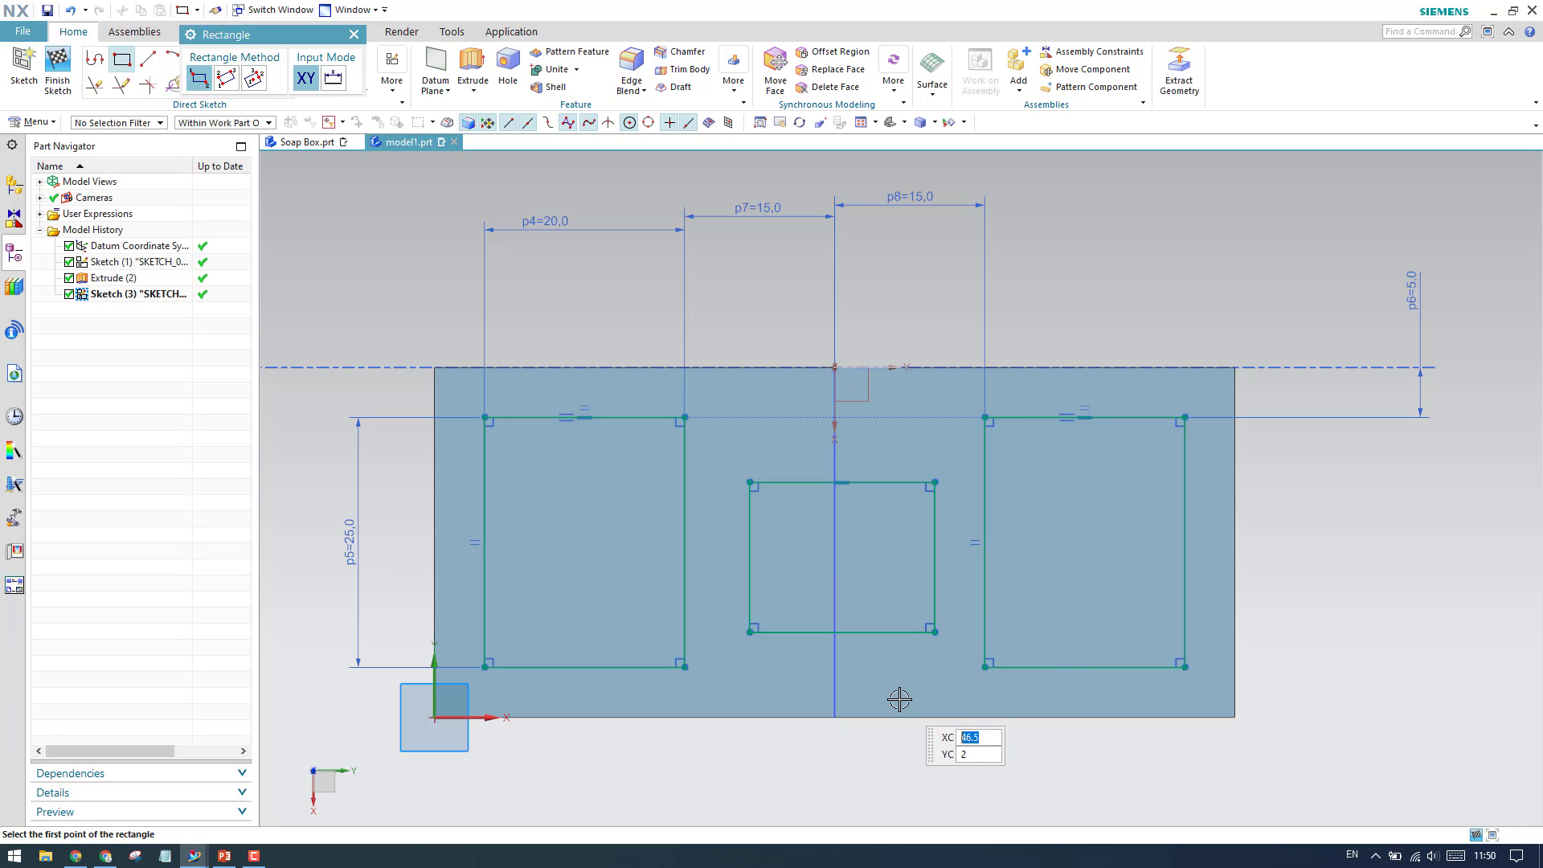
pyautogui.press('Escape')
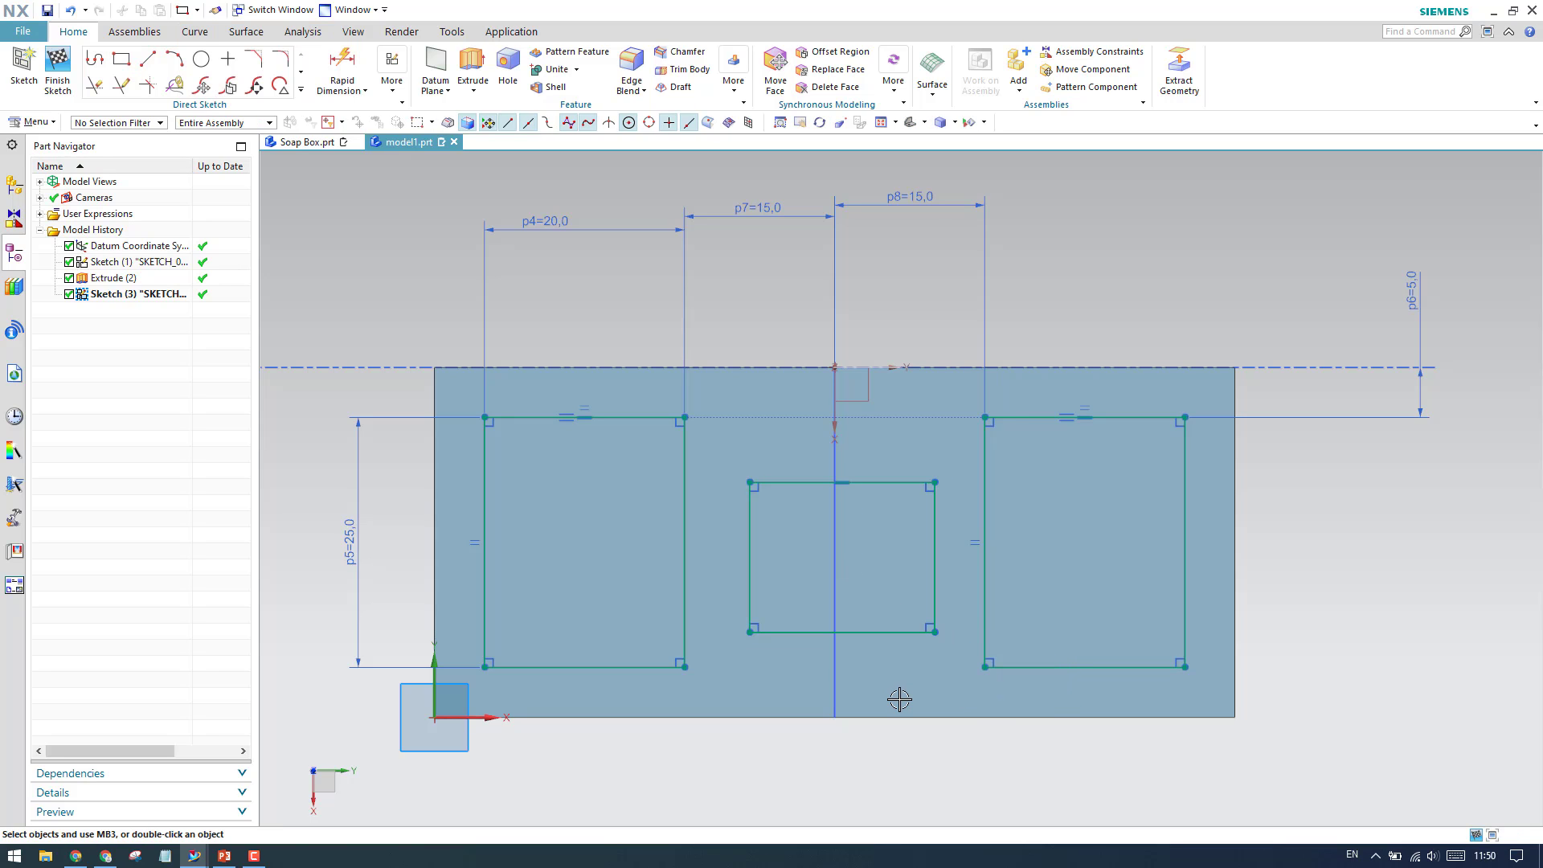
# Step: Dimension the middle rectangle's height as 20 mm with Rapid Dimension
pyautogui.click(342, 90)
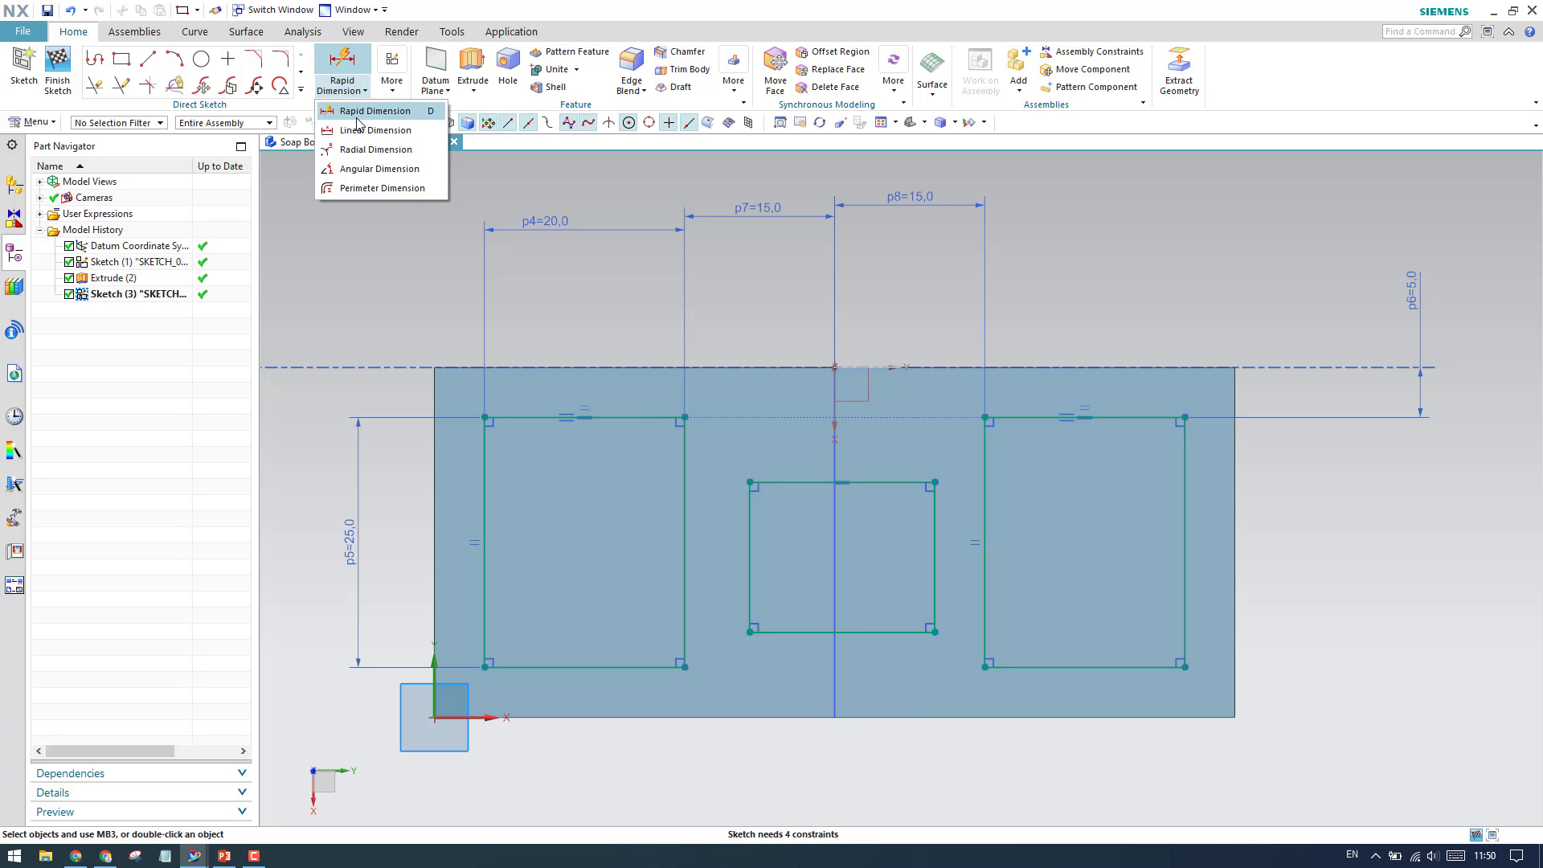
pyautogui.click(362, 108)
pyautogui.click(935, 555)
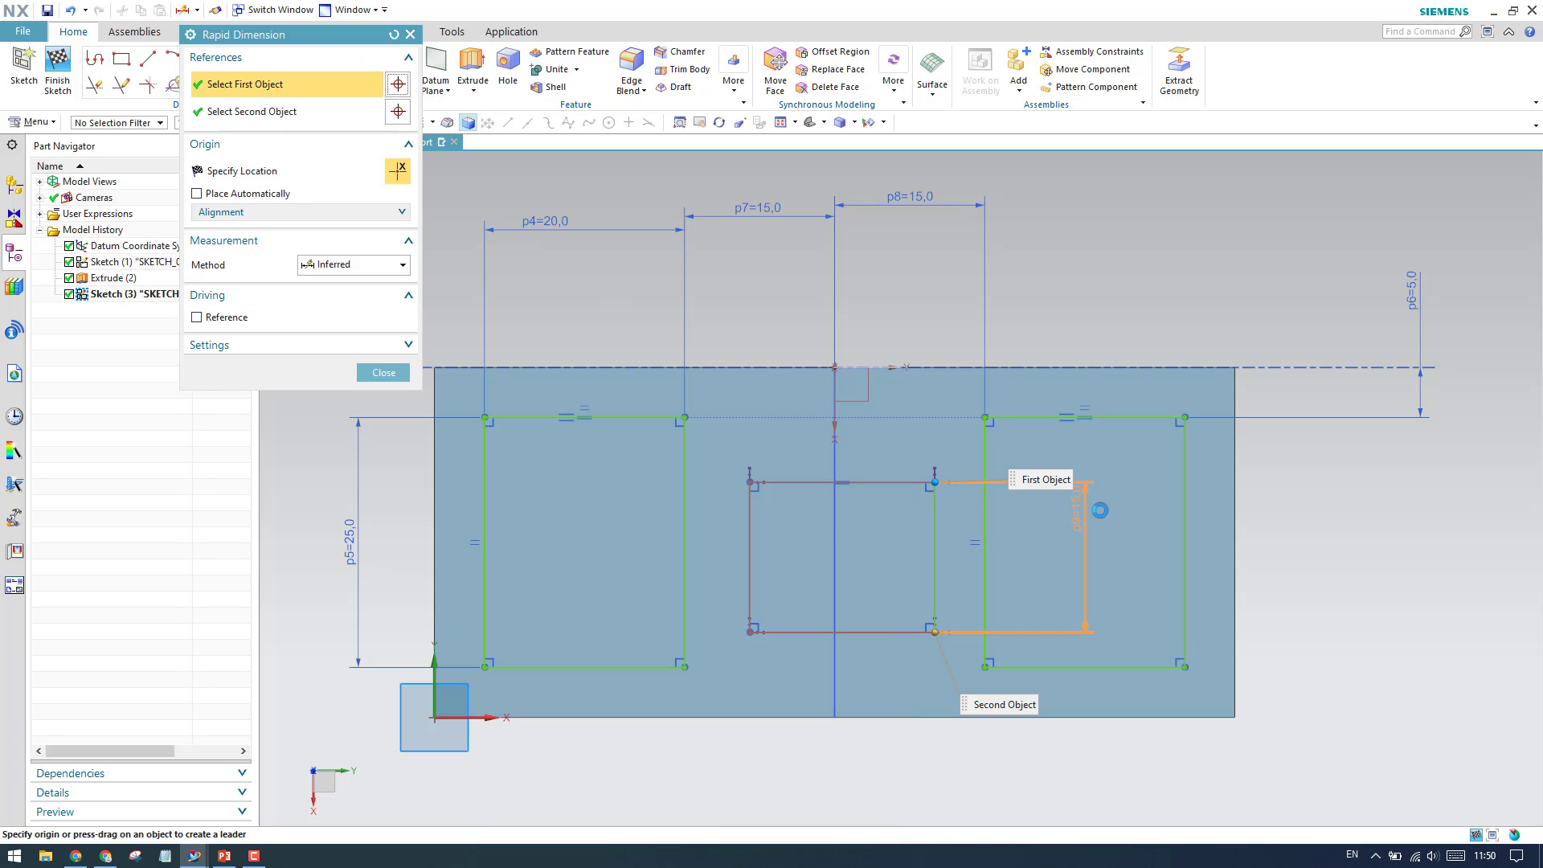
pyautogui.click(1359, 526)
pyautogui.write('20')
pyautogui.press('Return')
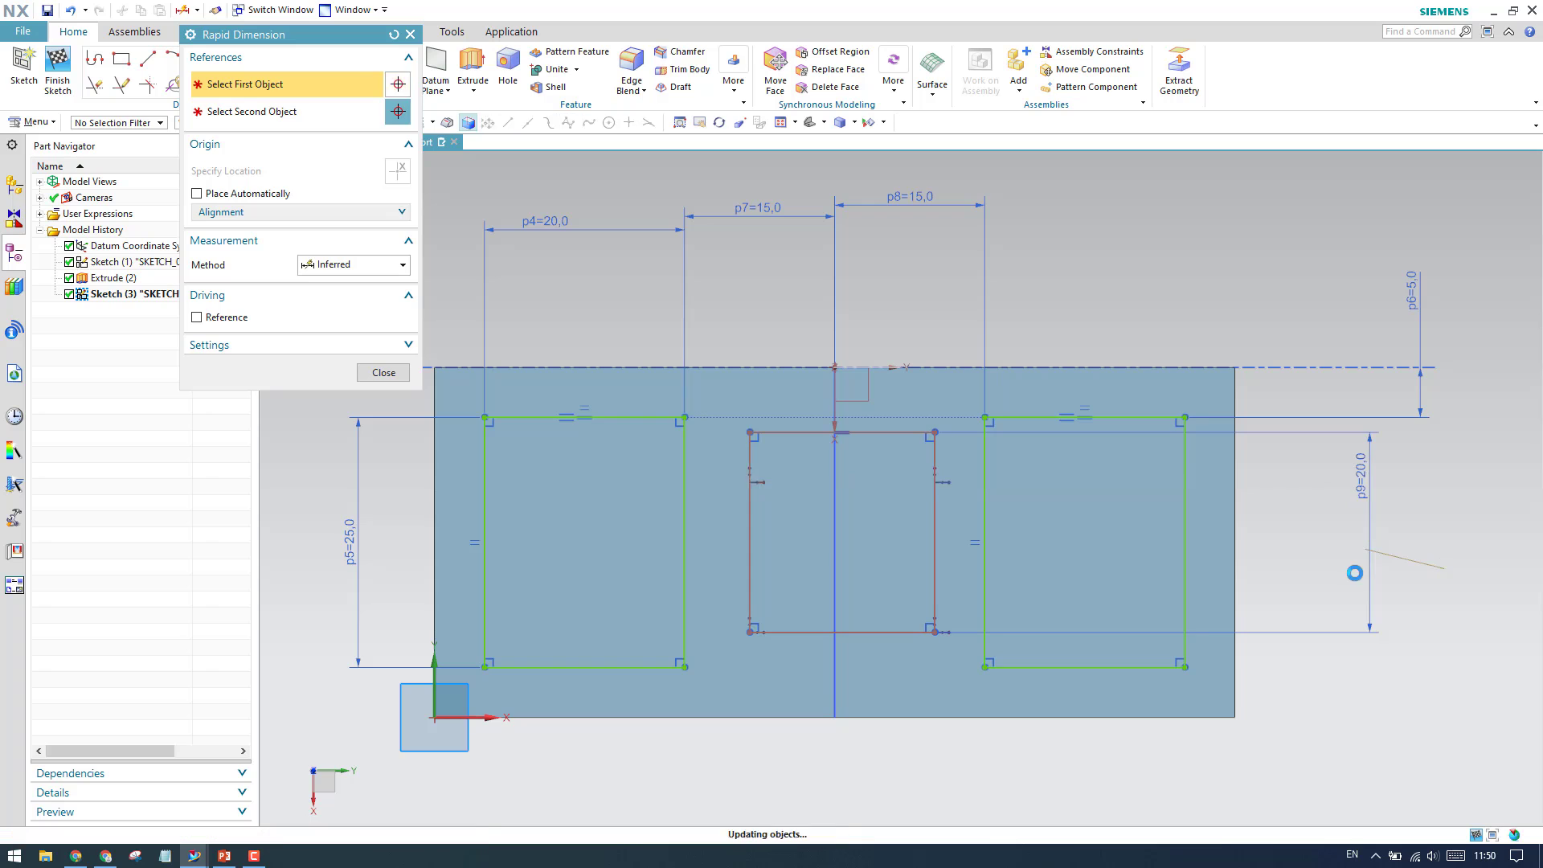
# Step: Dimension the middle rectangle's width as 20 mm with Rapid Dimension
pyautogui.click(876, 633)
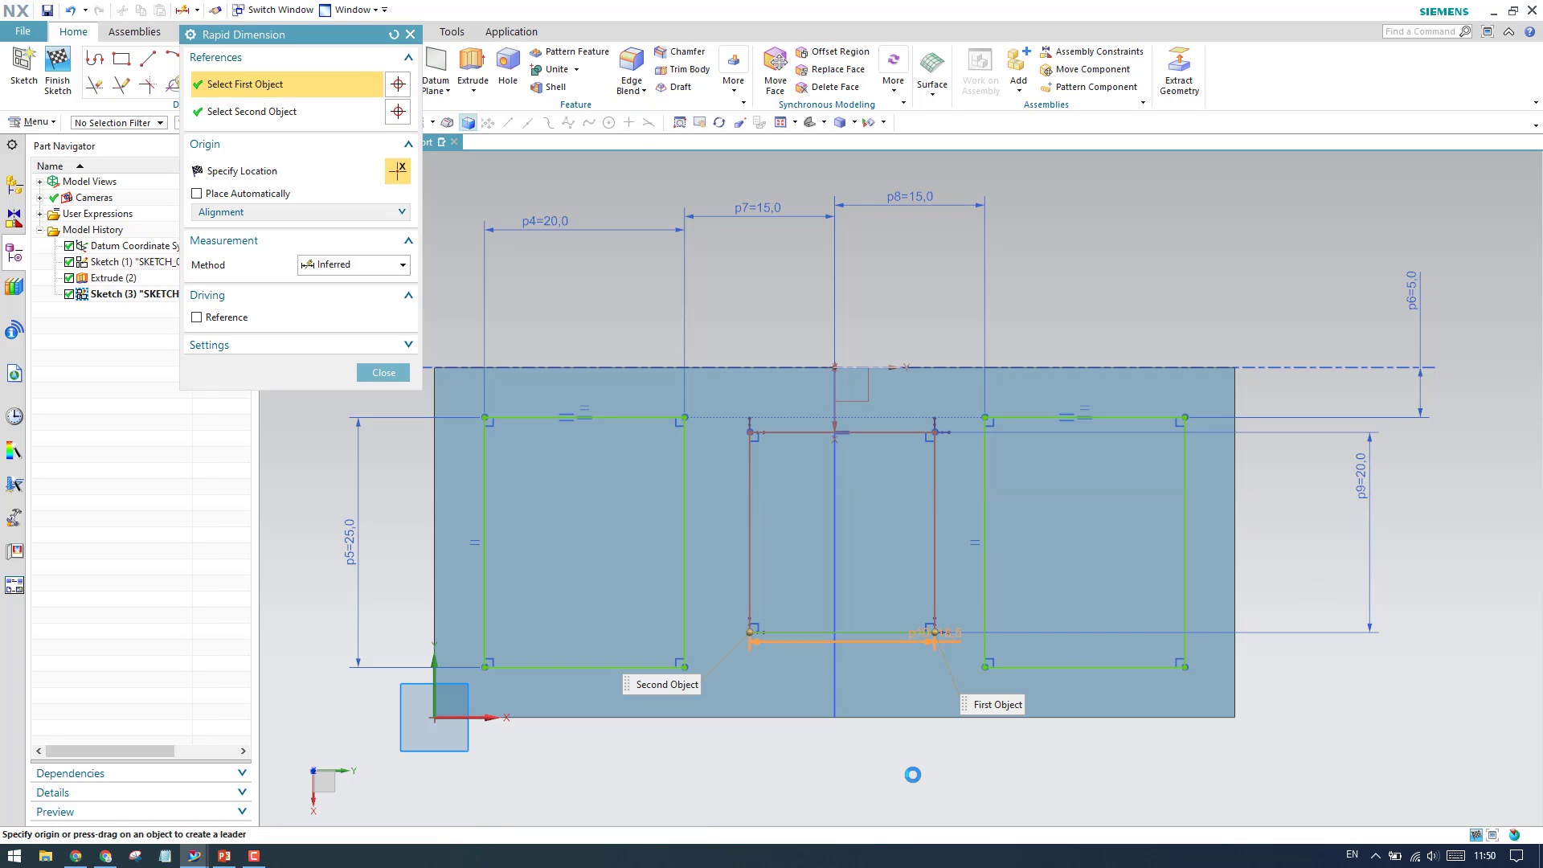
pyautogui.click(977, 804)
pyautogui.write('20')
pyautogui.press('Return')
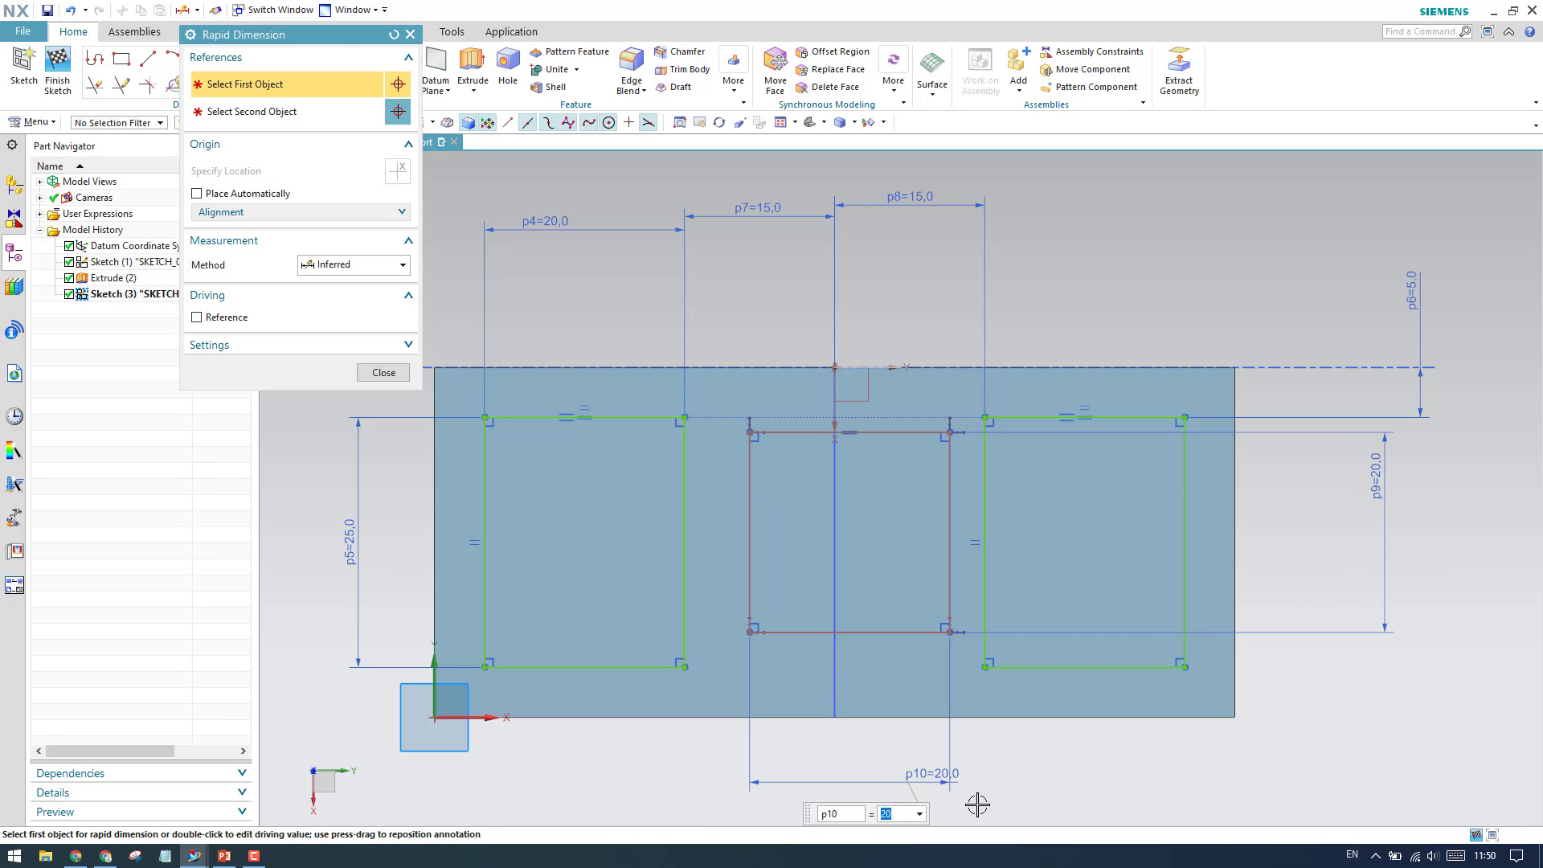
pyautogui.press('Escape')
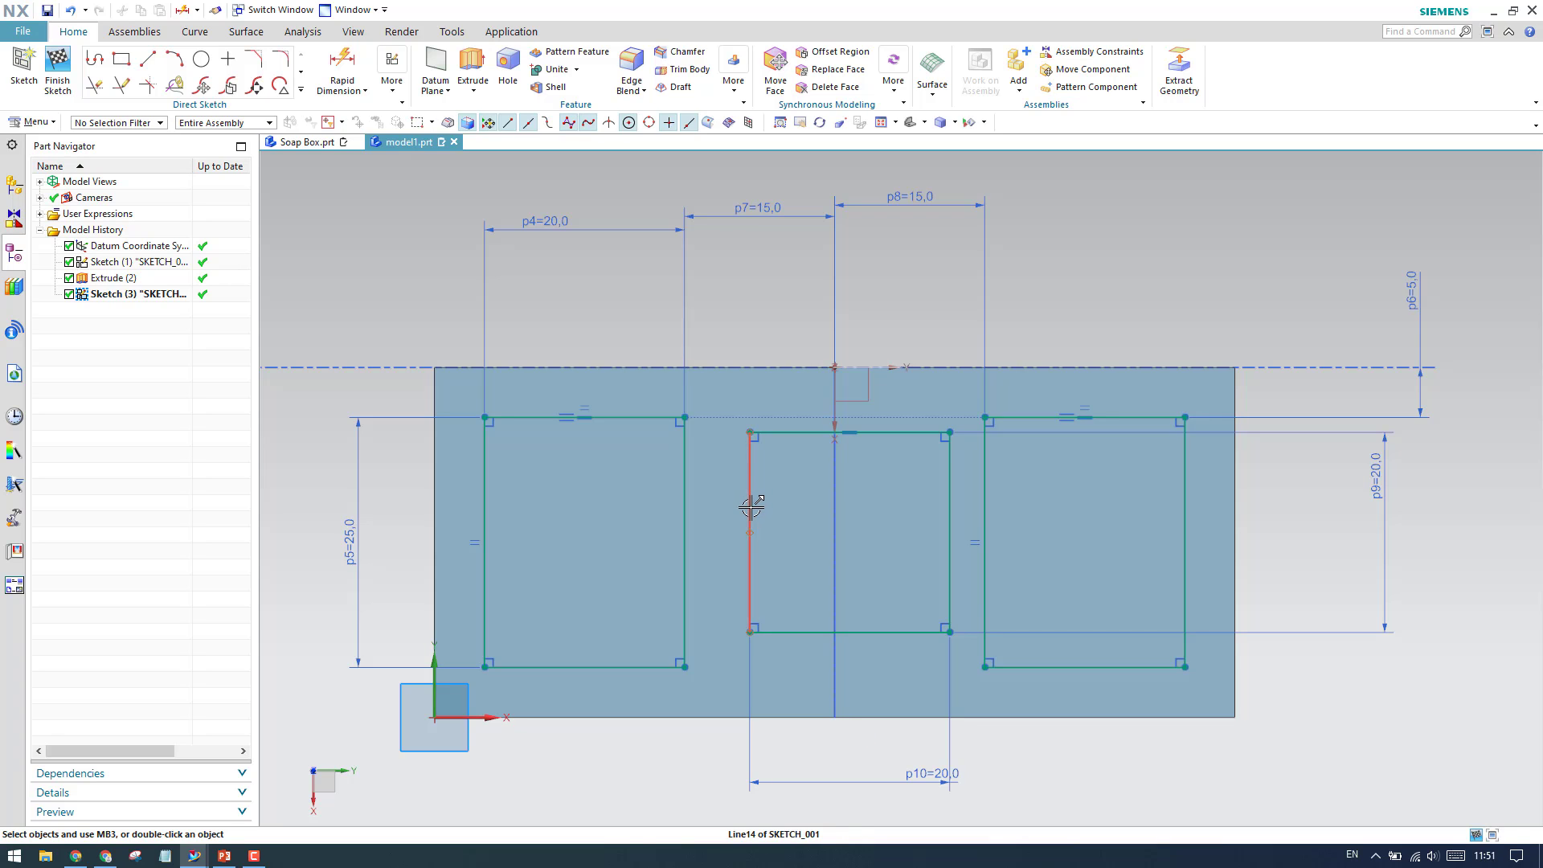
# Step: Dimension the distance between the middle rectangle's right edge and the vertical centre line as 10 mm
pyautogui.press('d')
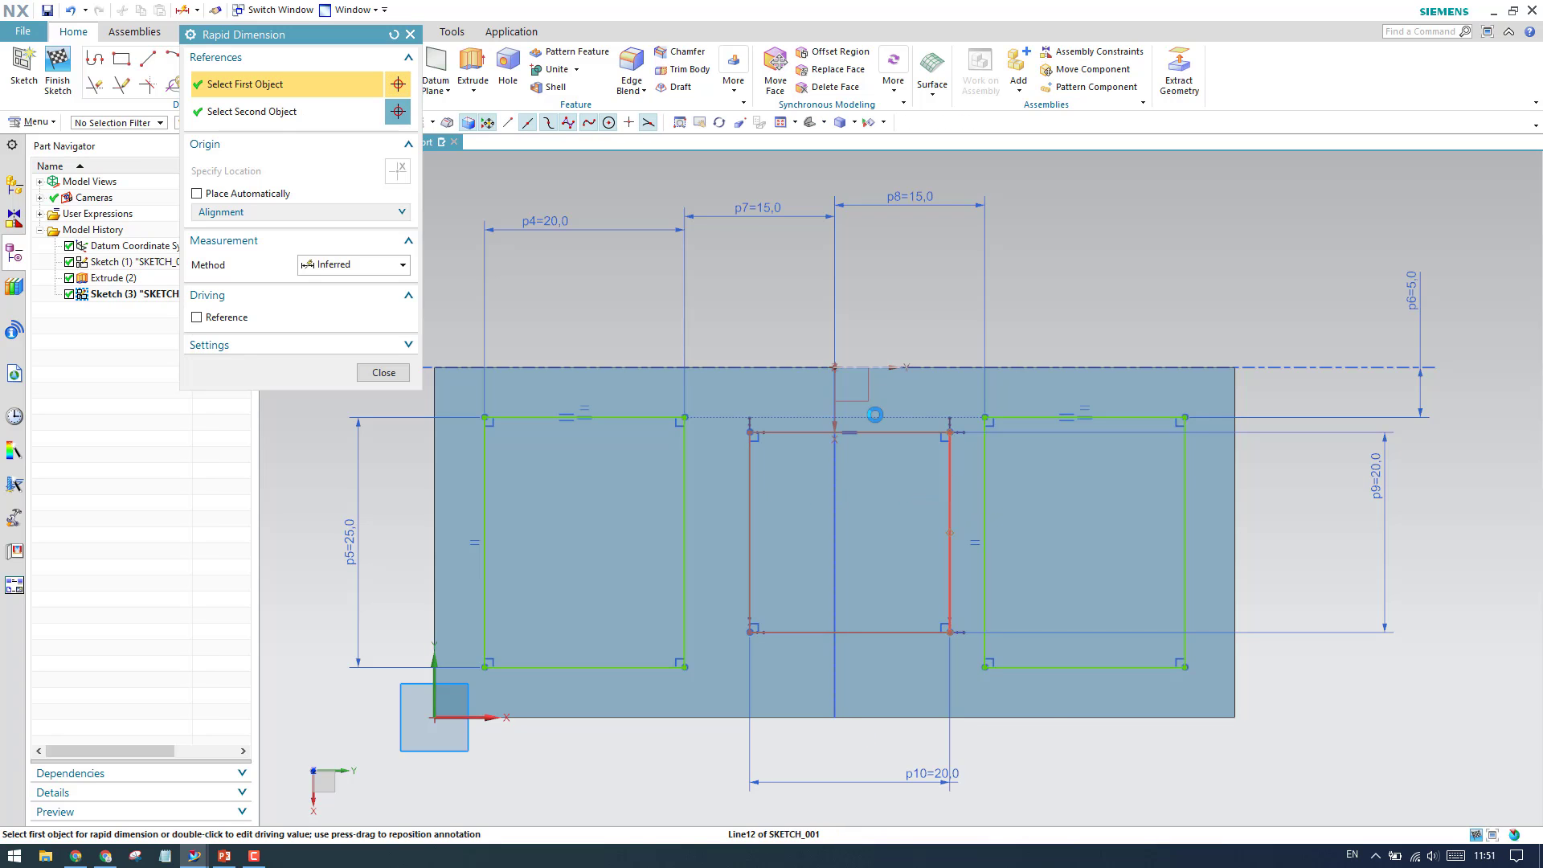
pyautogui.click(949, 487)
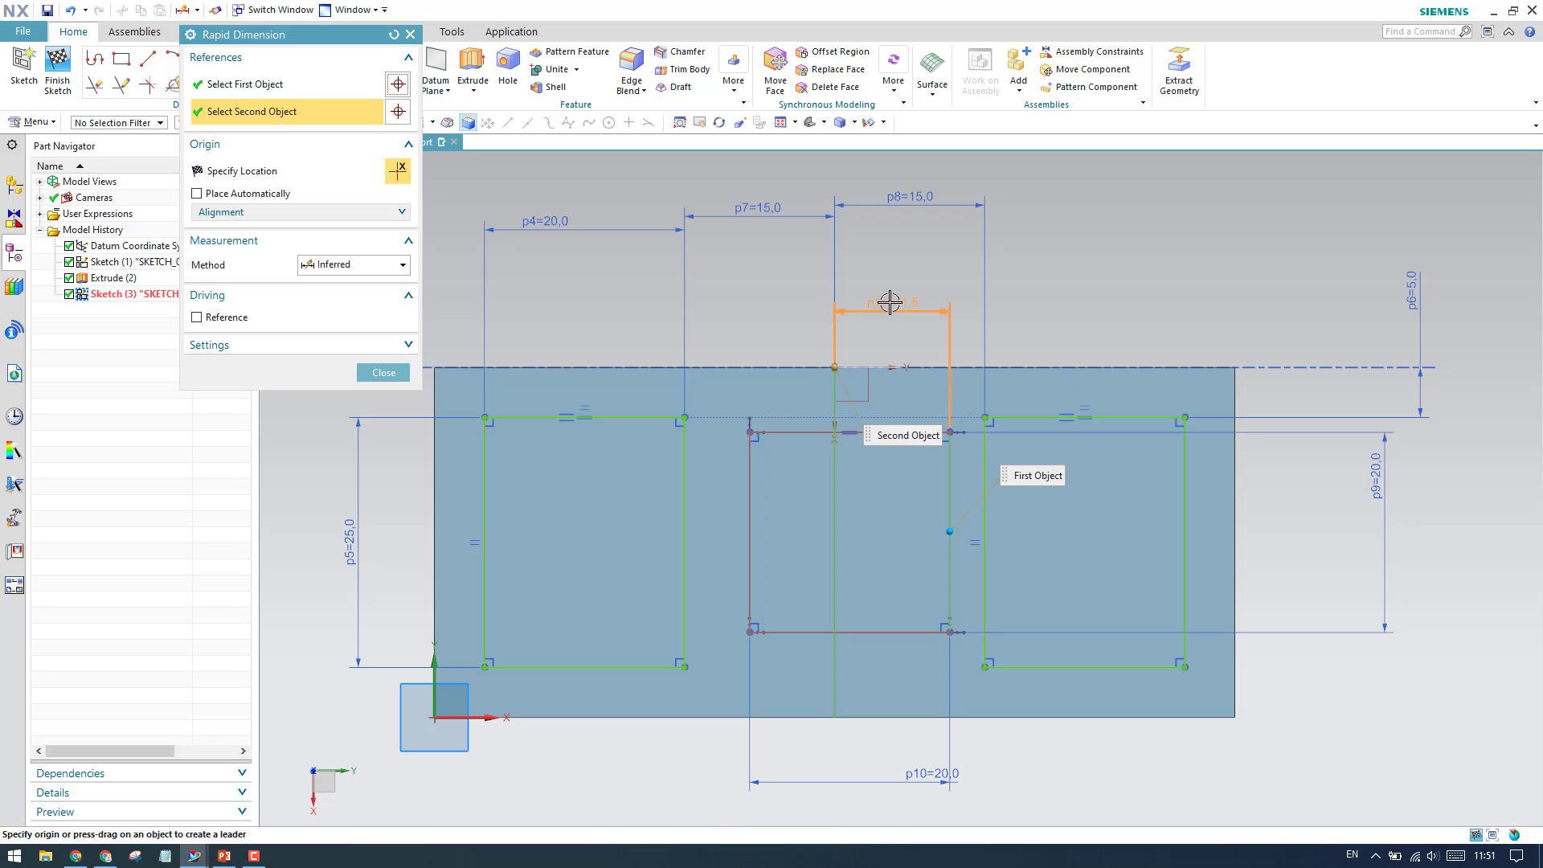
pyautogui.click(889, 301)
pyautogui.press('Return')
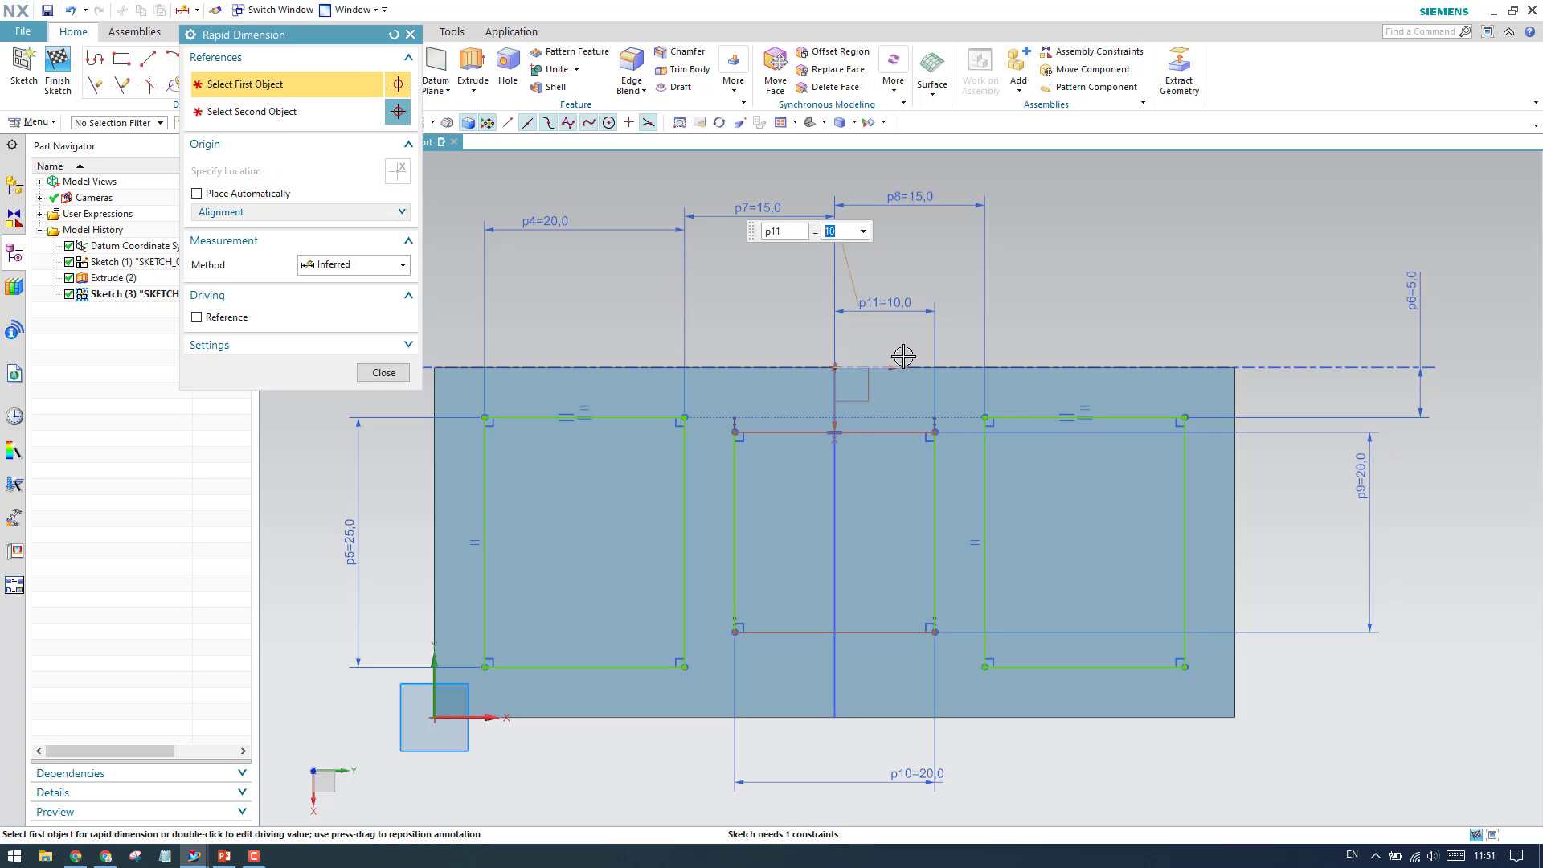
pyautogui.click(383, 373)
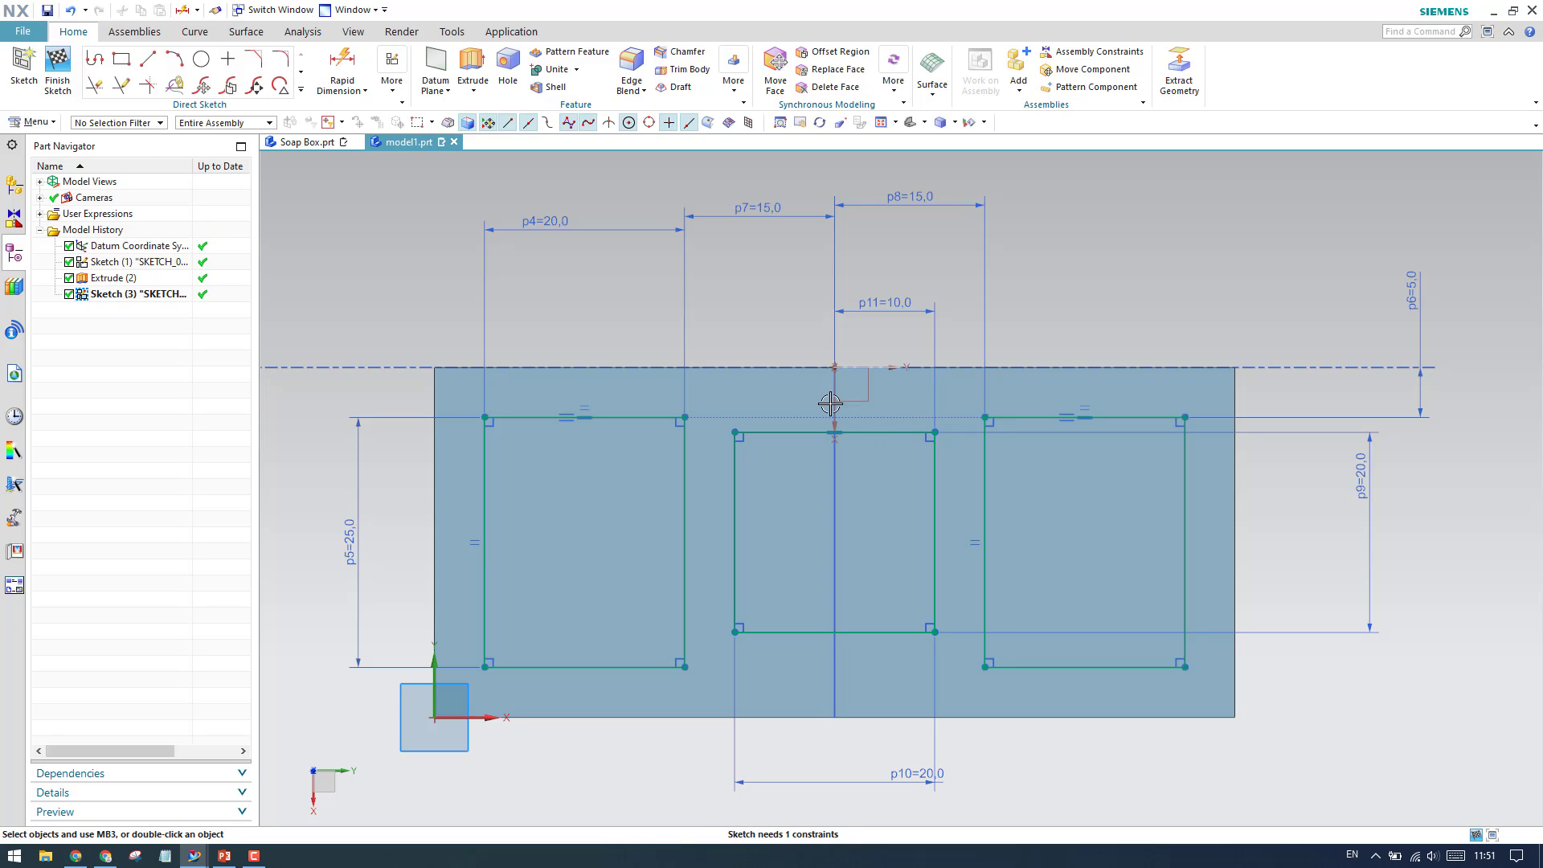
# Step: Dimension the distance between the middle rectangle's upper edge and the sheet's upper edge as 11 mm
pyautogui.click(341, 69)
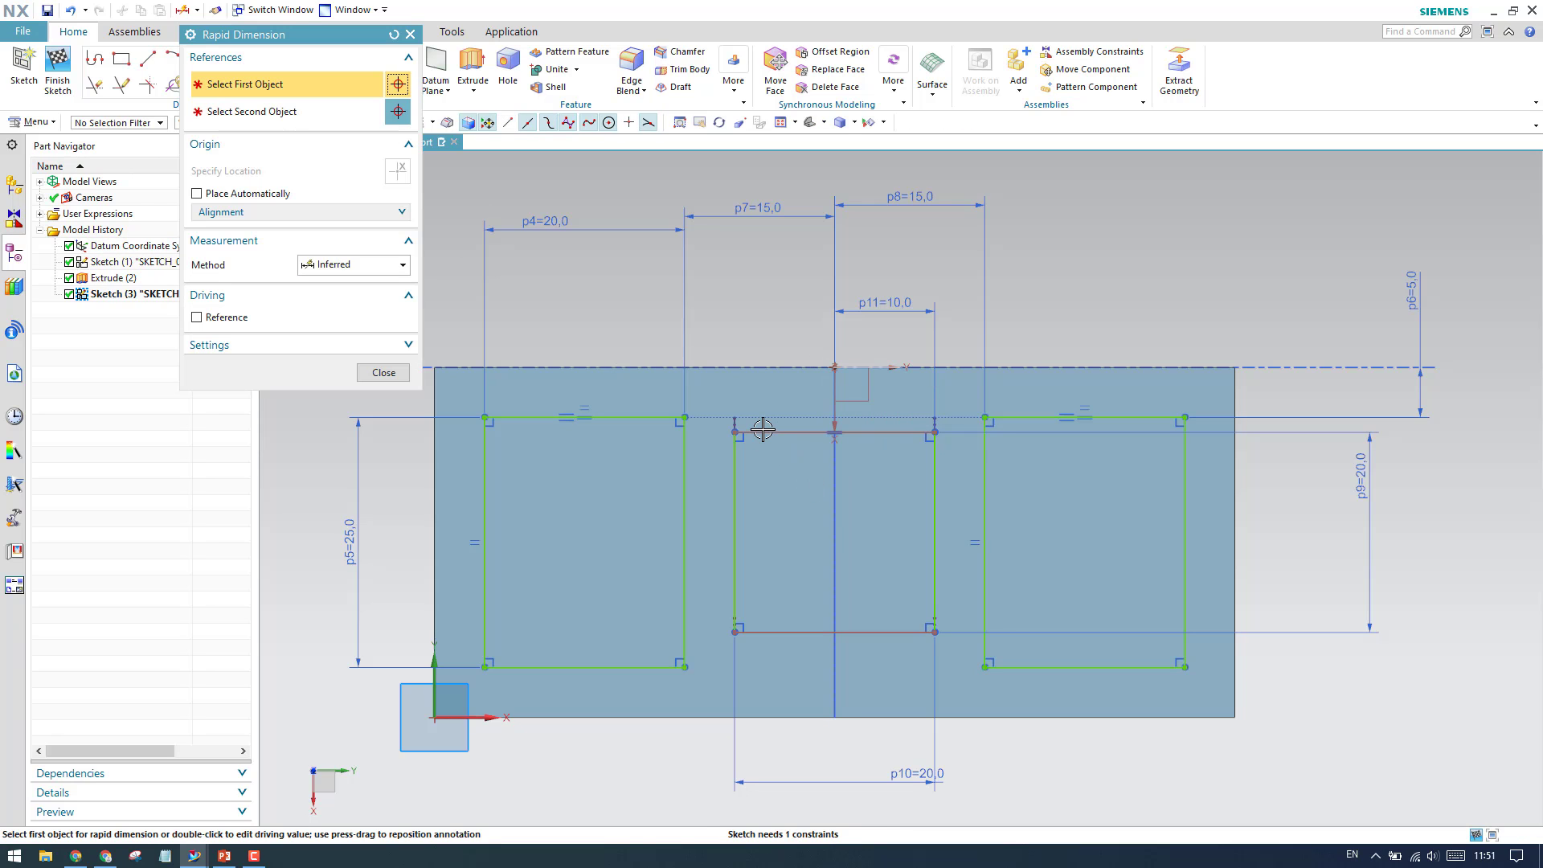
pyautogui.click(816, 432)
pyautogui.click(832, 367)
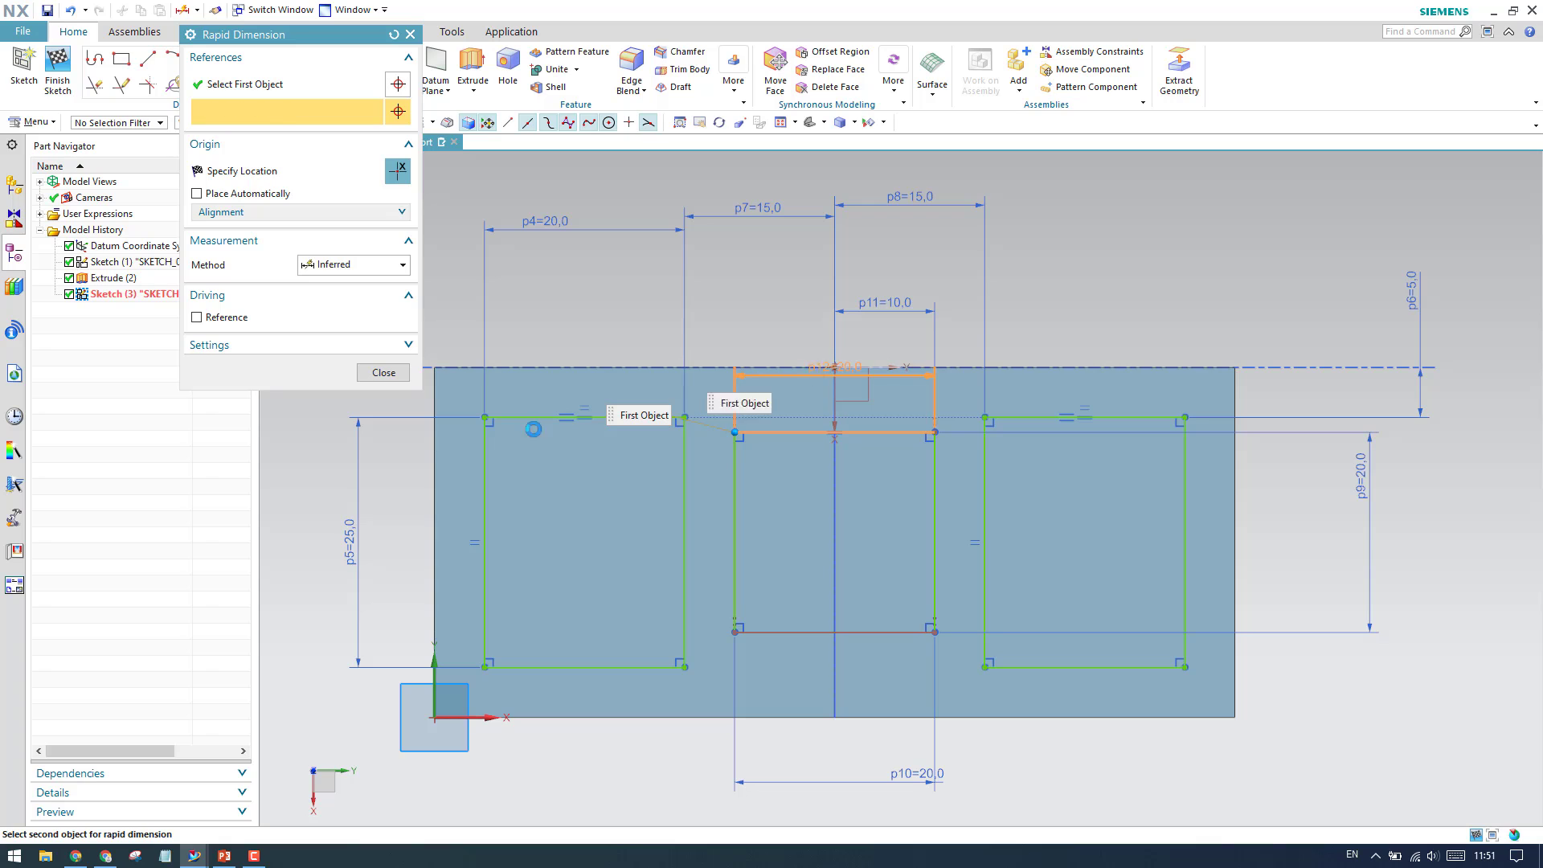
pyautogui.click(315, 432)
pyautogui.click(317, 574)
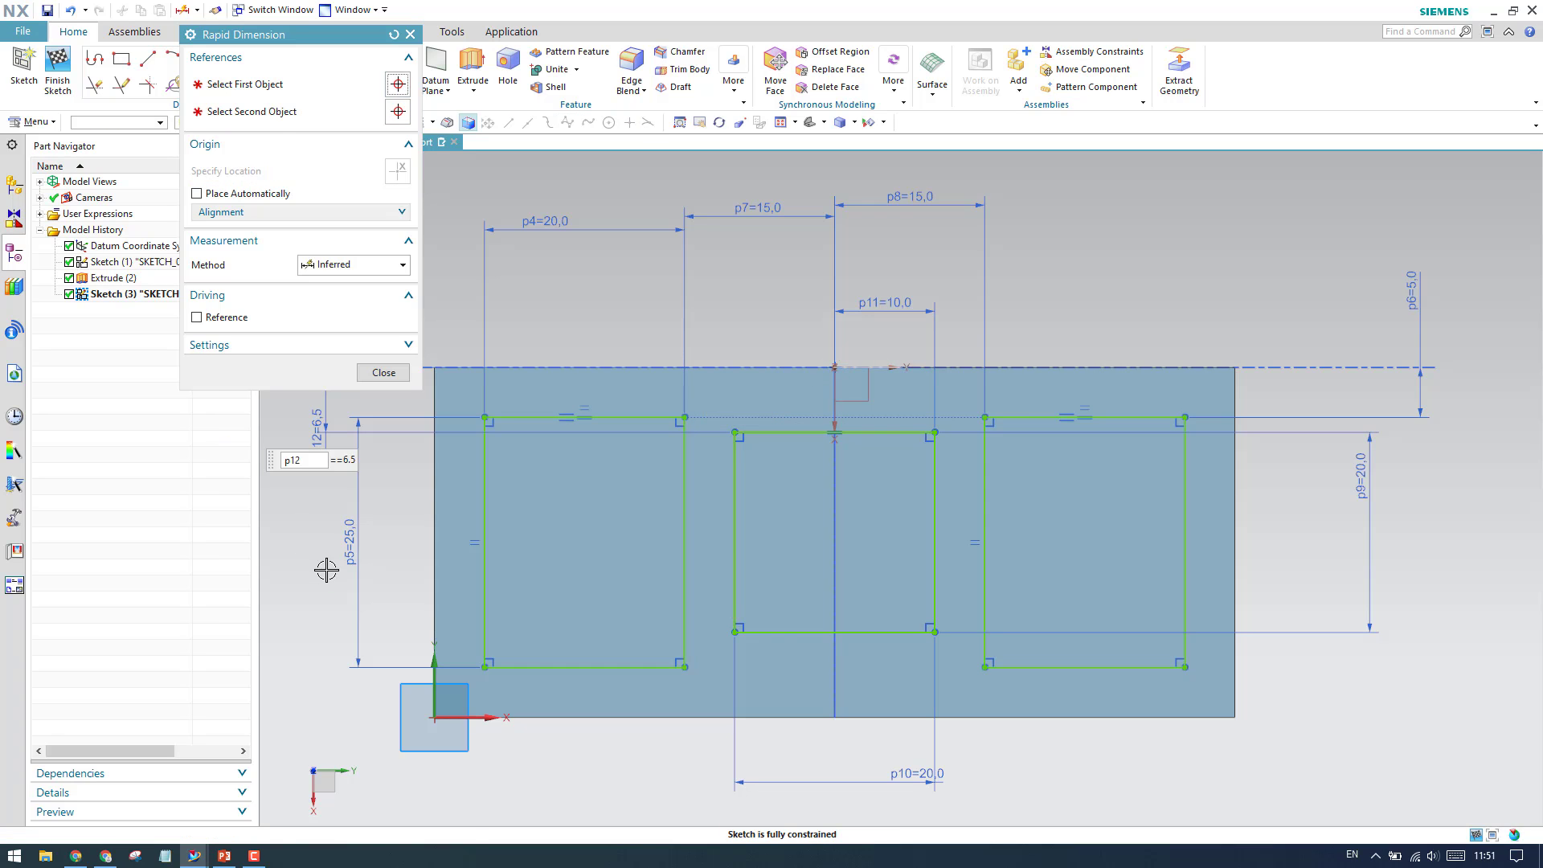
pyautogui.write('11')
pyautogui.press('Return')
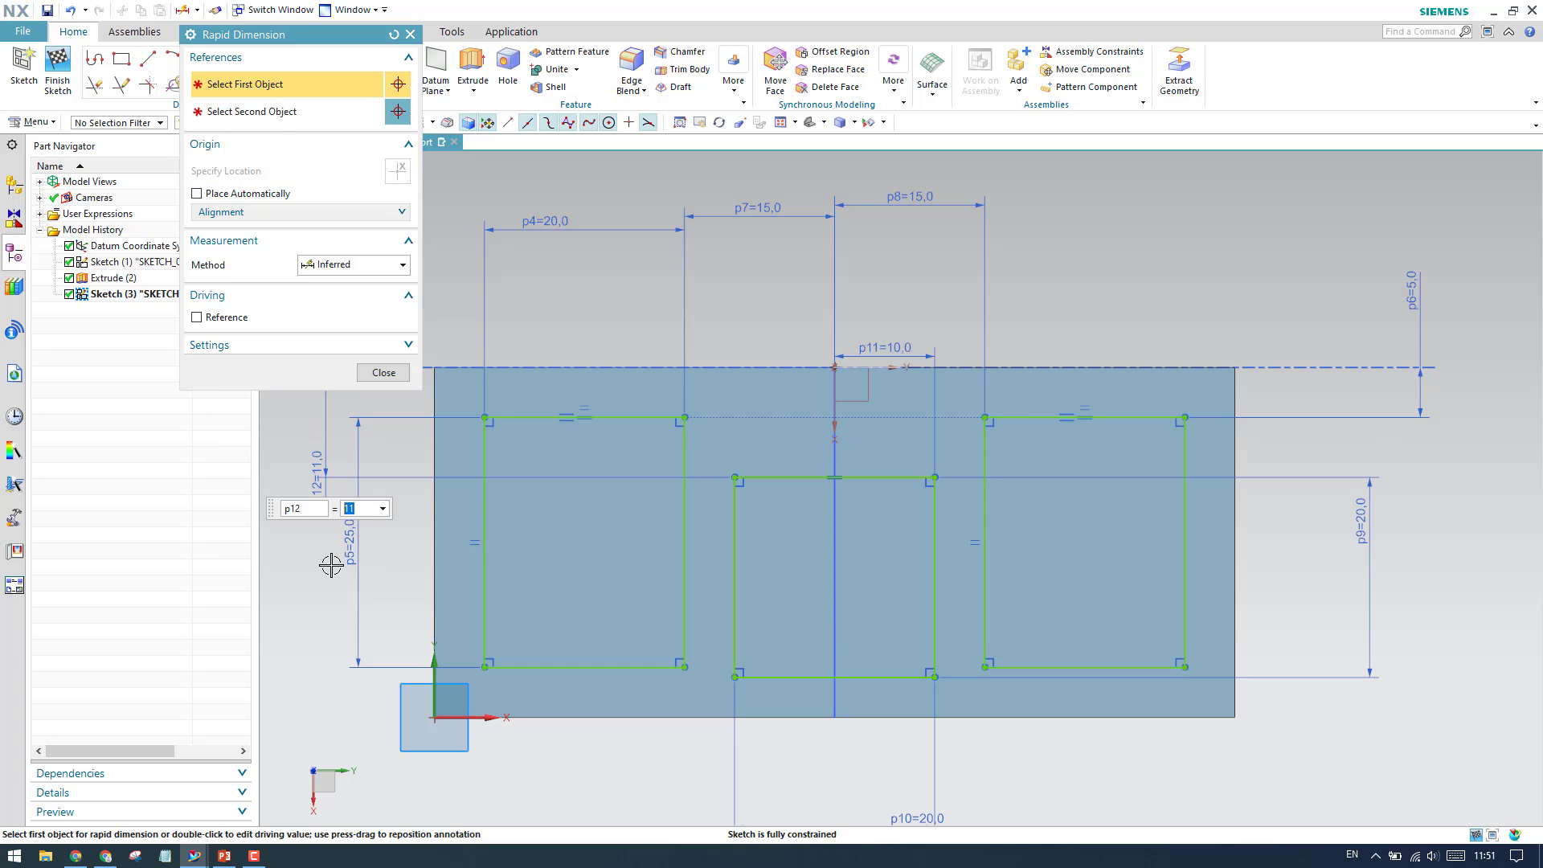
pyautogui.click(383, 373)
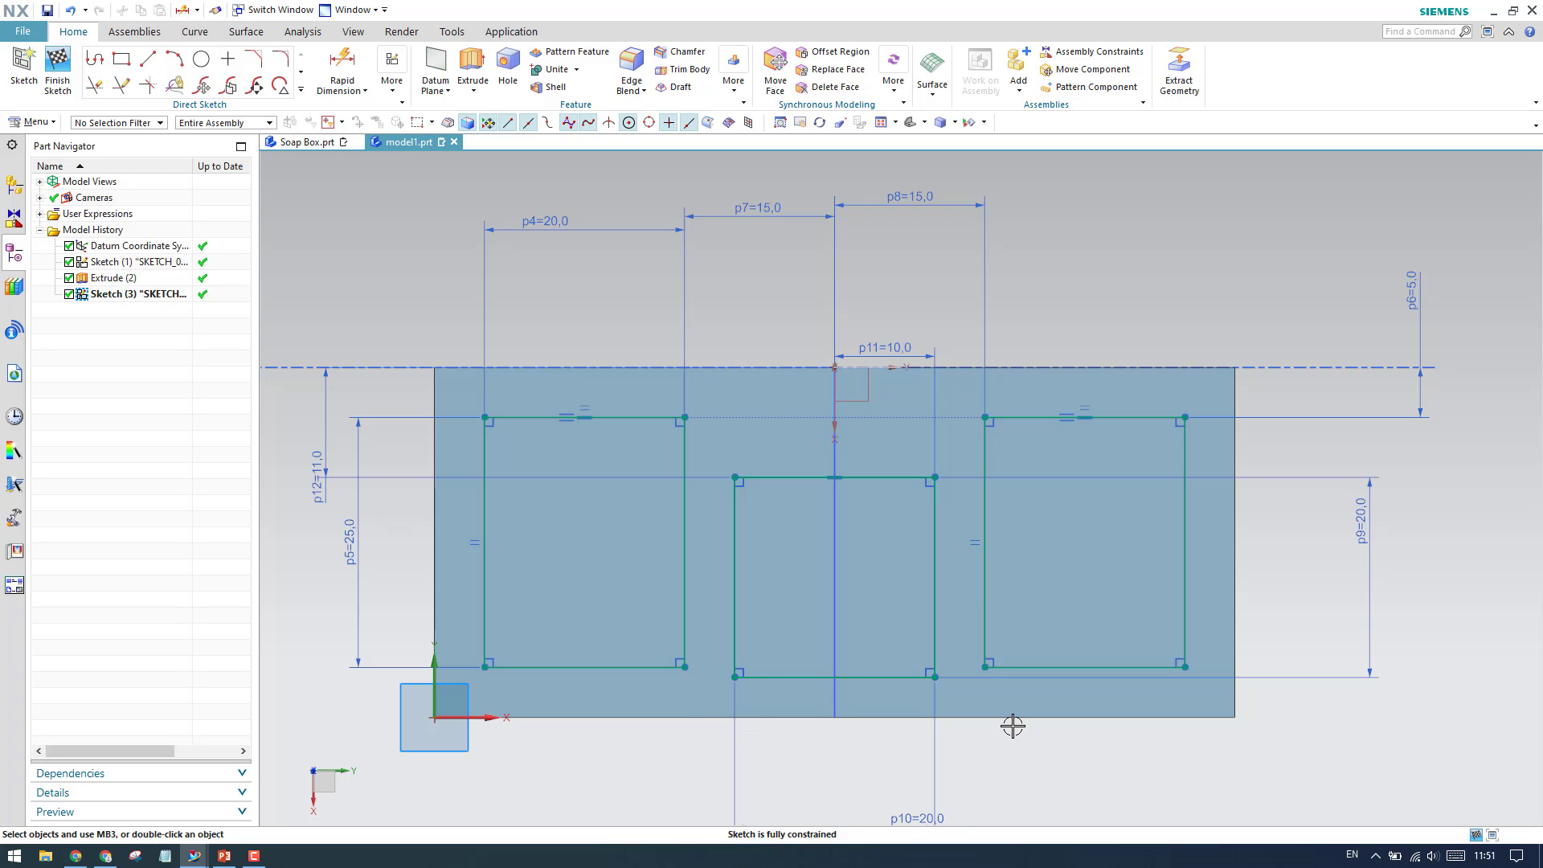
# Step: Fillet all four corners of the middle rectangle with a 6 mm radius
pyautogui.scroll(-2, 1014, 728)
pyautogui.scroll(6, 972, 644)
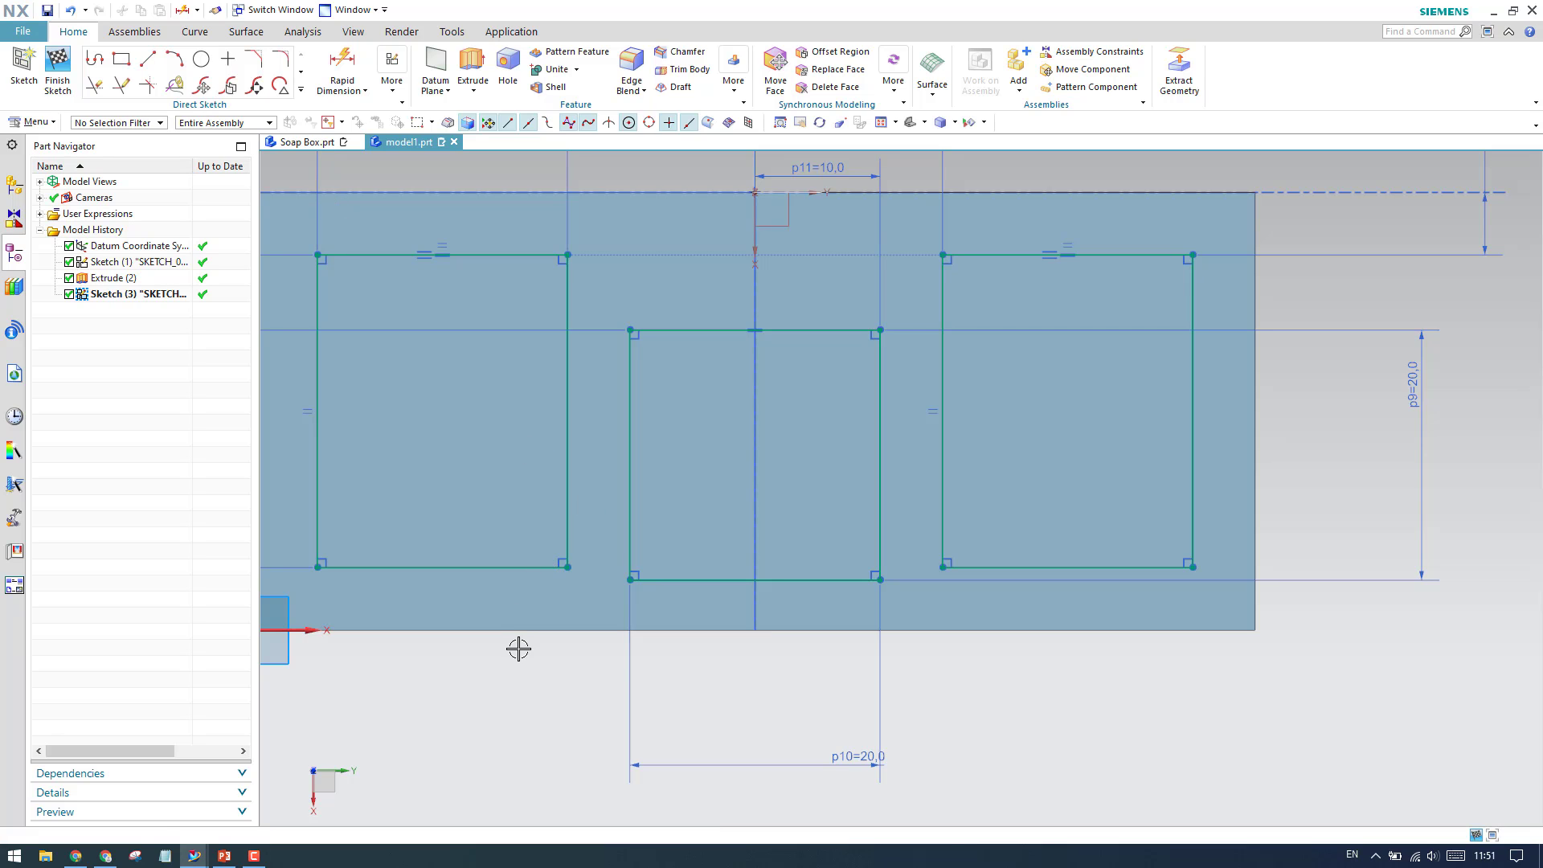
pyautogui.press('f')
pyautogui.scroll(2, 856, 607)
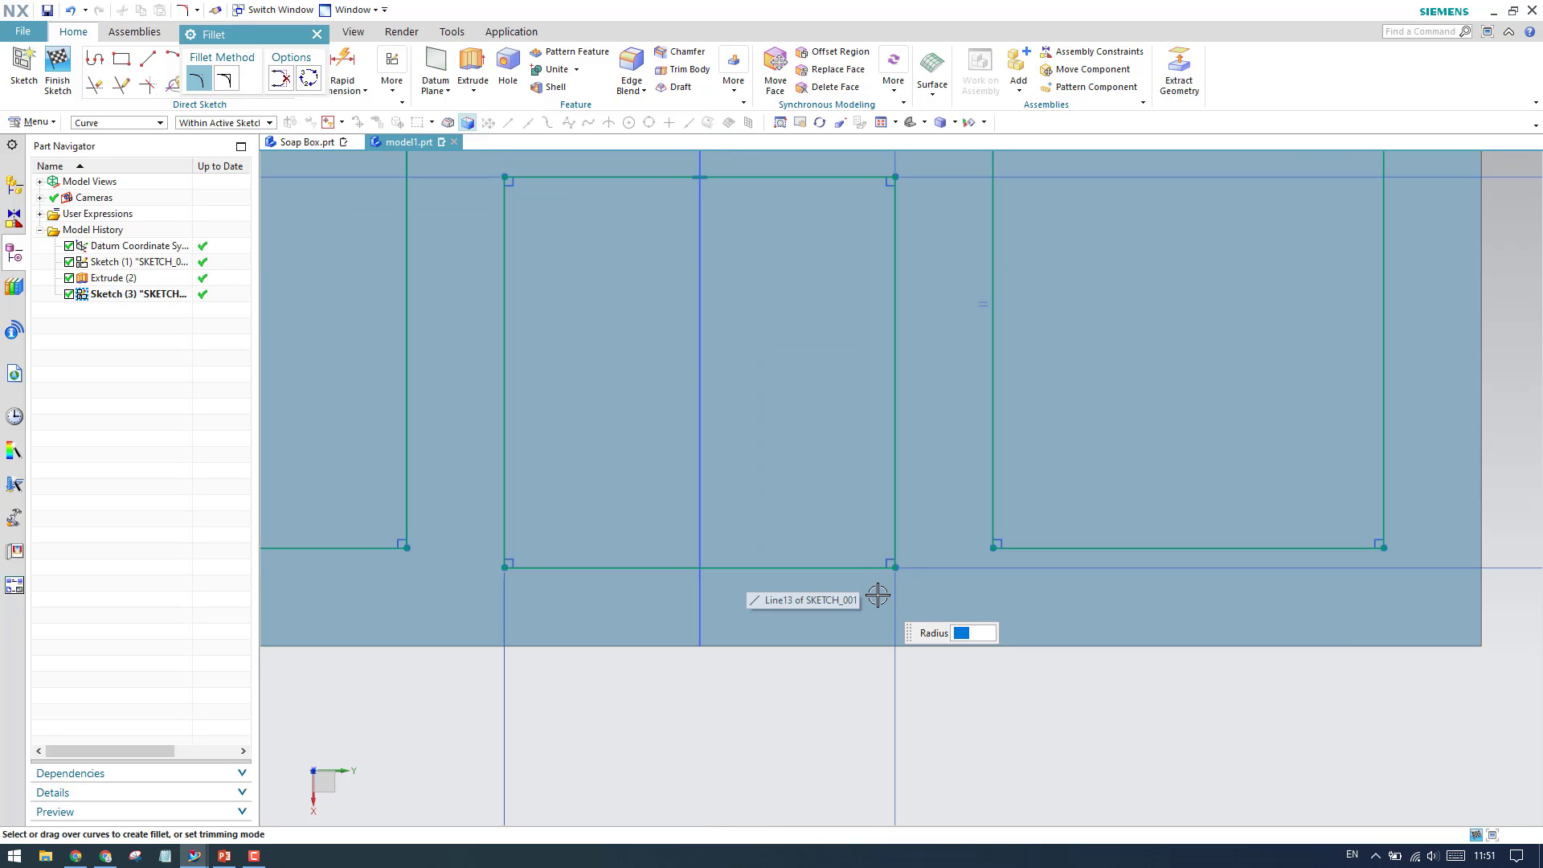
pyautogui.write('6')
pyautogui.click(854, 569)
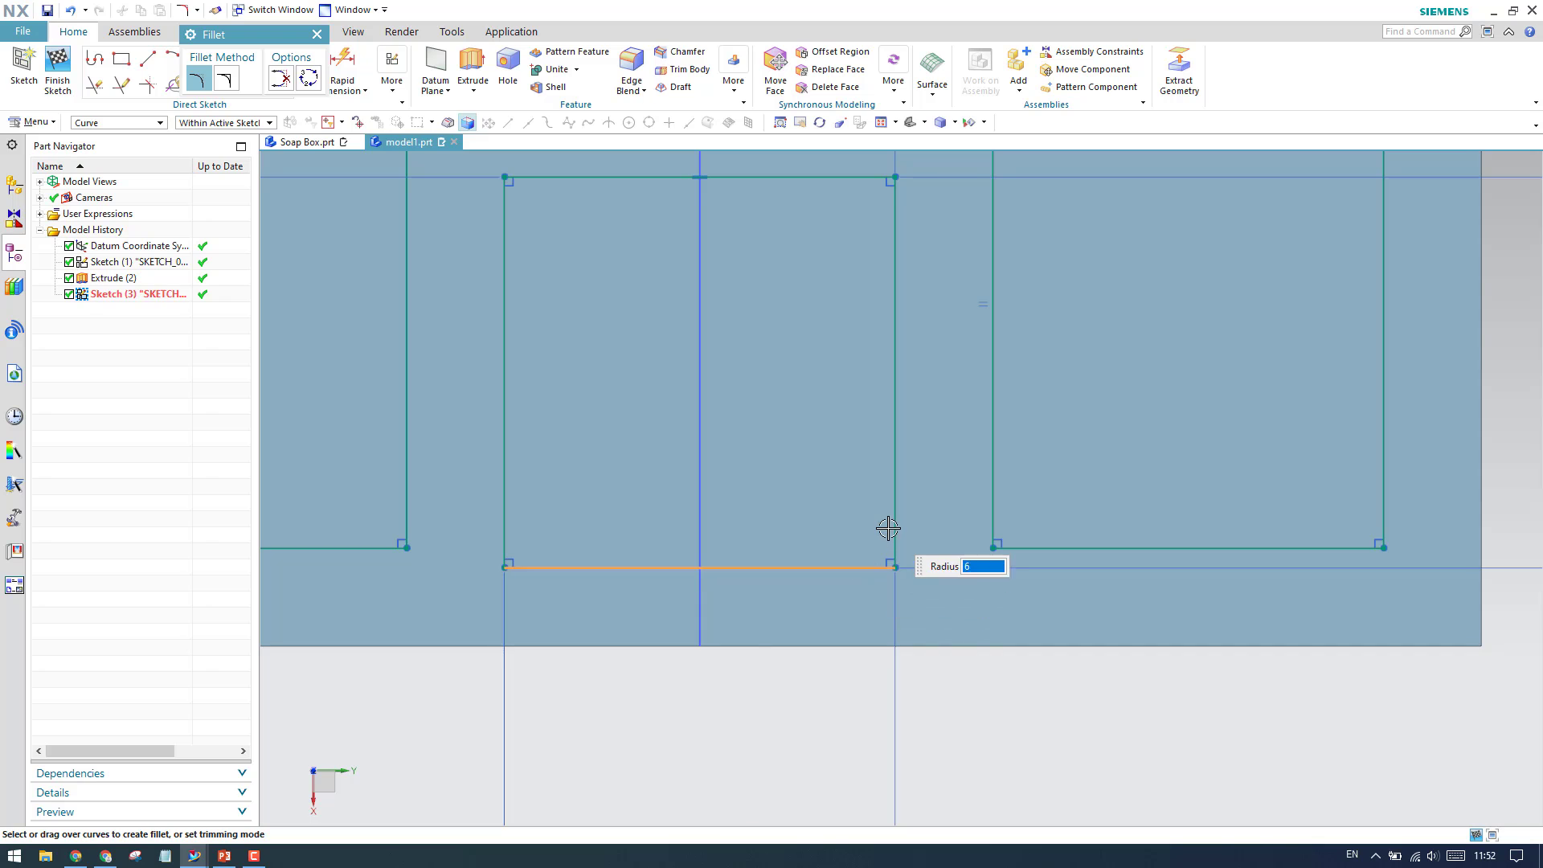
pyautogui.click(895, 526)
pyautogui.click(880, 270)
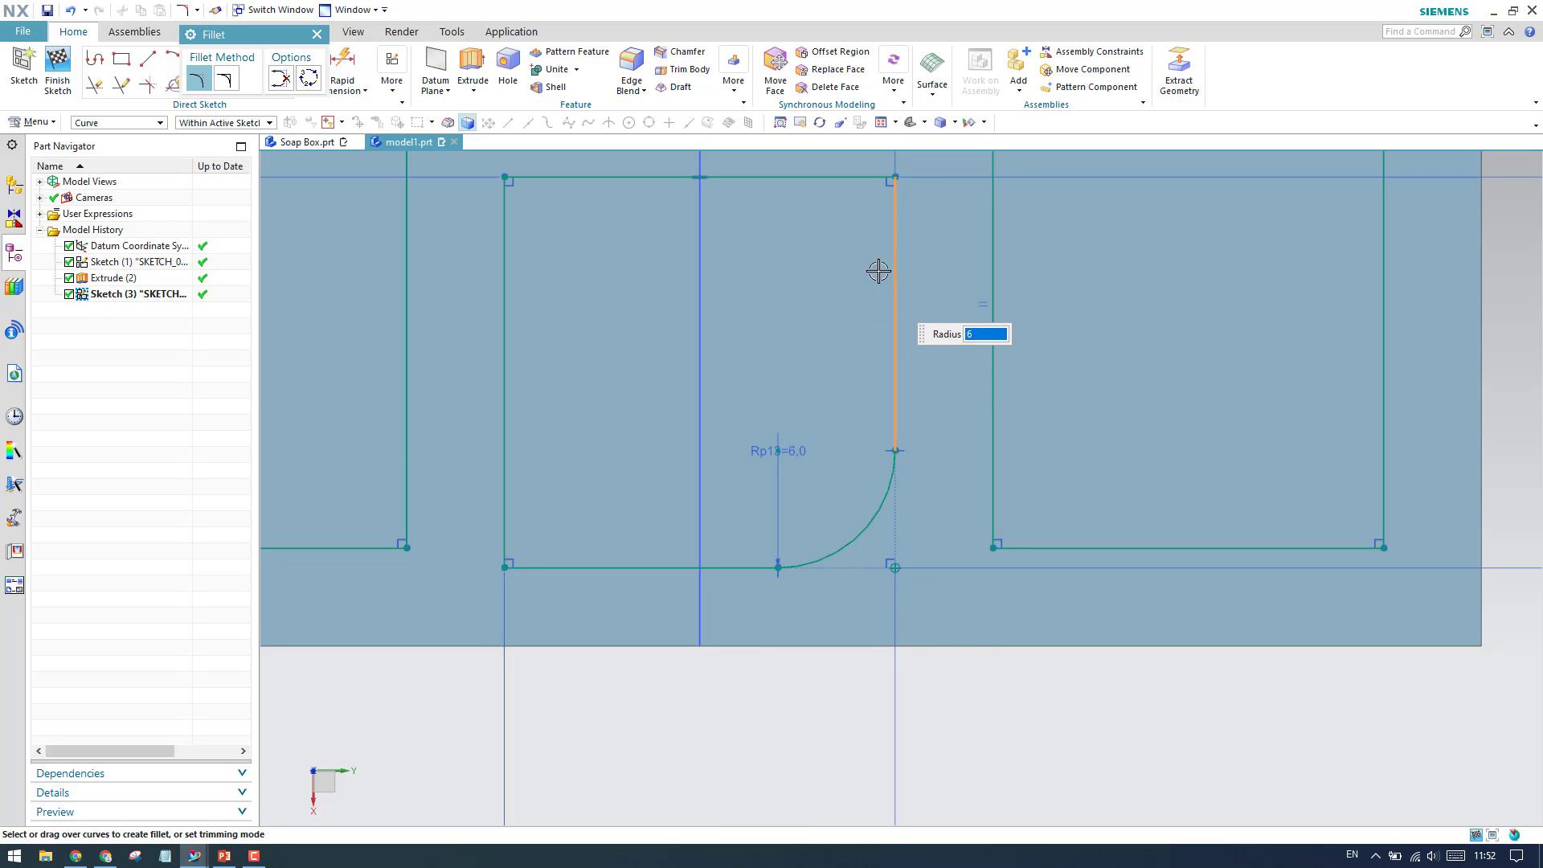
pyautogui.click(823, 177)
pyautogui.click(546, 179)
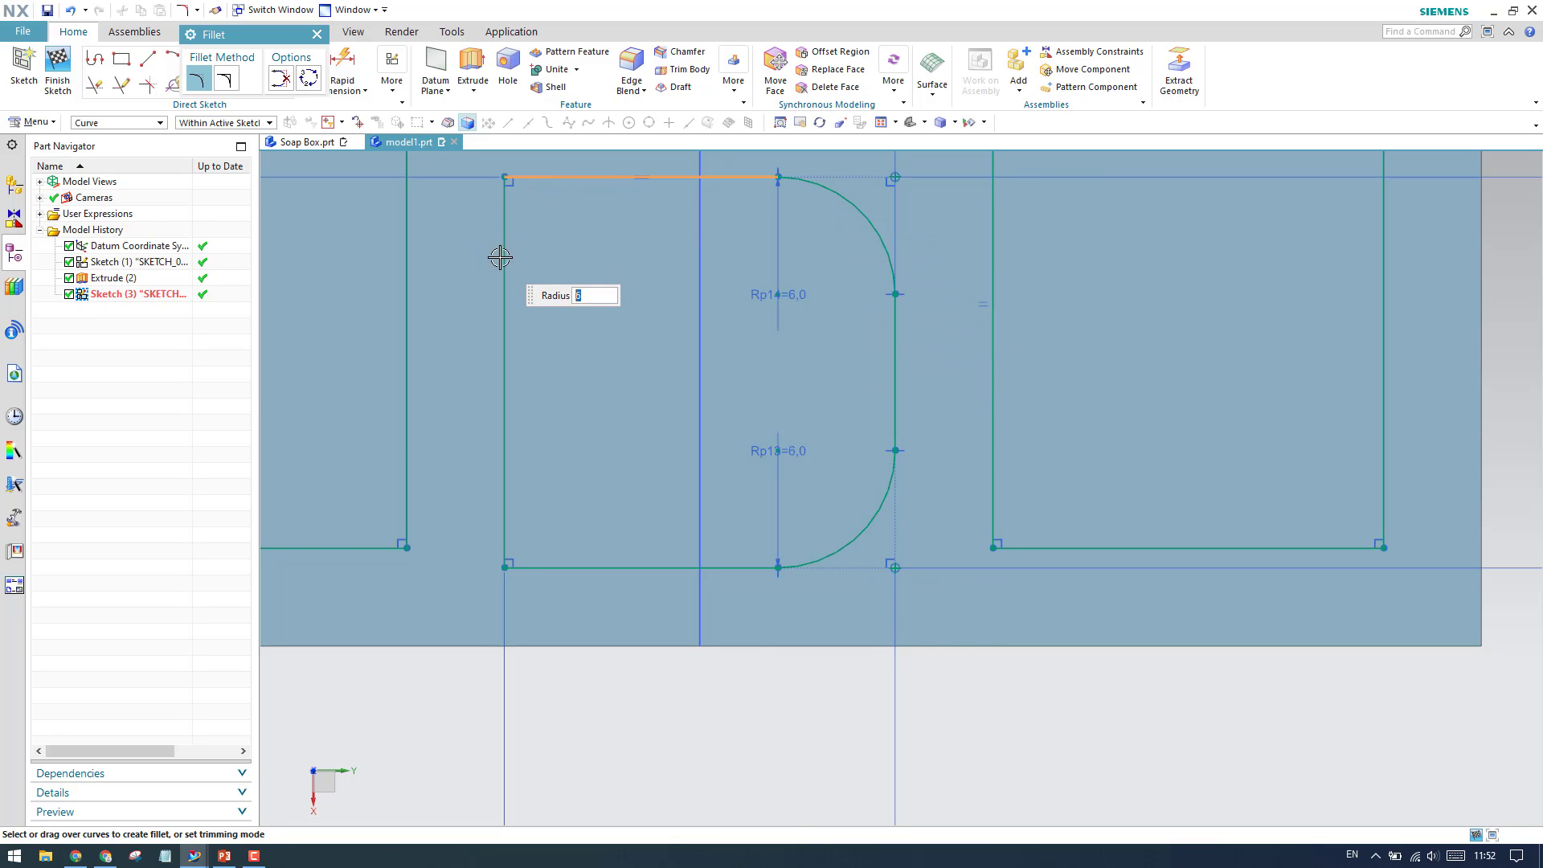
pyautogui.click(505, 257)
pyautogui.click(544, 566)
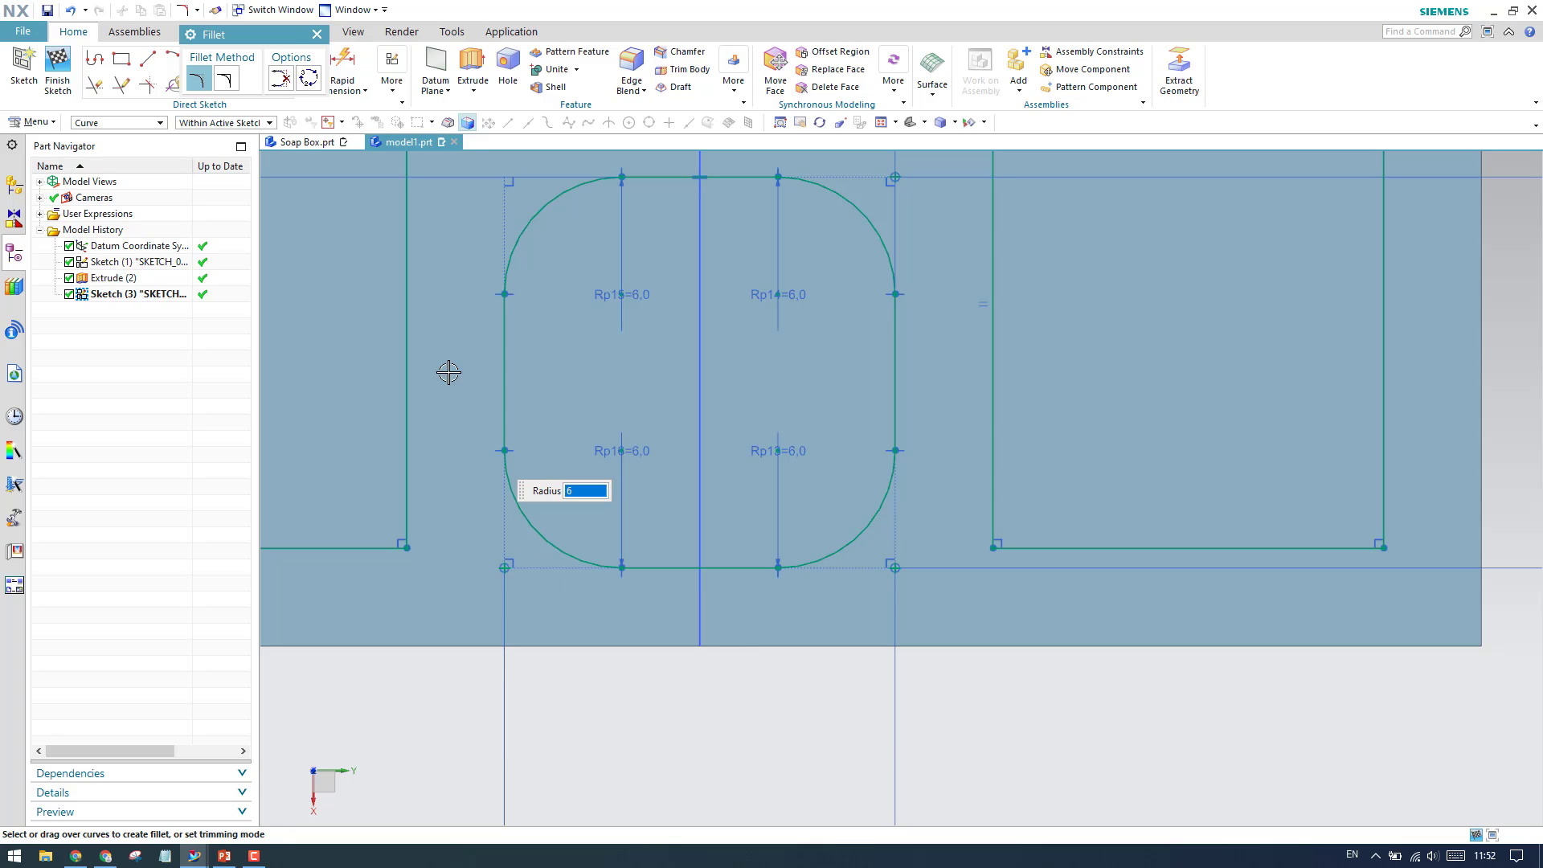
pyautogui.click(316, 35)
# Step: Sketch a 5 mm diameter circle above the middle rectangle's upper-left corner, between it and the sheet's upper edge
pyautogui.scroll(-4, 772, 538)
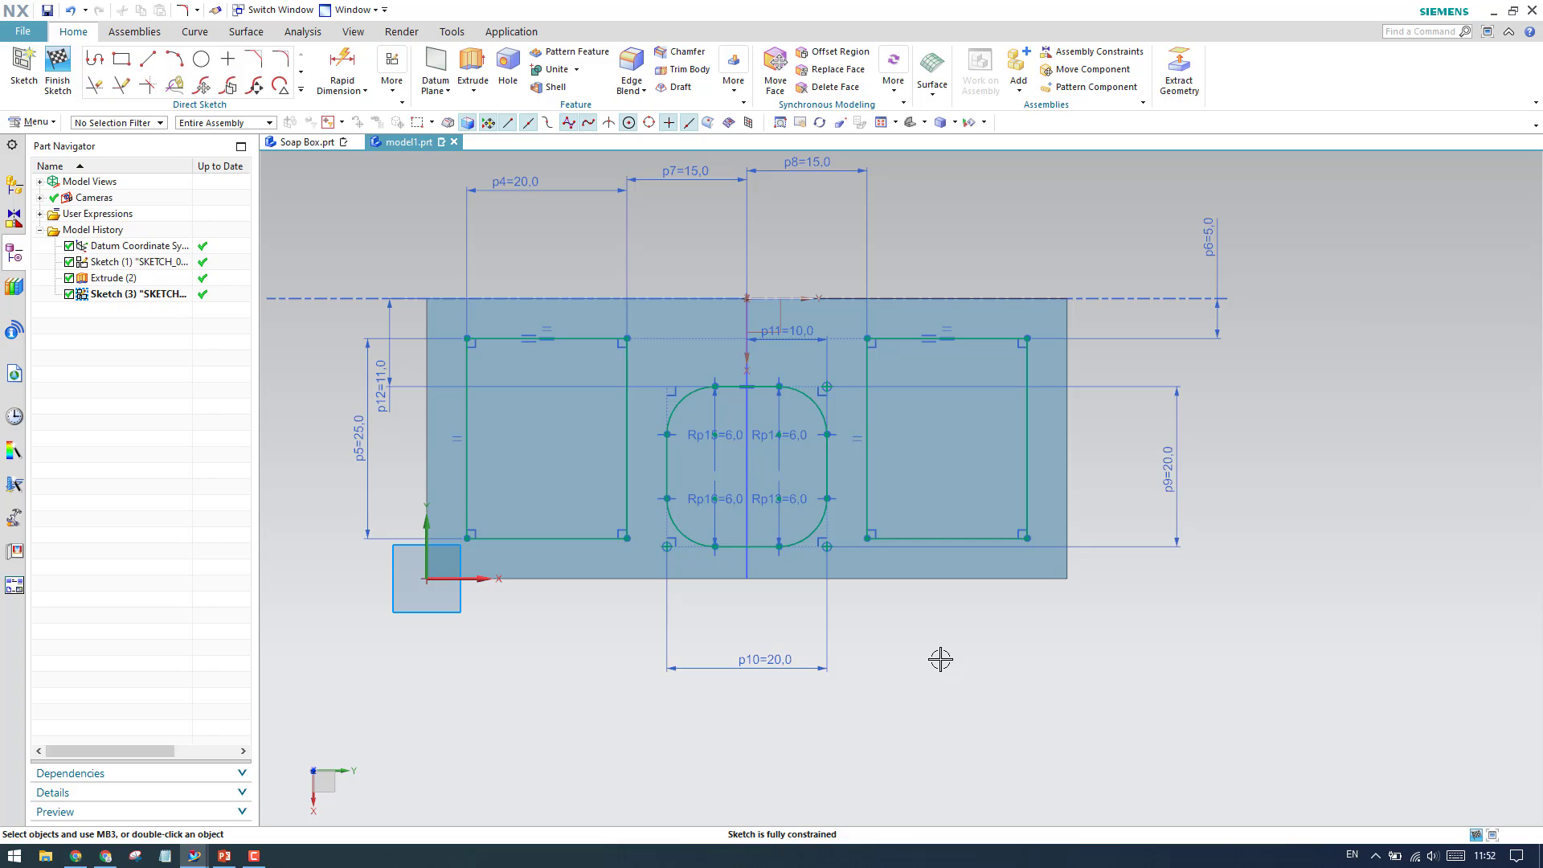
pyautogui.scroll(3, 695, 338)
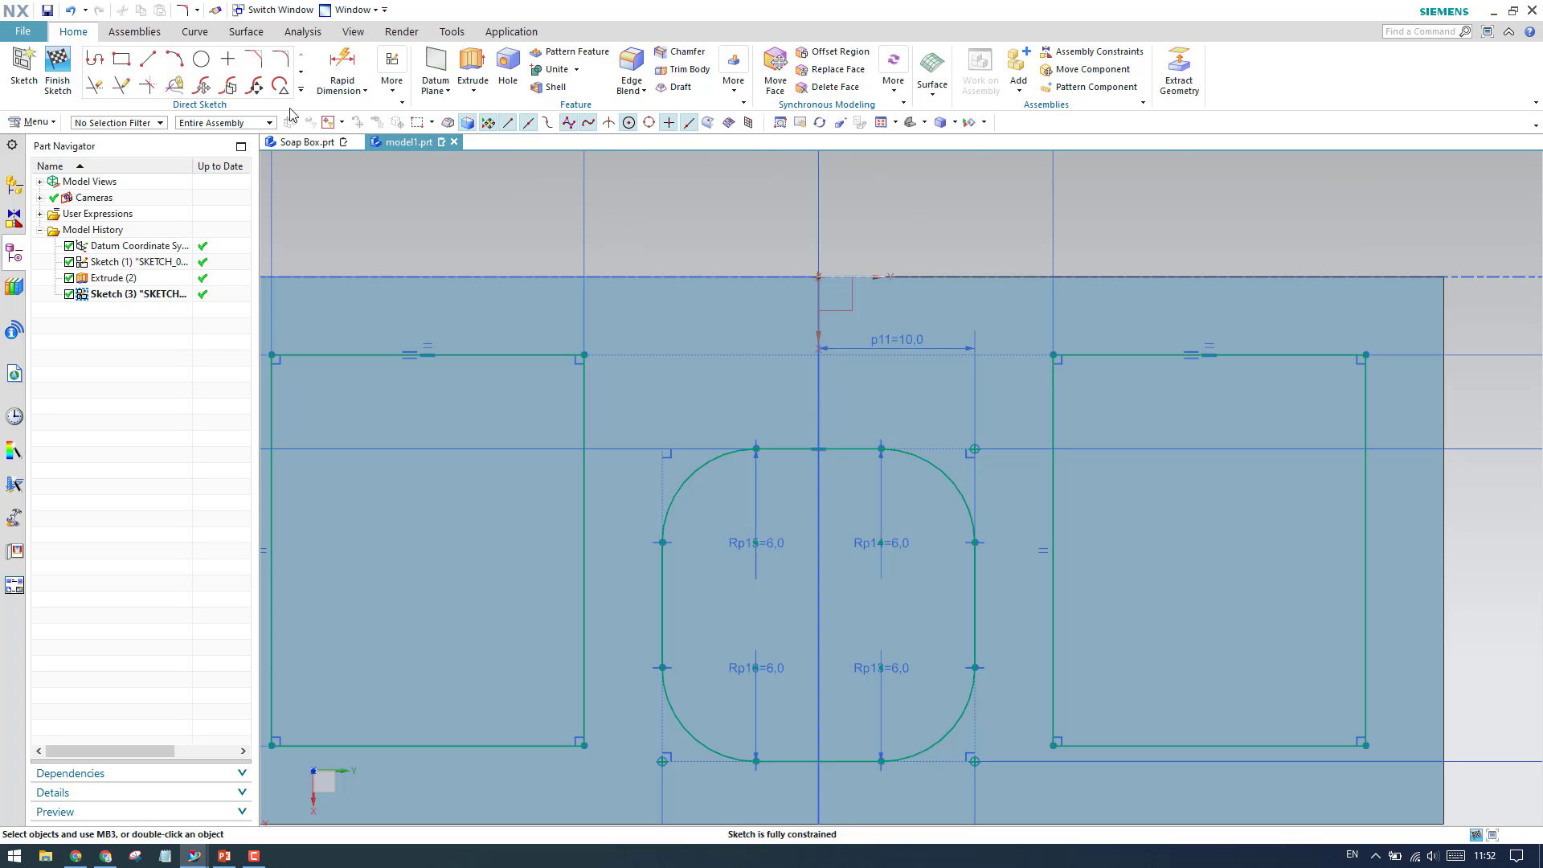
pyautogui.click(201, 59)
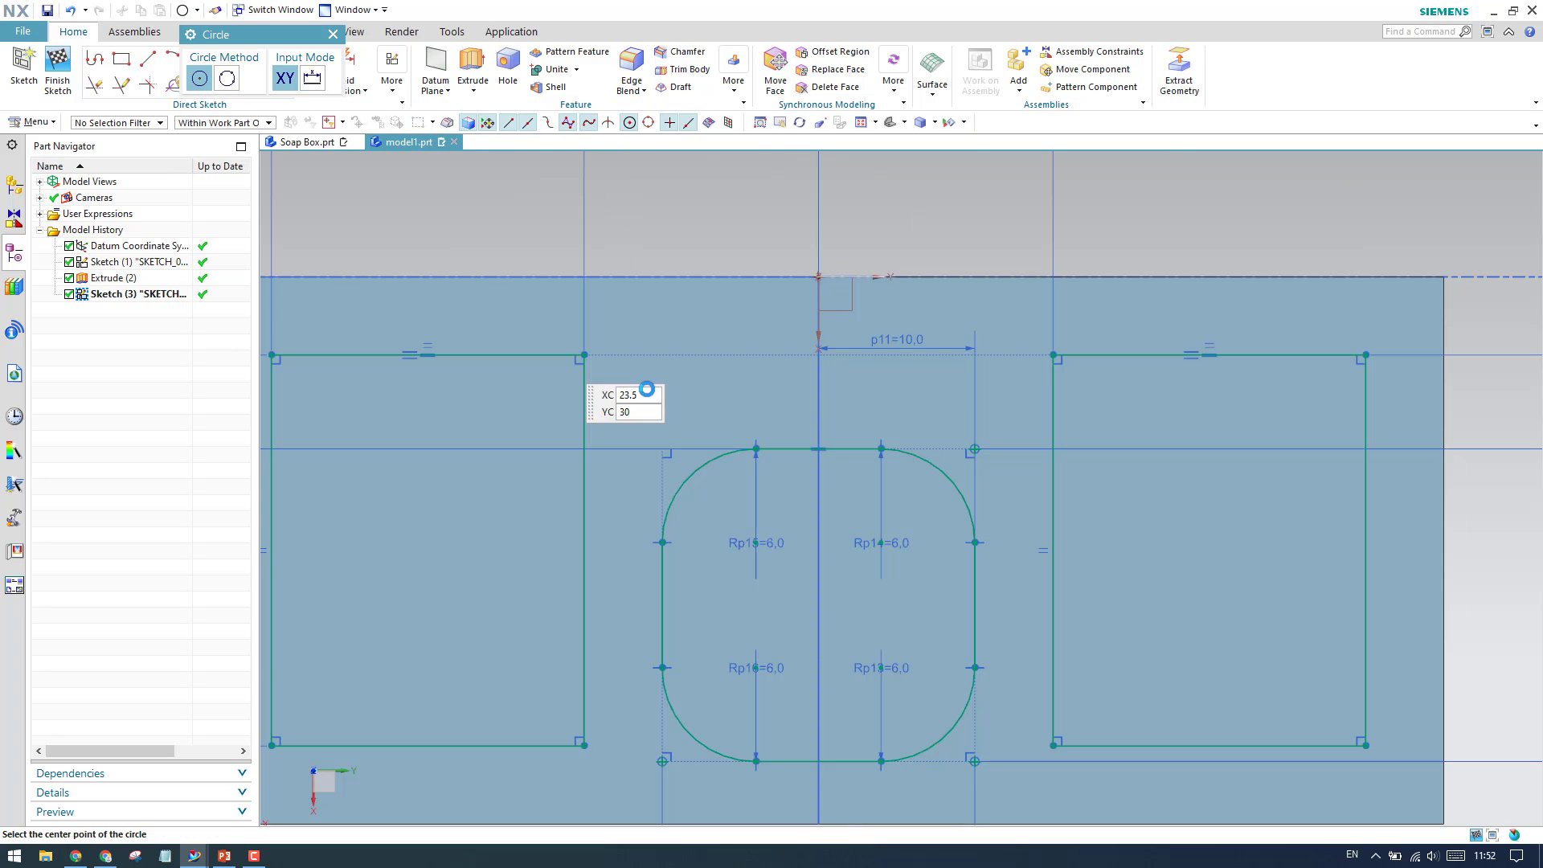
pyautogui.click(665, 324)
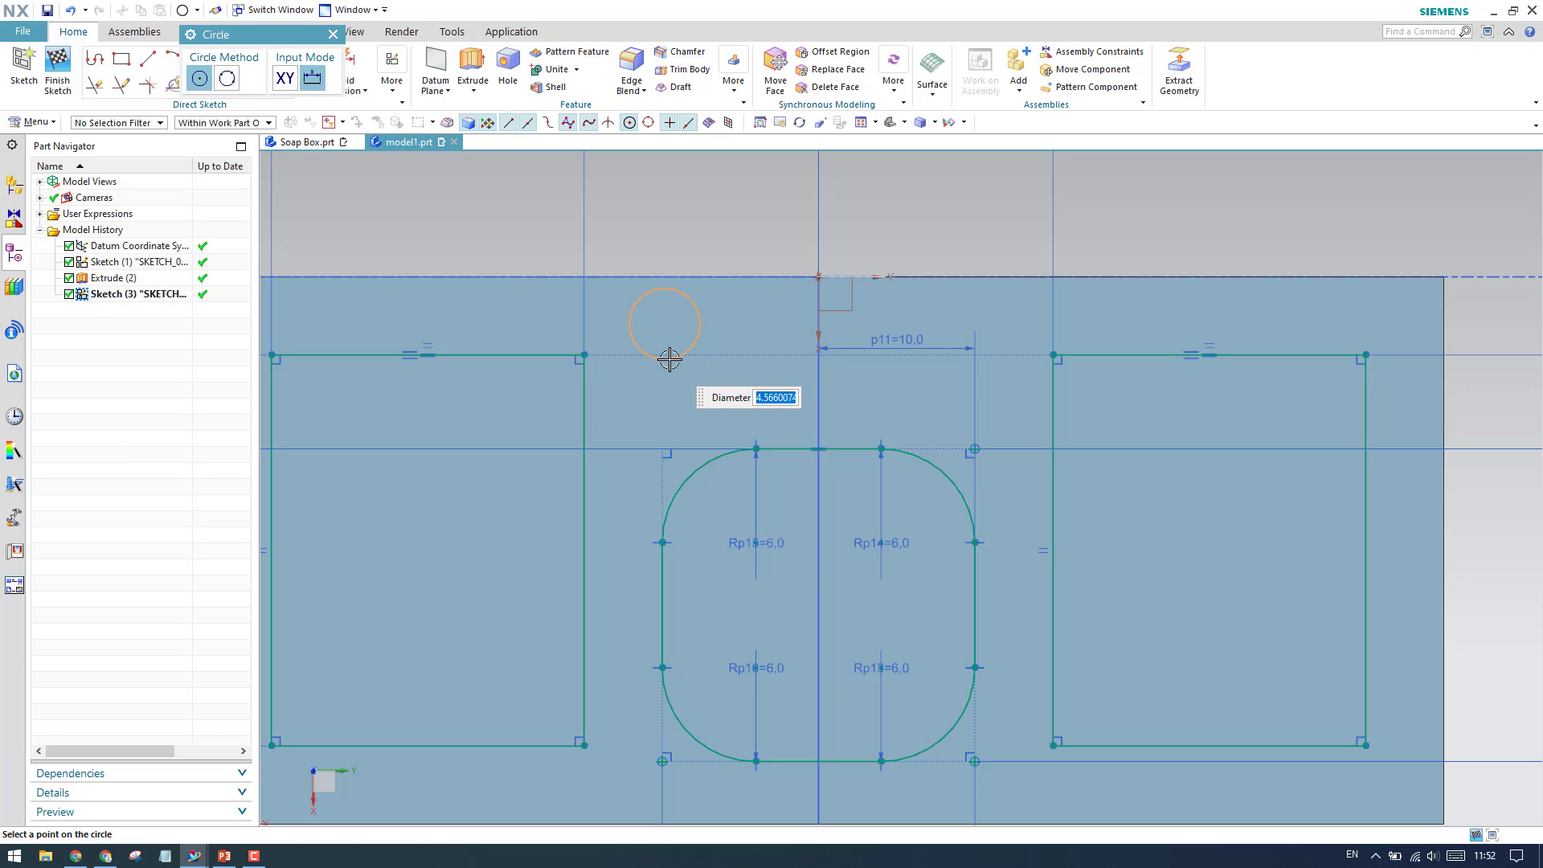
pyautogui.write('5')
pyautogui.press('Return')
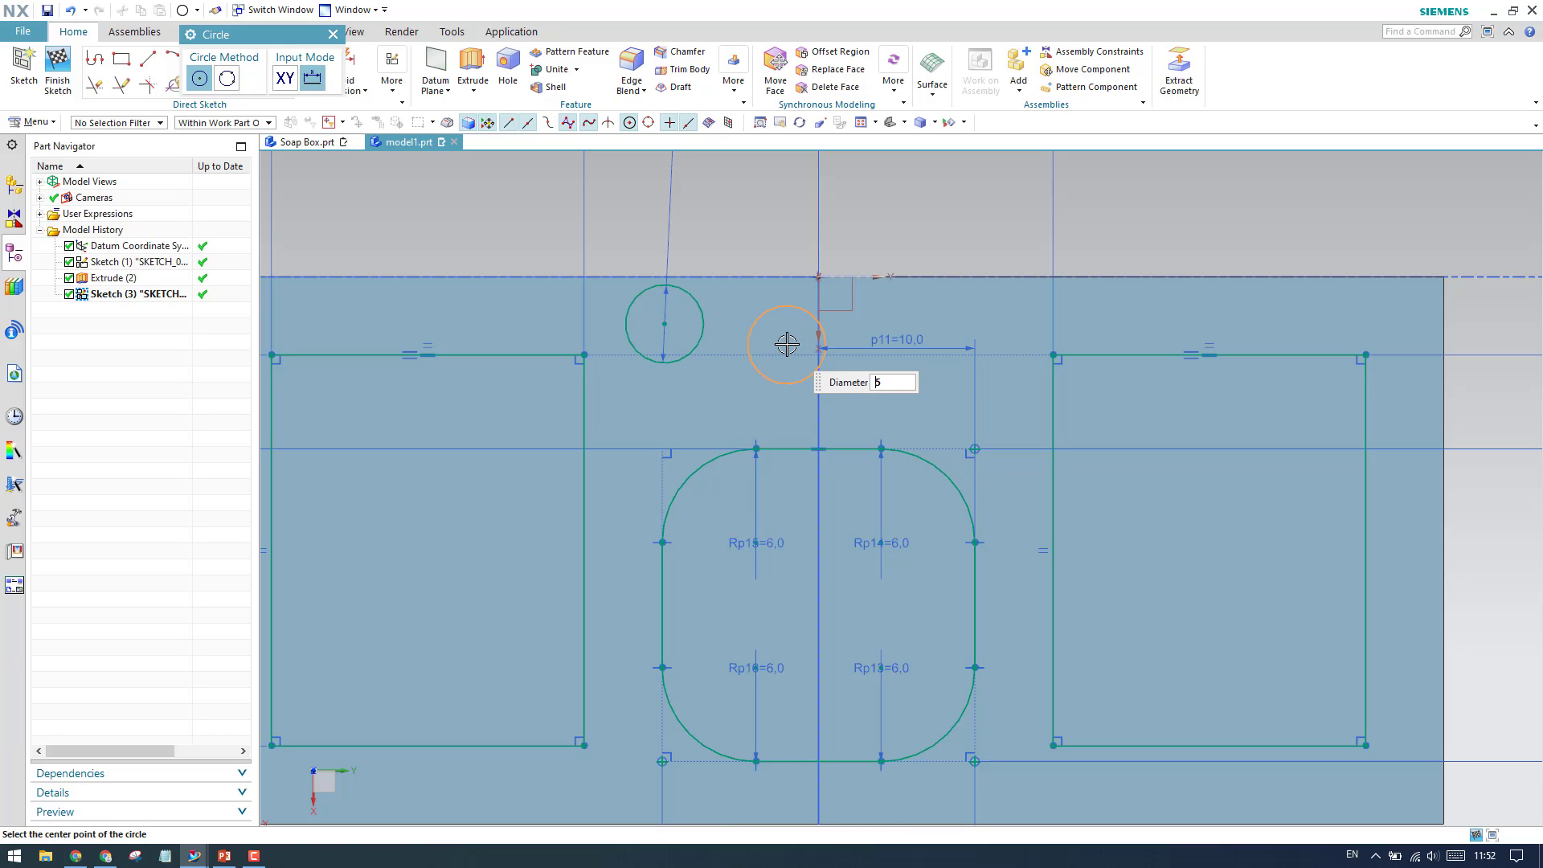
pyautogui.click(333, 35)
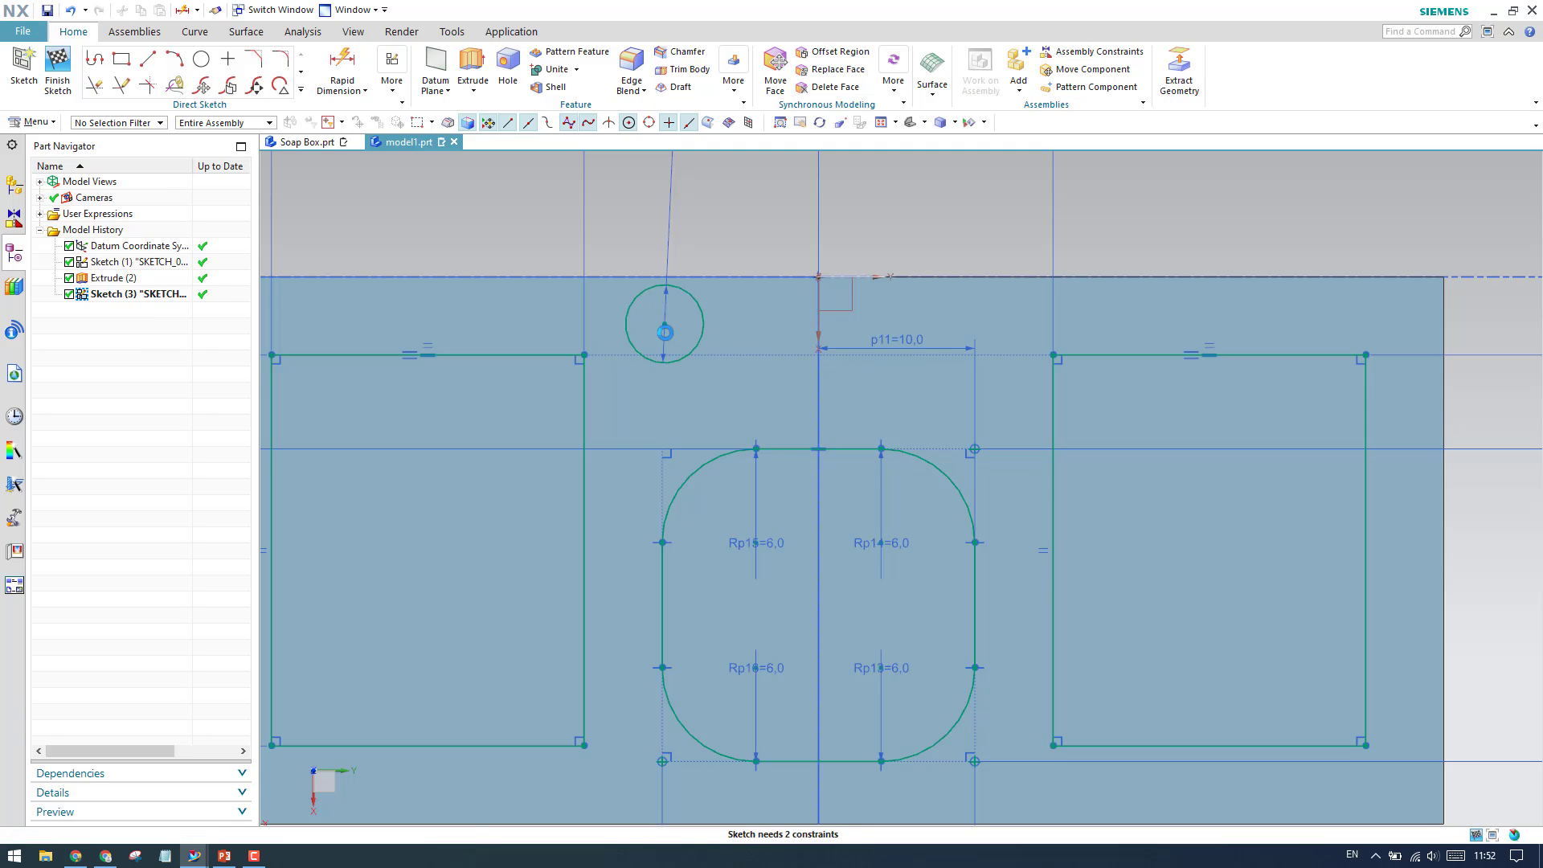
# Step: Dimension the circle's centre 5 mm from the sheet's upper edge and place that dimension above the sheet
pyautogui.press('d')
pyautogui.click(660, 324)
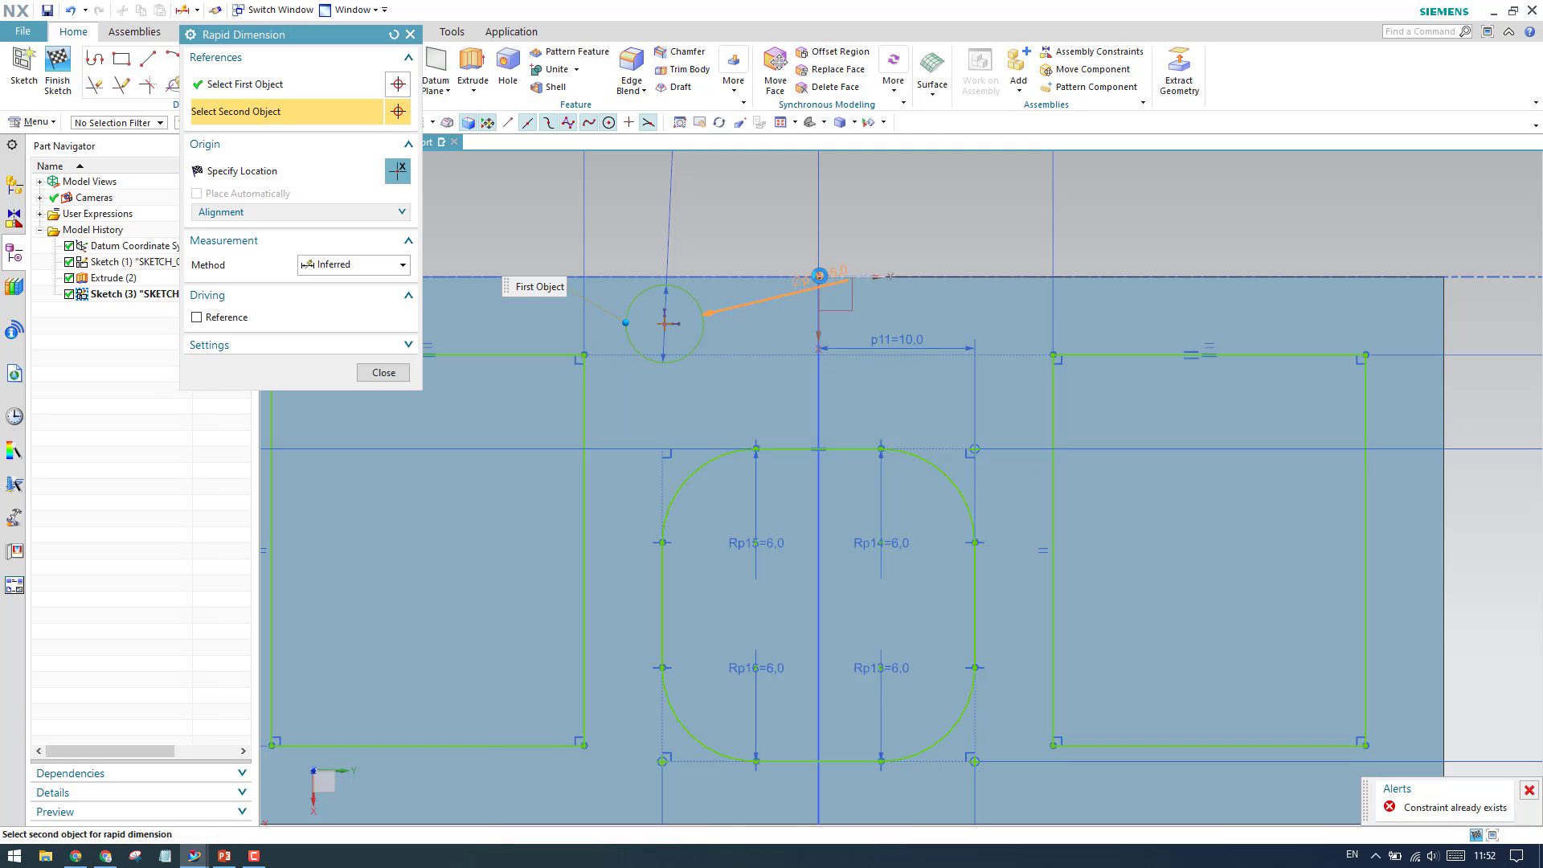
pyautogui.click(1191, 299)
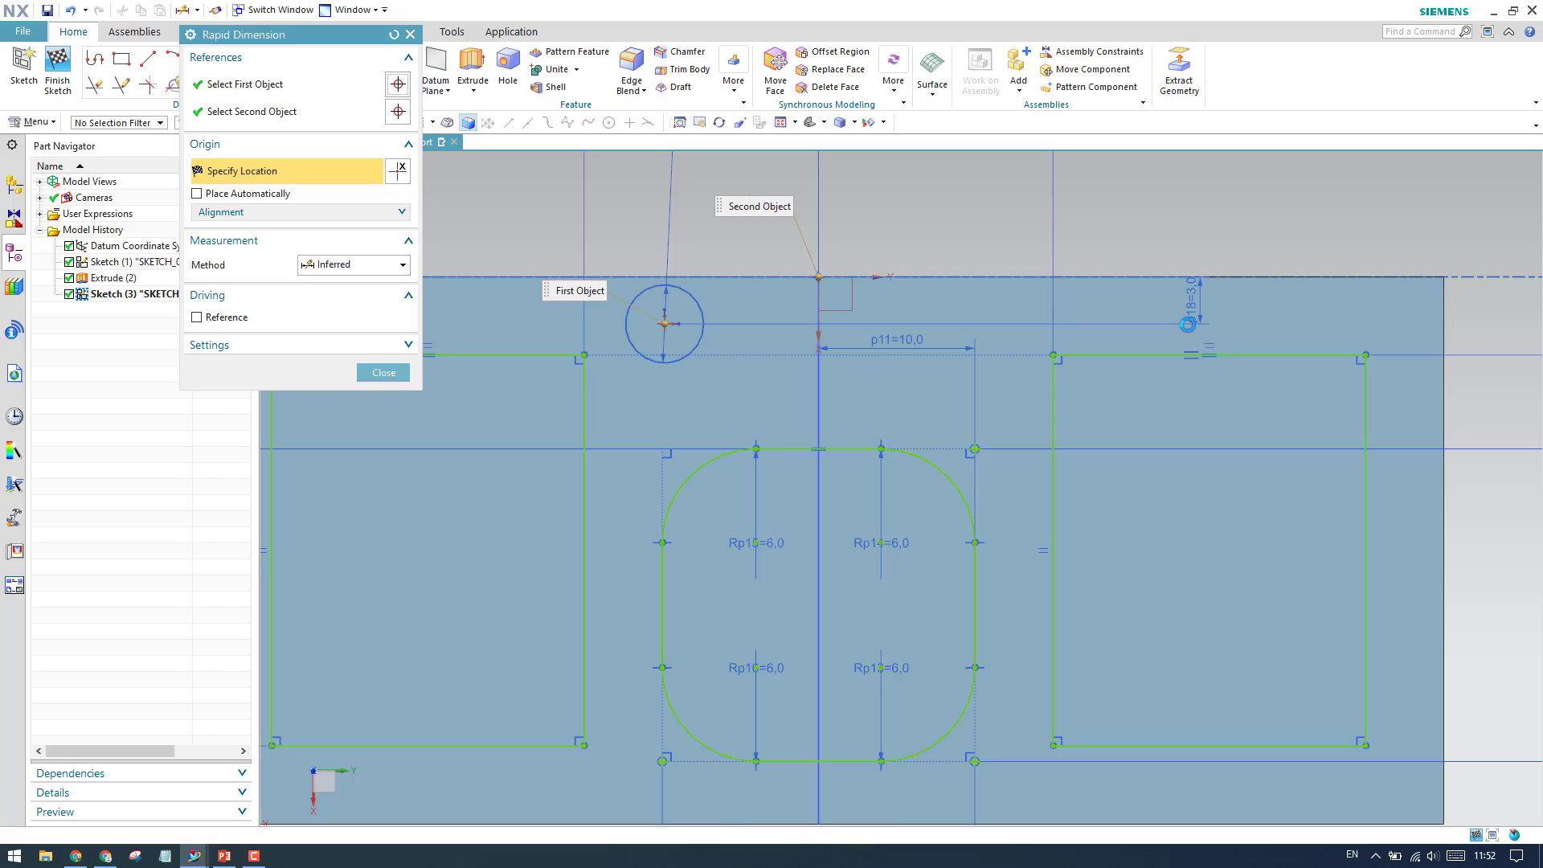
pyautogui.write('5')
pyautogui.press('Return')
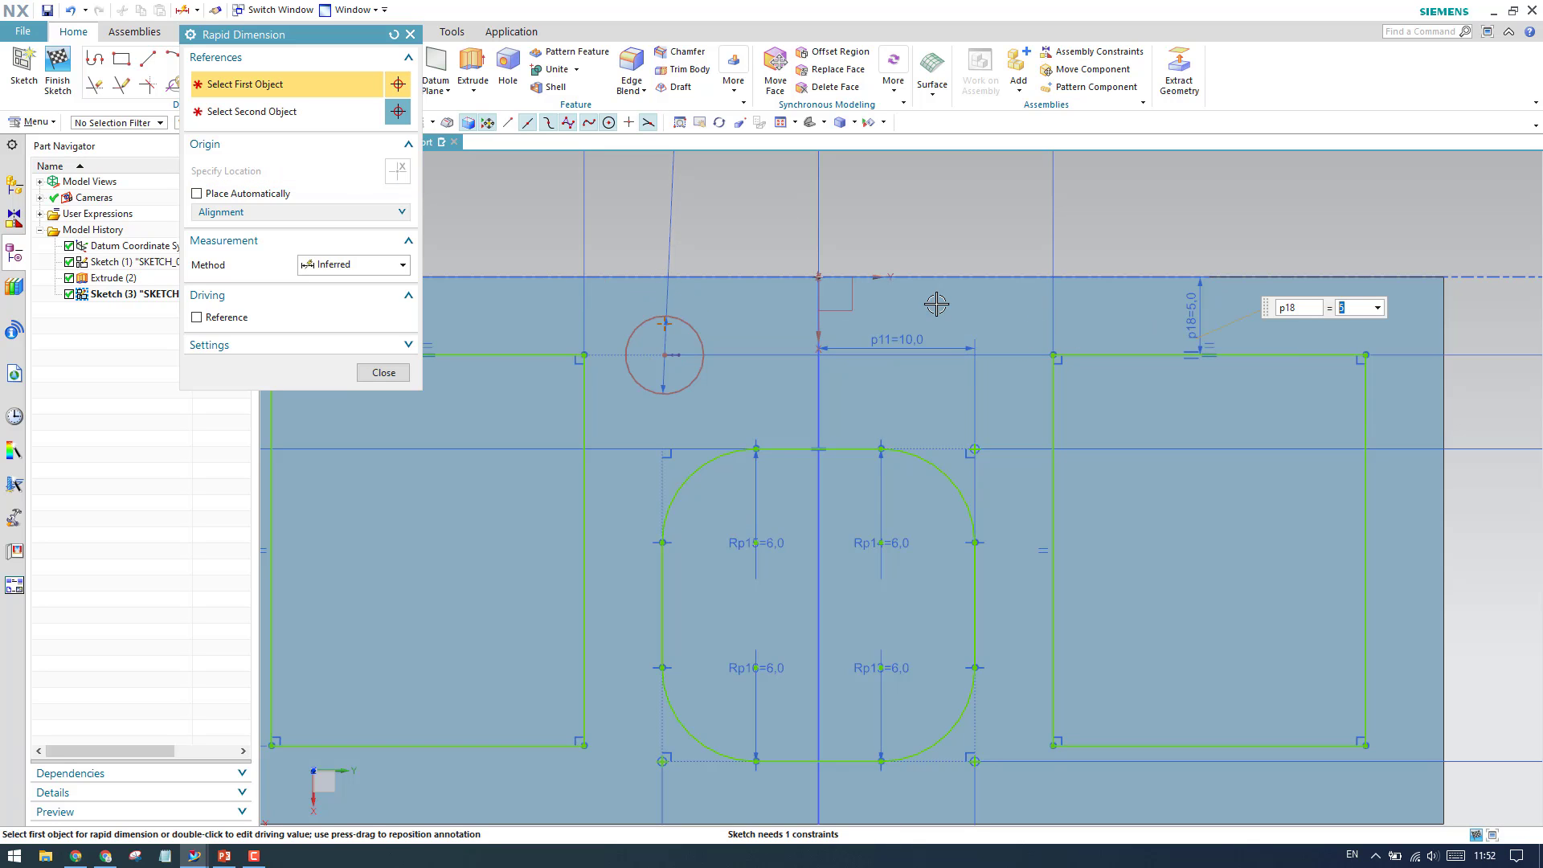
pyautogui.click(378, 373)
pyautogui.moveTo(1188, 303); pyautogui.dragTo(1208, 190)
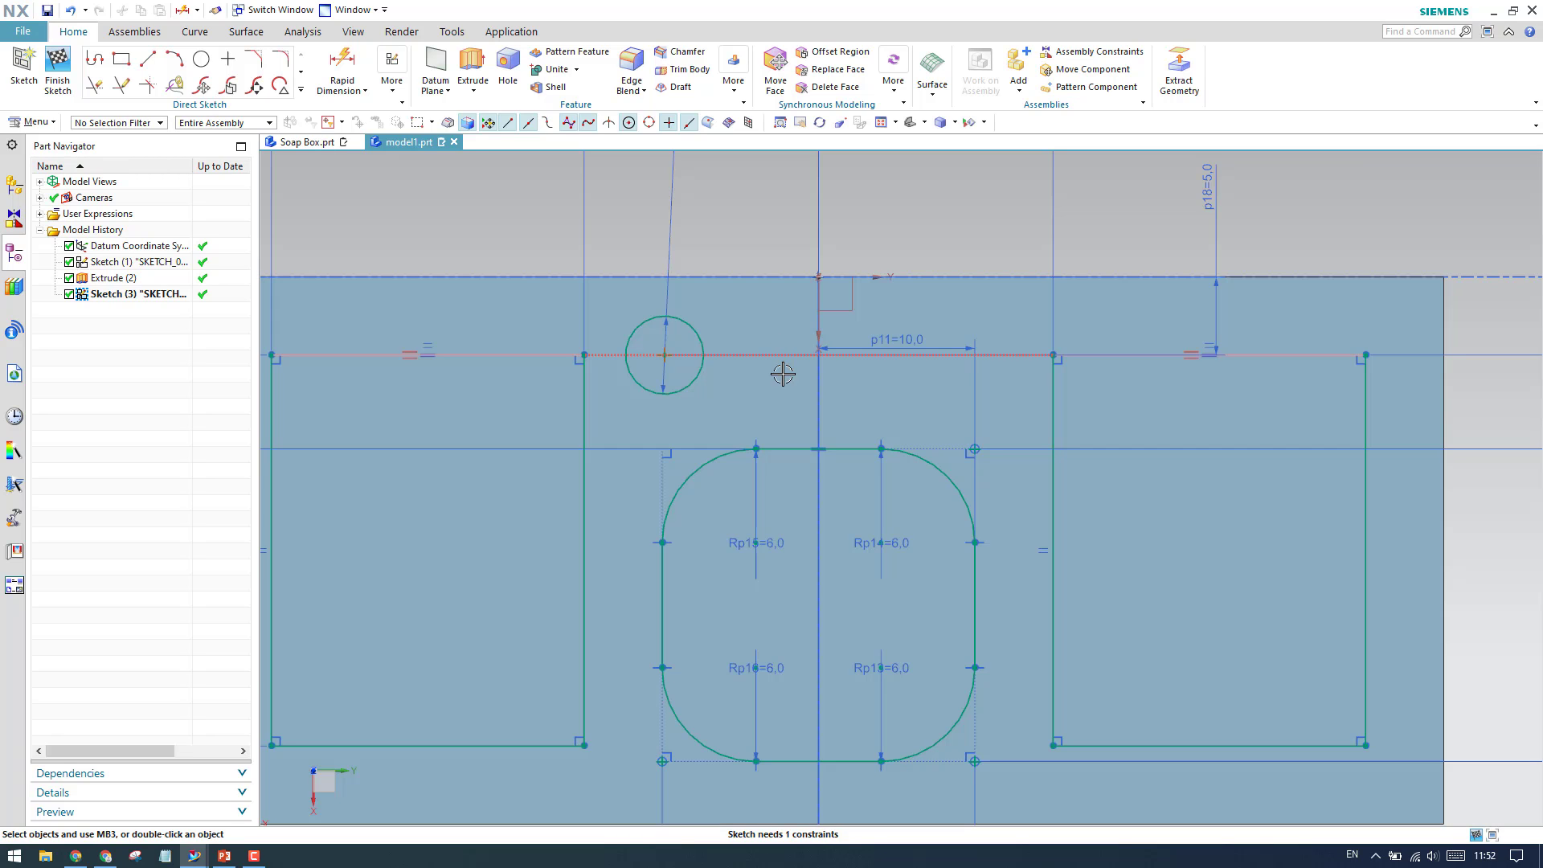
pyautogui.click(792, 408)
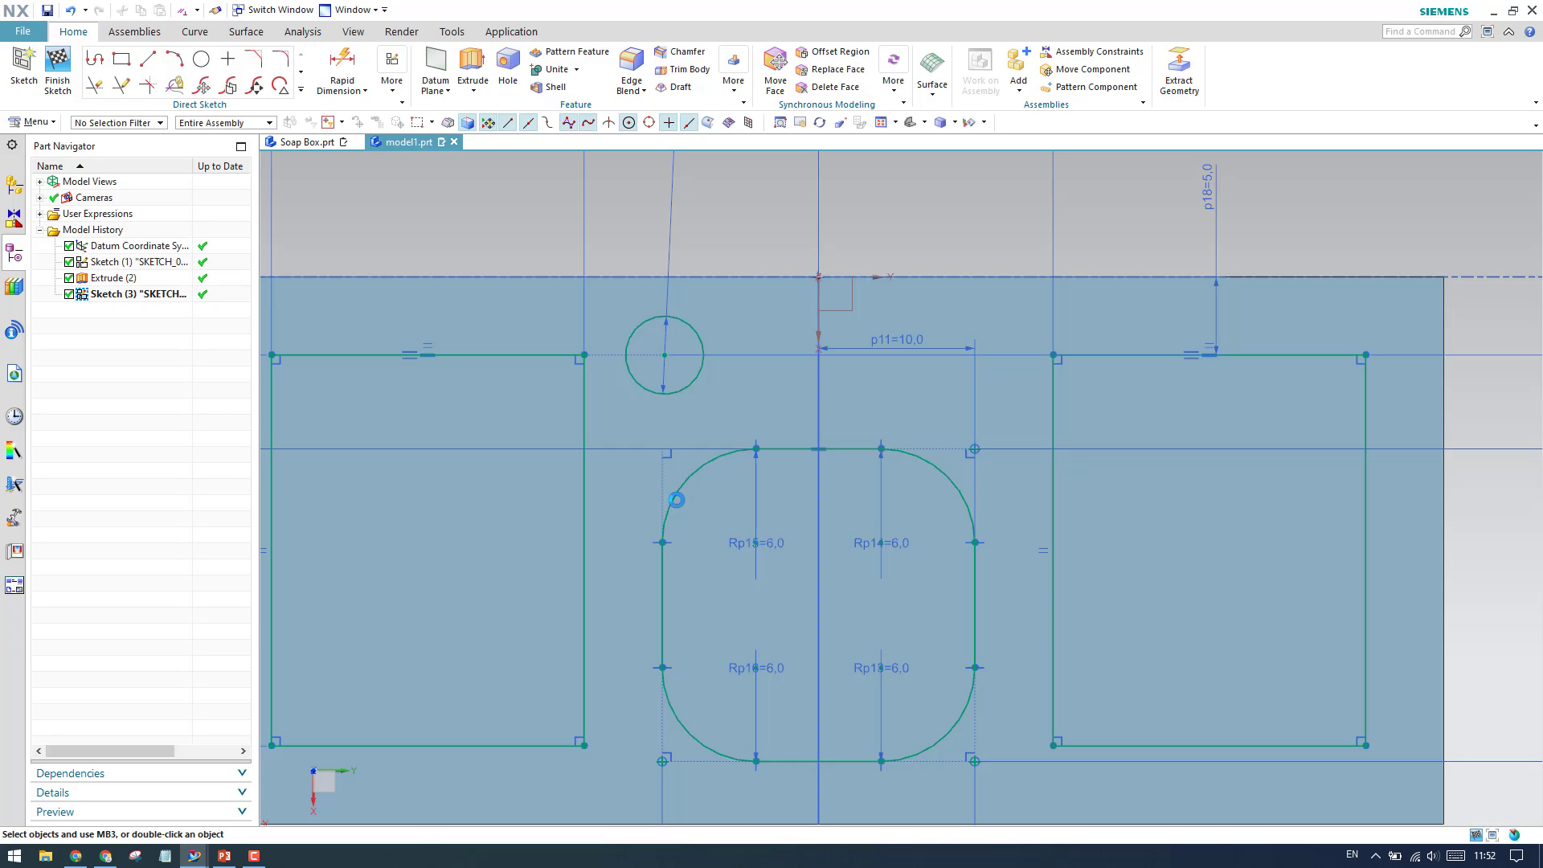
# Step: Constrain the circle's centre to lie in line with the middle rectangle's left edge using a point-on-curve constraint
pyautogui.press('c')
pyautogui.click(235, 88)
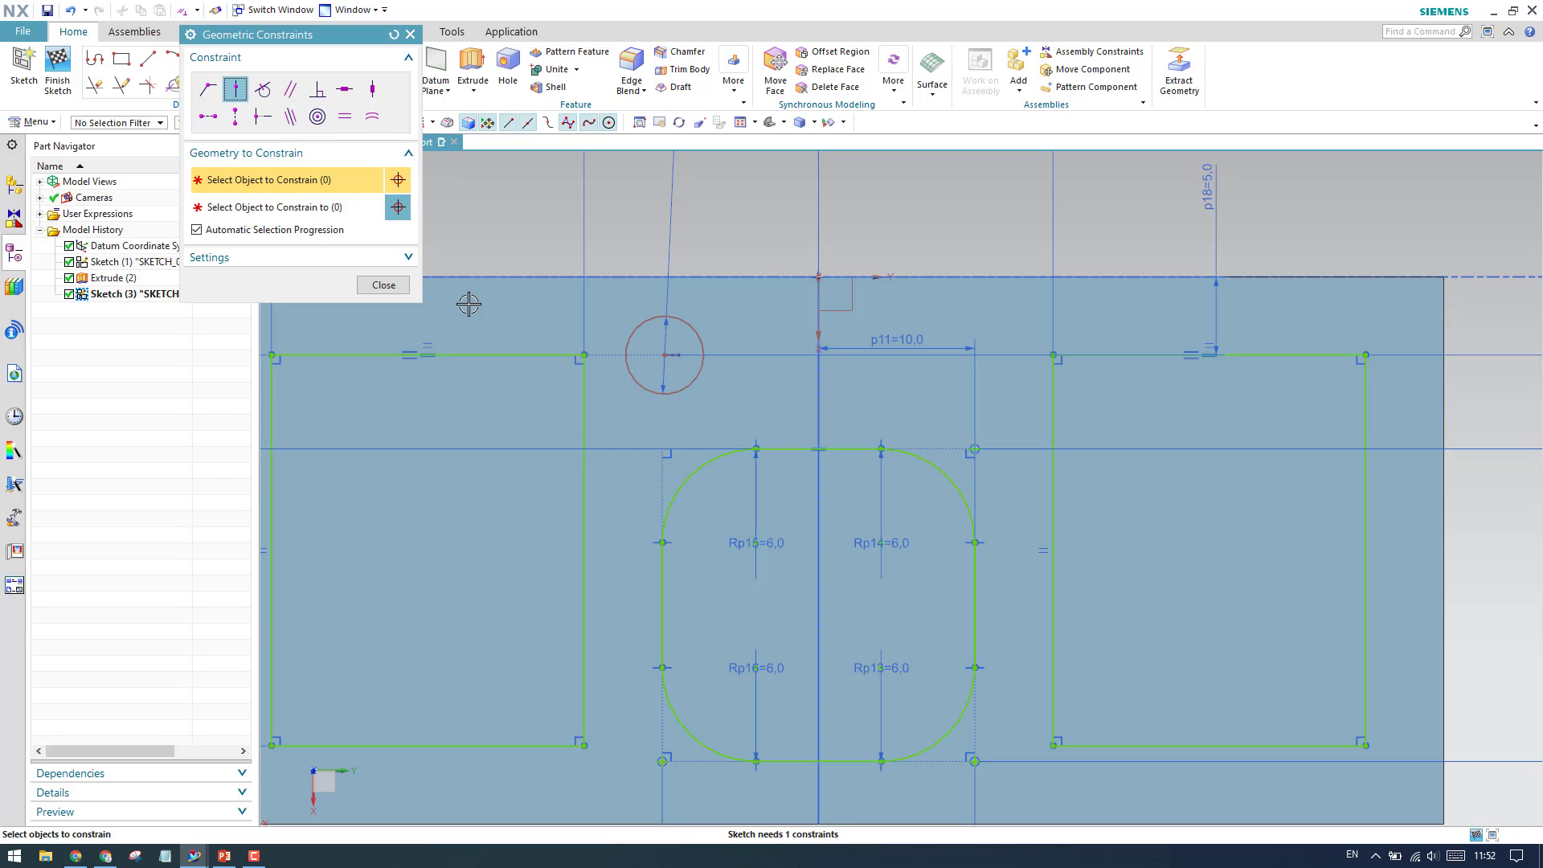
pyautogui.click(668, 358)
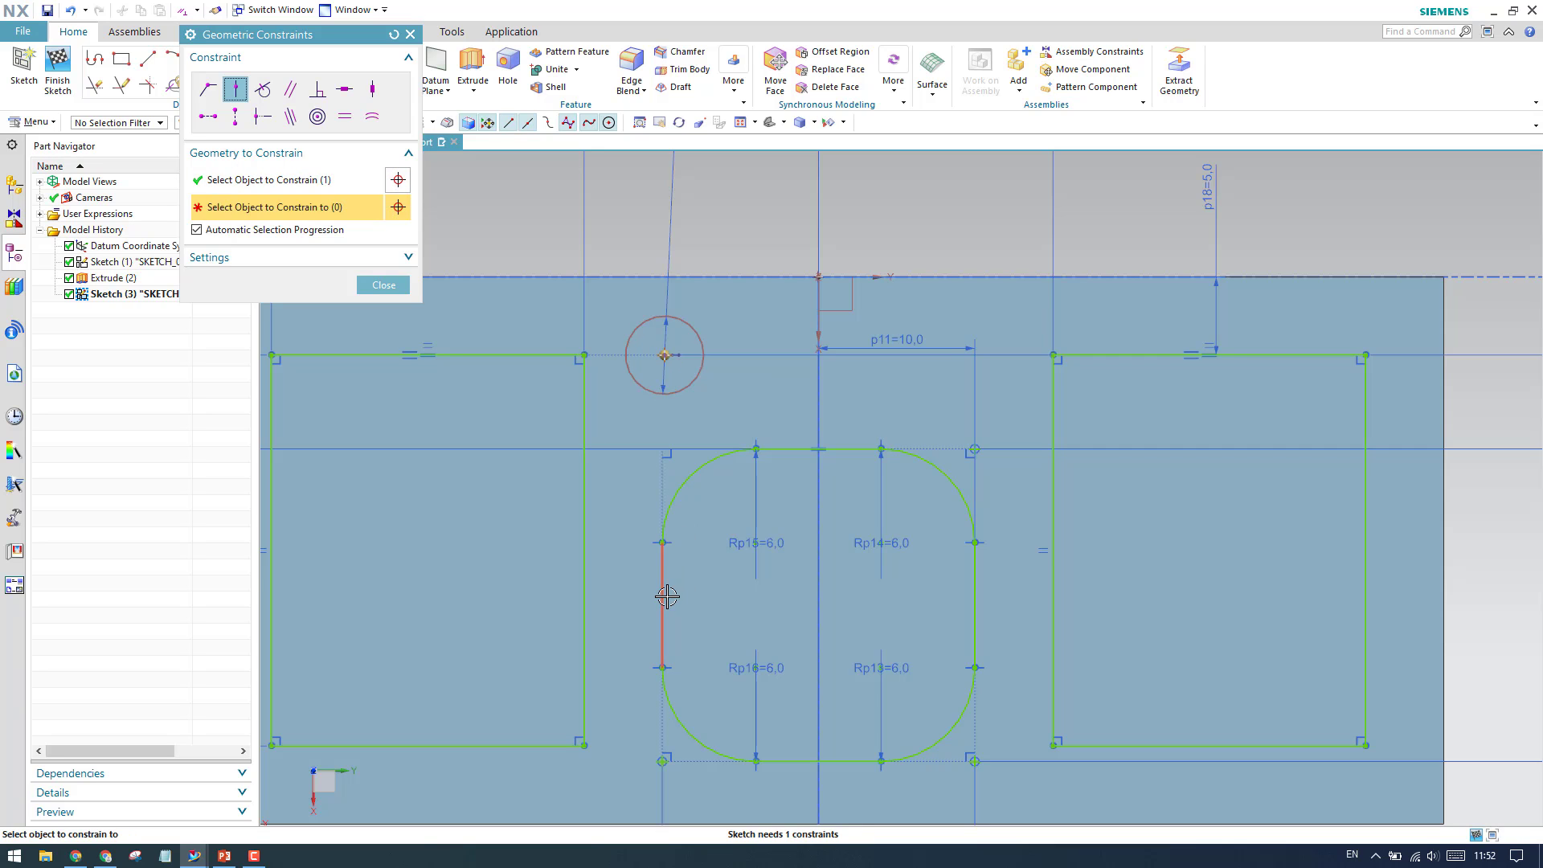
pyautogui.click(667, 596)
pyautogui.click(384, 286)
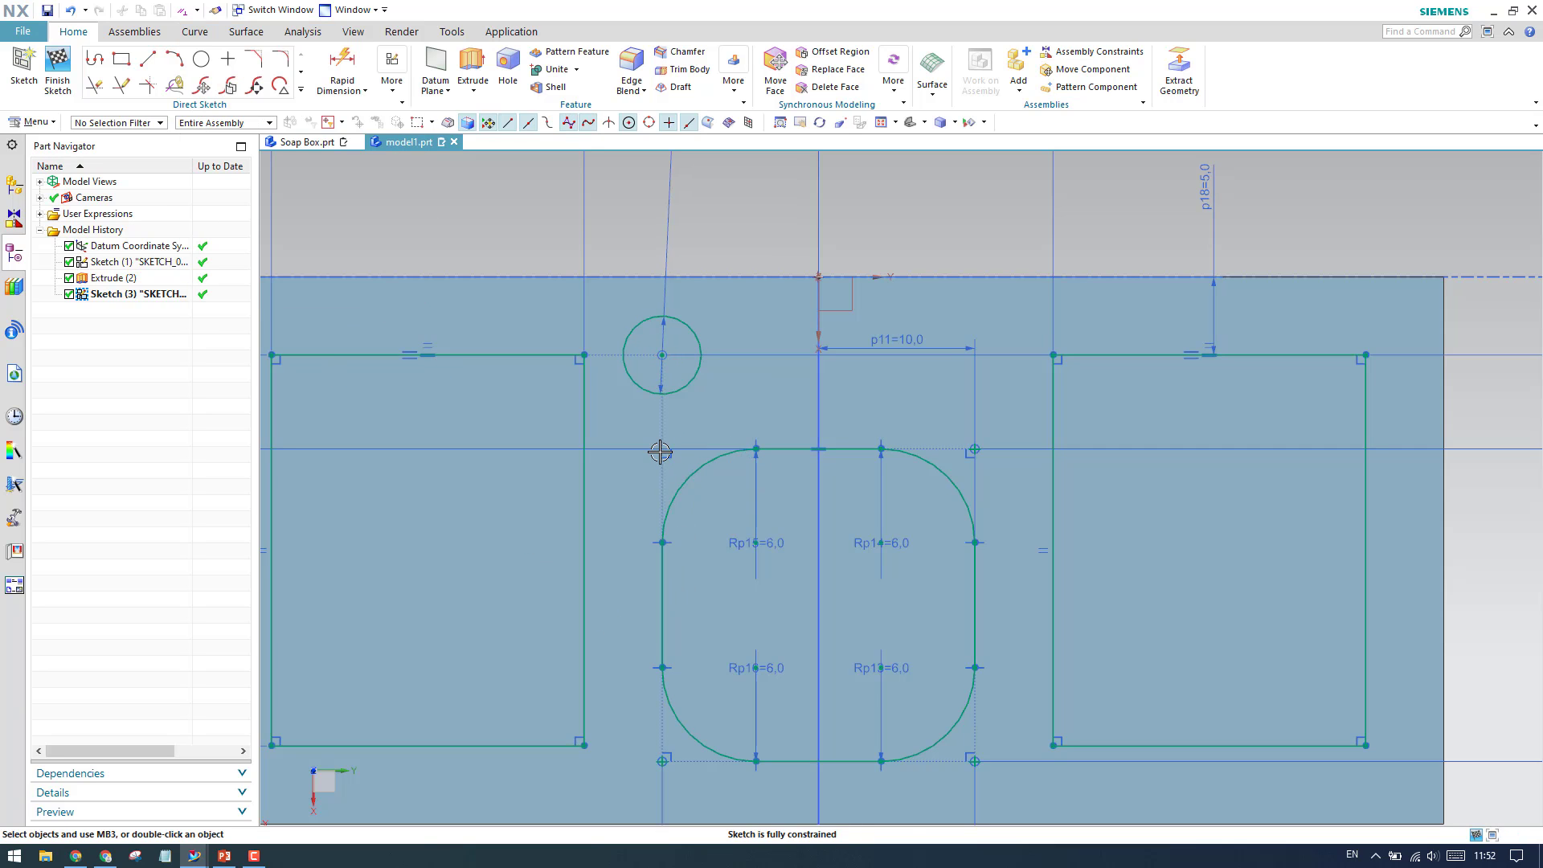
# Step: Set up a linear curve pattern of the 5 mm circle above the middle rectangle, running along the sheet's upper edge
pyautogui.scroll(-2, 659, 452)
pyautogui.scroll(1, 661, 393)
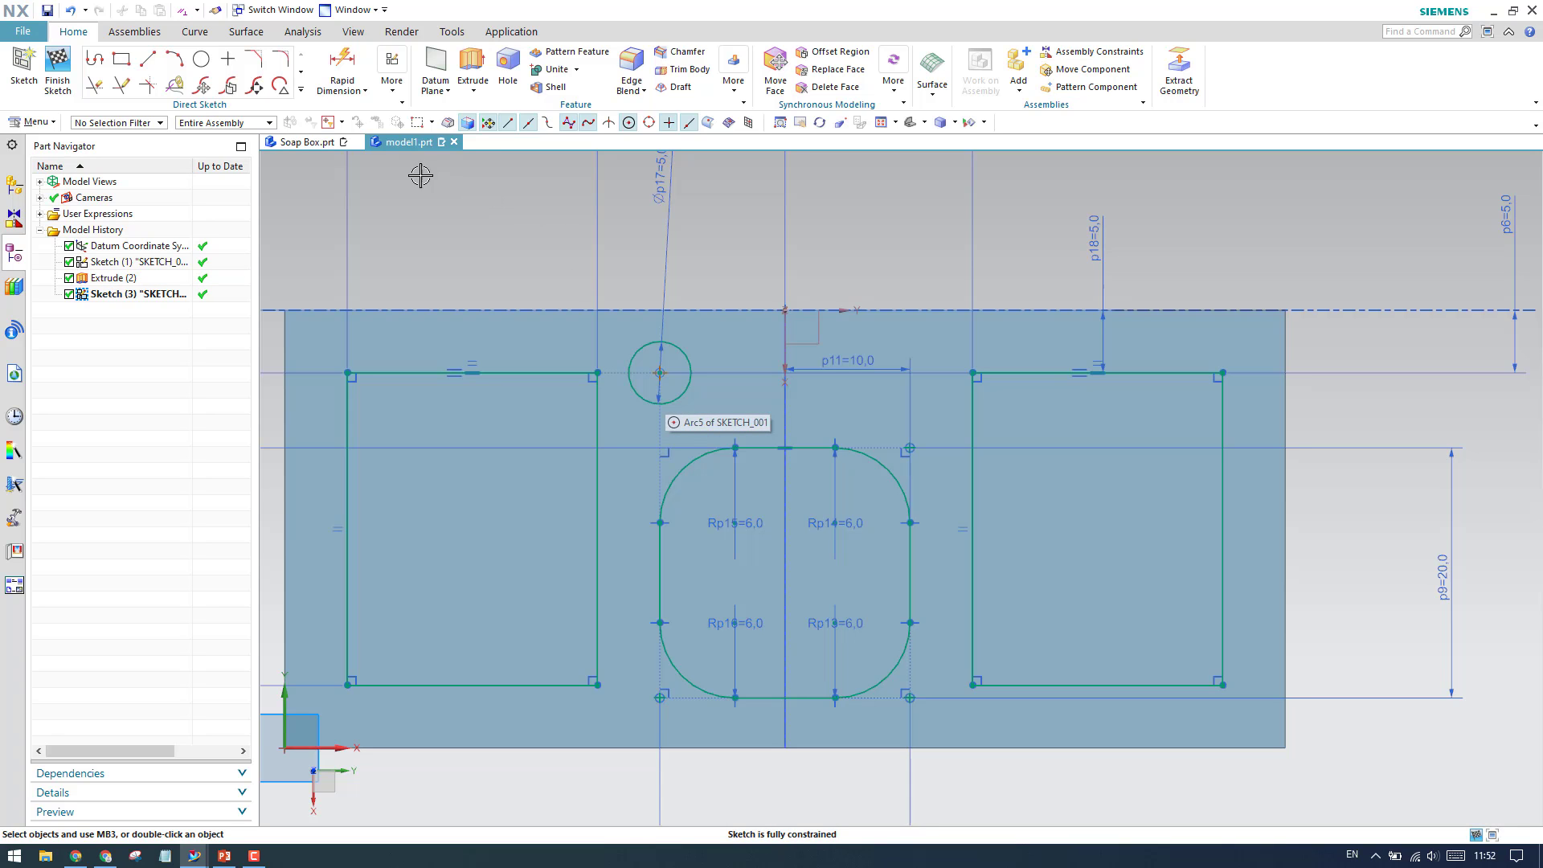
pyautogui.click(302, 89)
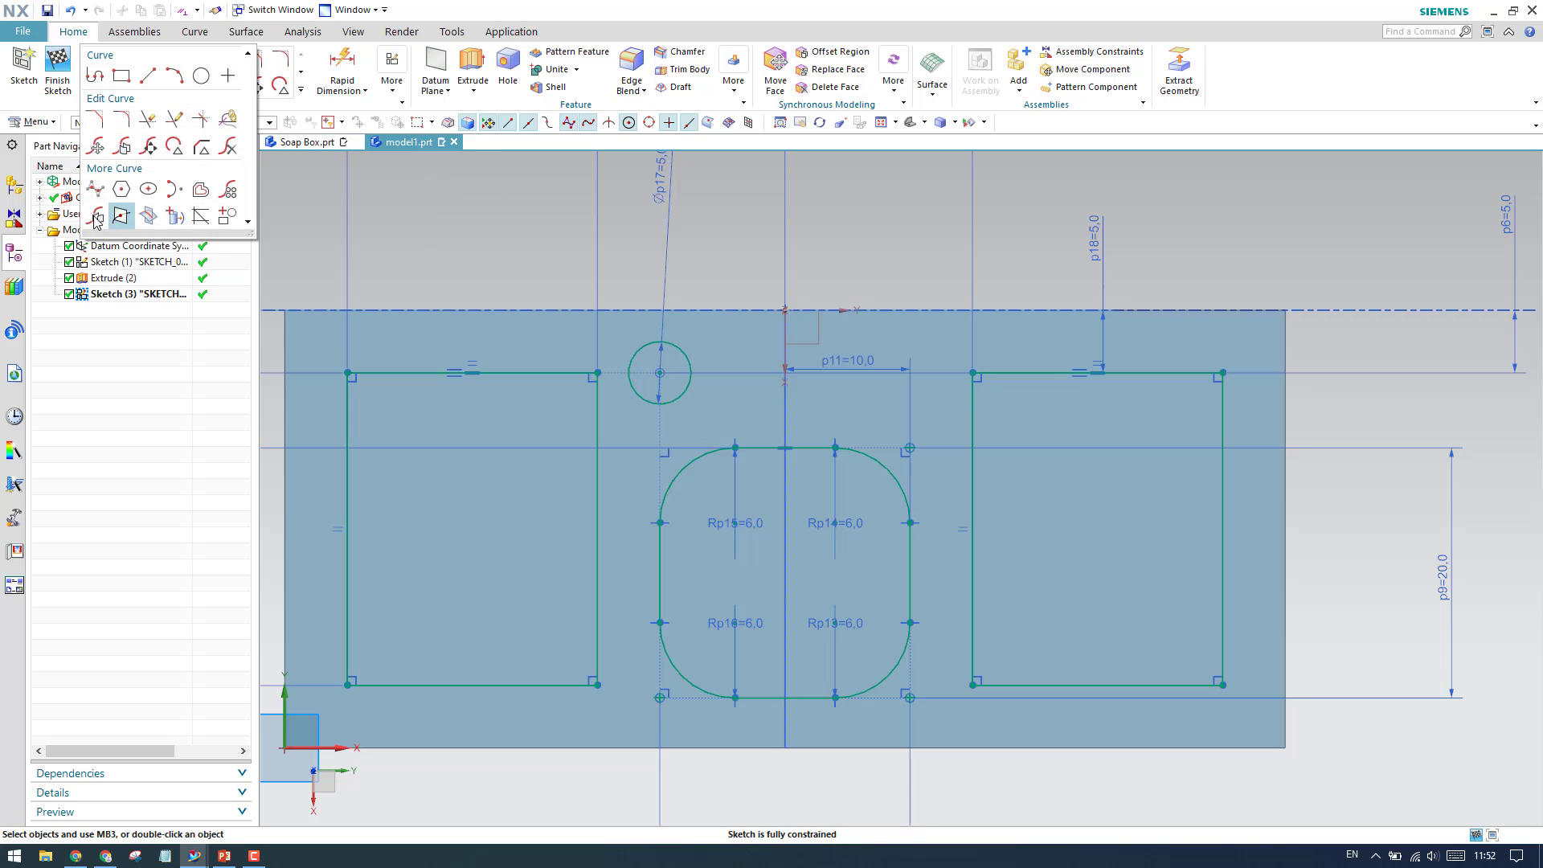
pyautogui.click(228, 190)
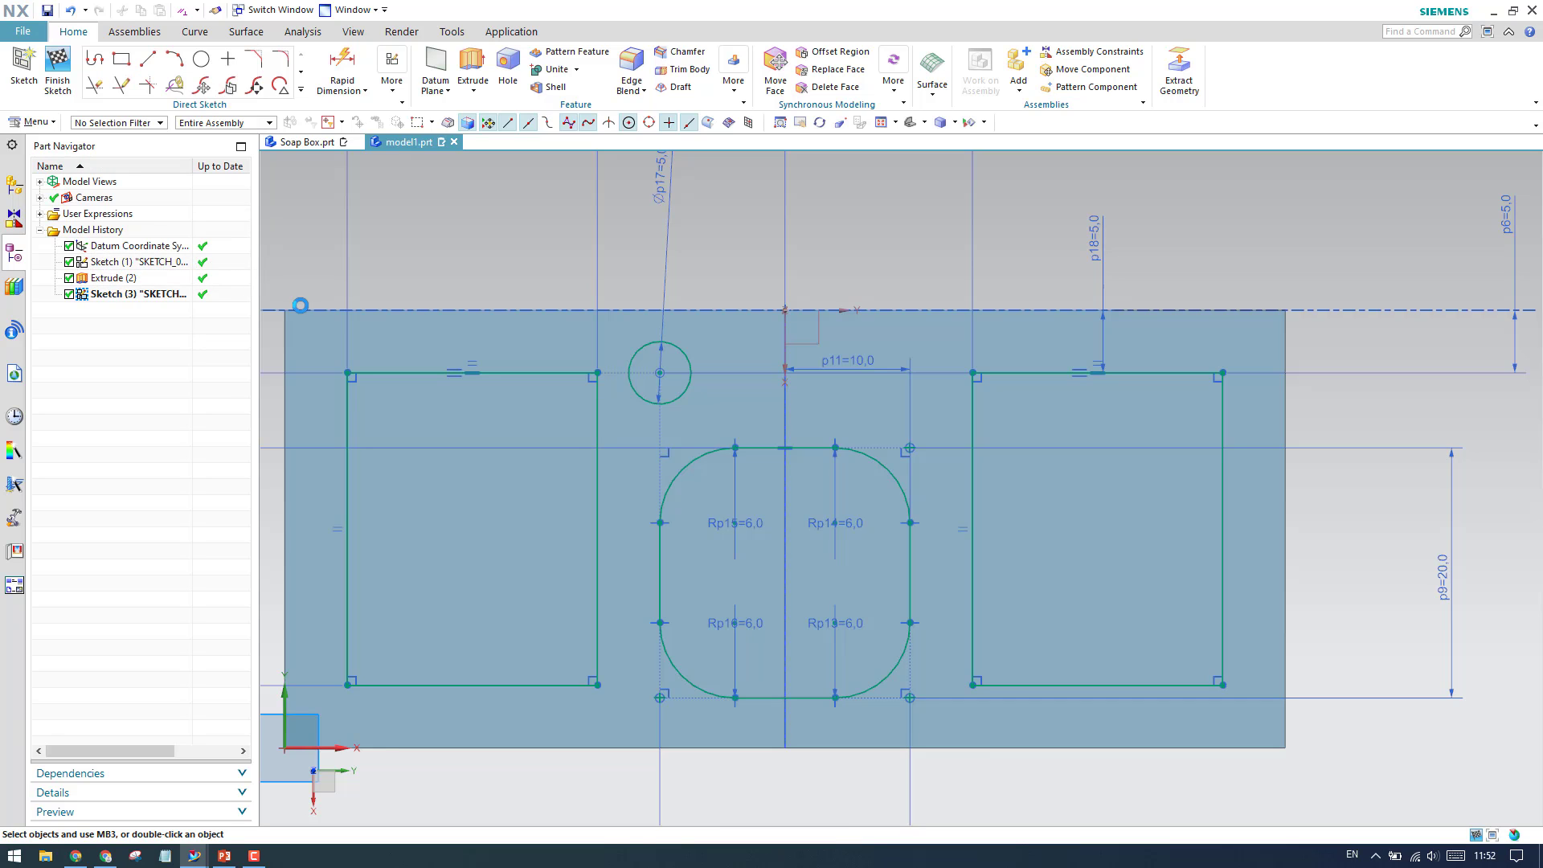
pyautogui.click(373, 145)
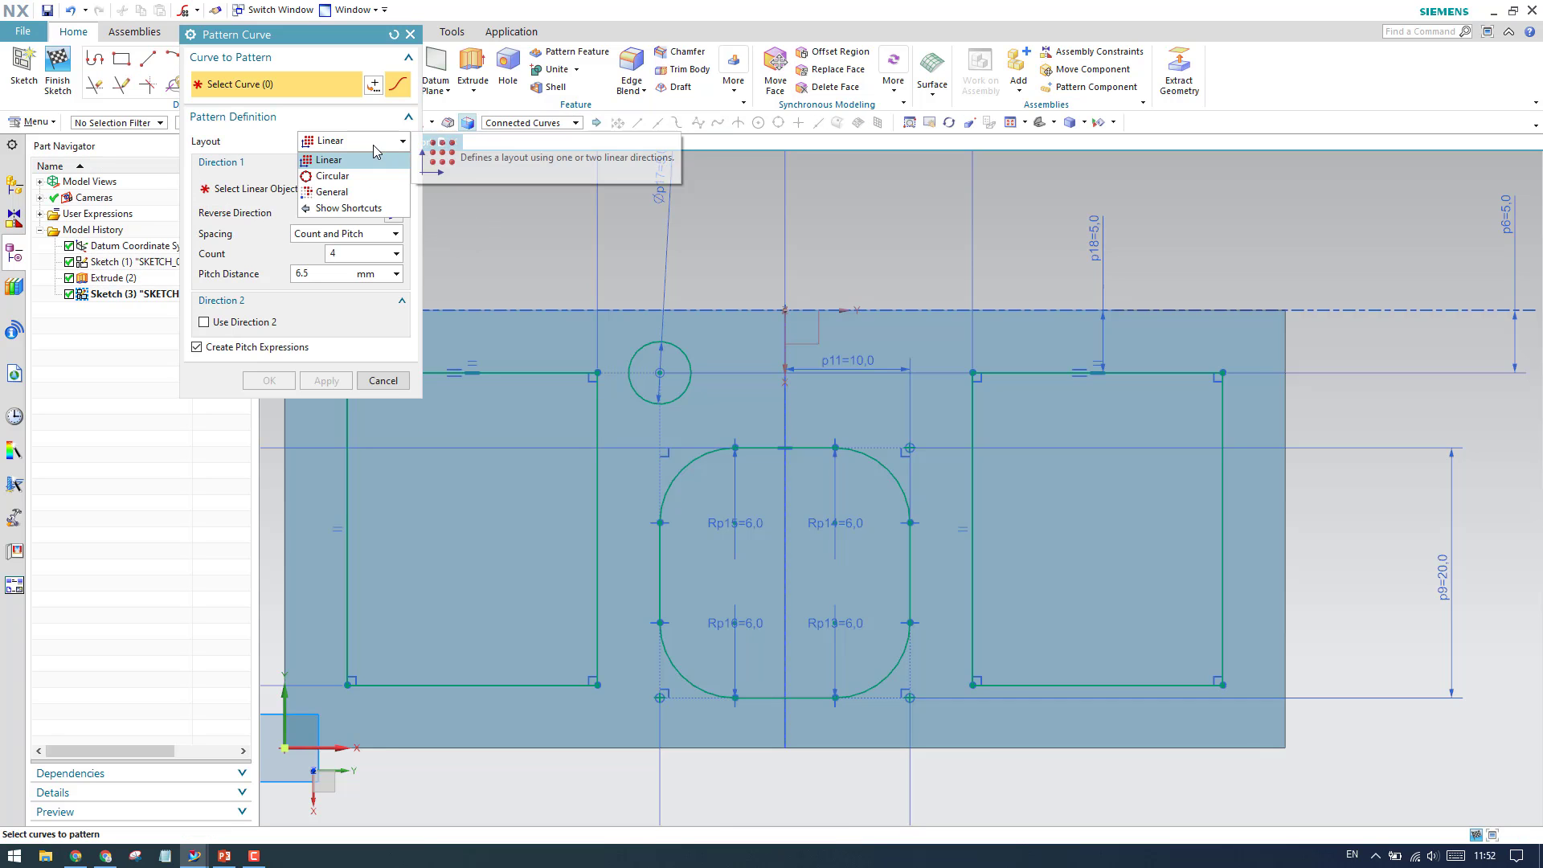
pyautogui.click(375, 152)
pyautogui.click(680, 351)
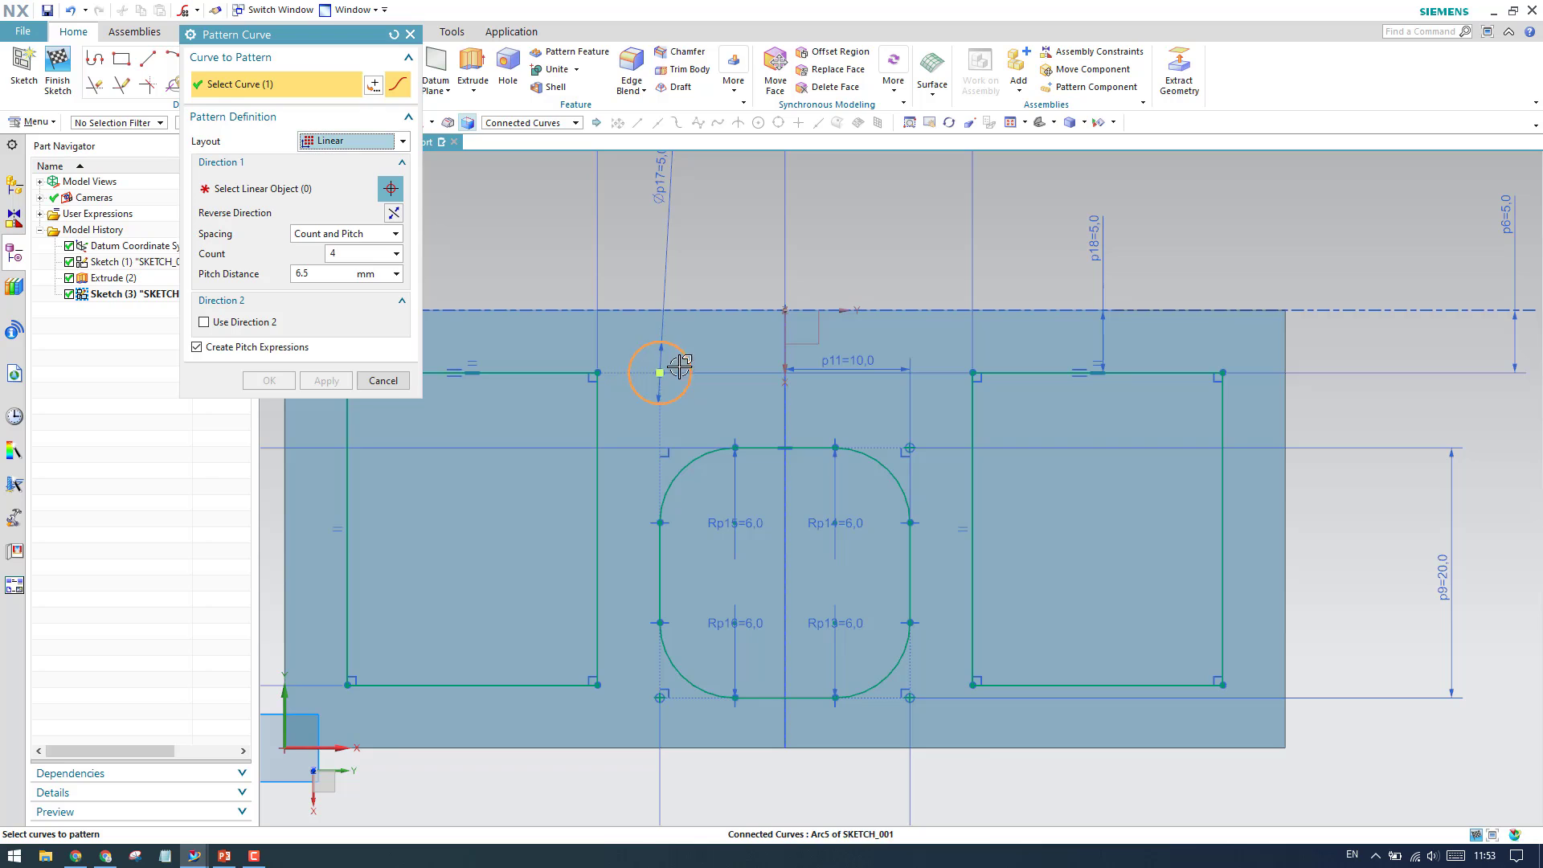
pyautogui.middleClick(383, 271)
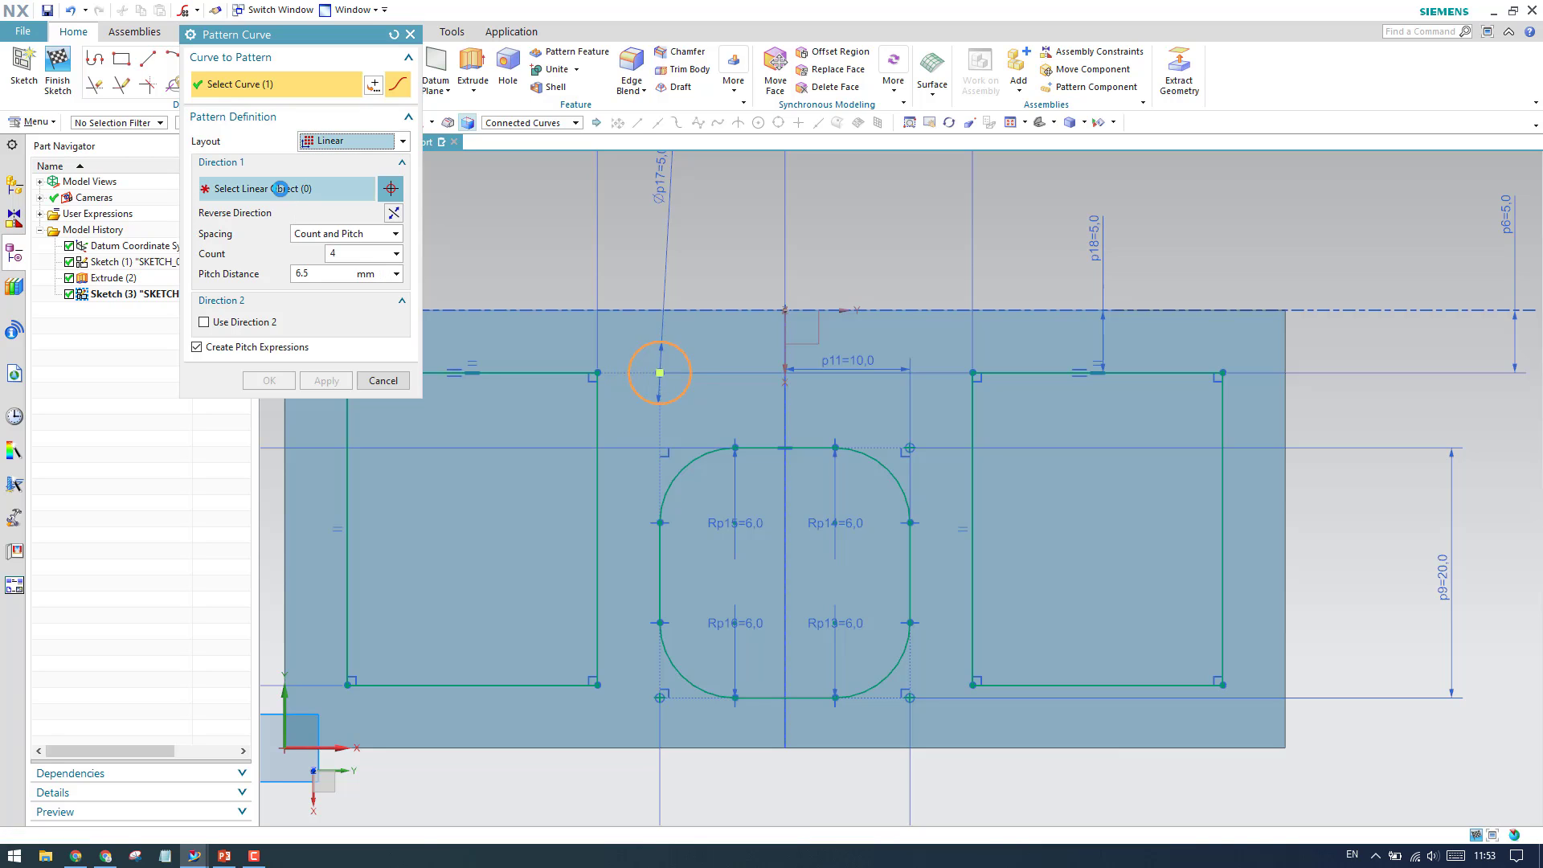
pyautogui.click(821, 311)
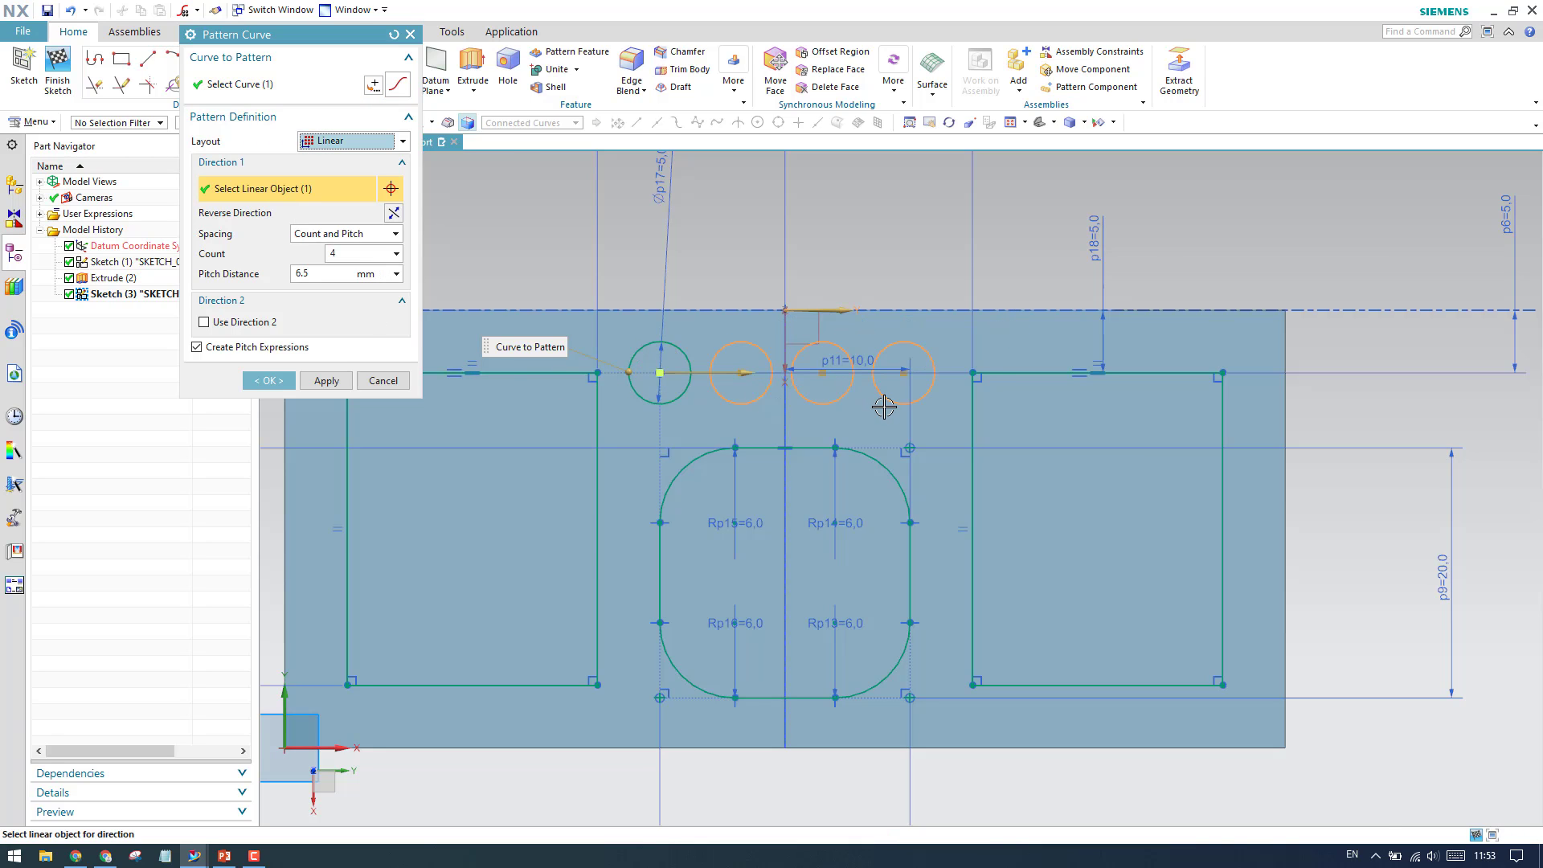
pyautogui.scroll(1, 884, 407)
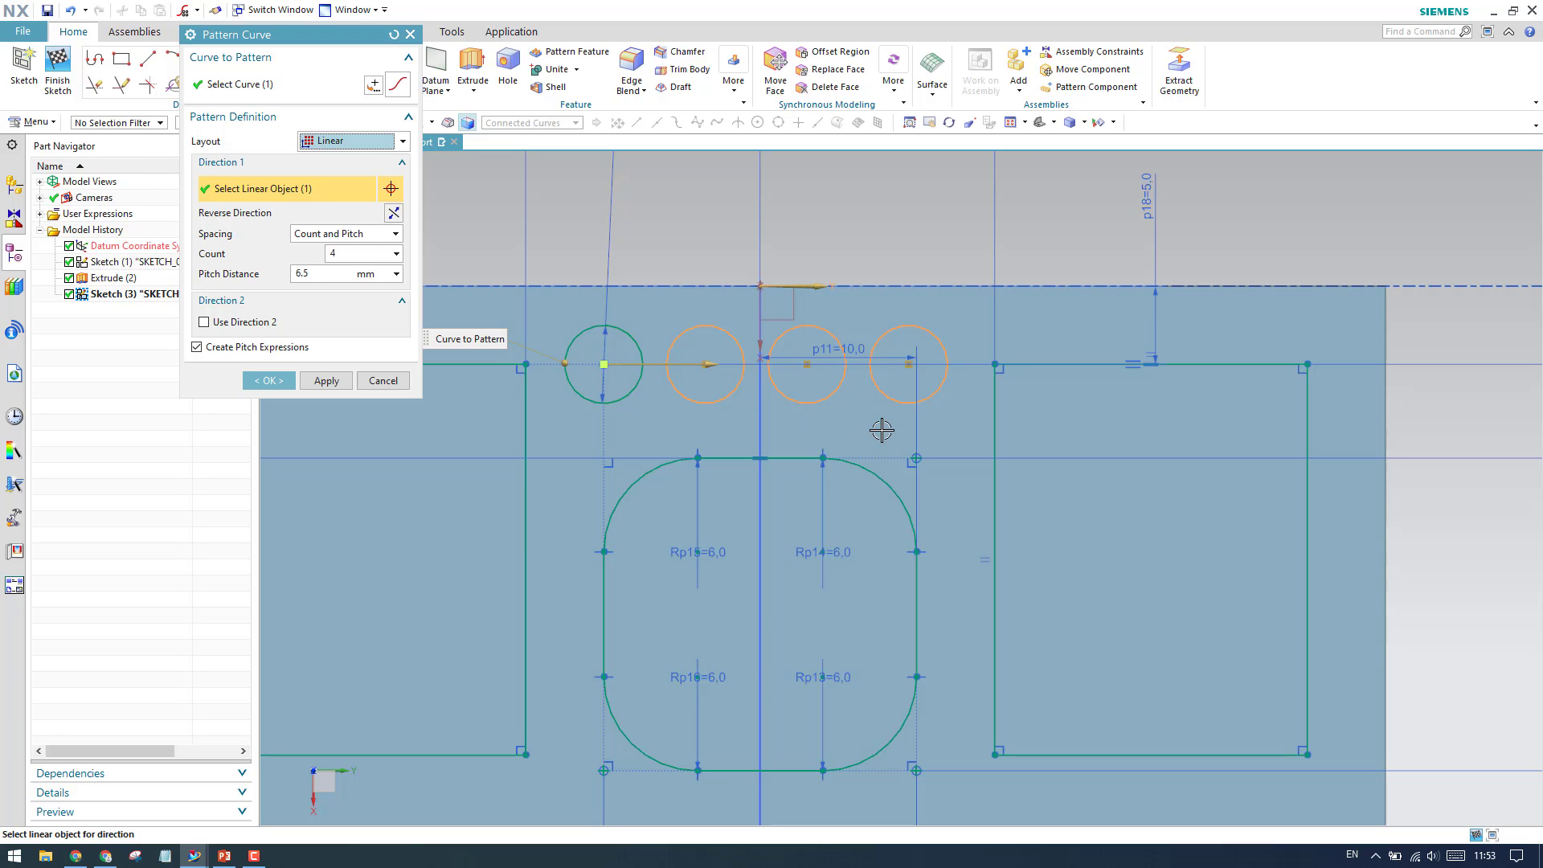
pyautogui.scroll(-2, 886, 421)
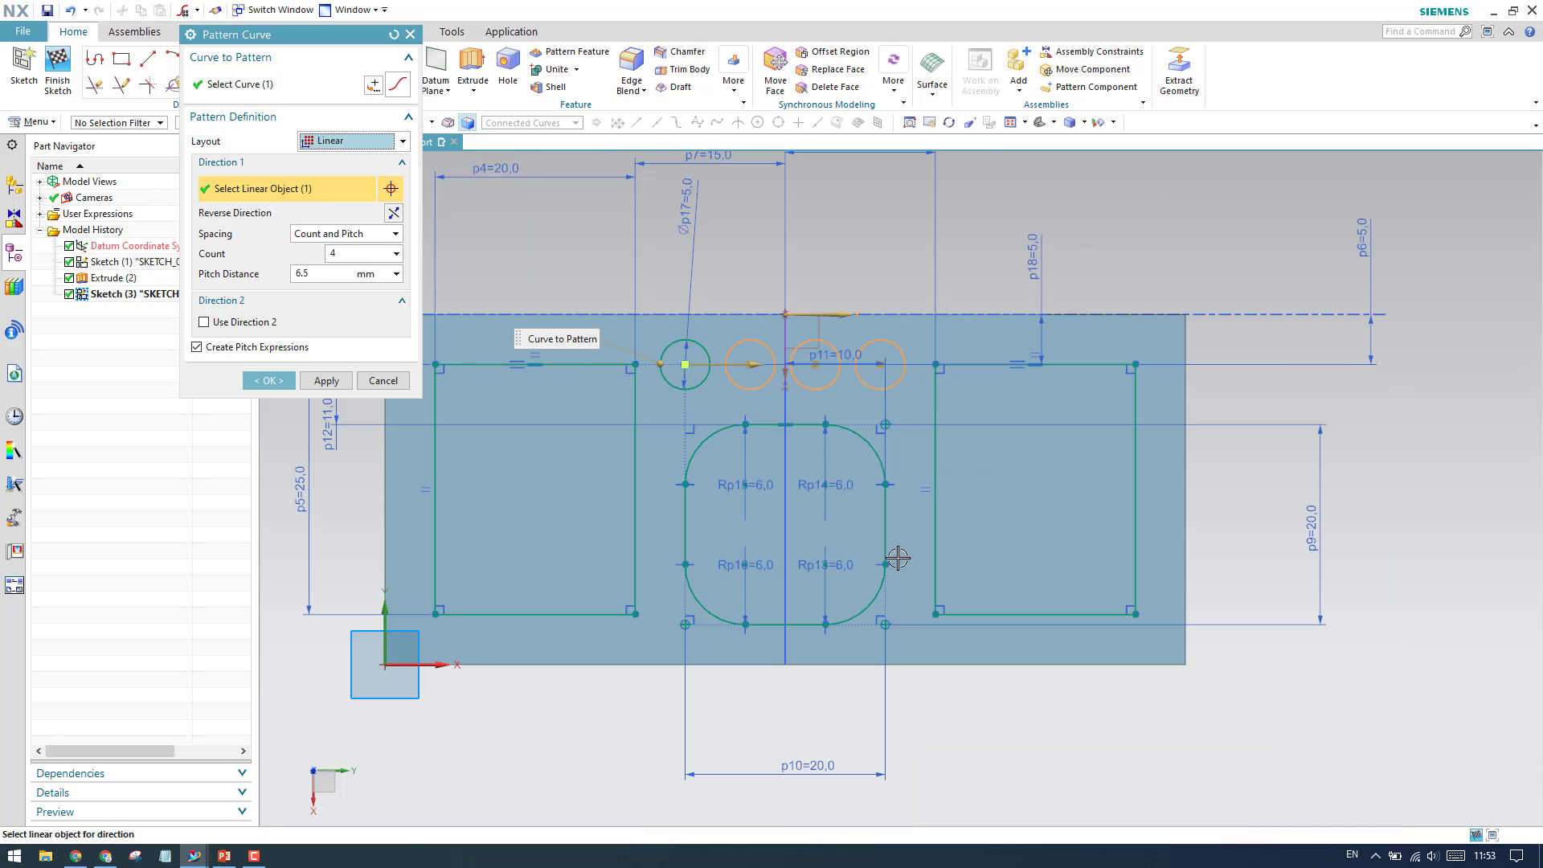
# Step: Define the circle pattern's spacing as Count and Span with a count of 4 and a 20 mm span, and create it
pyautogui.click(347, 241)
pyautogui.click(349, 268)
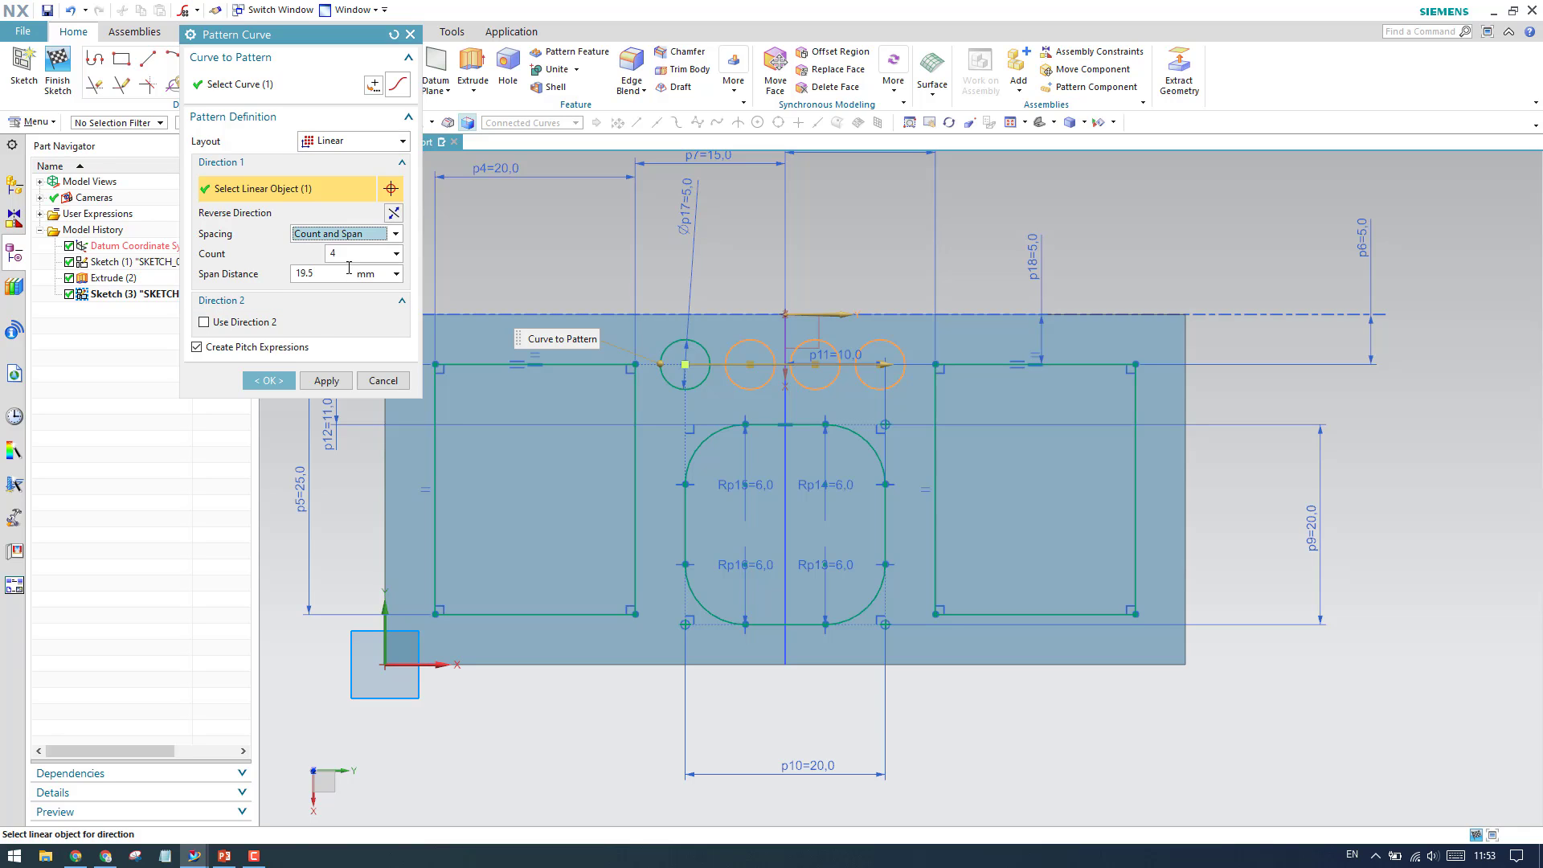
pyautogui.click(334, 274)
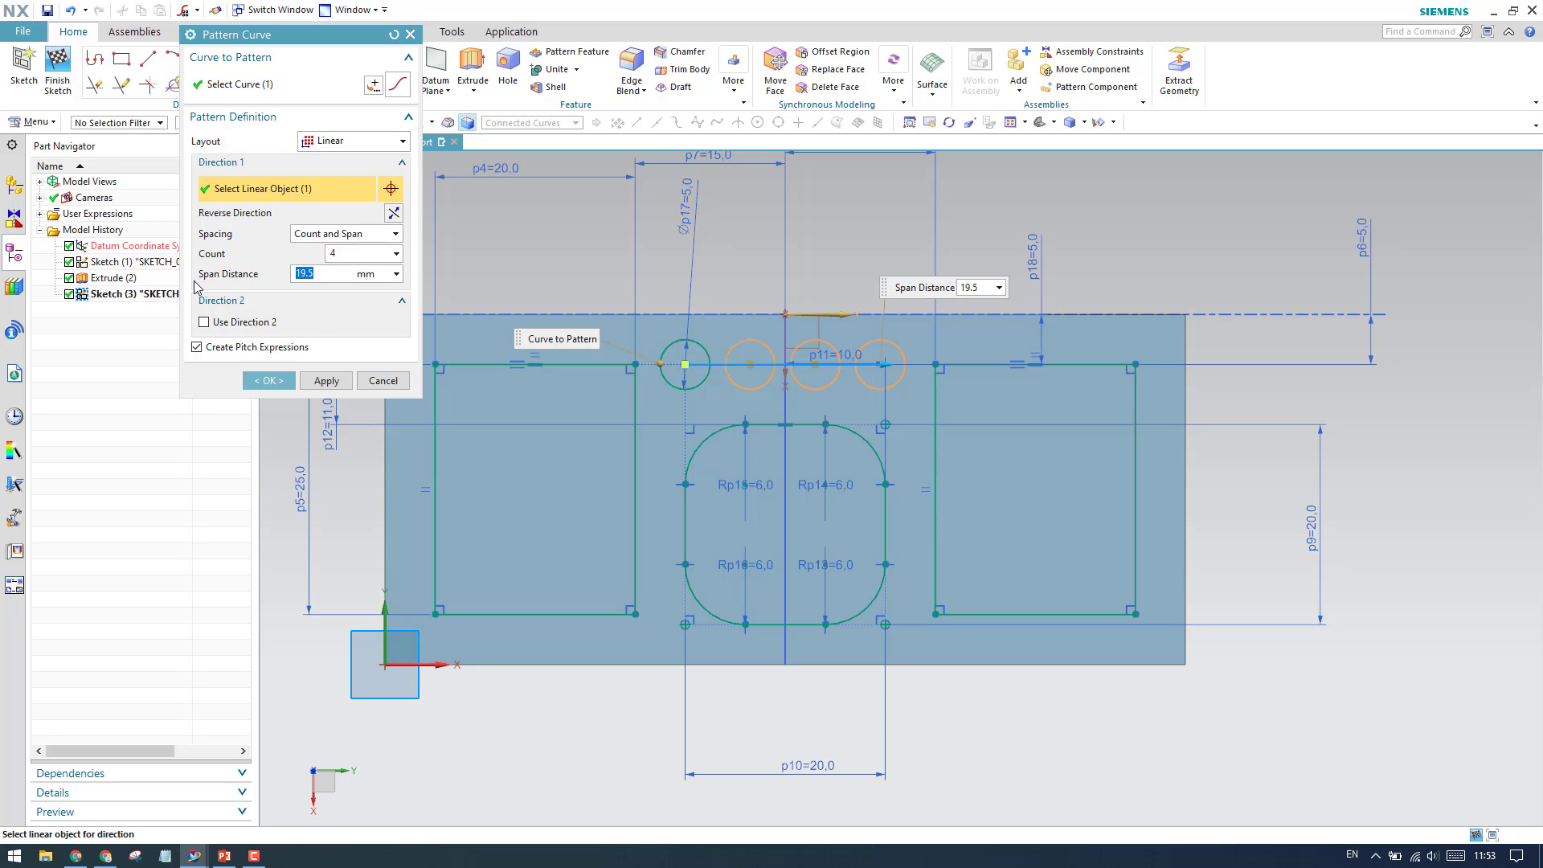
pyautogui.scroll(9, 879, 378)
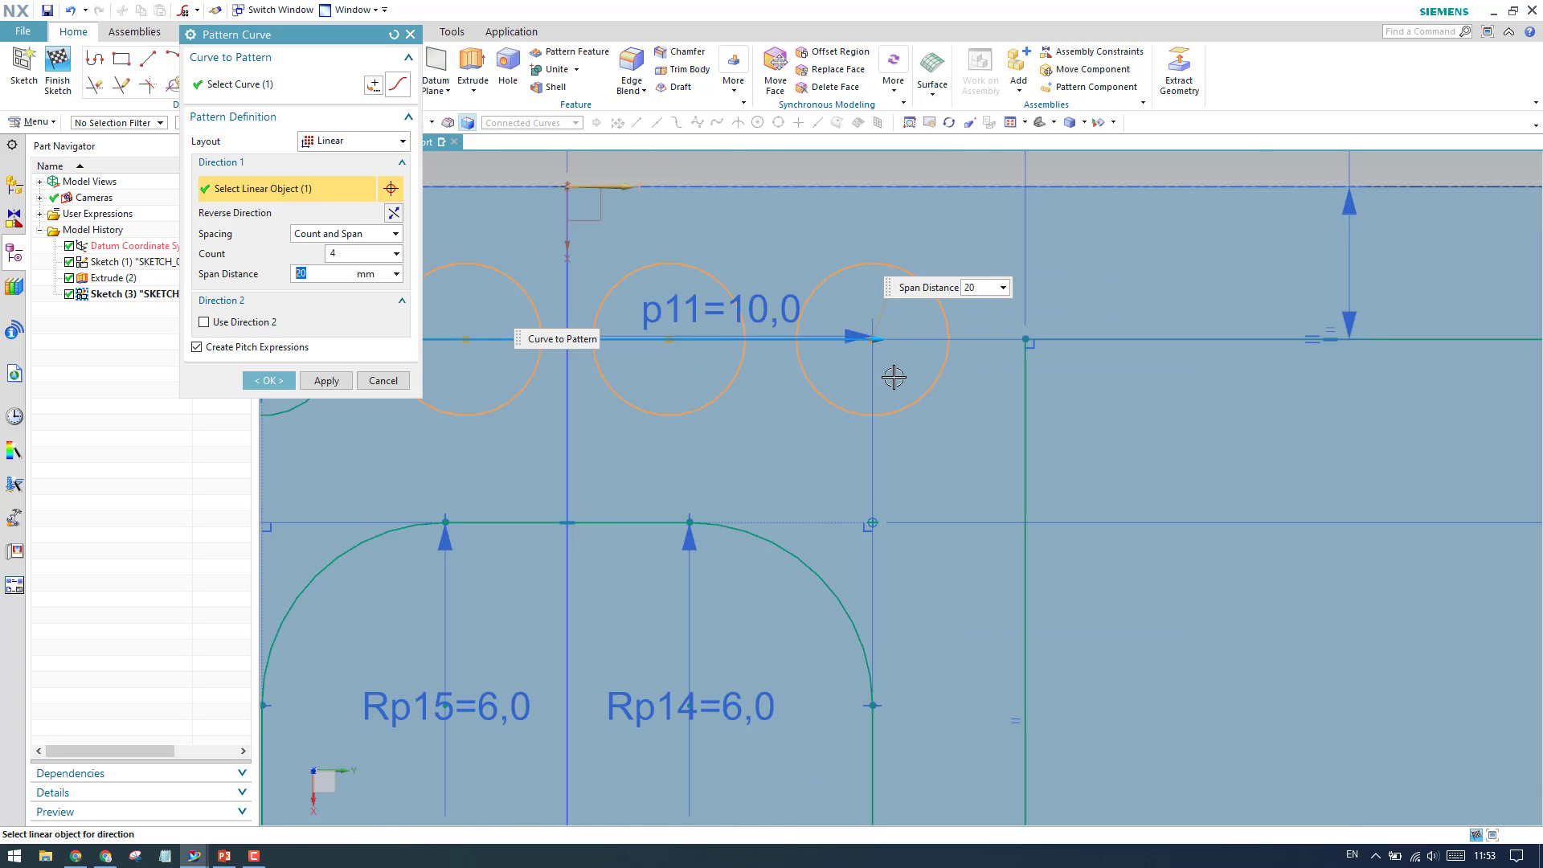
pyautogui.scroll(-6, 868, 344)
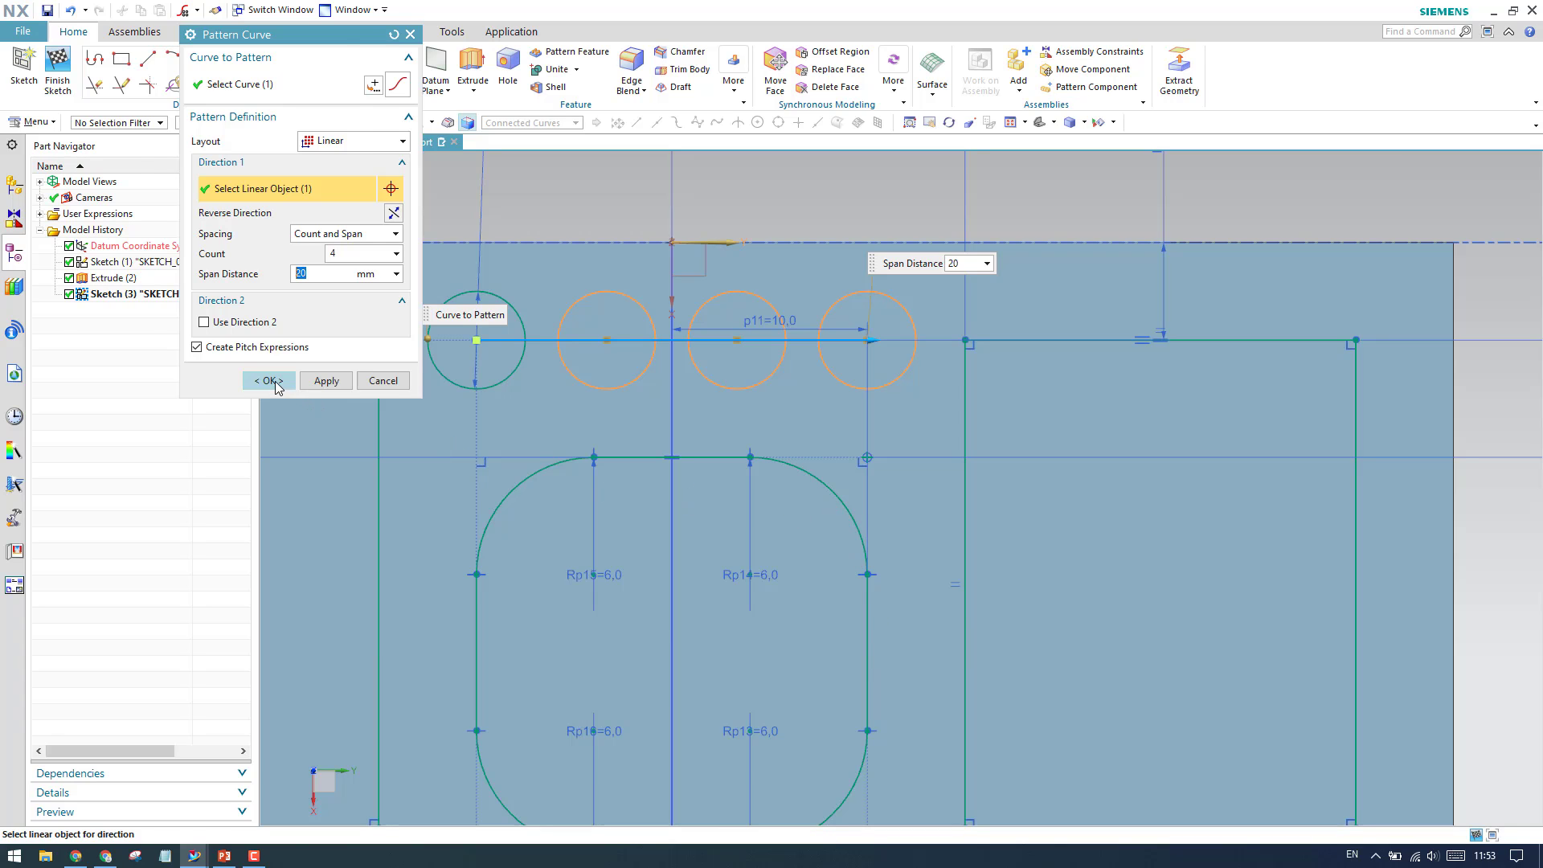
pyautogui.click(270, 380)
# Step: Move the 11 mm vertical dimension's text up beyond the sheet's upper edge and finish the sketch
pyautogui.scroll(-3, 799, 539)
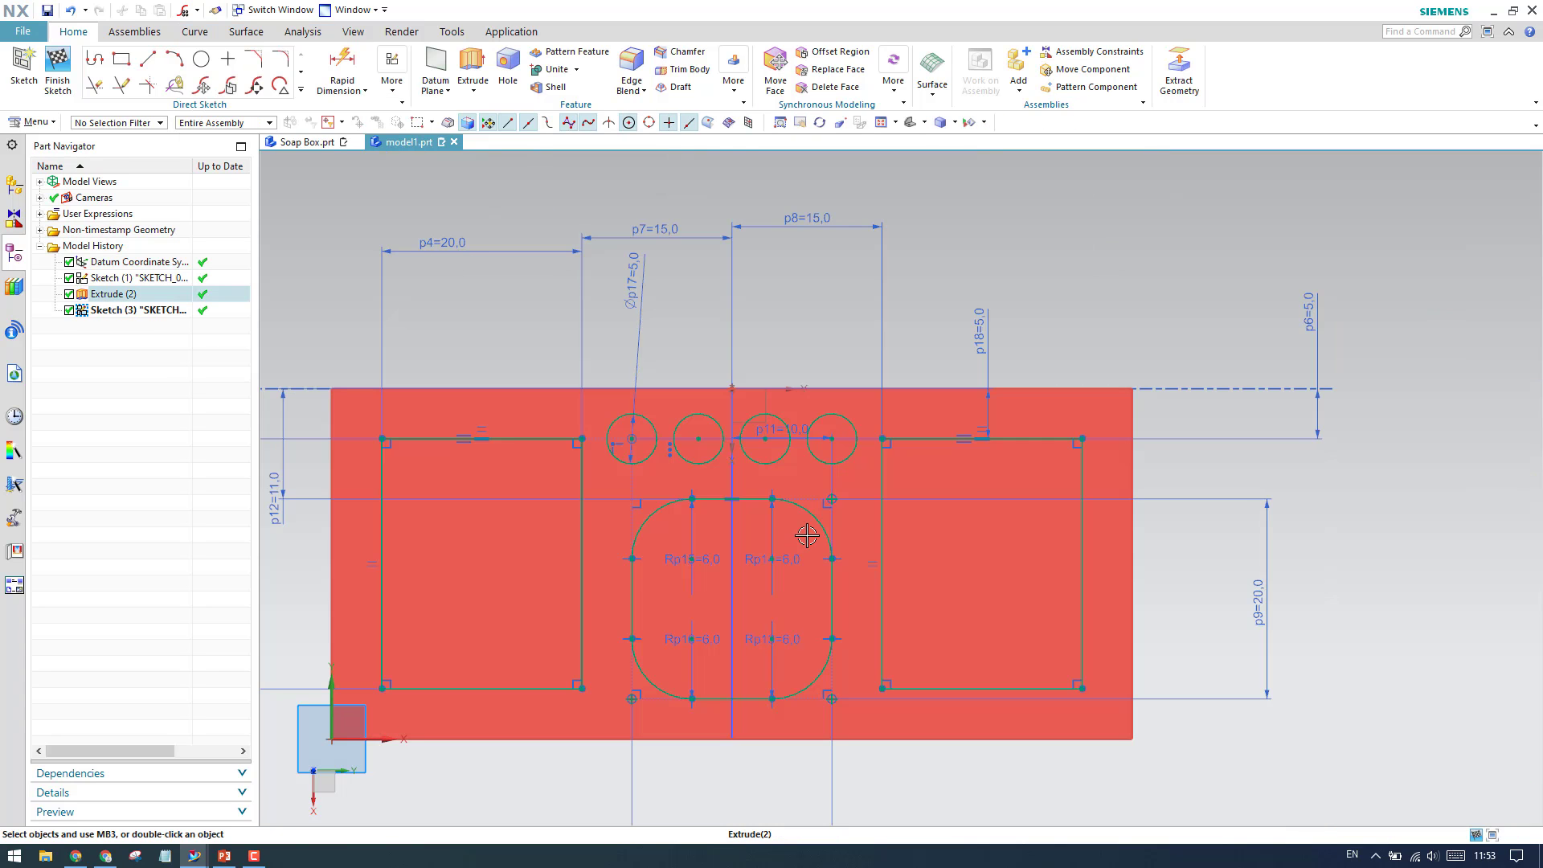
pyautogui.scroll(-1, 1025, 285)
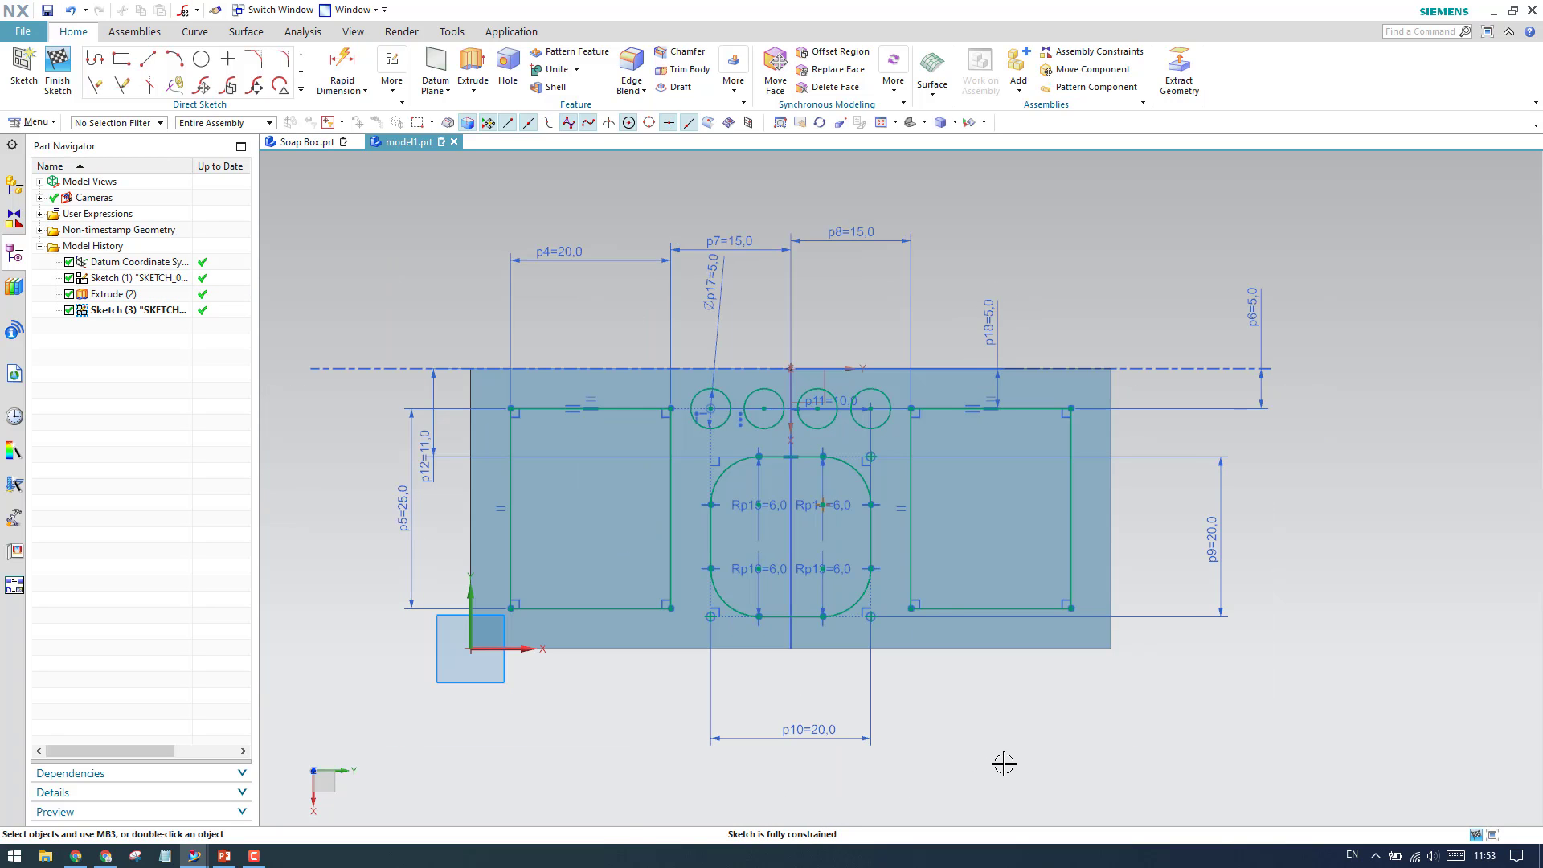
pyautogui.moveTo(419, 482); pyautogui.dragTo(382, 317)
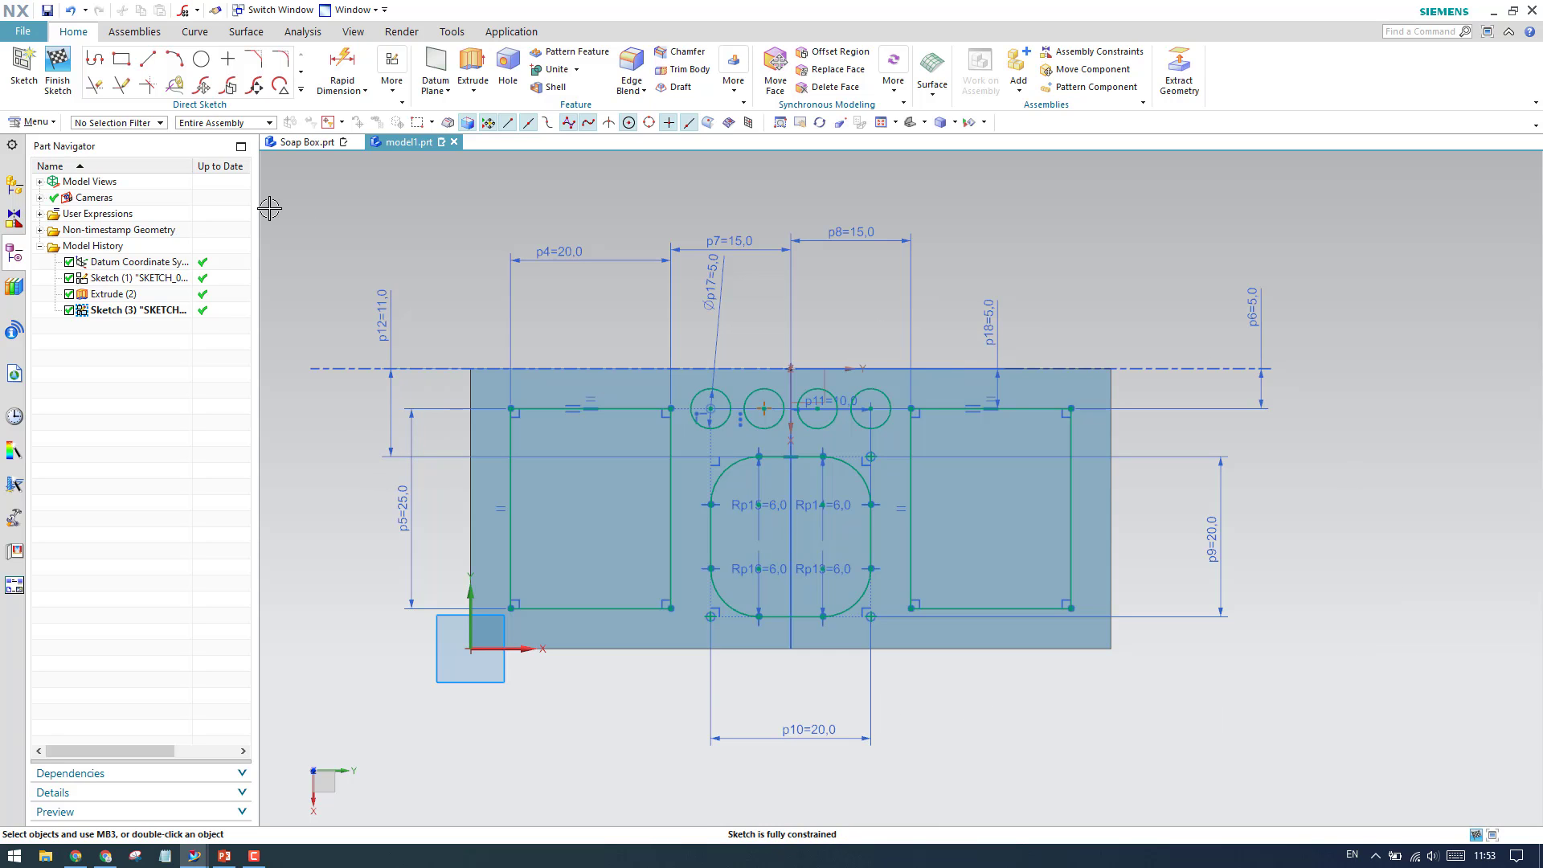
pyautogui.click(58, 70)
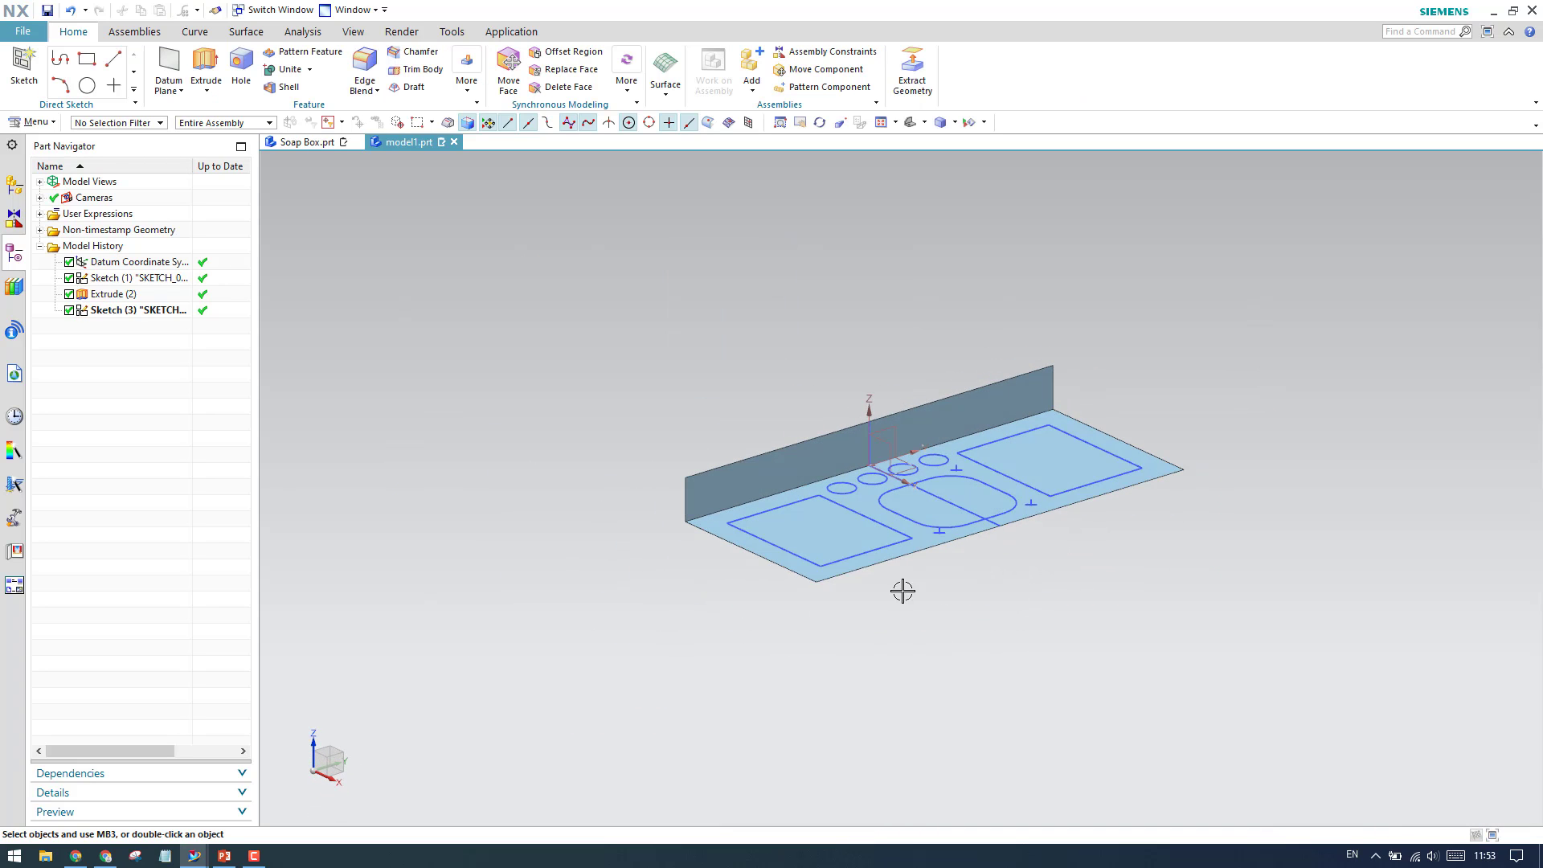
# Step: Start an extrusion of both side basin rectangles using connected curves and reverse its direction to point below the sheet
pyautogui.scroll(2, 962, 571)
pyautogui.moveTo(936, 568); pyautogui.dragTo(933, 598, button='middle')
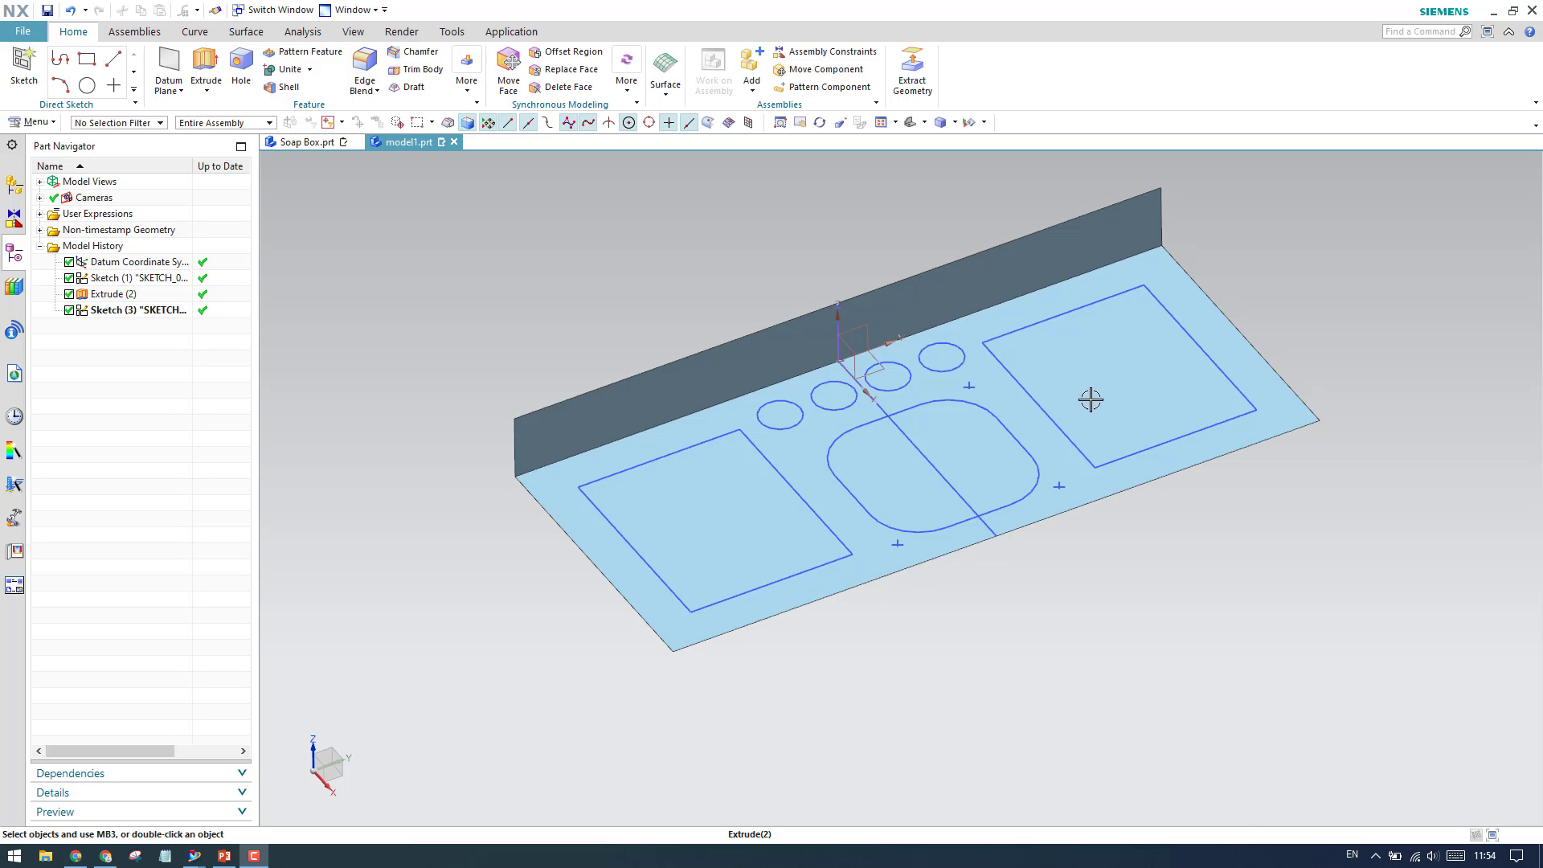
pyautogui.click(206, 68)
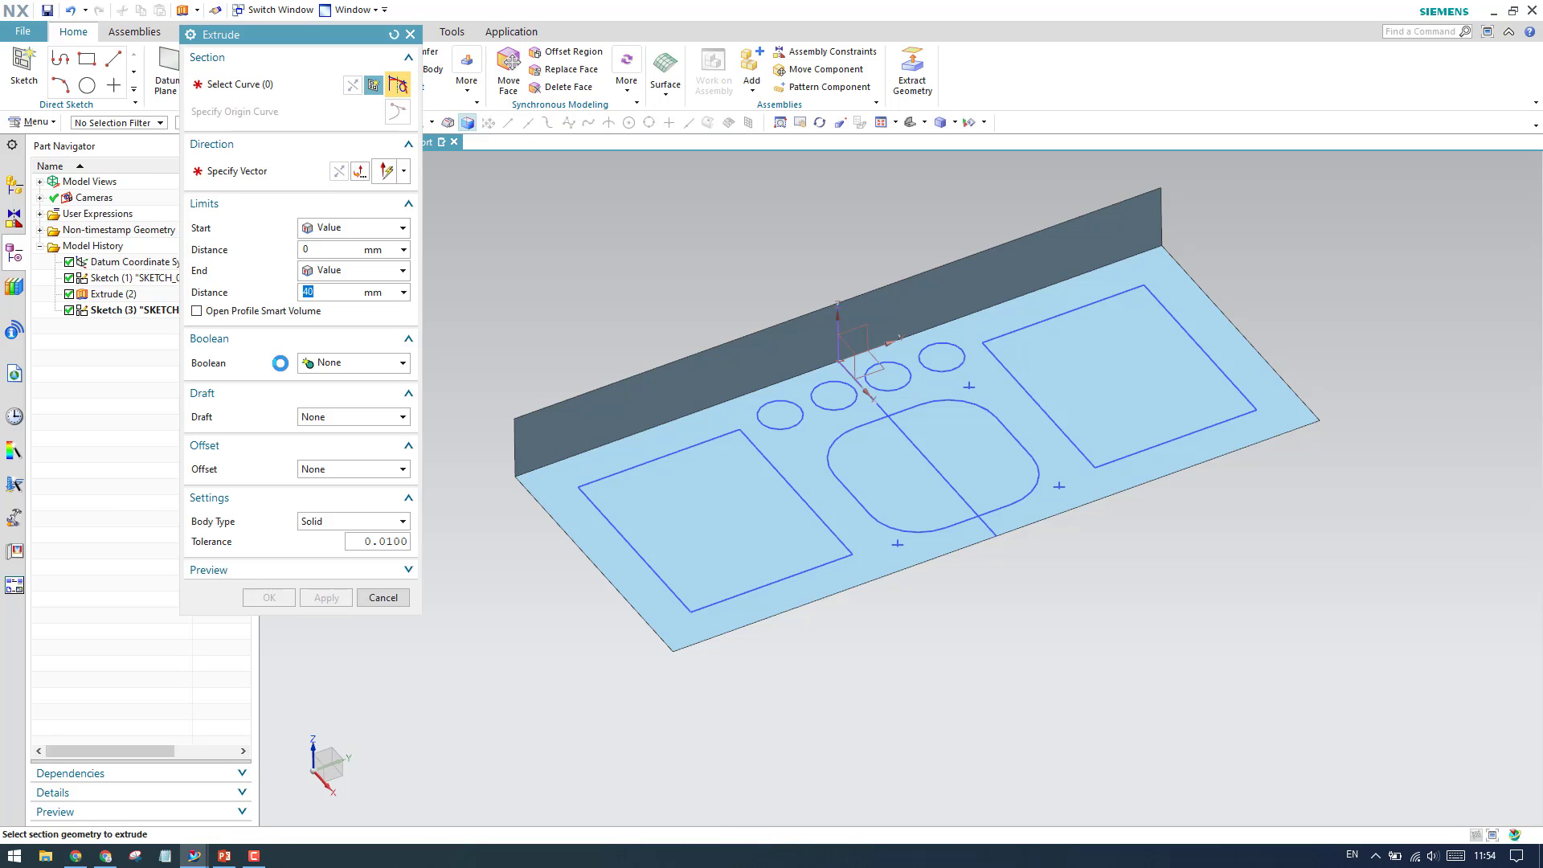
pyautogui.click(536, 125)
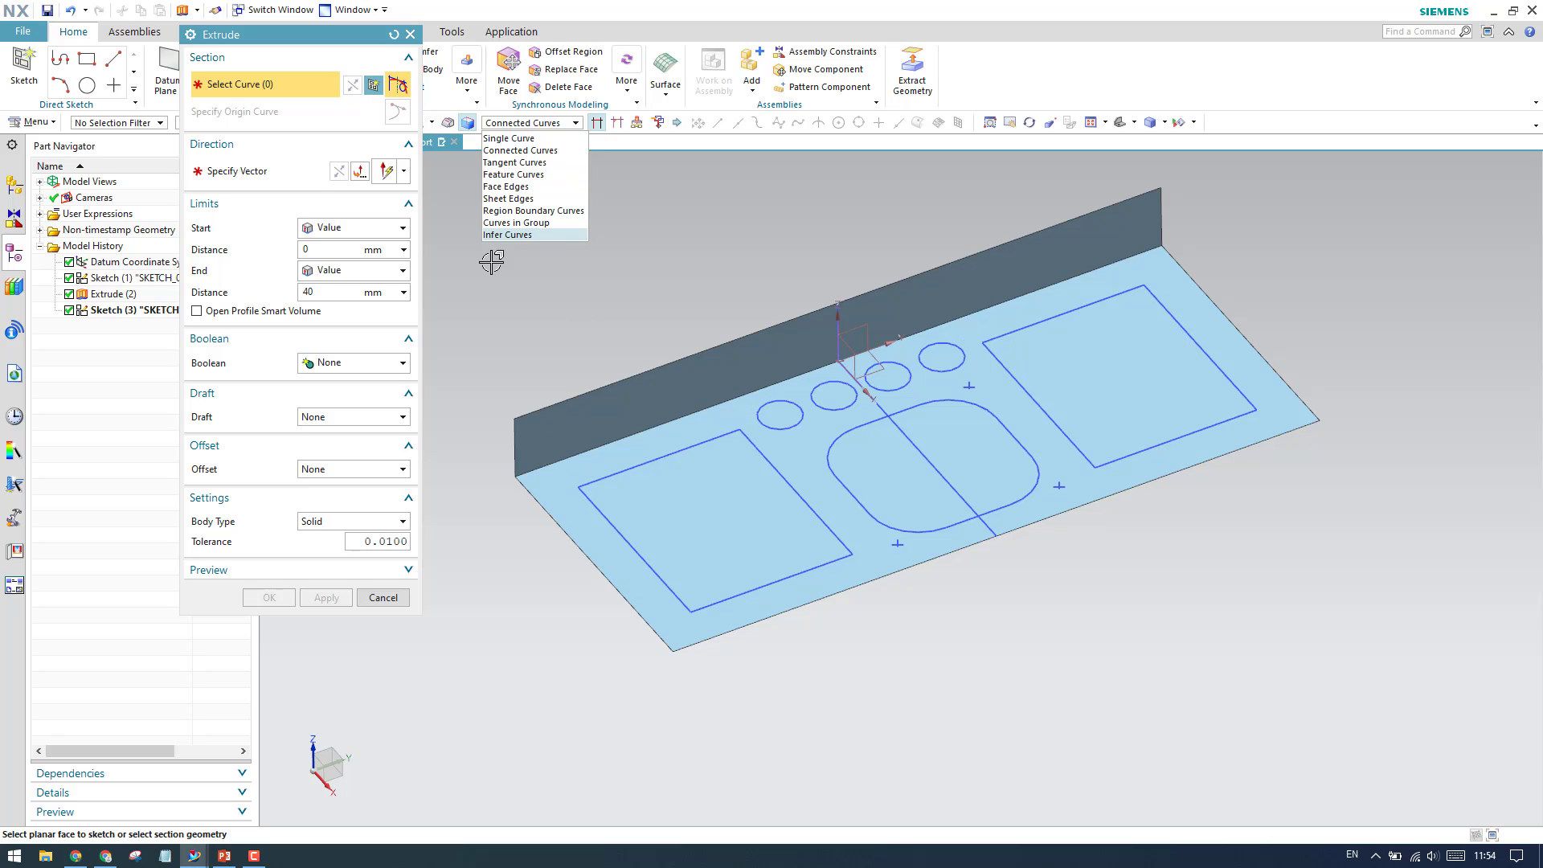
pyautogui.click(519, 150)
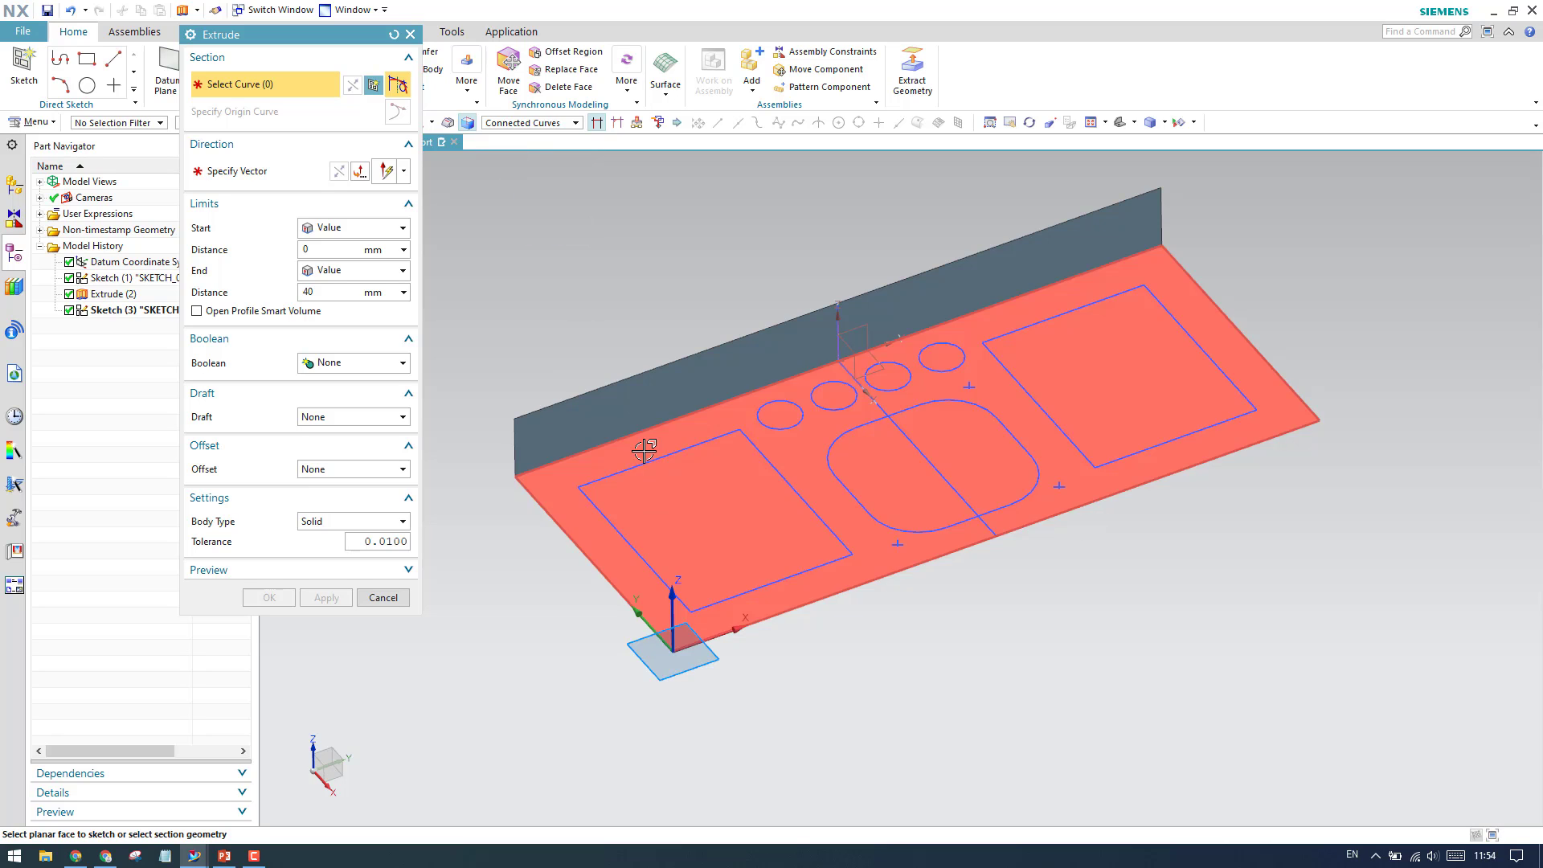
pyautogui.click(648, 459)
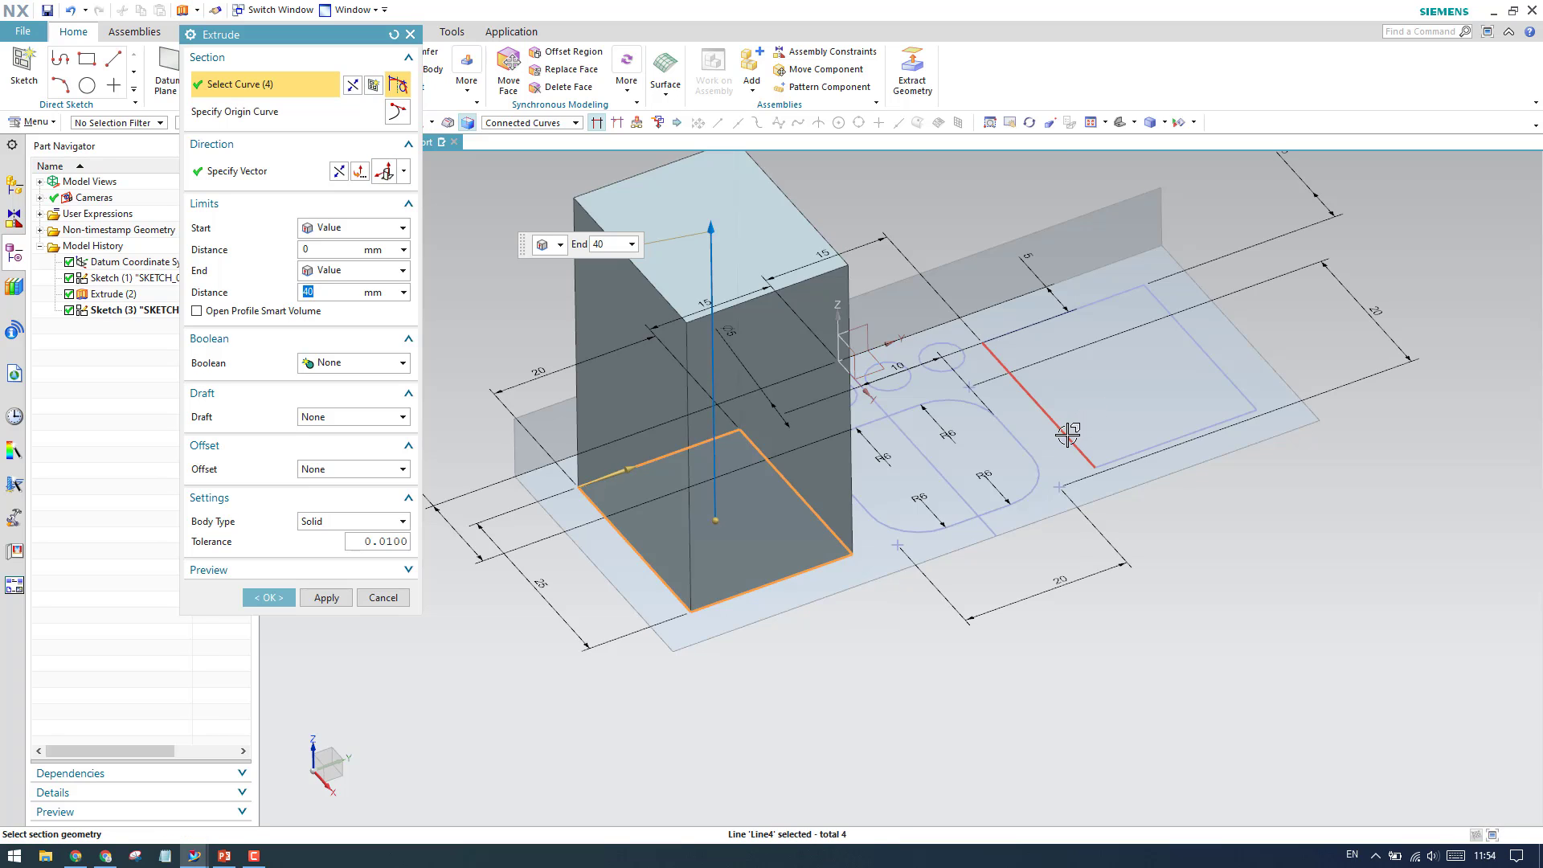
pyautogui.click(1068, 434)
pyautogui.click(338, 171)
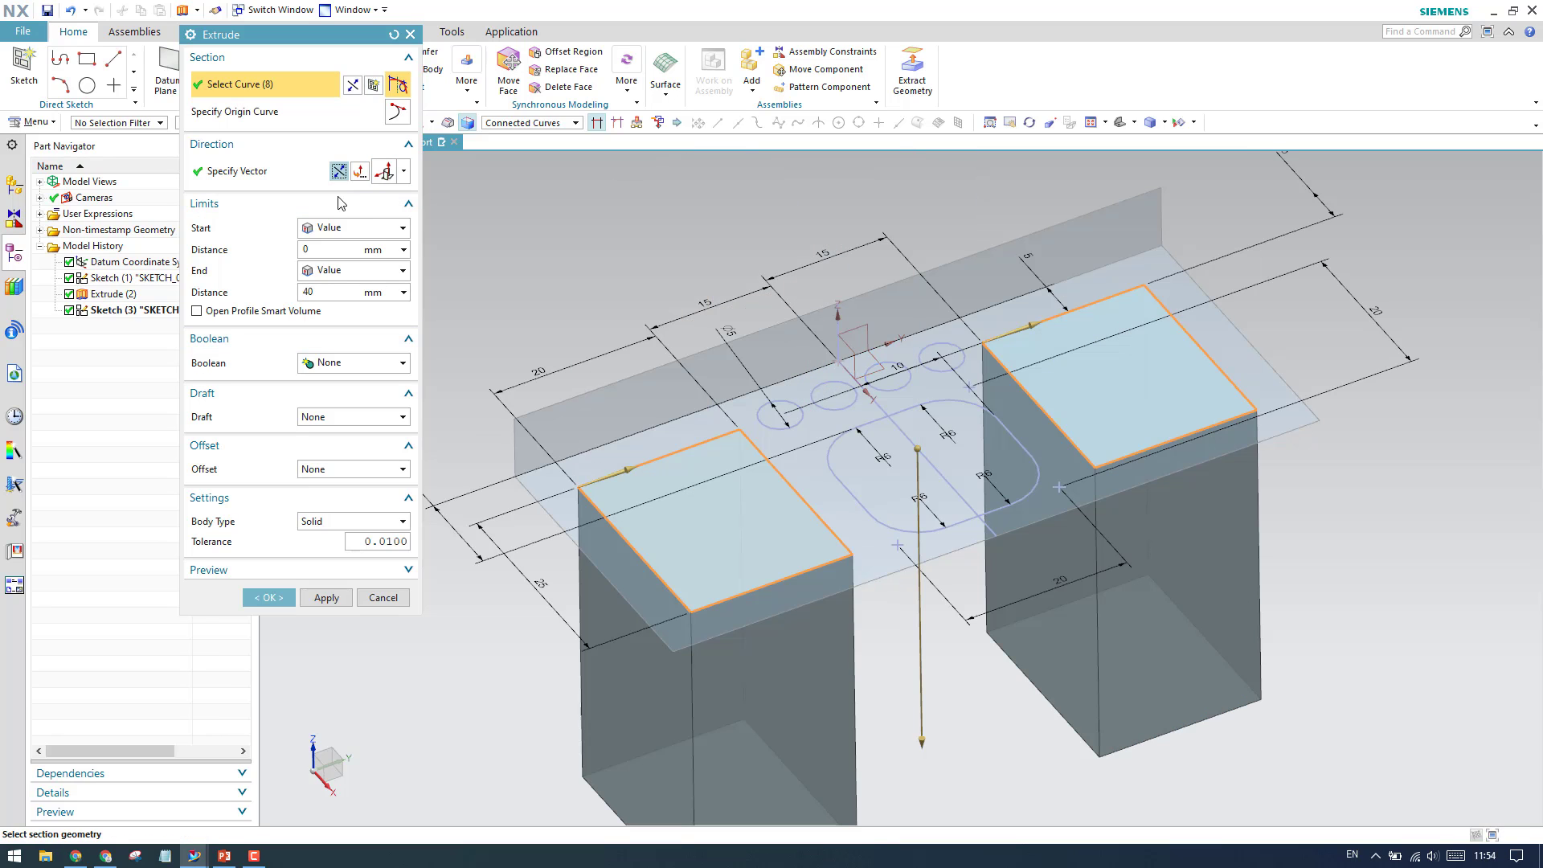
# Step: Make the basin extrusion a sheet body with an end distance of 4 mm
pyautogui.click(334, 522)
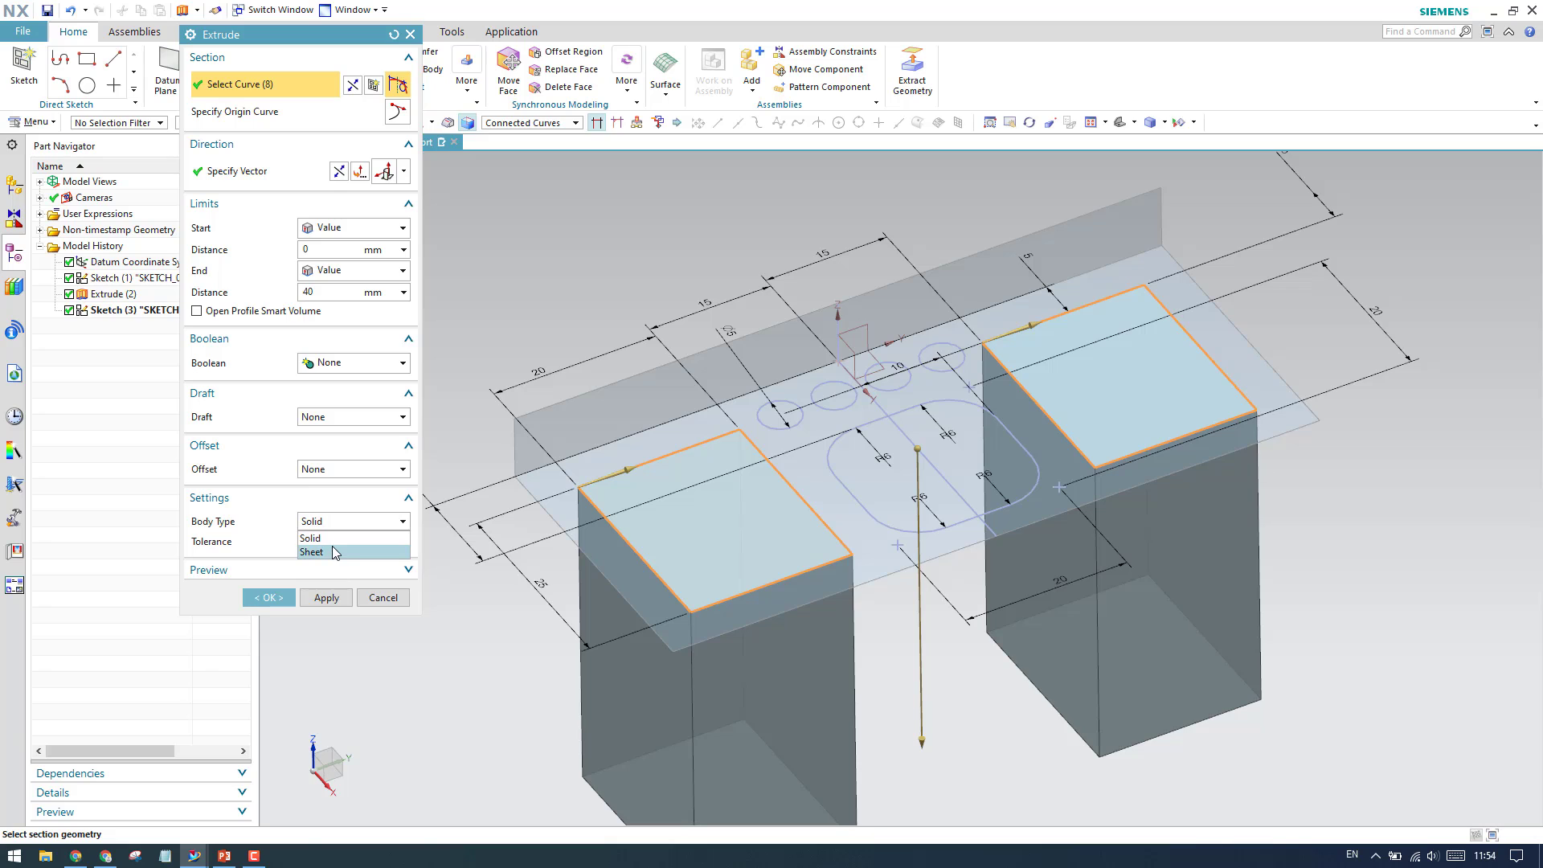
pyautogui.click(335, 552)
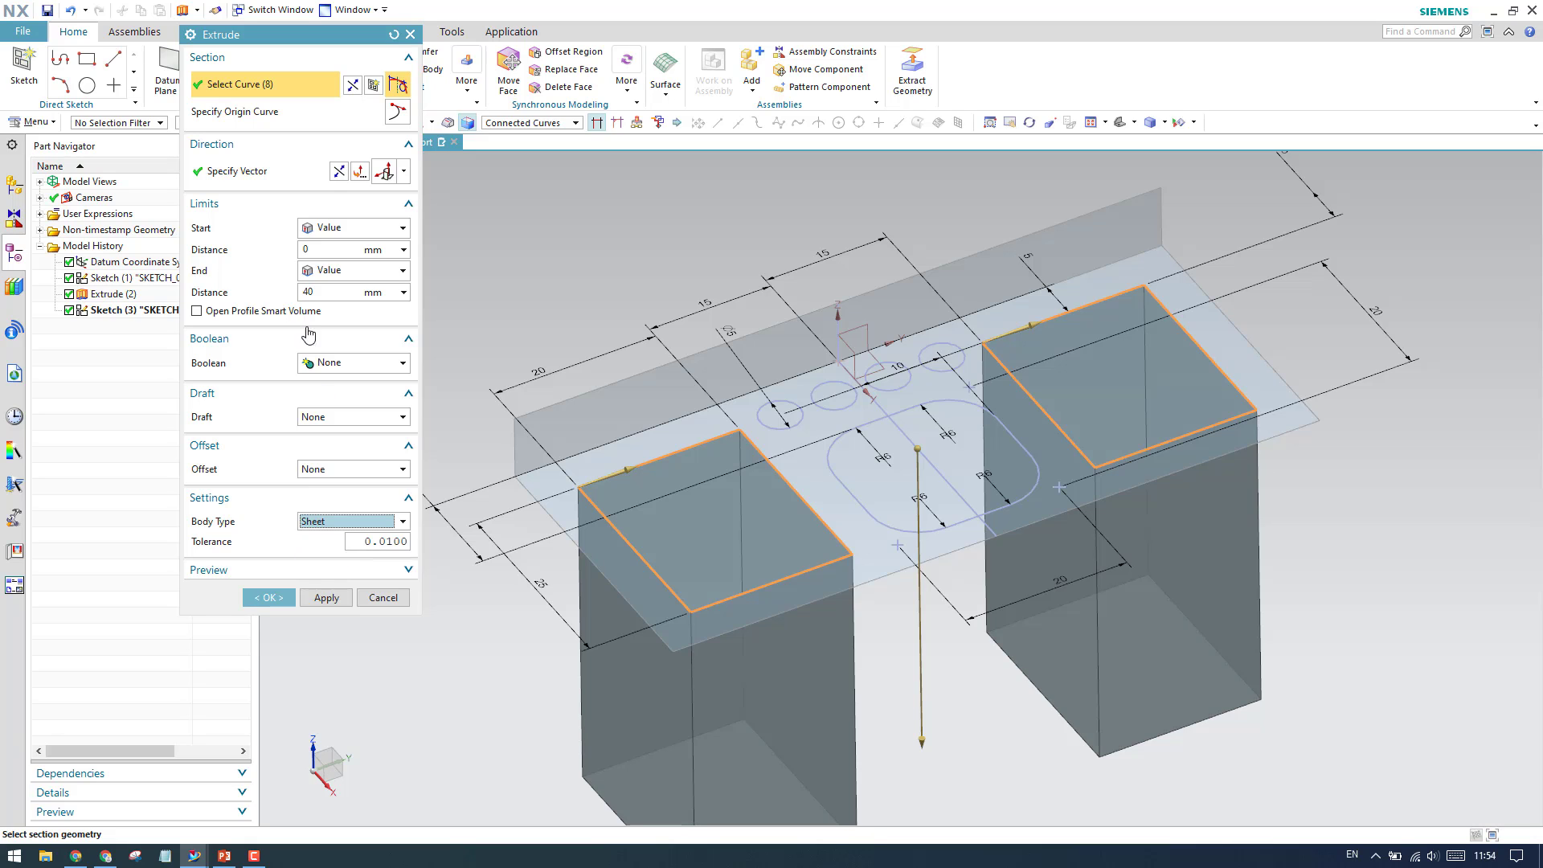
pyautogui.click(328, 292)
pyautogui.write('4')
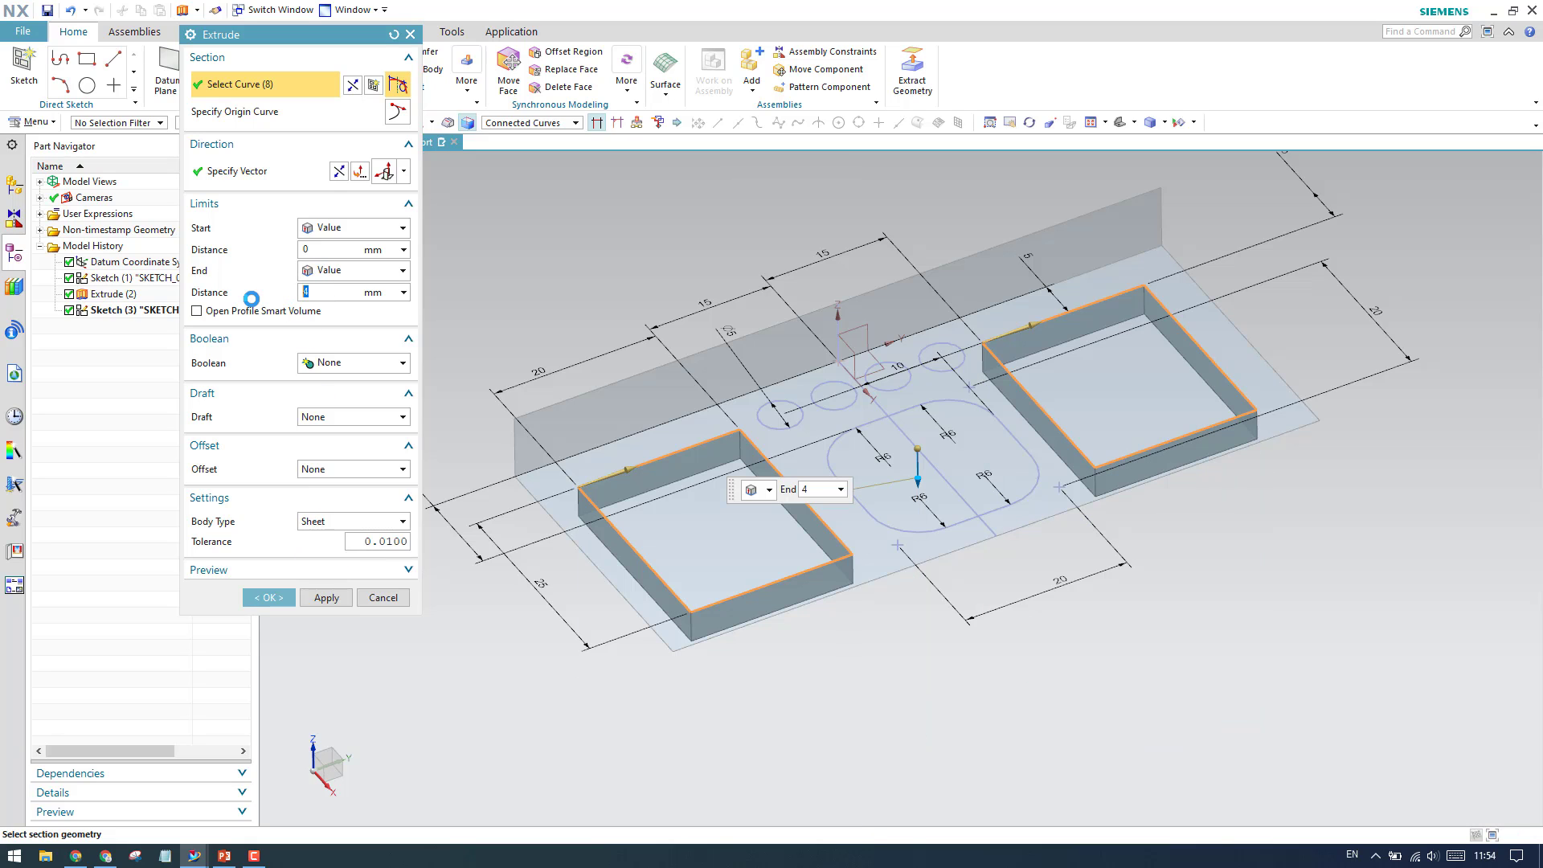
# Step: Add a 3° draft from the start limit to the basin walls and create the extrusion
pyautogui.moveTo(604, 524); pyautogui.dragTo(689, 570, button='middle')
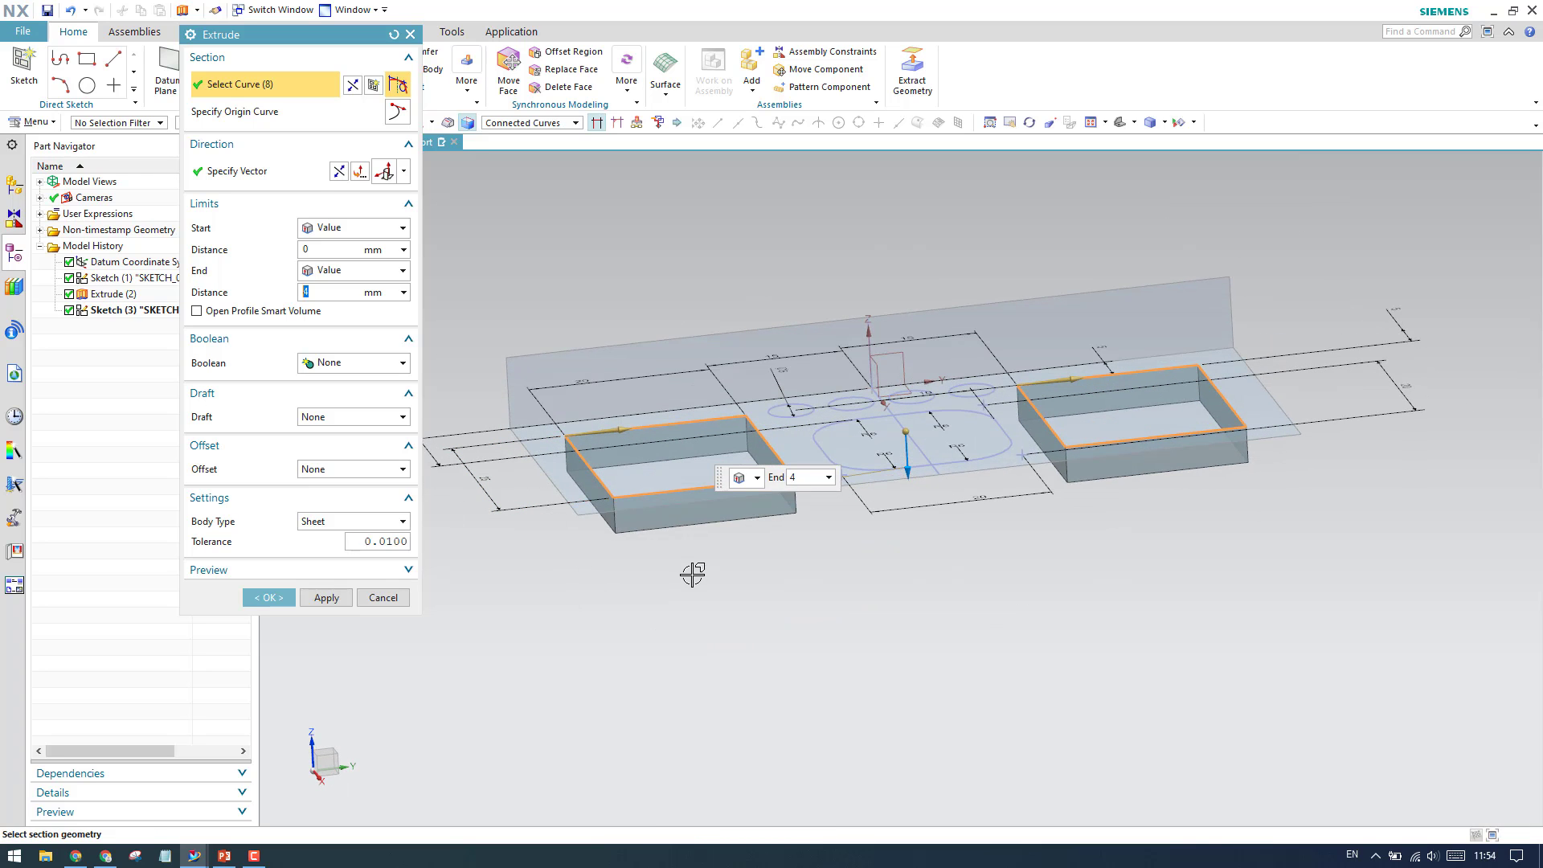
pyautogui.click(335, 417)
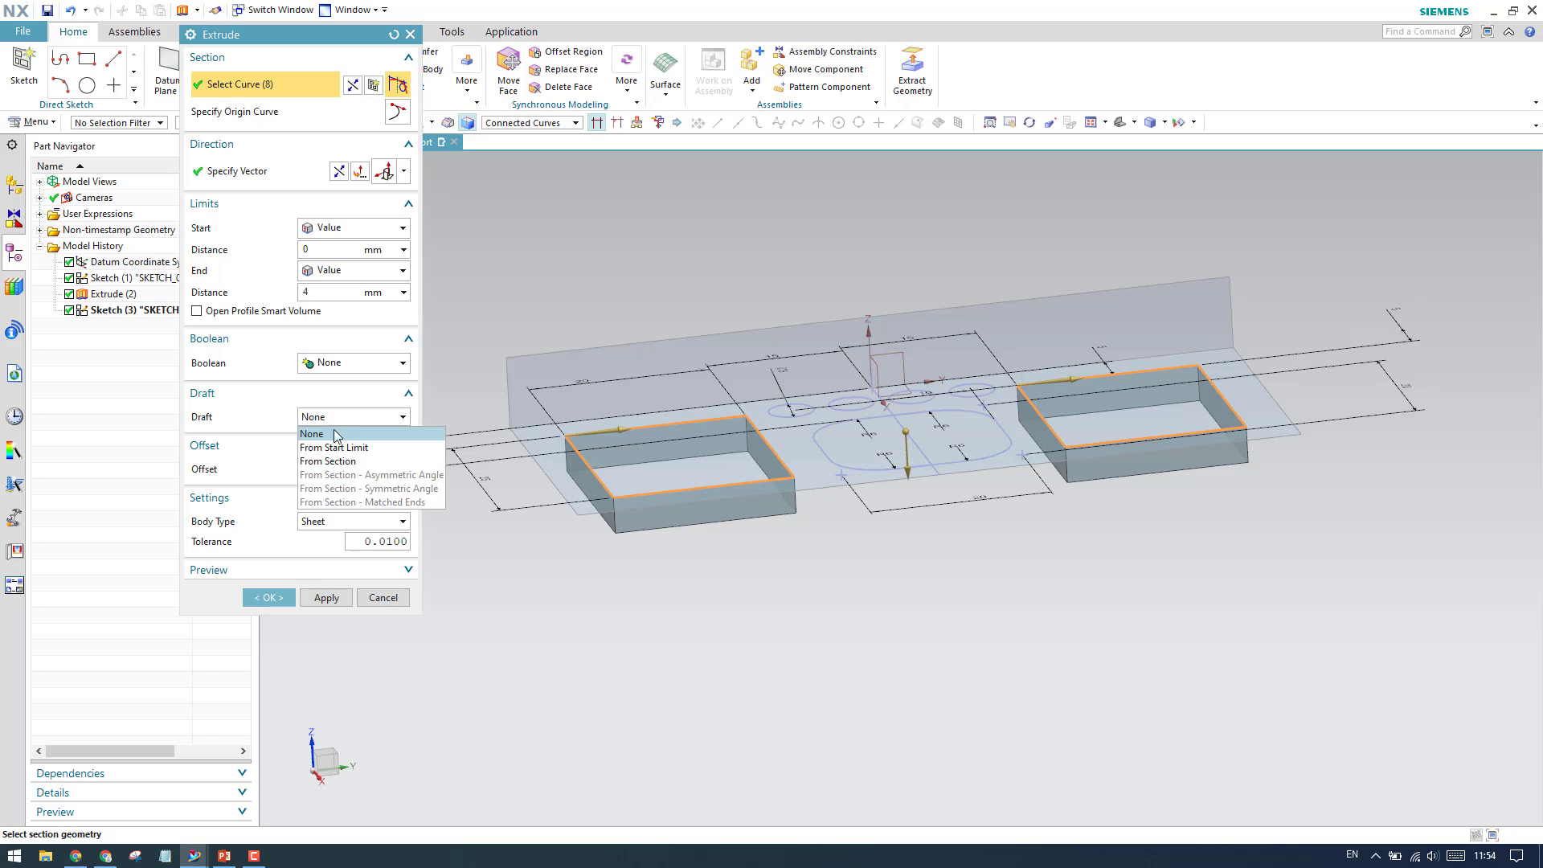
pyautogui.click(338, 448)
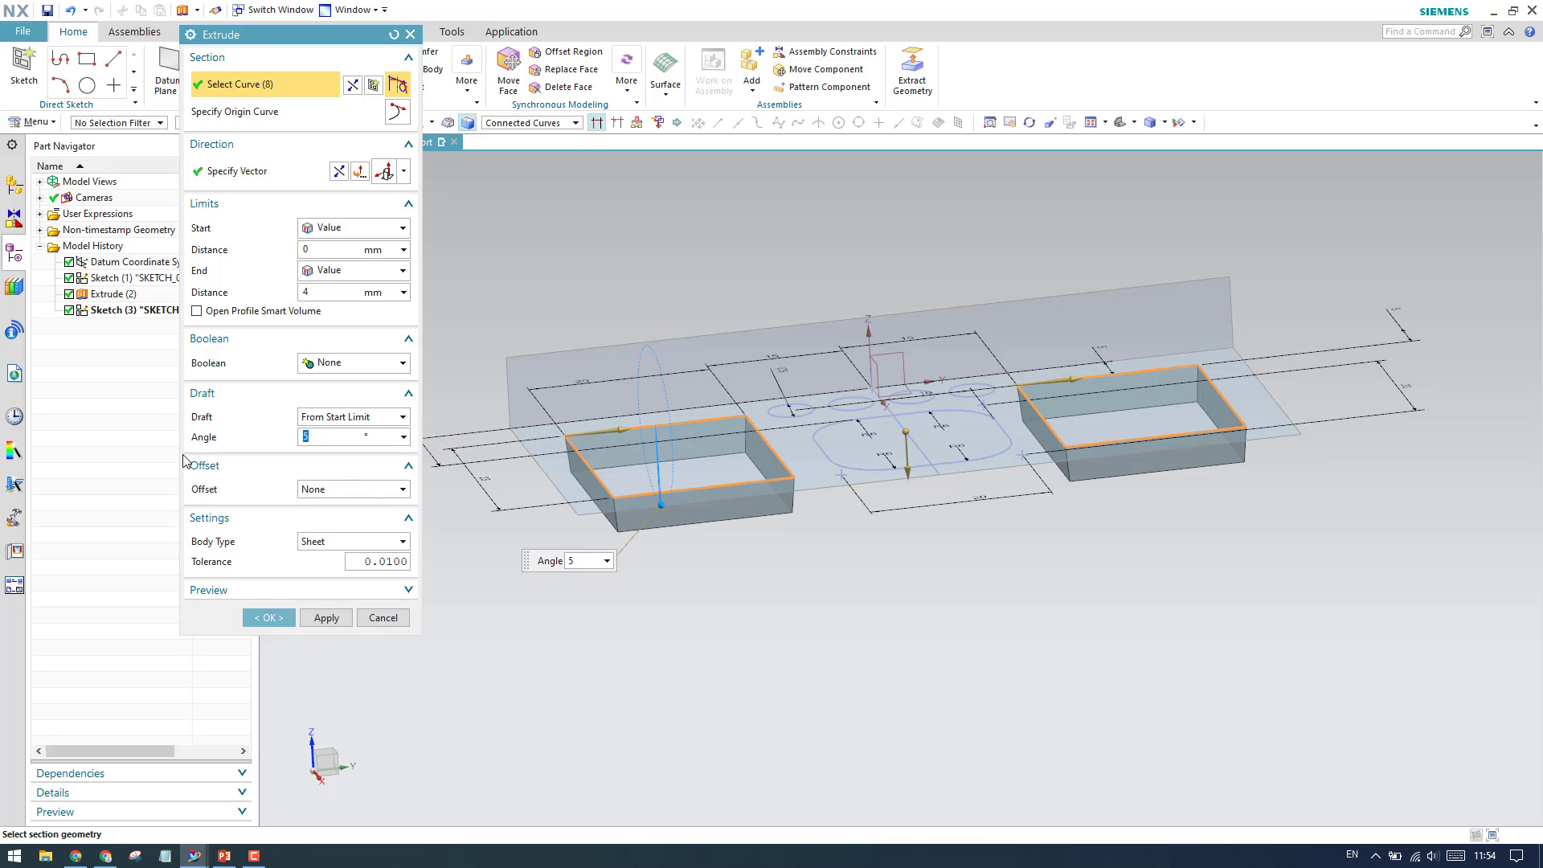
pyautogui.press('Return')
pyautogui.click(270, 619)
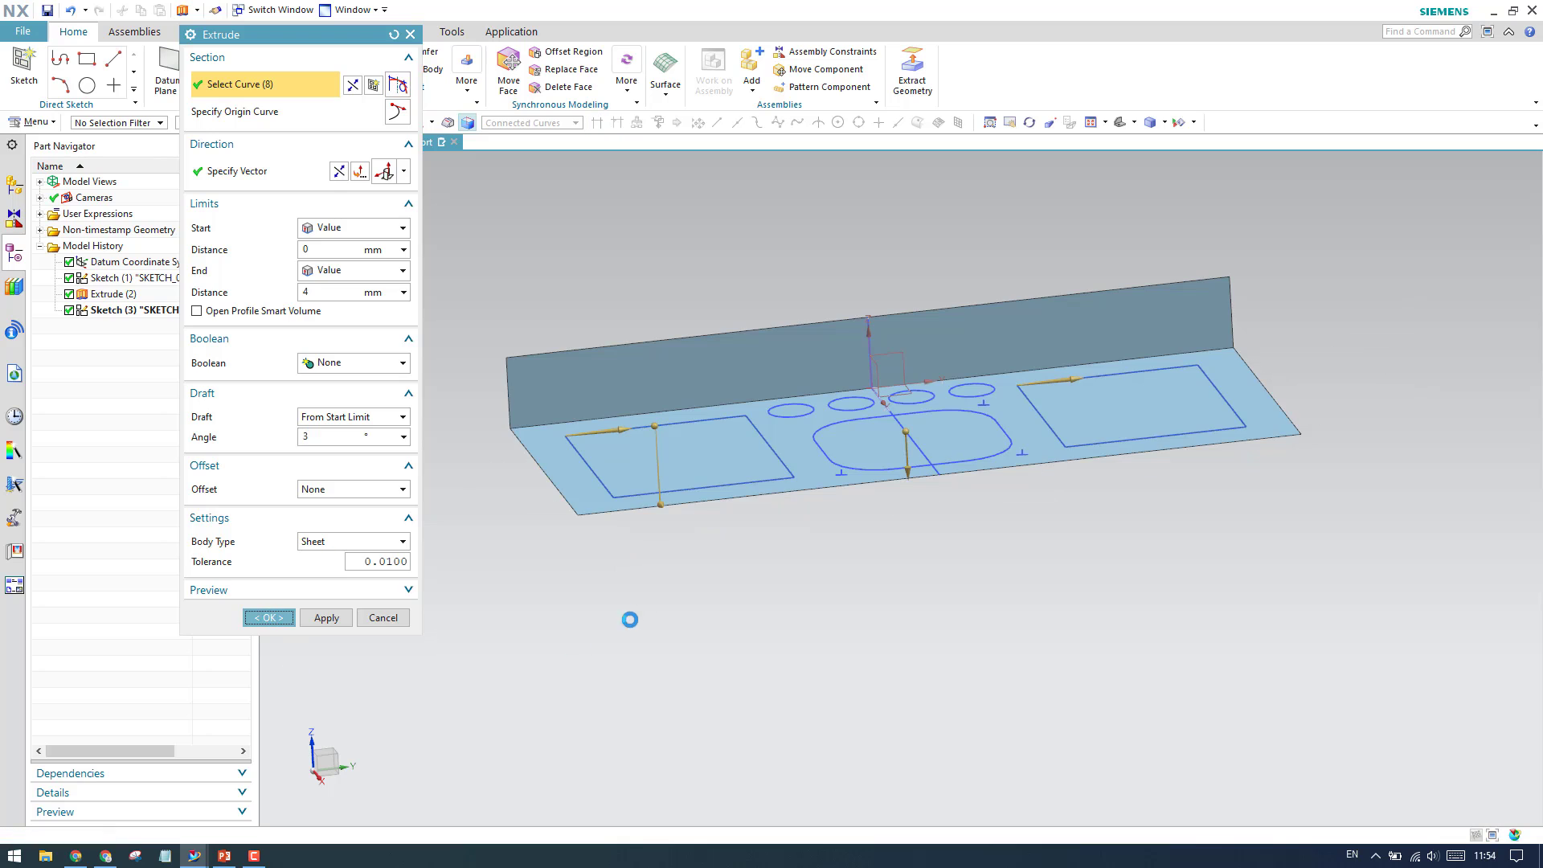
# Step: Start a sheet-body extrusion of the central rounded rectangle using connected curves and reverse its direction to point below the sheet
pyautogui.moveTo(709, 552); pyautogui.dragTo(699, 458, button='middle')
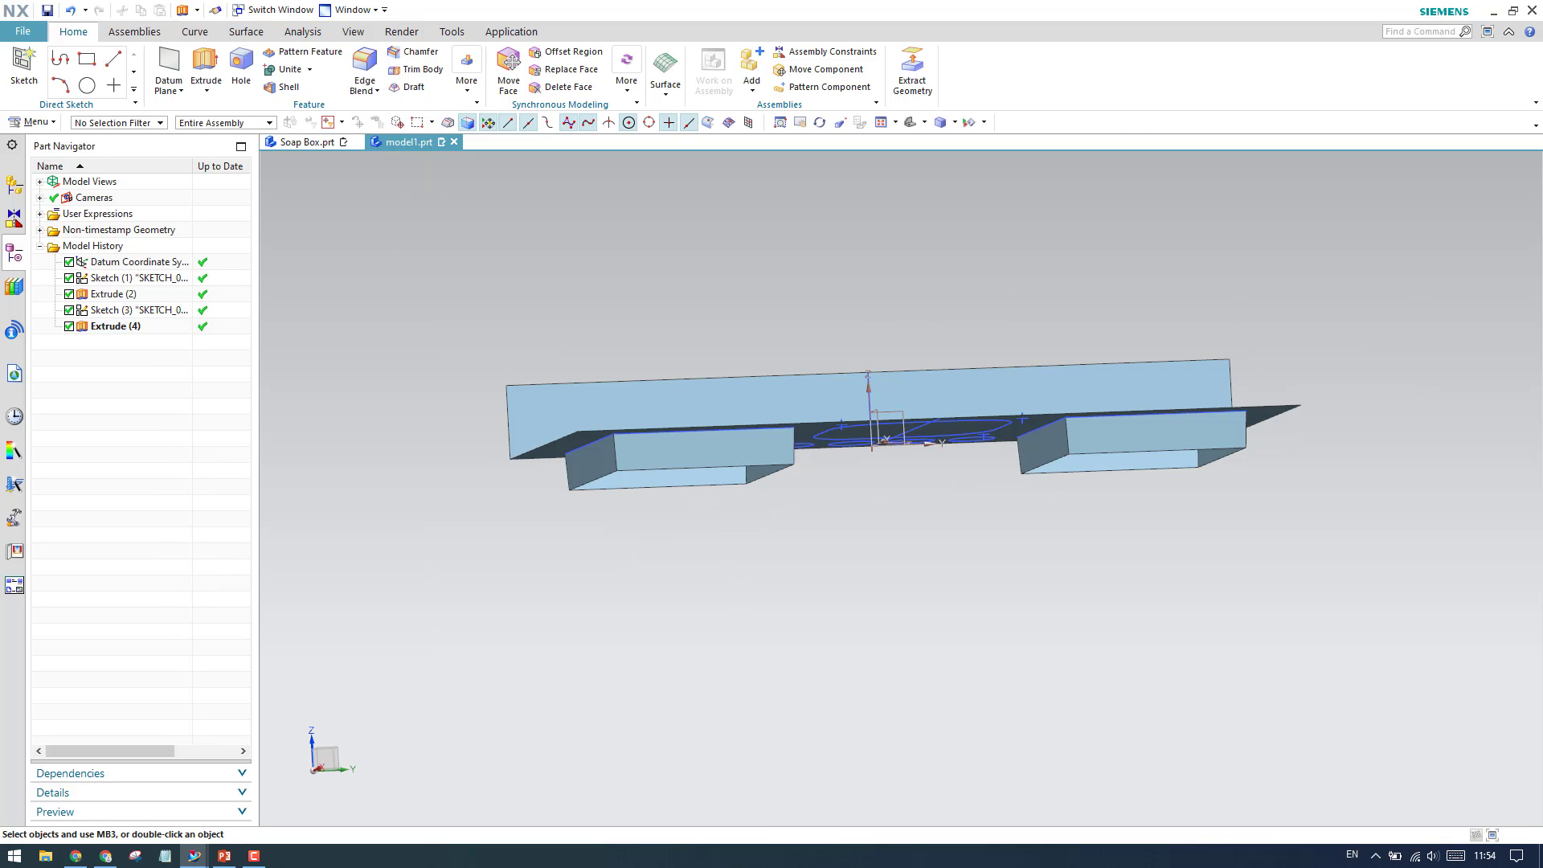
pyautogui.moveTo(700, 625); pyautogui.dragTo(861, 482, button='middle')
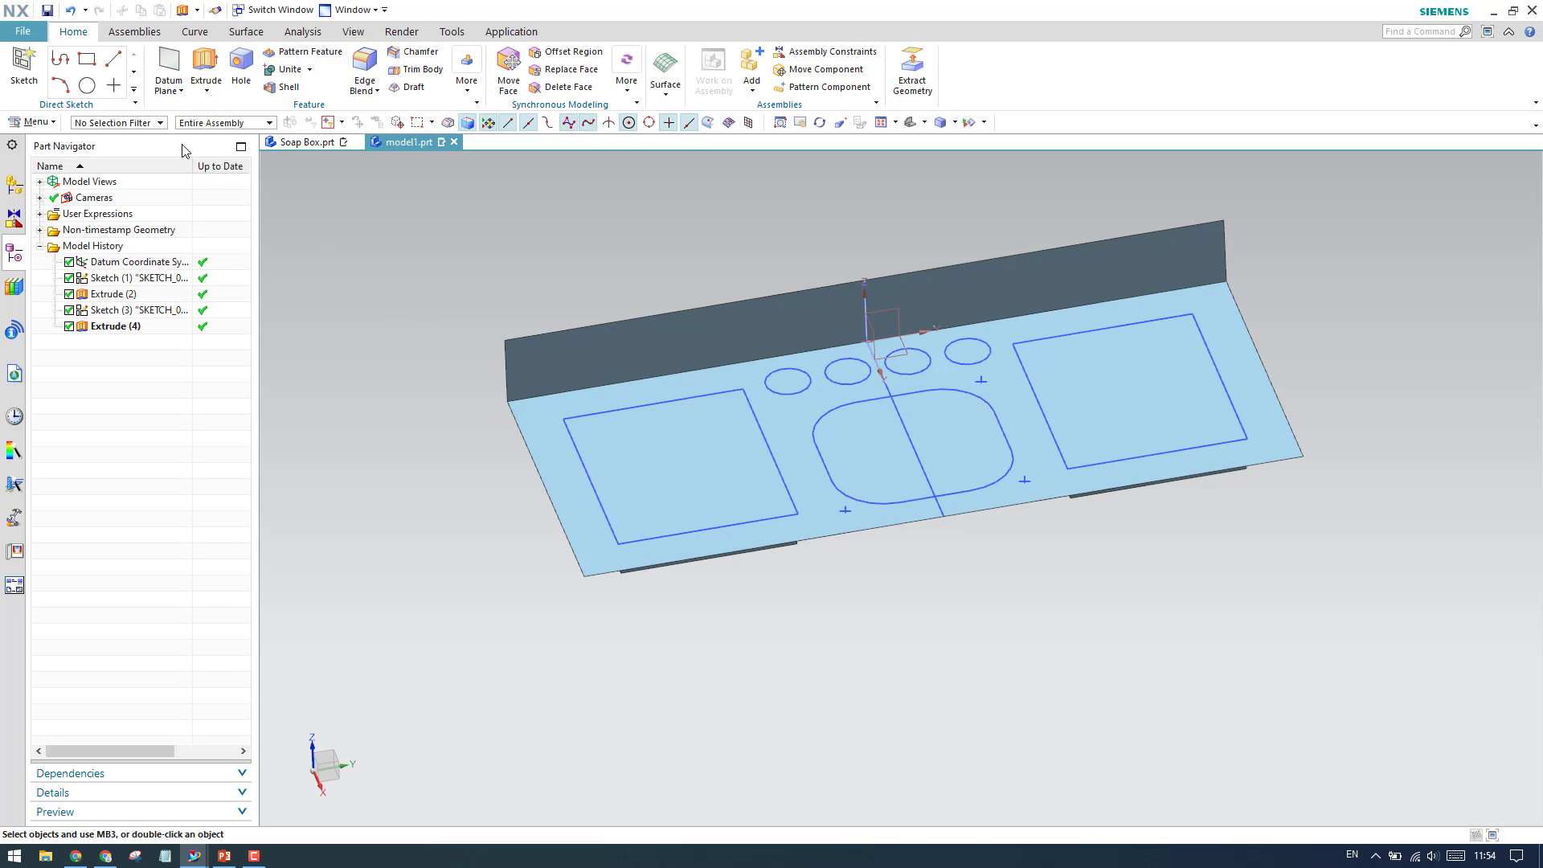
pyautogui.click(206, 64)
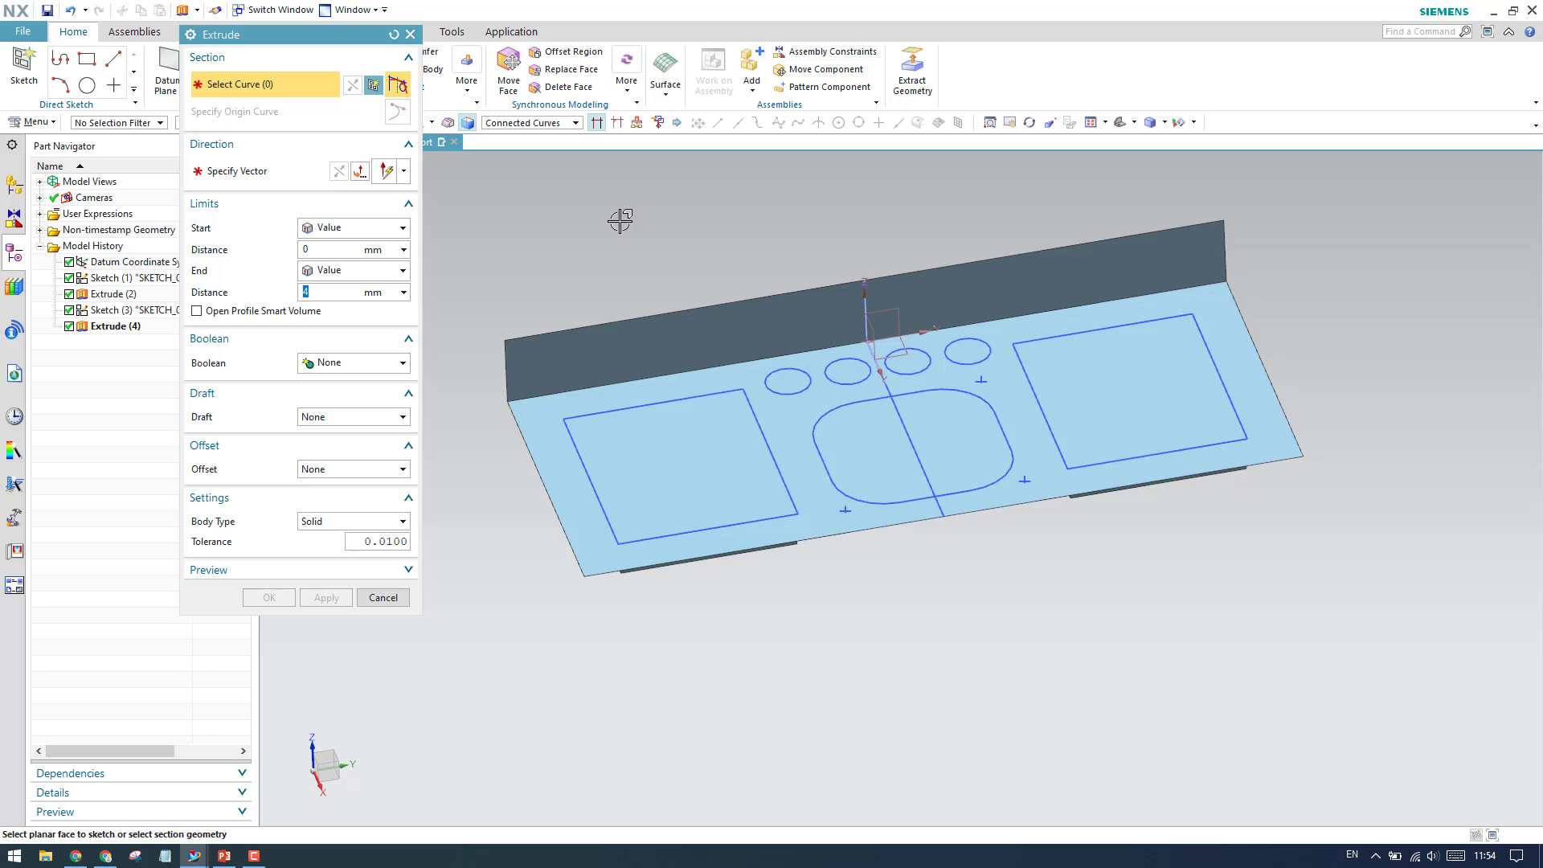
pyautogui.click(842, 494)
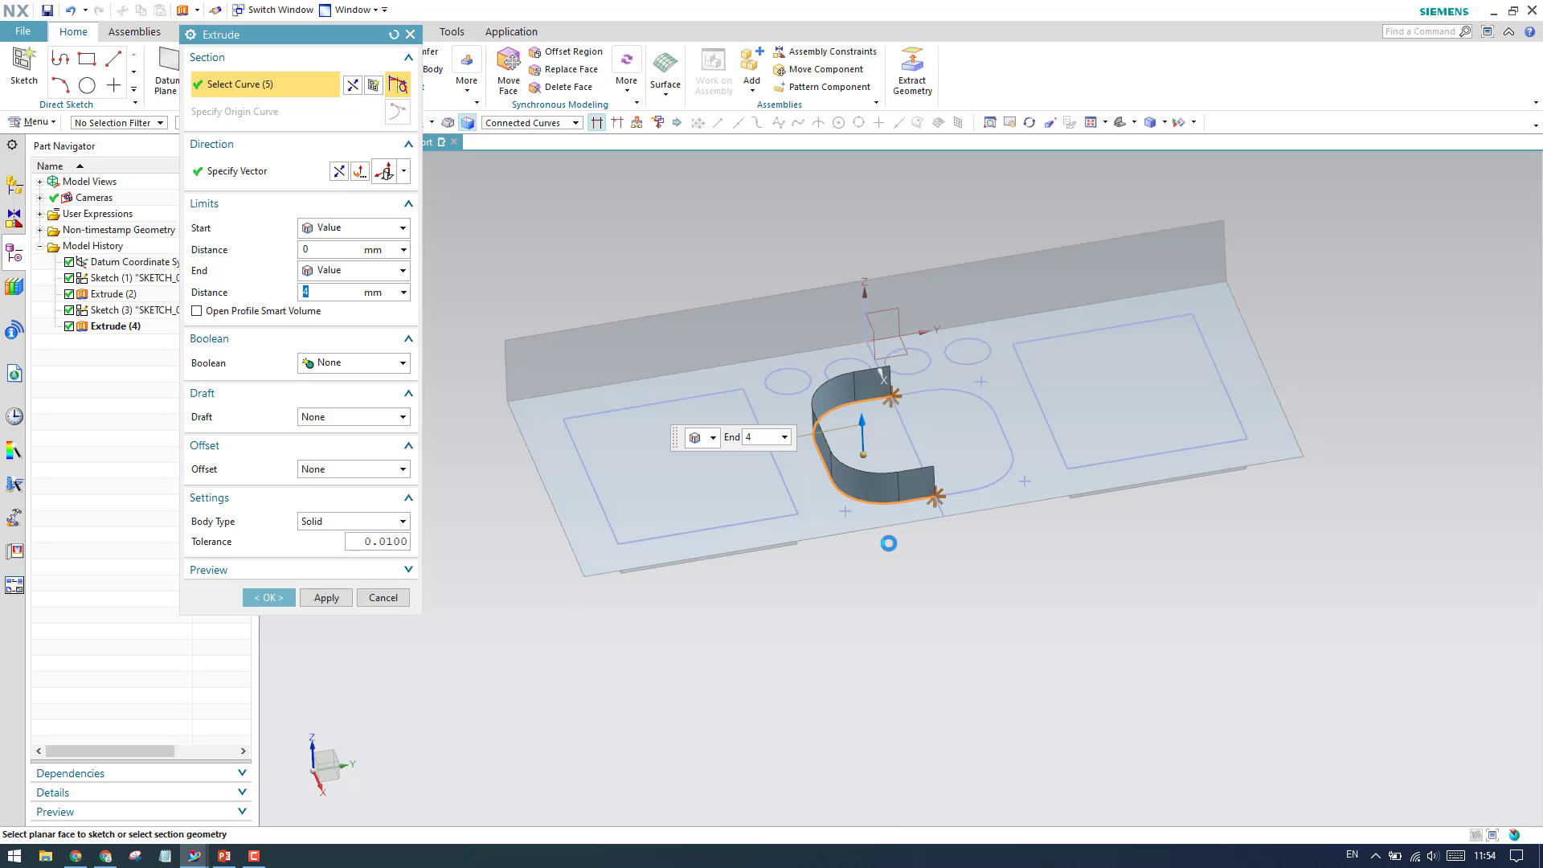
pyautogui.click(956, 498)
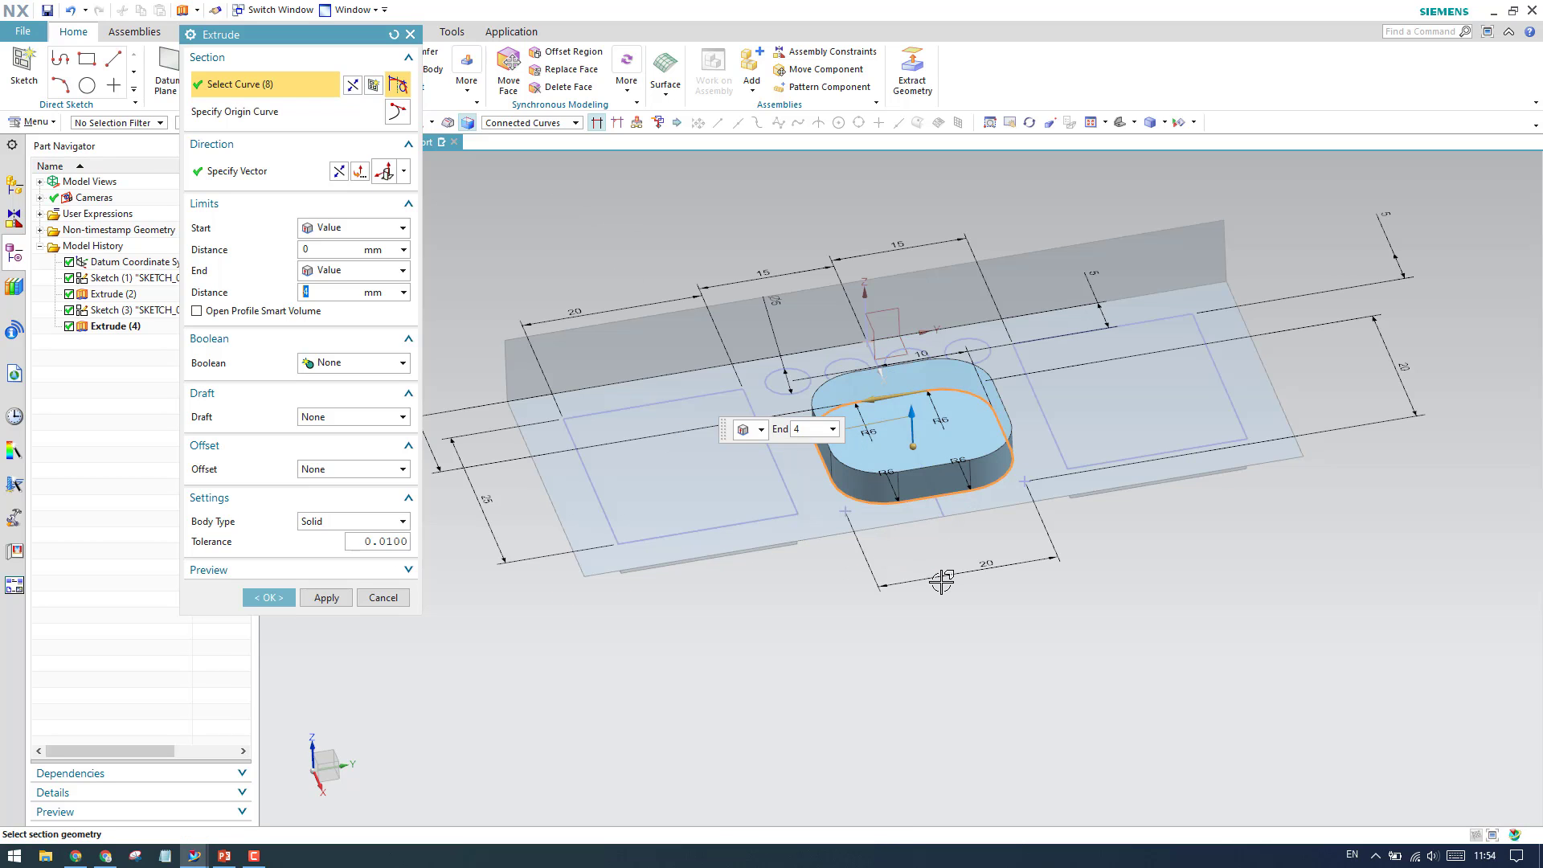
pyautogui.click(346, 521)
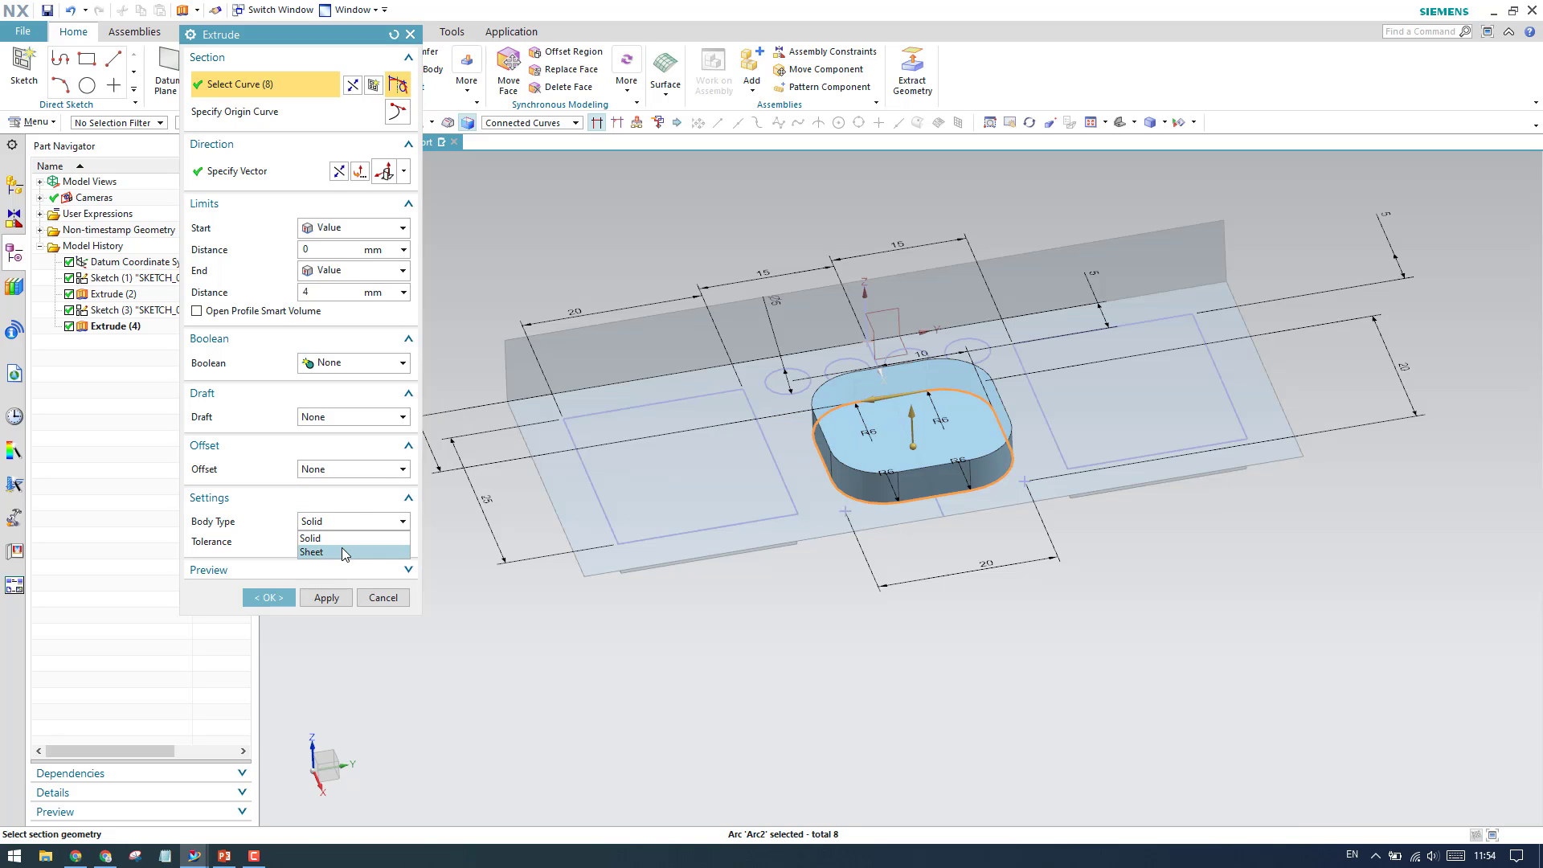
pyautogui.click(341, 547)
pyautogui.click(339, 172)
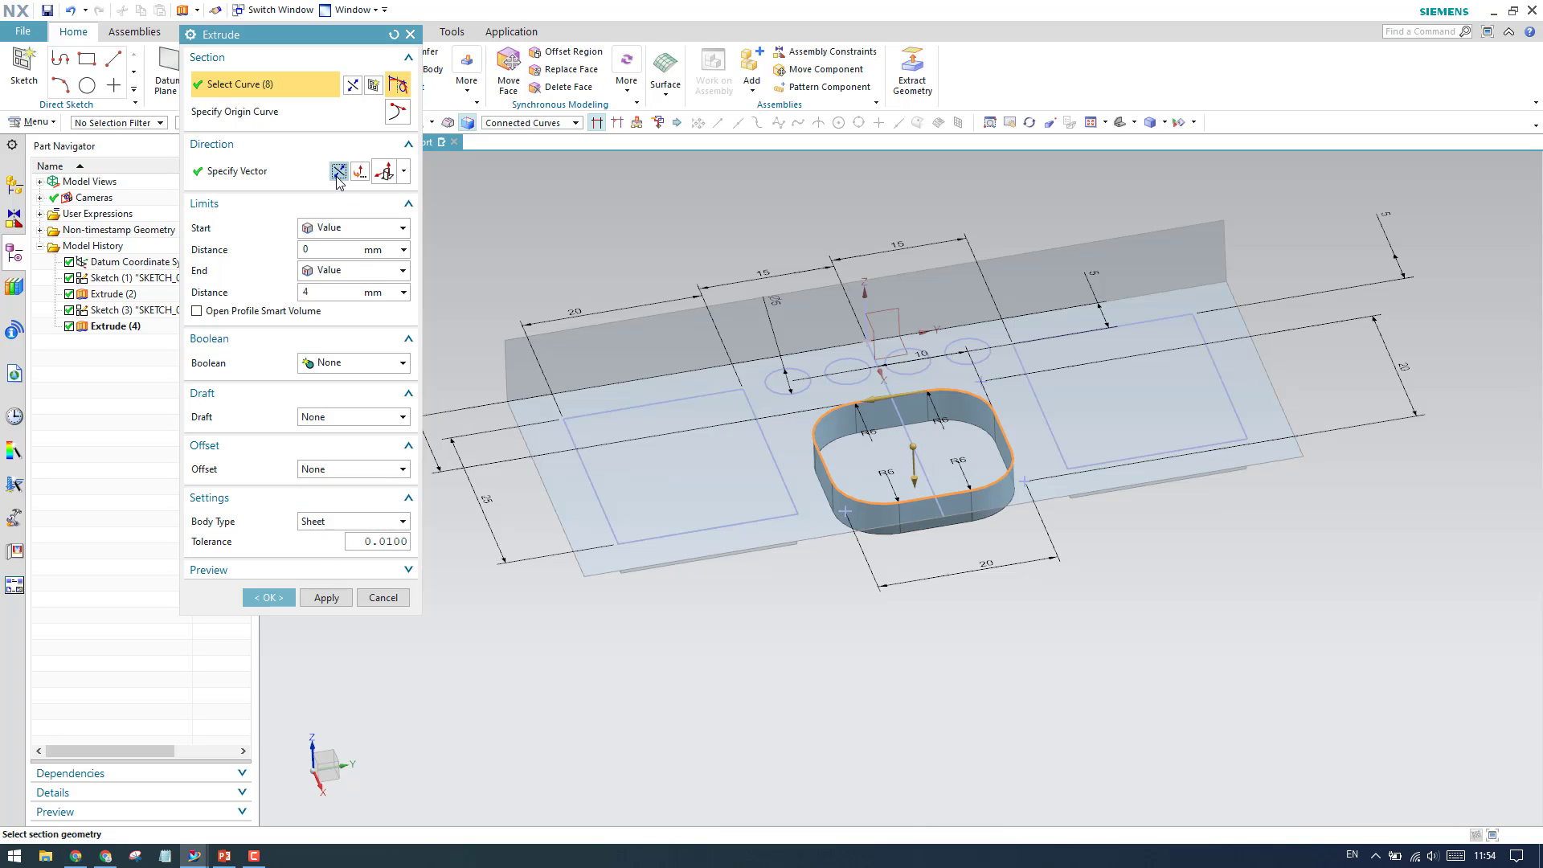
# Step: Set the central basin's end distance to 19 mm, add a 5° draft from the start limit and create the extrusion
pyautogui.doubleClick(320, 295)
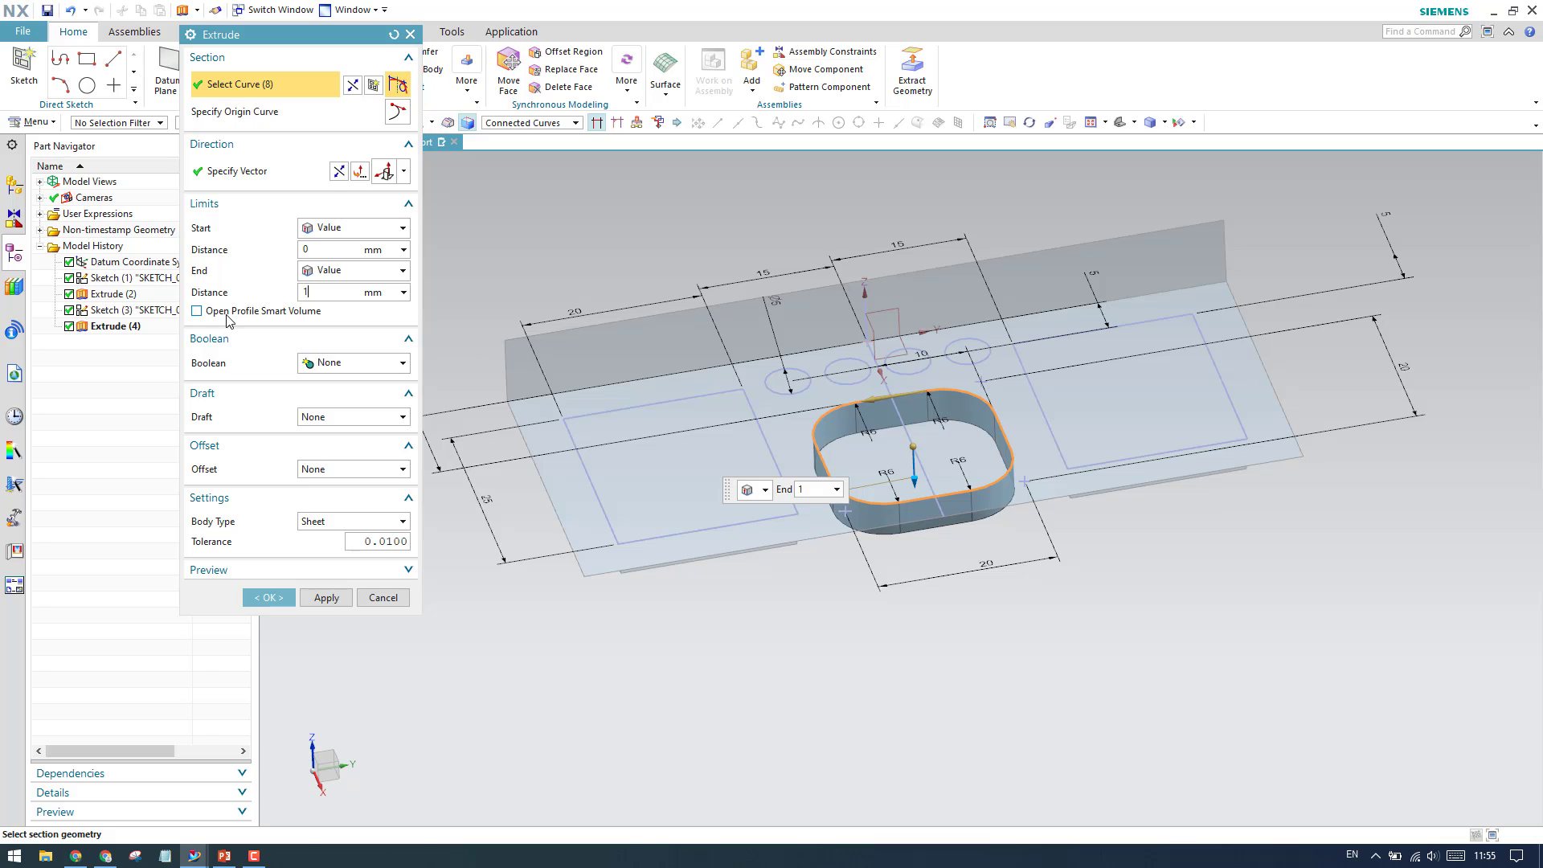
pyautogui.write('19')
pyautogui.press('Return')
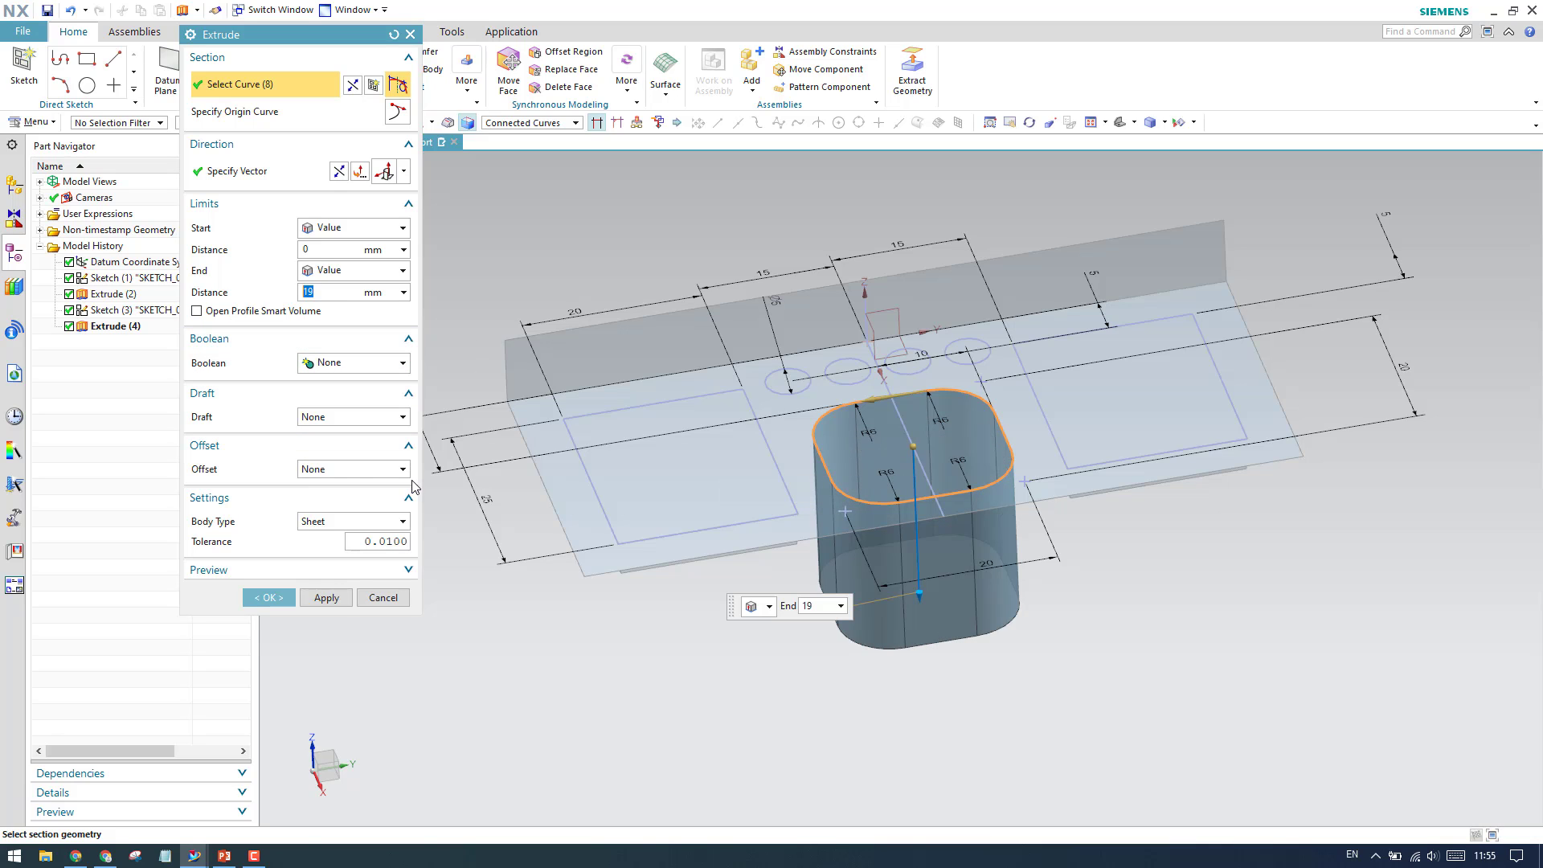
pyautogui.click(324, 418)
pyautogui.click(317, 438)
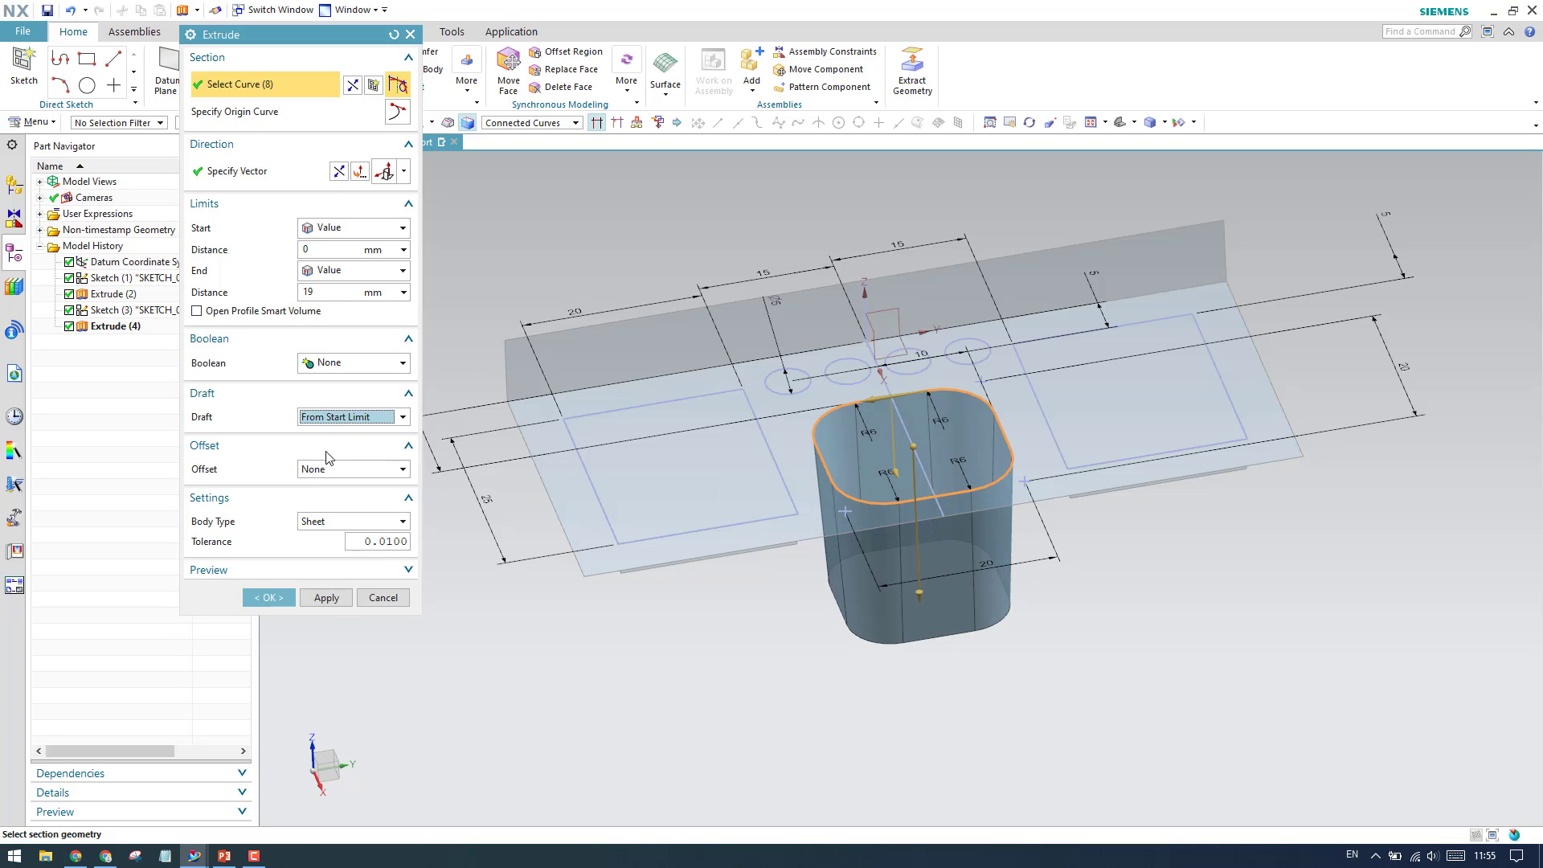
pyautogui.write('3')
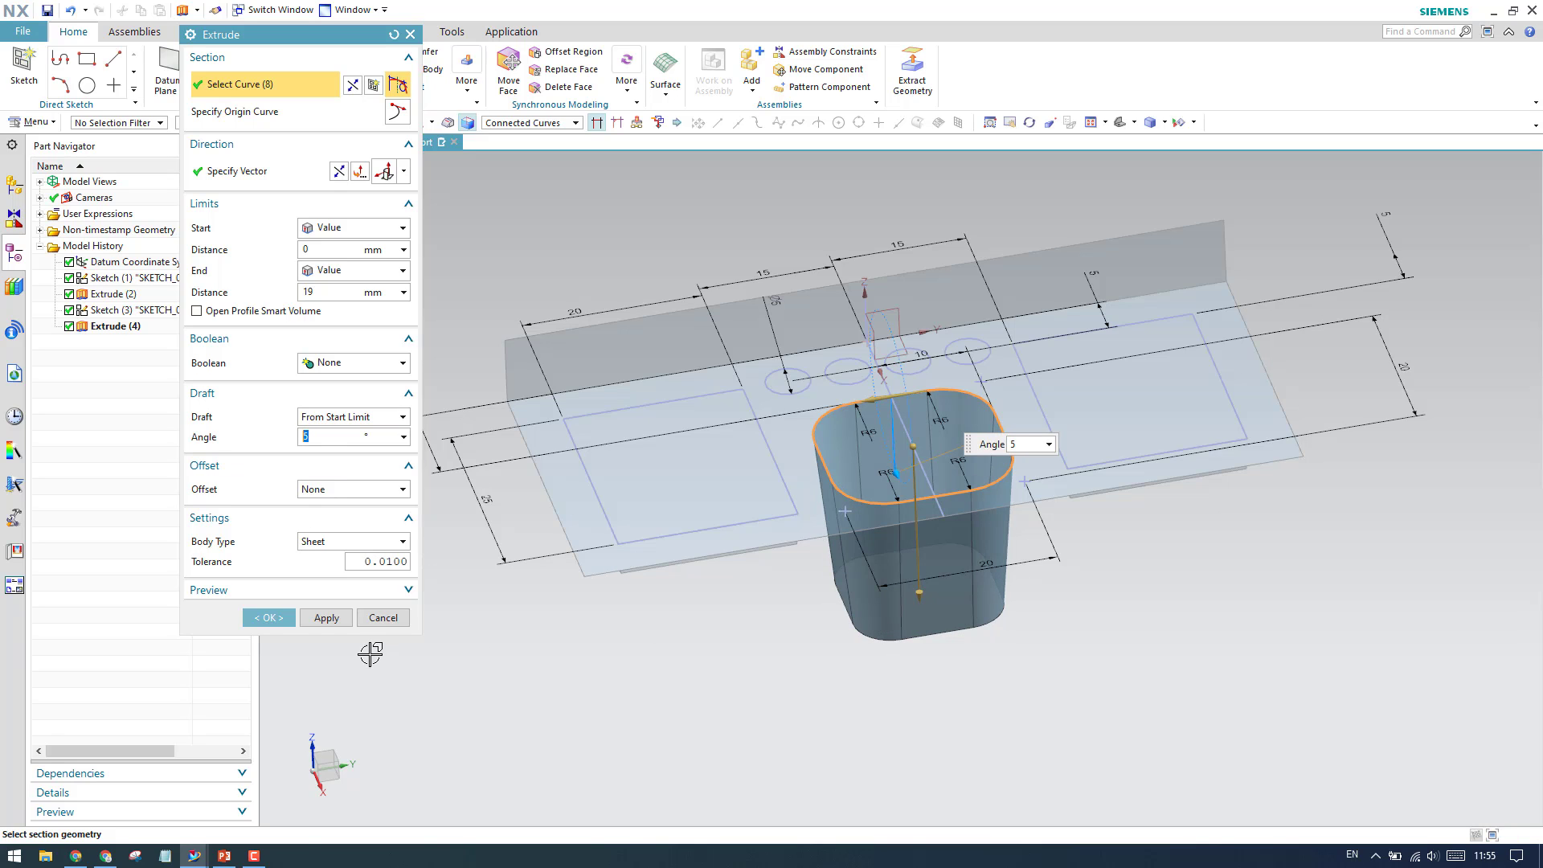
pyautogui.click(268, 618)
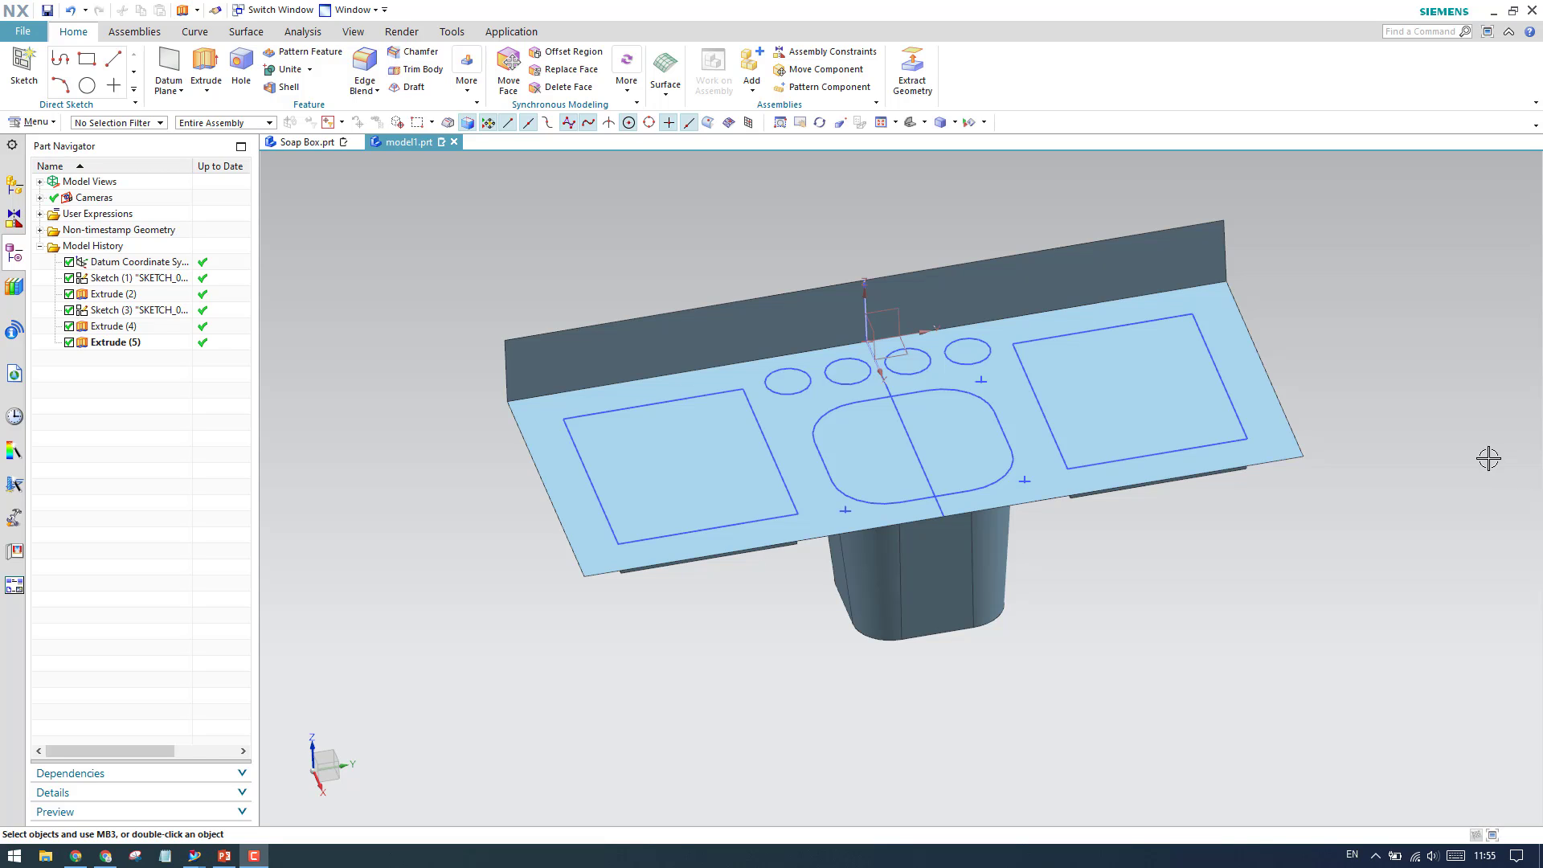
# Step: Trim the L-shaped sheet with Trim Sheet, using the wall faces of all three basins as boundaries and keeping the outer region
pyautogui.scroll(3, 796, 494)
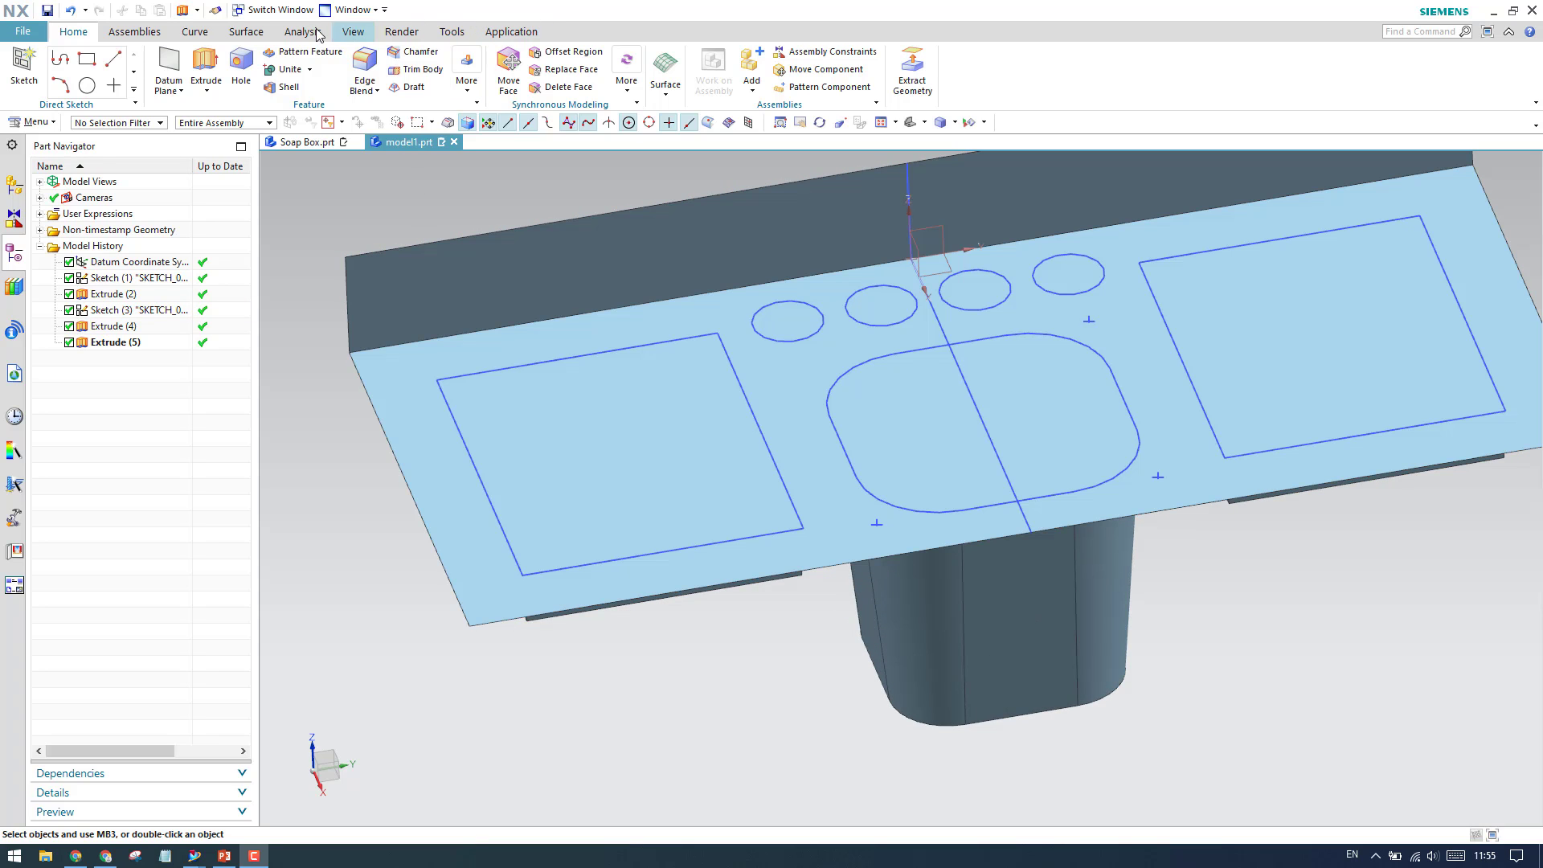
pyautogui.click(245, 36)
pyautogui.click(589, 58)
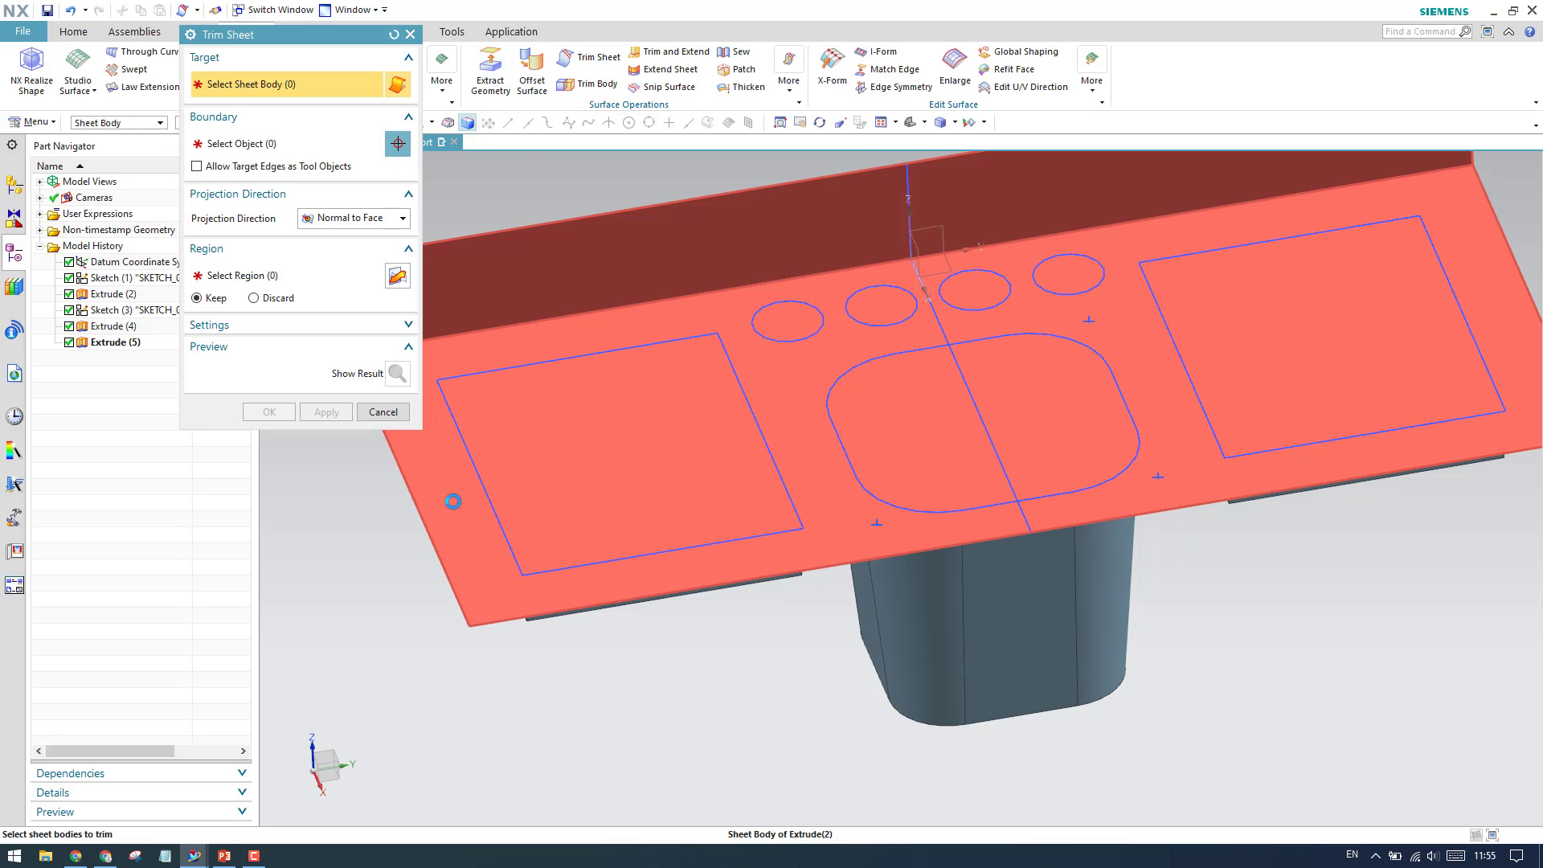
pyautogui.click(453, 501)
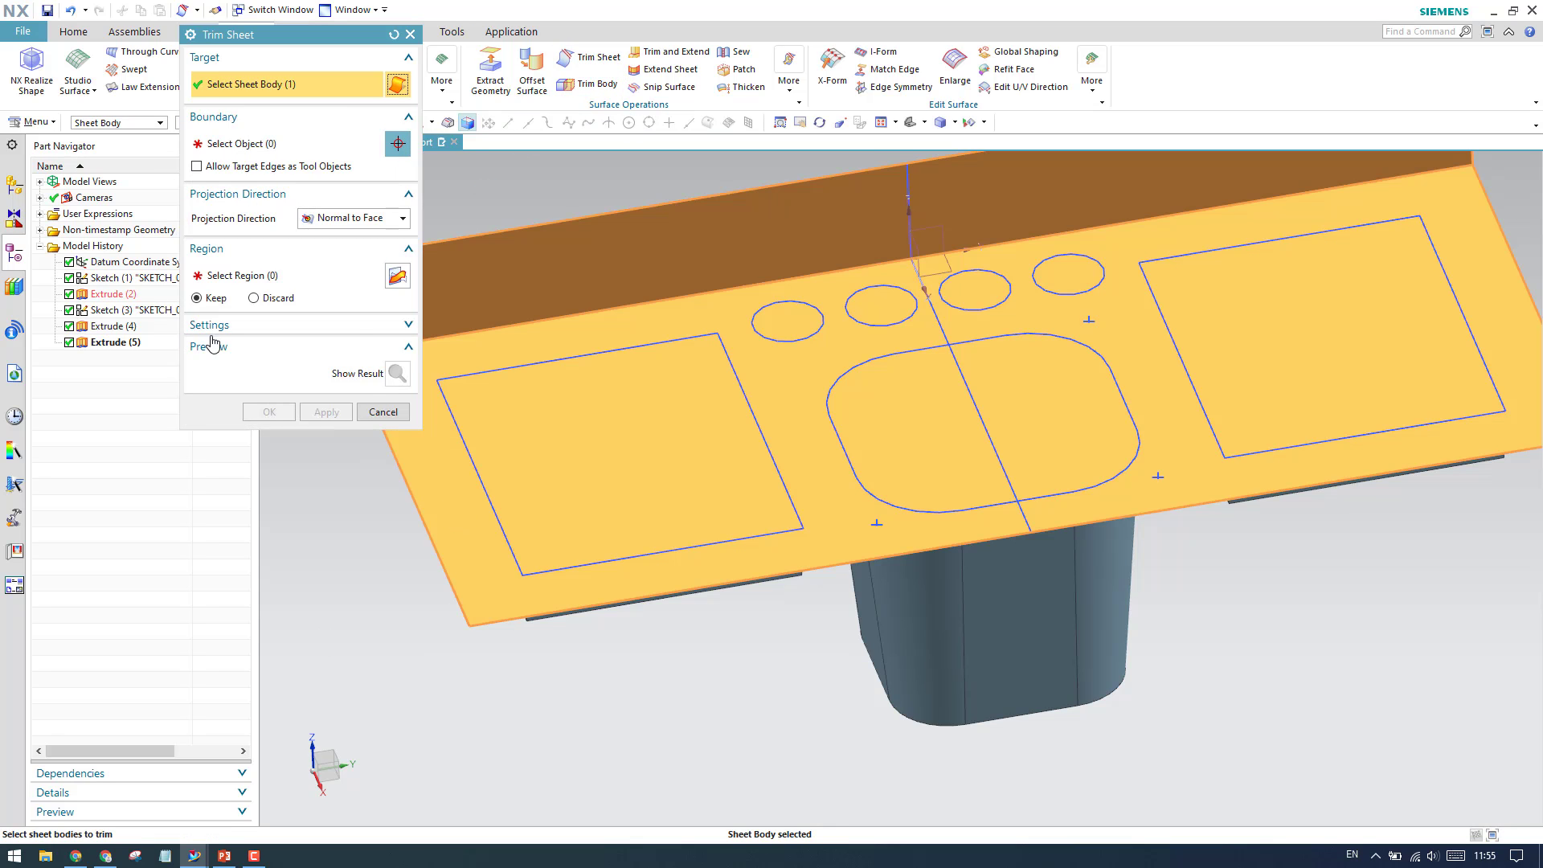
pyautogui.click(241, 144)
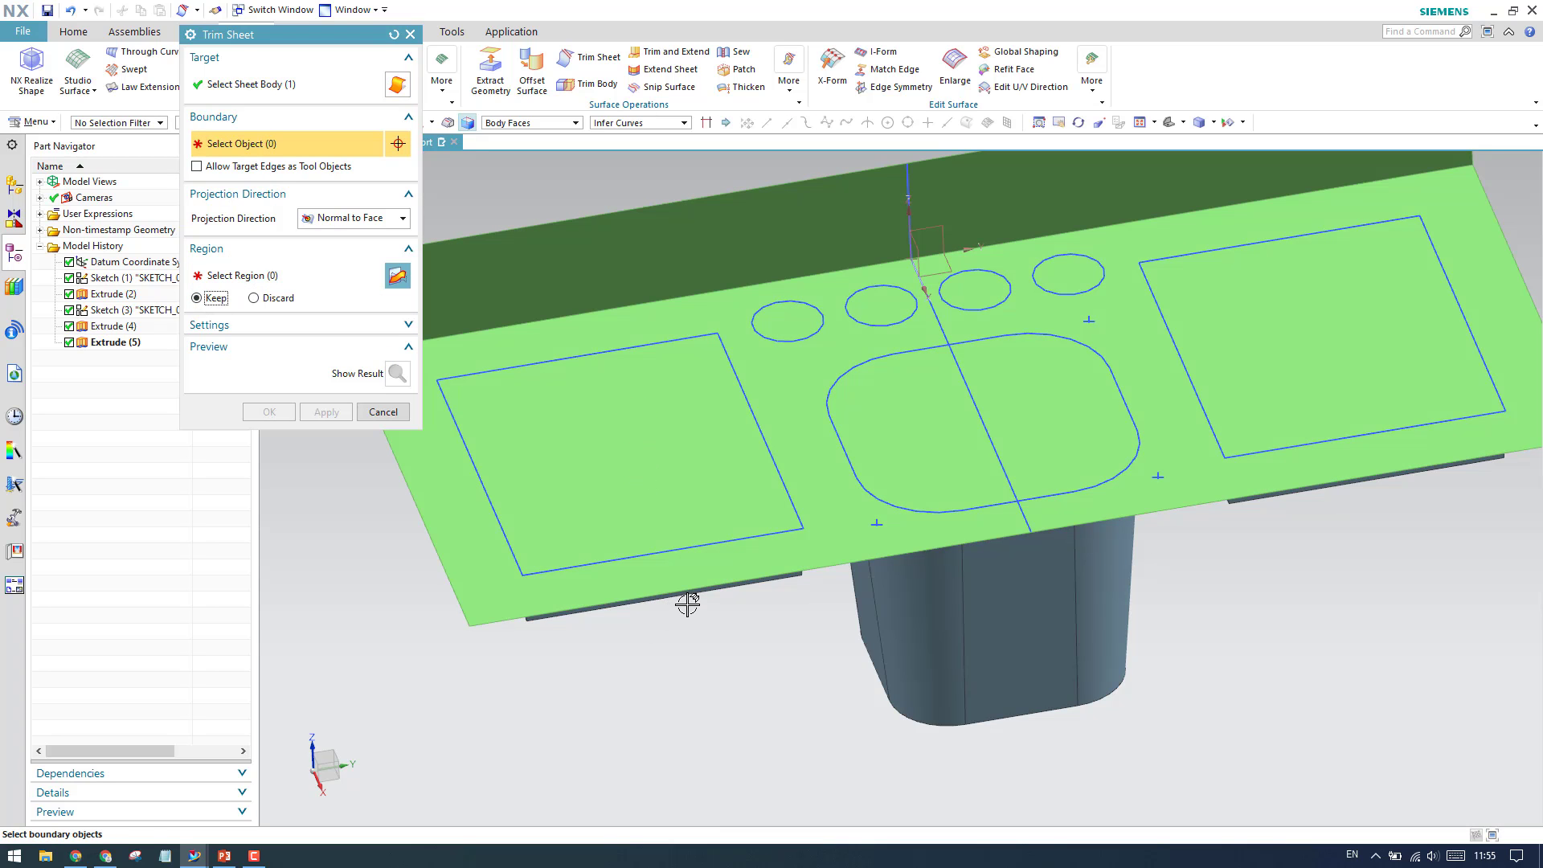
pyautogui.moveTo(688, 604); pyautogui.dragTo(696, 561, button='middle')
pyautogui.click(713, 489)
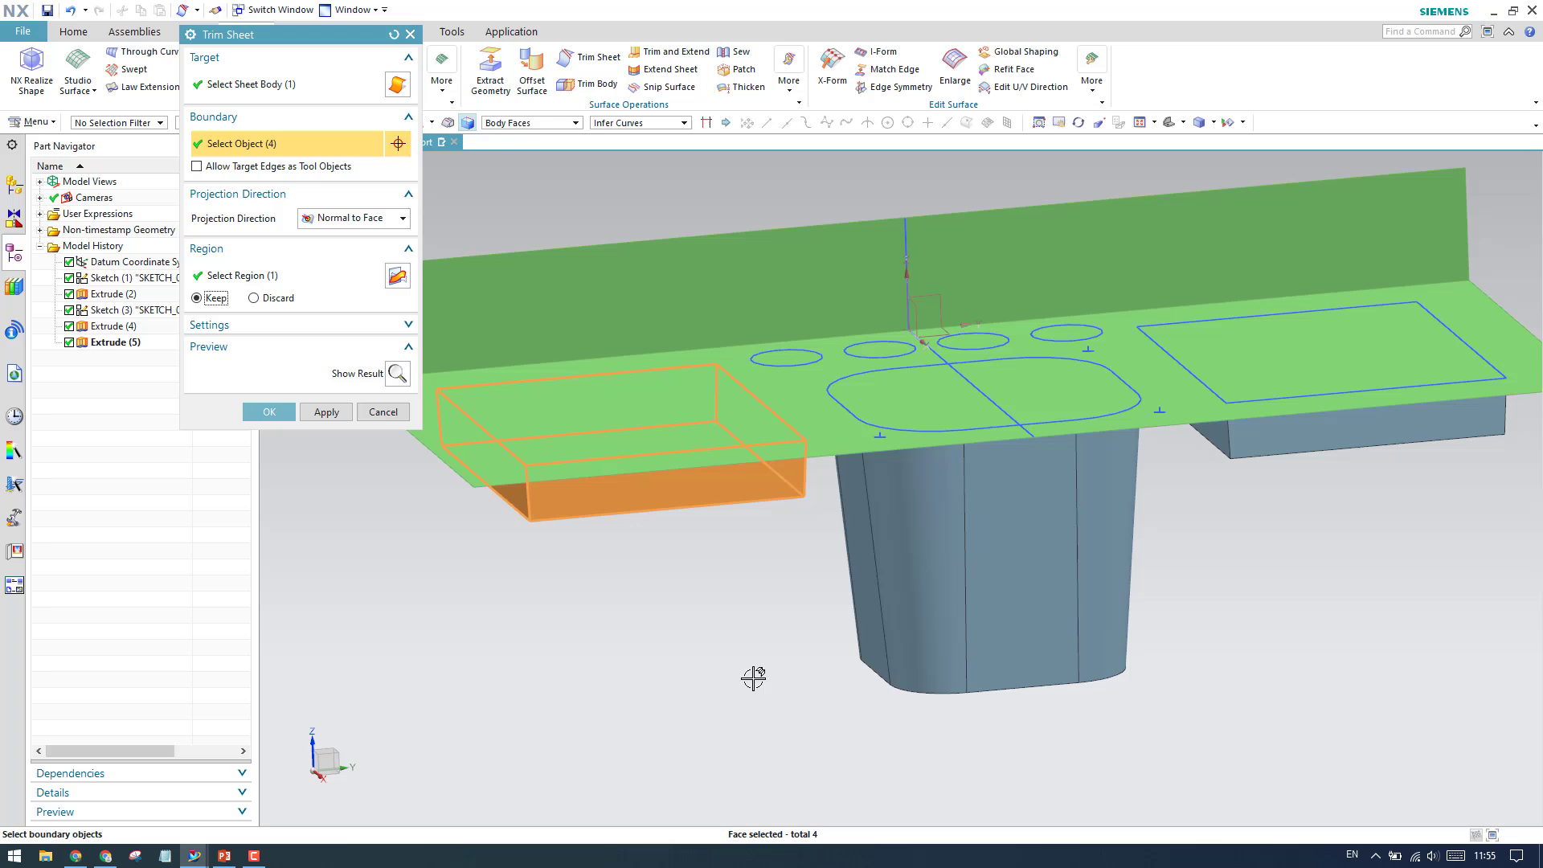
pyautogui.click(933, 582)
pyautogui.click(1346, 440)
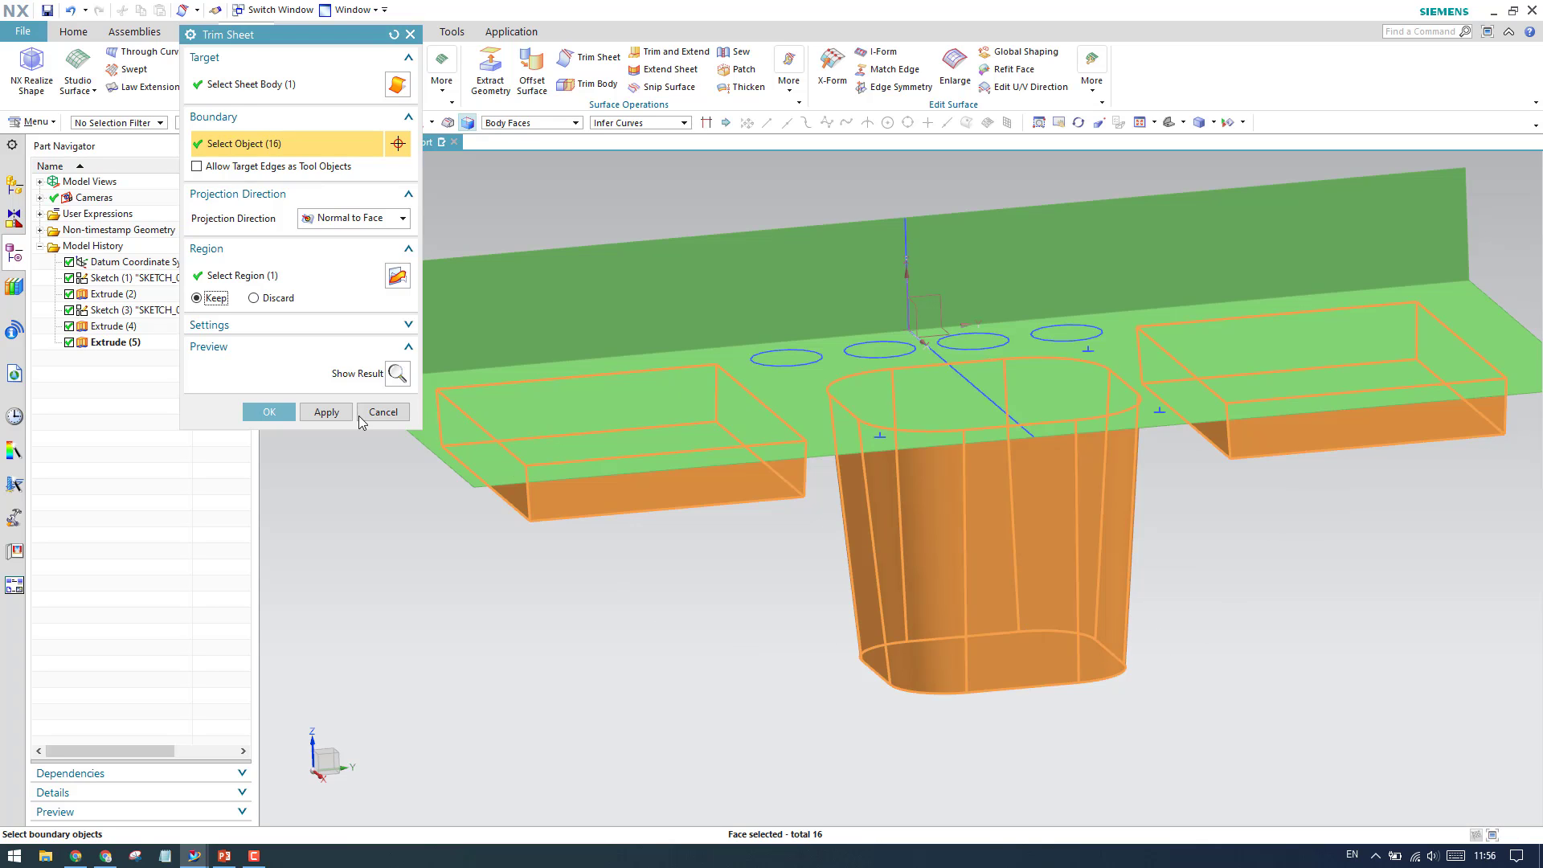
pyautogui.click(287, 418)
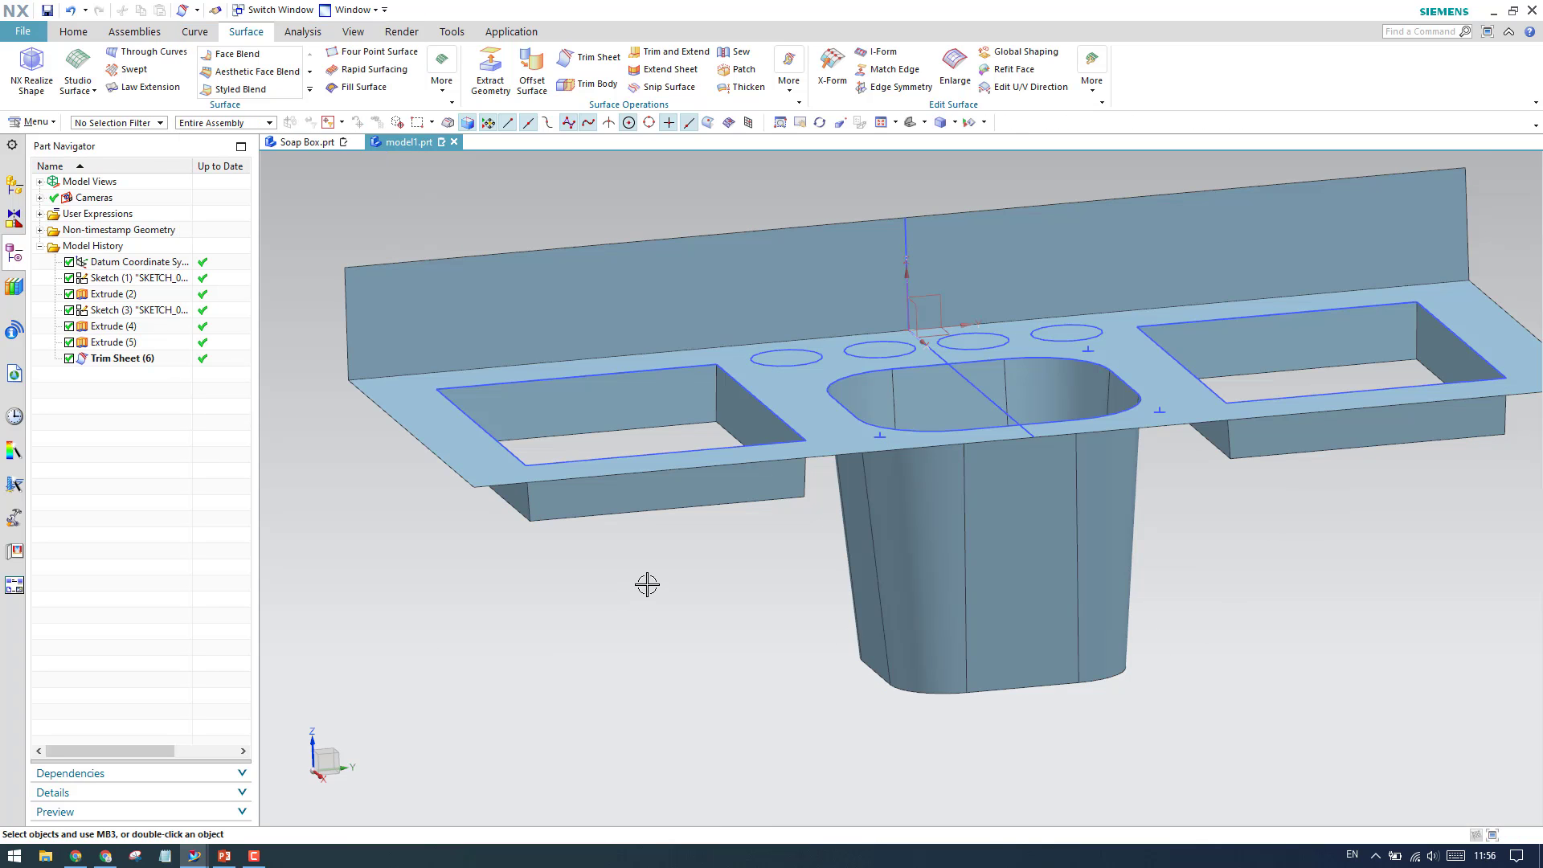
# Step: Try to trim the L-shaped sheet with the sketch curves, picking the target inside the first circle, and undo the trim
pyautogui.moveTo(644, 582); pyautogui.dragTo(623, 500, button='middle')
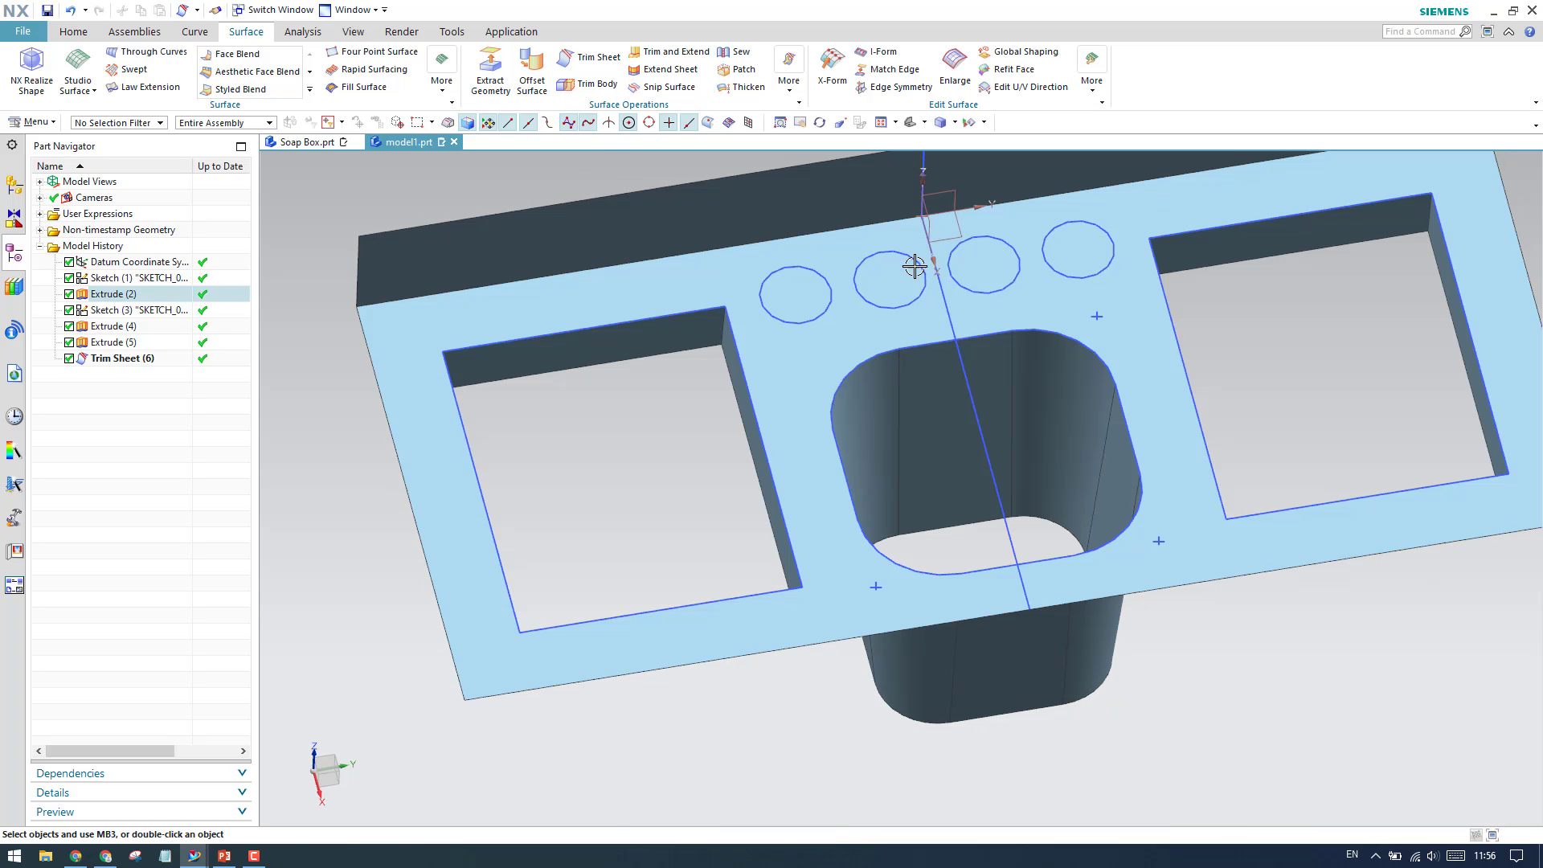
pyautogui.click(589, 57)
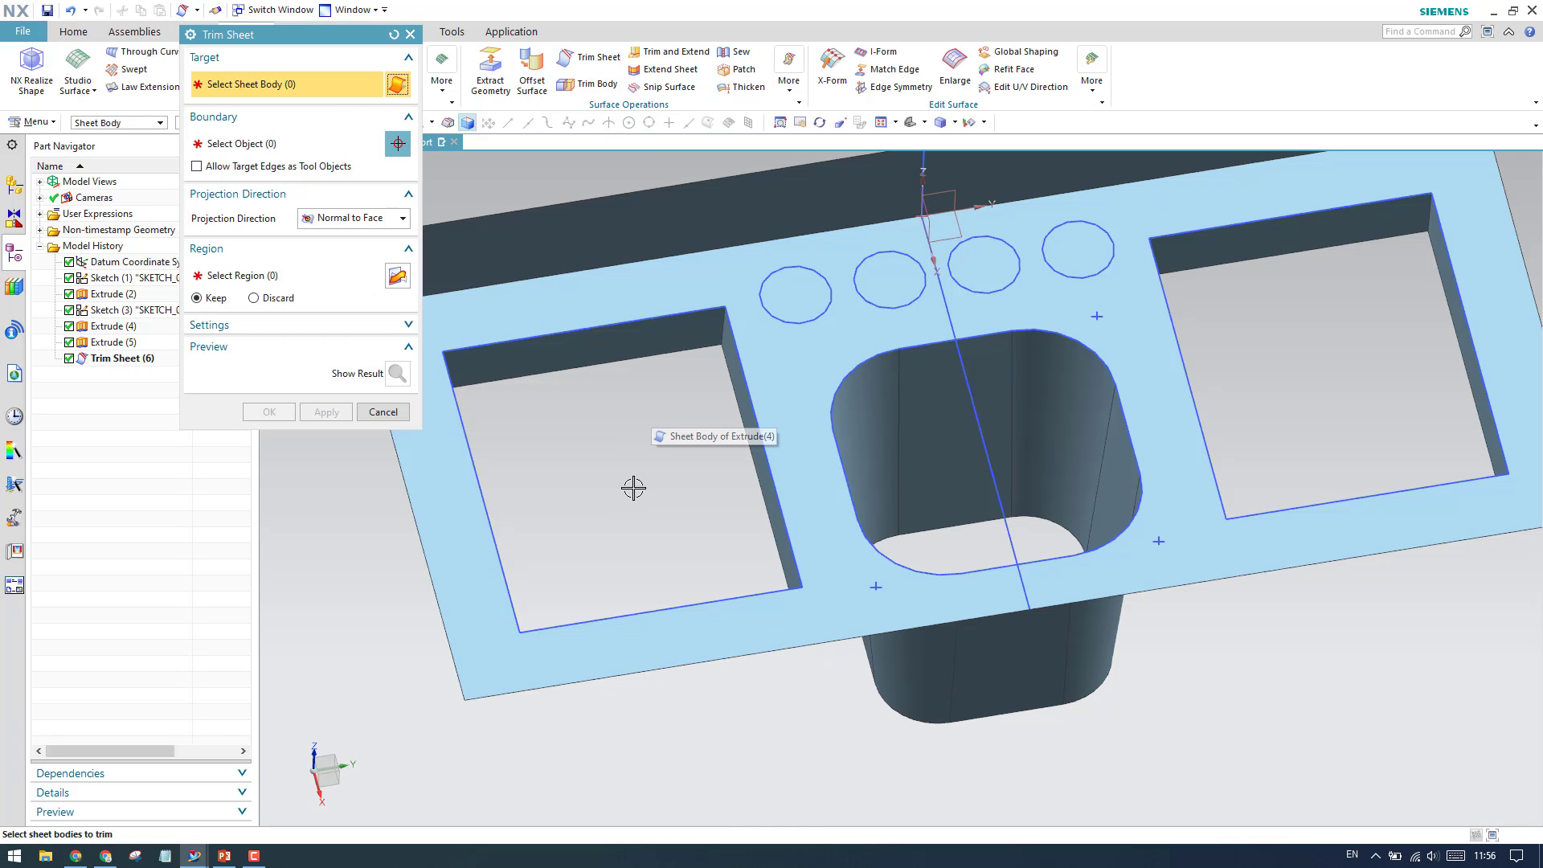
pyautogui.scroll(5, 783, 321)
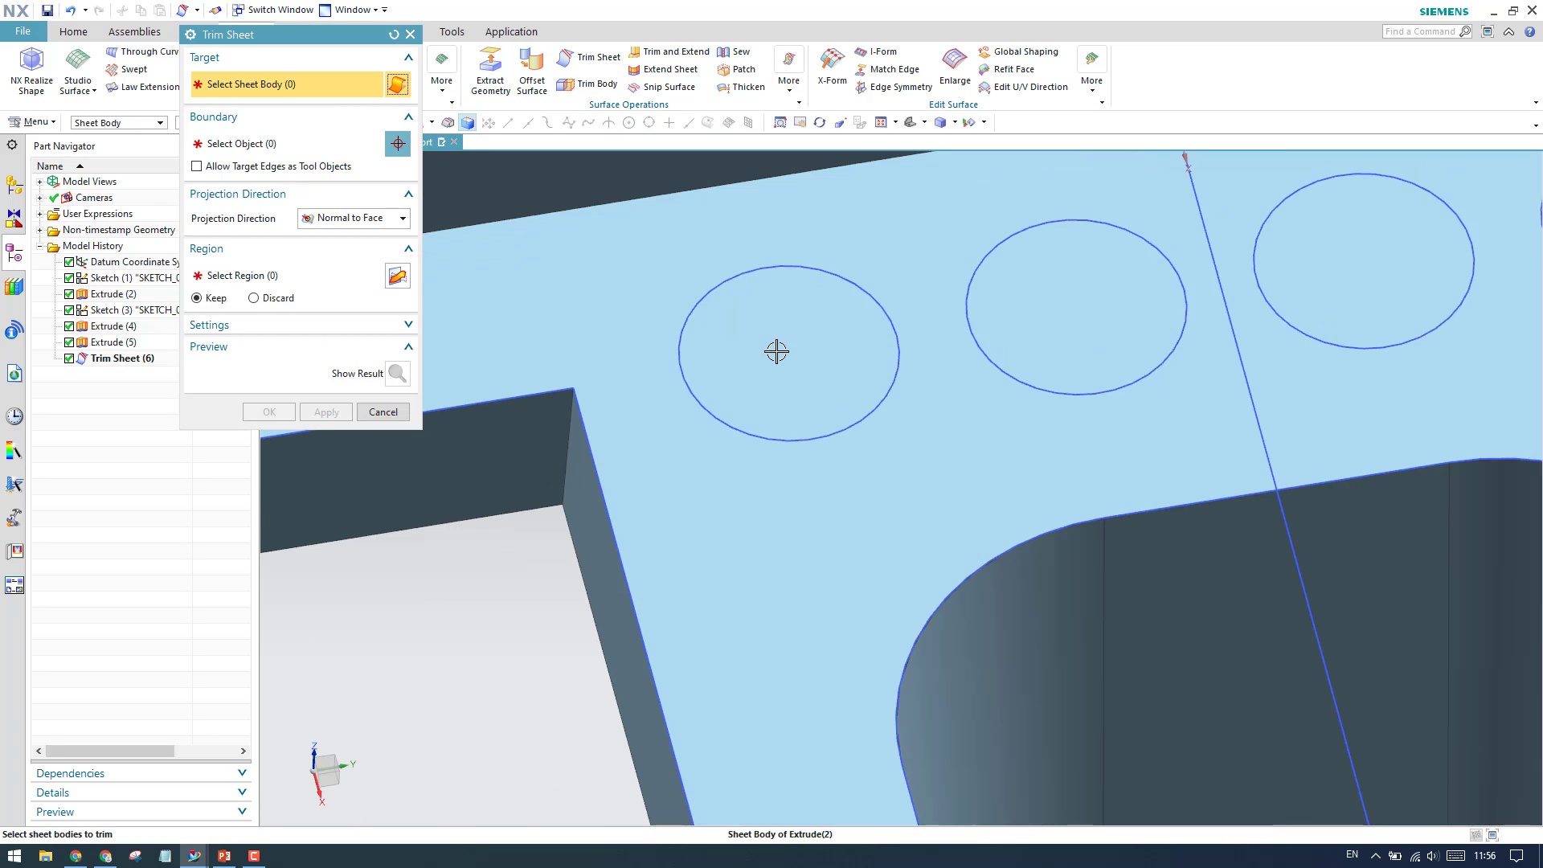
pyautogui.click(783, 345)
pyautogui.click(242, 143)
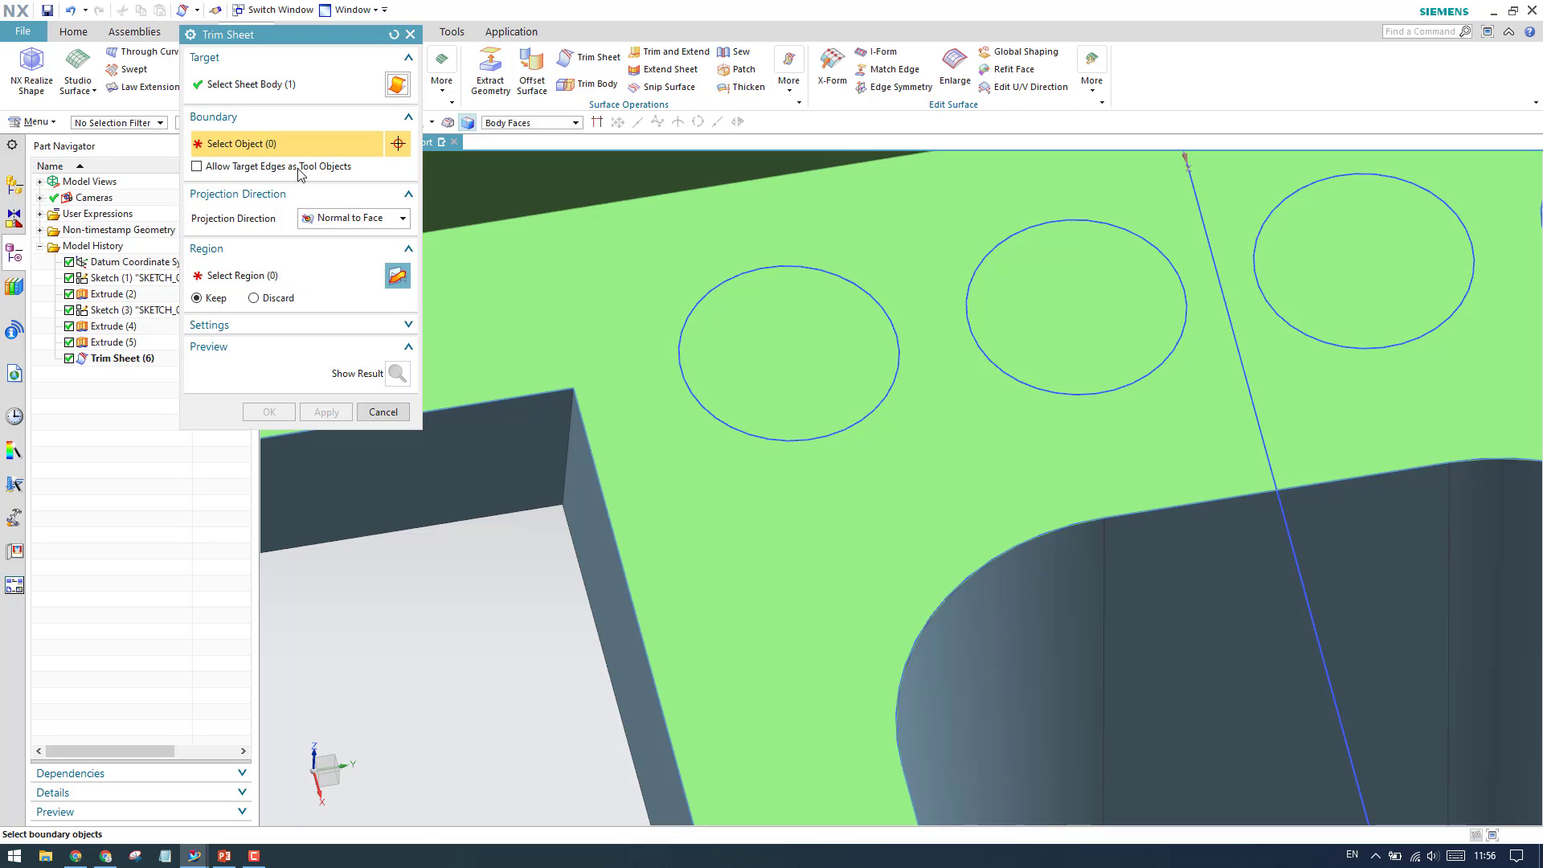
pyautogui.click(782, 443)
pyautogui.scroll(-3, 819, 425)
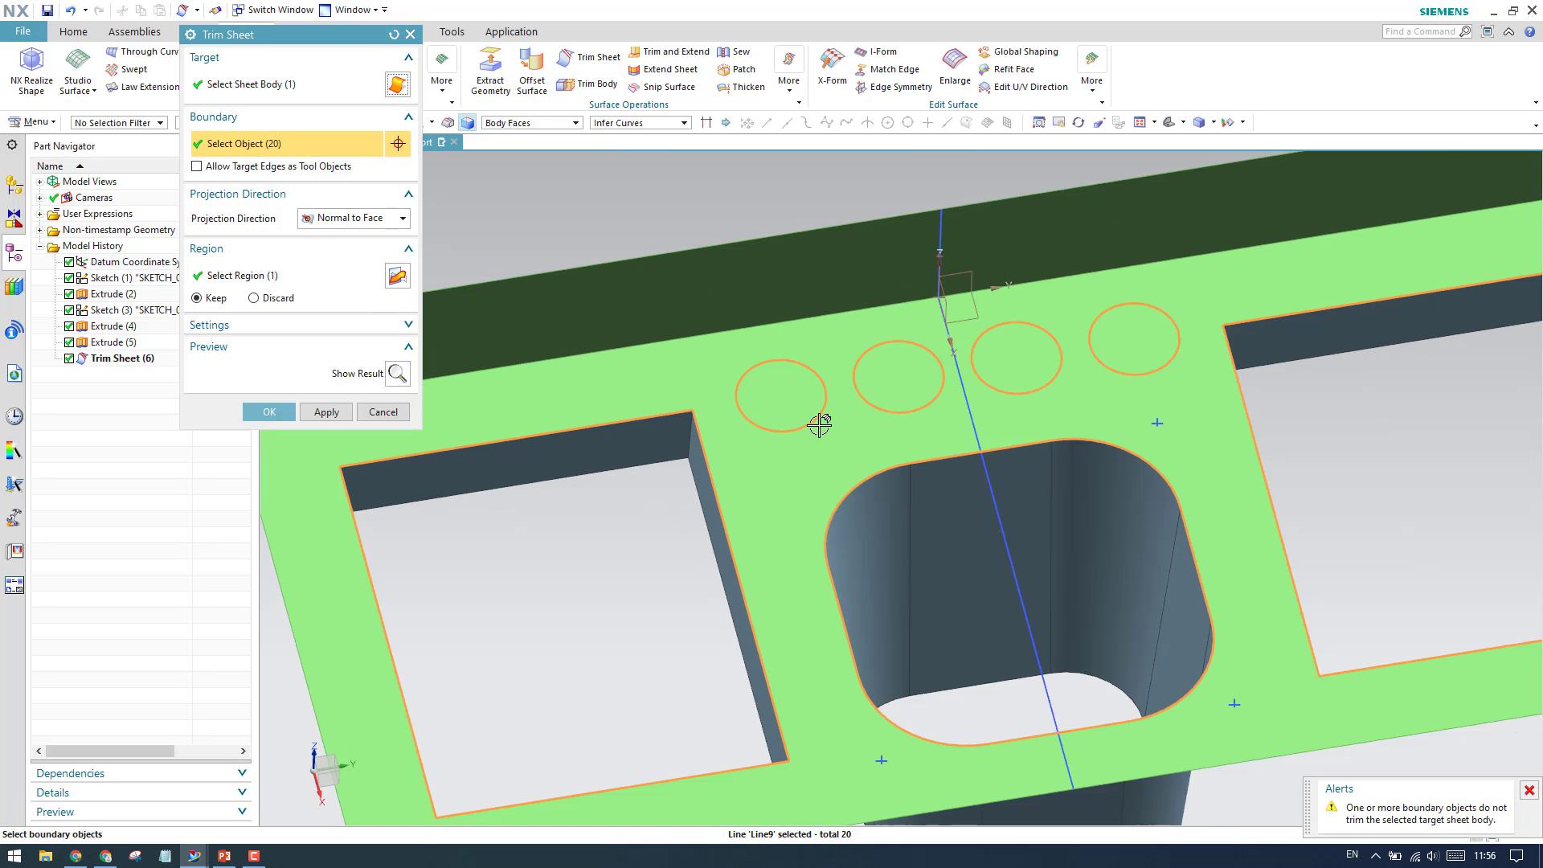
pyautogui.click(269, 412)
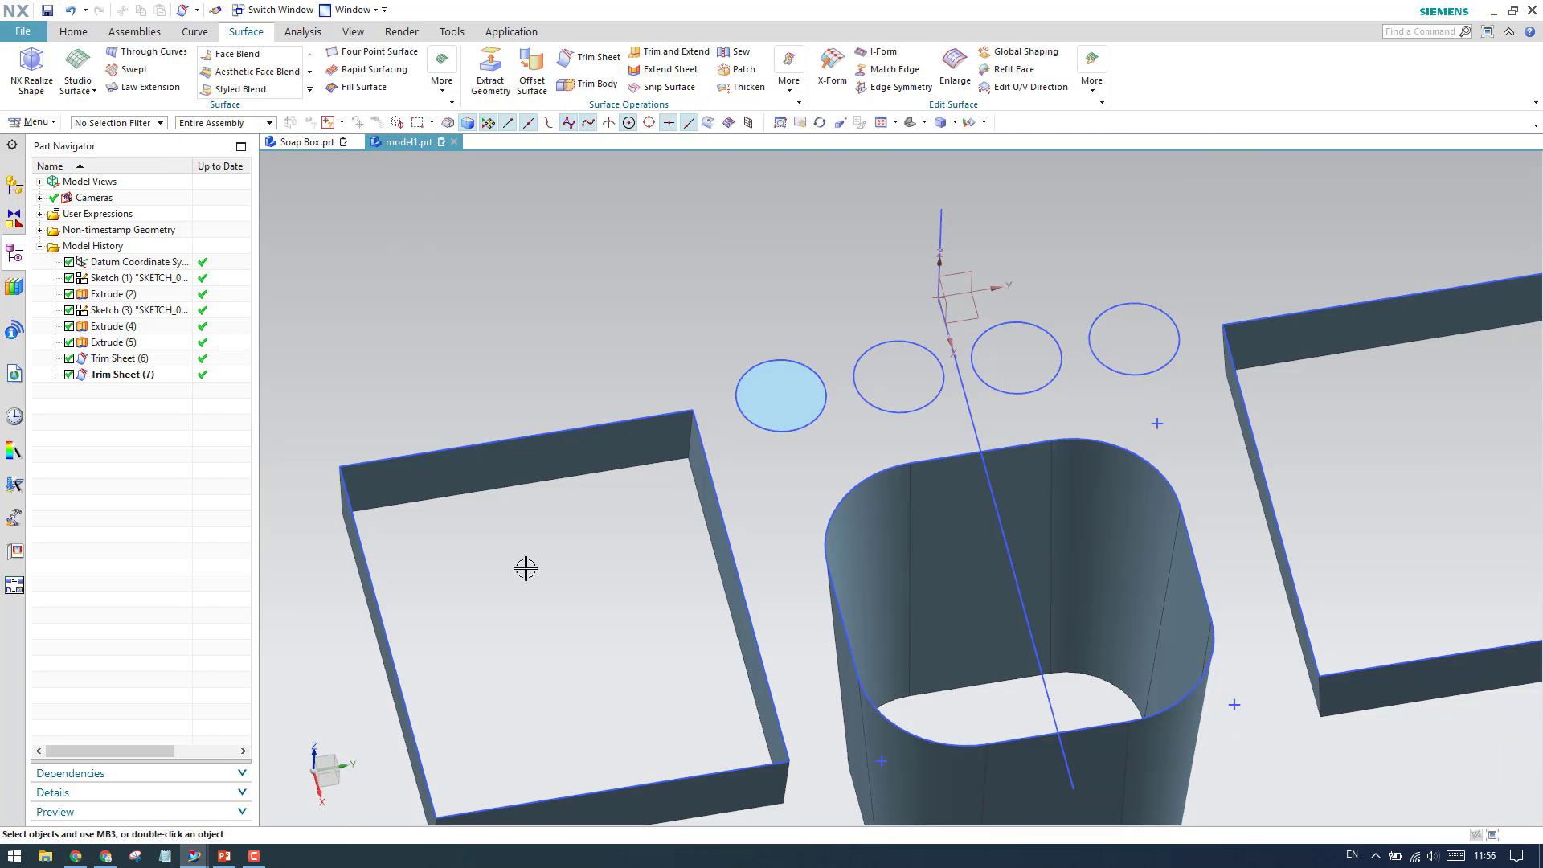
pyautogui.hotkey('ctrl', 'z')
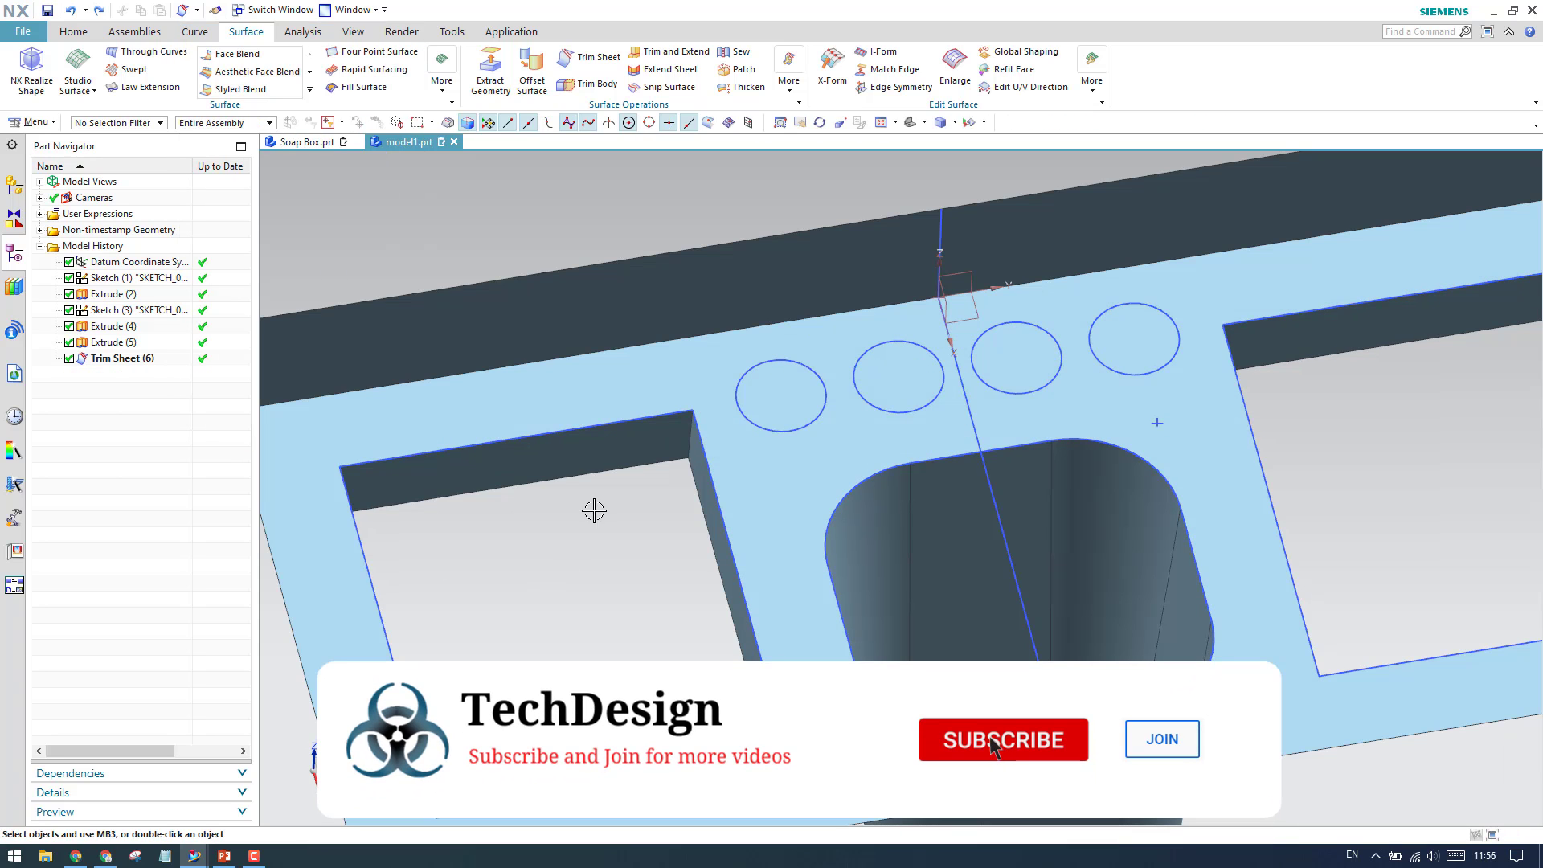
# Step: Cut the four circular holes with Trim Sheet, picking the L-shaped sheet outside the circles as the kept region and the sketch curves as boundary
pyautogui.click(571, 61)
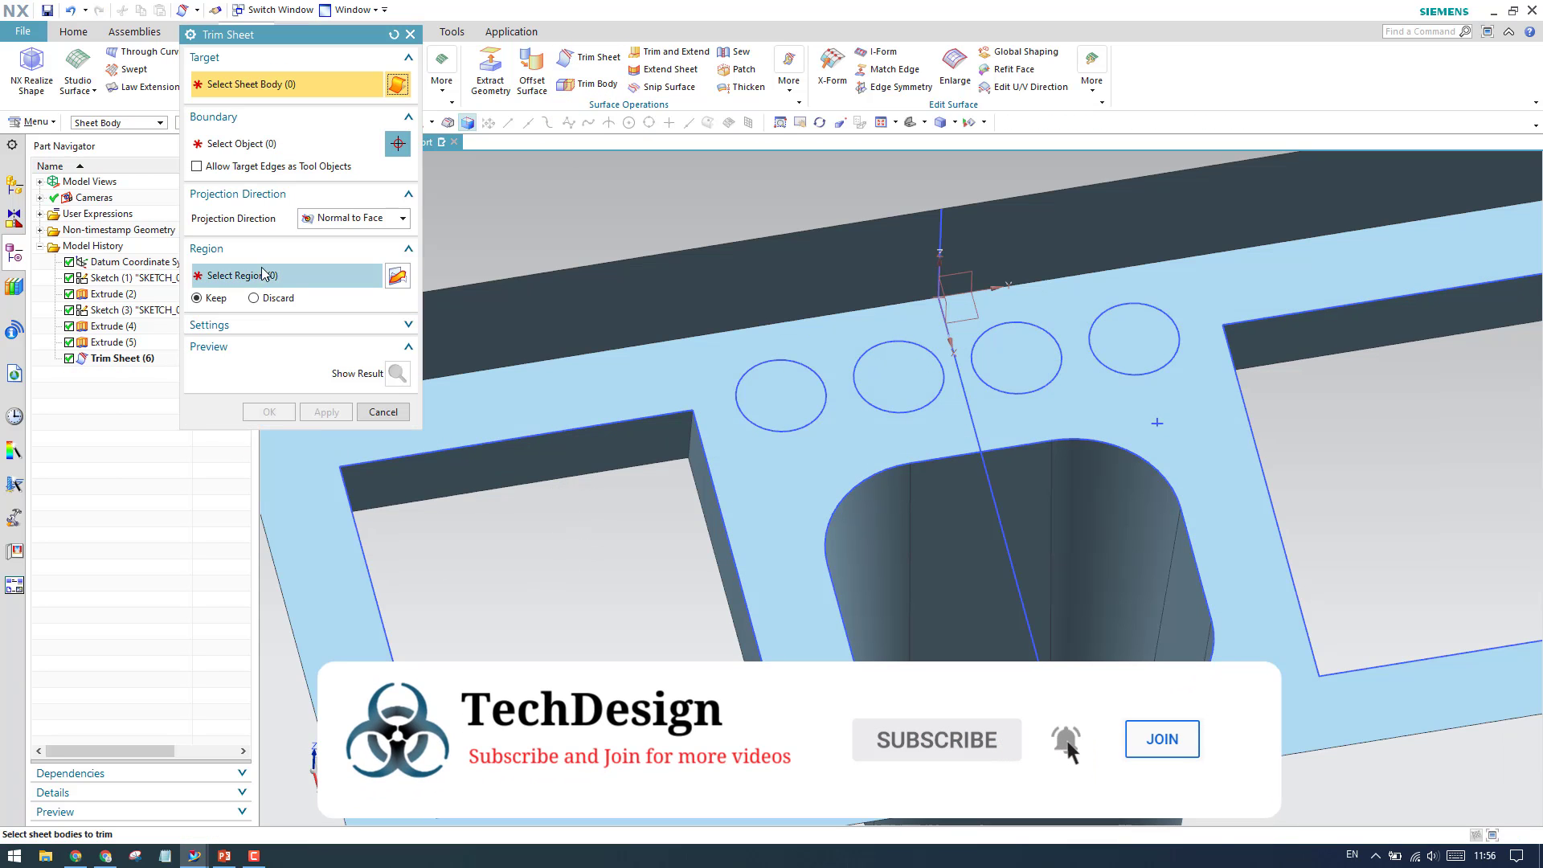
pyautogui.click(717, 487)
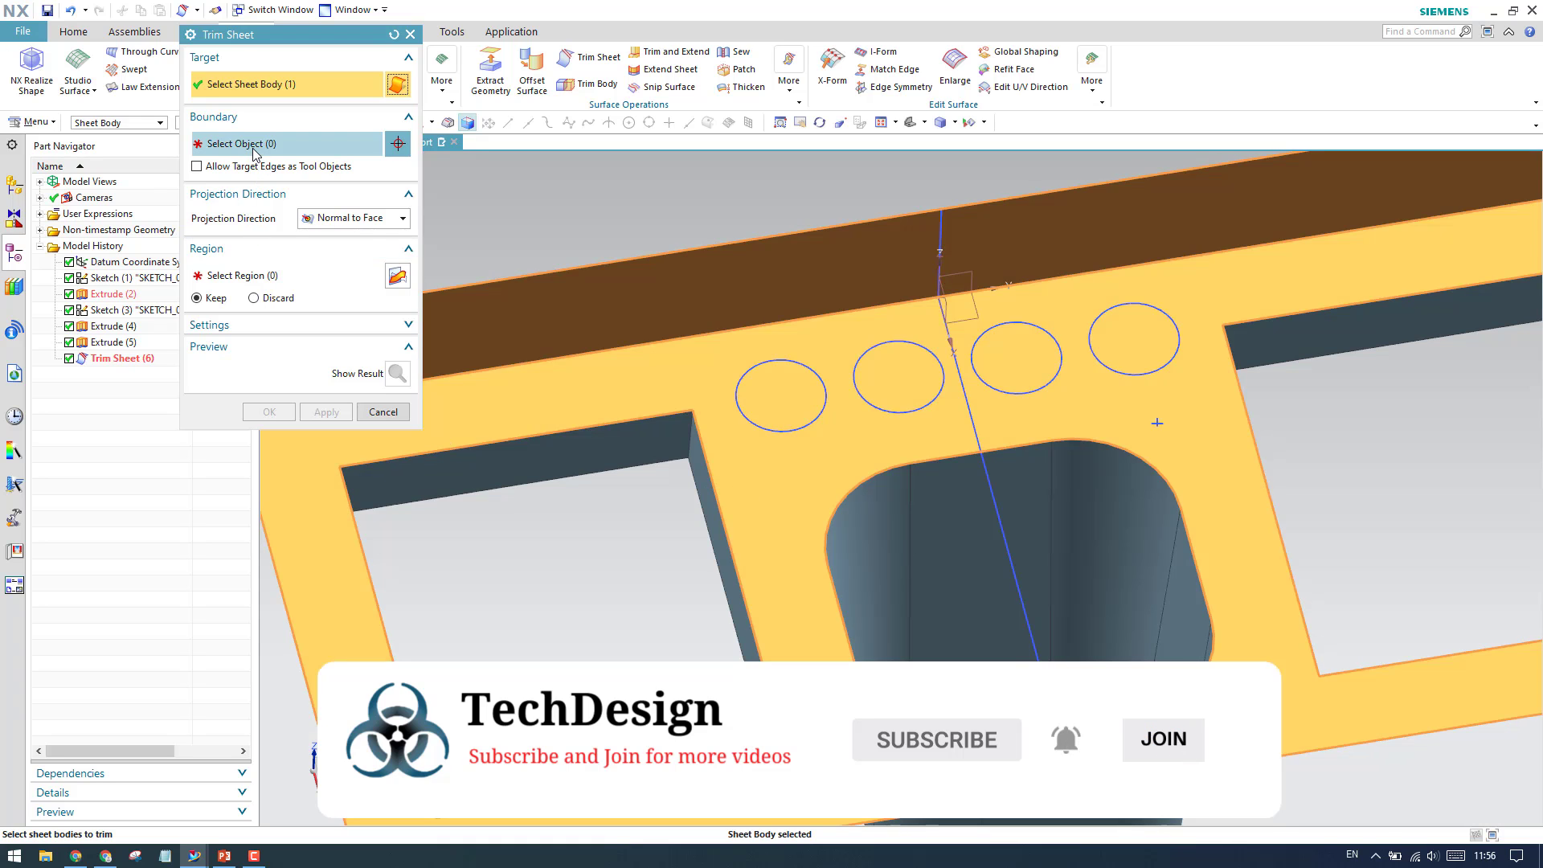
pyautogui.click(812, 368)
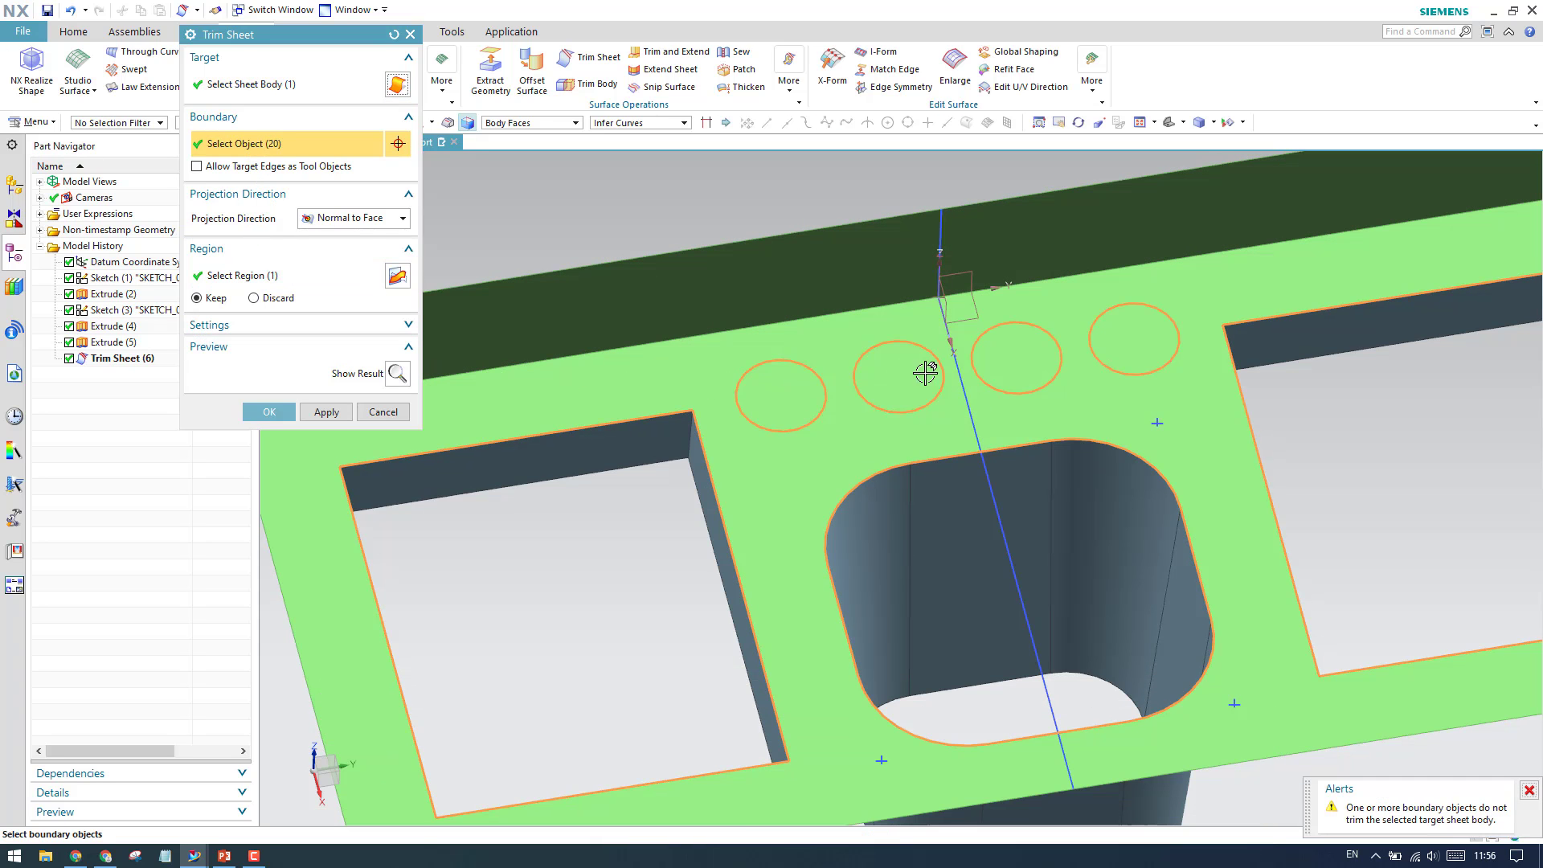
pyautogui.click(268, 413)
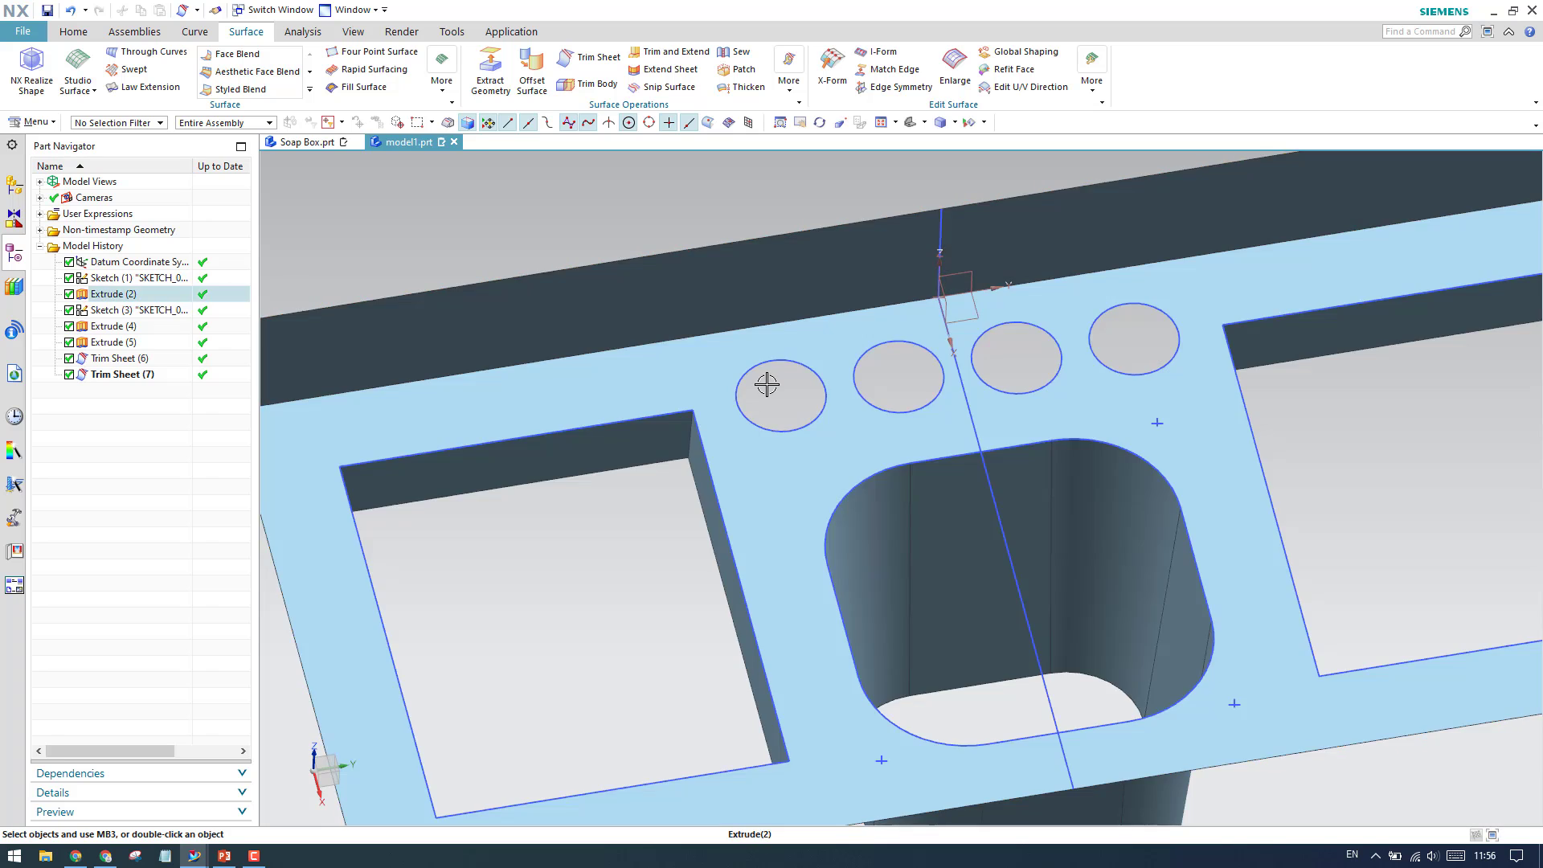
# Step: Create a new sketch on the face of the vertical back wall, using the On Plane type with the inferred plane method
pyautogui.scroll(-4, 764, 390)
pyautogui.moveTo(758, 408); pyautogui.dragTo(695, 478, button='middle')
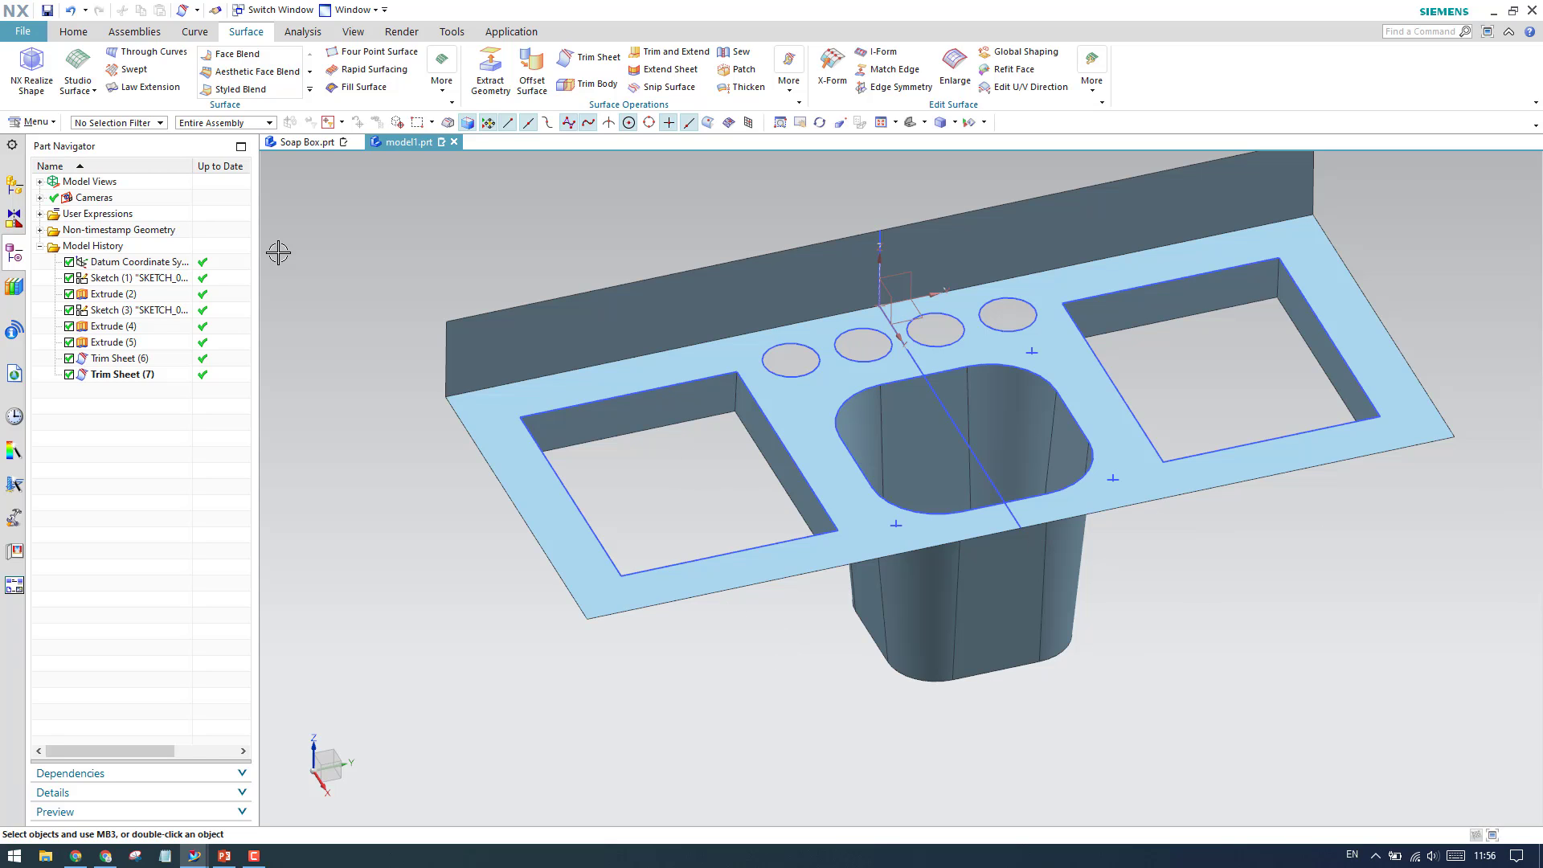
pyautogui.click(73, 31)
pyautogui.click(23, 68)
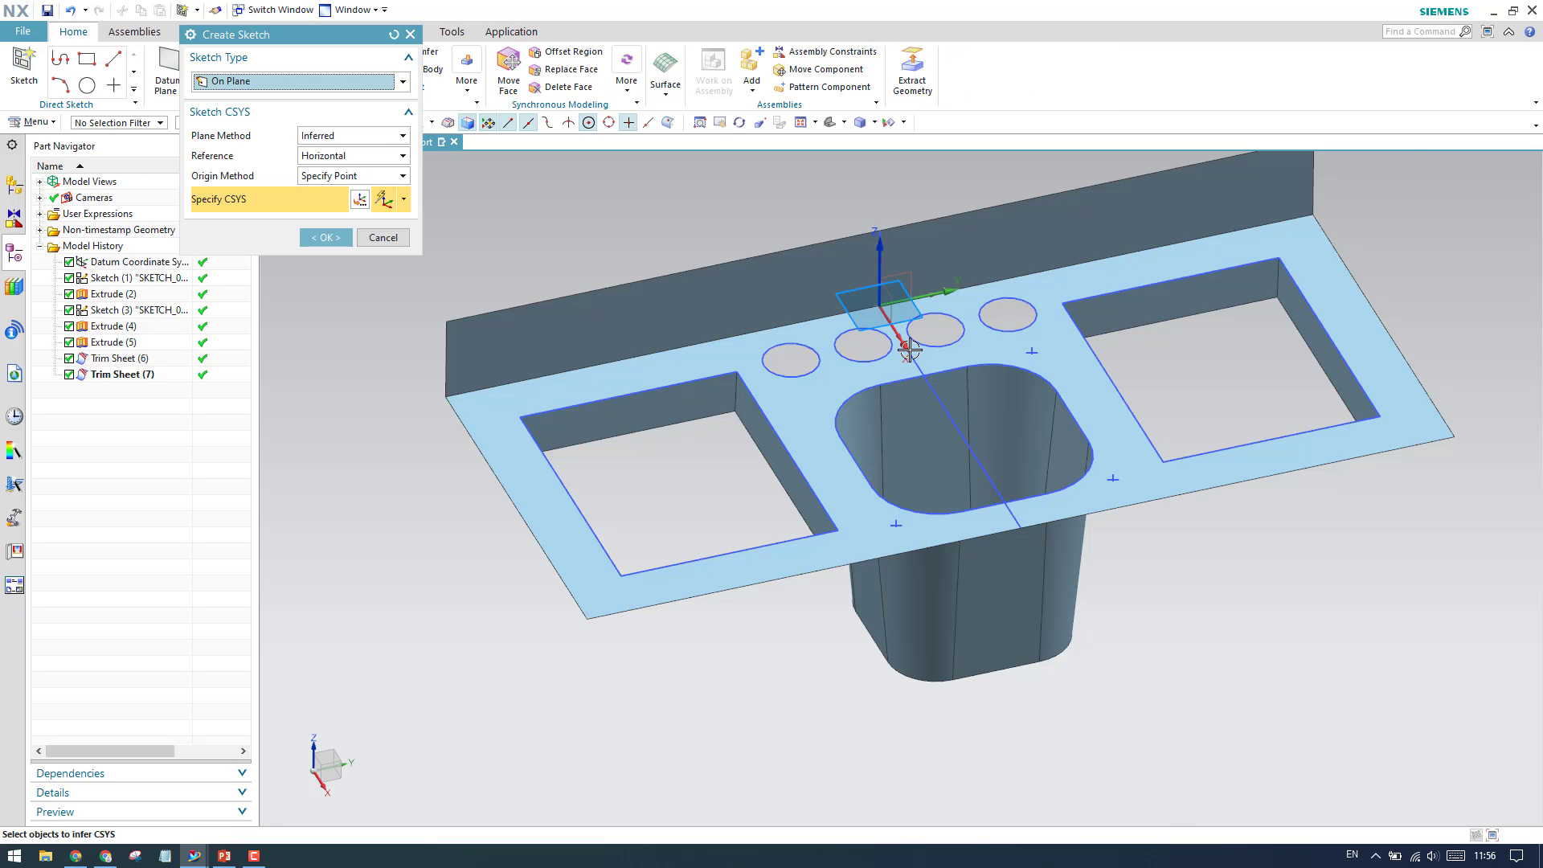
pyautogui.scroll(2, 909, 350)
pyautogui.click(749, 458)
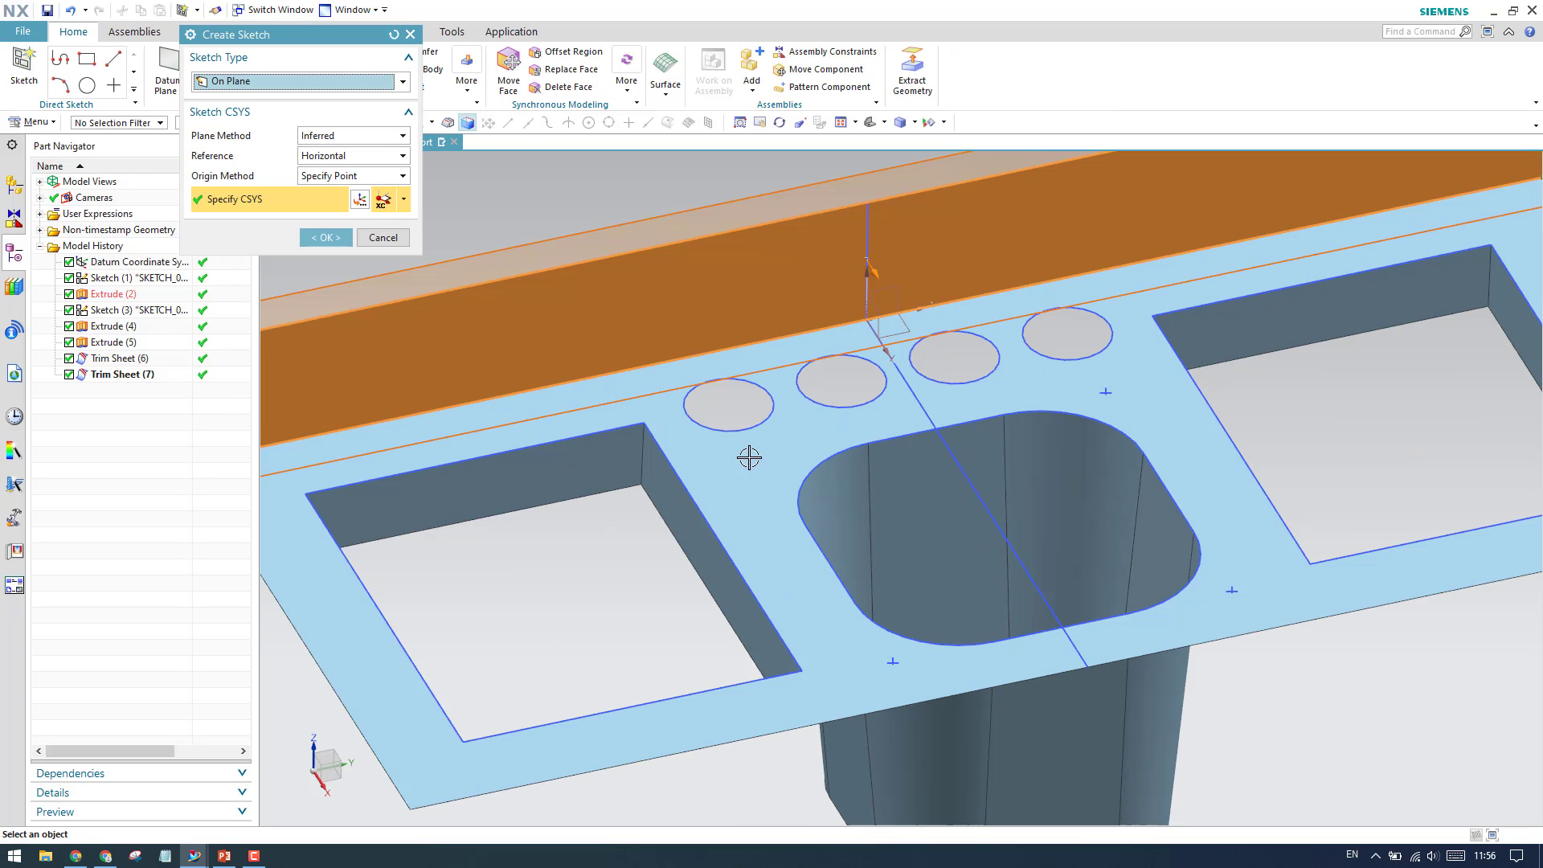
pyautogui.click(322, 237)
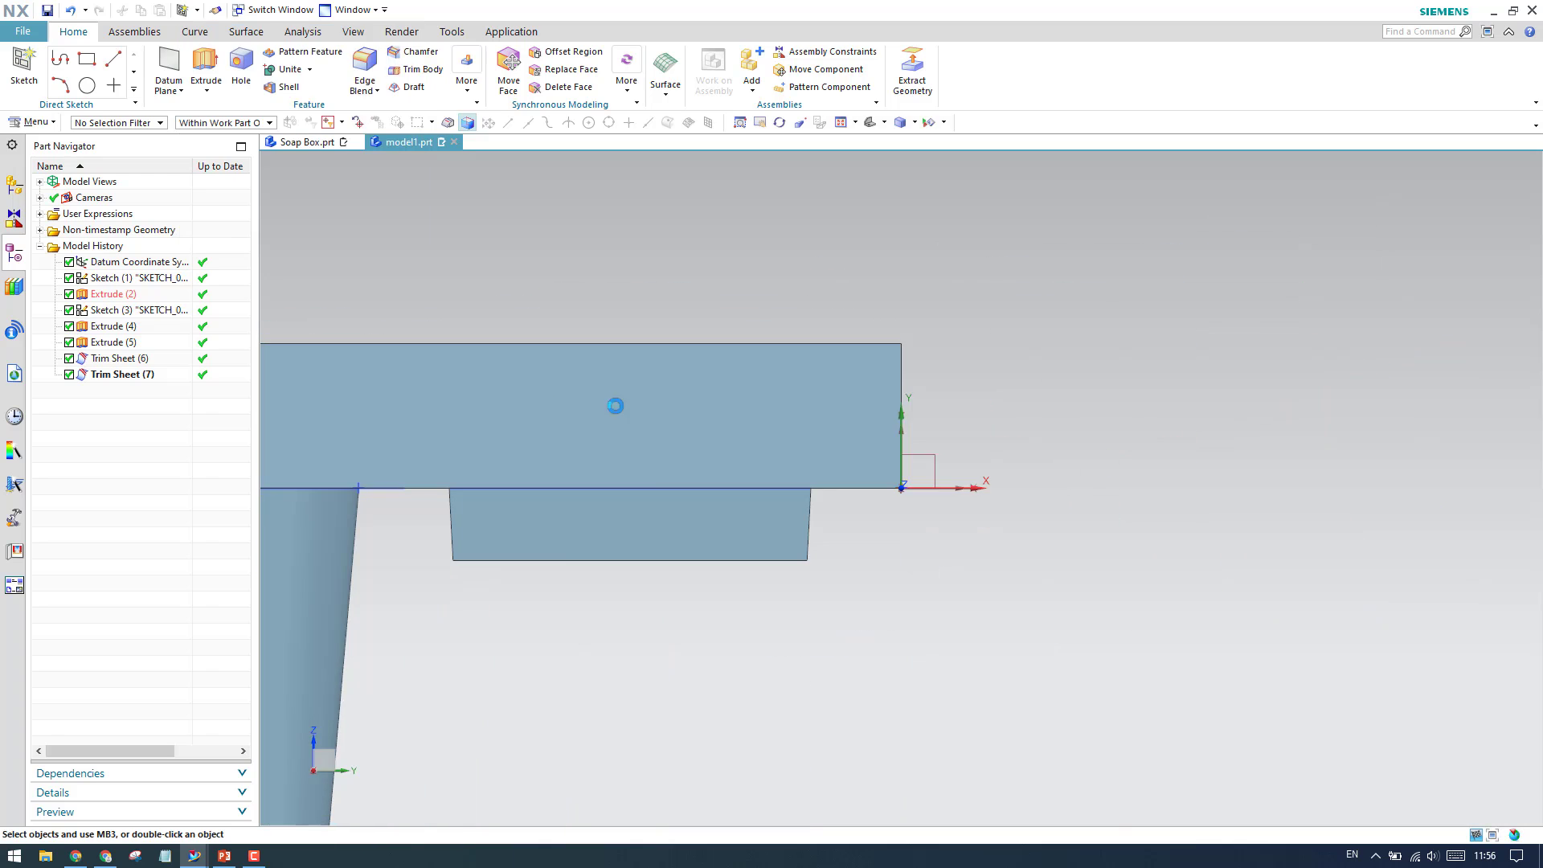
pyautogui.scroll(2, 509, 566)
pyautogui.scroll(-3, 837, 459)
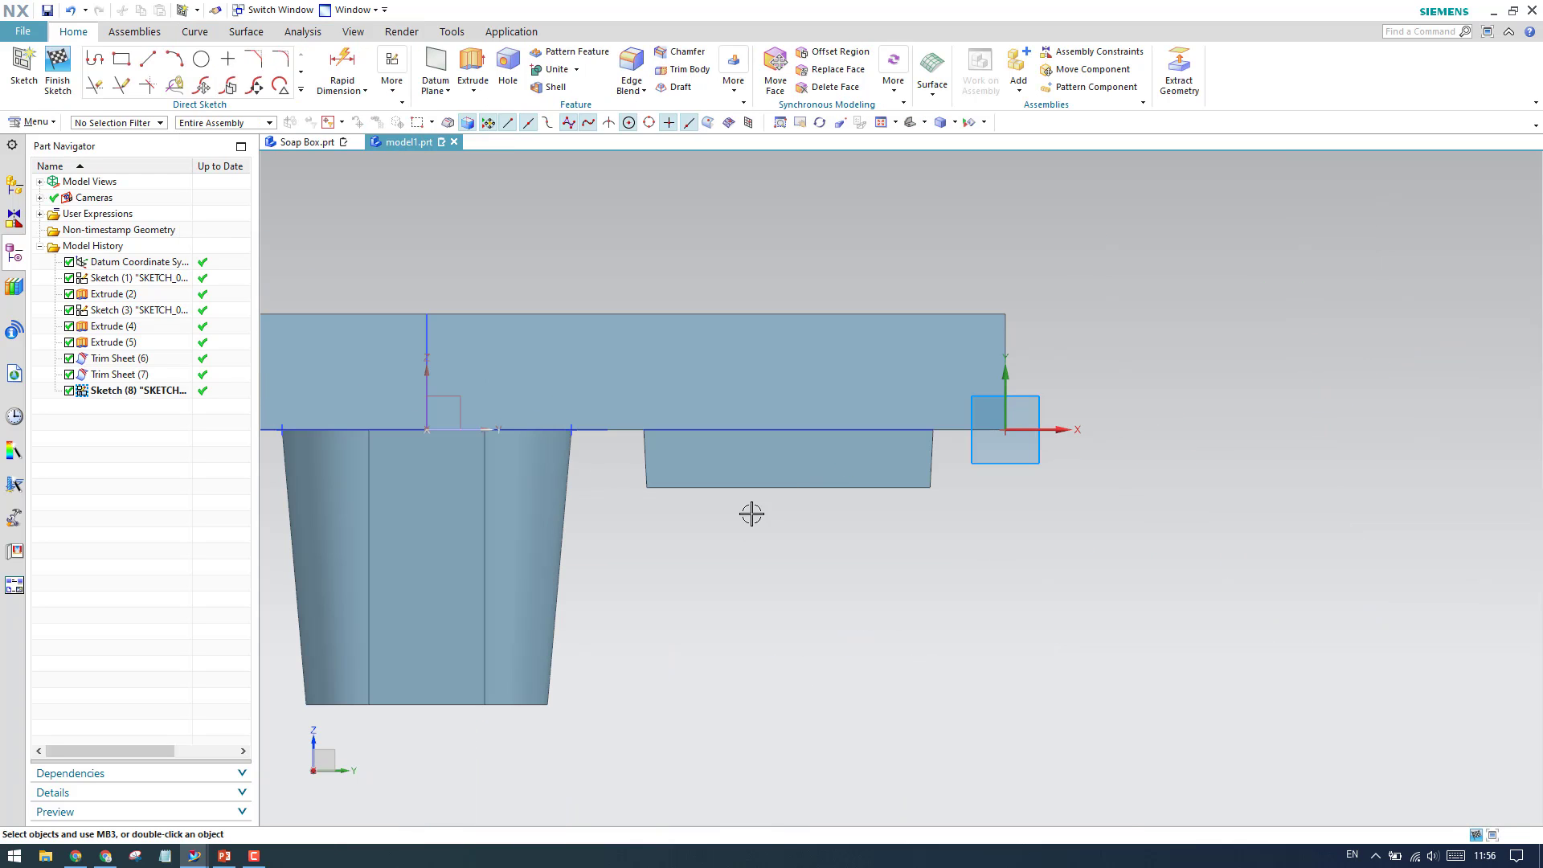
# Step: Sketch a downward-bulging semicircular arc by centre and endpoints, radius 2.5 mm, near the lower-left corner of the shallow basin
pyautogui.scroll(3, 678, 513)
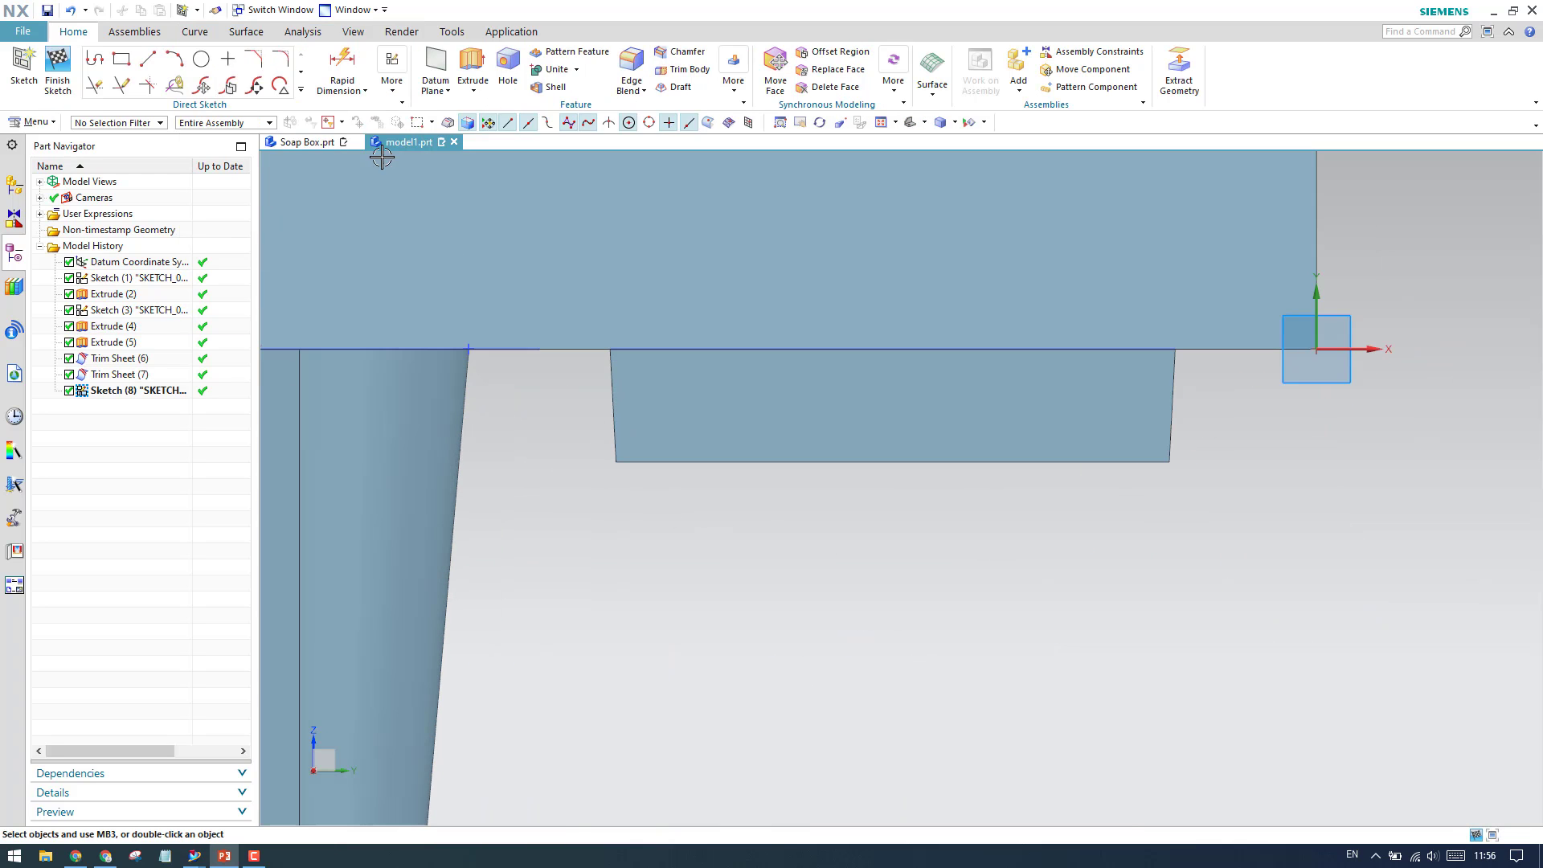
pyautogui.click(173, 59)
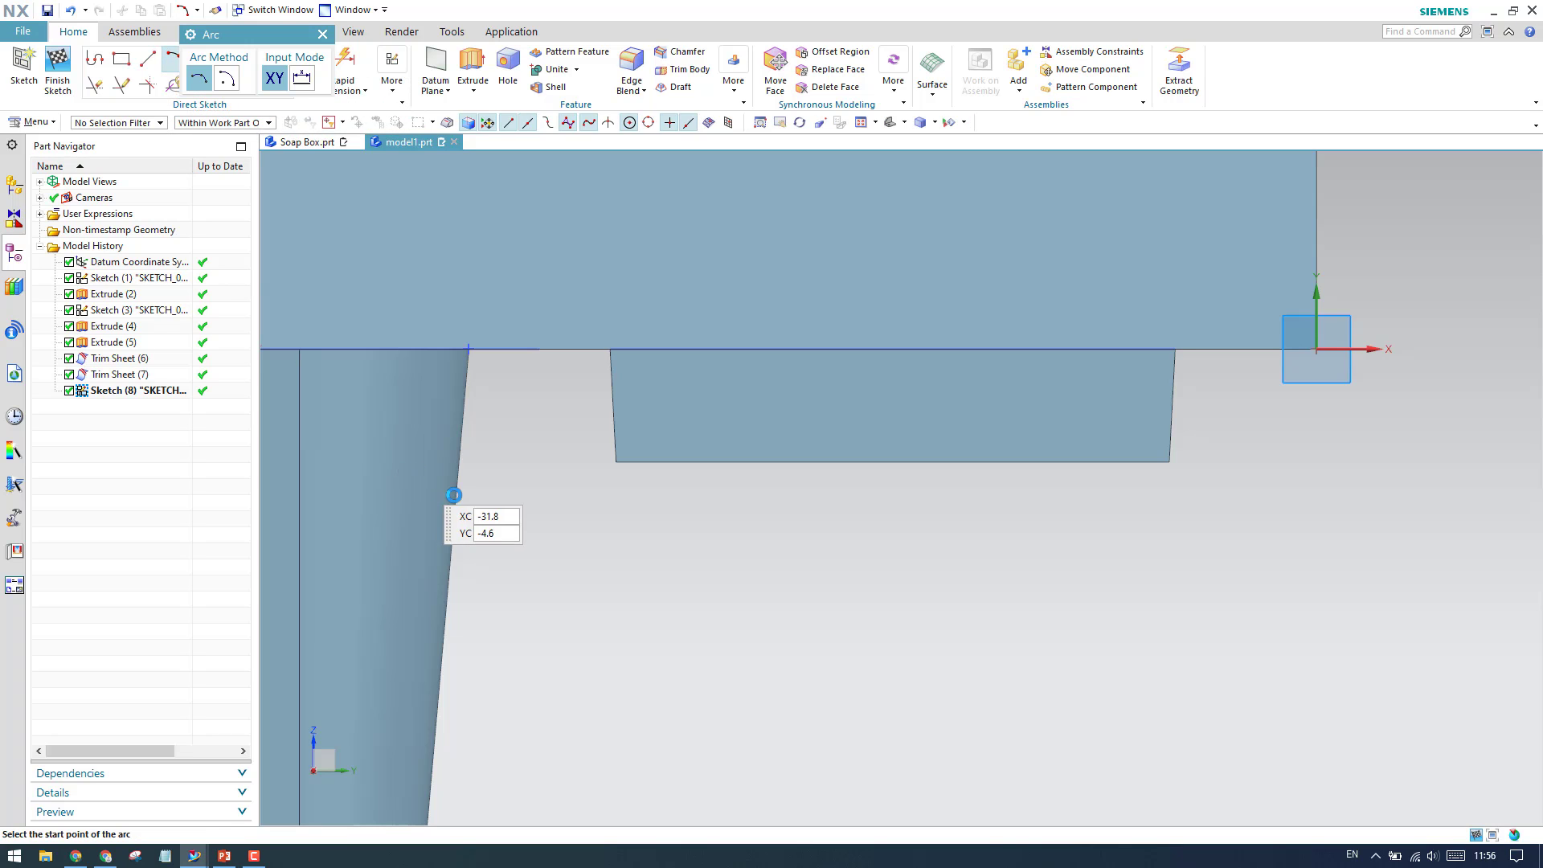
pyautogui.click(227, 78)
pyautogui.scroll(2, 655, 466)
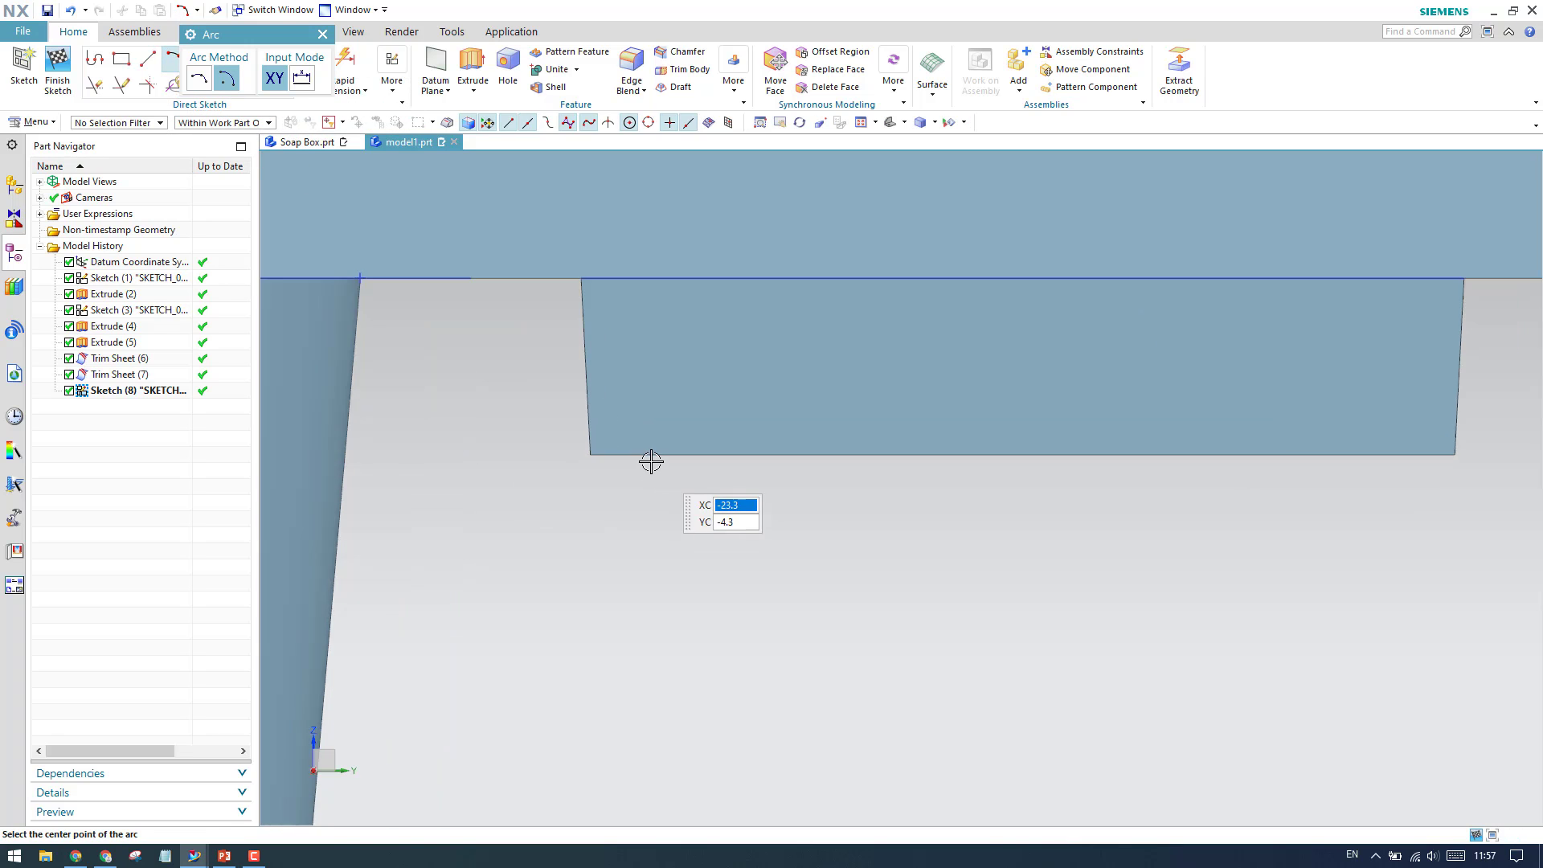
pyautogui.scroll(2, 651, 462)
pyautogui.click(659, 368)
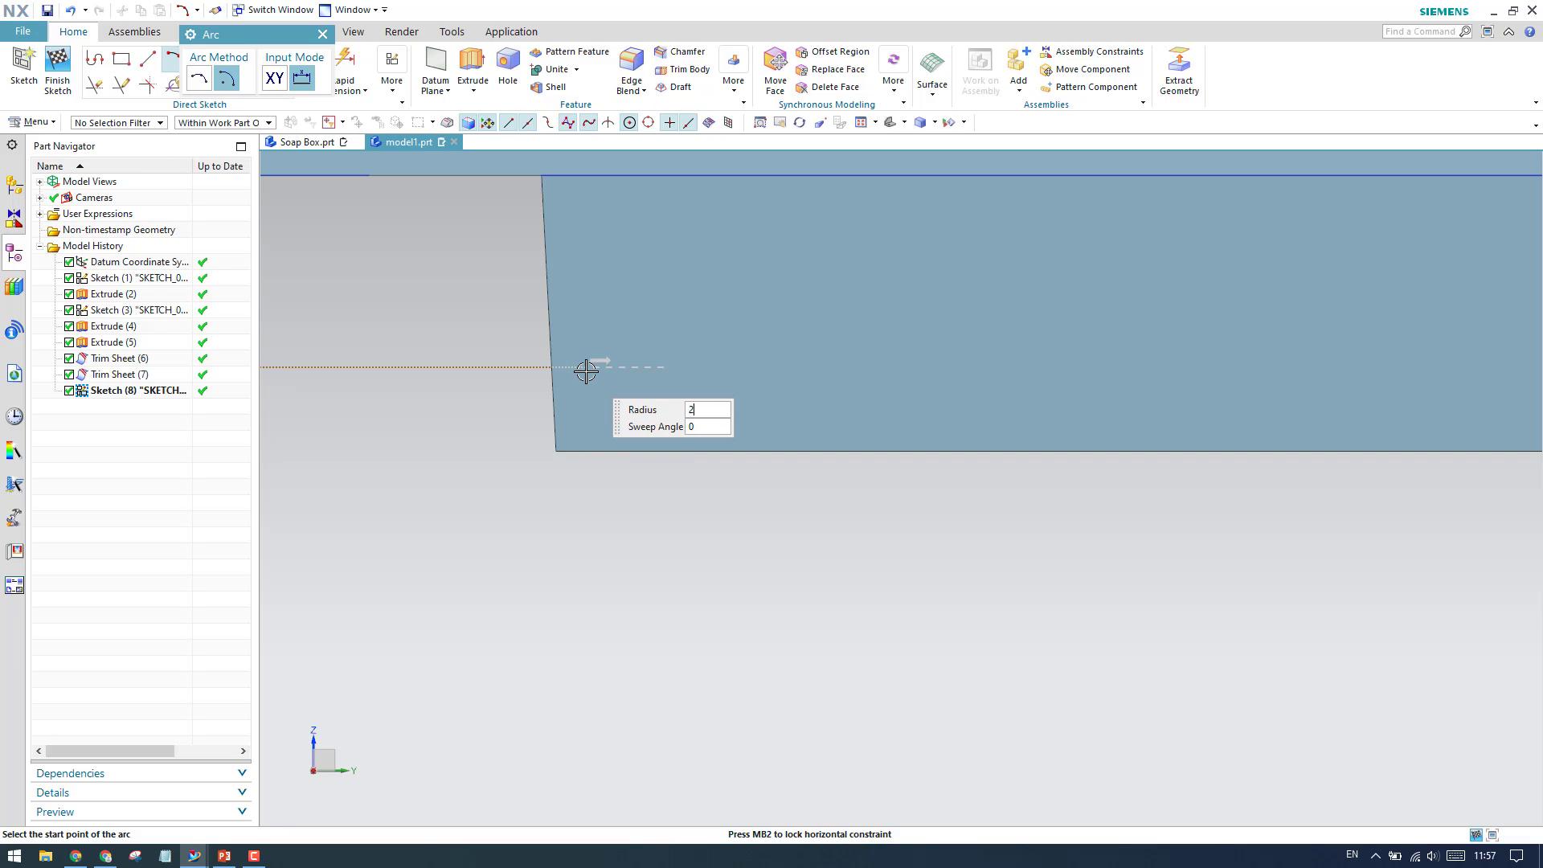
pyautogui.press('Tab')
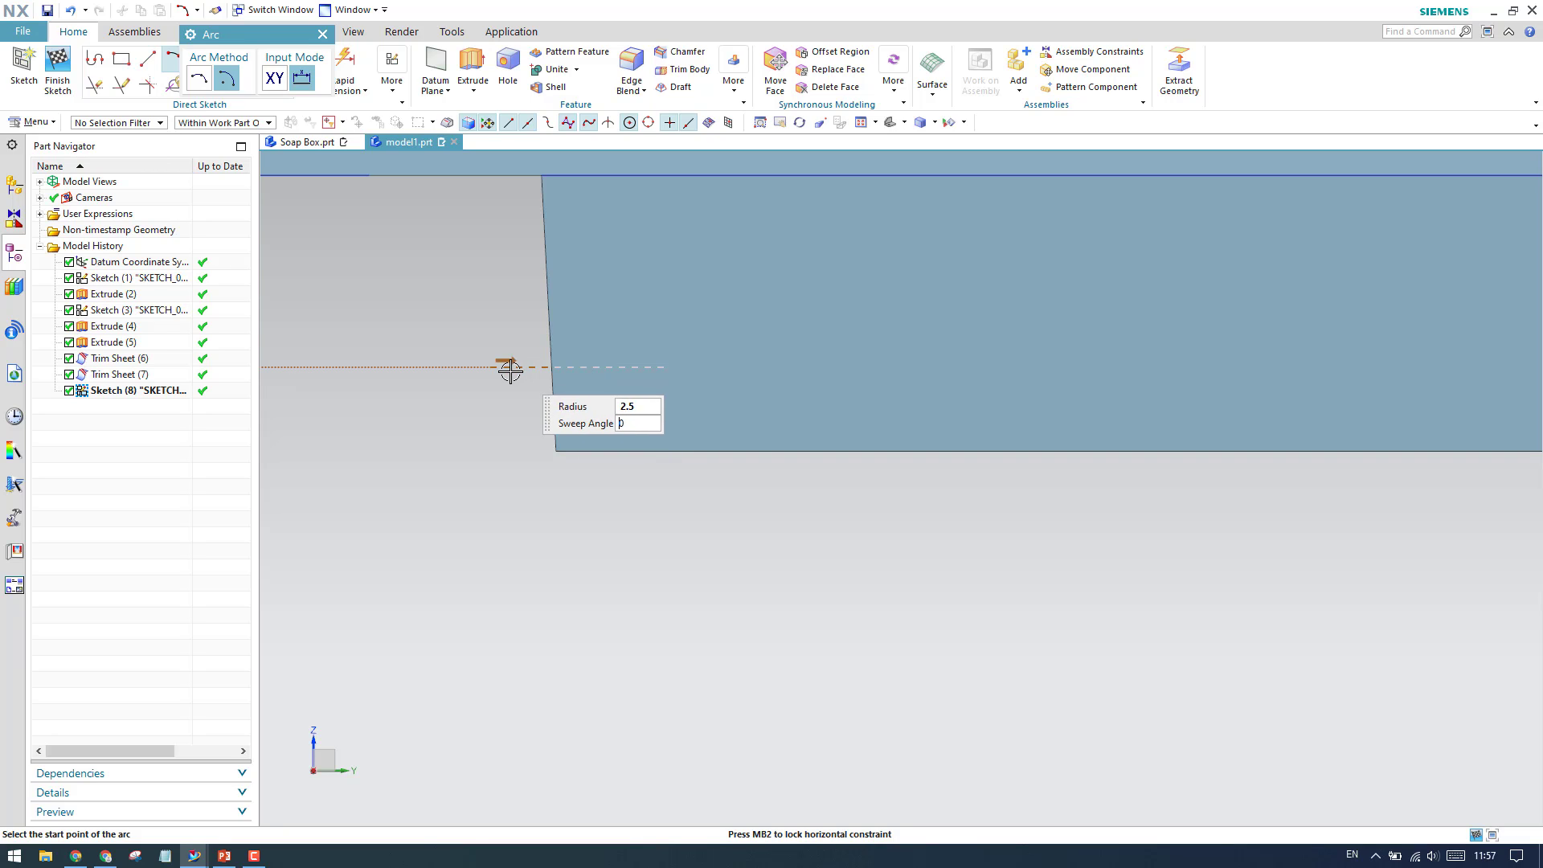
pyautogui.click(506, 365)
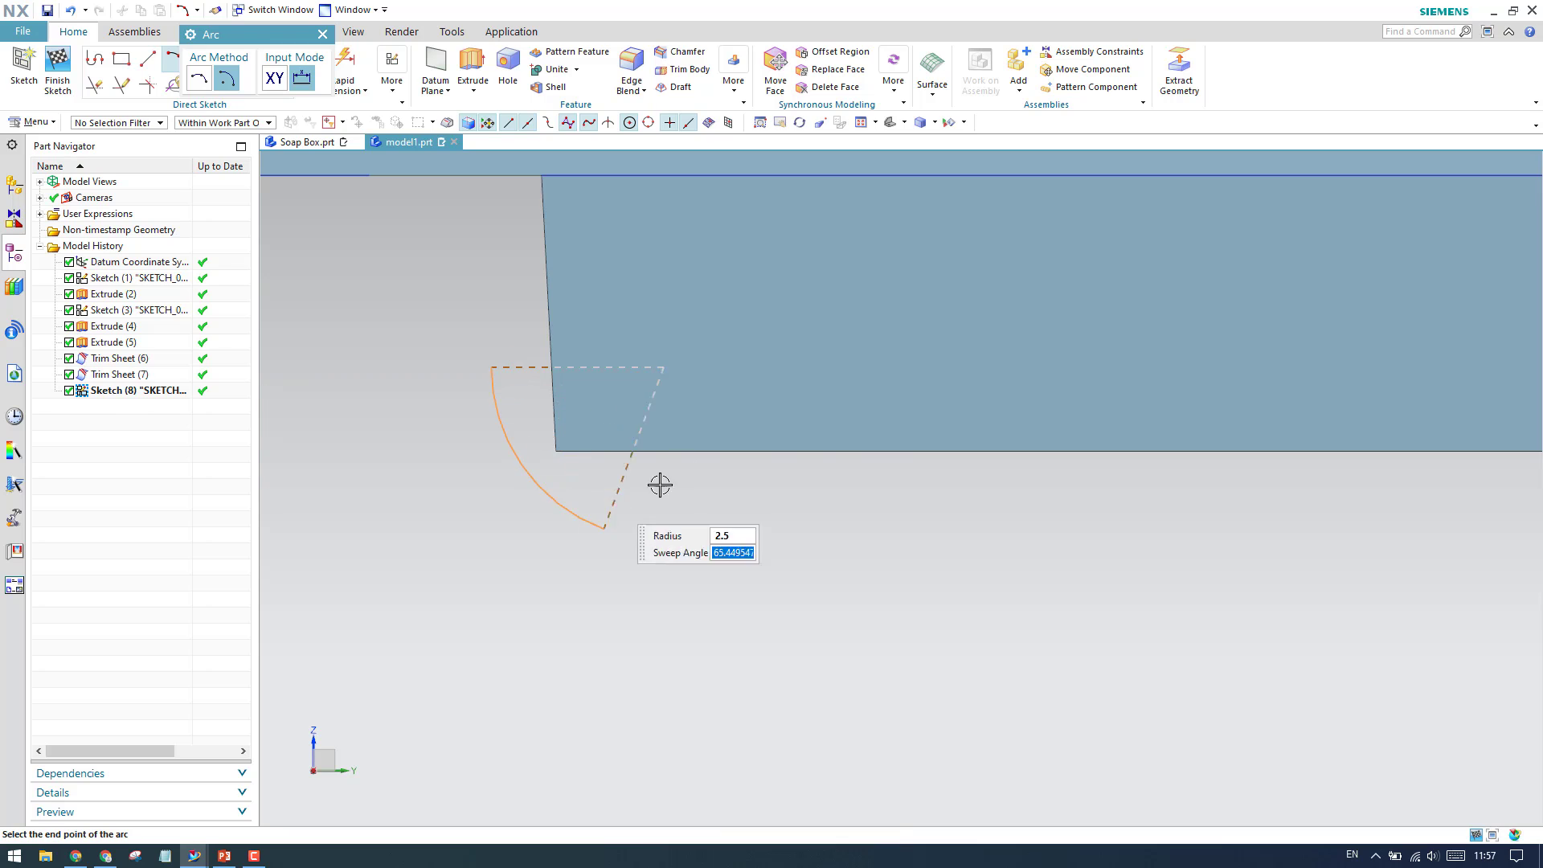
pyautogui.click(769, 367)
pyautogui.press('Escape')
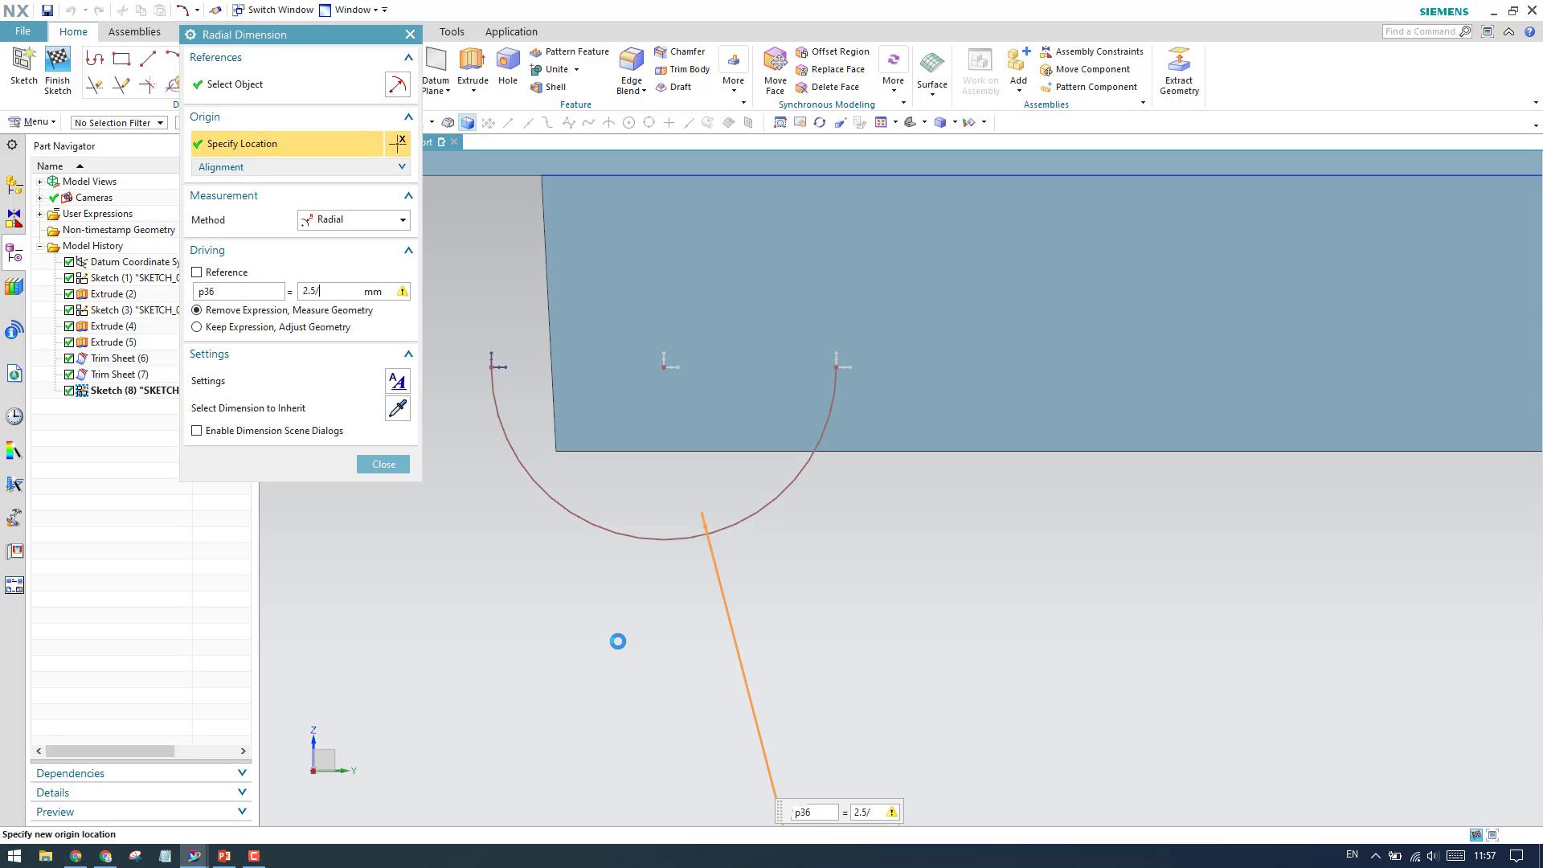
# Step: Set the semicircular arc's radial dimension to 2.5/2 mm
pyautogui.write('2')
pyautogui.press('Return')
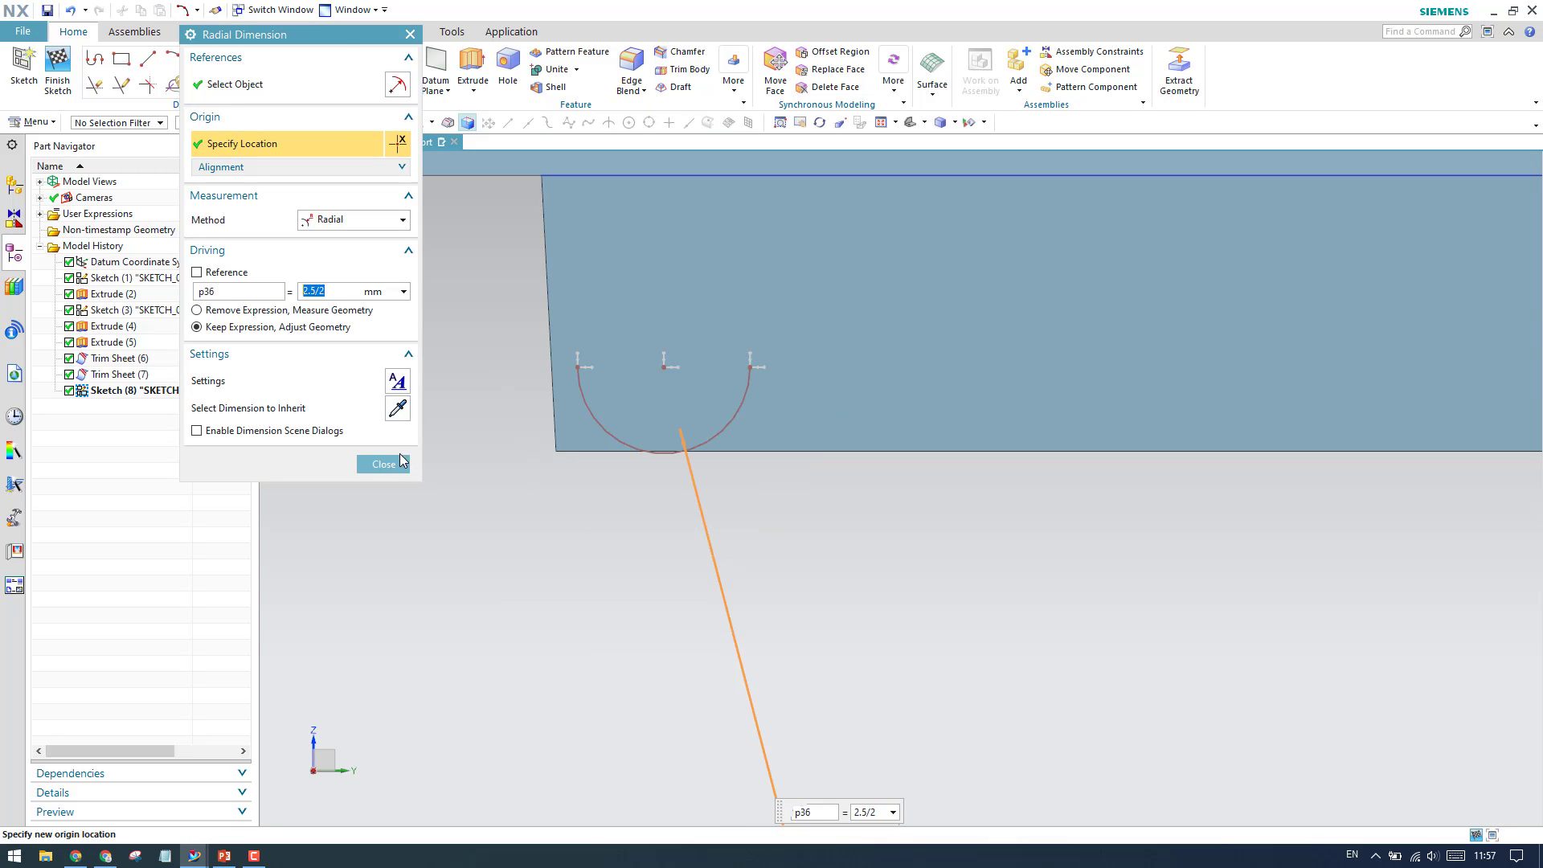
pyautogui.click(383, 464)
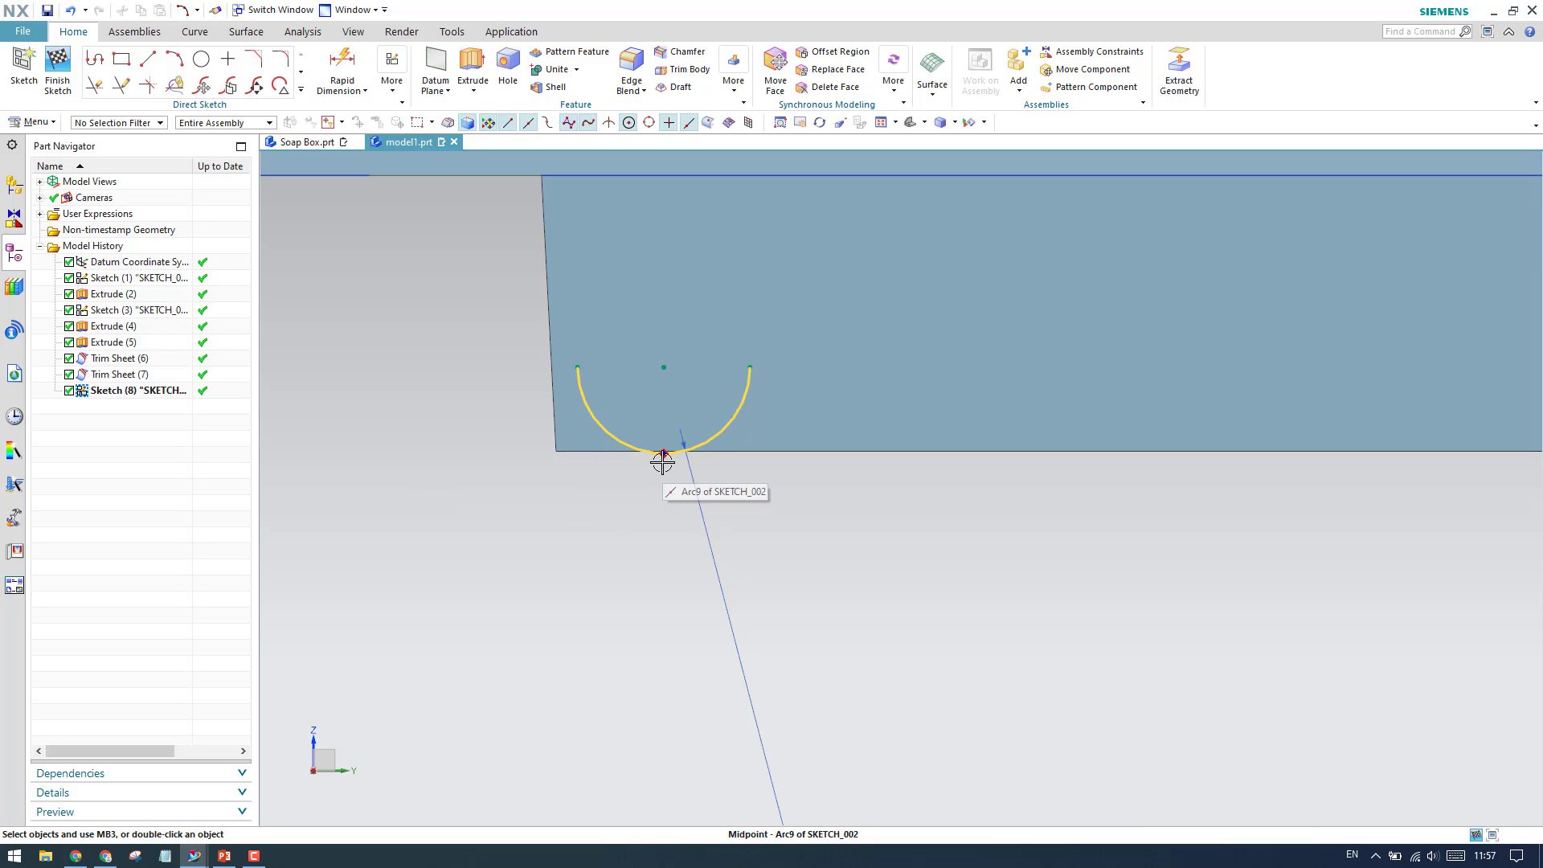
# Step: Constrain the arc tangent to the bottom edge of the shallow basin
pyautogui.press('c')
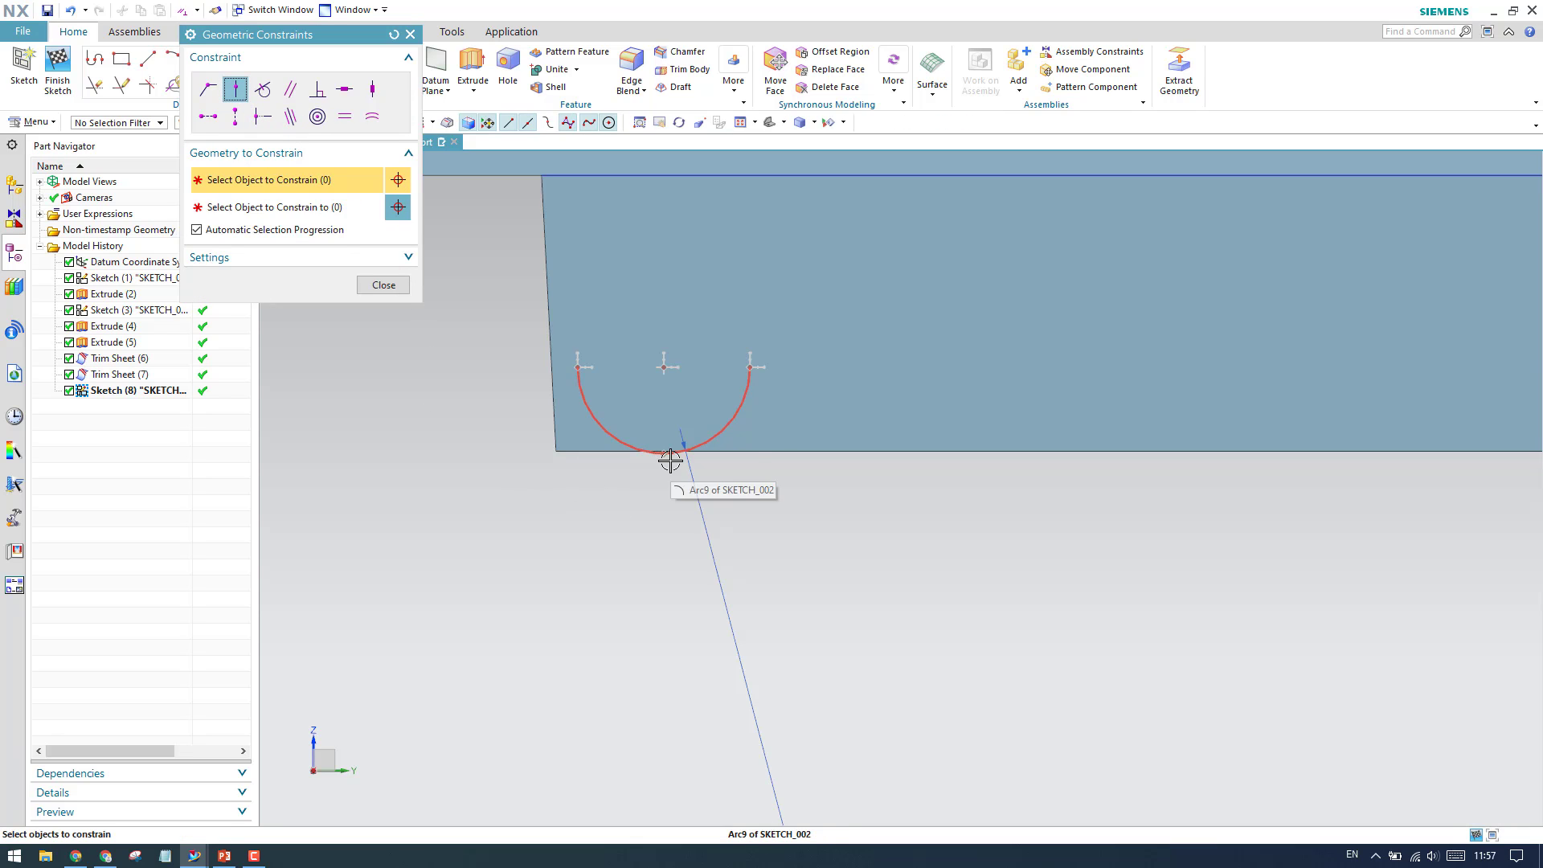
pyautogui.click(263, 88)
pyautogui.click(637, 440)
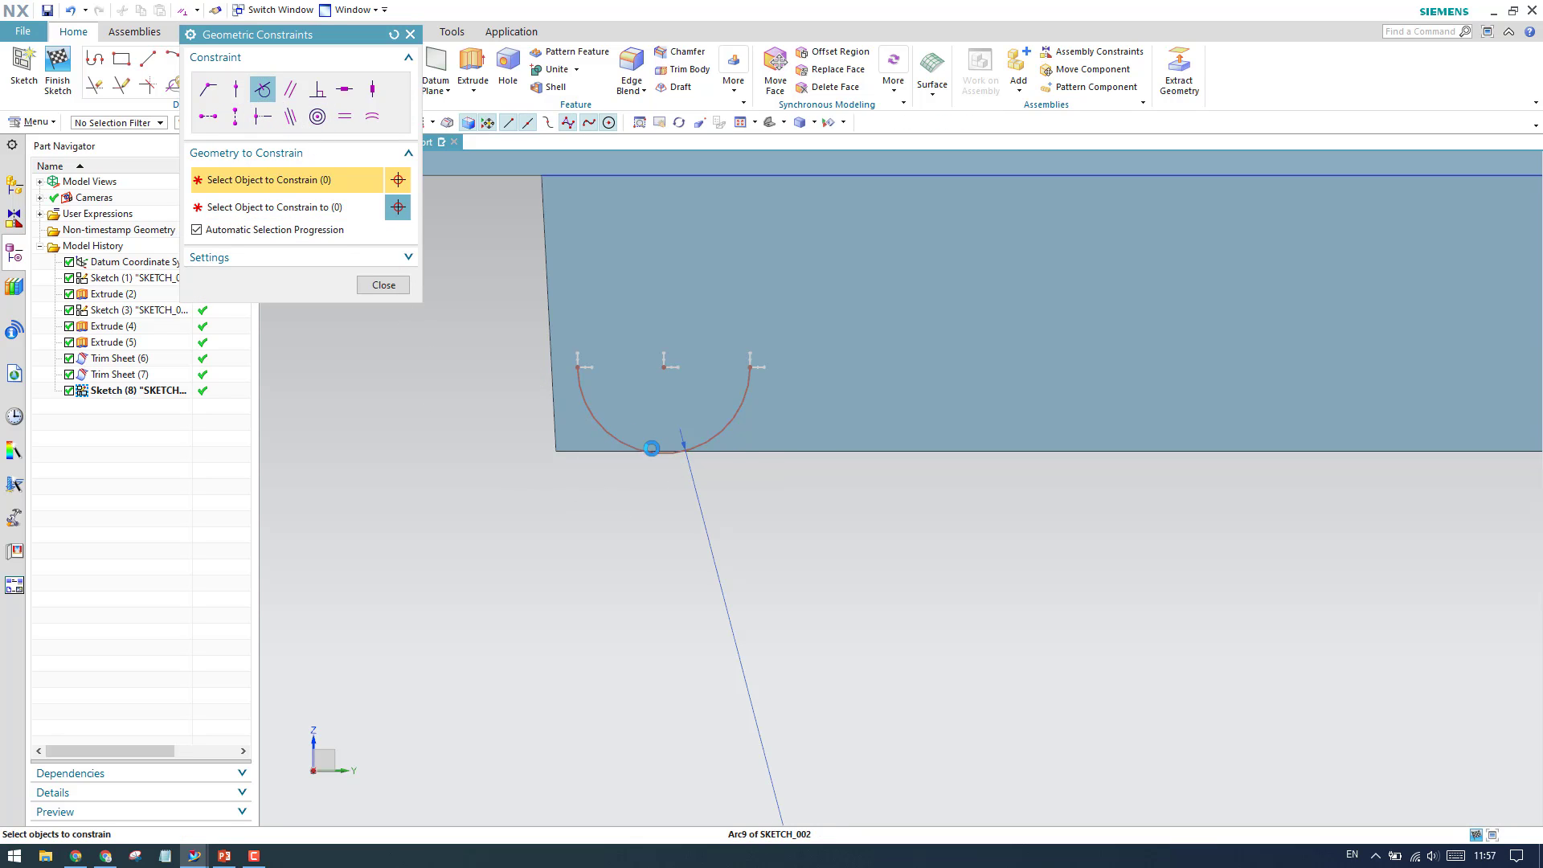
pyautogui.click(727, 450)
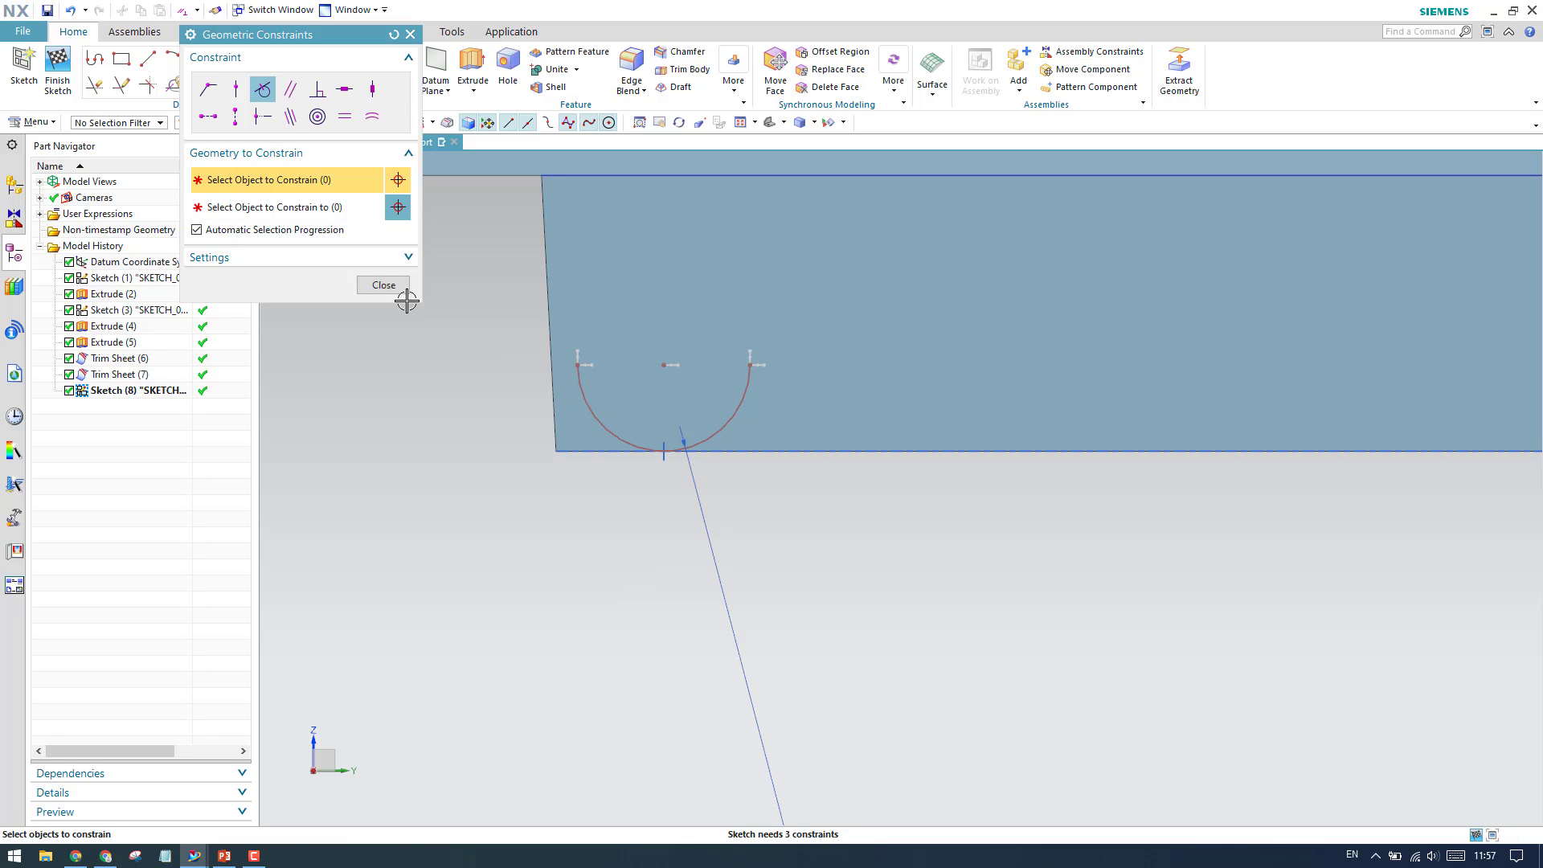
# Step: Apply Horizontal Alignment constraints between each of the arc's endpoints and its centre point
pyautogui.click(208, 116)
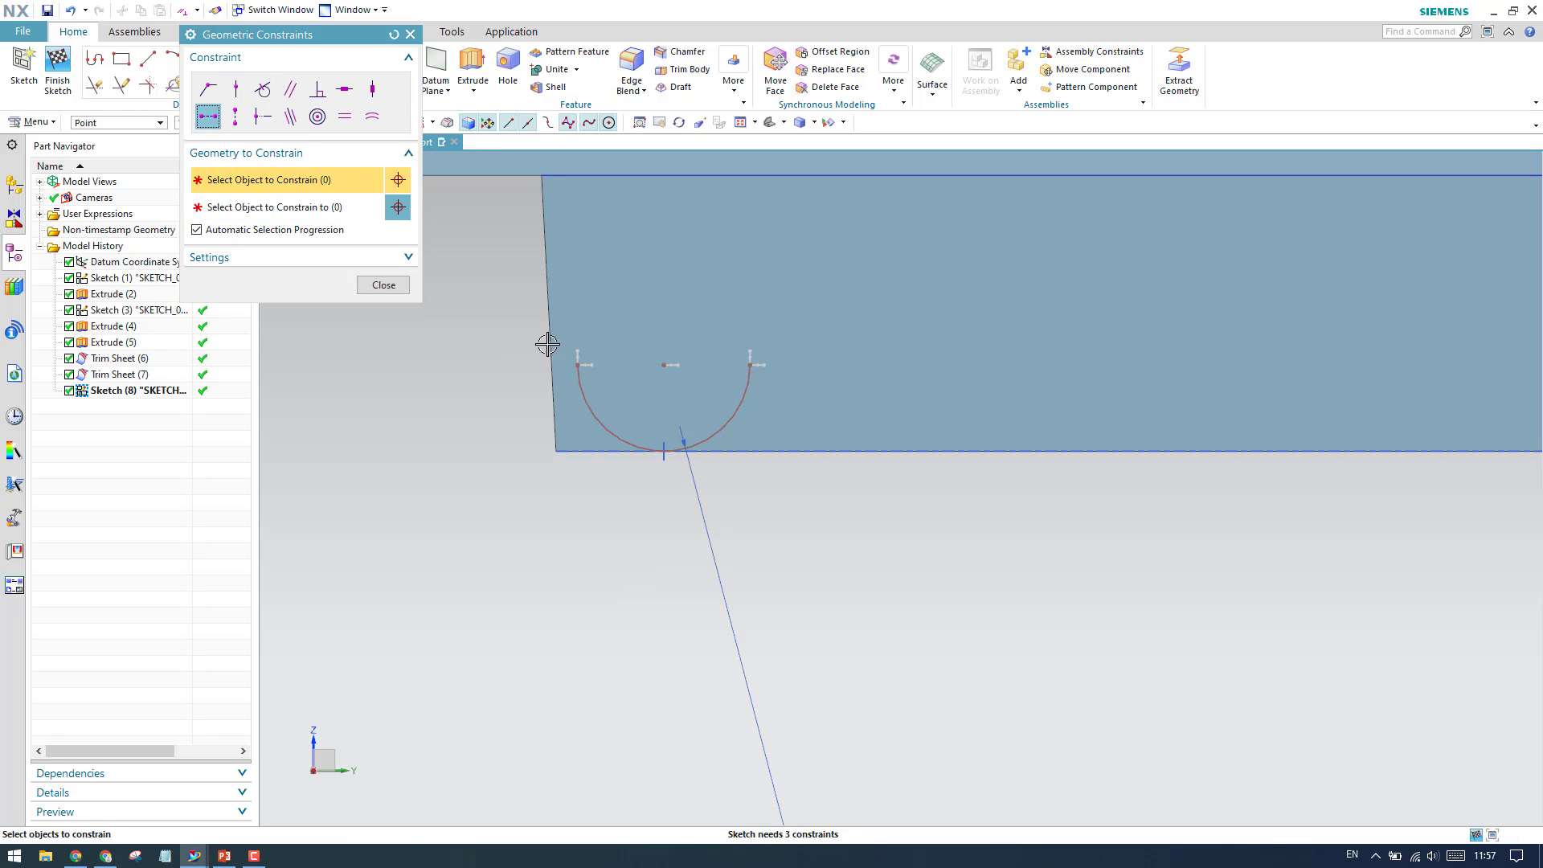
pyautogui.click(580, 365)
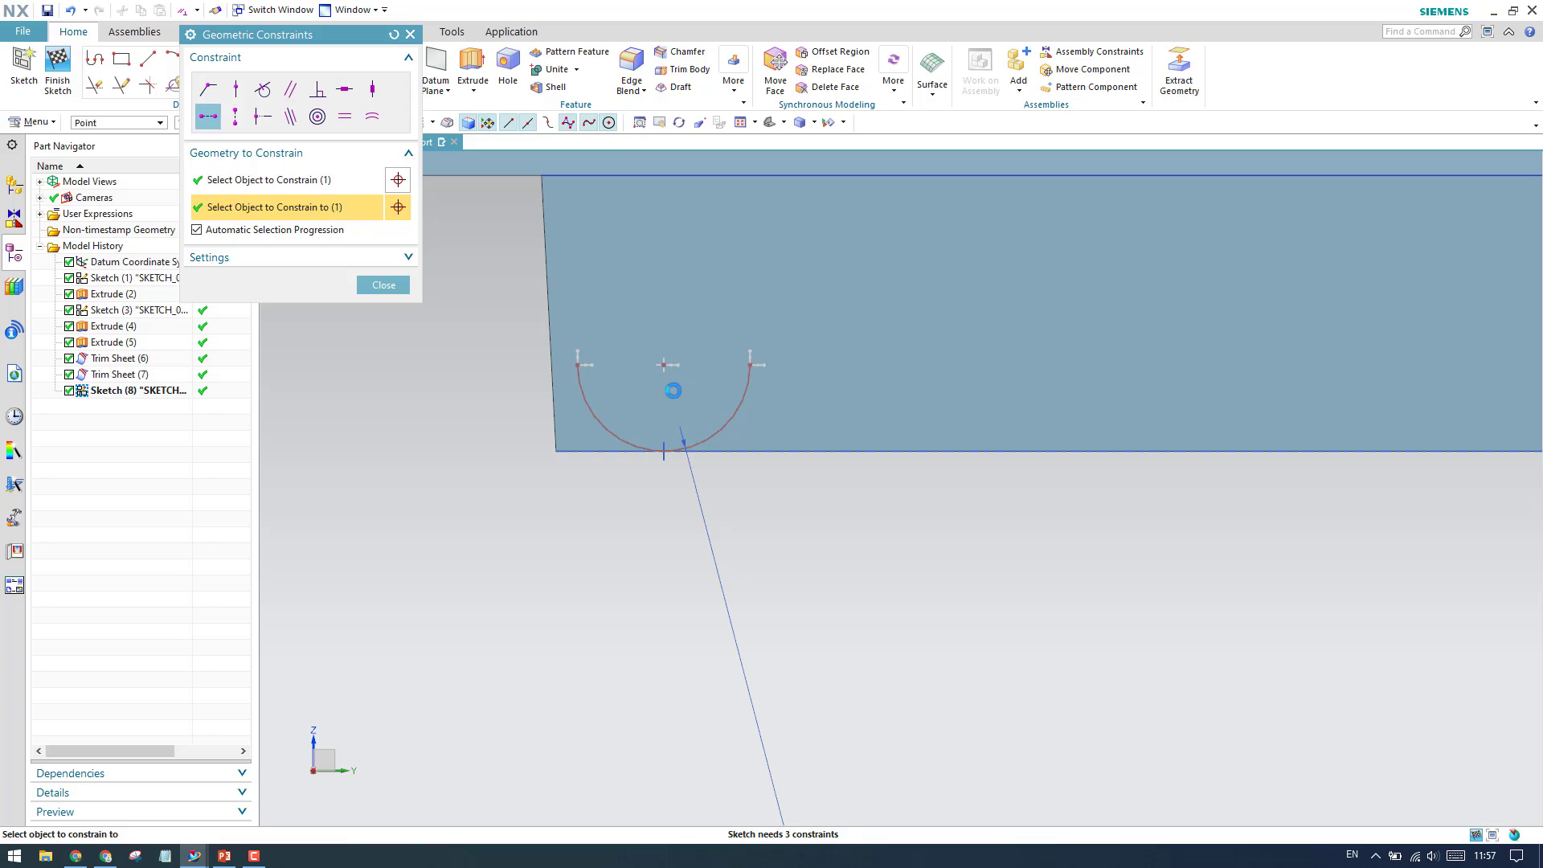
pyautogui.click(666, 366)
pyautogui.click(750, 365)
pyautogui.click(665, 365)
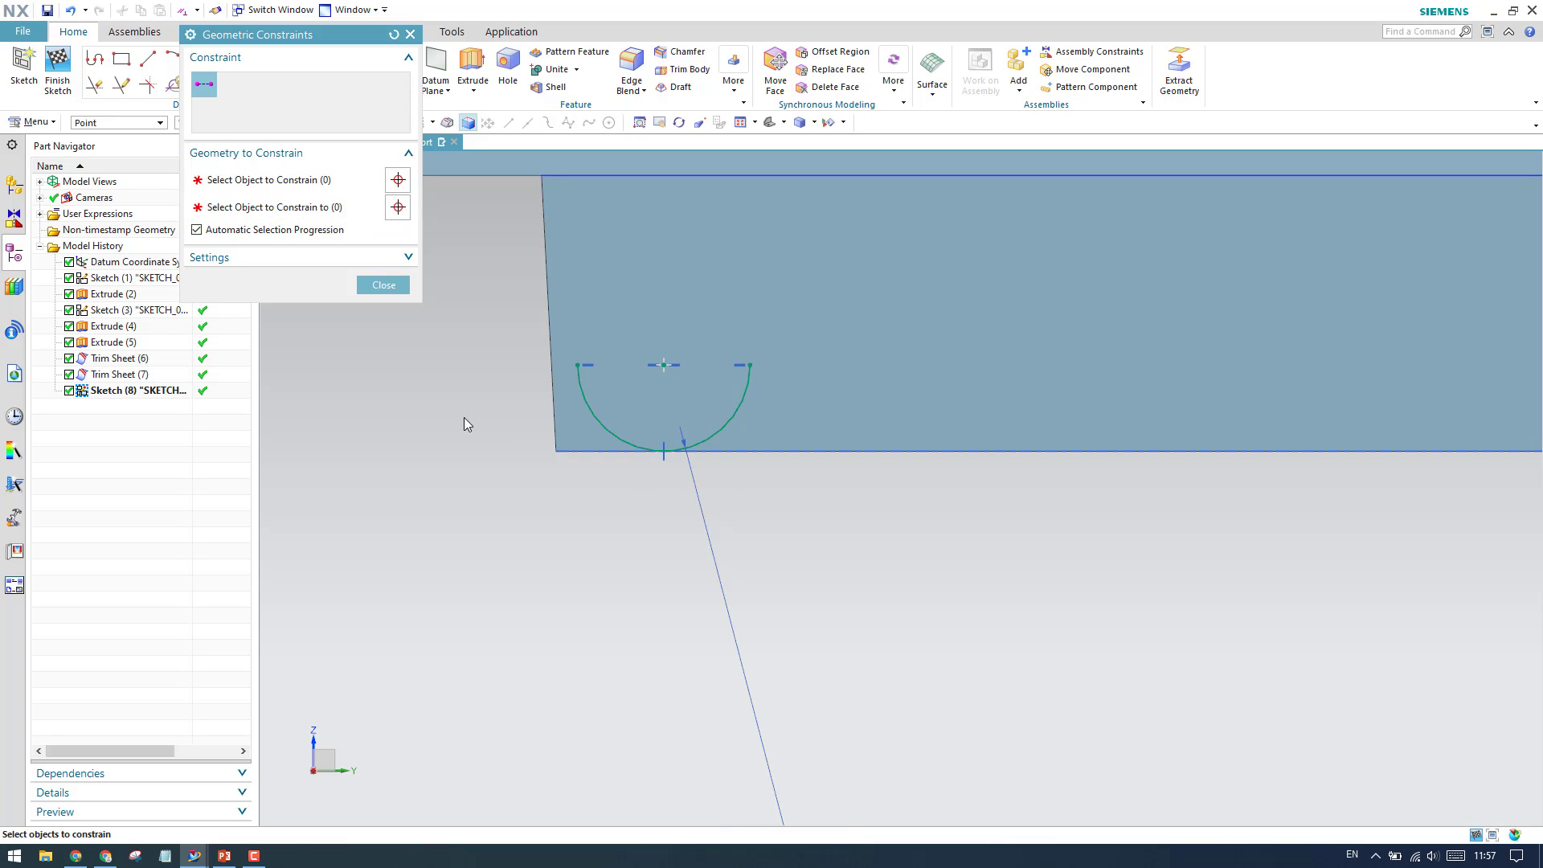
pyautogui.click(383, 285)
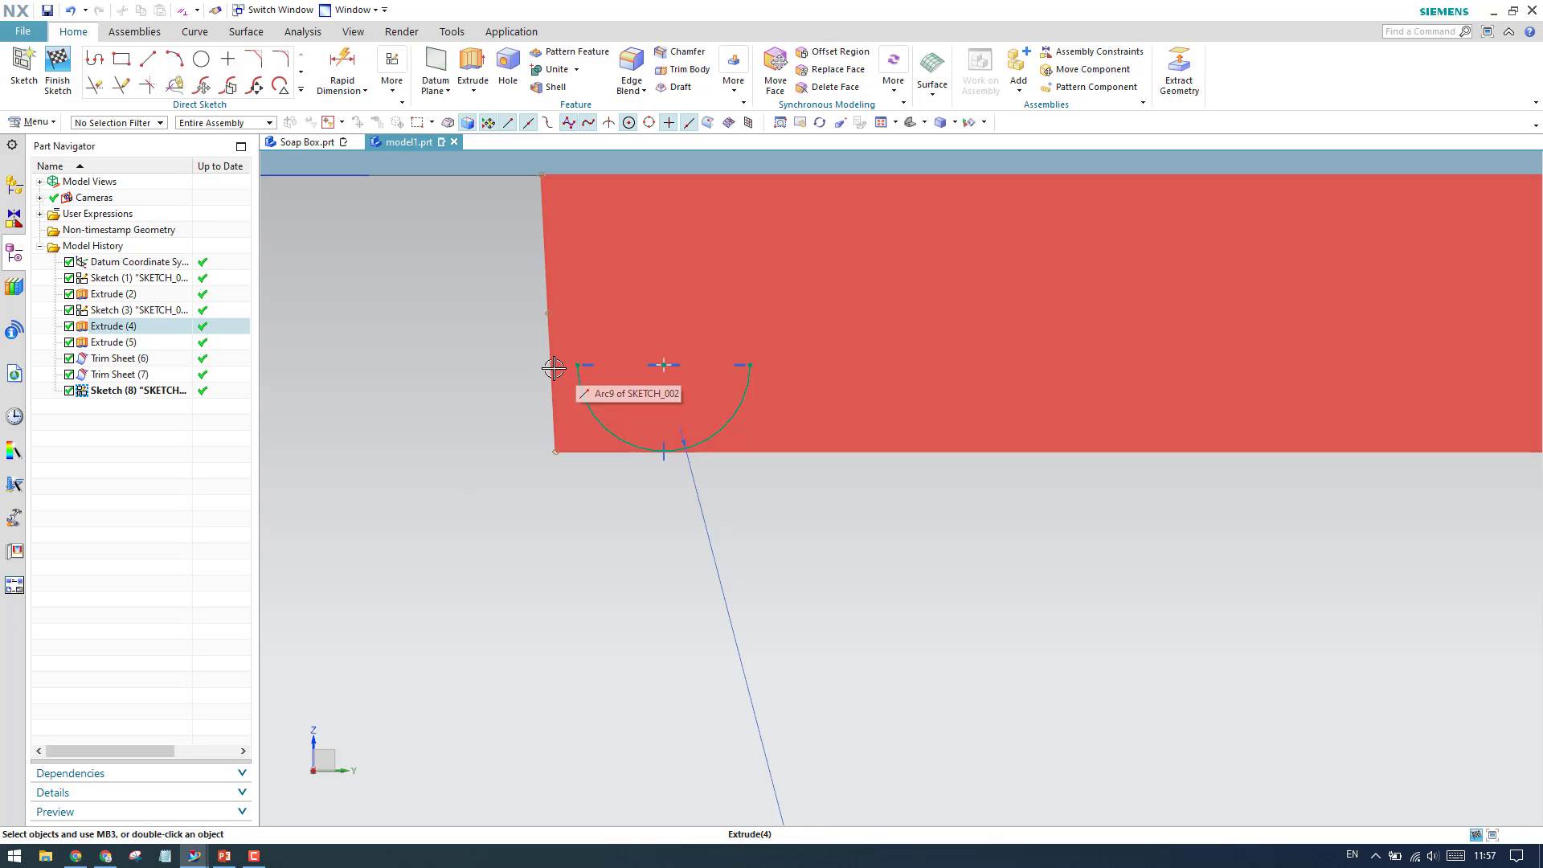
# Step: Constrain the arc's left endpoint onto the slanted left edge of the shallow basin with Point on Curve
pyautogui.press('c')
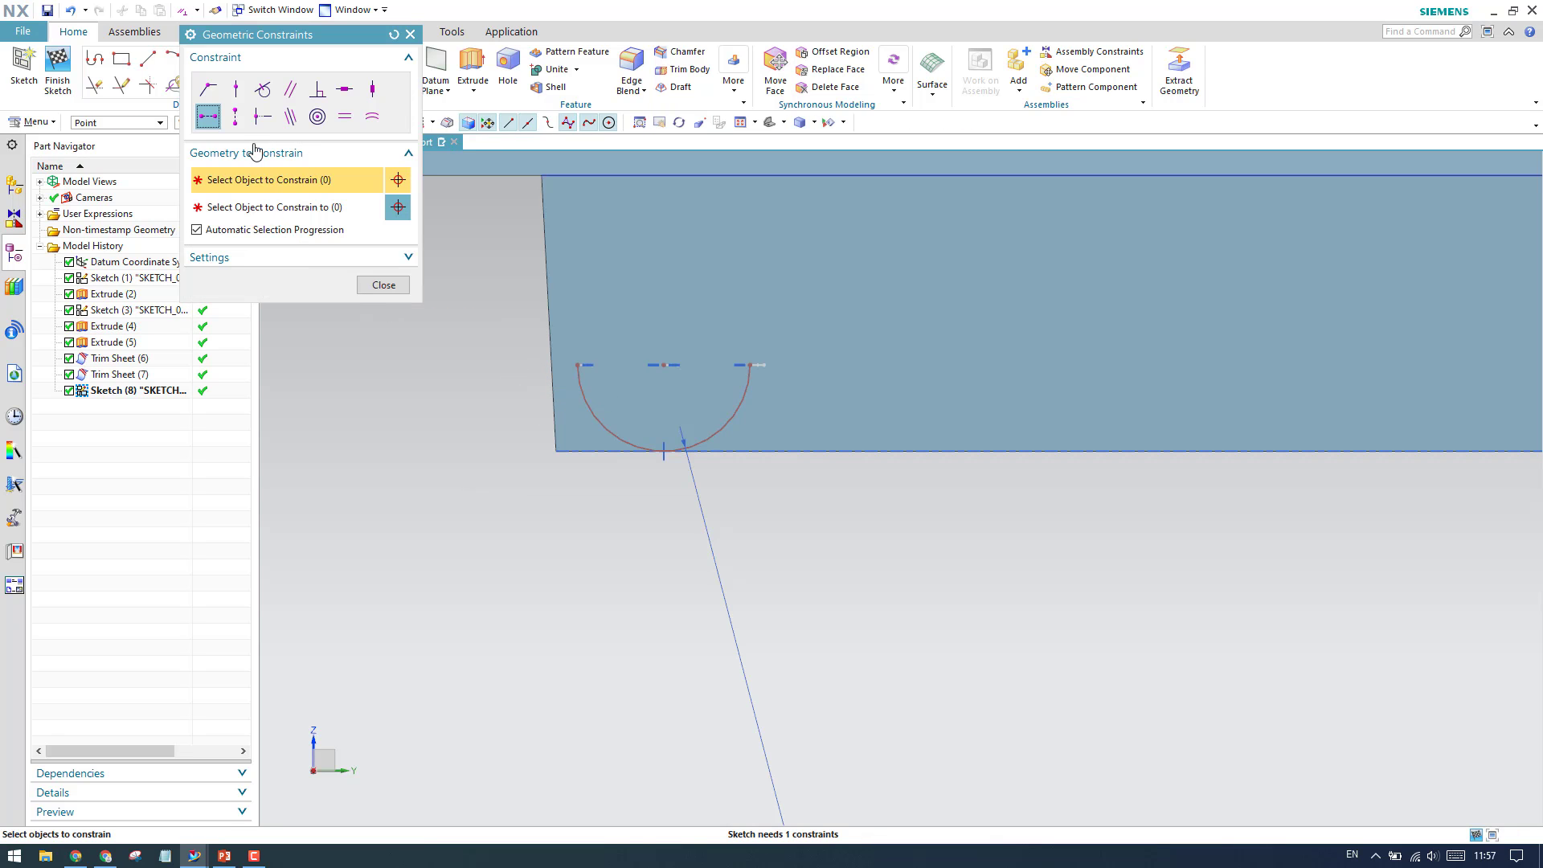
pyautogui.click(232, 91)
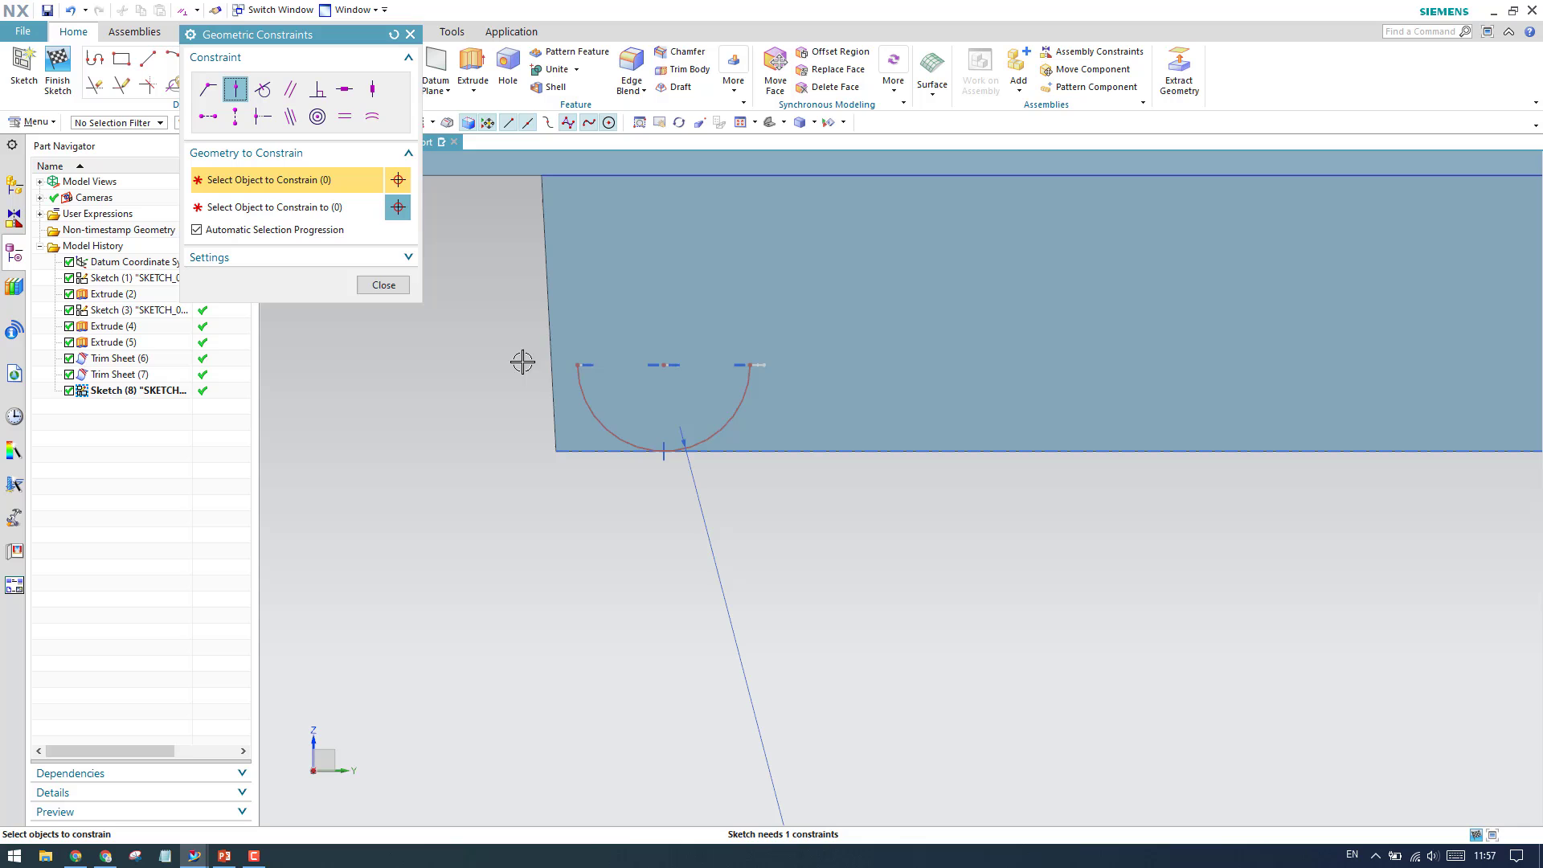
pyautogui.click(578, 363)
pyautogui.click(546, 369)
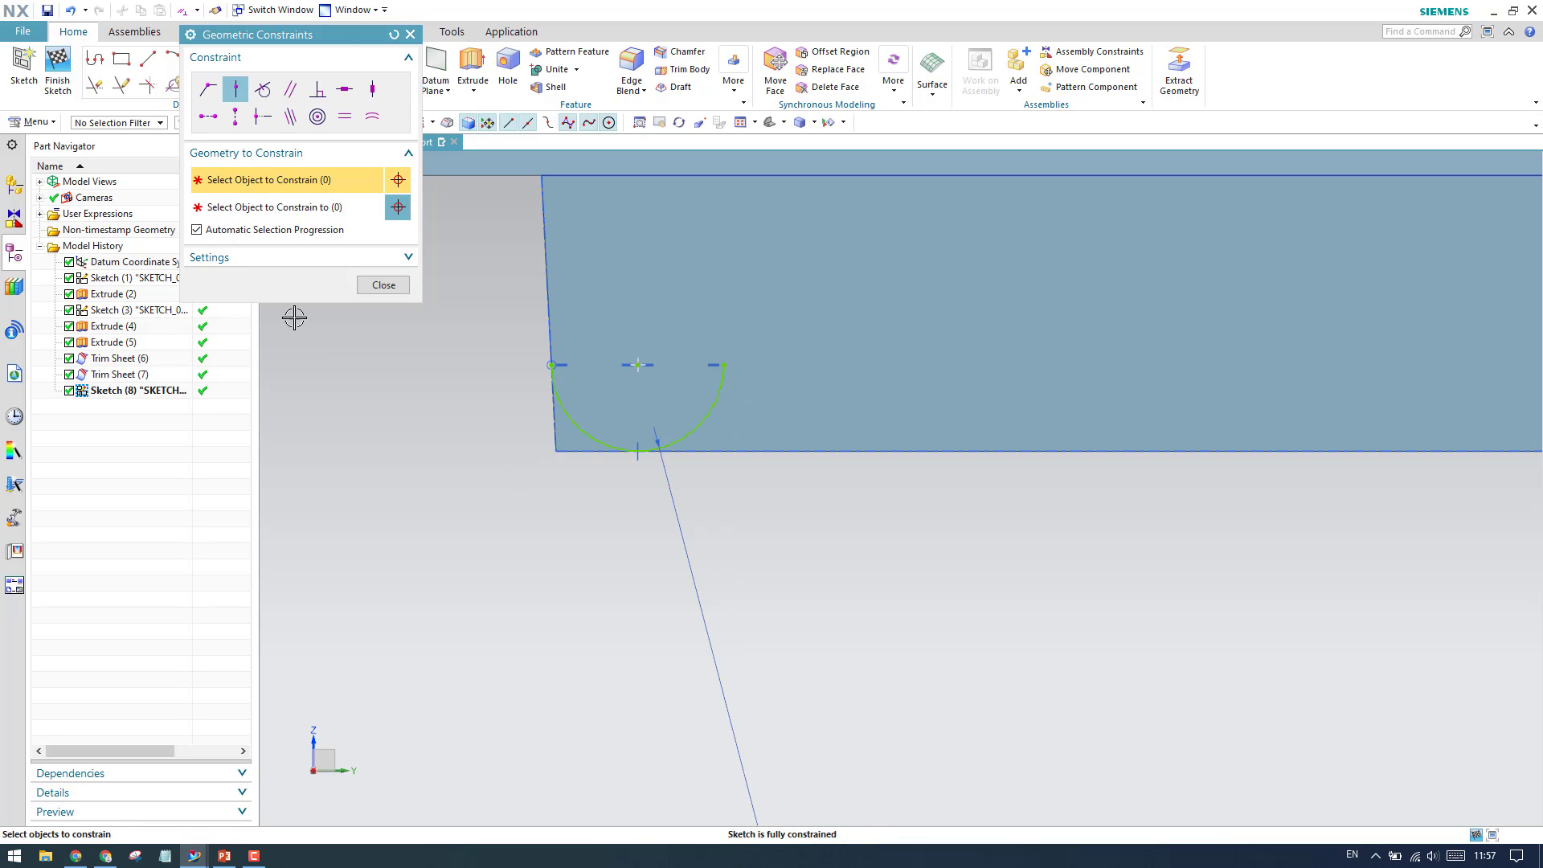
pyautogui.click(383, 285)
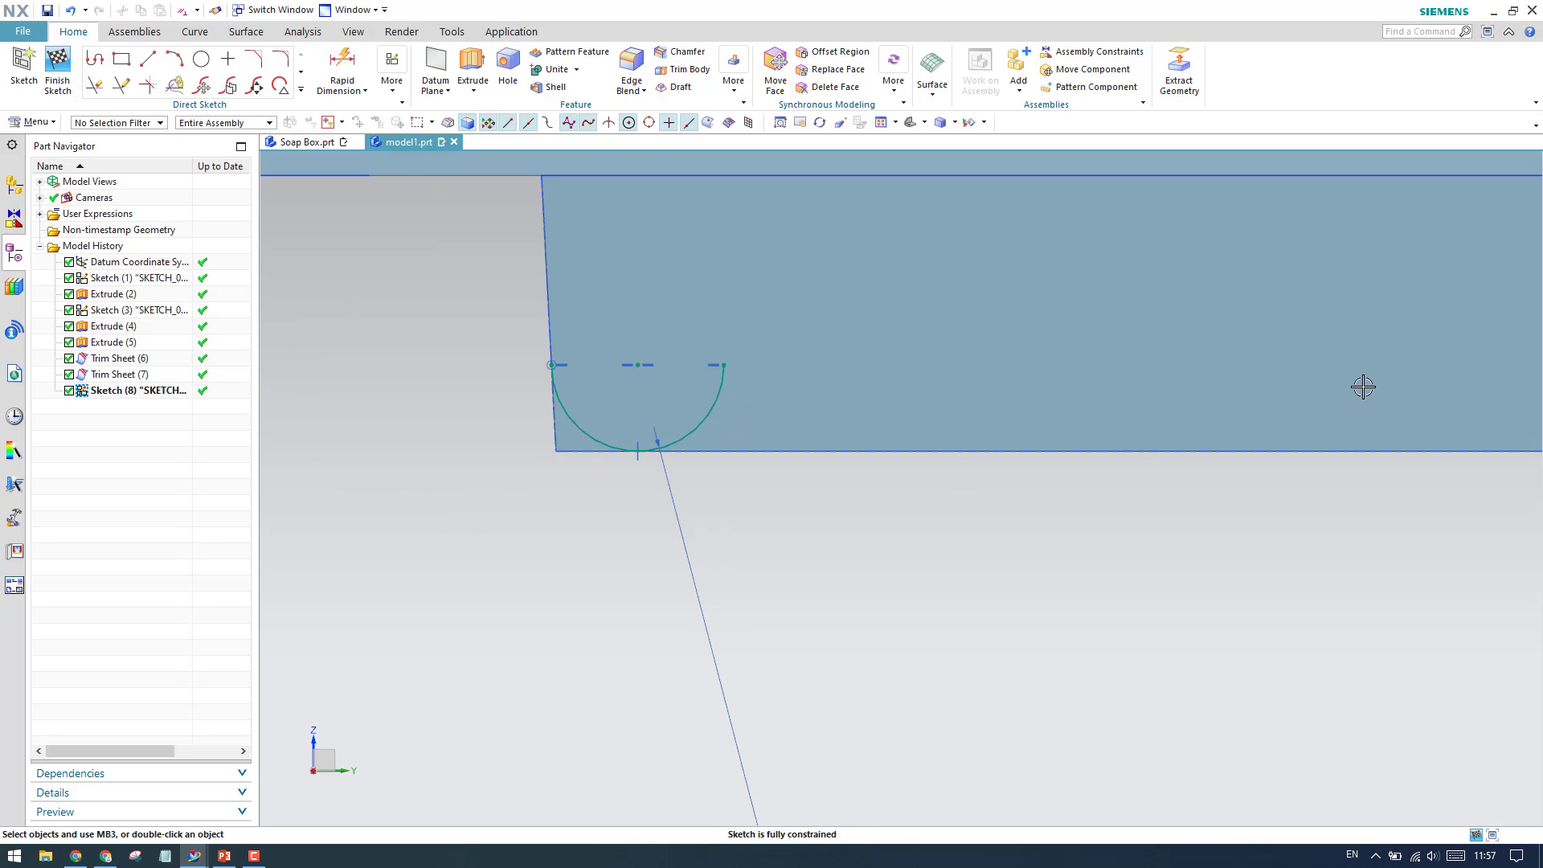
# Step: Set up a linear Pattern Curve of the arc along the sketch's X axis
pyautogui.scroll(-3, 499, 506)
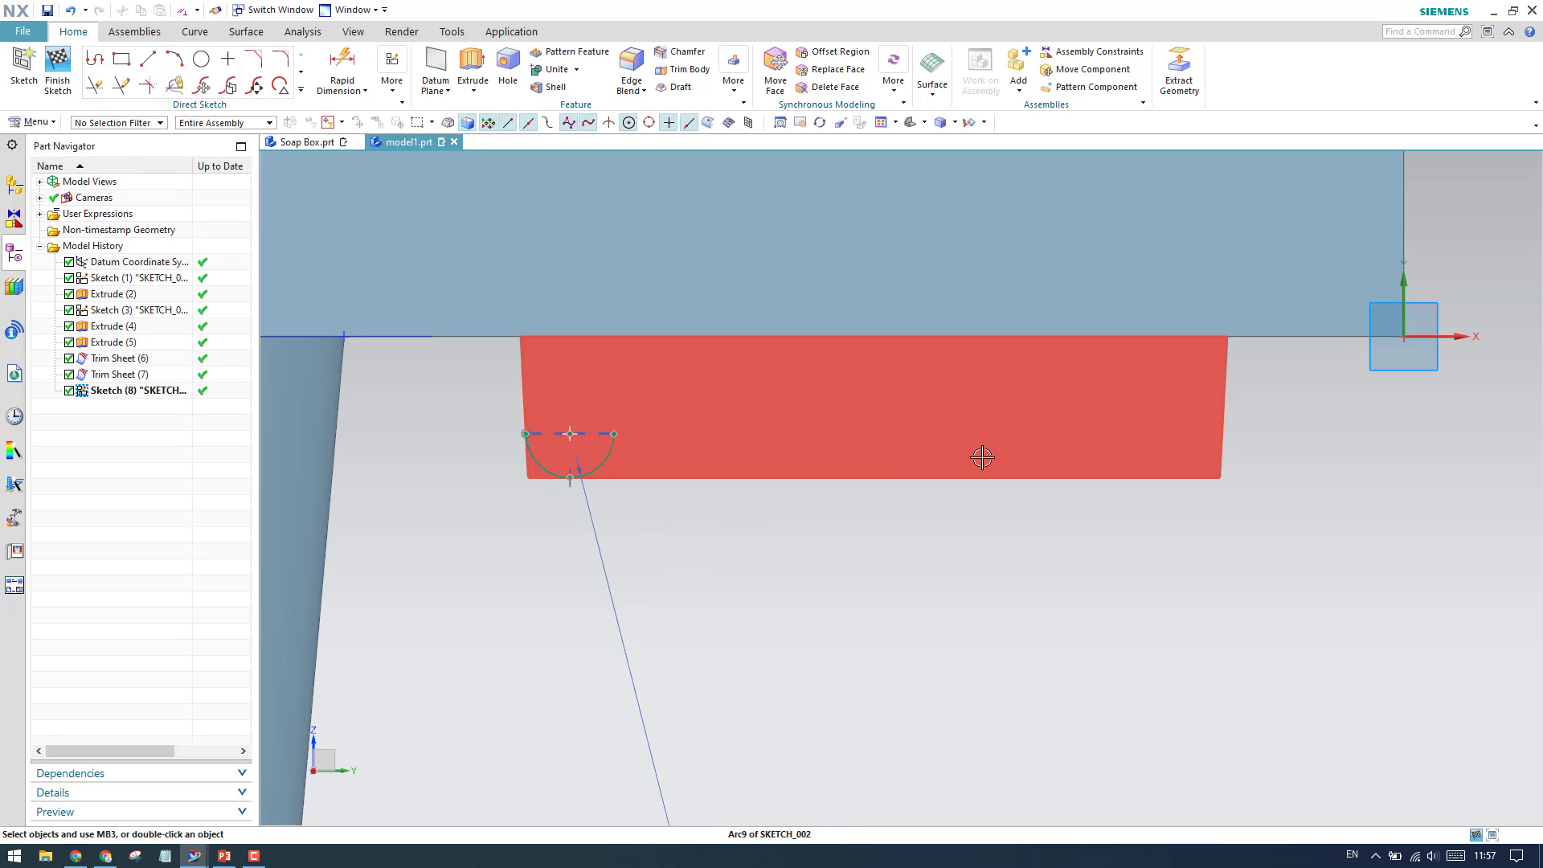
pyautogui.click(301, 88)
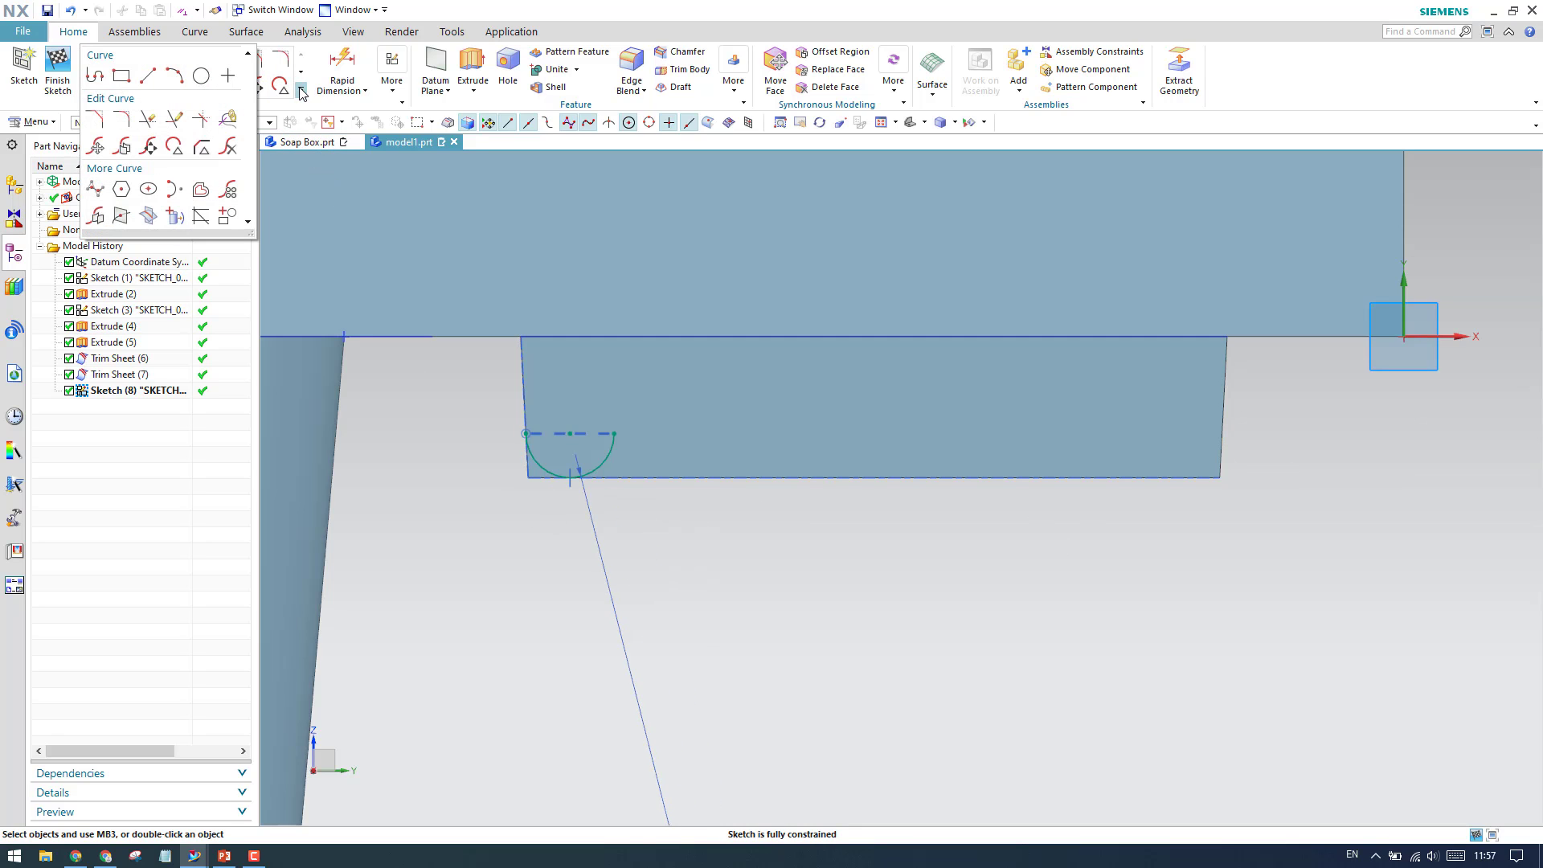
pyautogui.click(229, 190)
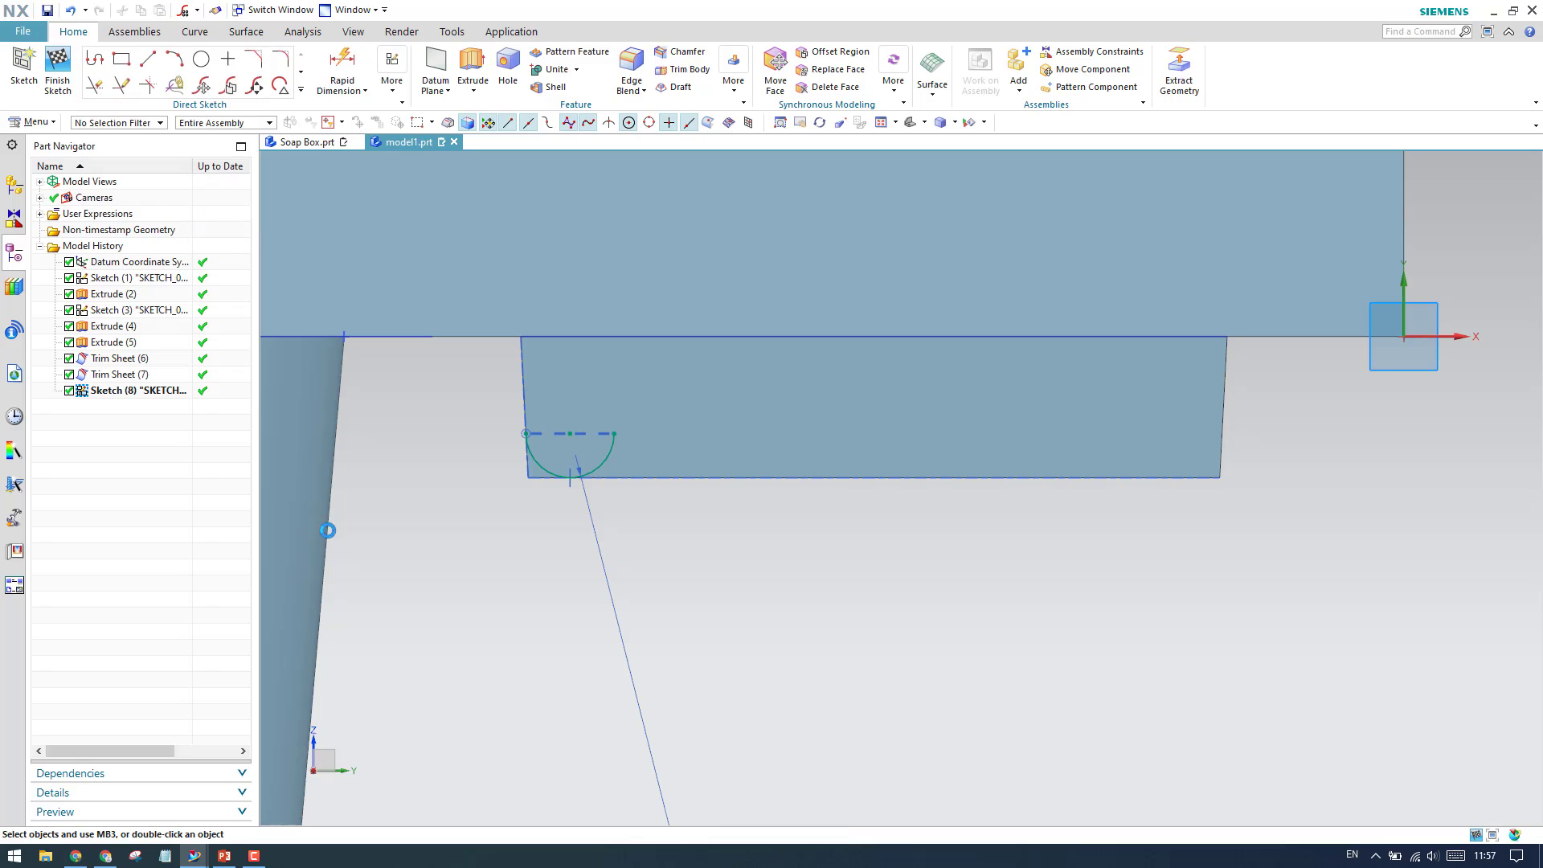
pyautogui.click(607, 465)
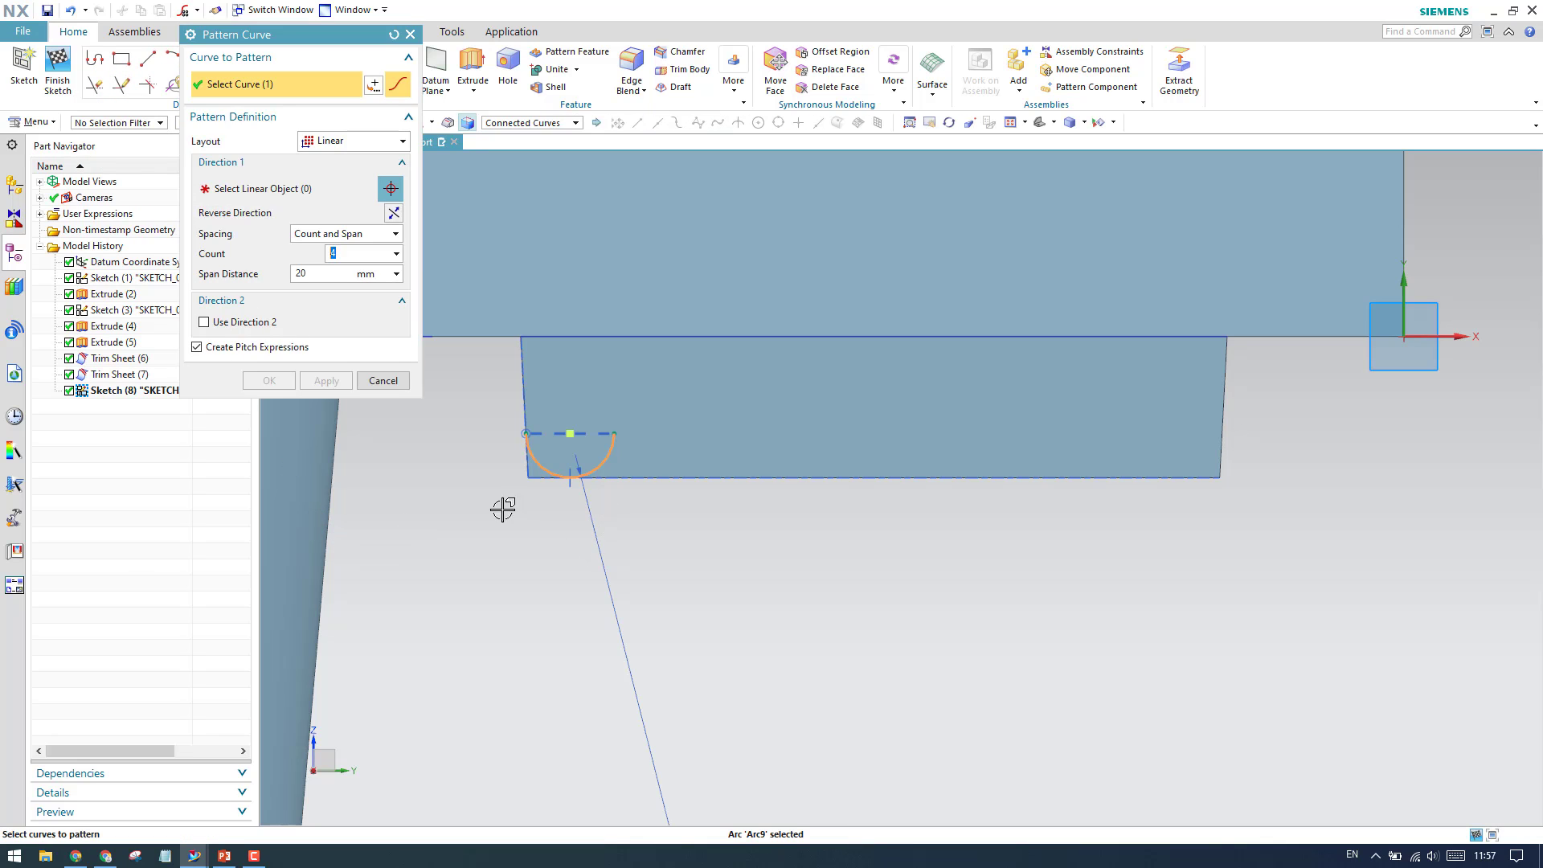
pyautogui.middleClick(482, 494)
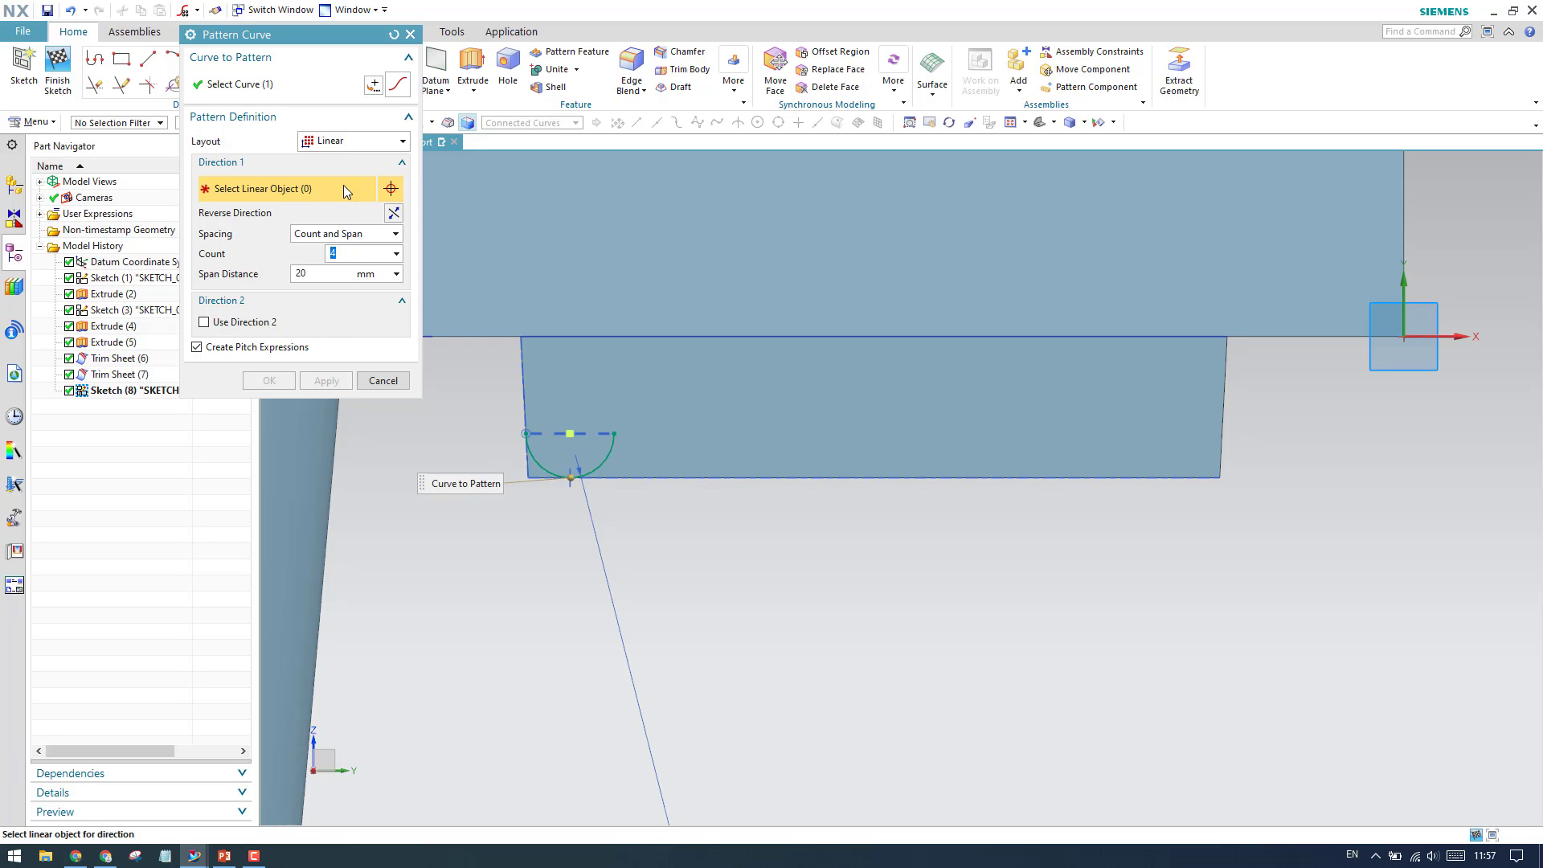
pyautogui.click(1439, 350)
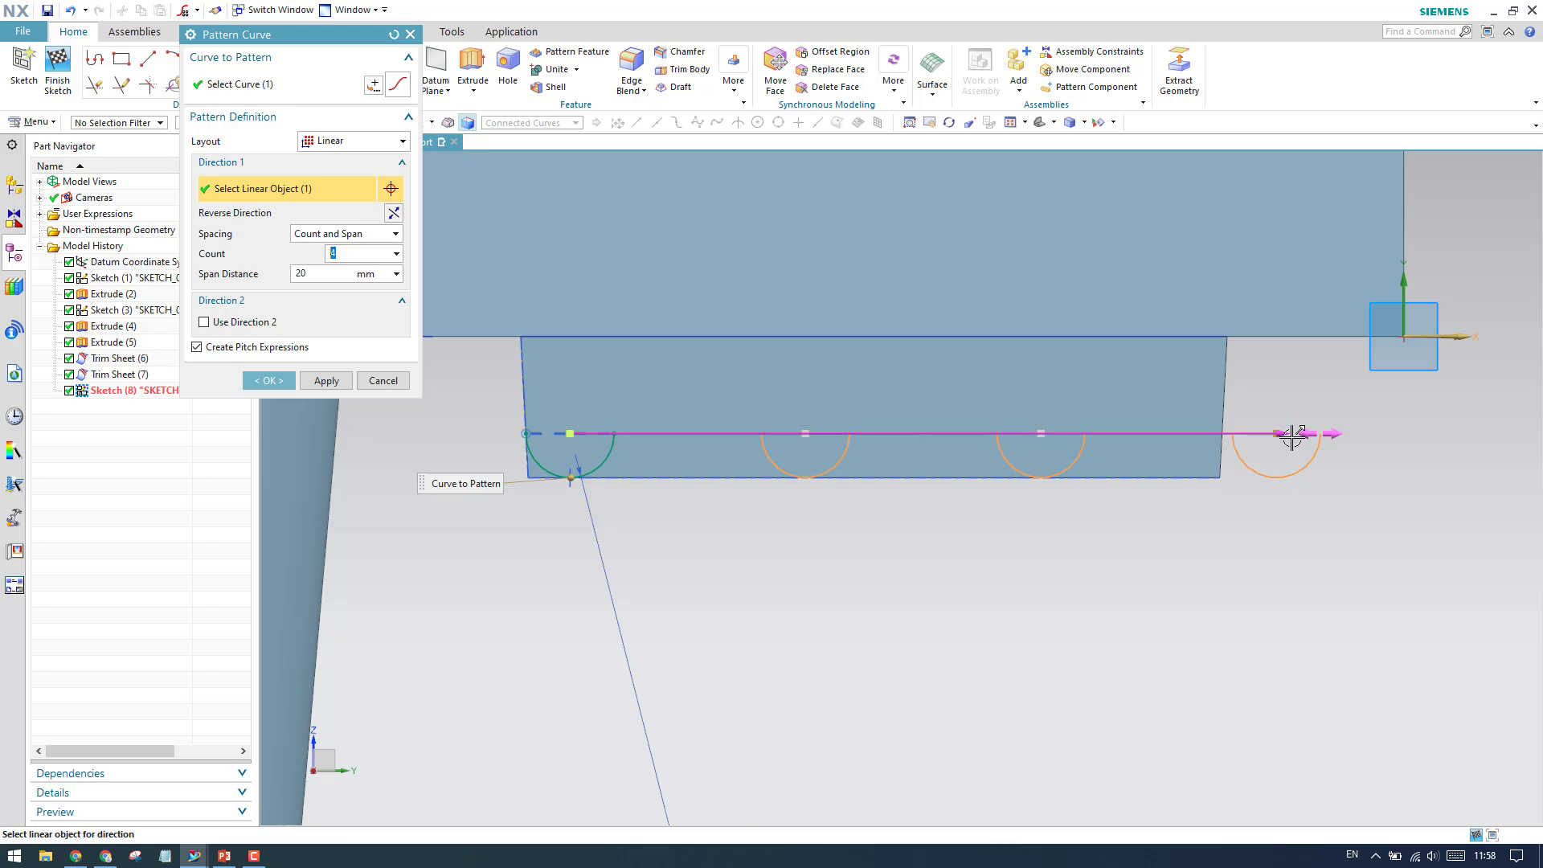
# Step: Shorten the arc pattern's span distance to 17.1 mm so the last copy fits inside the basin's right edge
pyautogui.moveTo(1289, 456); pyautogui.dragTo(1204, 453)
pyautogui.scroll(3, 1228, 452)
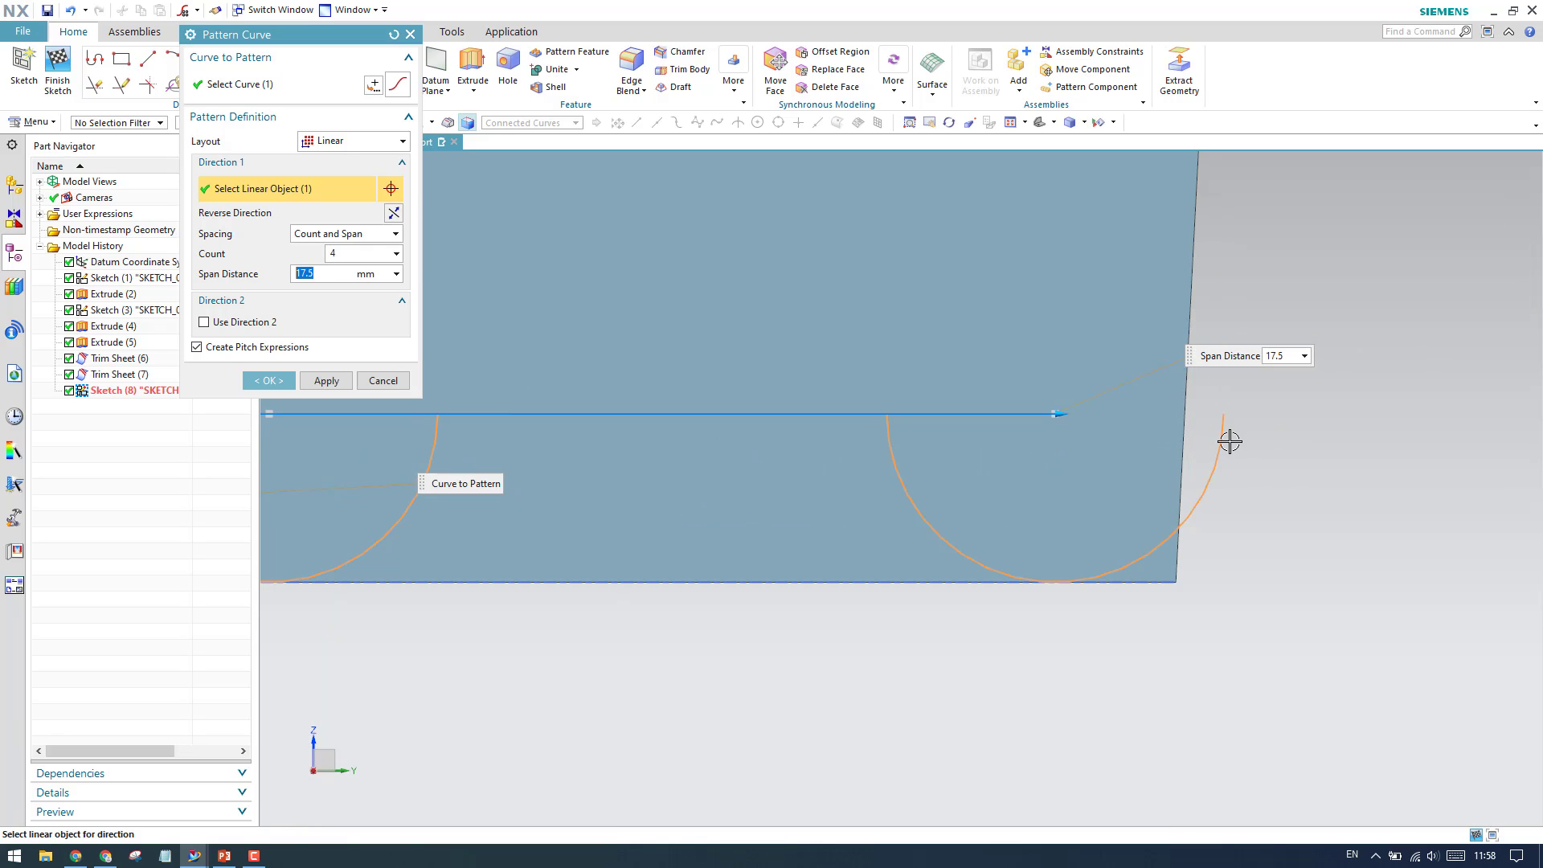
pyautogui.moveTo(1064, 419); pyautogui.dragTo(1005, 423)
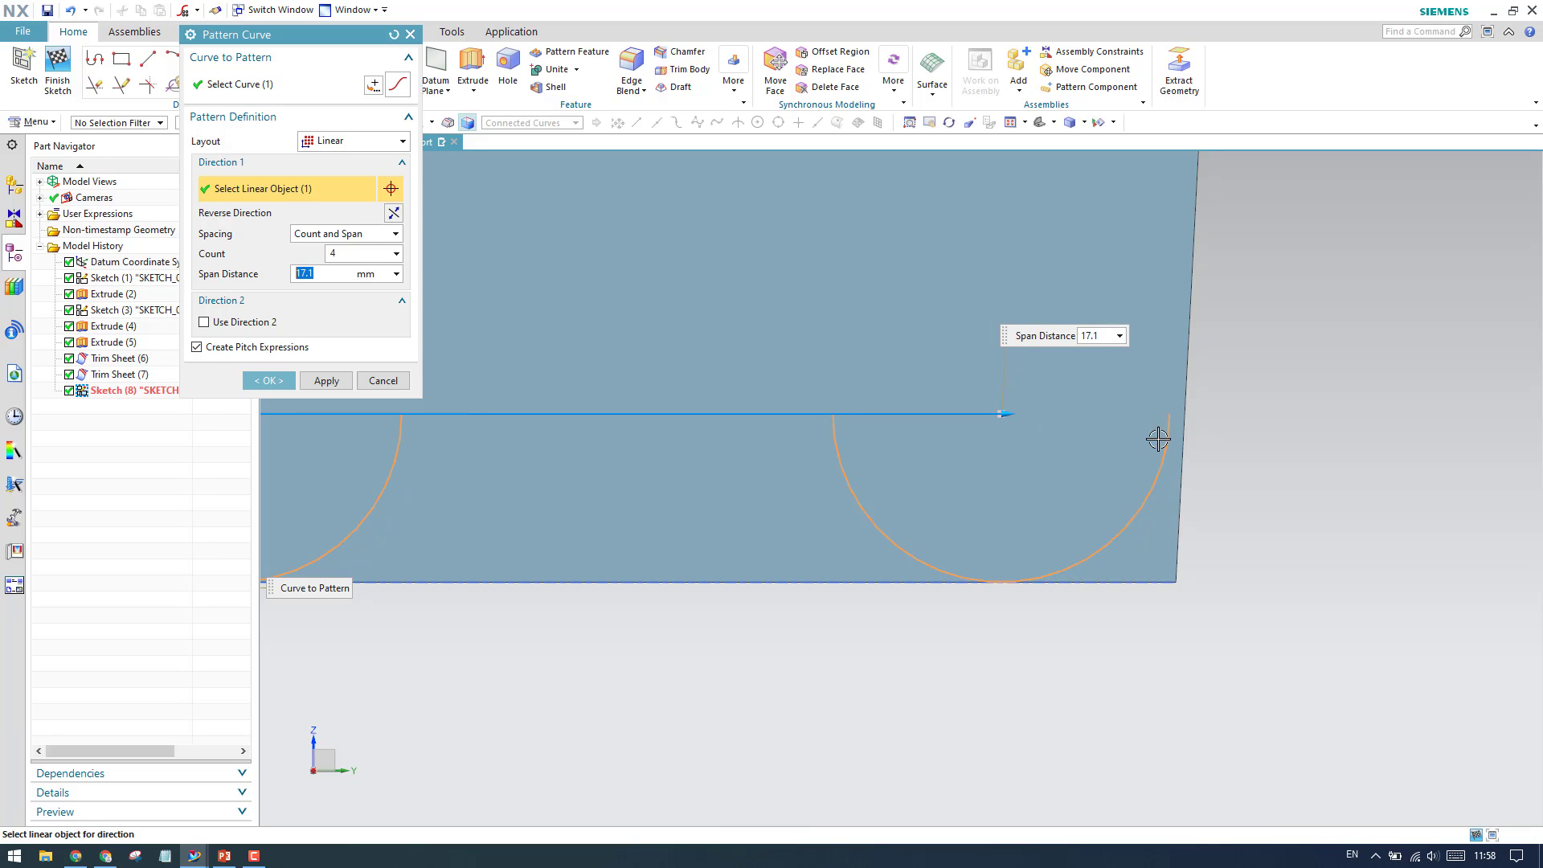
pyautogui.scroll(-5, 1160, 438)
# Step: Create the arc pattern with a count of 5, Count and Pitch spacing and a pitch distance of 4.3 mm
pyautogui.doubleClick(356, 257)
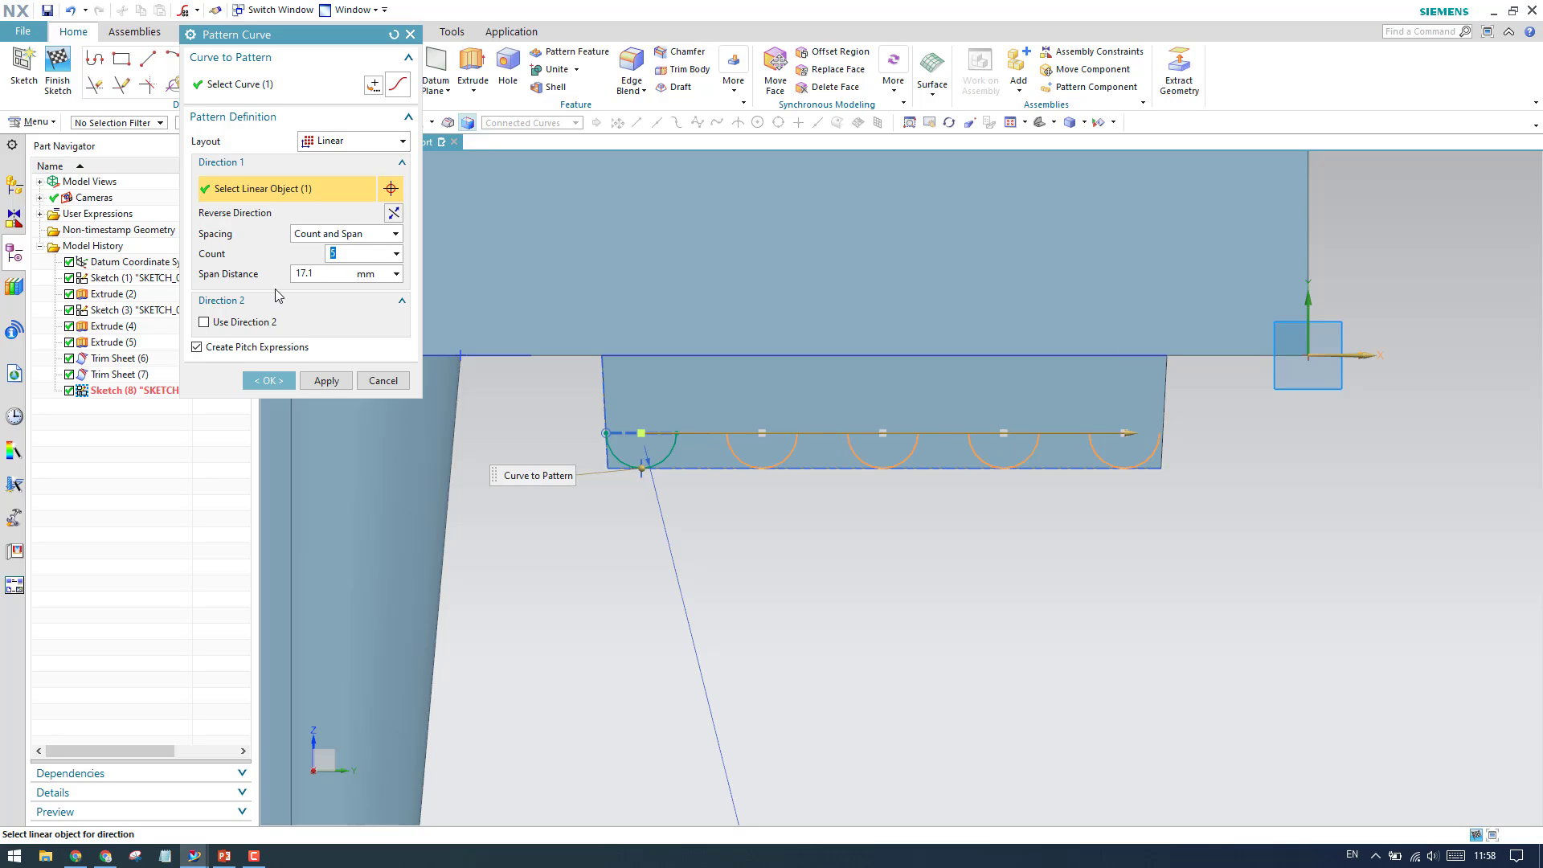
pyautogui.click(347, 236)
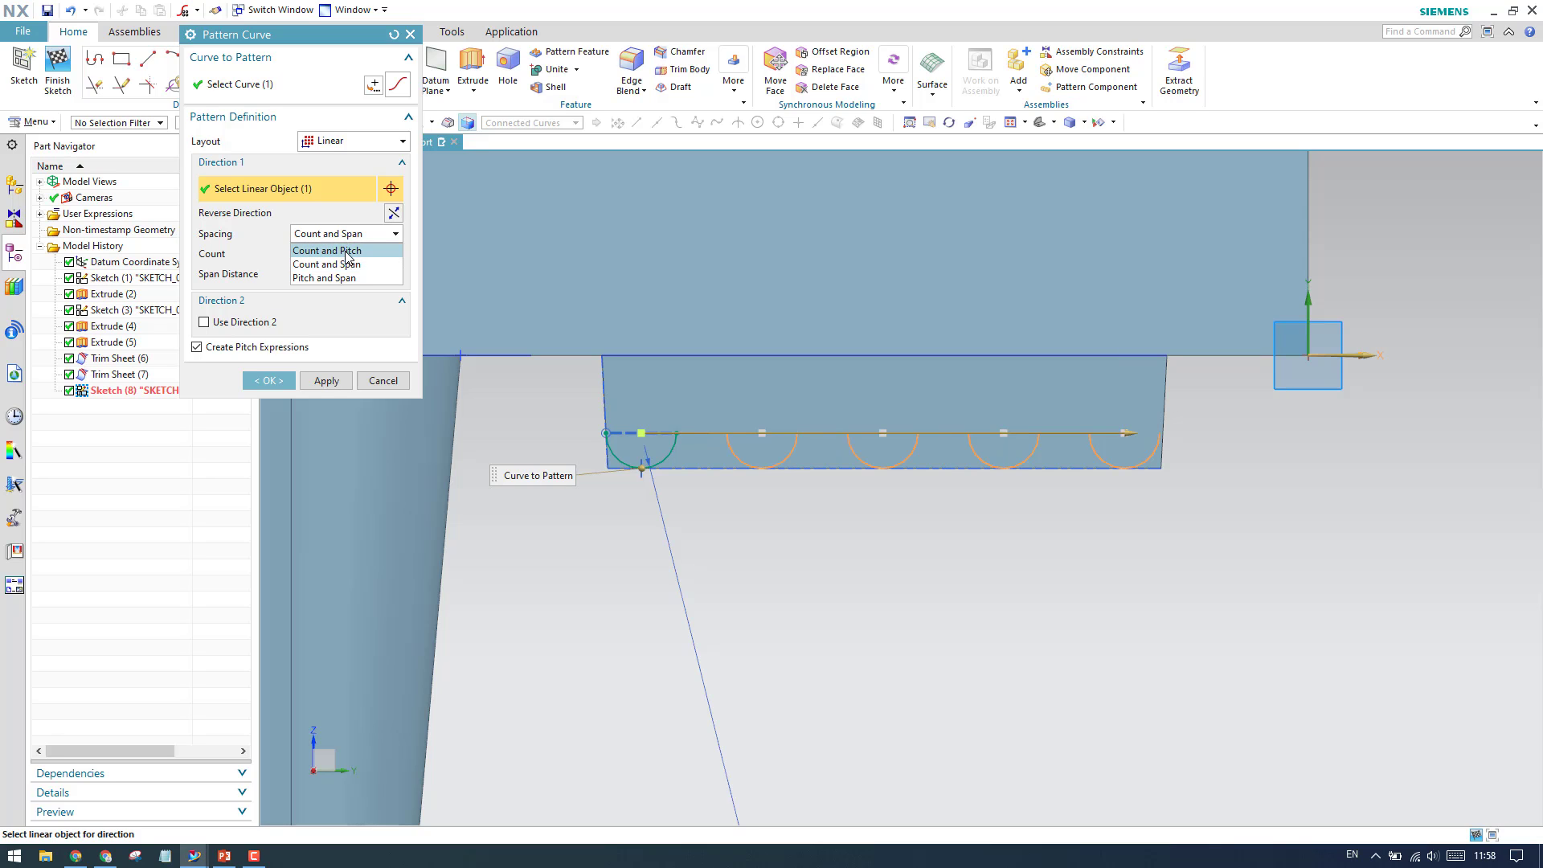
pyautogui.click(347, 249)
pyautogui.click(324, 274)
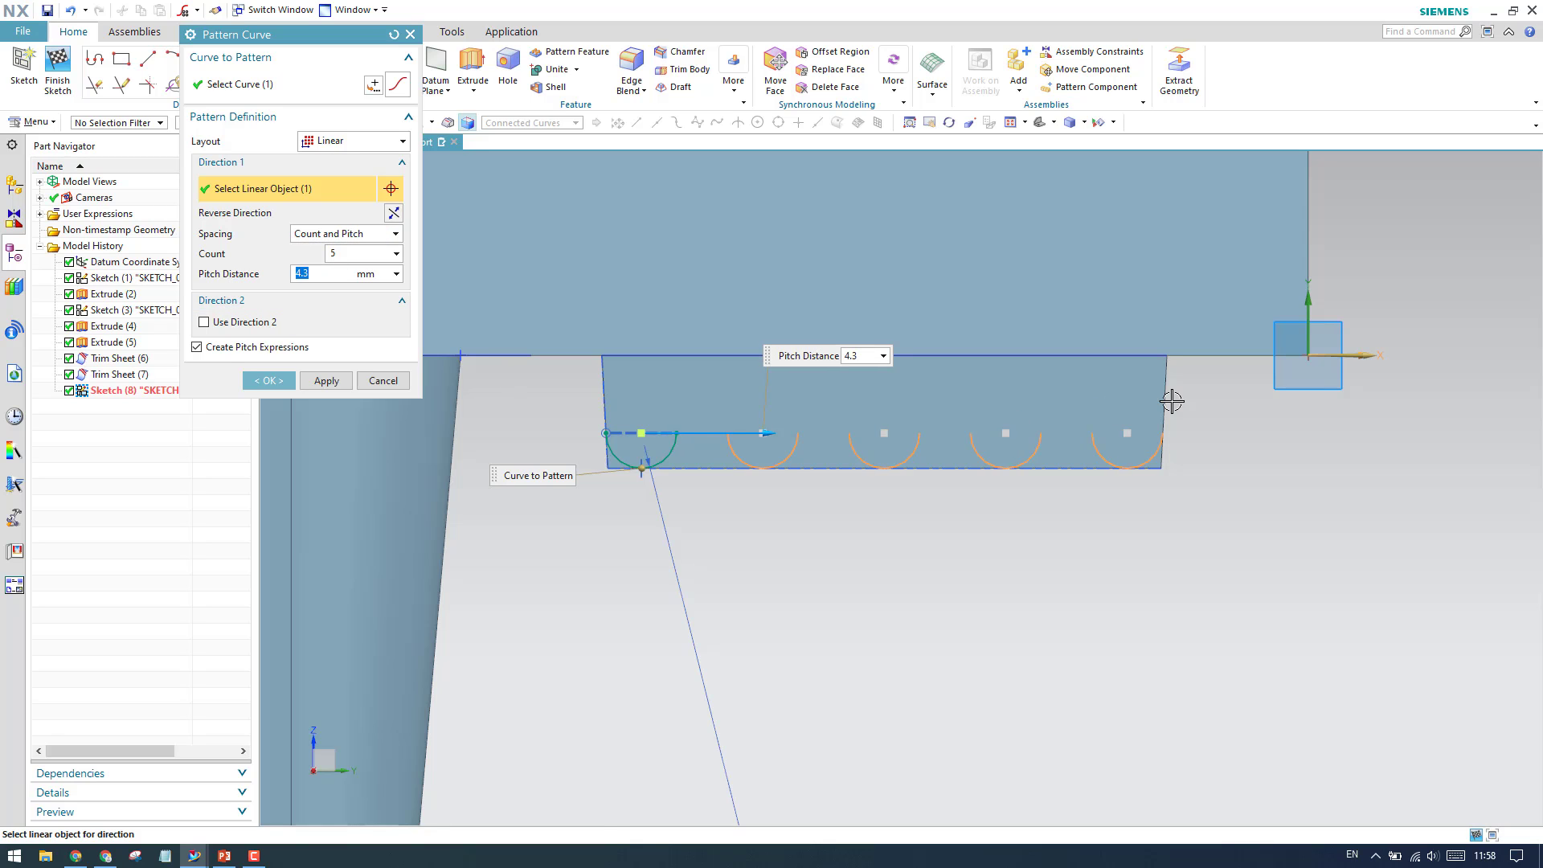
pyautogui.scroll(8, 1172, 401)
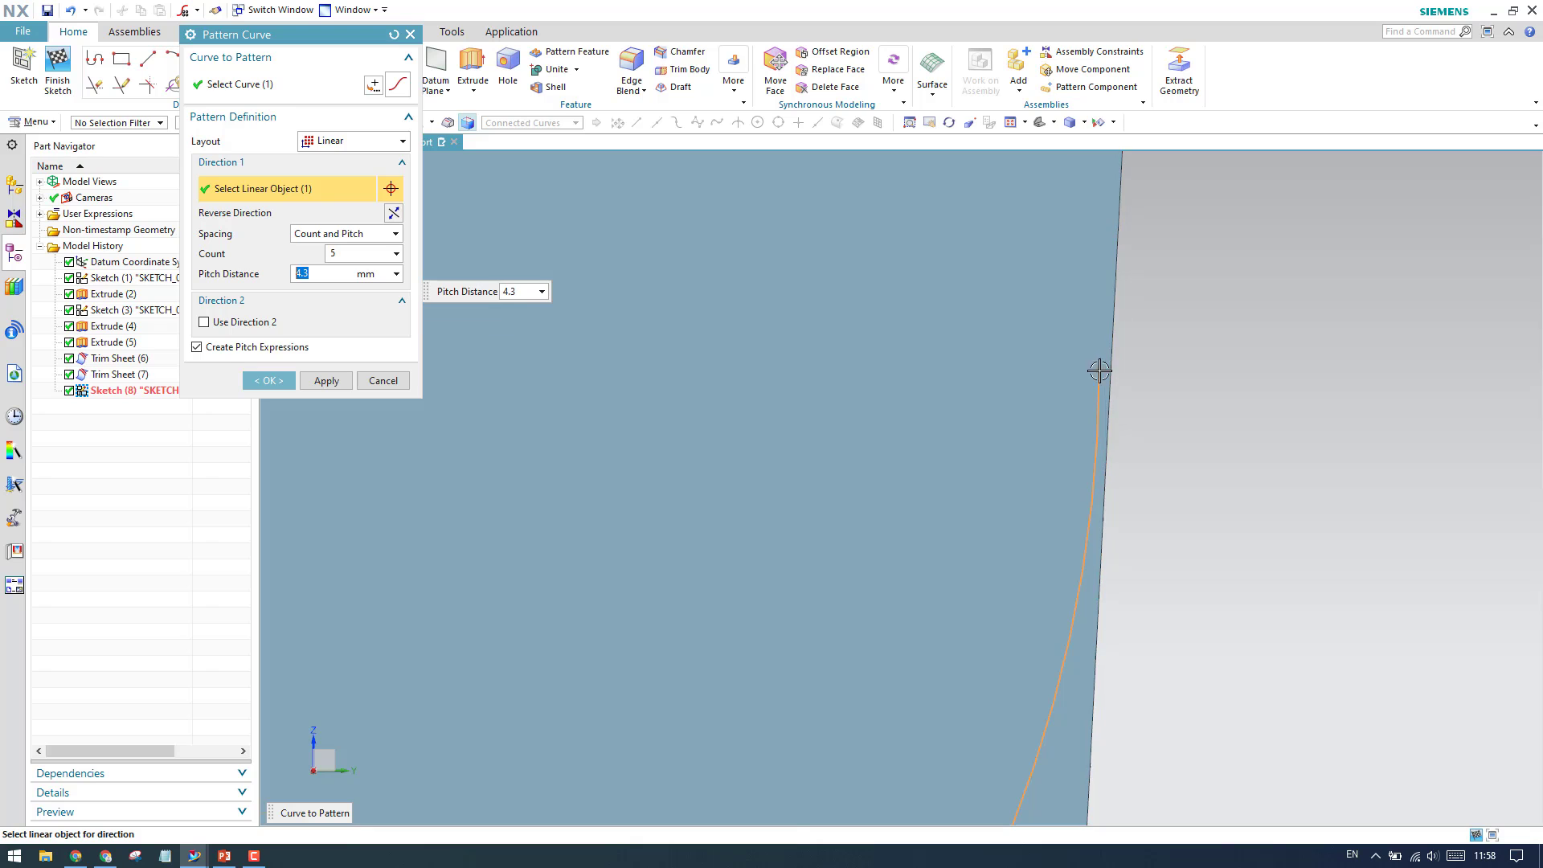
pyautogui.scroll(-5, 1141, 375)
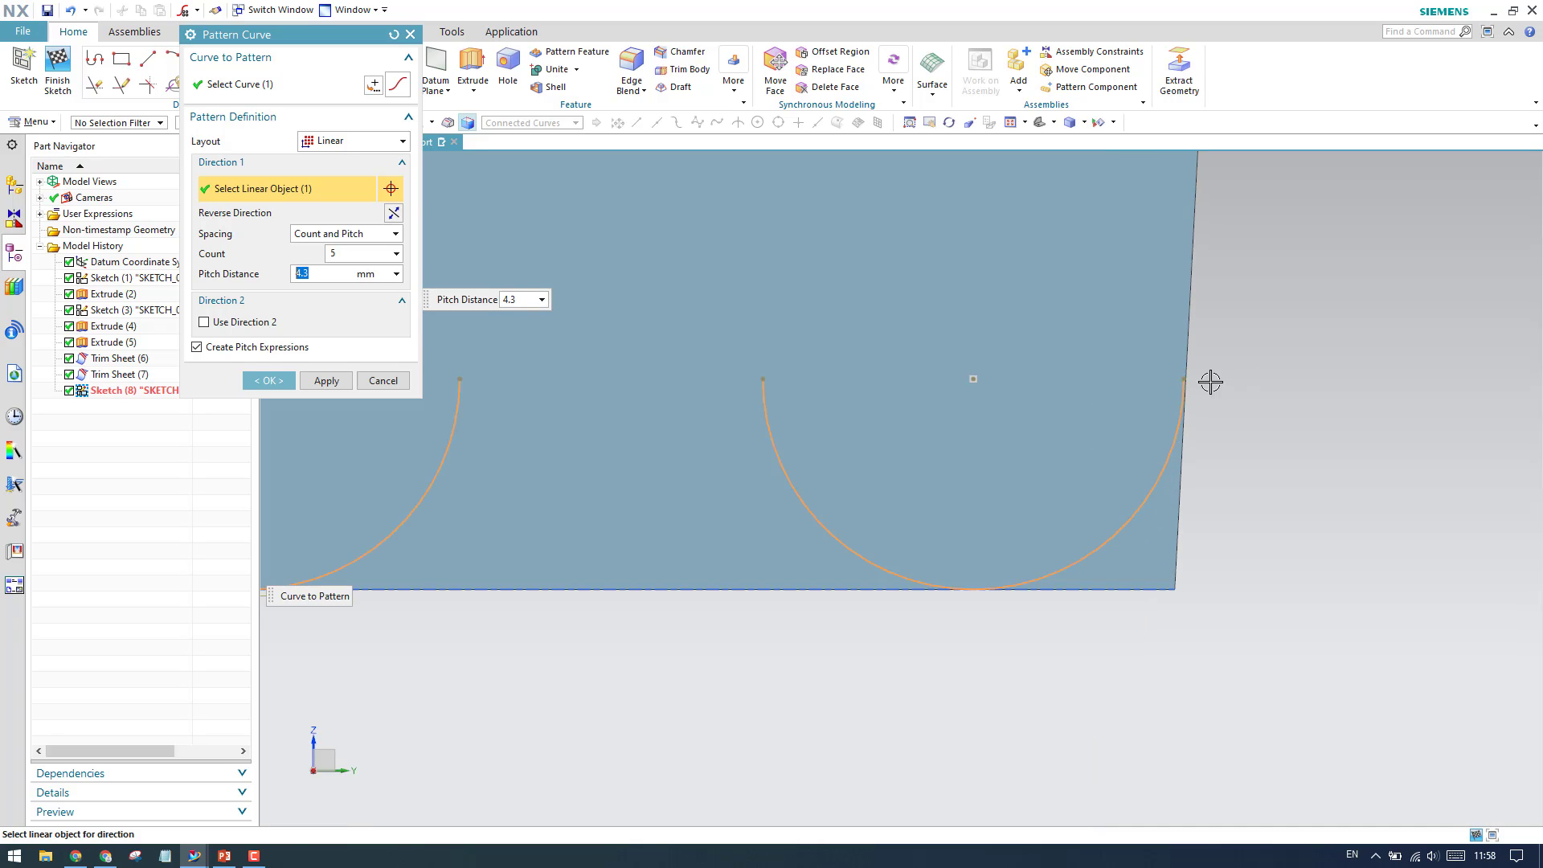
pyautogui.scroll(-4, 1211, 381)
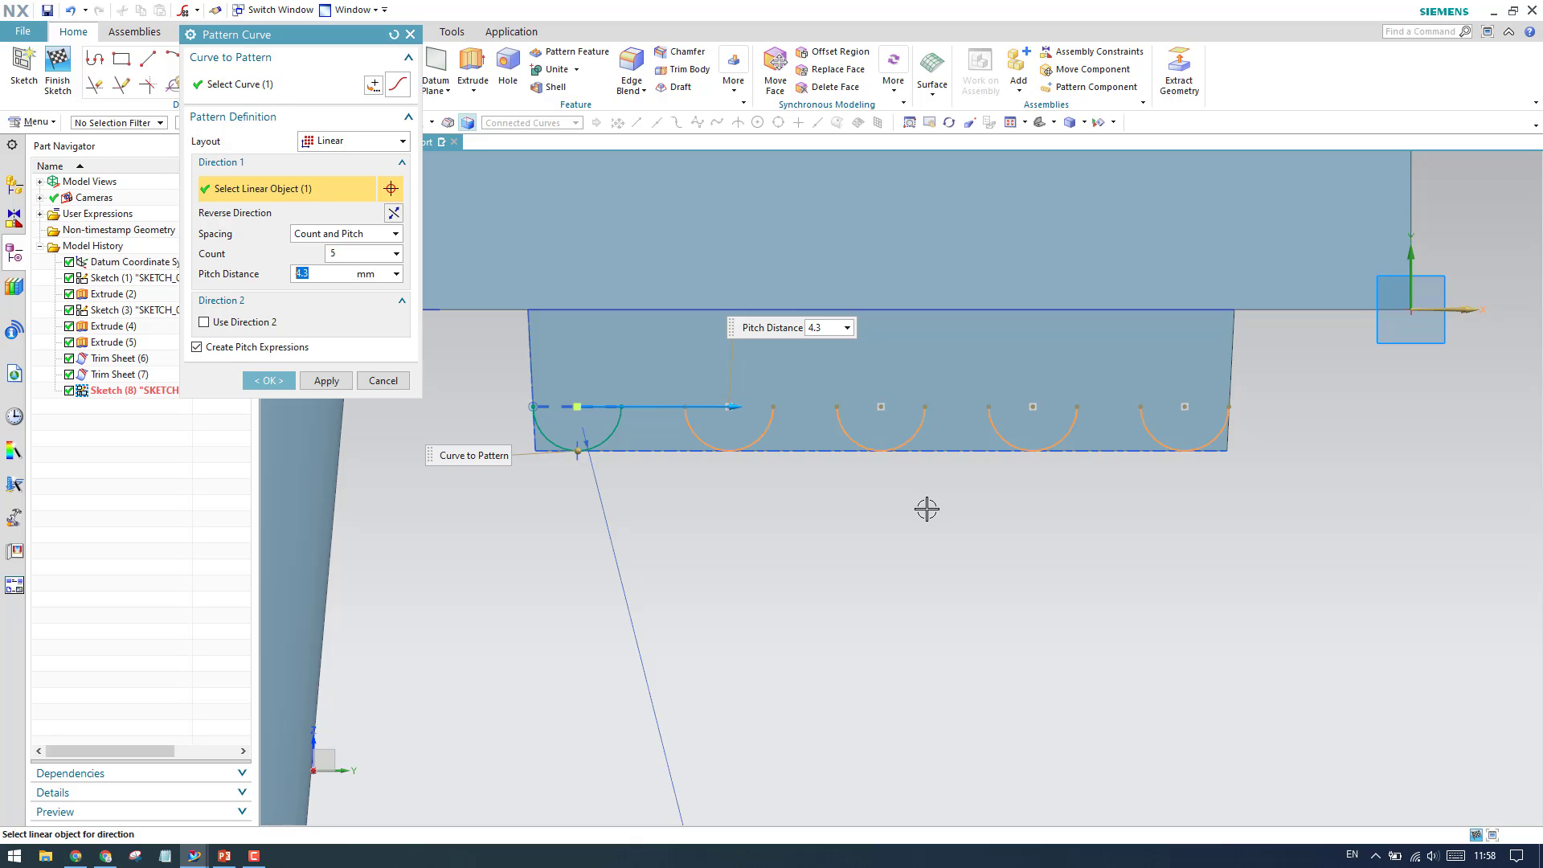
pyautogui.click(267, 380)
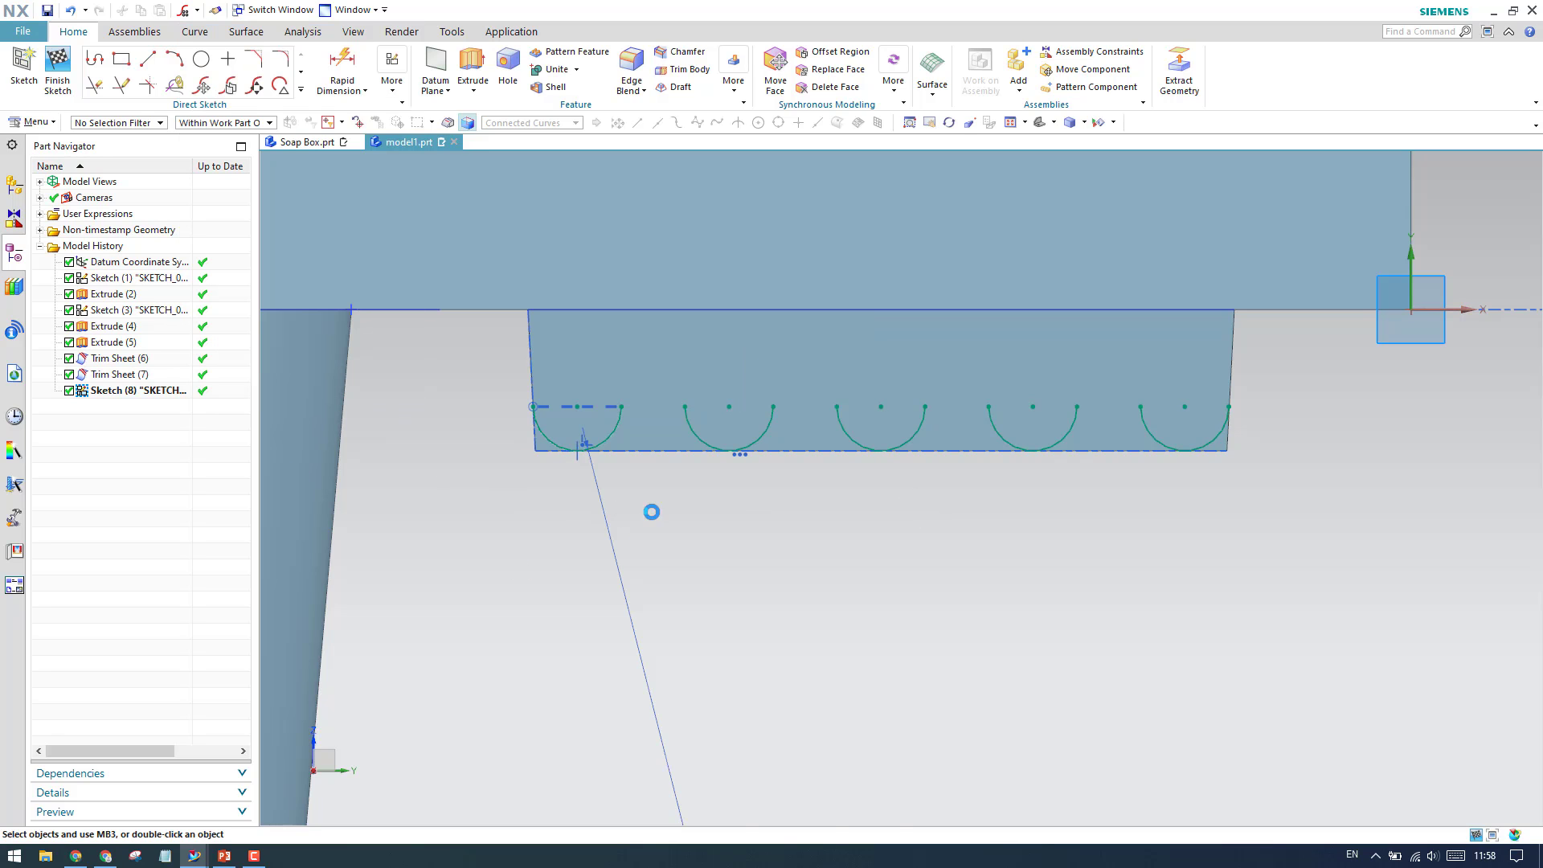
# Step: Draw four horizontal lines joining the facing ends of neighbouring semicircles across the row of five
pyautogui.click(148, 59)
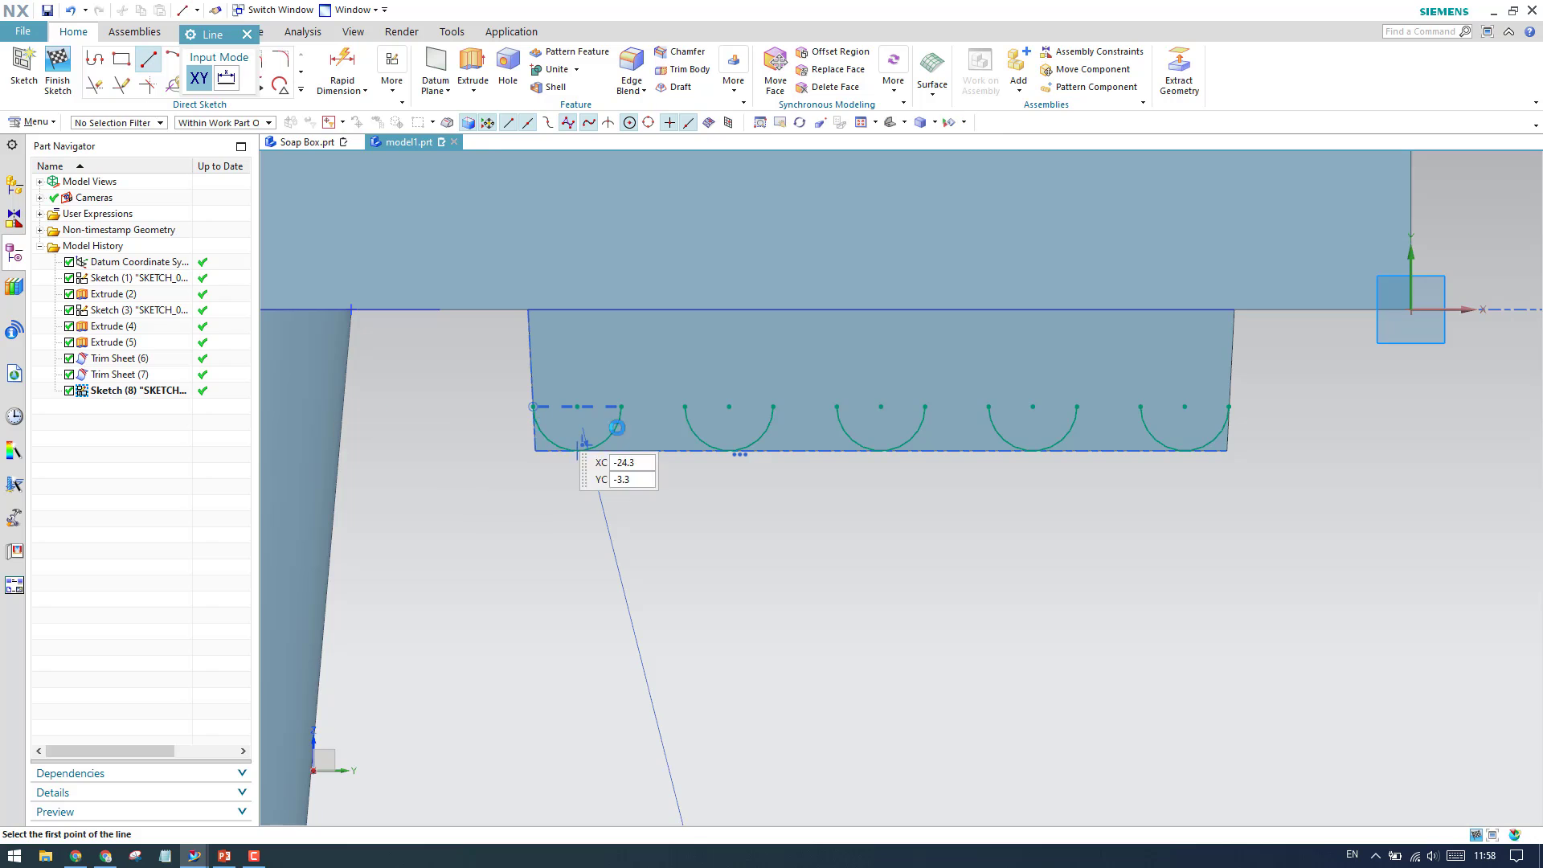
pyautogui.scroll(3, 599, 390)
pyautogui.click(596, 385)
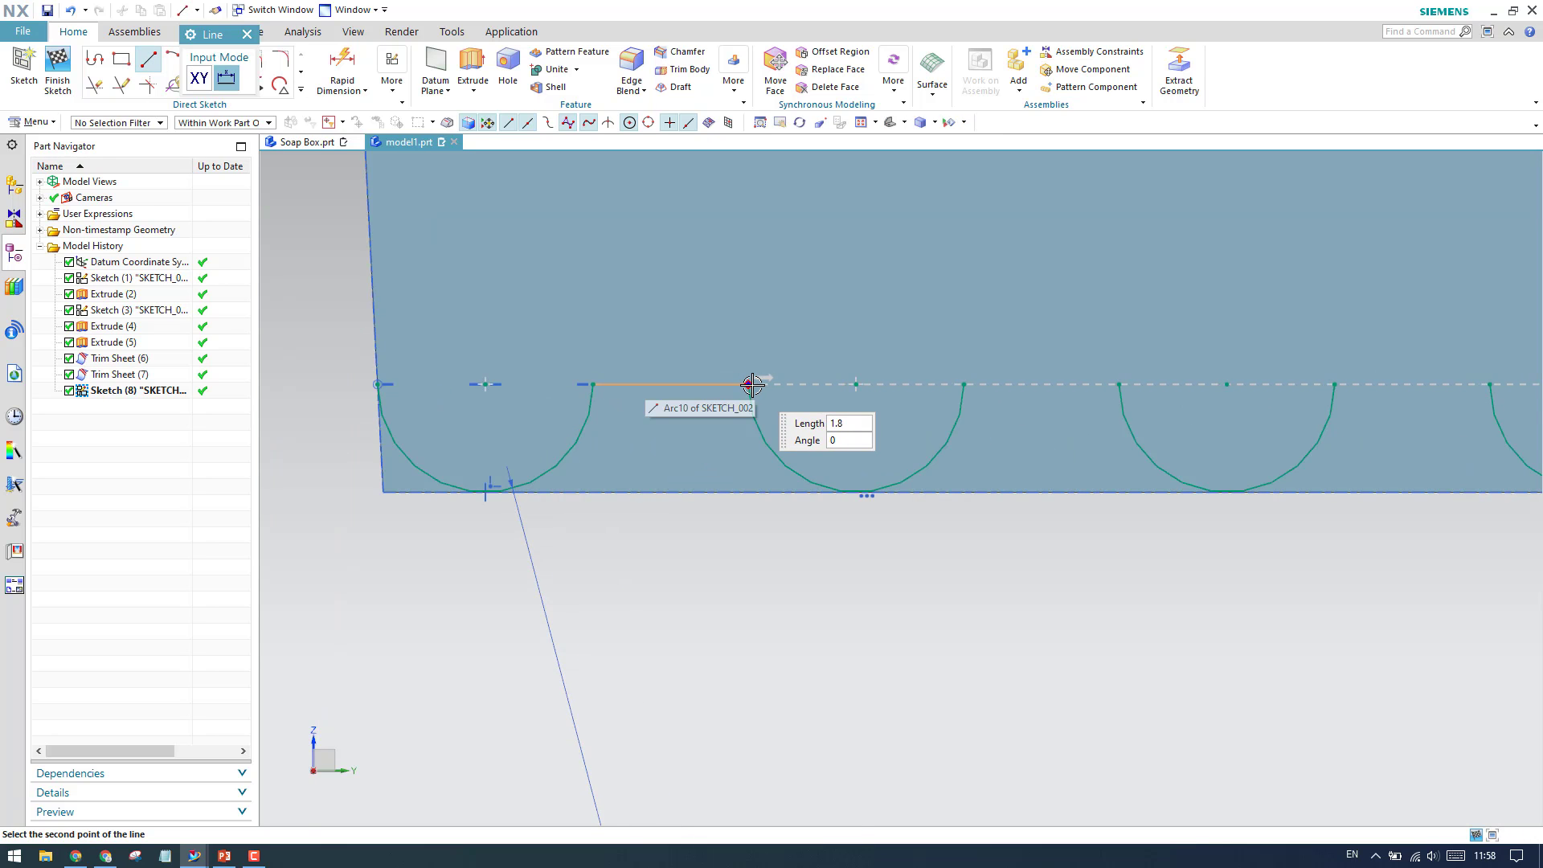
pyautogui.click(749, 384)
pyautogui.click(963, 384)
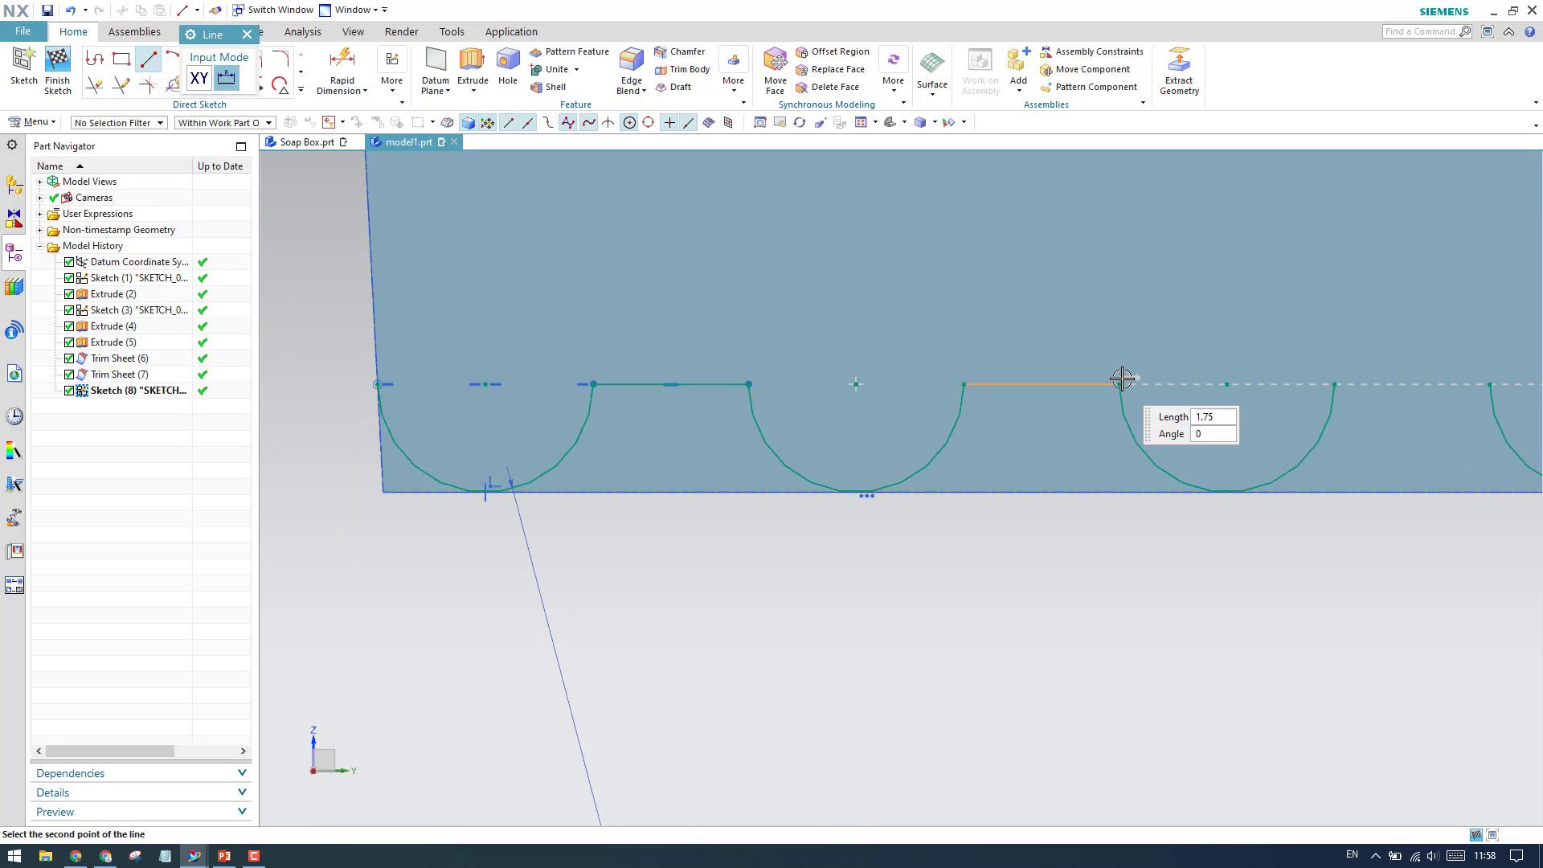
pyautogui.click(1119, 385)
pyautogui.scroll(-3, 1117, 410)
pyautogui.scroll(3, 1117, 410)
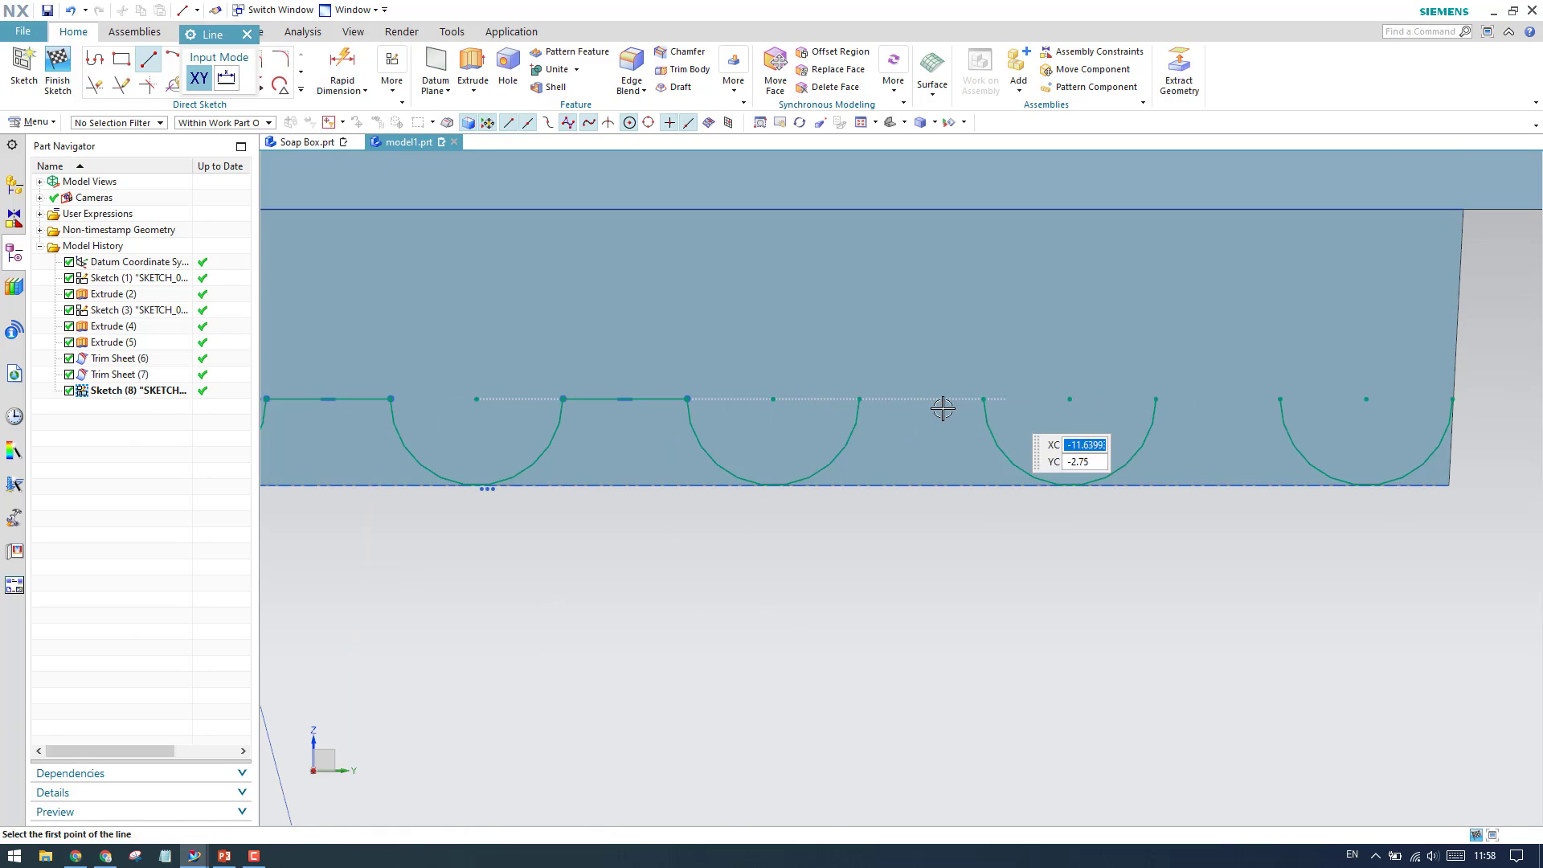
pyautogui.click(860, 399)
pyautogui.click(983, 398)
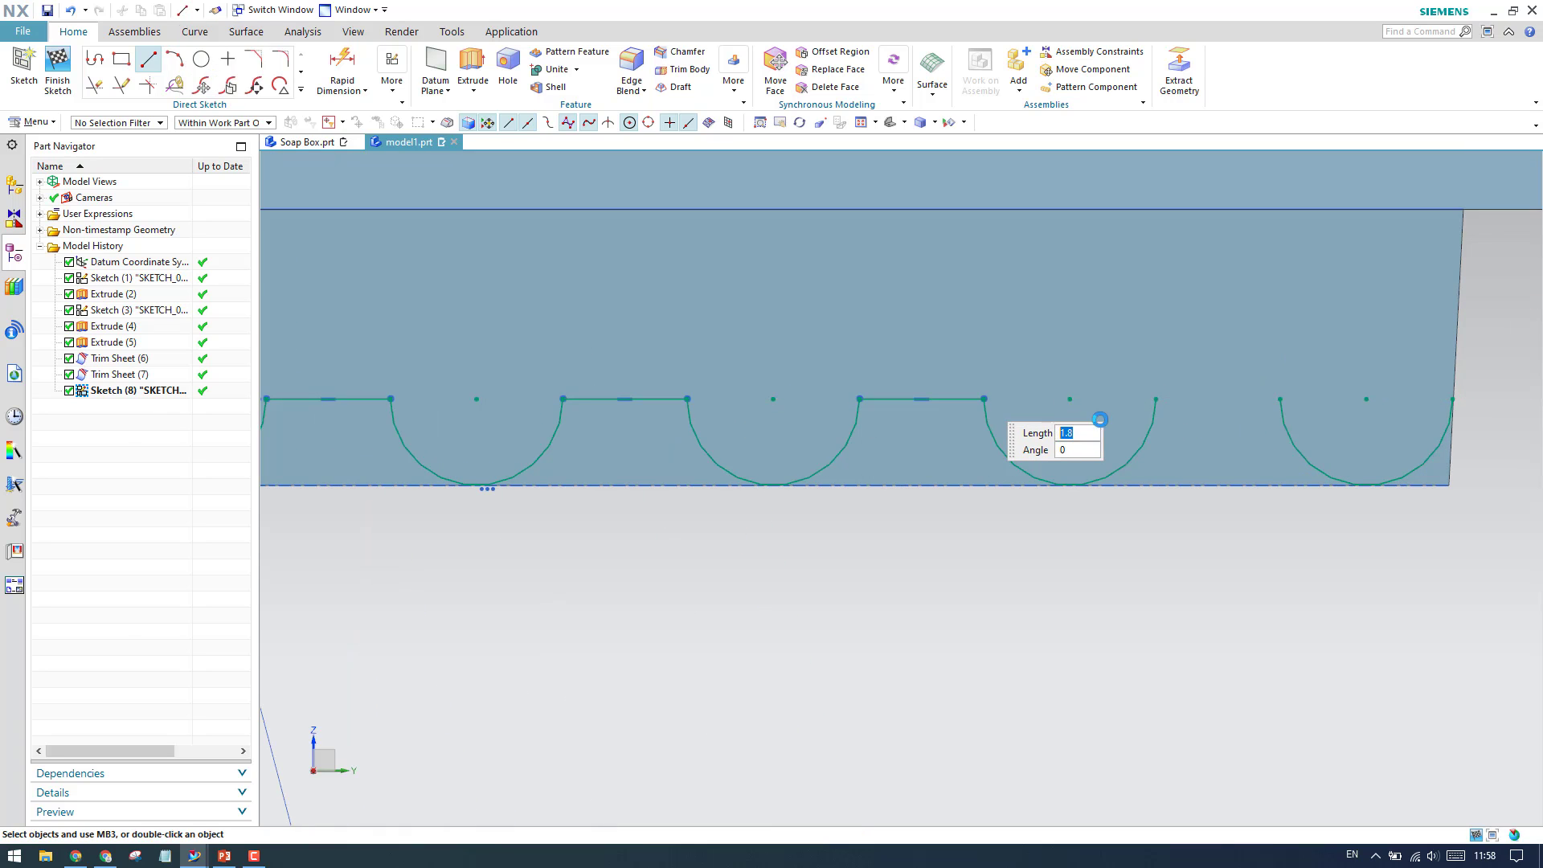
pyautogui.click(1156, 399)
pyautogui.click(1281, 398)
pyautogui.scroll(-3, 1285, 418)
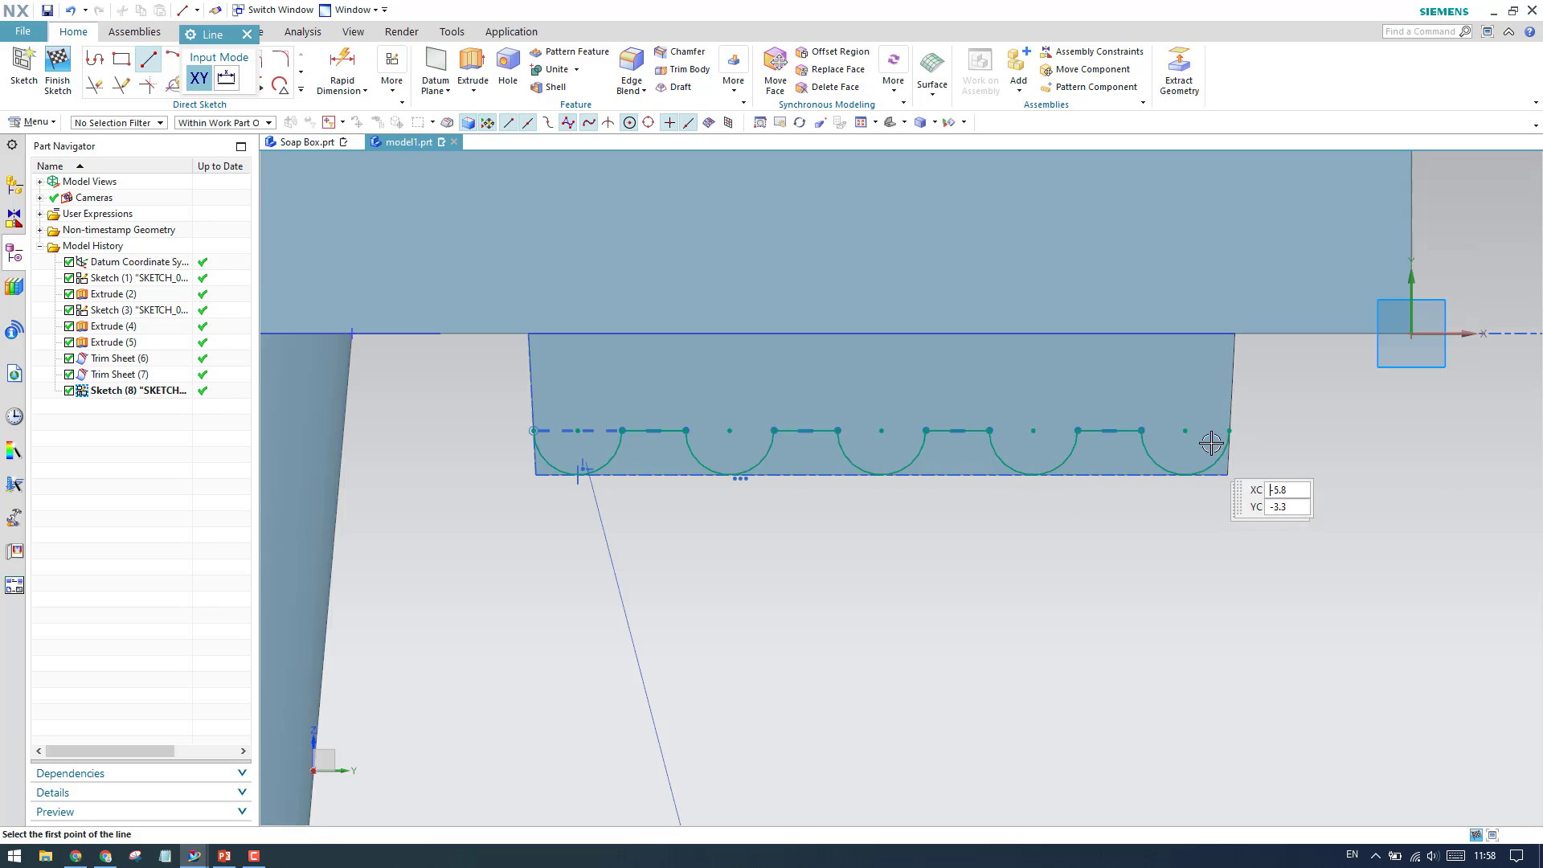
# Step: Draw a short line outward from each outer end of the semicircle row, past the tray's side walls
pyautogui.scroll(6, 1281, 402)
pyautogui.click(1283, 400)
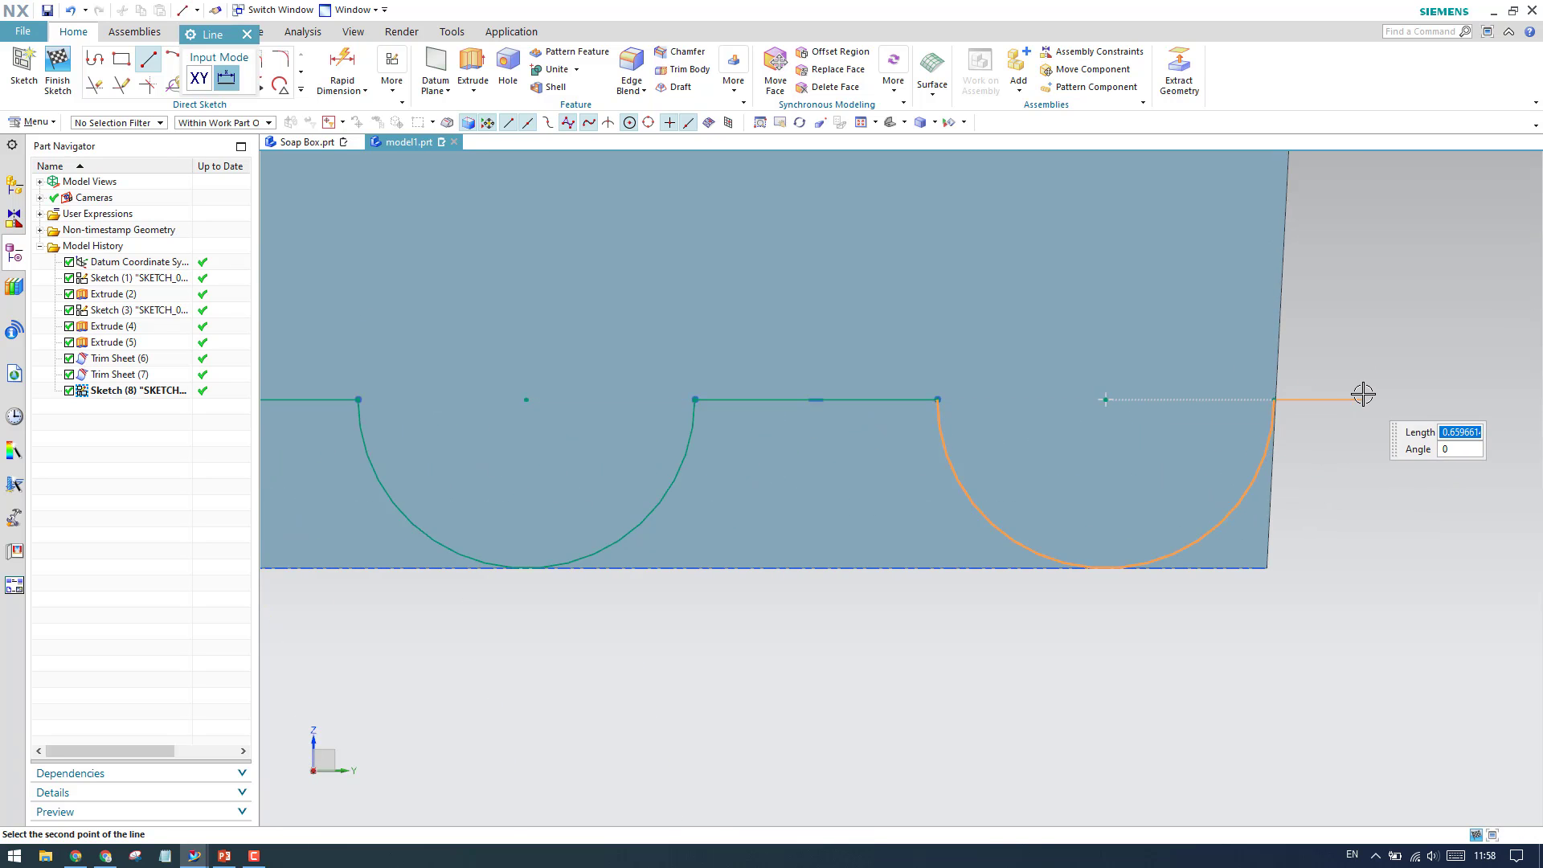
pyautogui.scroll(-5, 1358, 417)
pyautogui.click(1350, 447)
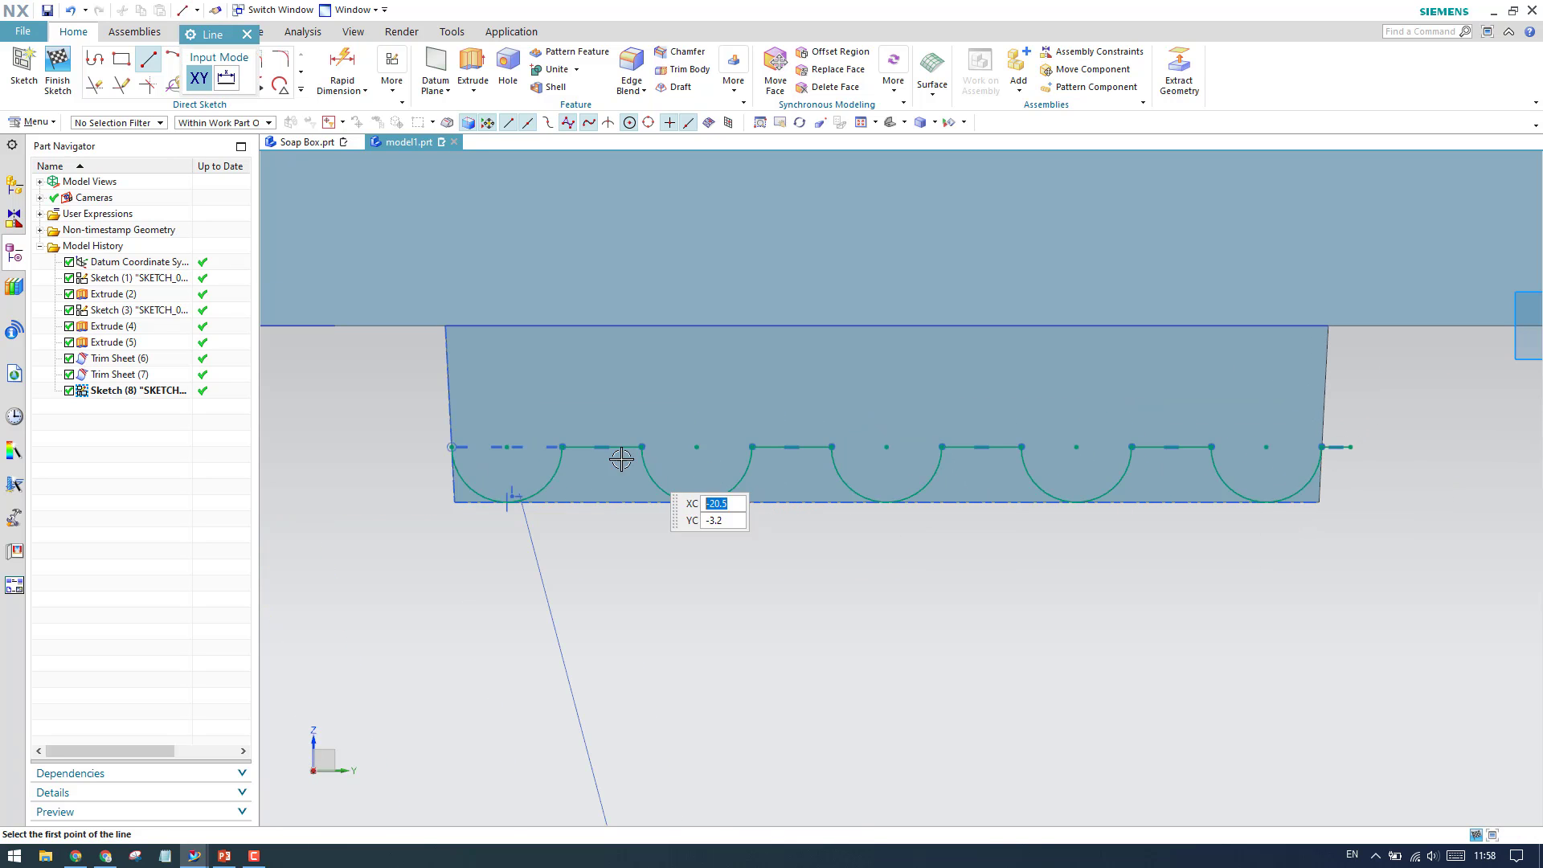
pyautogui.click(451, 447)
pyautogui.click(360, 459)
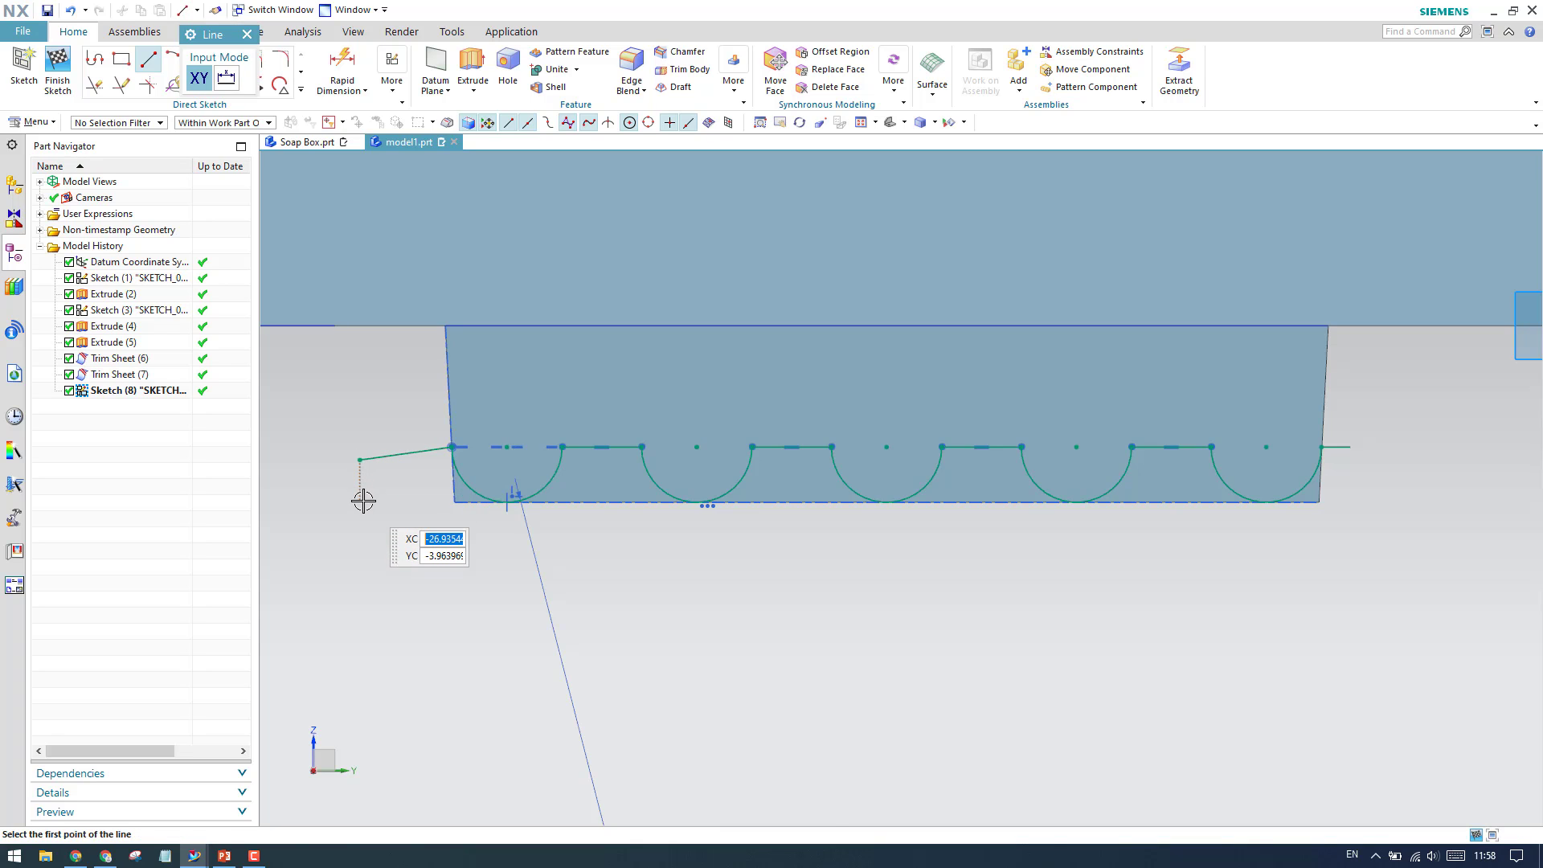
# Step: Constrain the slanted end line beside the first semicircle to horizontal and finish the sketch
pyautogui.press('Escape')
pyautogui.press('c')
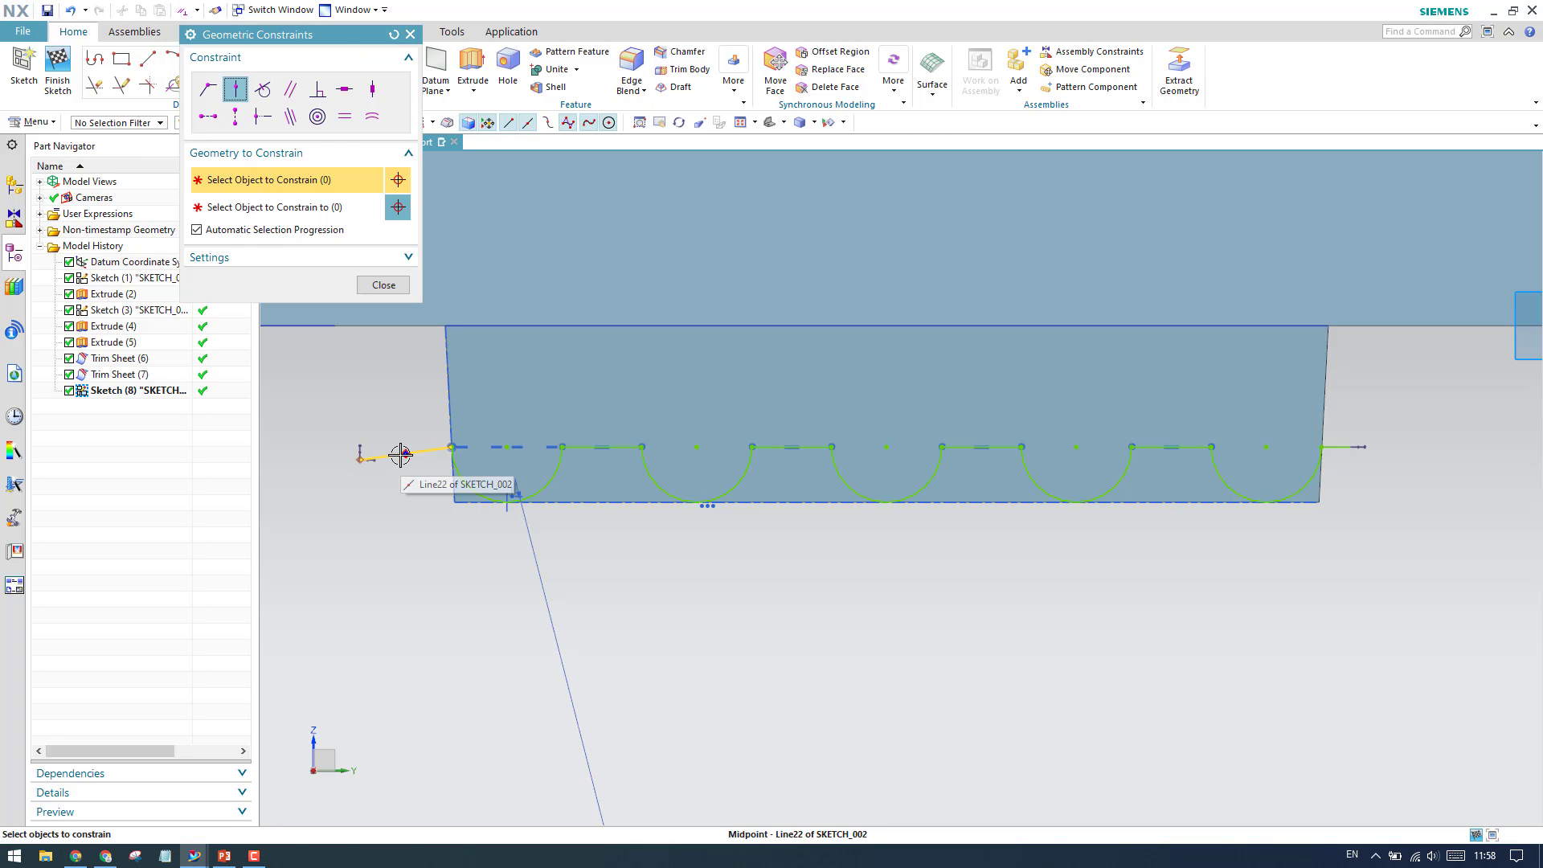
pyautogui.press('Escape')
pyautogui.rightClick(378, 440)
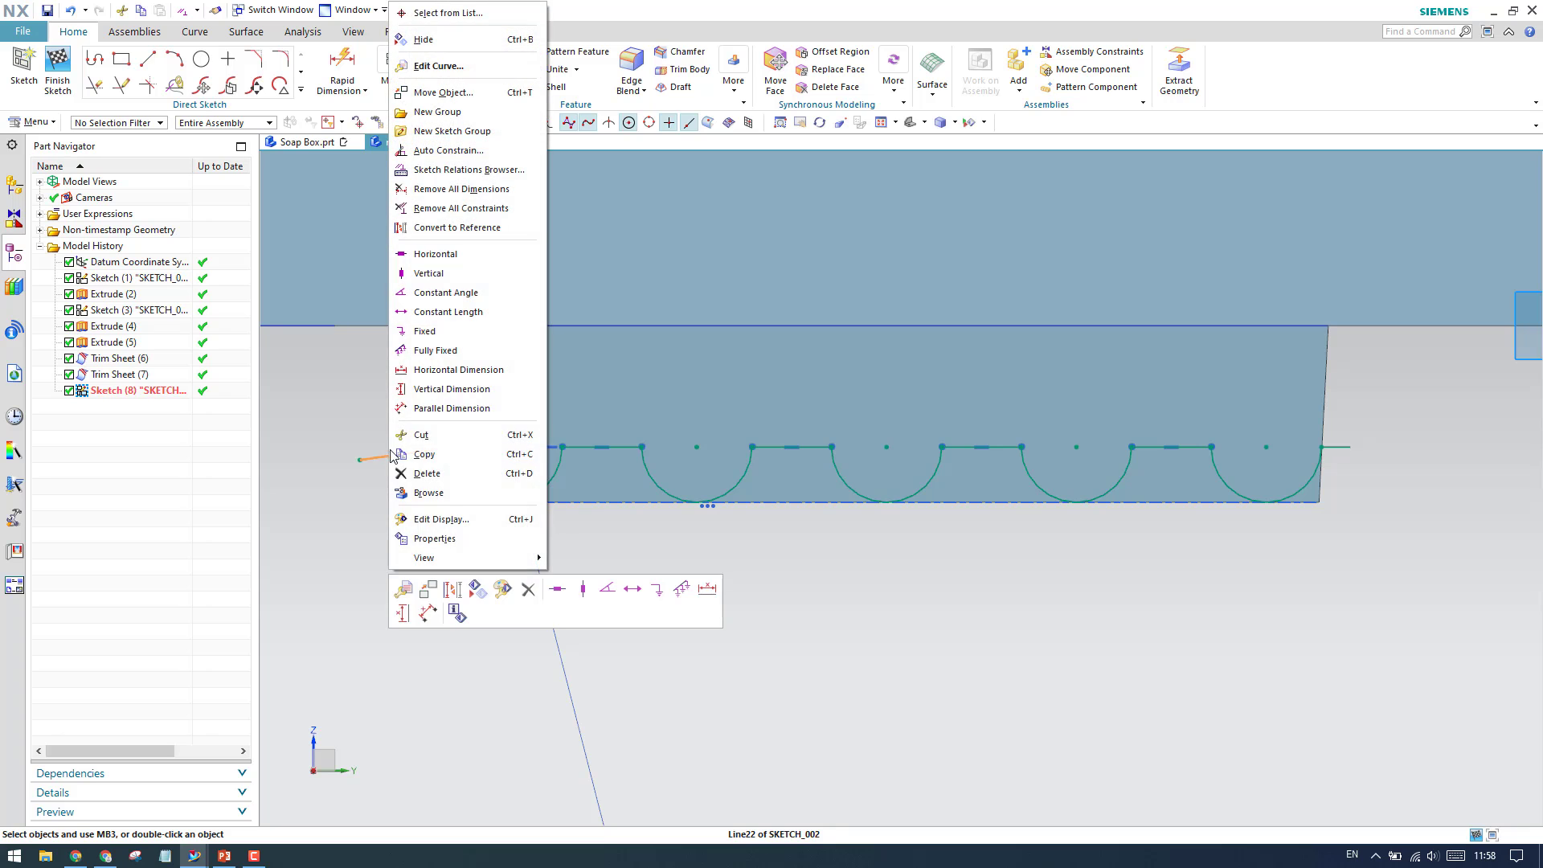
pyautogui.click(459, 594)
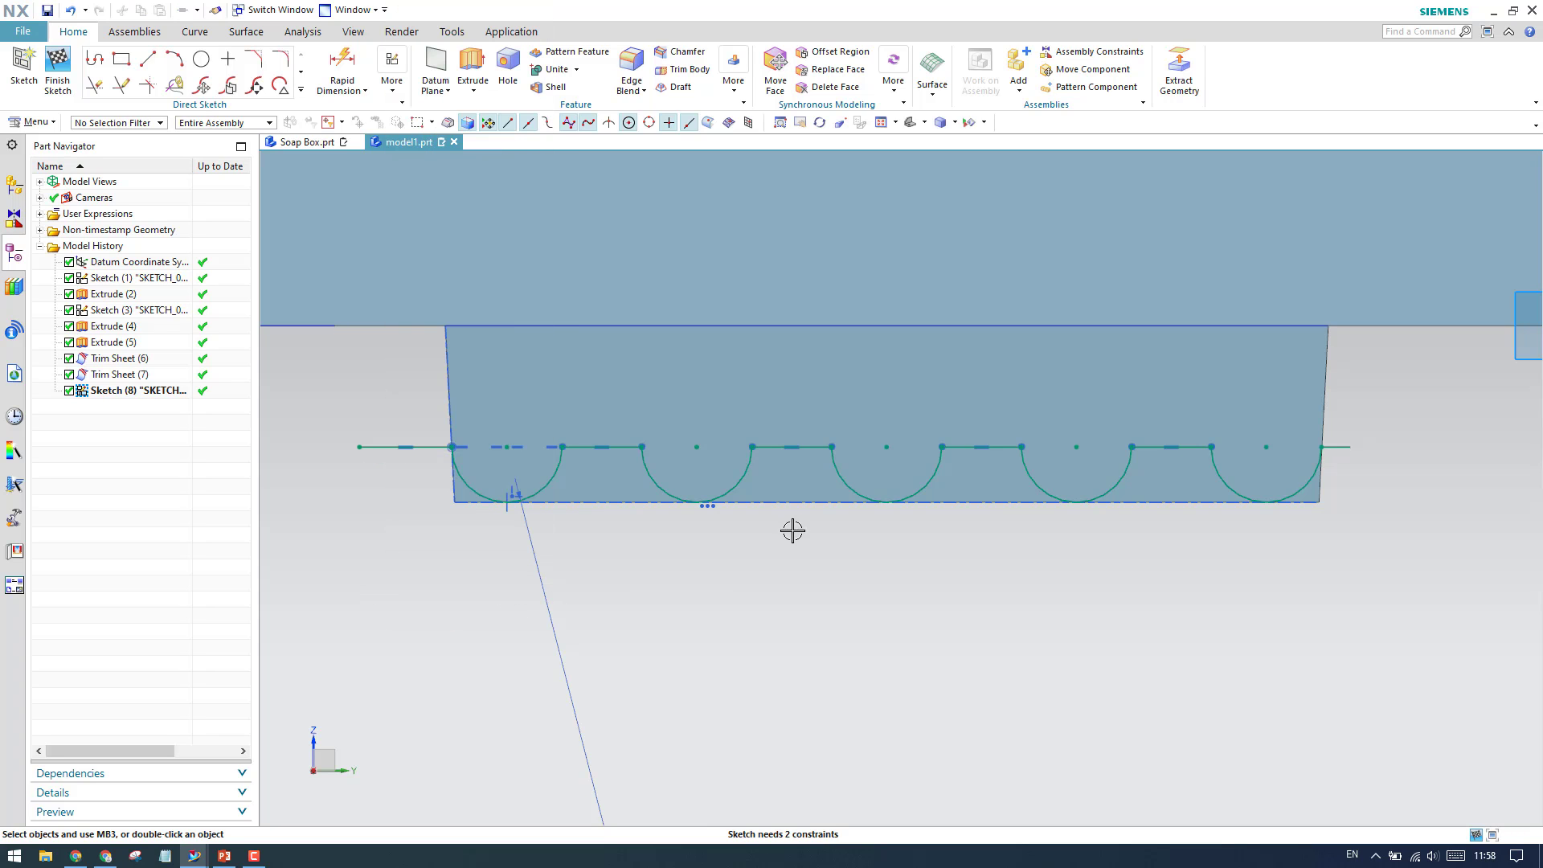
pyautogui.click(69, 71)
# Step: Extrude the wavy profile sketch 39 mm beneath the rectangular tray opening as a sheet body
pyautogui.moveTo(803, 496); pyautogui.dragTo(570, 401, button='middle')
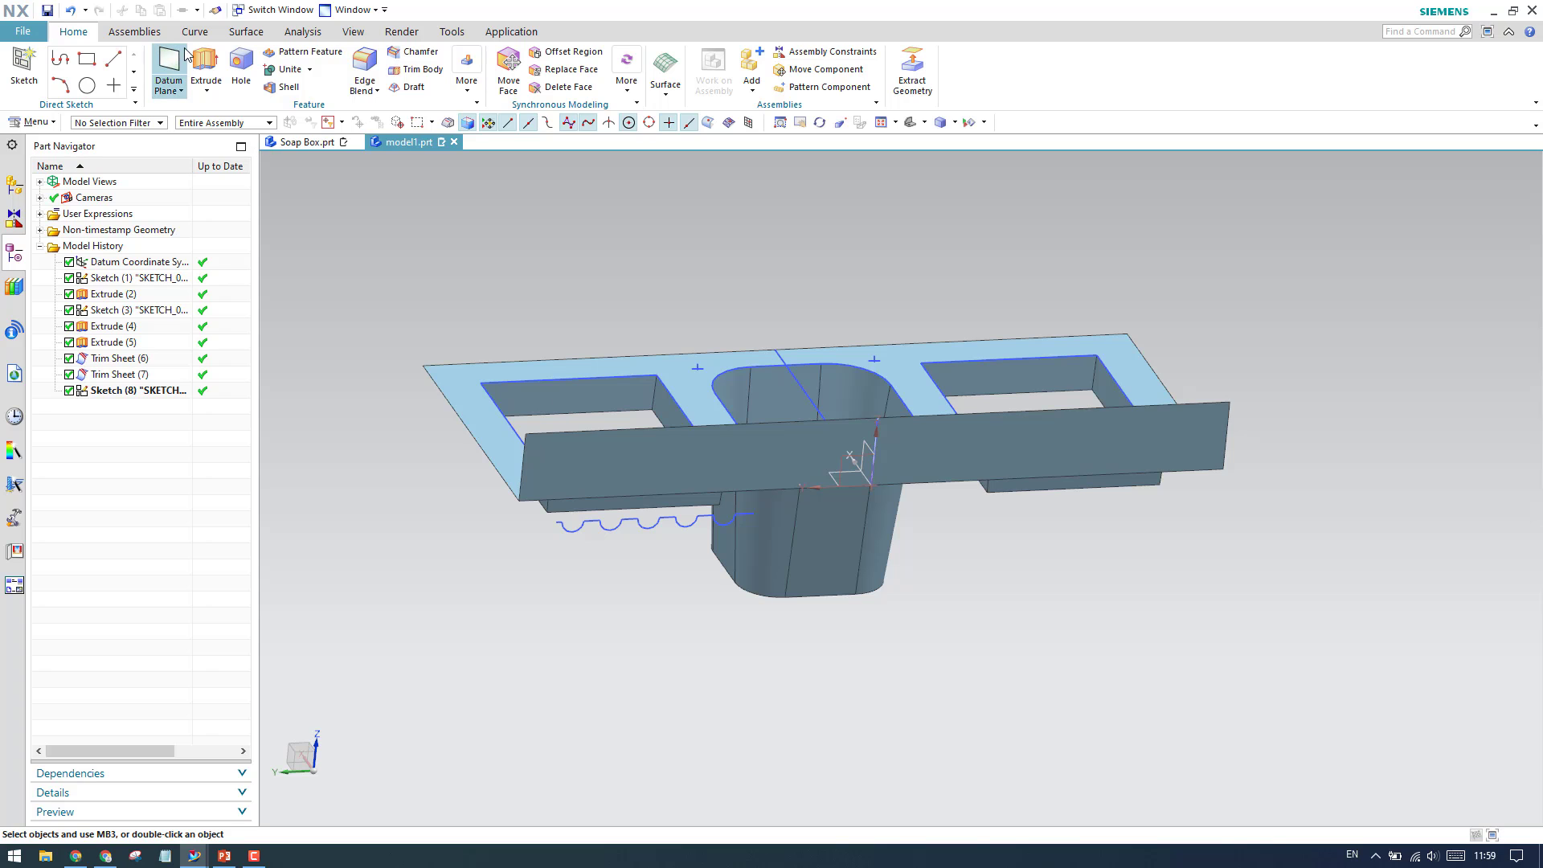
pyautogui.click(206, 69)
pyautogui.click(107, 392)
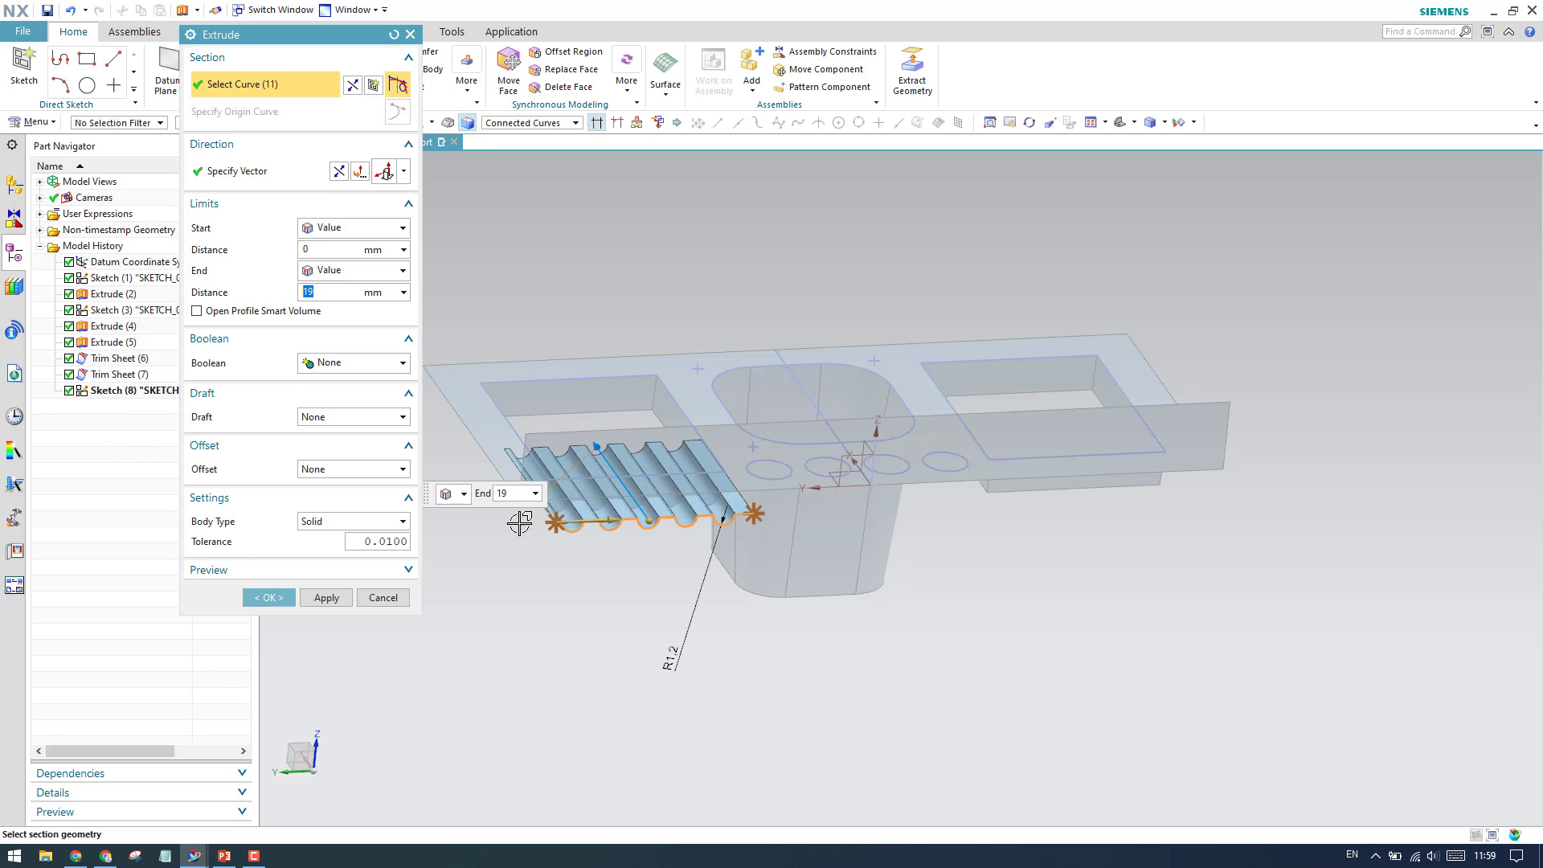
pyautogui.moveTo(597, 445); pyautogui.dragTo(522, 368)
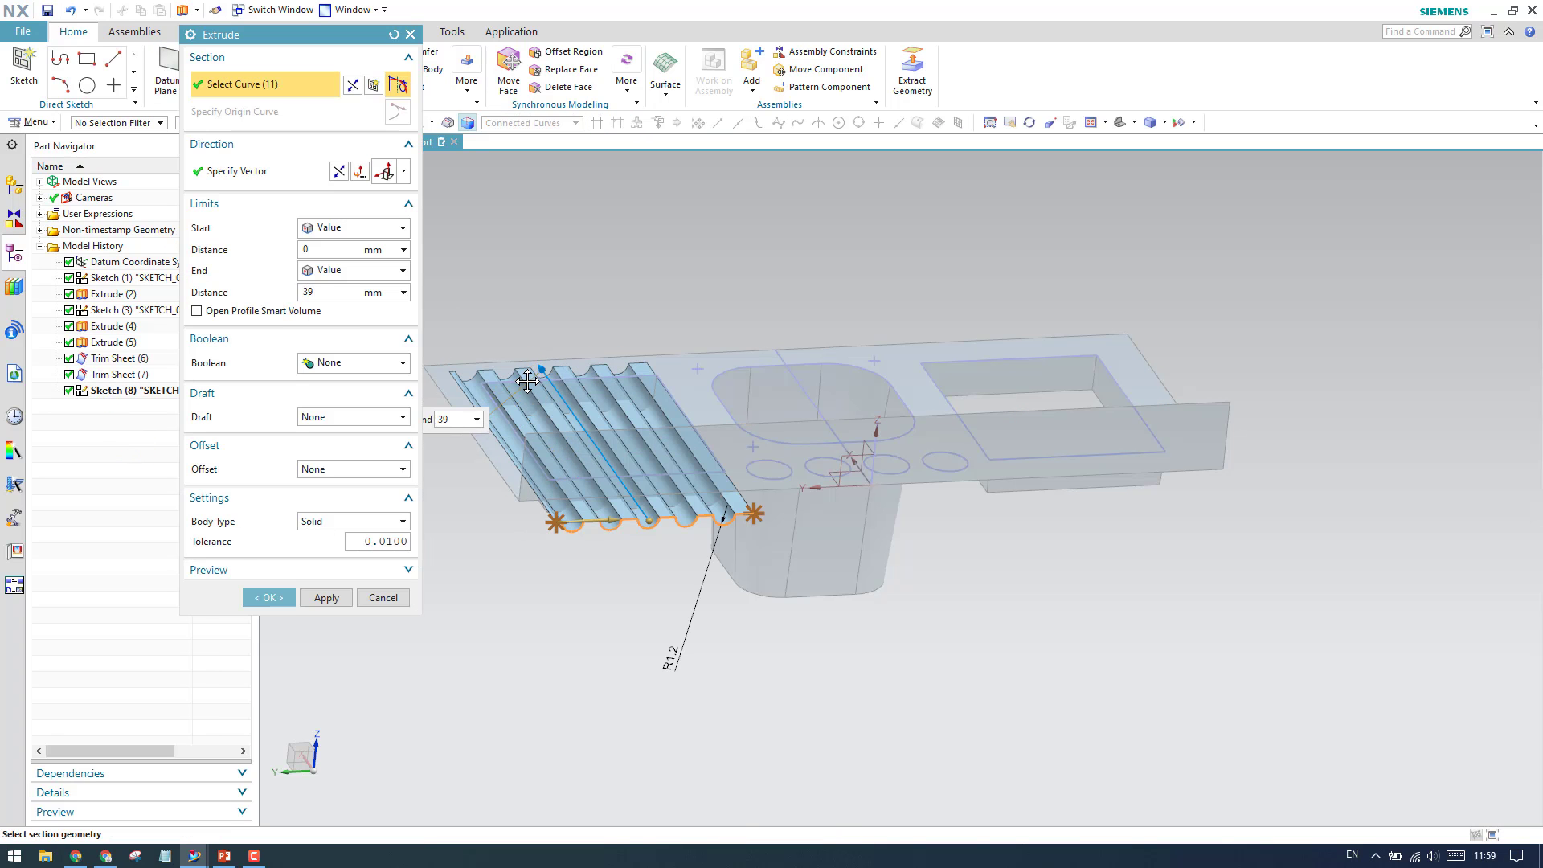
pyautogui.scroll(-3, 530, 519)
pyautogui.moveTo(576, 476)
pyautogui.mouseDown(button='middle')
pyautogui.moveTo(603, 452)
pyautogui.moveTo(751, 473)
pyautogui.moveTo(572, 502)
pyautogui.mouseUp(button='middle')
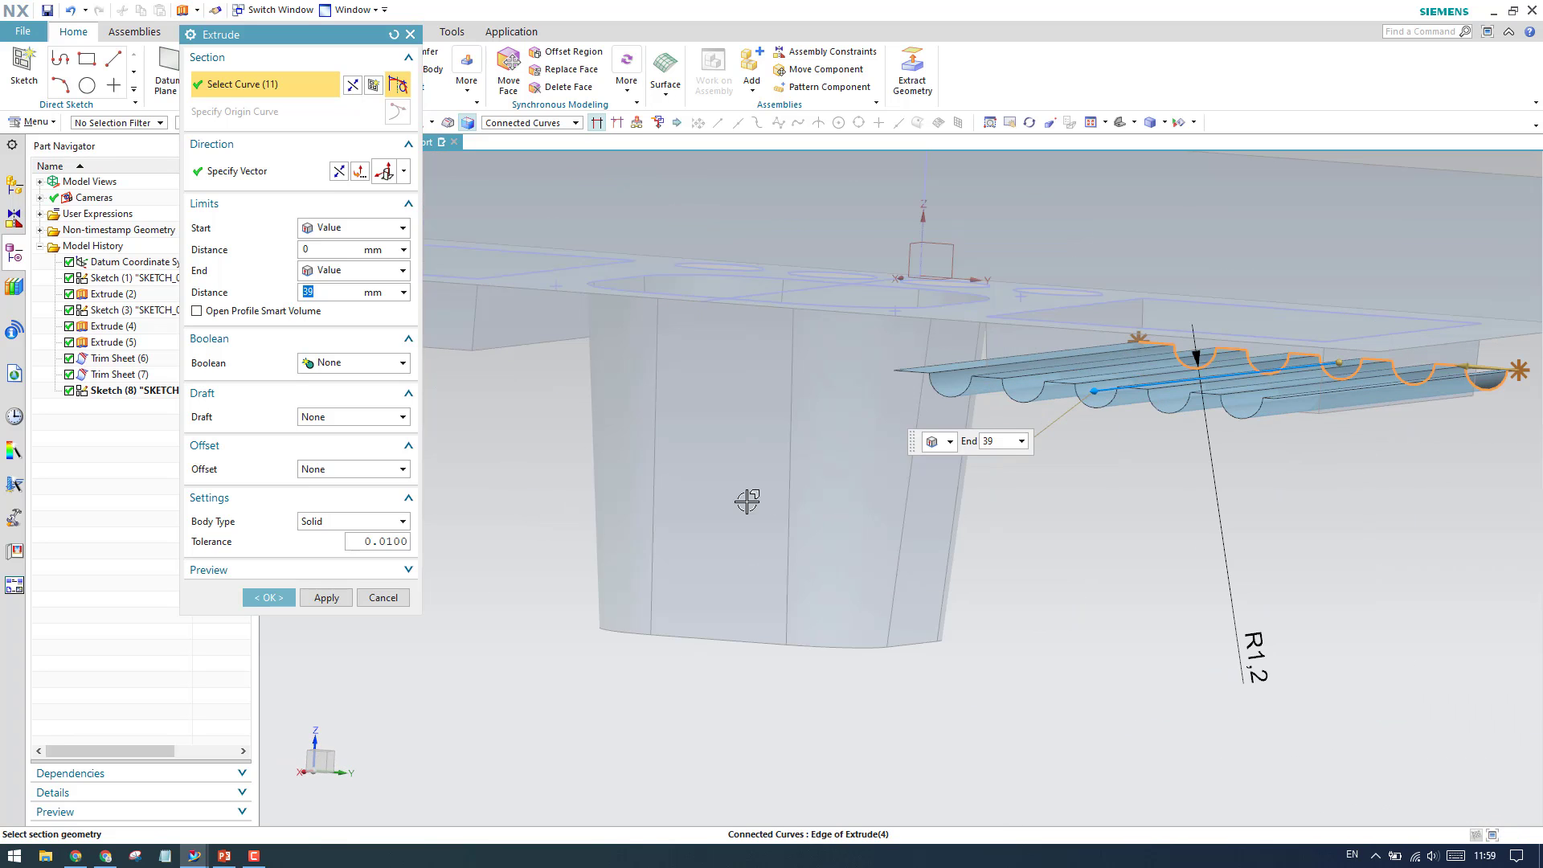
pyautogui.click(318, 526)
pyautogui.click(315, 553)
pyautogui.click(268, 597)
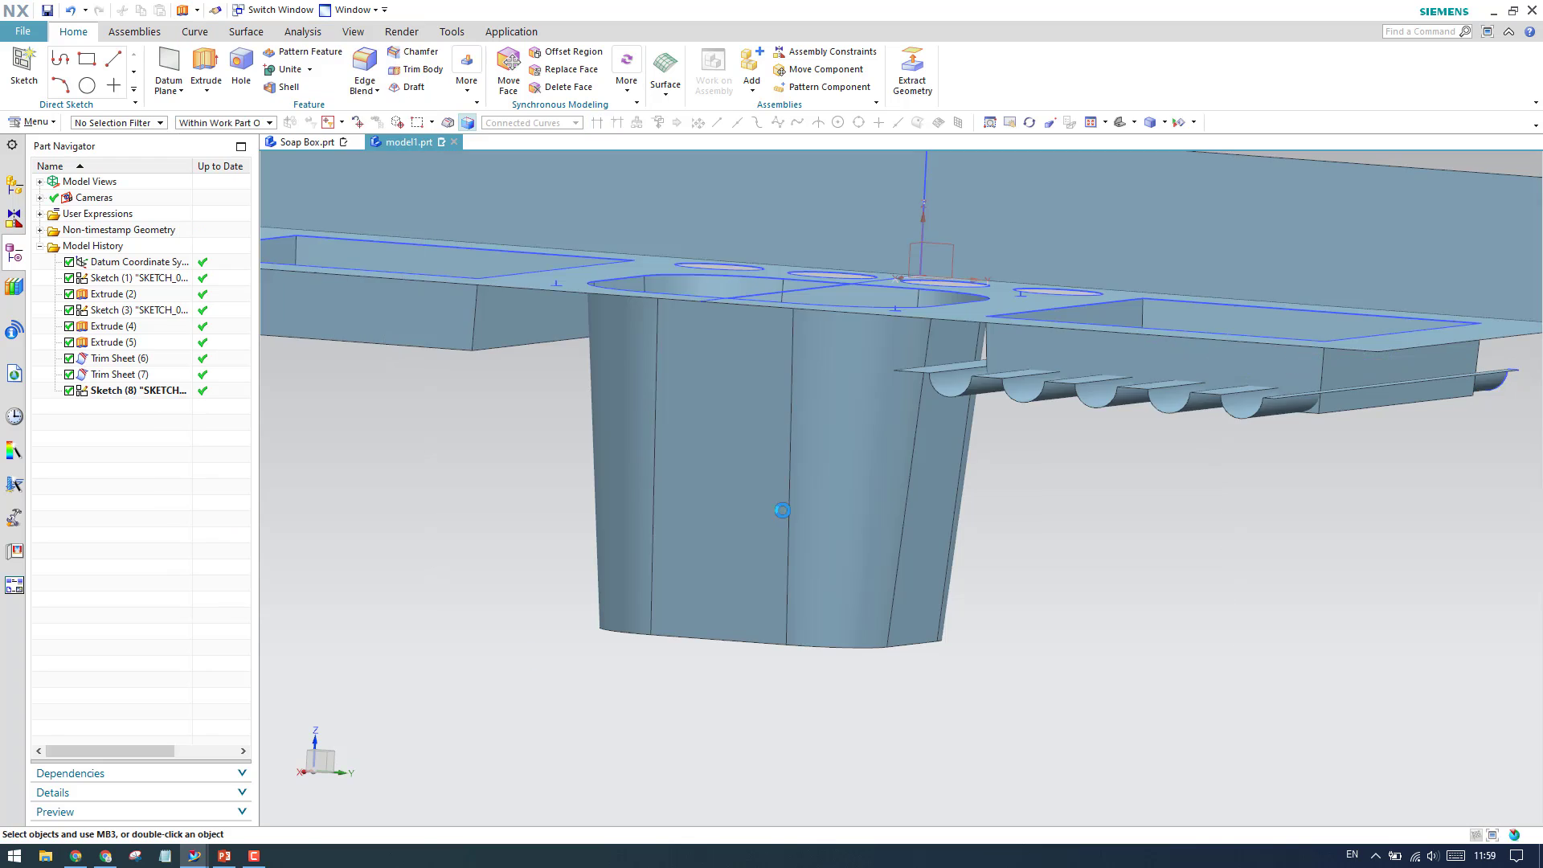
# Step: Mirror the corrugated extrusion across the model's central plane to the opposite tray opening
pyautogui.scroll(3, 786, 442)
pyautogui.moveTo(786, 441); pyautogui.dragTo(813, 482, button='middle')
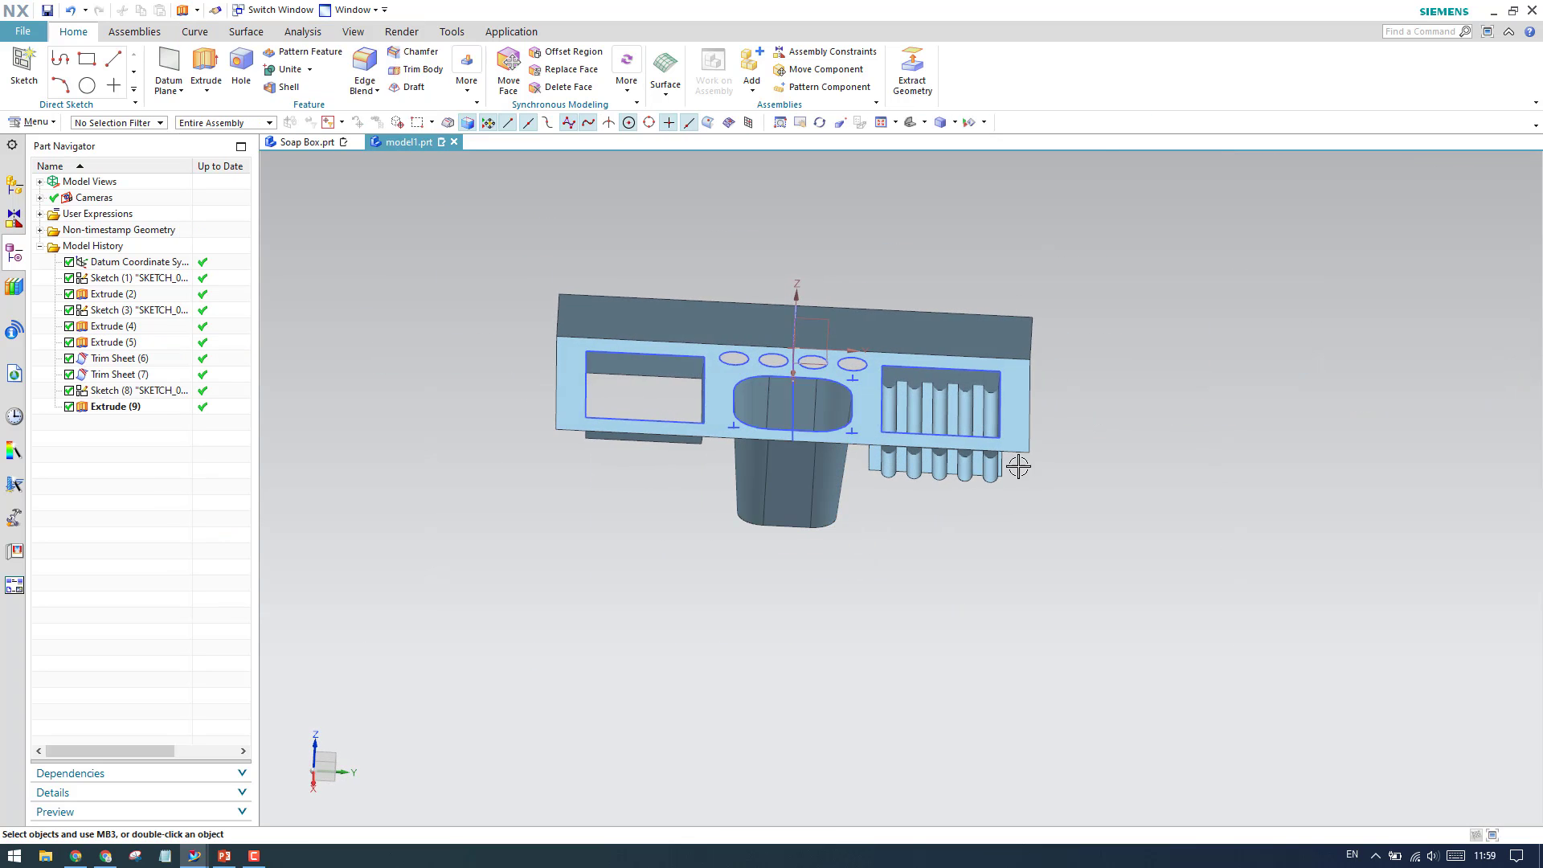
pyautogui.scroll(-3, 974, 477)
pyautogui.scroll(4, 973, 474)
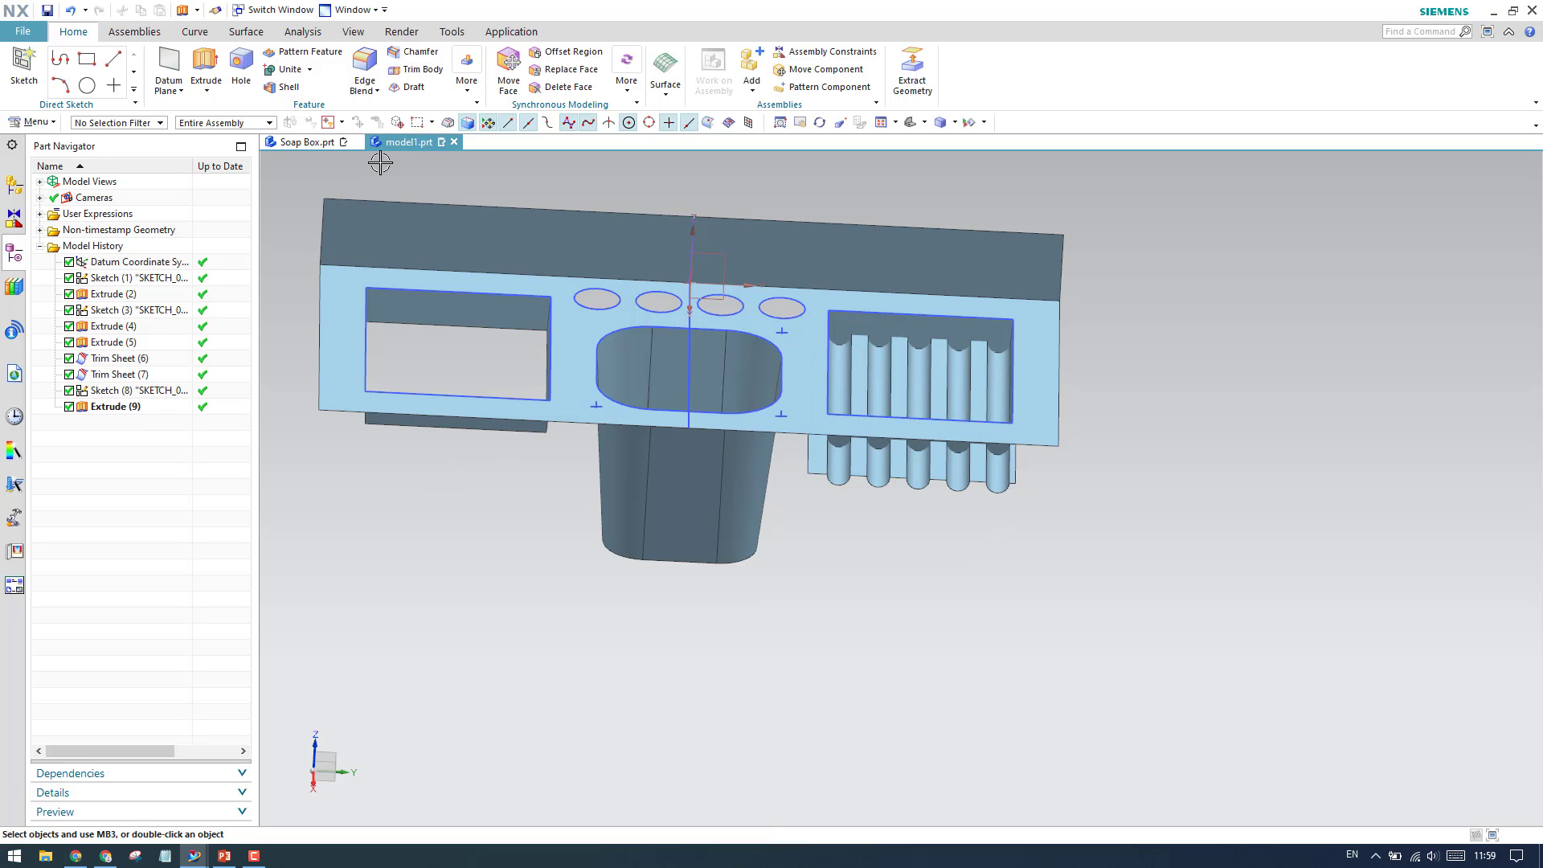
pyautogui.click(468, 94)
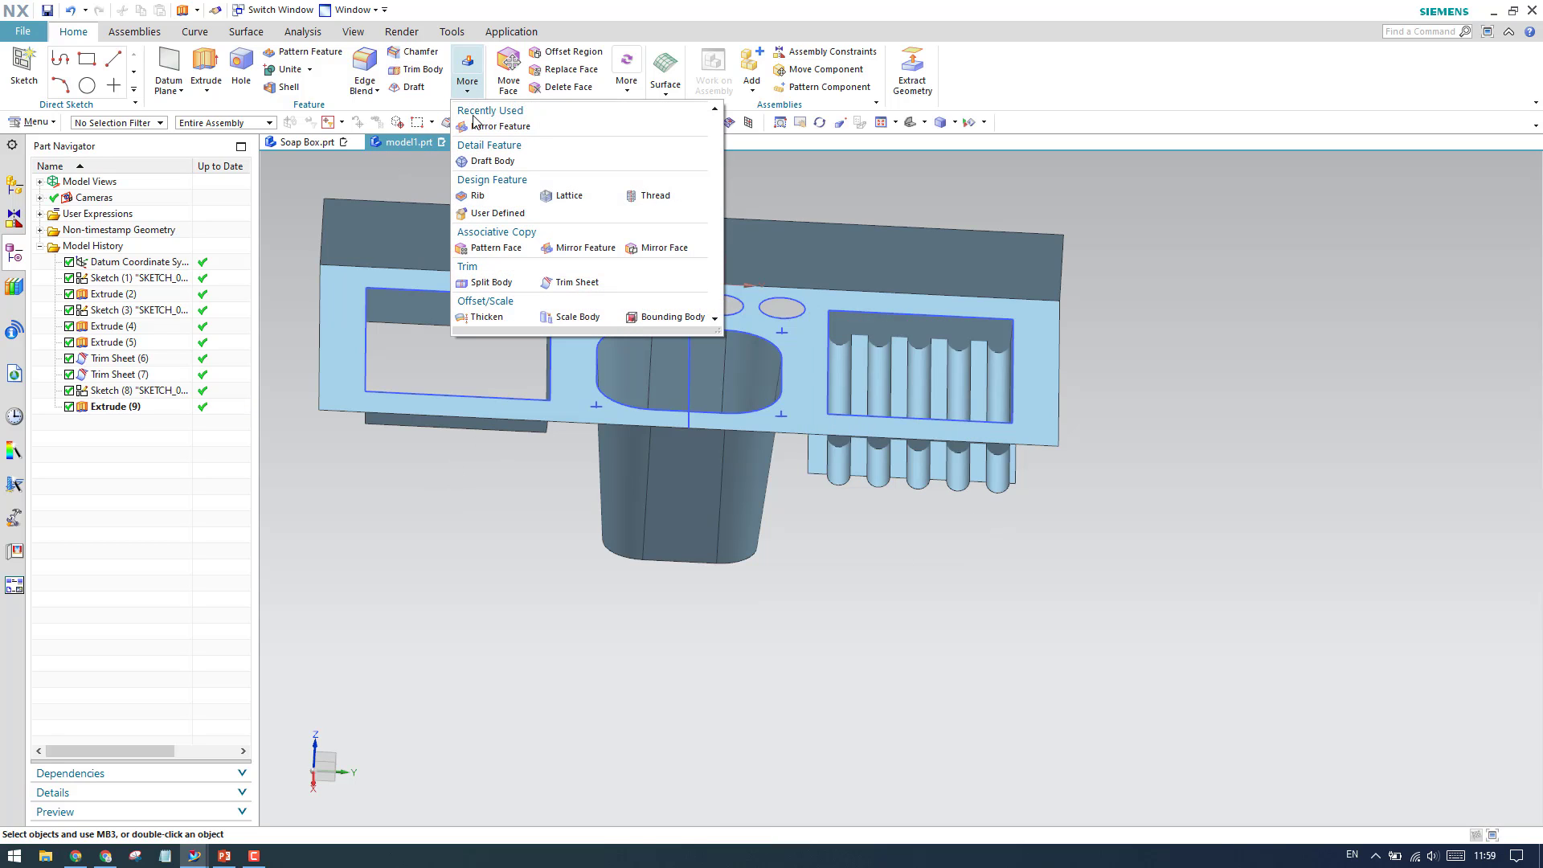
pyautogui.click(566, 247)
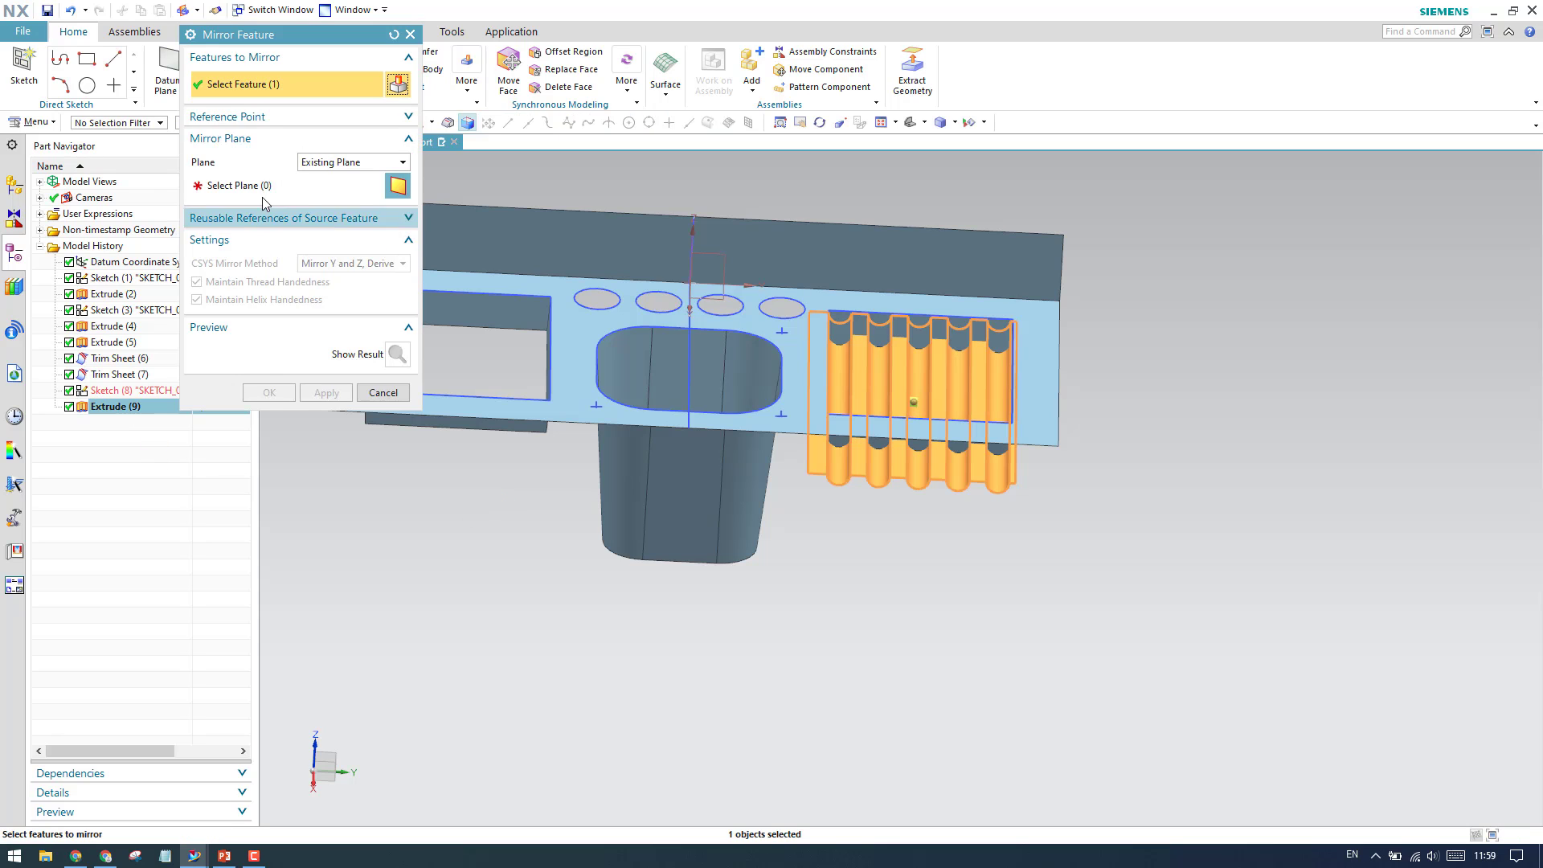
pyautogui.click(614, 496)
pyautogui.click(268, 394)
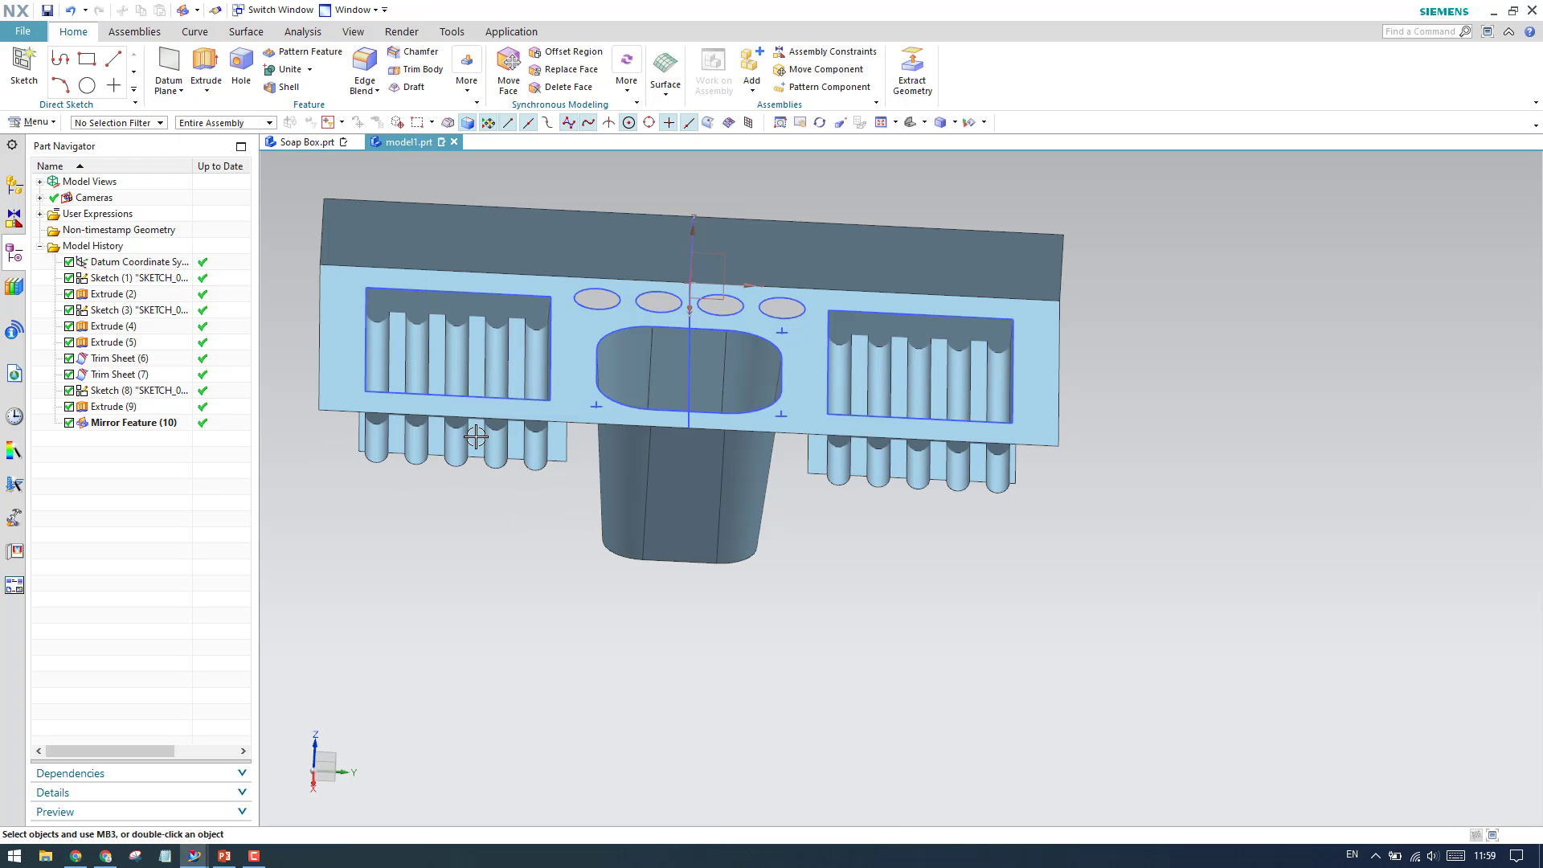
# Step: Blend the eight long edges between the grooves and flat strips of the original corrugated sheet with a 1 mm radius
pyautogui.scroll(4, 412, 445)
pyautogui.scroll(-5, 412, 445)
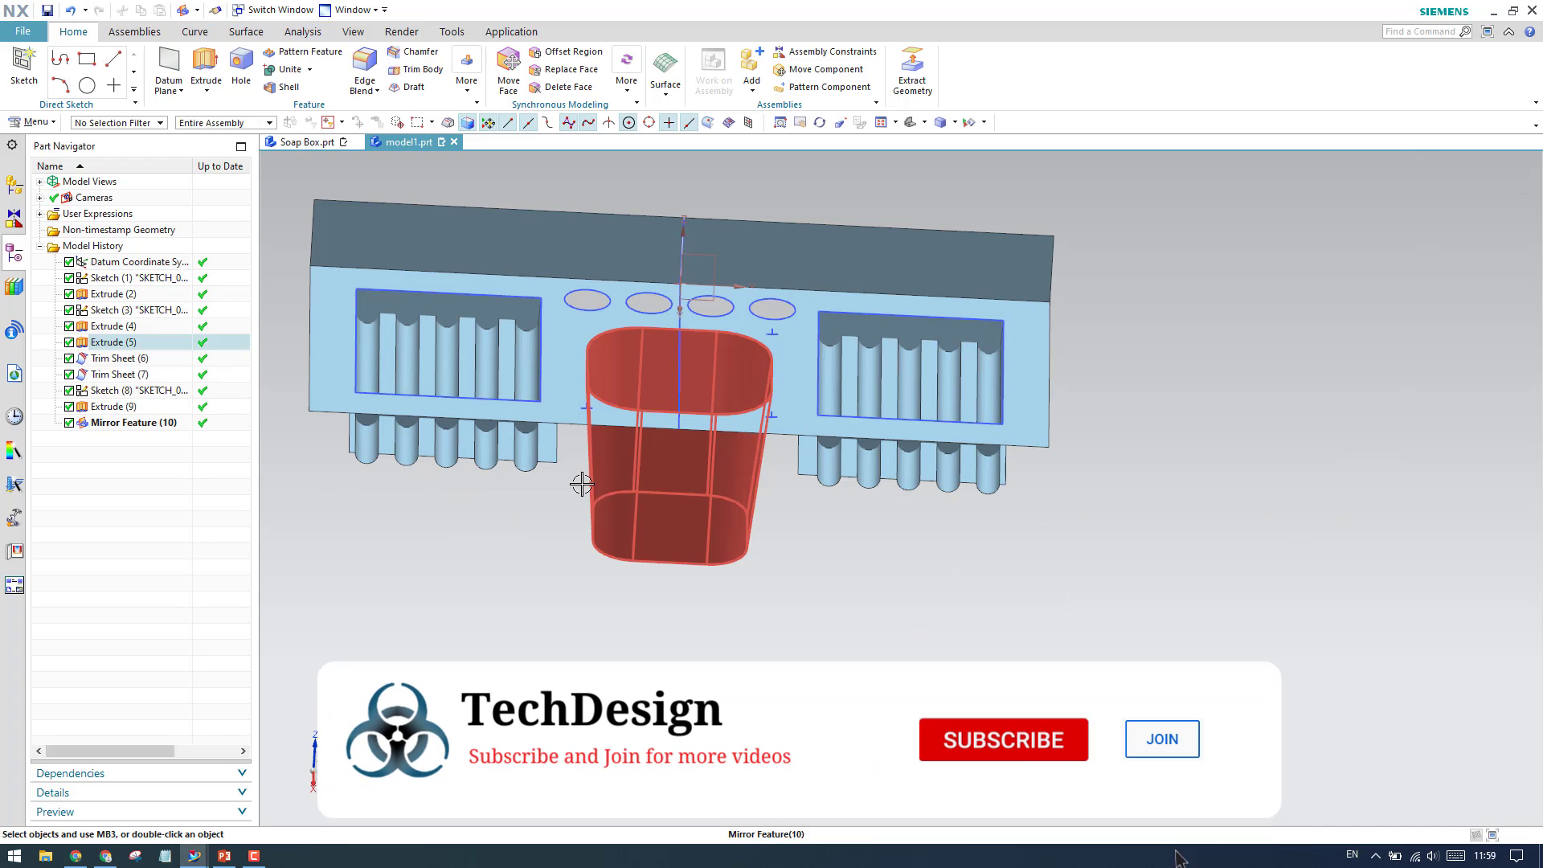
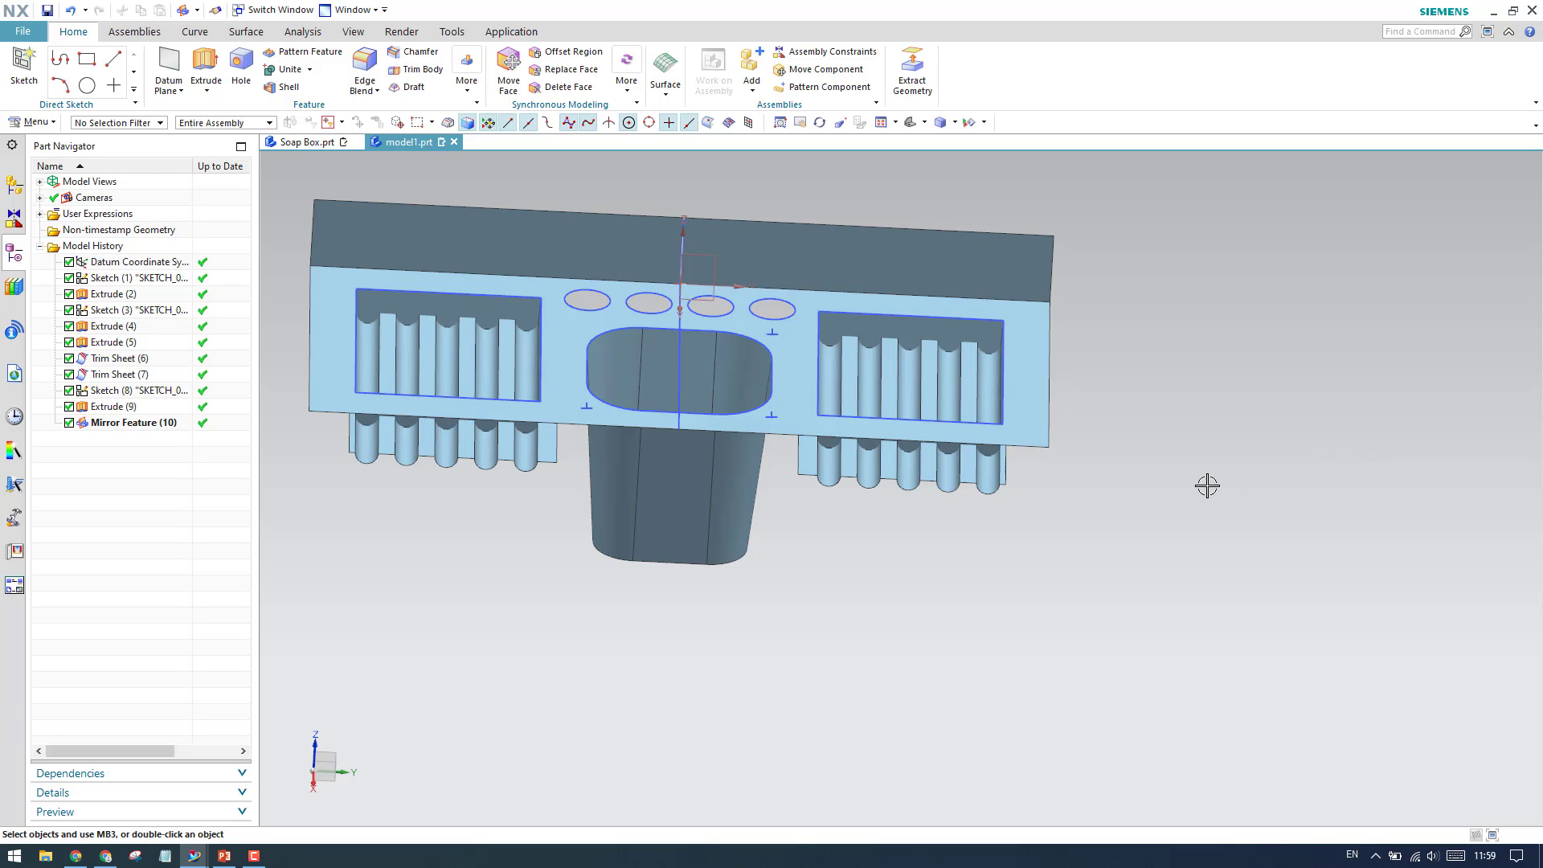
pyautogui.scroll(3, 927, 466)
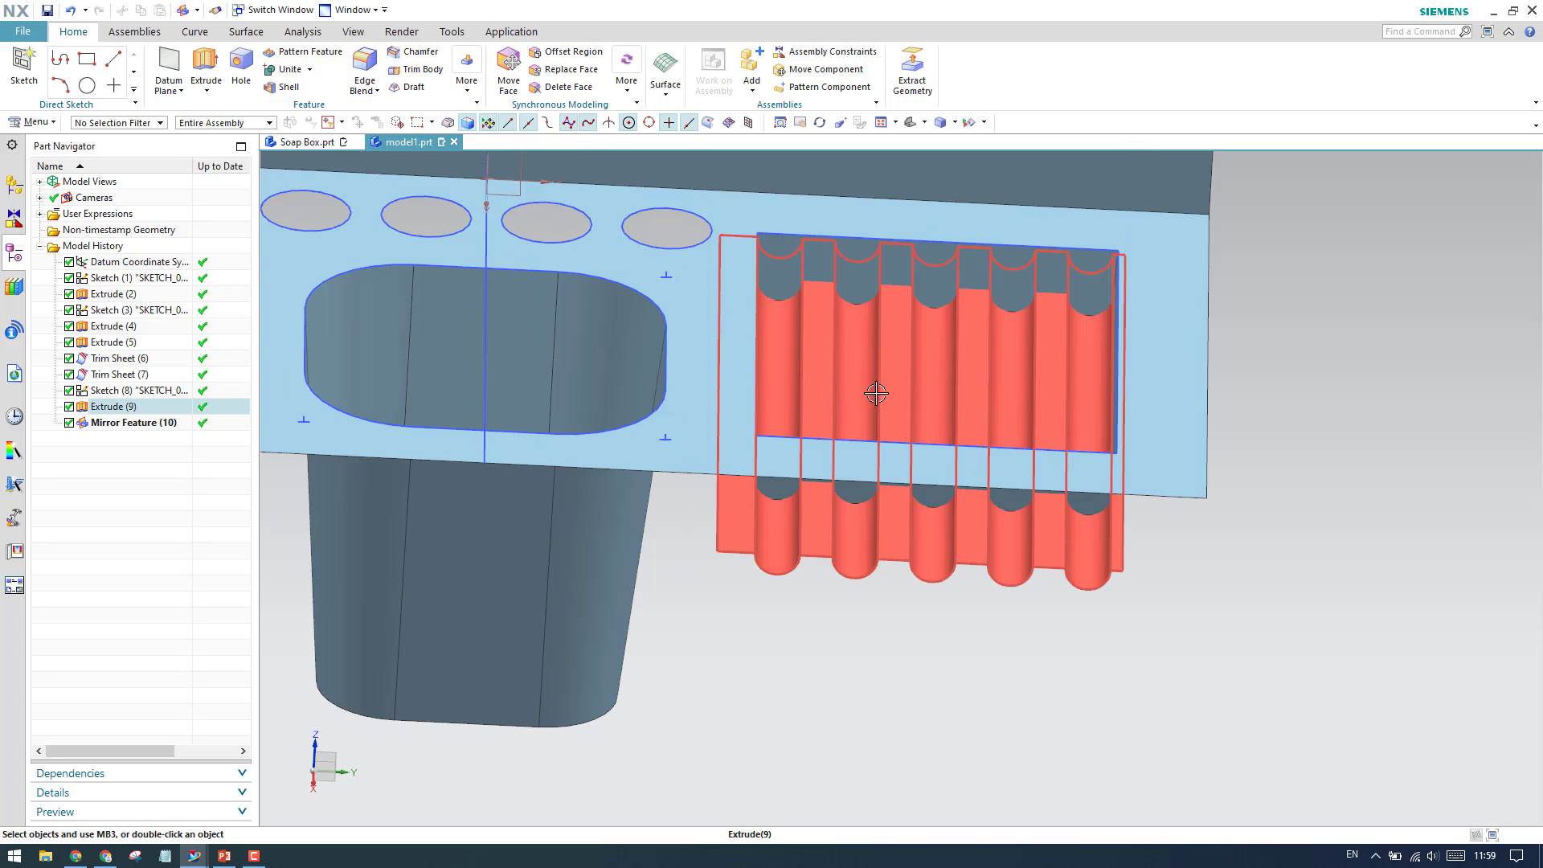
pyautogui.click(375, 82)
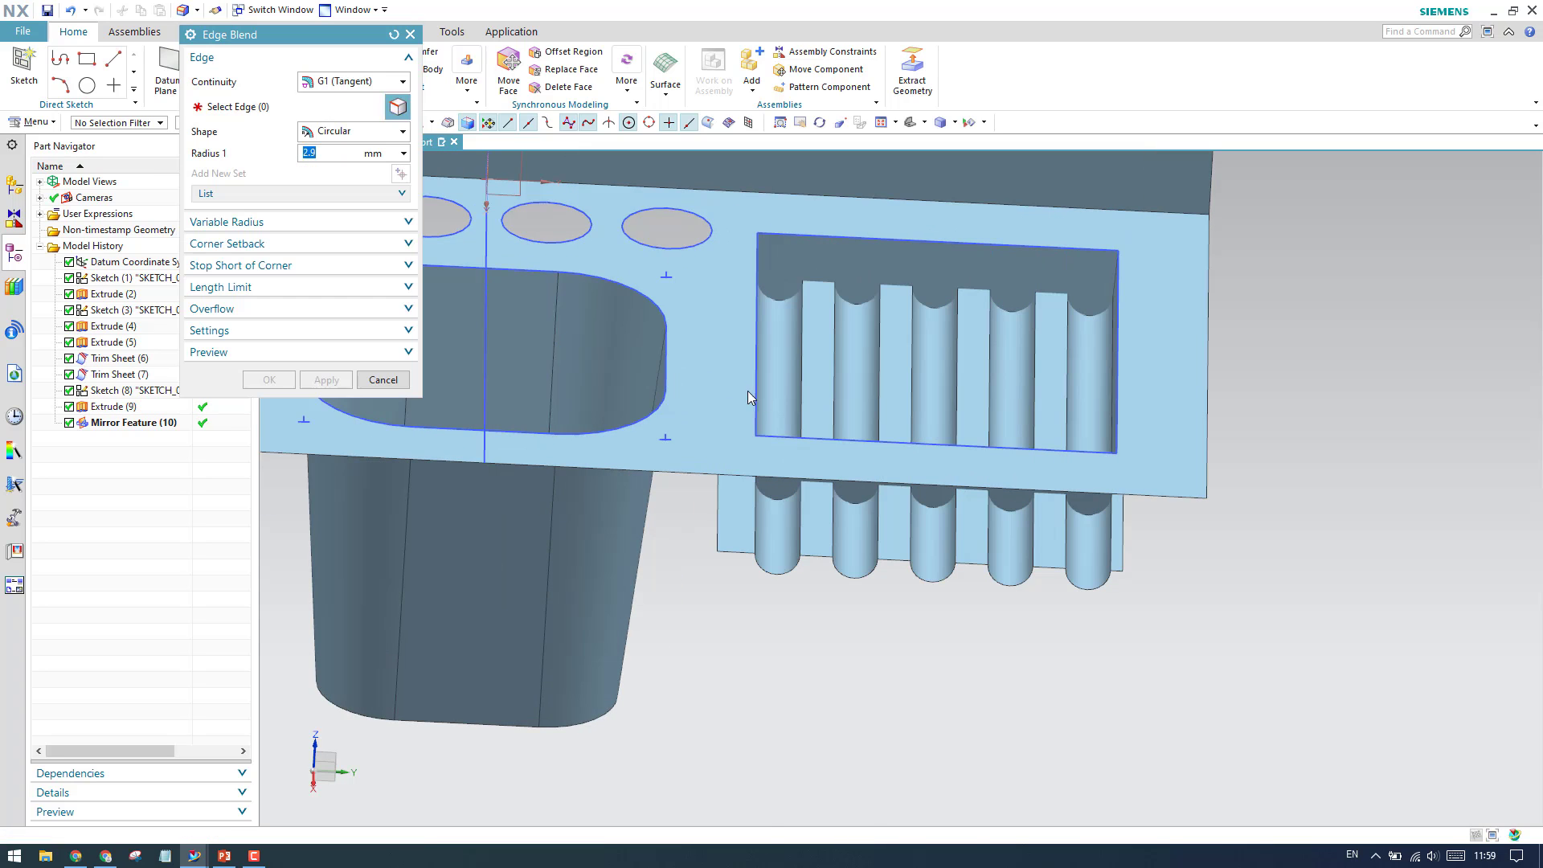
pyautogui.scroll(3, 803, 366)
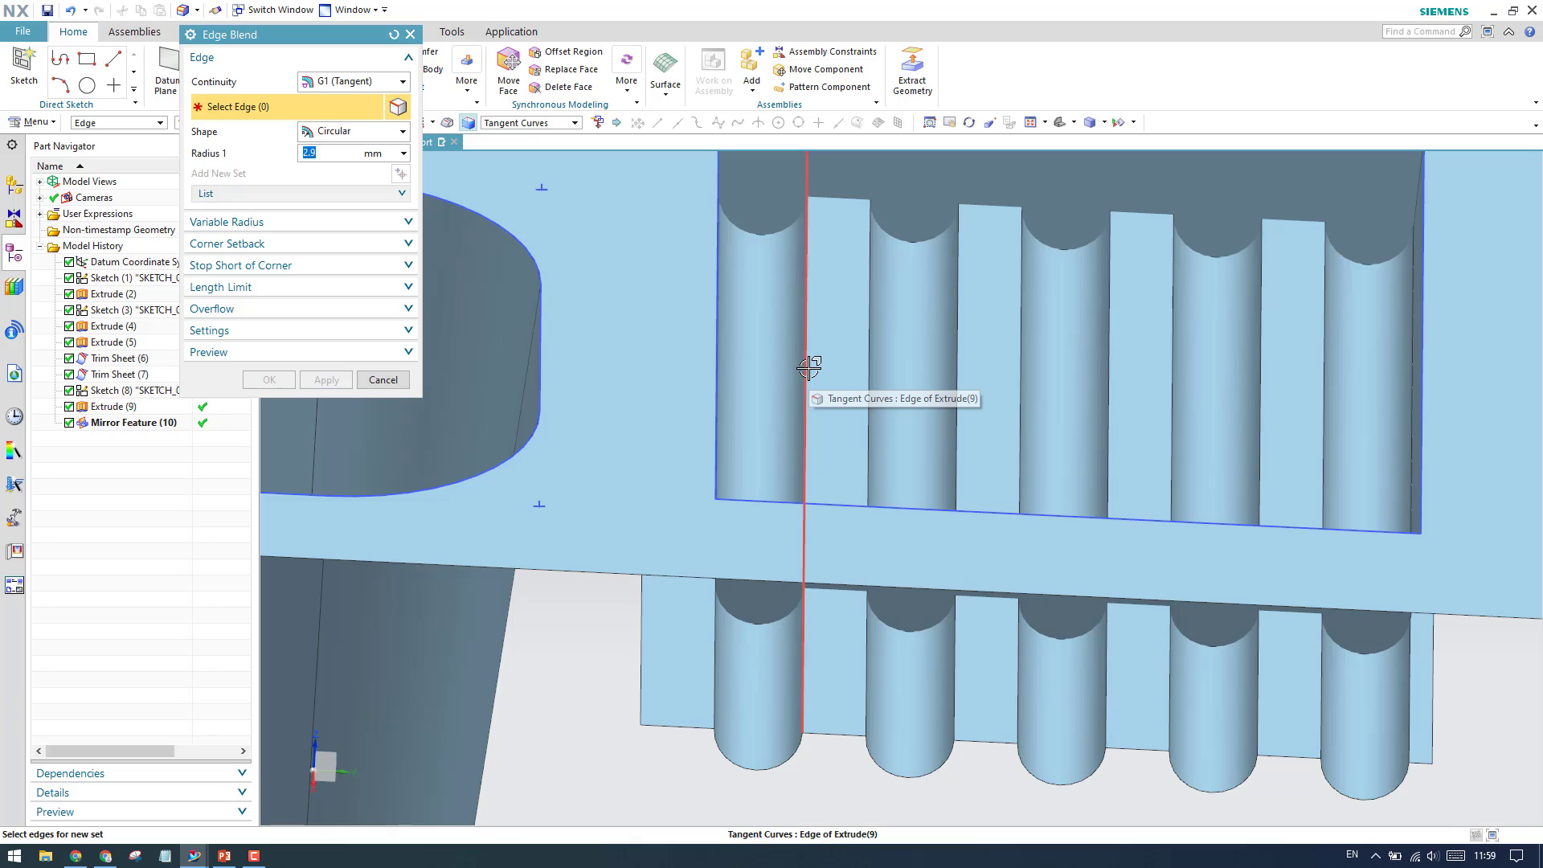
pyautogui.write('1')
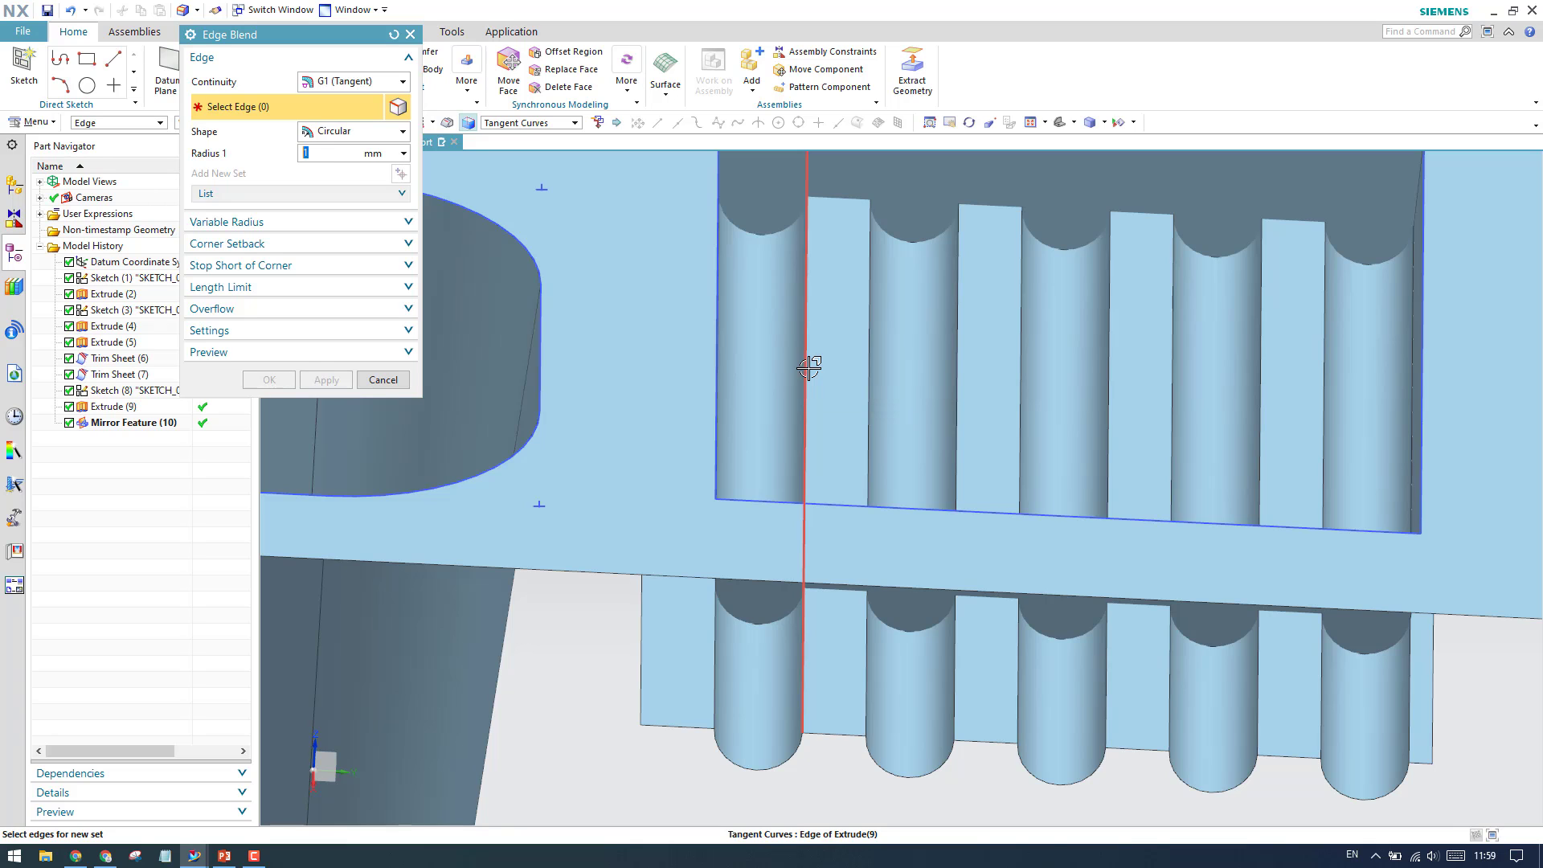
pyautogui.click(857, 406)
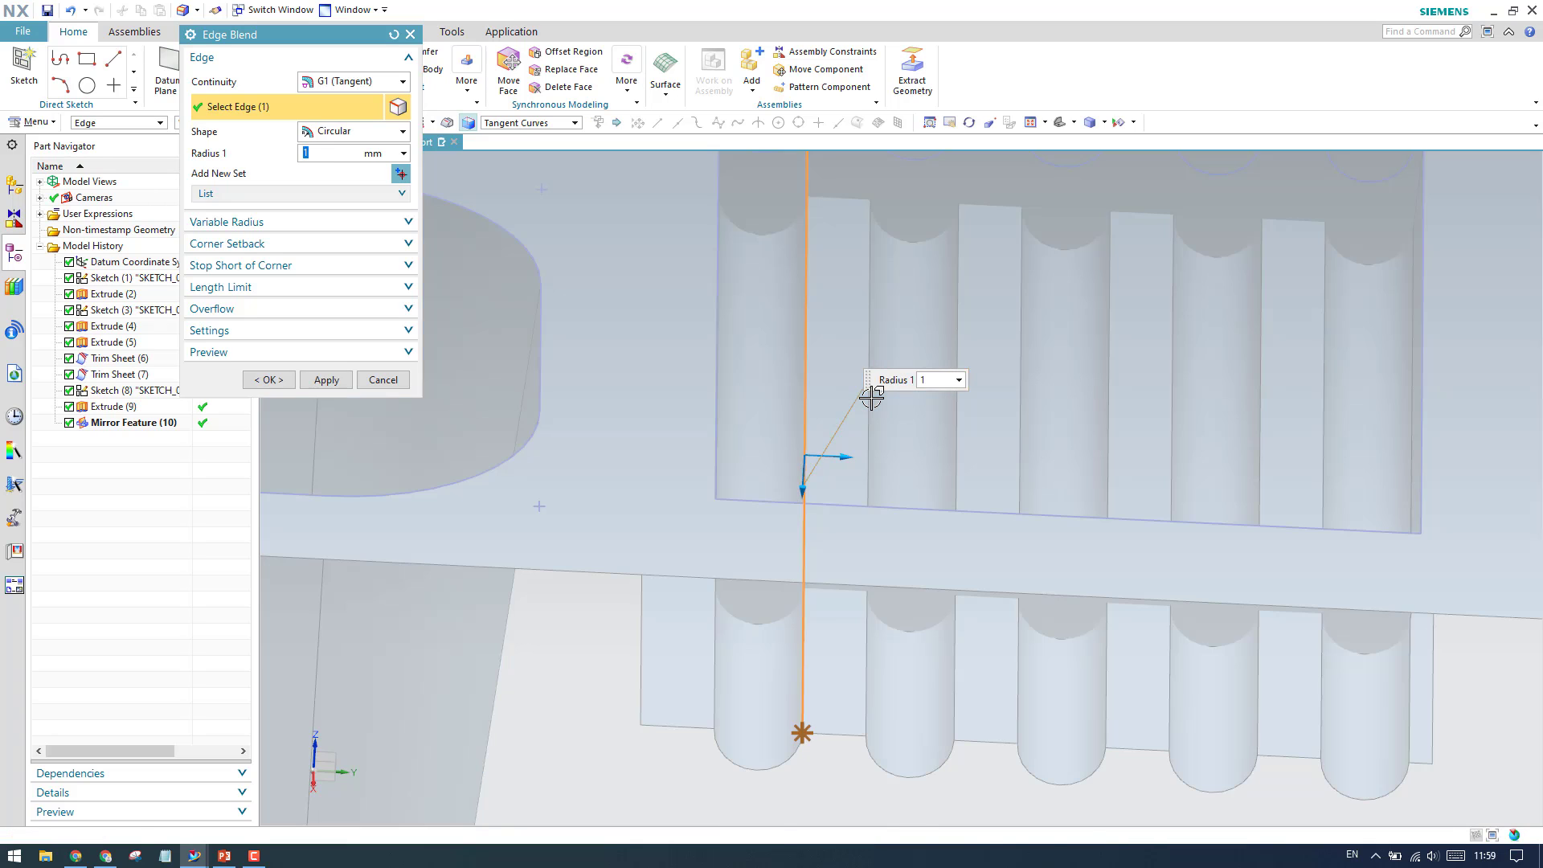
pyautogui.click(876, 434)
pyautogui.click(955, 454)
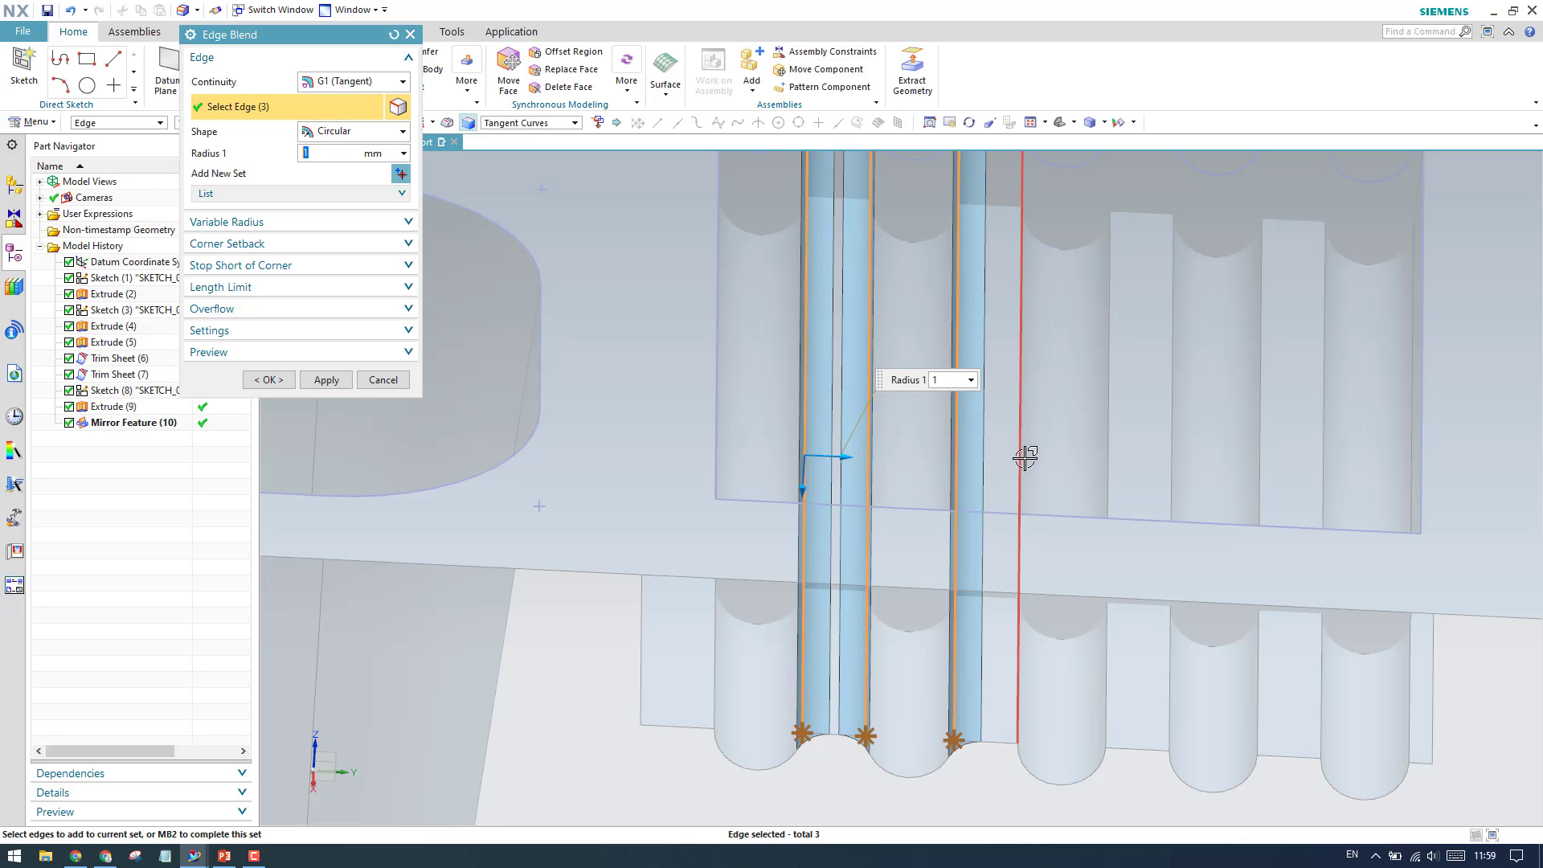
pyautogui.click(1018, 467)
pyautogui.click(1106, 466)
pyautogui.click(1173, 466)
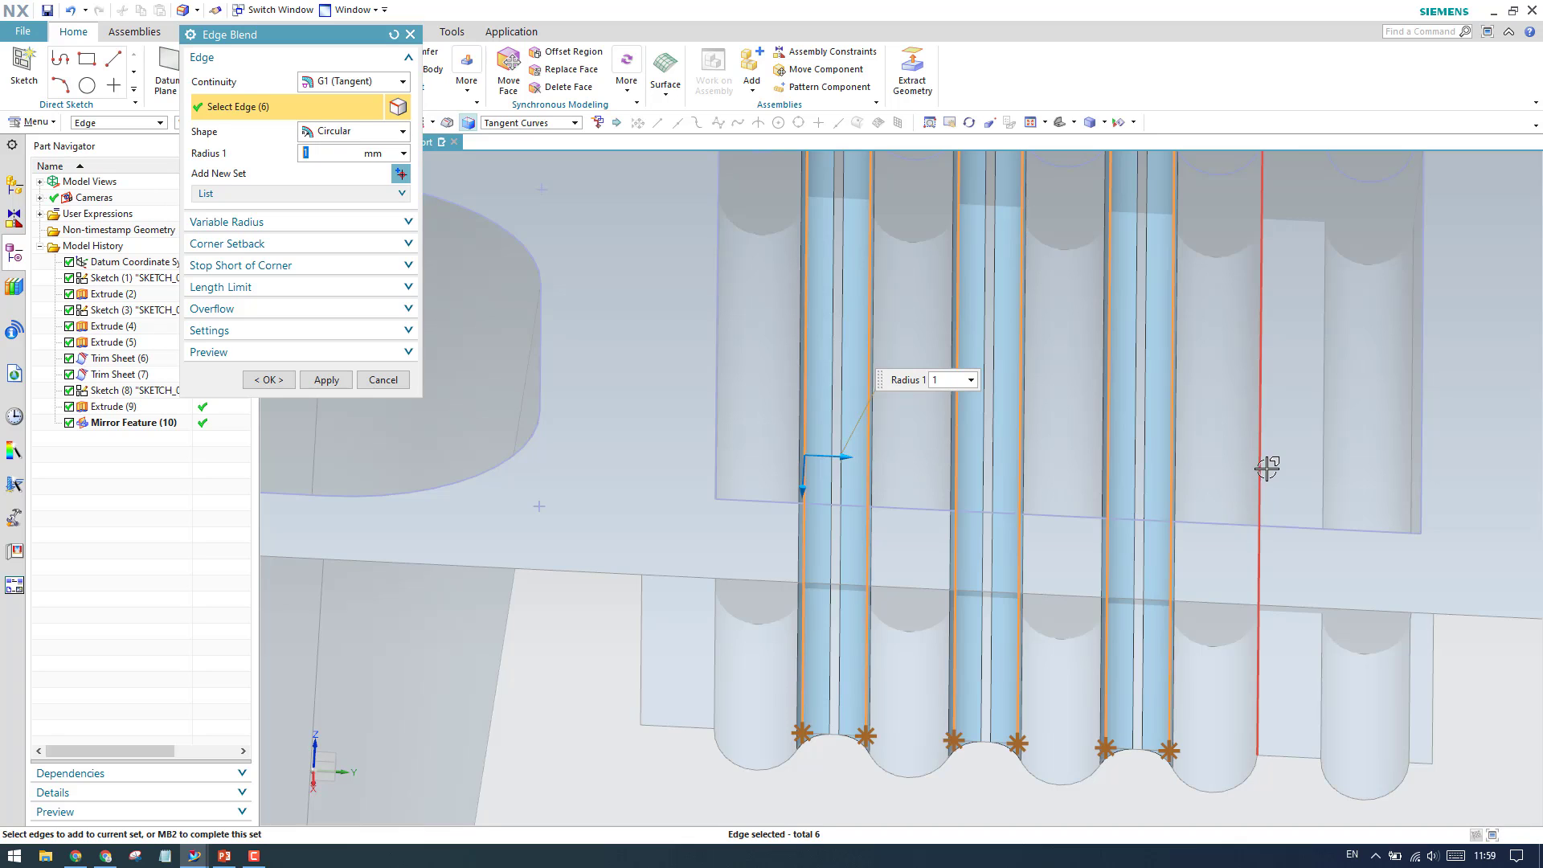
pyautogui.click(1336, 474)
pyautogui.click(1331, 474)
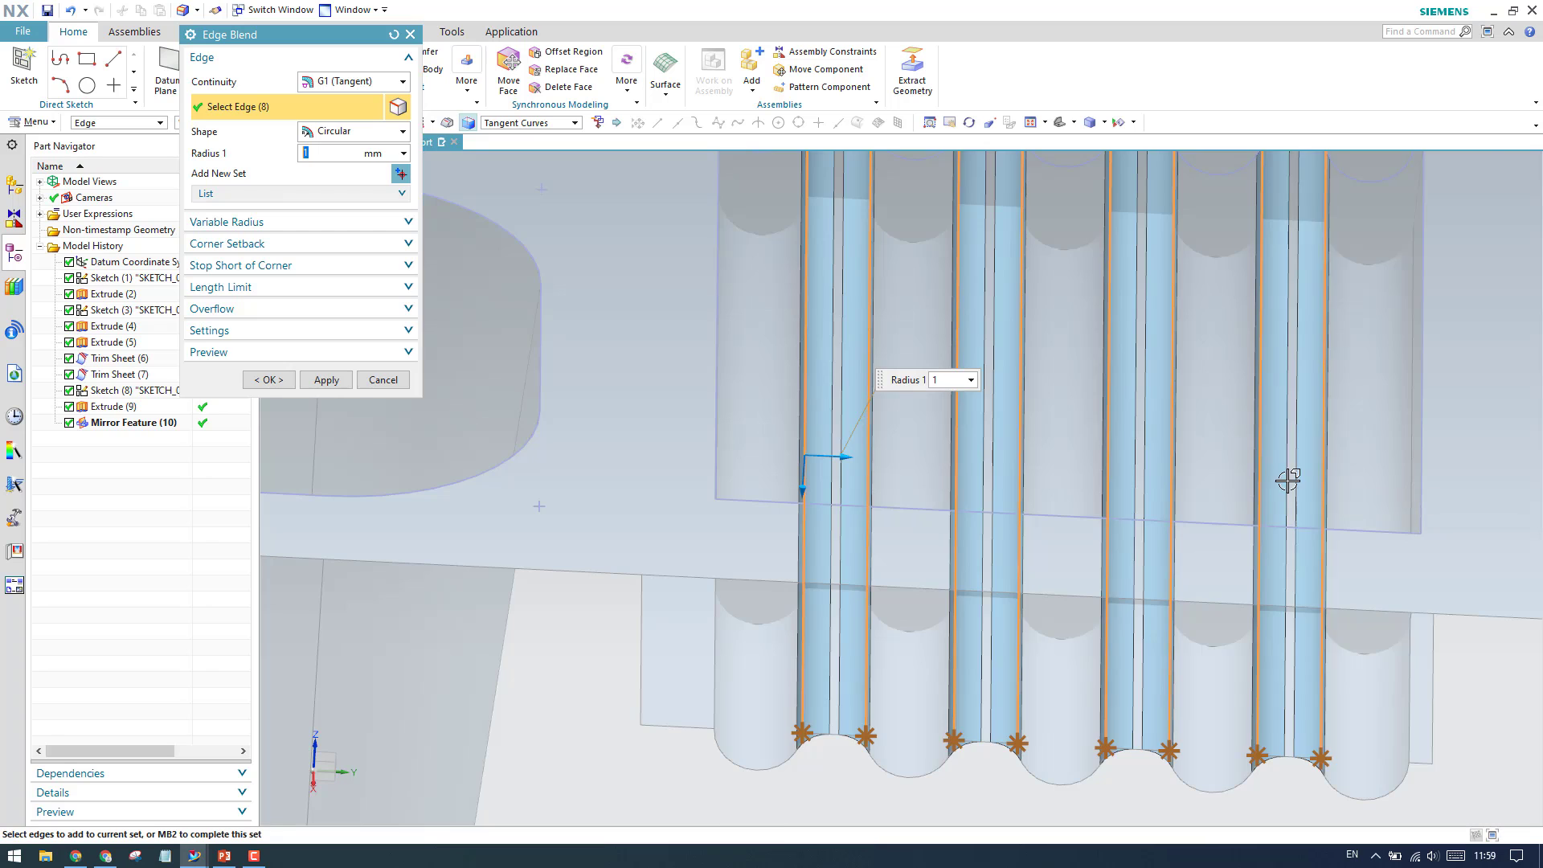
pyautogui.hotkey('ctrl', 'f')
pyautogui.click(267, 383)
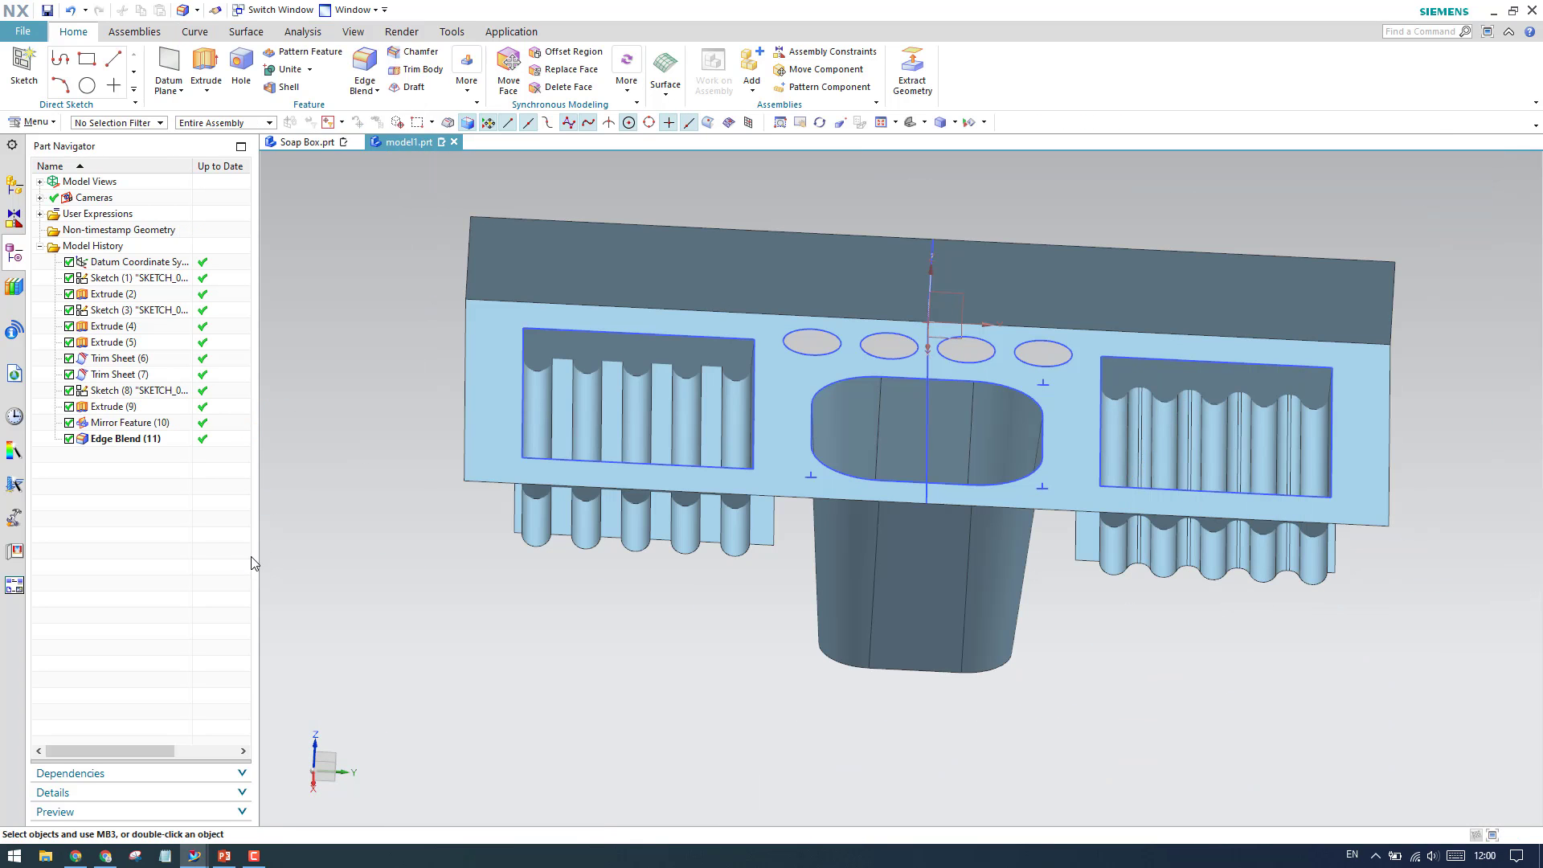
# Step: Reorder the edge blend ahead of the mirror feature and redefine the mirror to include both the corrugated extrusion and its blend
pyautogui.moveTo(135, 434); pyautogui.dragTo(127, 420)
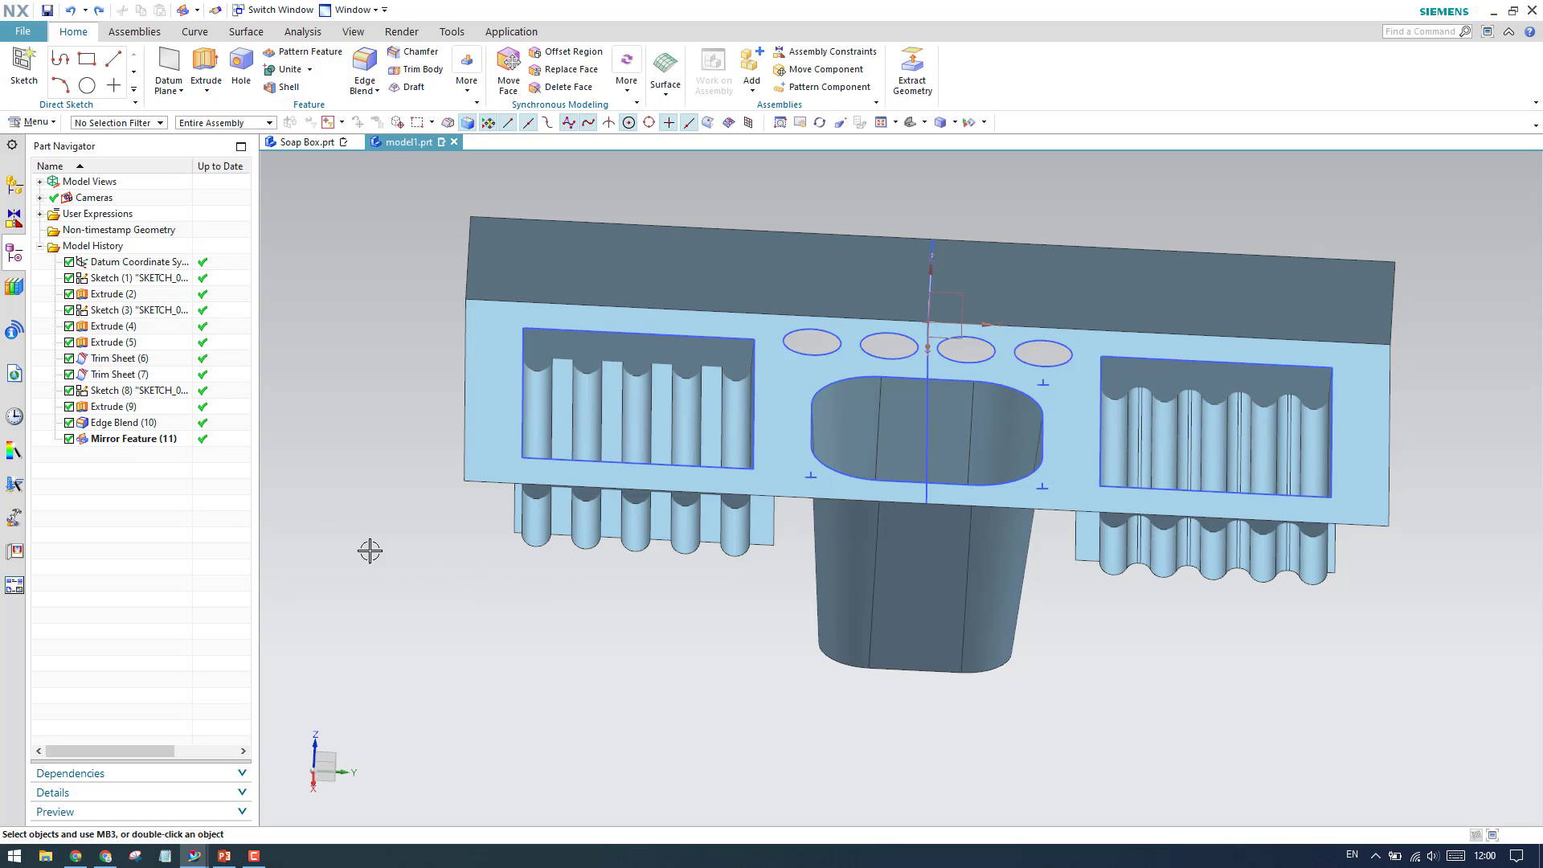
pyautogui.click(618, 519)
pyautogui.click(201, 529)
pyautogui.doubleClick(130, 441)
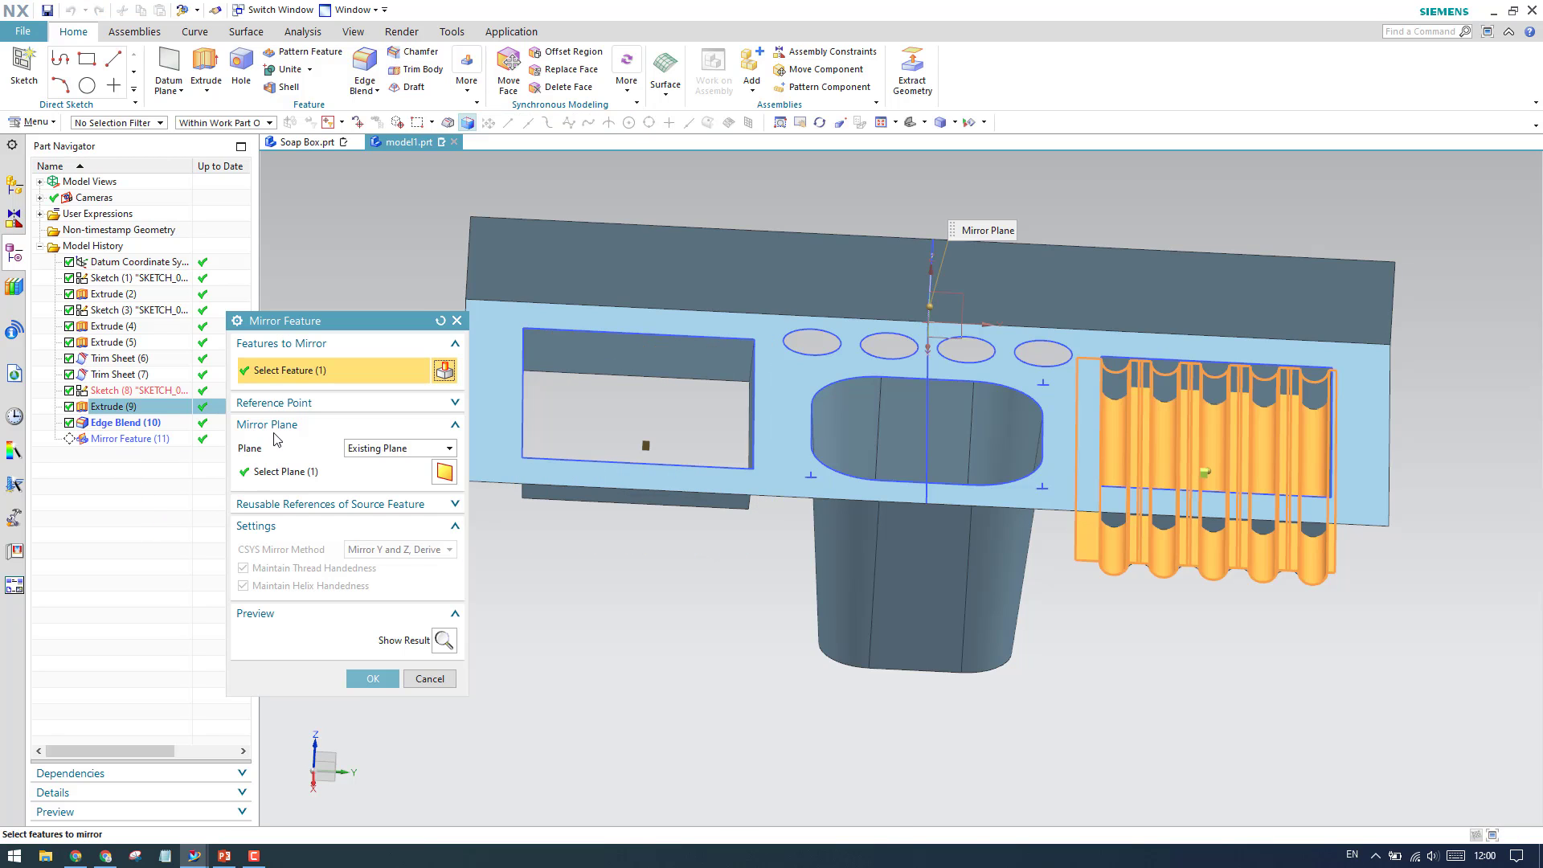
pyautogui.click(121, 424)
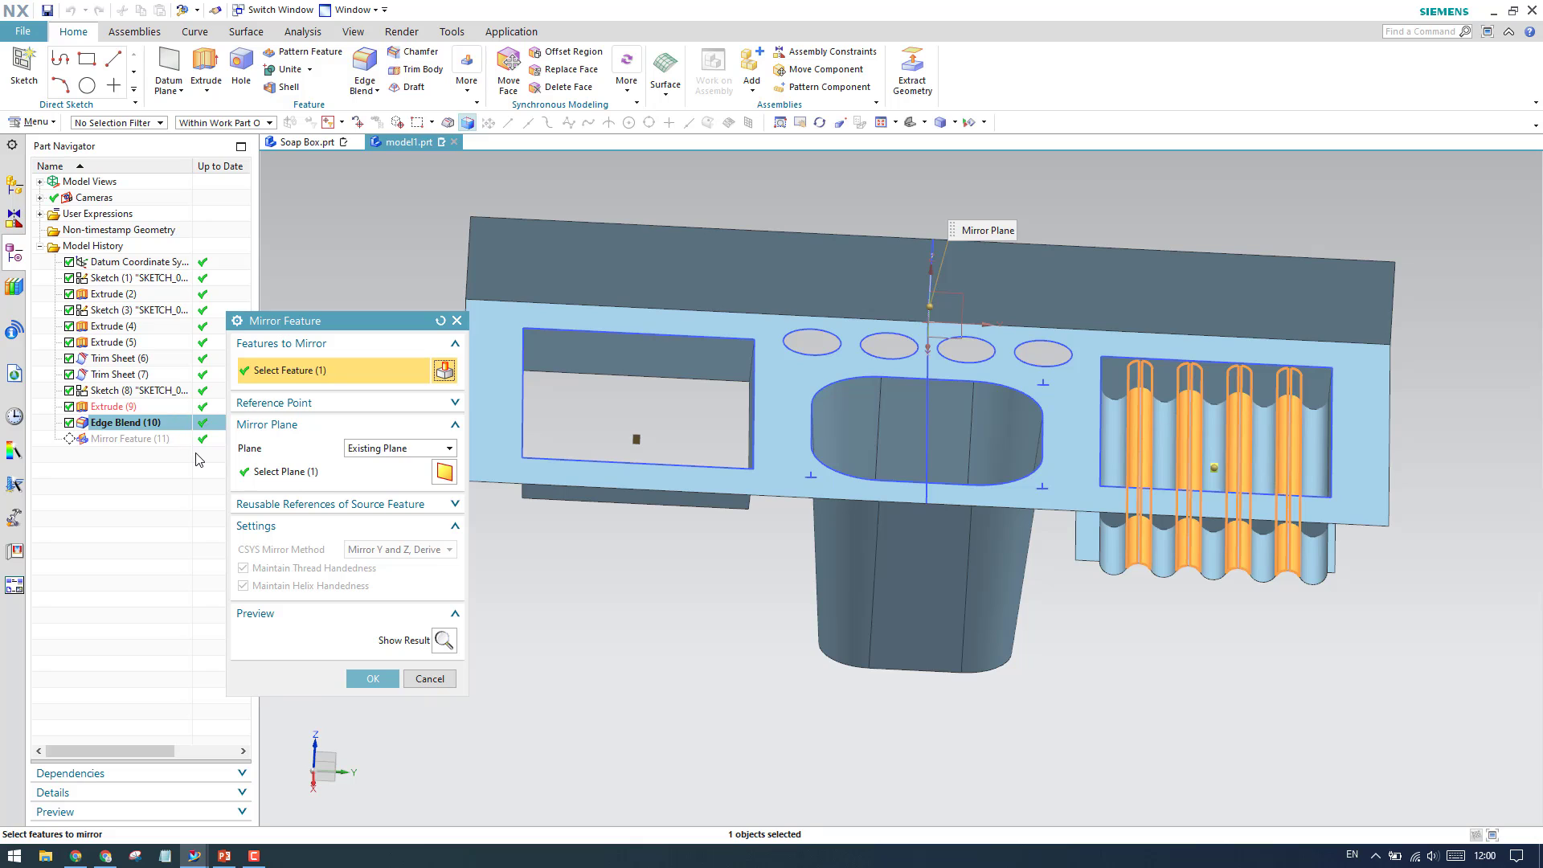
pyautogui.keyDown('ctrl'); pyautogui.click(153, 408); pyautogui.keyUp('ctrl')
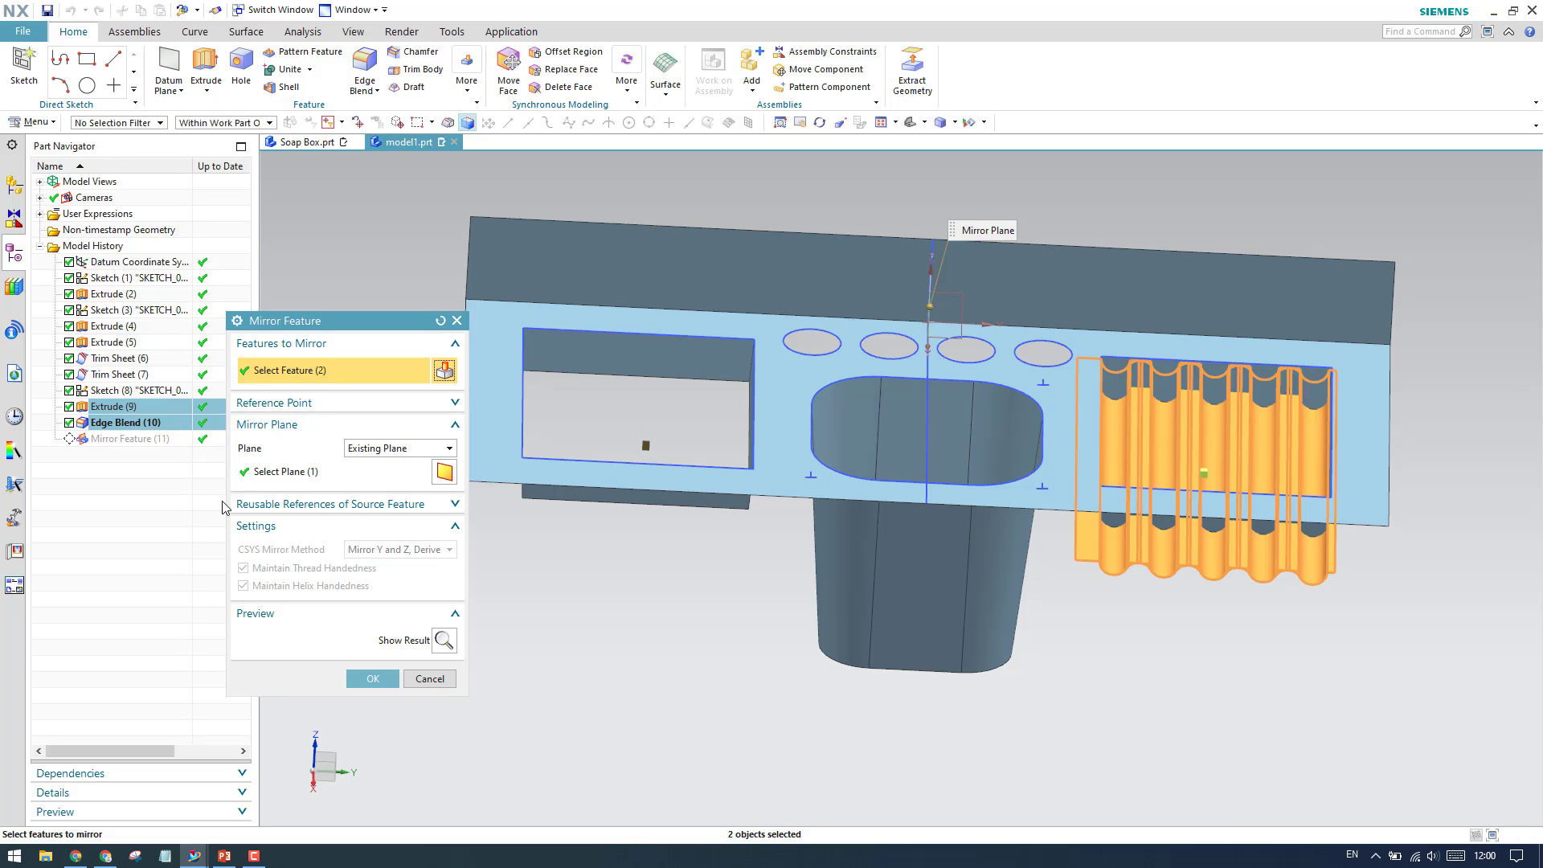
pyautogui.click(371, 679)
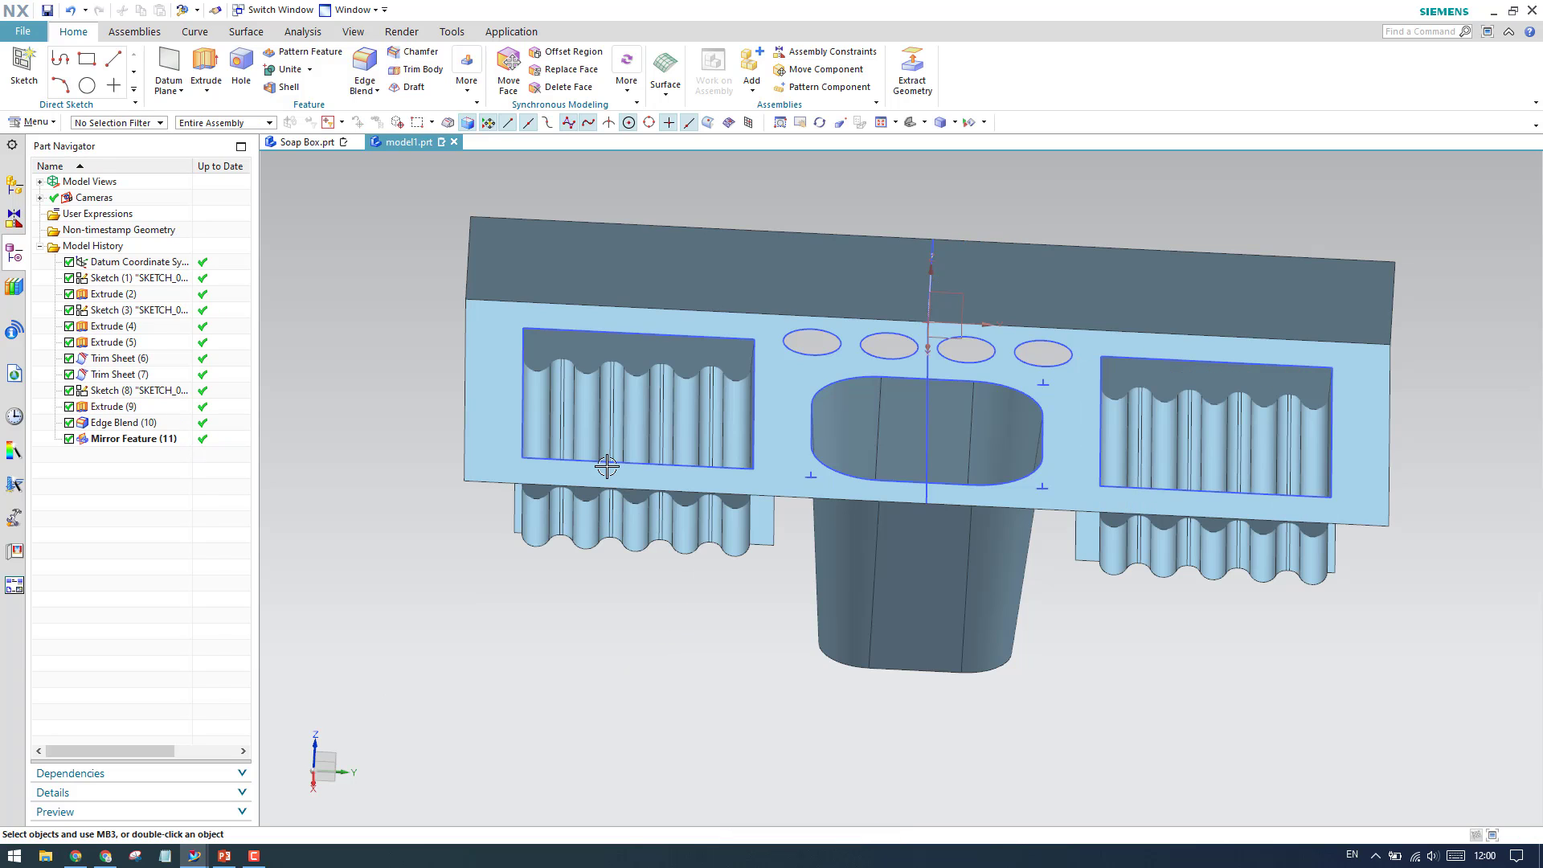
# Step: Trim the original corrugated sheet with its tray's four walls as the boundary, discarding the region outside the tray
pyautogui.scroll(2, 568, 430)
pyautogui.scroll(-2, 568, 429)
pyautogui.moveTo(563, 438); pyautogui.dragTo(544, 431, button='middle')
pyautogui.scroll(2, 544, 431)
pyautogui.scroll(-2, 552, 430)
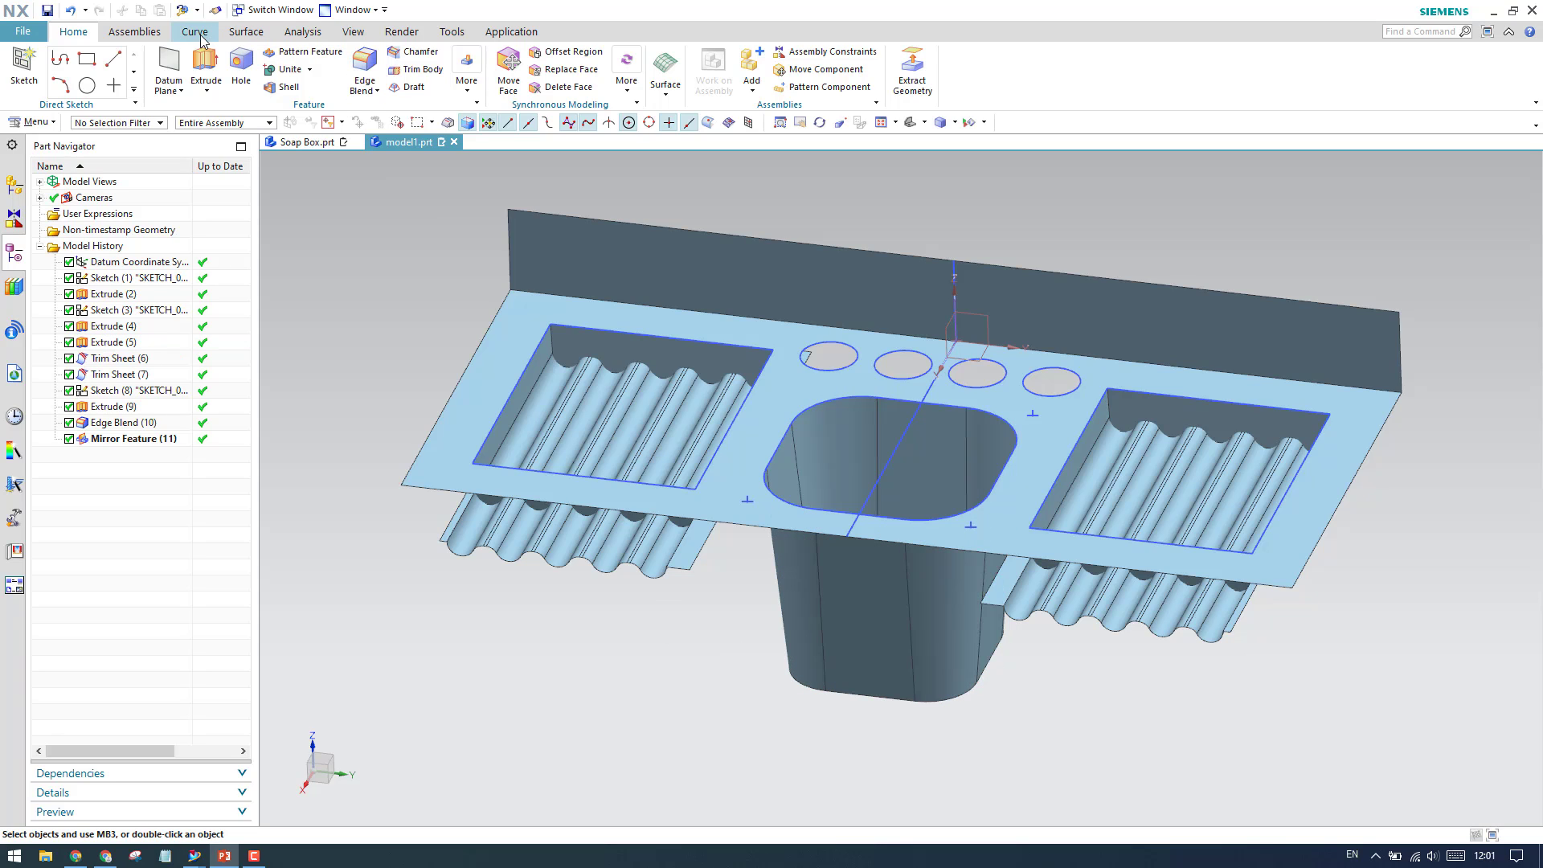
pyautogui.click(246, 31)
pyautogui.click(591, 57)
pyautogui.scroll(-2, 527, 227)
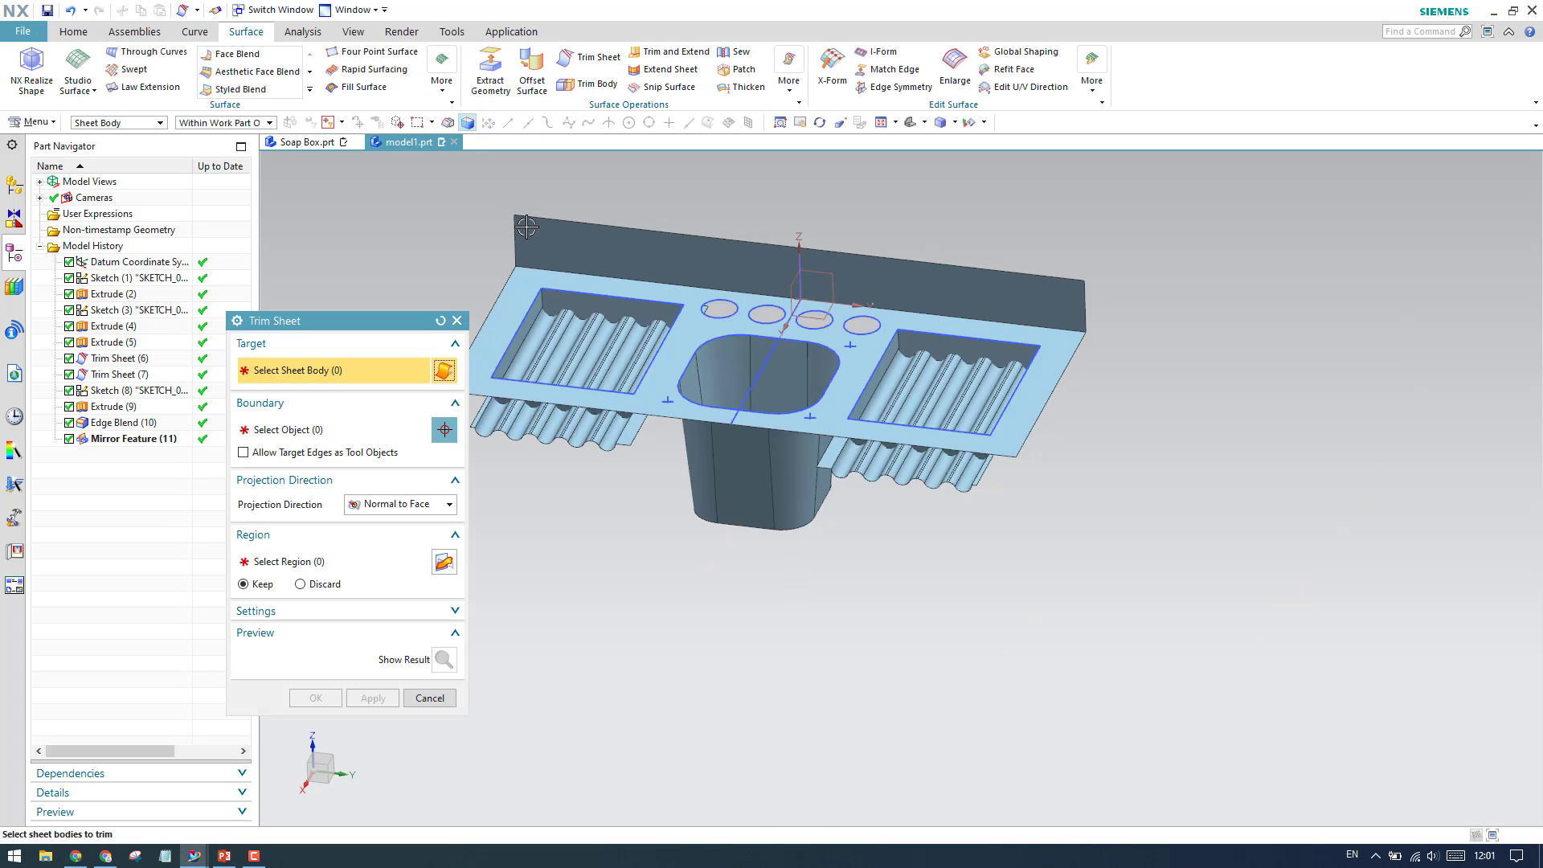
pyautogui.scroll(5, 843, 508)
pyautogui.click(843, 508)
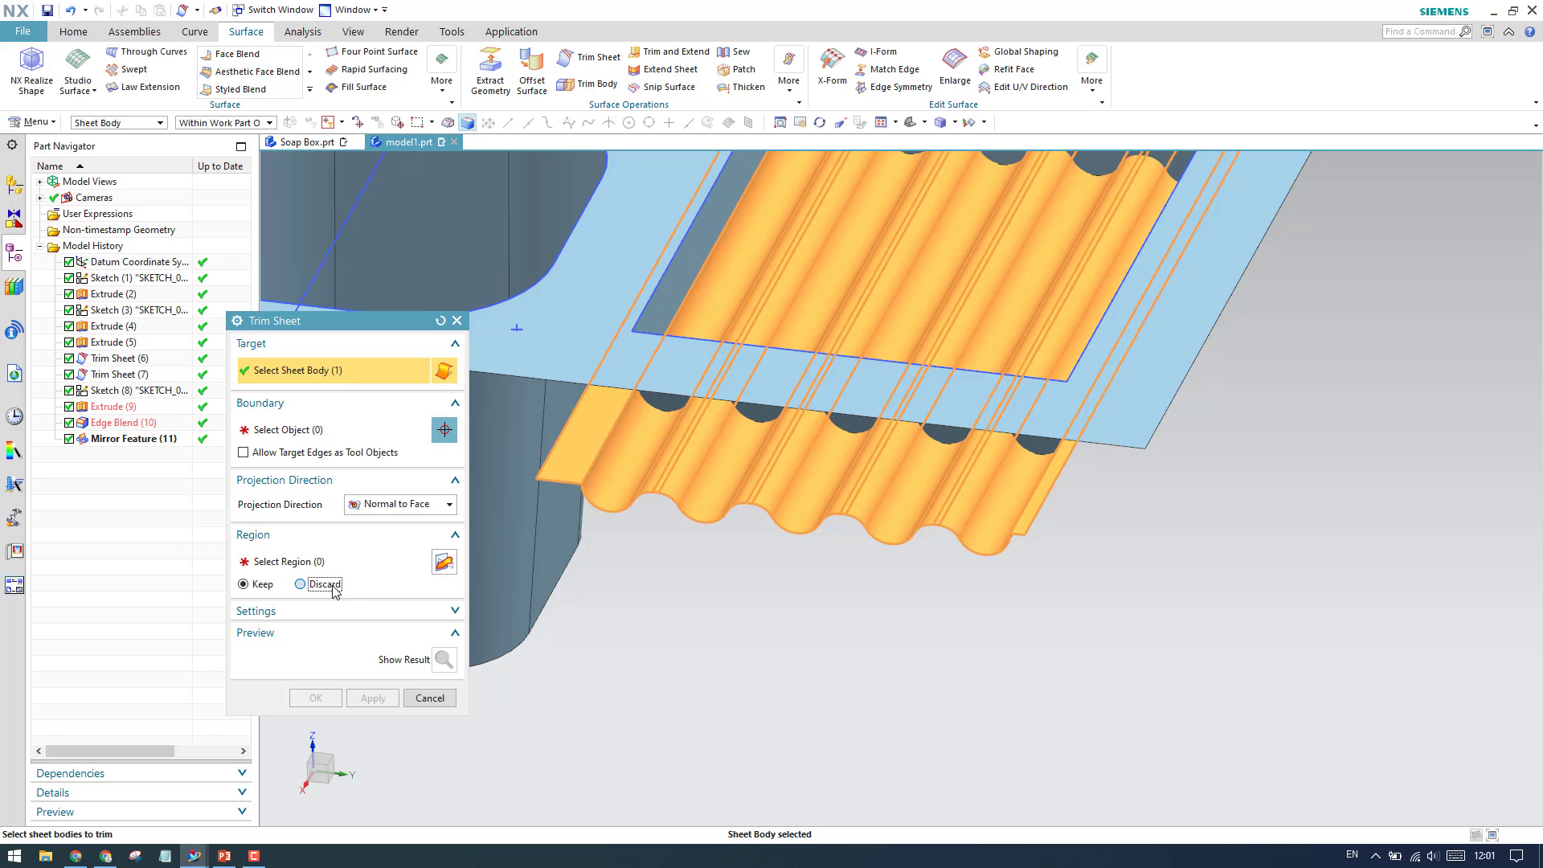
pyautogui.click(303, 585)
pyautogui.click(338, 431)
pyautogui.moveTo(781, 443); pyautogui.dragTo(1051, 386, button='middle')
pyautogui.click(995, 258)
pyautogui.scroll(-3, 1052, 386)
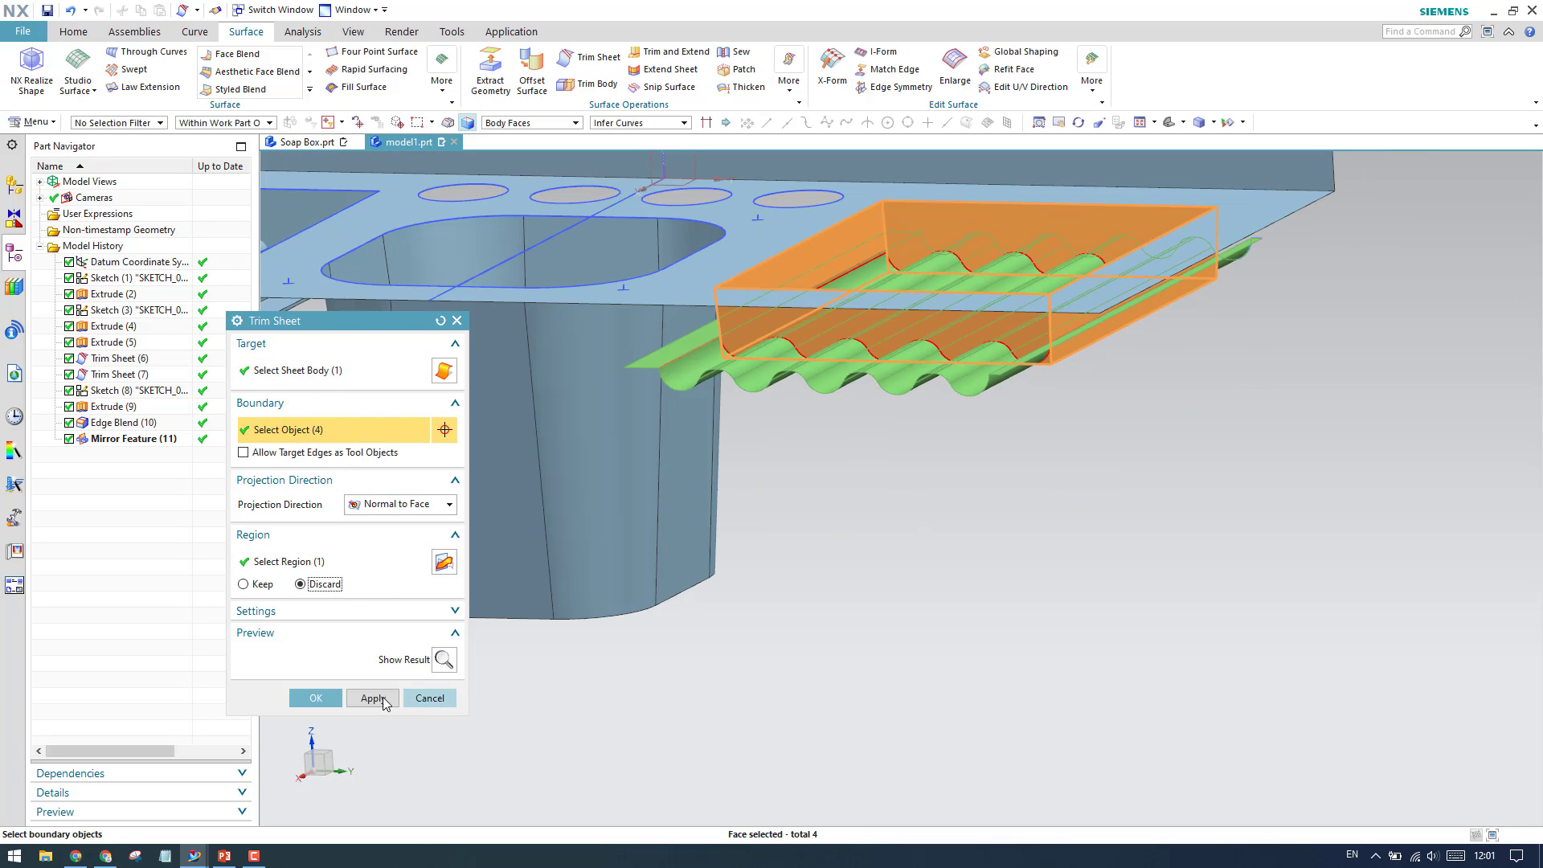
pyautogui.middleClick(868, 541)
# Step: Trim the original tray's walls with the corrugated sheet's faces as the boundary, keeping only the wall portion above the corrugation
pyautogui.moveTo(868, 541); pyautogui.dragTo(904, 455, button='middle')
pyautogui.moveTo(860, 404); pyautogui.dragTo(813, 419, button='middle')
pyautogui.scroll(3, 864, 422)
pyautogui.scroll(1, 867, 427)
pyautogui.scroll(-4, 868, 431)
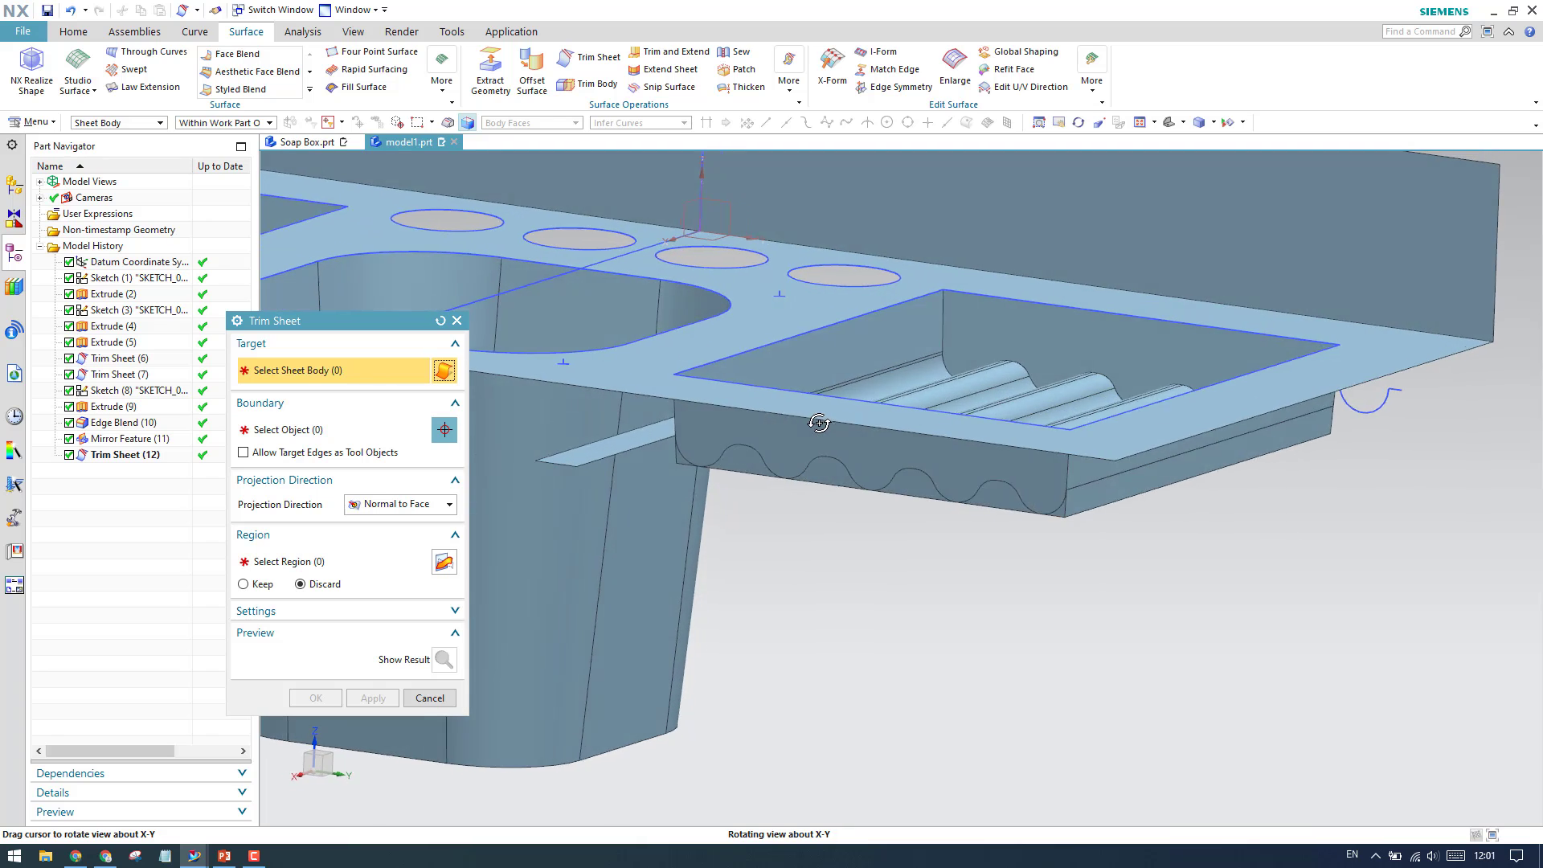
pyautogui.scroll(2, 810, 434)
pyautogui.click(749, 476)
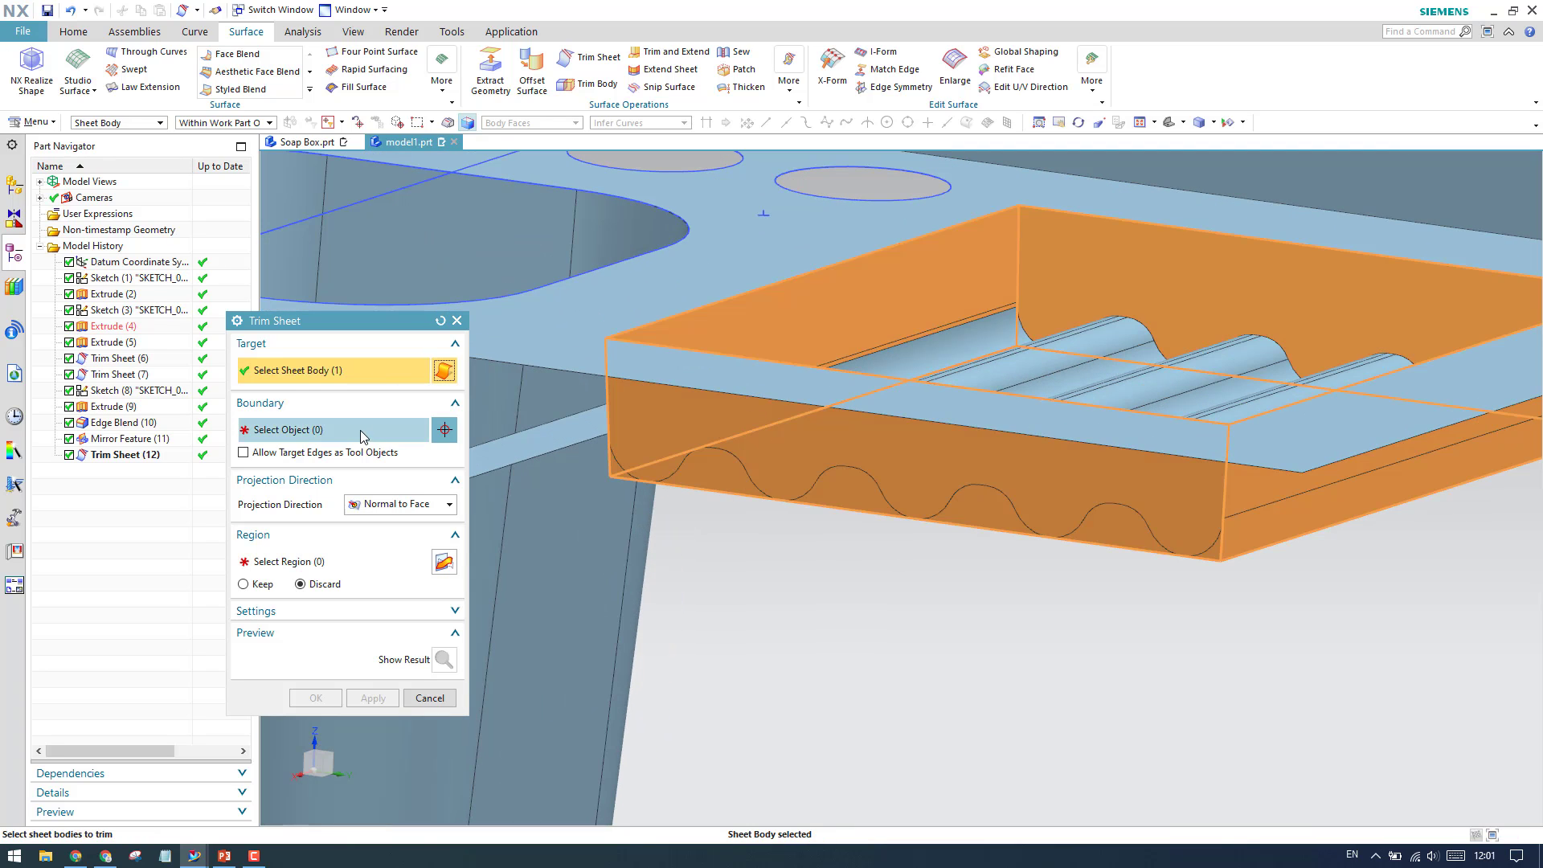
pyautogui.click(1076, 367)
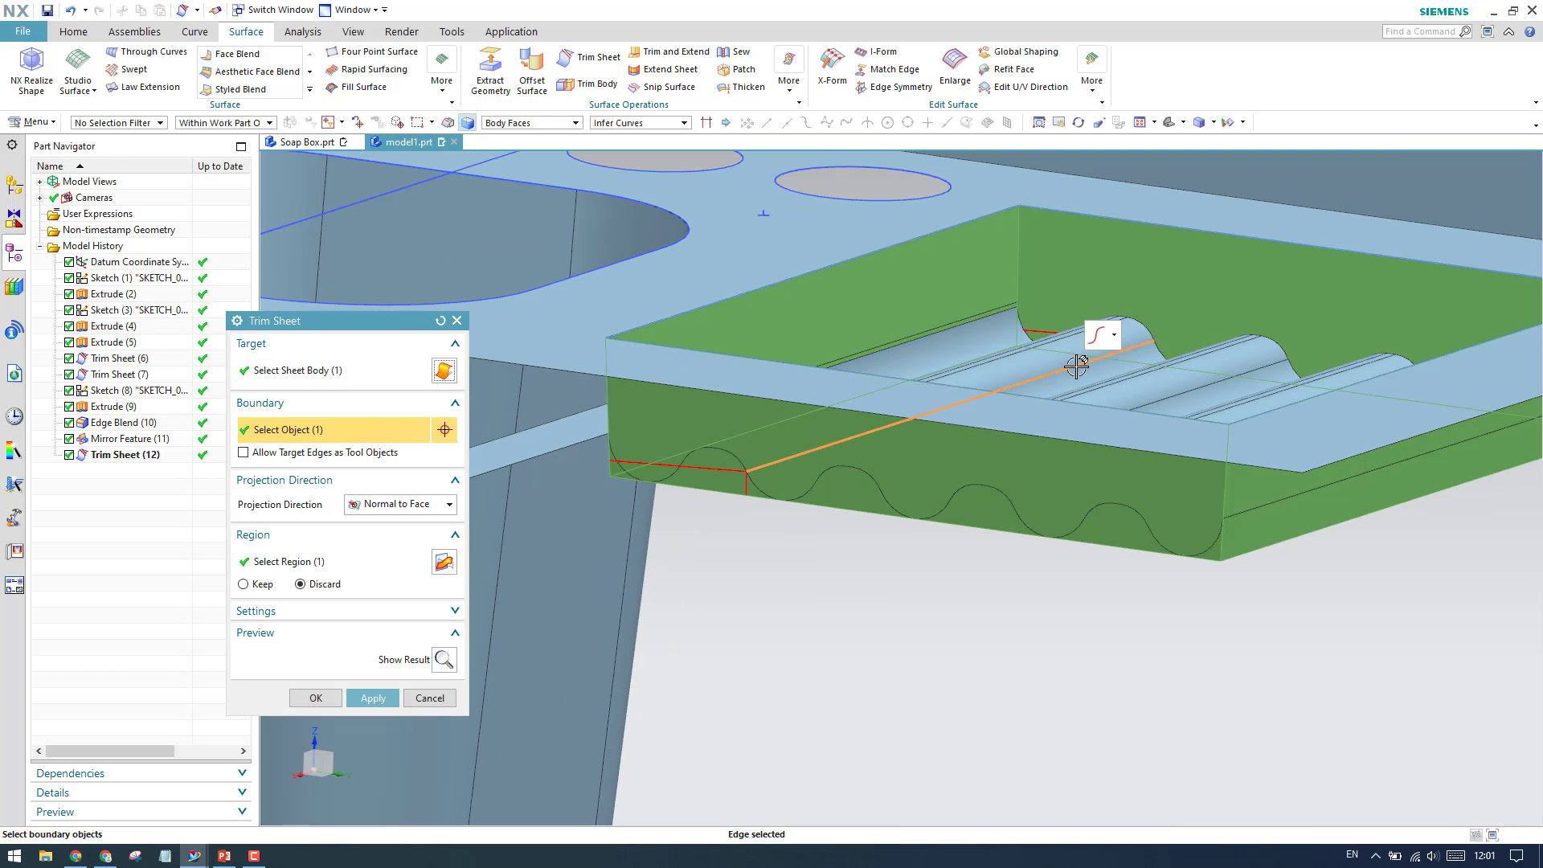
pyautogui.click(1047, 362)
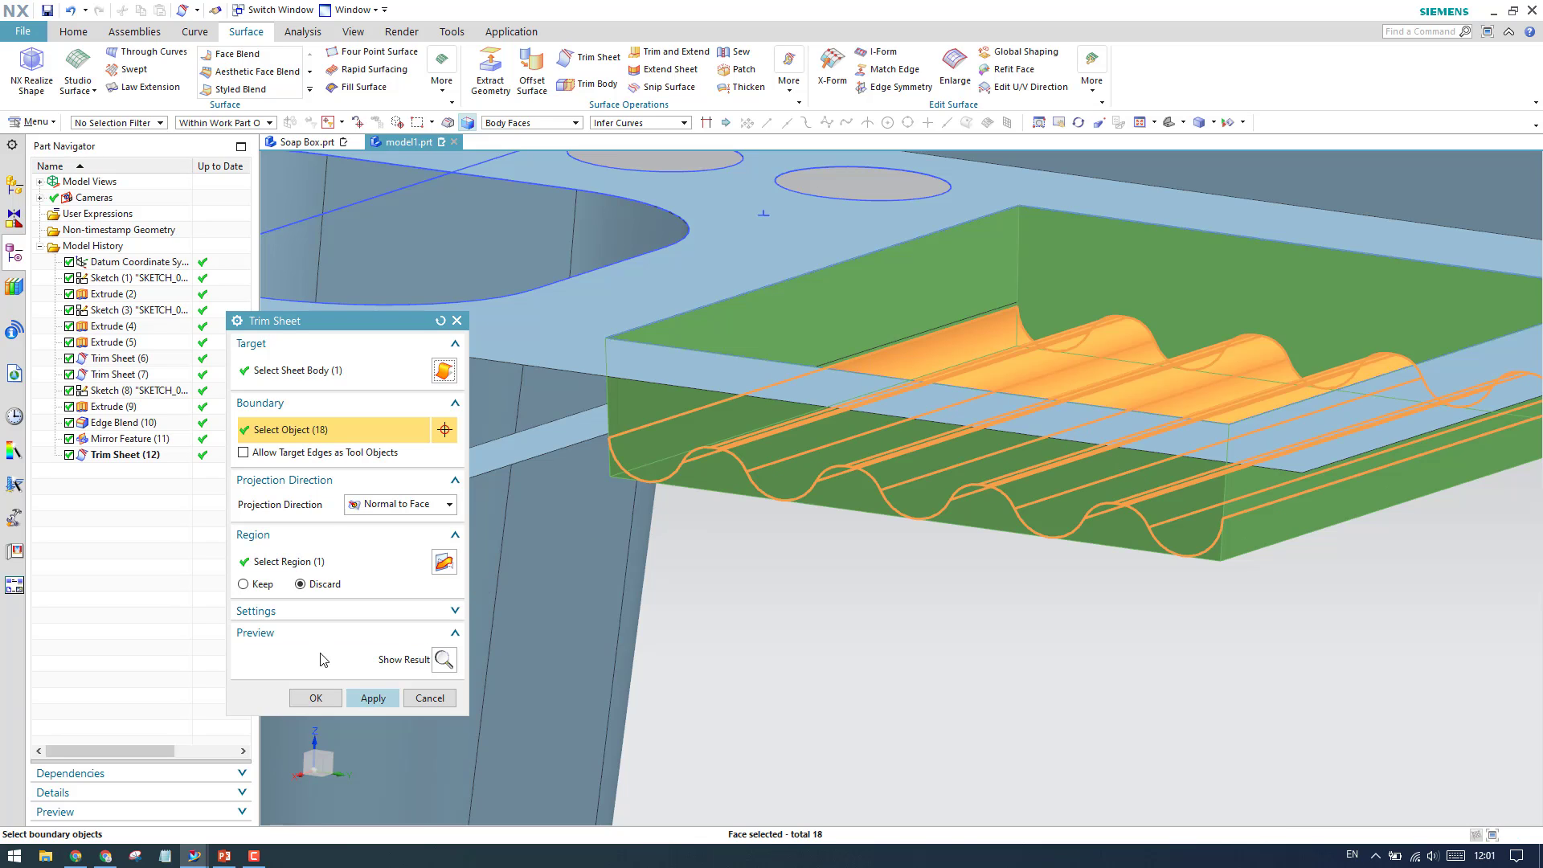
pyautogui.click(373, 699)
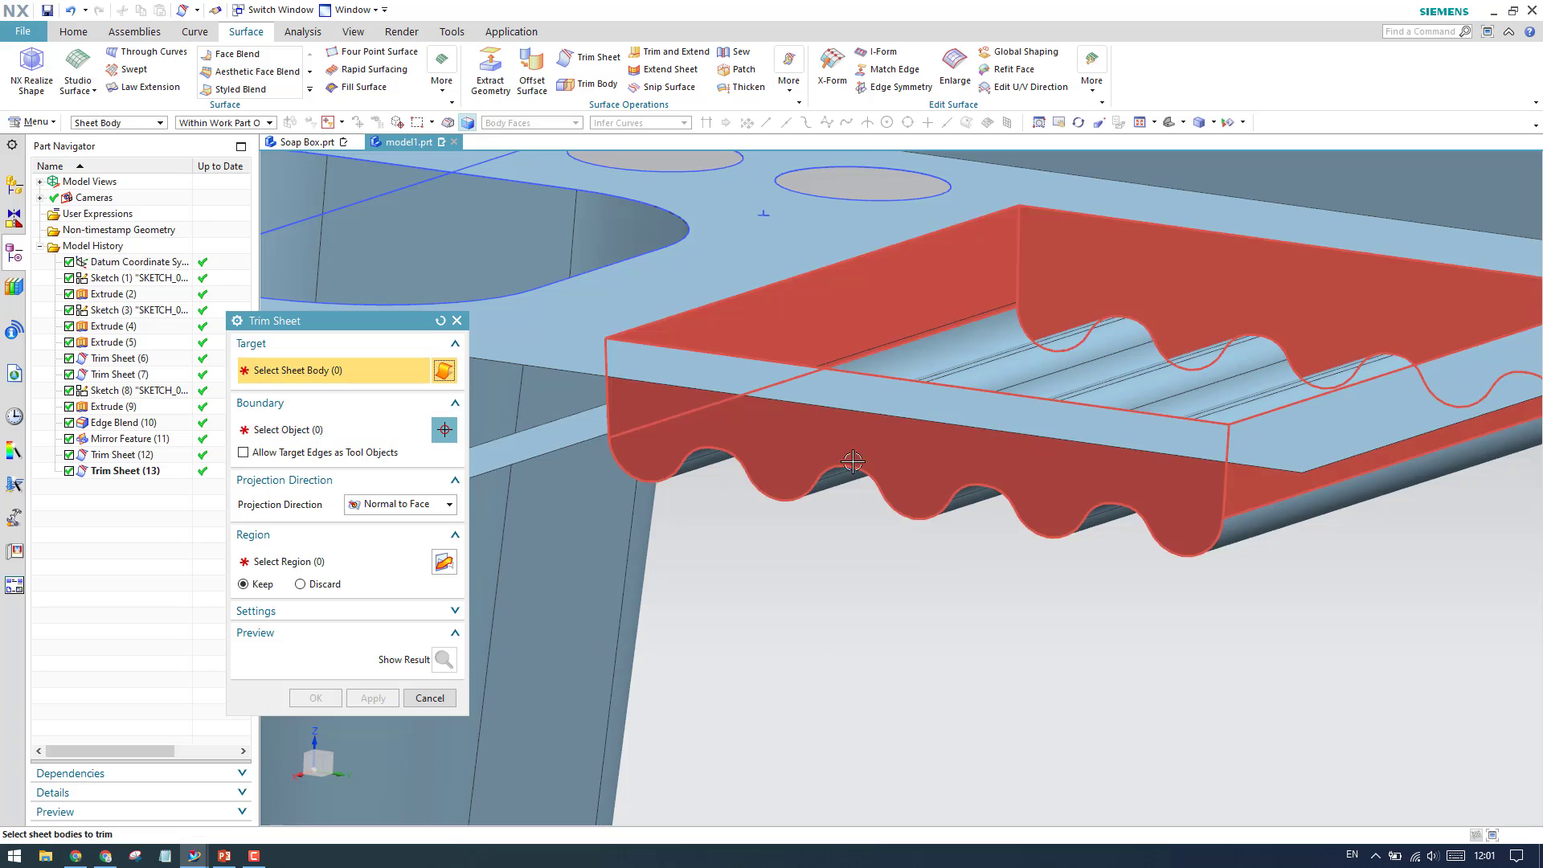
pyautogui.moveTo(836, 498); pyautogui.dragTo(873, 473, button='middle')
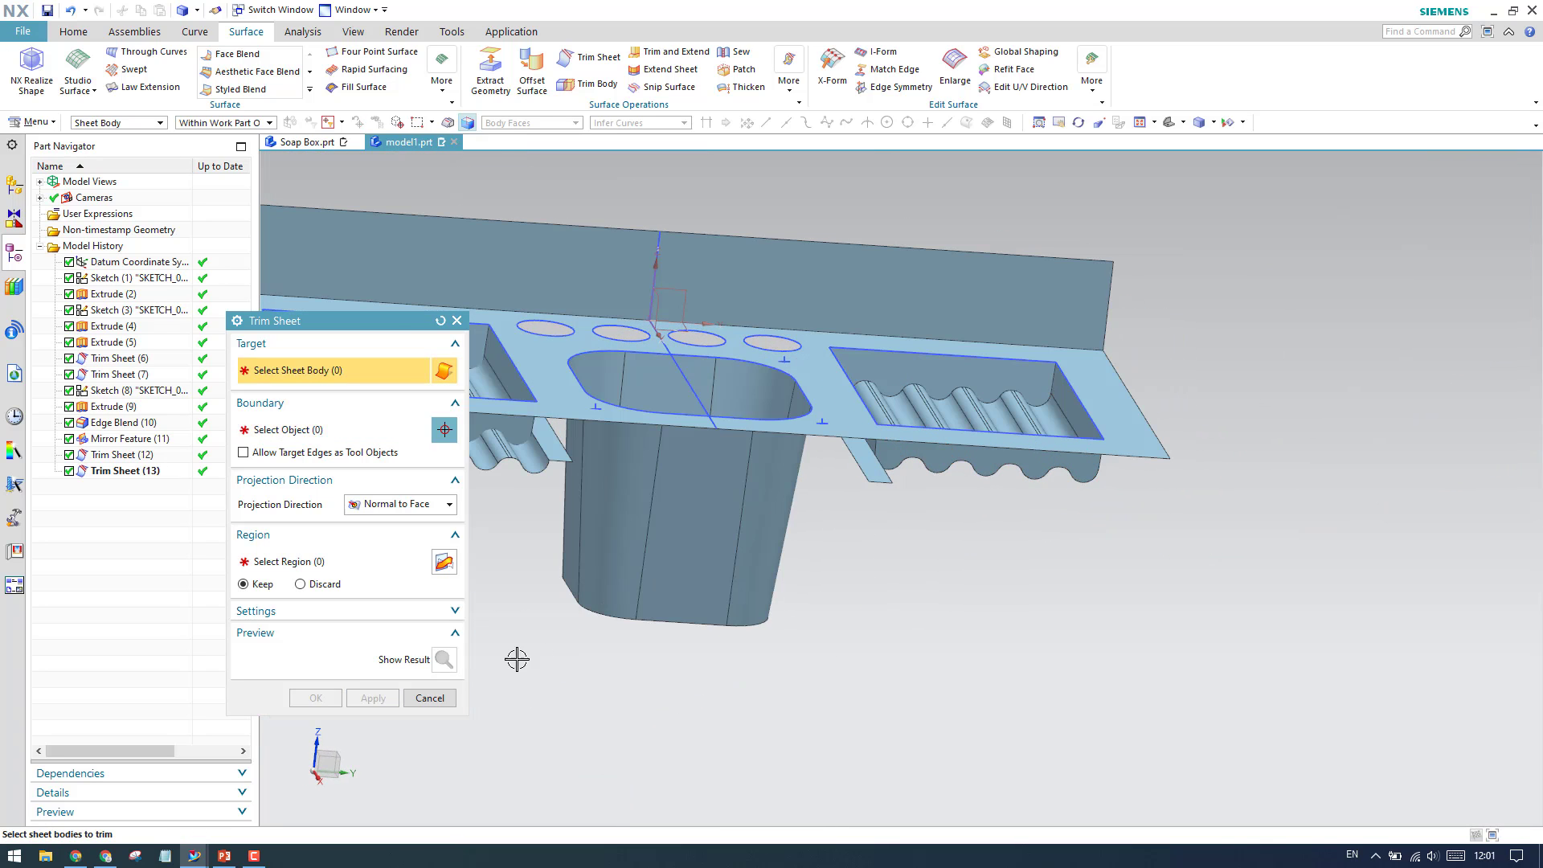
pyautogui.click(430, 696)
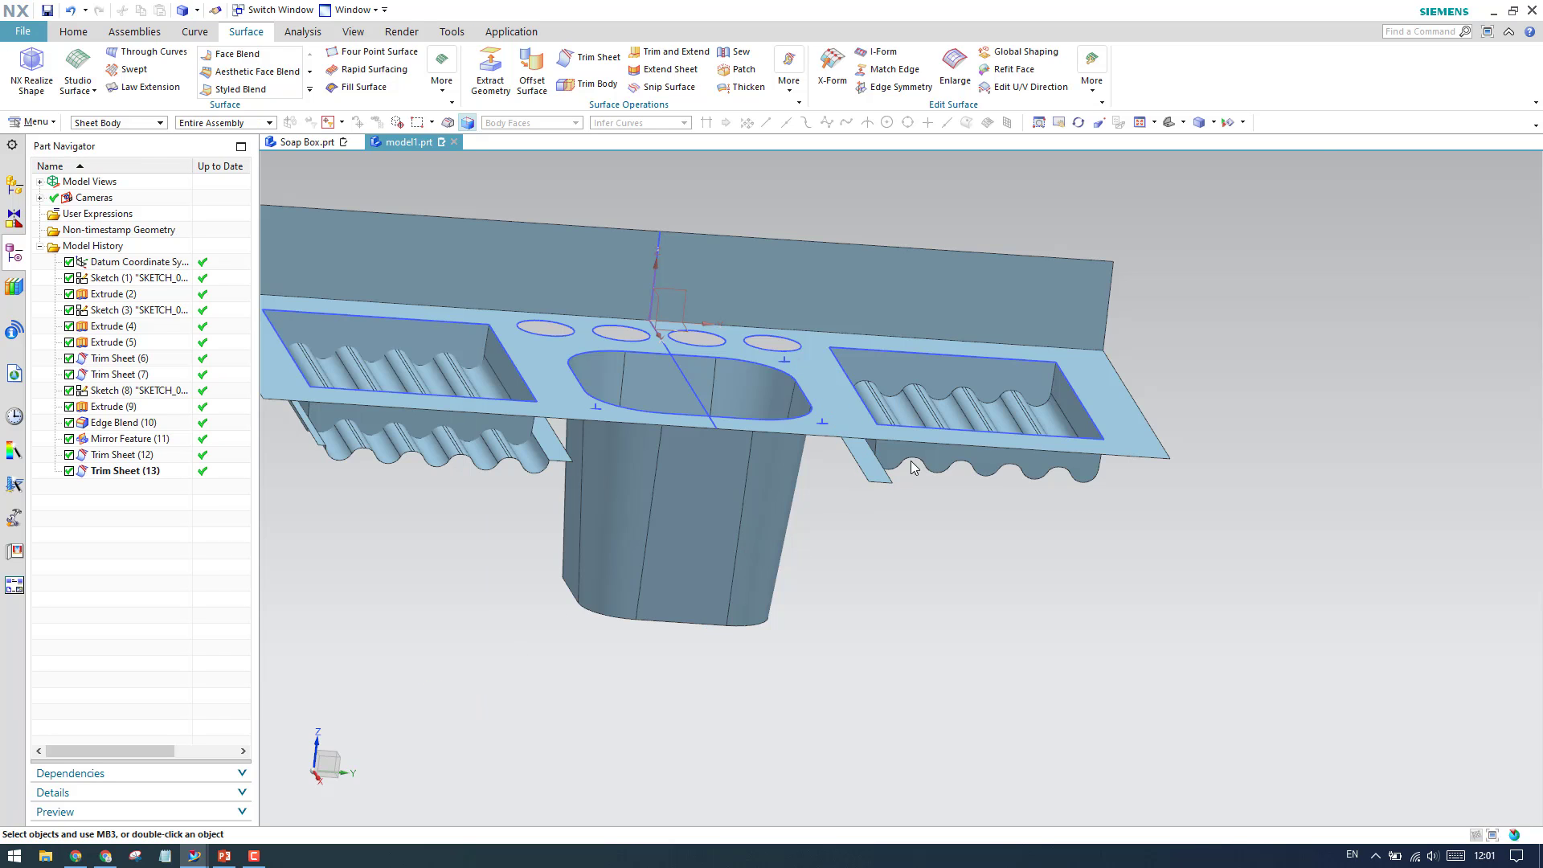
# Step: Examine the leftover flat strip beside the trimmed tray and the corrugated extrusion it comes from
pyautogui.scroll(3, 836, 482)
pyautogui.moveTo(866, 475)
pyautogui.mouseDown(button='middle')
pyautogui.moveTo(828, 443)
pyautogui.moveTo(860, 465)
pyautogui.moveTo(855, 481)
pyautogui.mouseUp(button='middle')
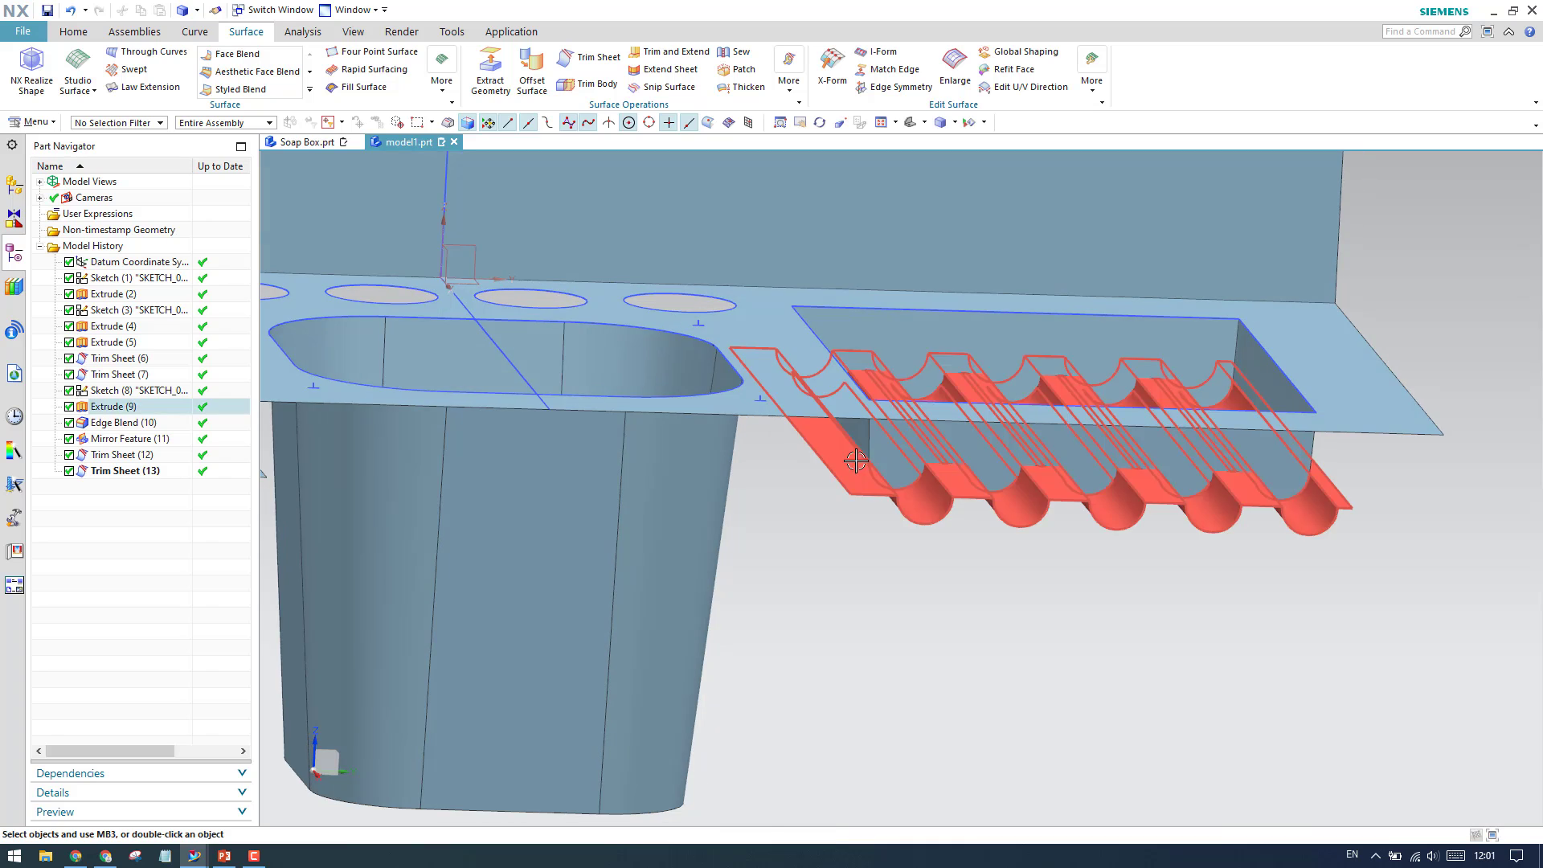
pyautogui.scroll(3, 855, 482)
pyautogui.scroll(-3, 854, 483)
pyautogui.click(147, 407)
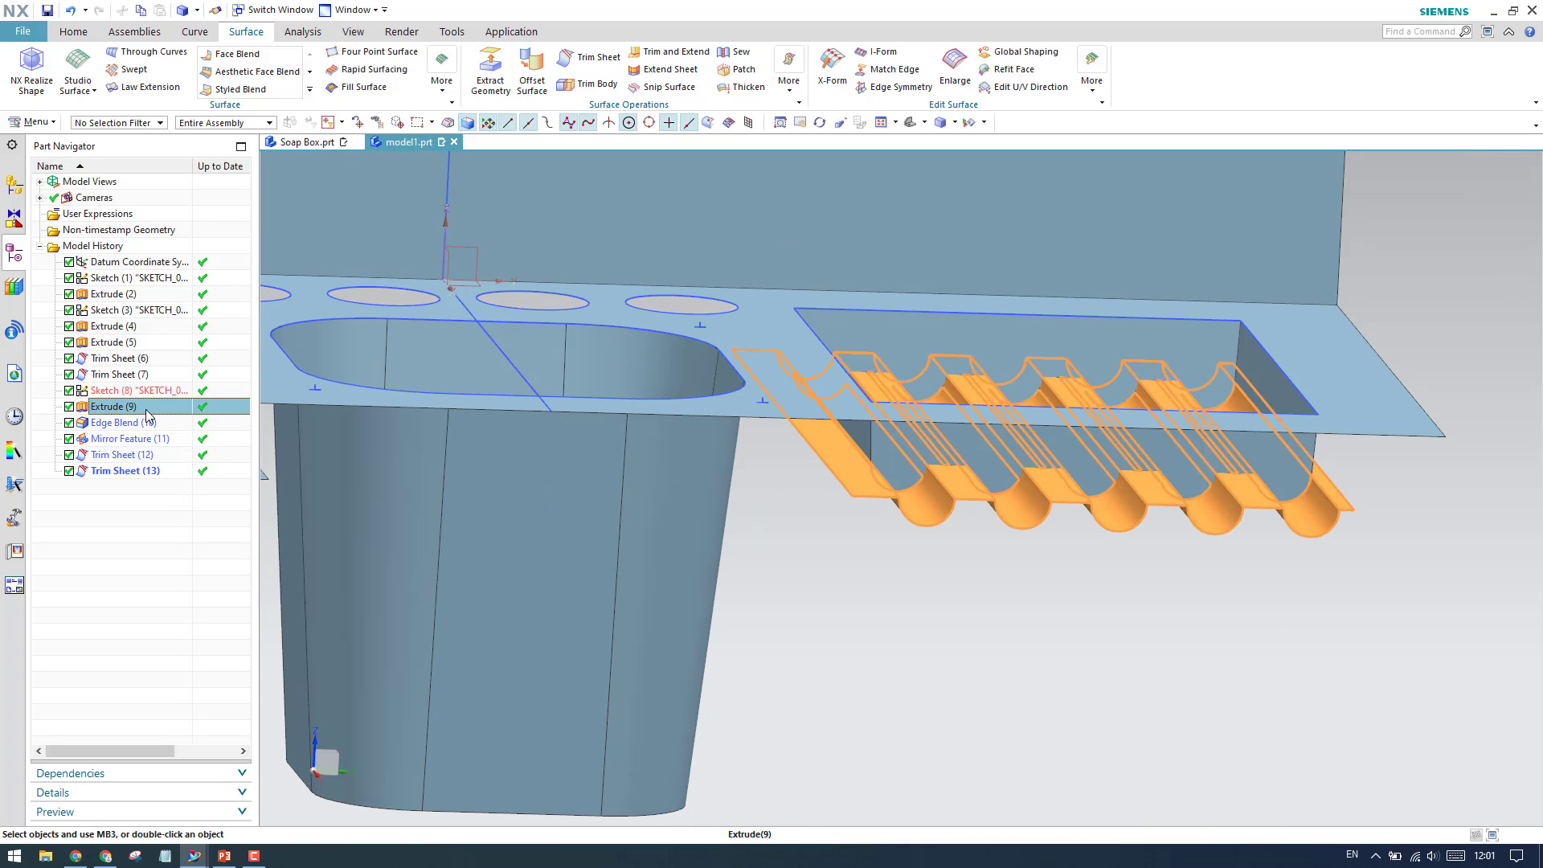
pyautogui.scroll(-3, 902, 472)
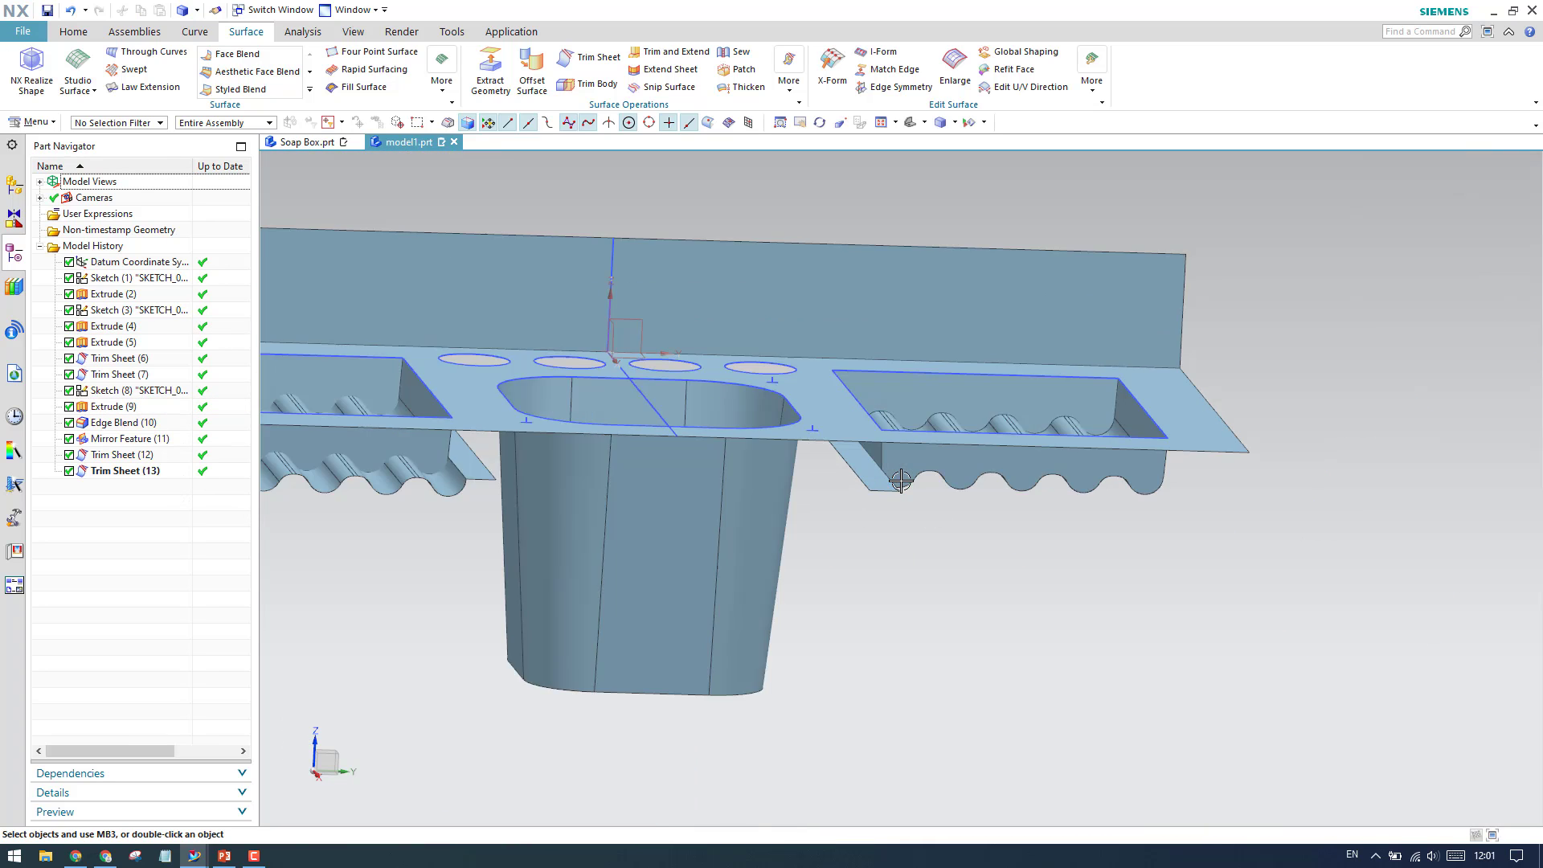
pyautogui.scroll(-3, 771, 523)
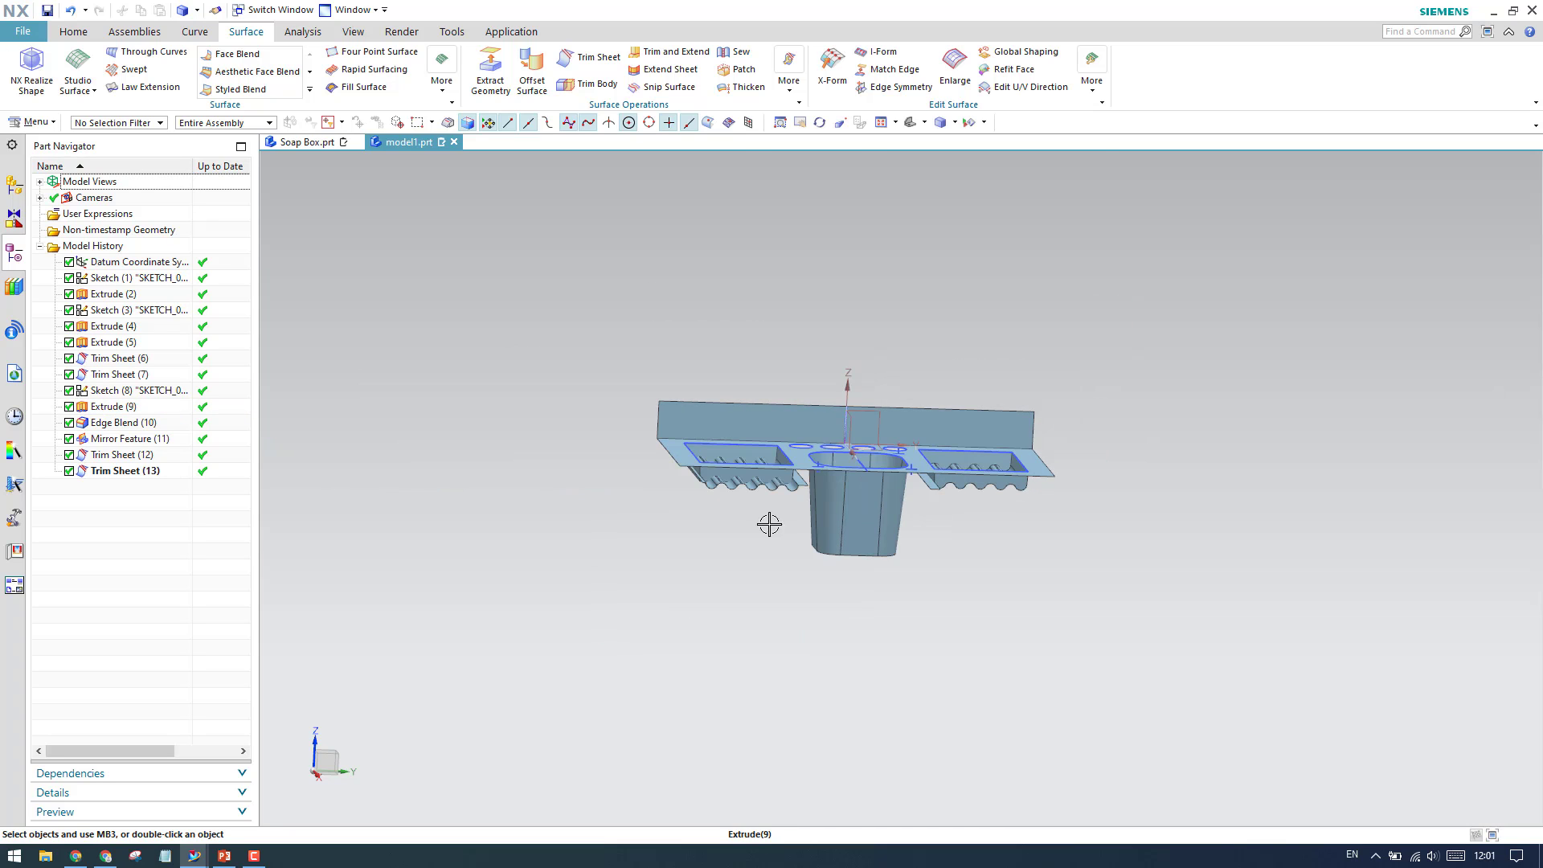
# Step: Trim the mirrored corrugated sheet with the opposite tray's four walls as the boundary, discarding the region outside the tray
pyautogui.scroll(3, 565, 481)
pyautogui.moveTo(565, 481); pyautogui.dragTo(885, 518, button='middle')
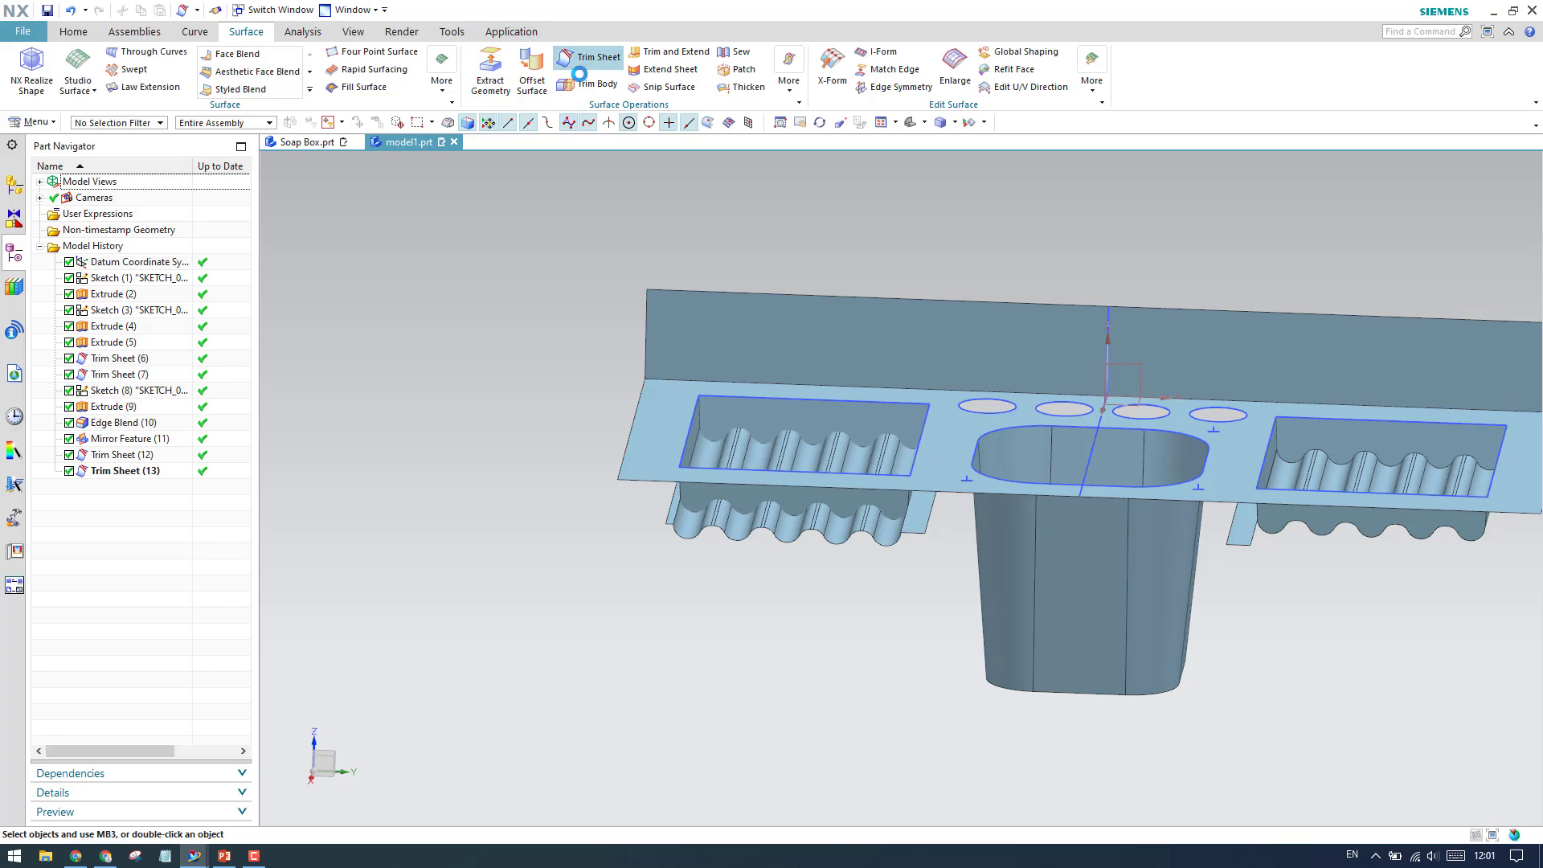
pyautogui.click(589, 58)
pyautogui.scroll(3, 844, 571)
pyautogui.click(975, 463)
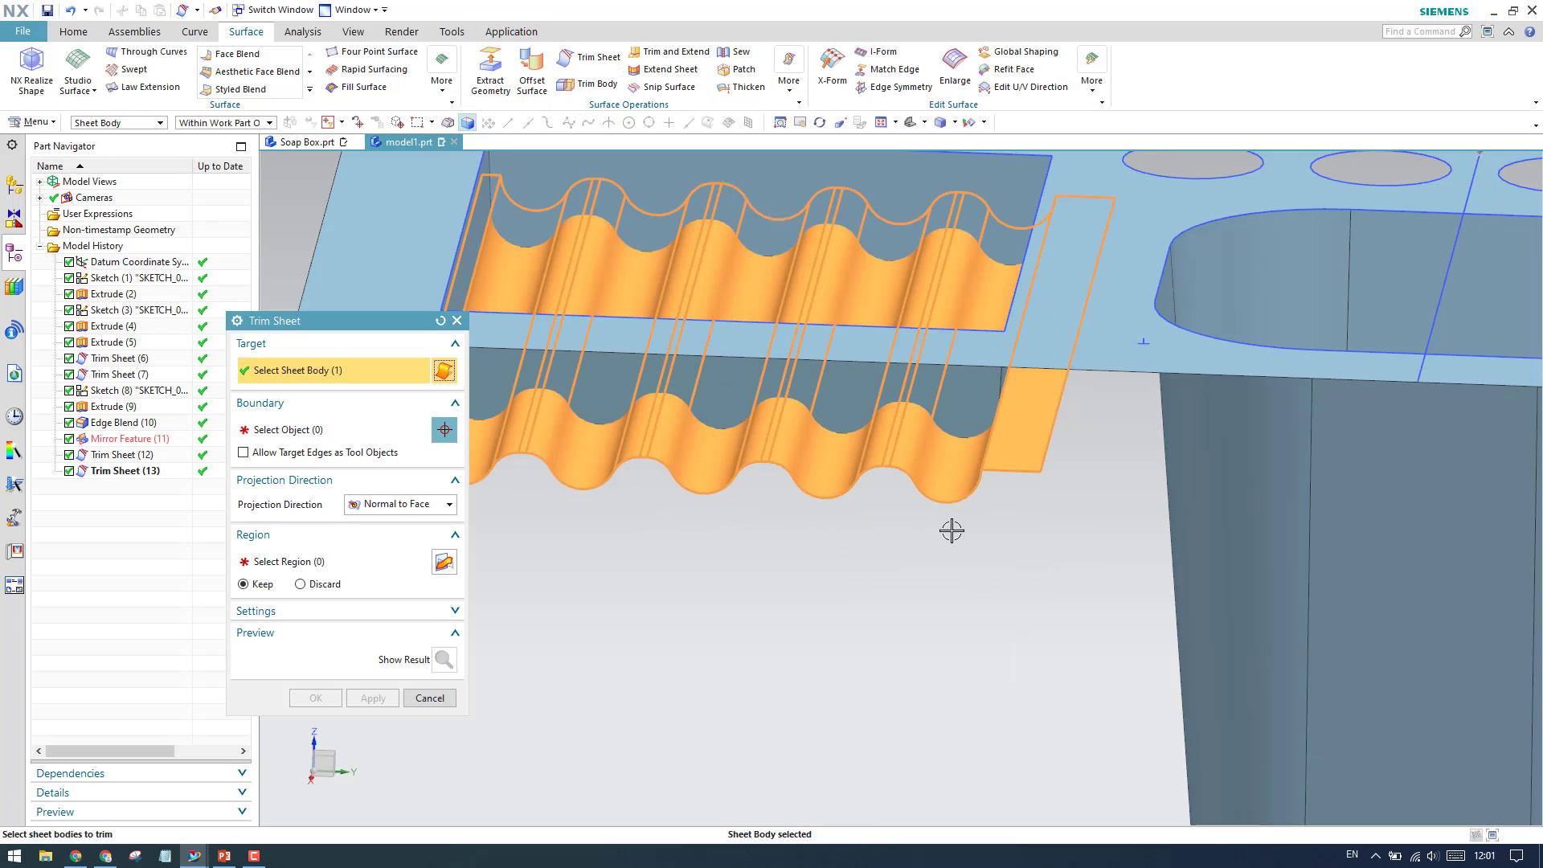
pyautogui.click(321, 430)
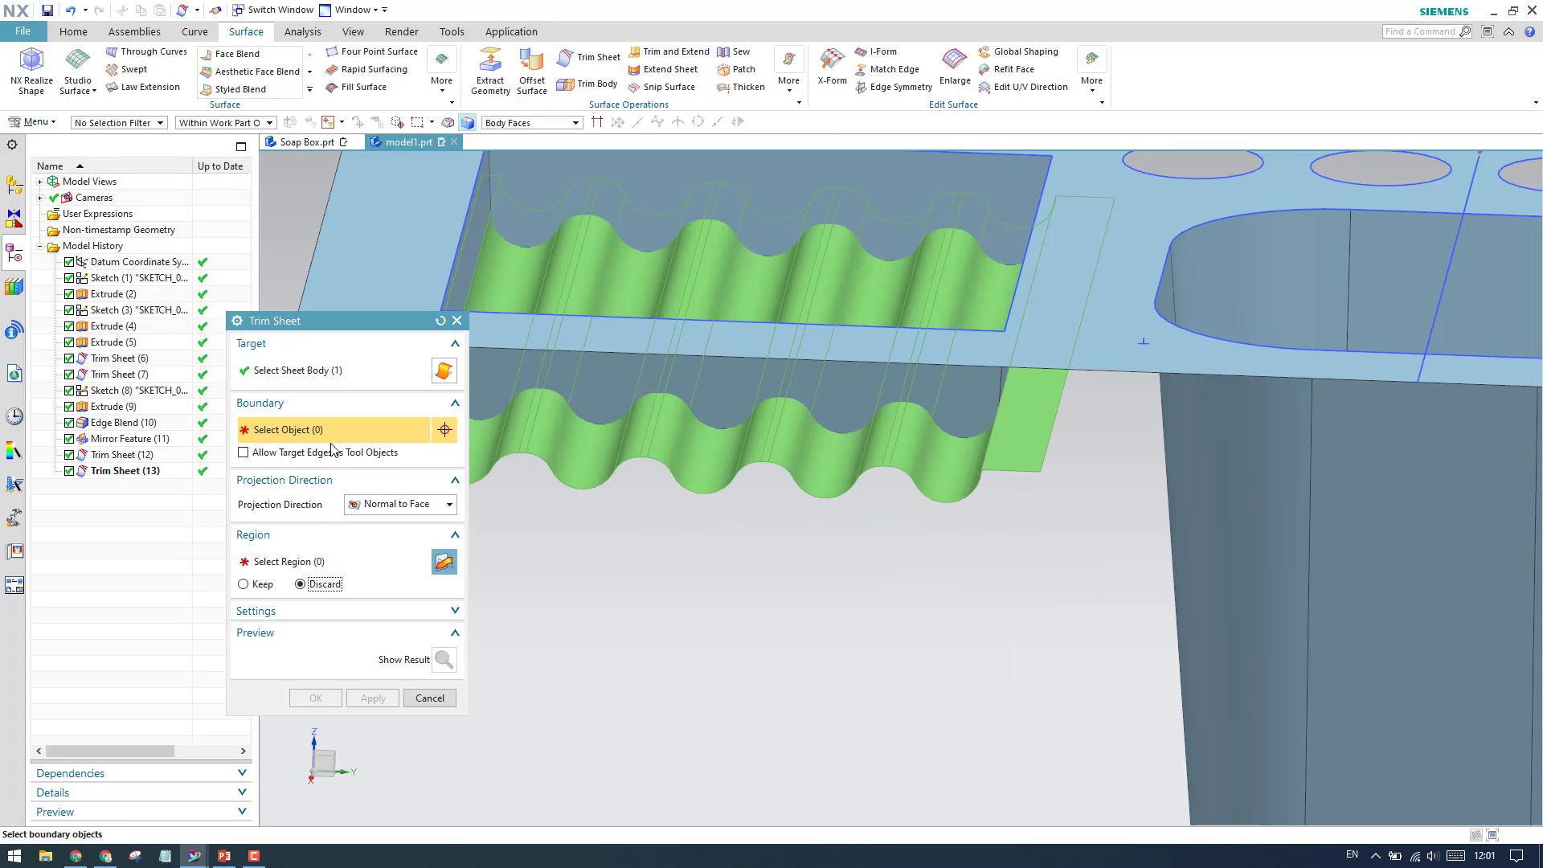
pyautogui.click(563, 406)
pyautogui.click(372, 697)
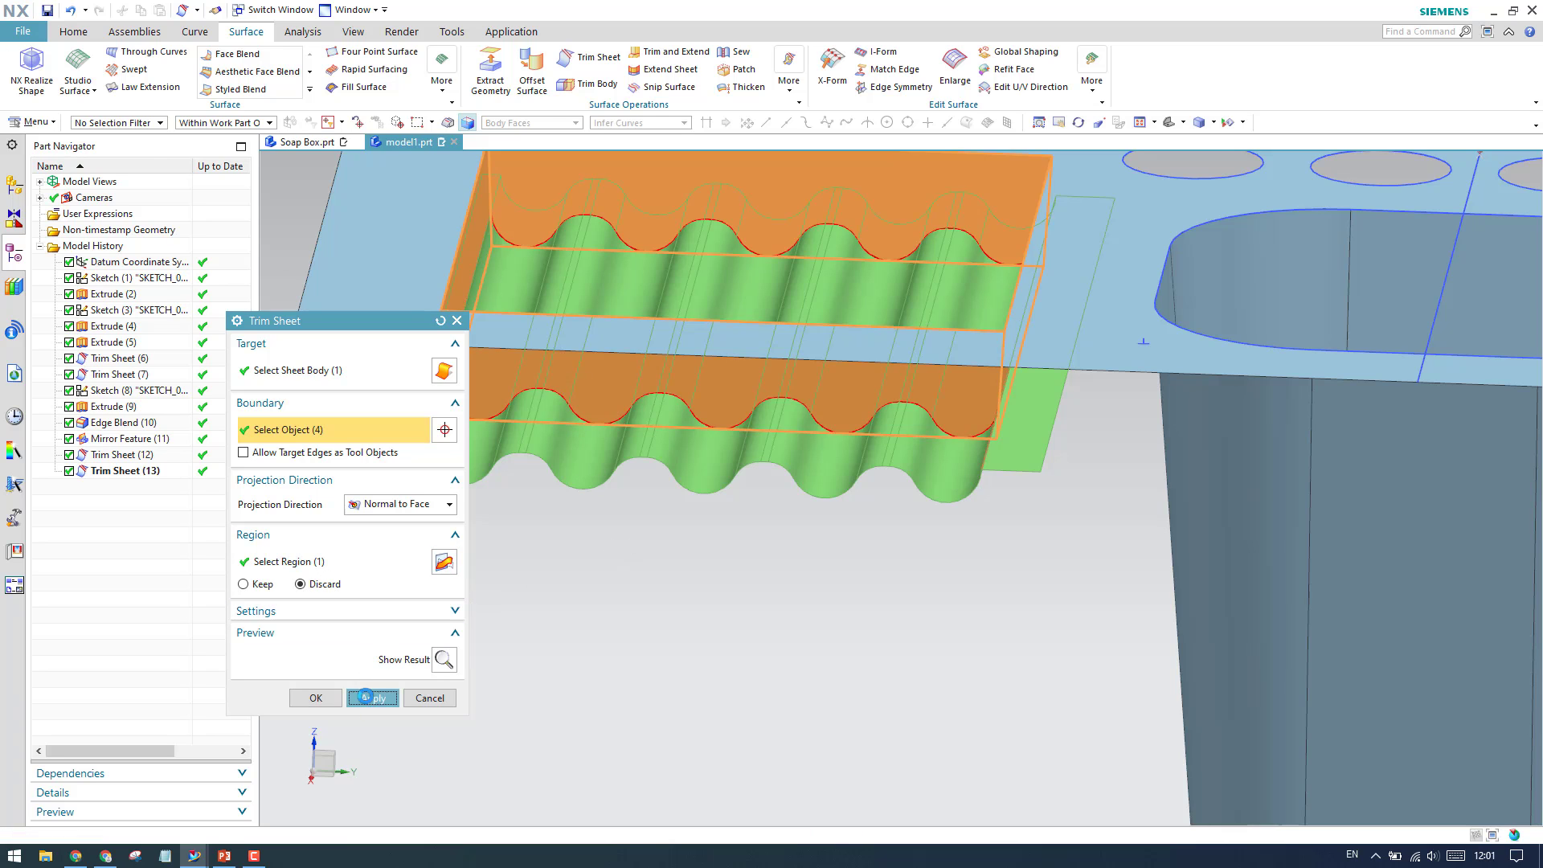
# Step: Trim the opposite tray's walls with the mirrored corrugated sheet's faces as the boundary, keeping the wall portion above the corrugation
pyautogui.scroll(-3, 804, 522)
pyautogui.scroll(3, 777, 371)
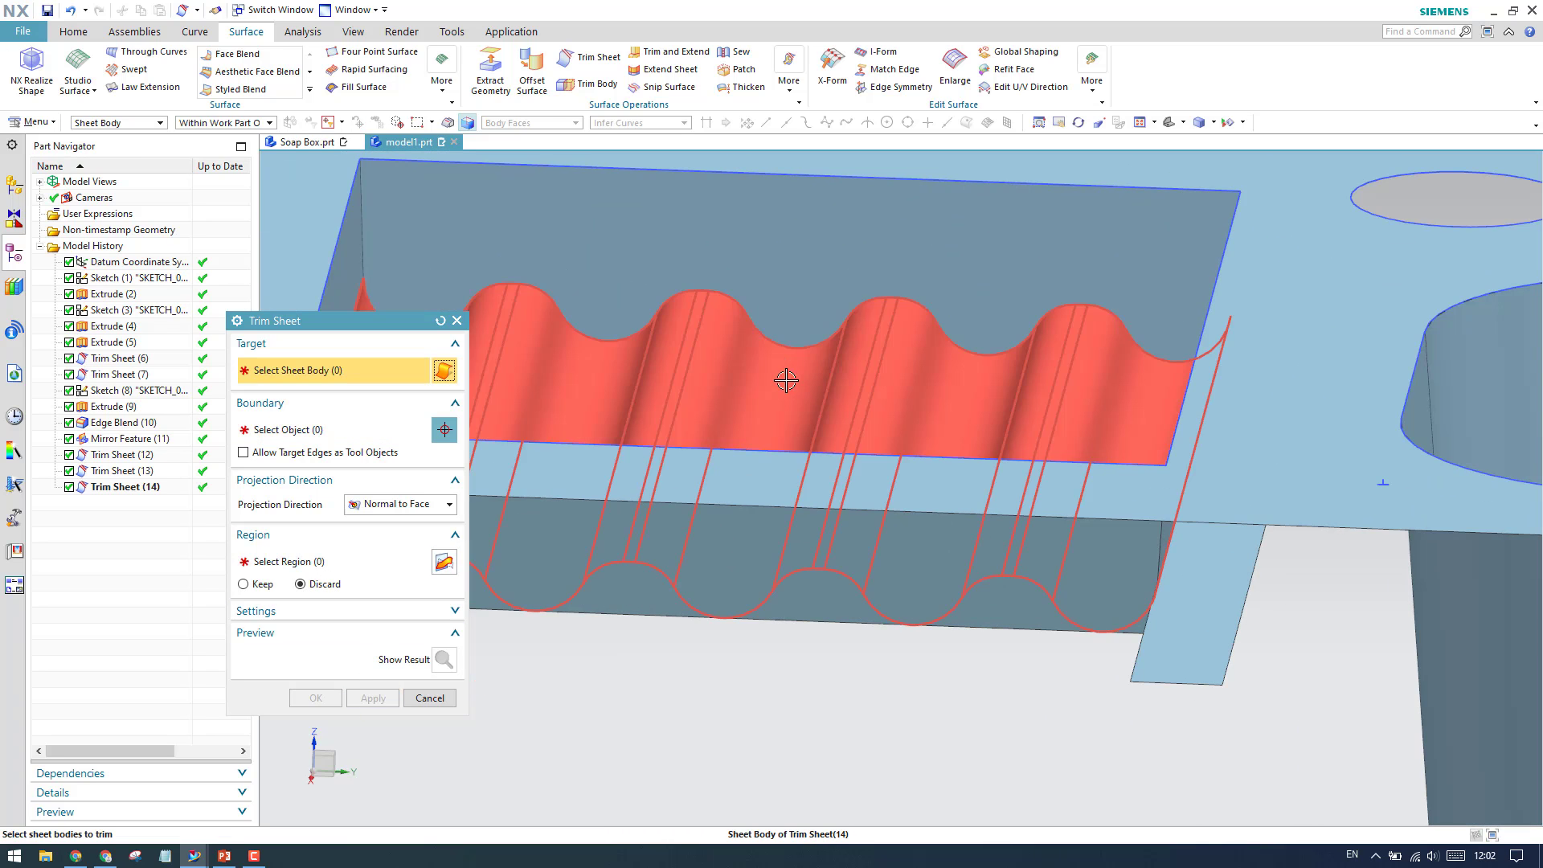
pyautogui.scroll(-2, 878, 372)
pyautogui.click(817, 333)
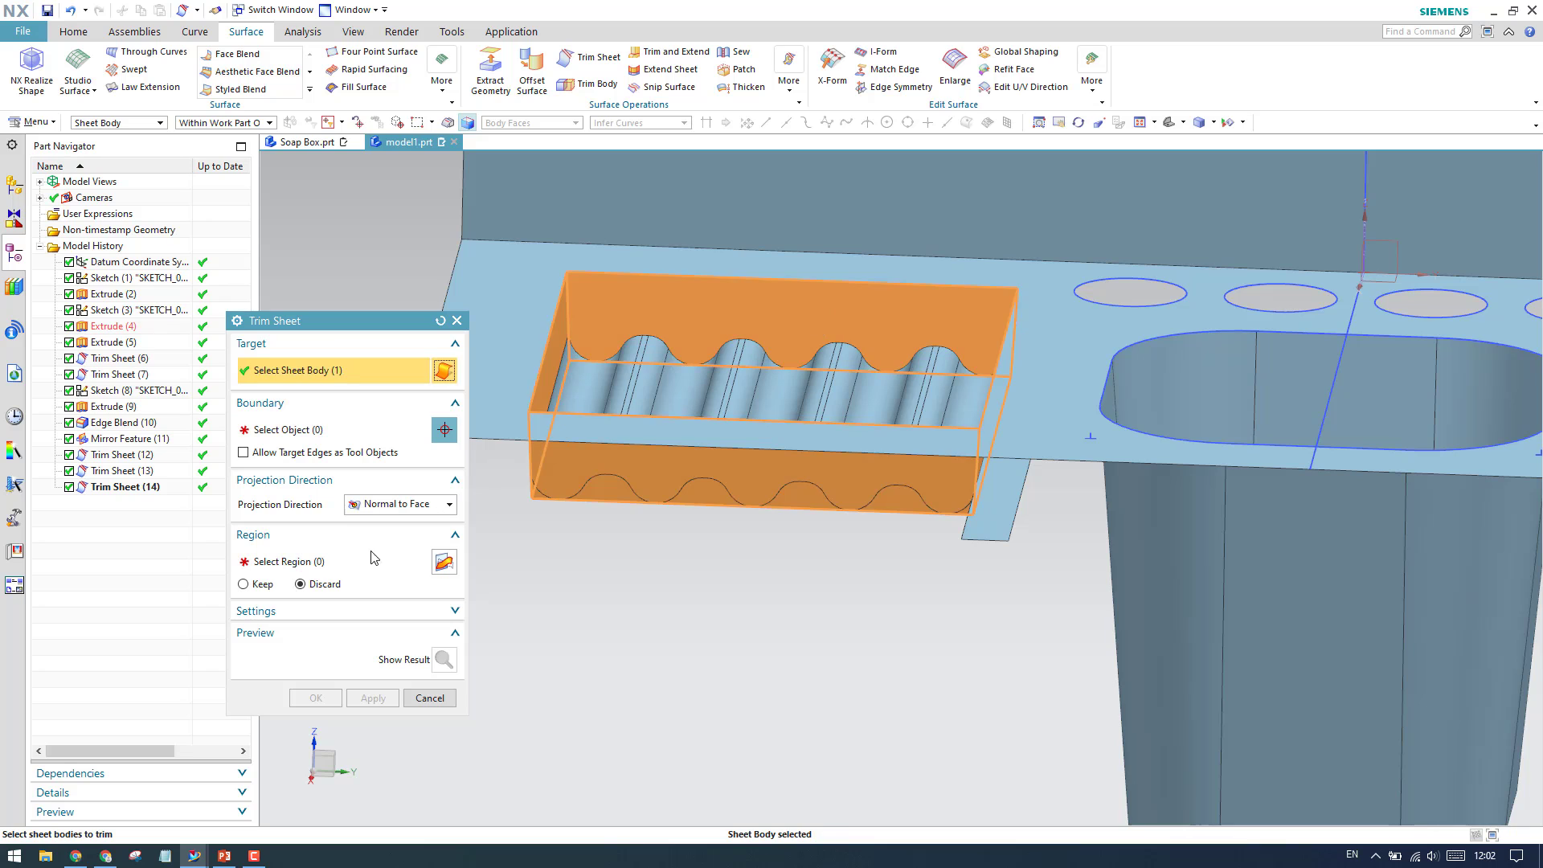
pyautogui.click(283, 430)
pyautogui.scroll(1, 836, 418)
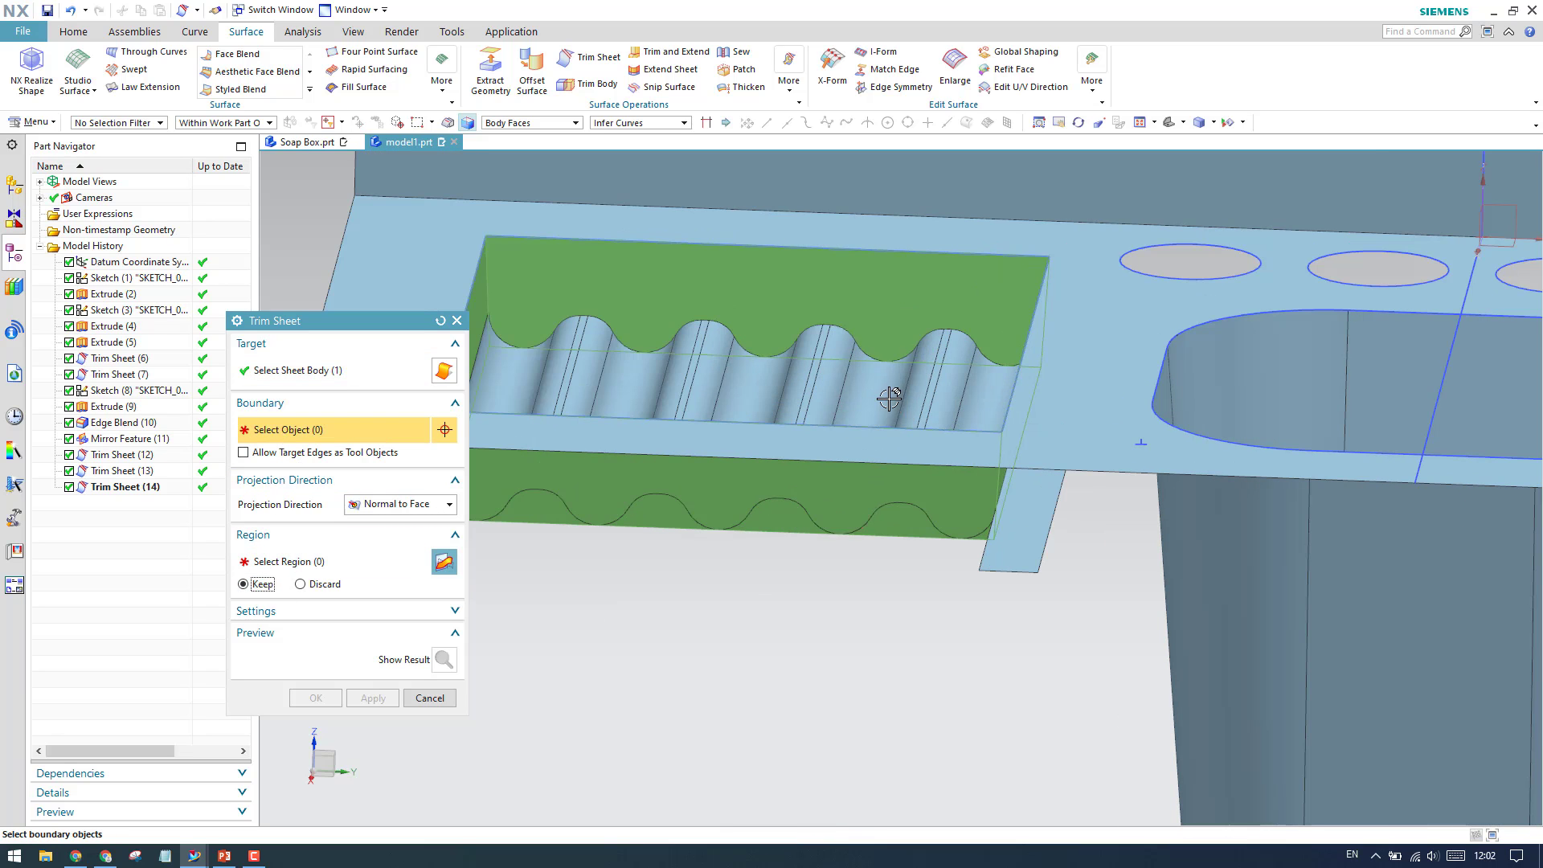
pyautogui.click(870, 402)
pyautogui.click(315, 697)
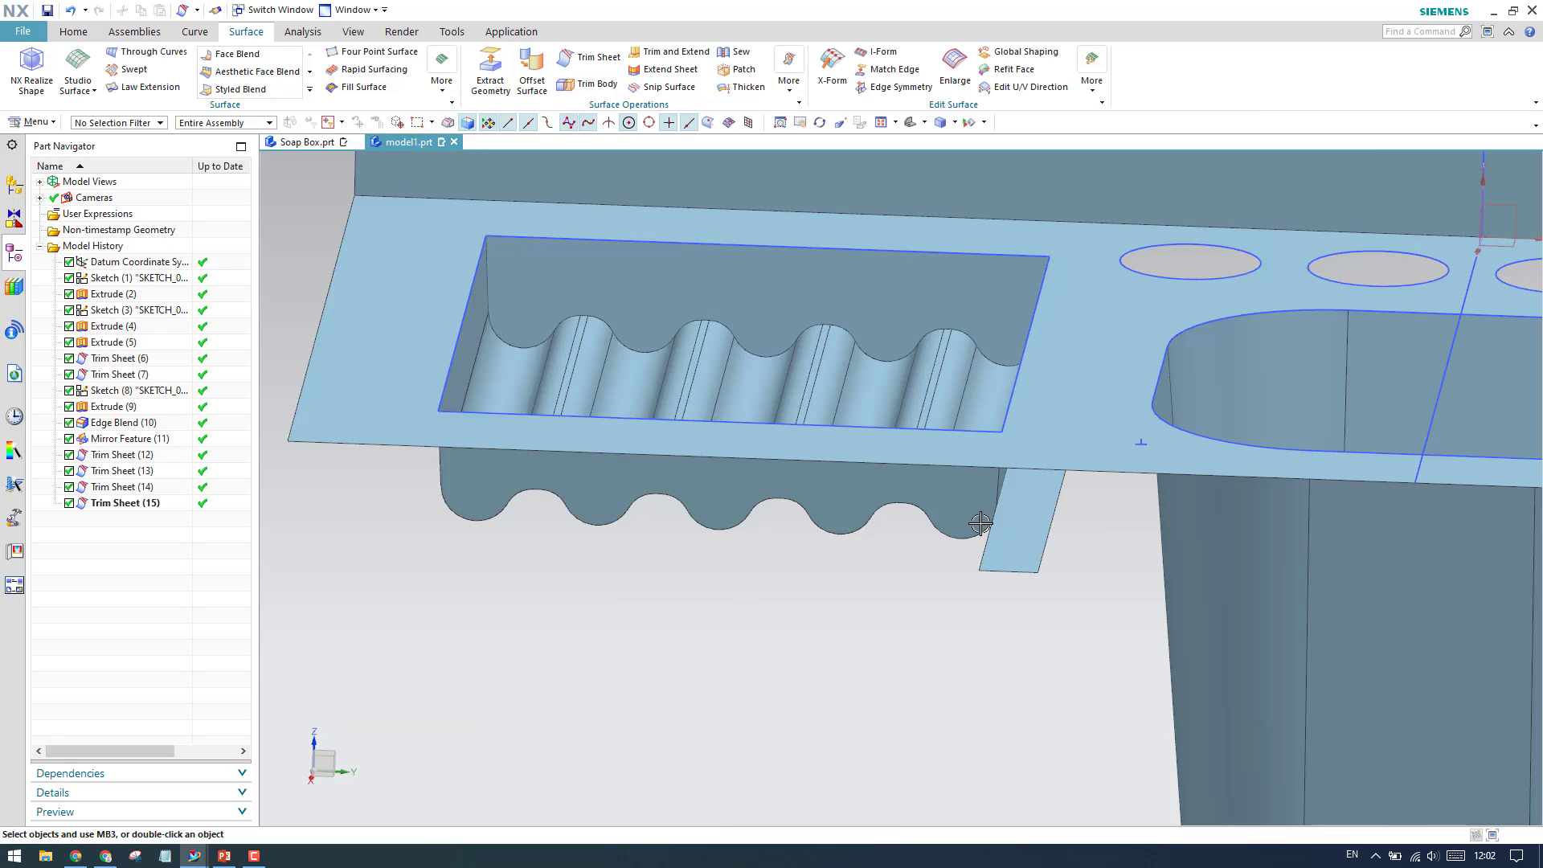
# Step: Delete the horizontal end line beside the first semicircle in the wavy profile sketch and finish the sketch
pyautogui.scroll(-4, 838, 531)
pyautogui.scroll(3, 816, 526)
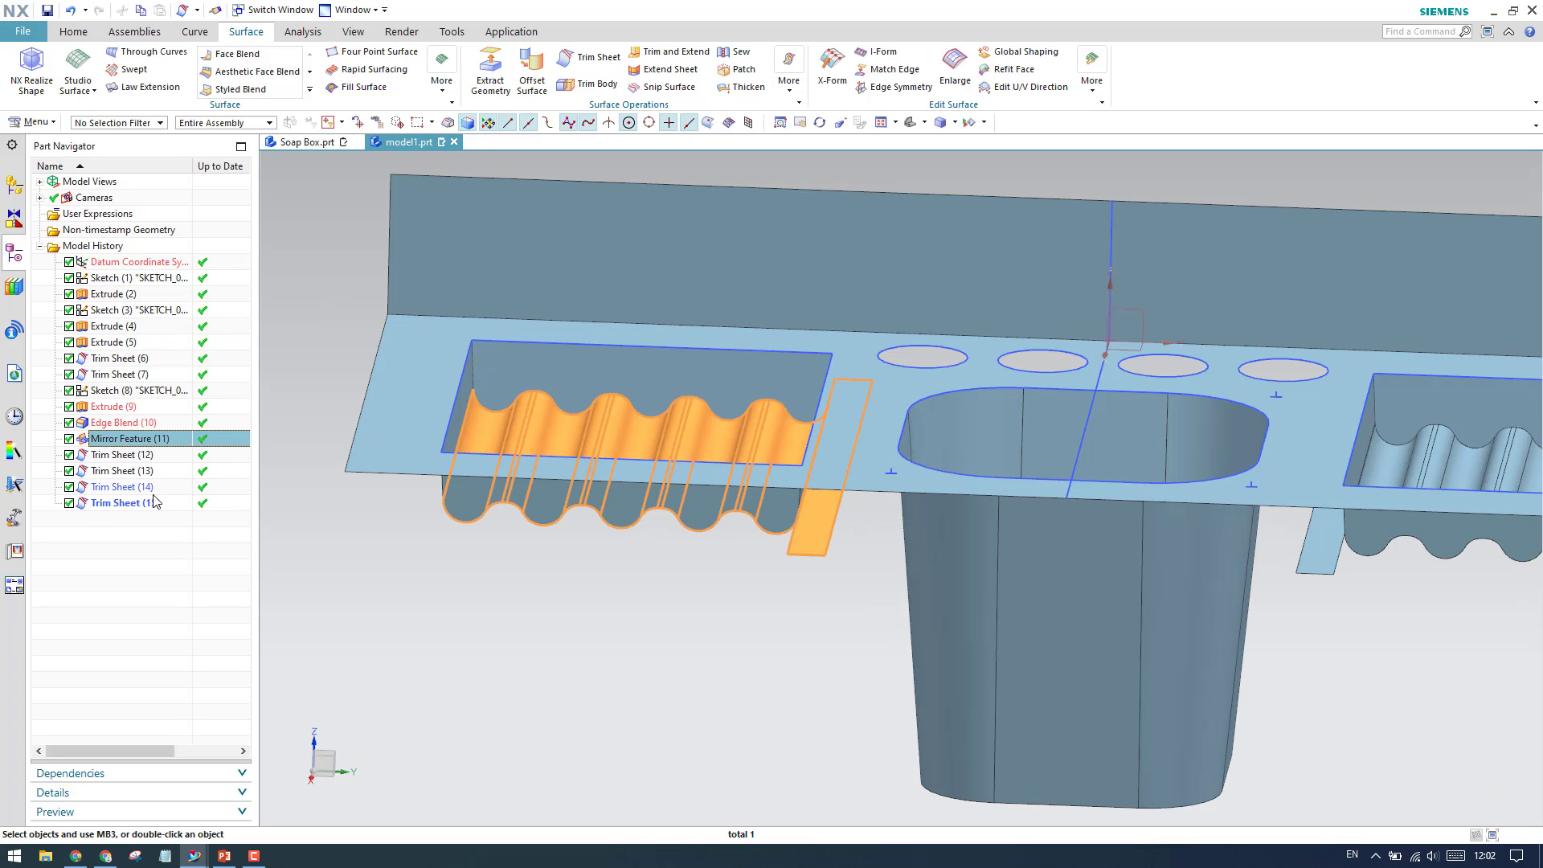
pyautogui.click(126, 392)
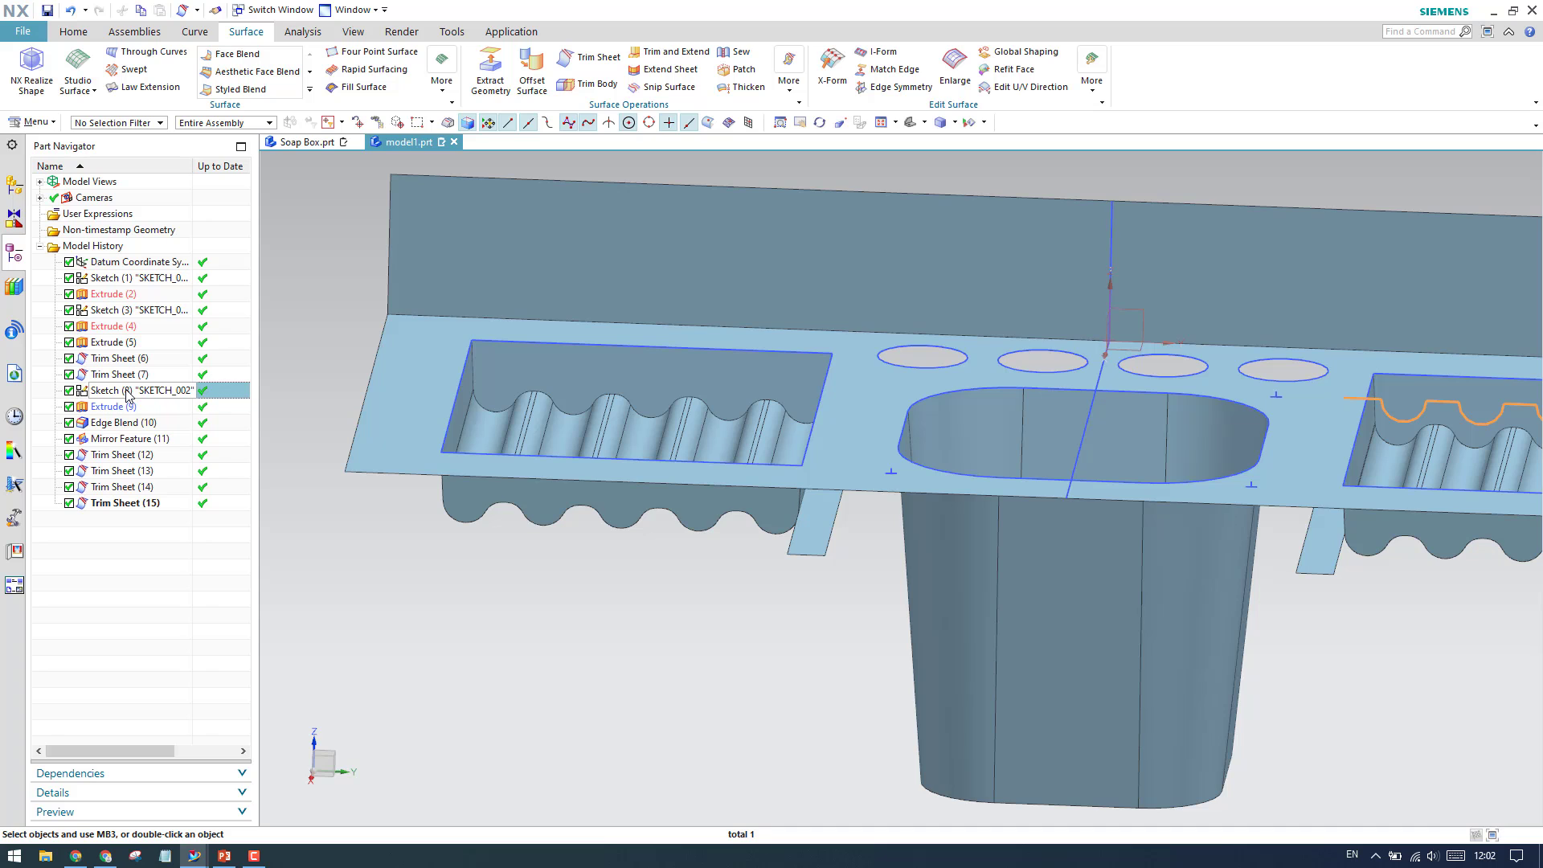
pyautogui.doubleClick(126, 392)
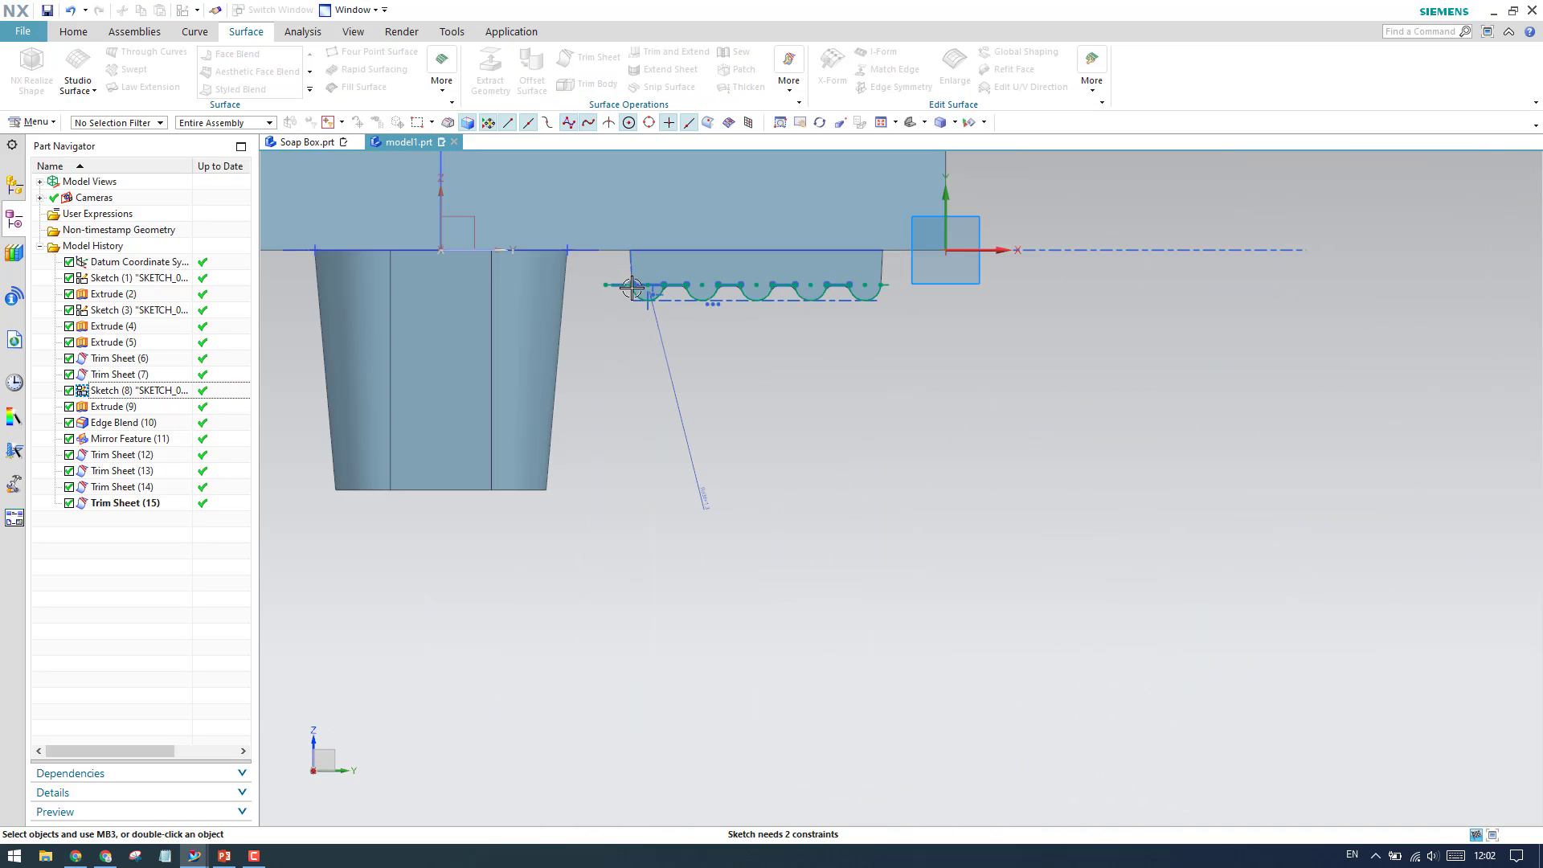
pyautogui.scroll(10, 631, 287)
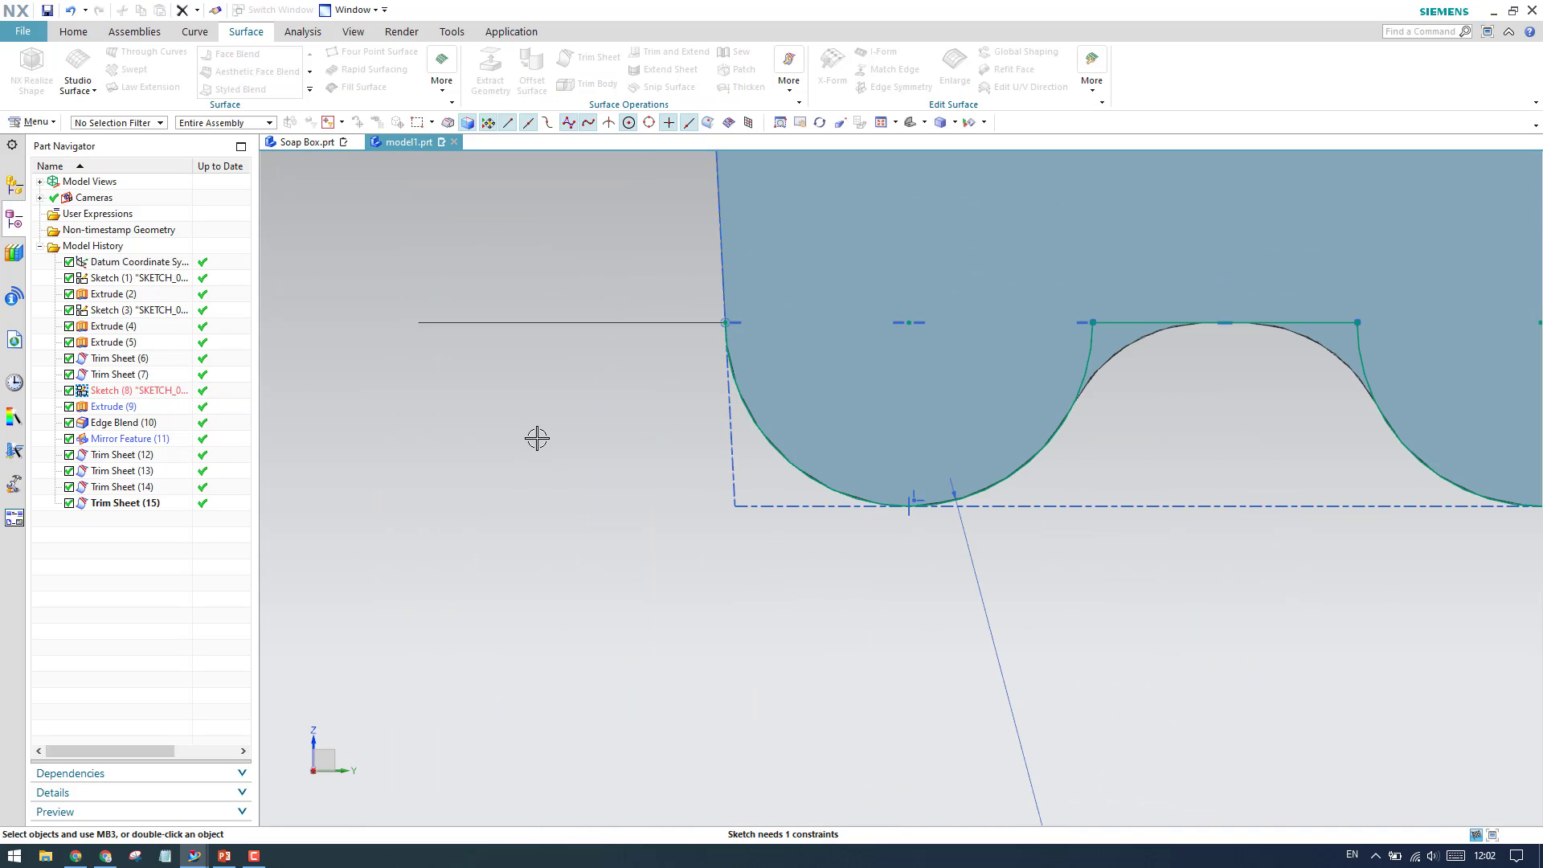
pyautogui.click(74, 36)
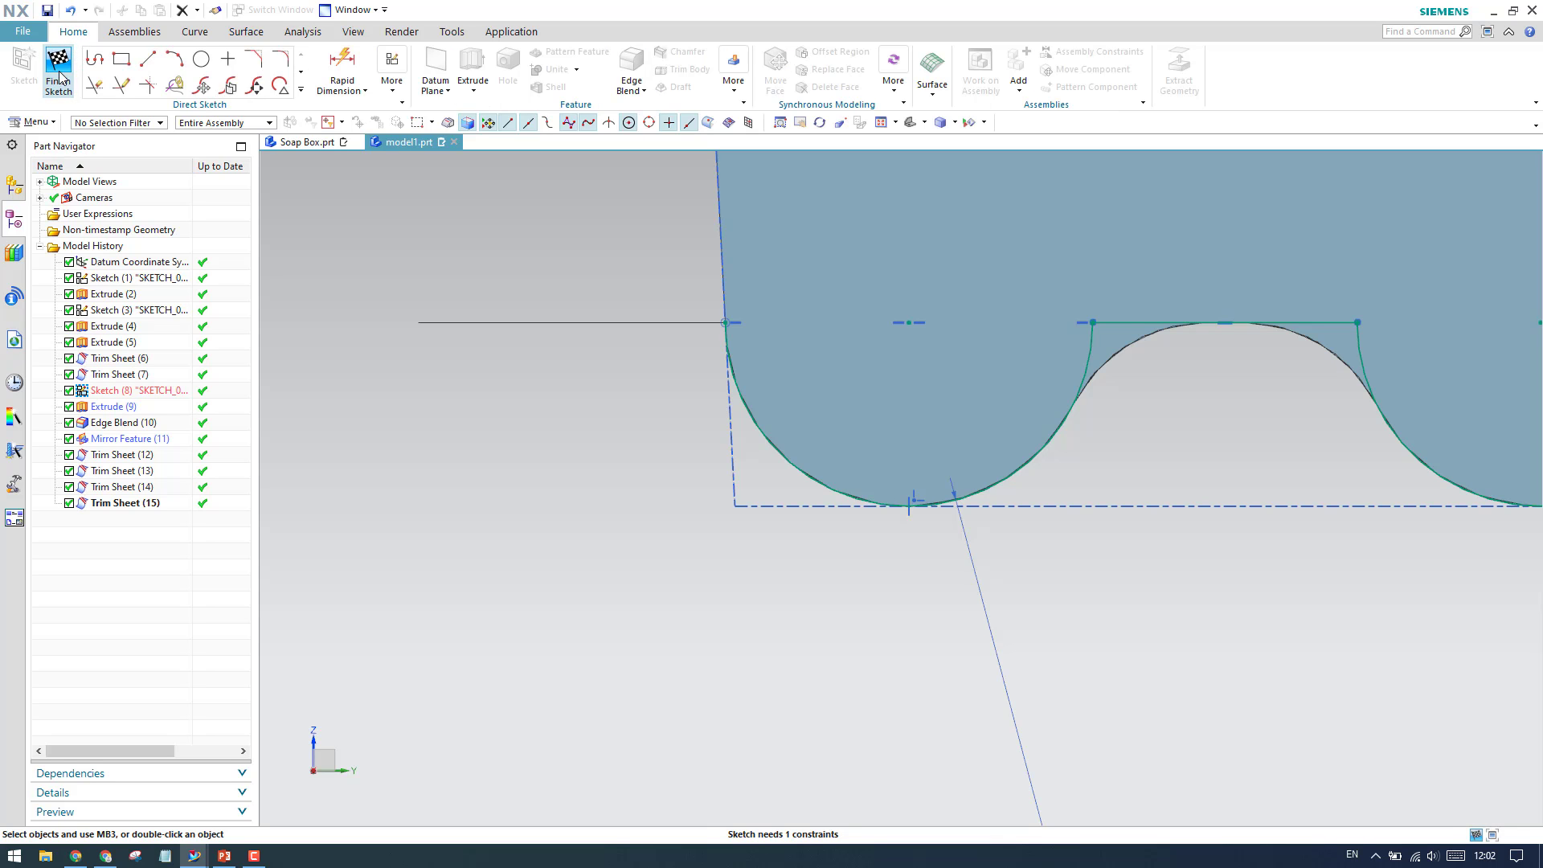
pyautogui.click(59, 78)
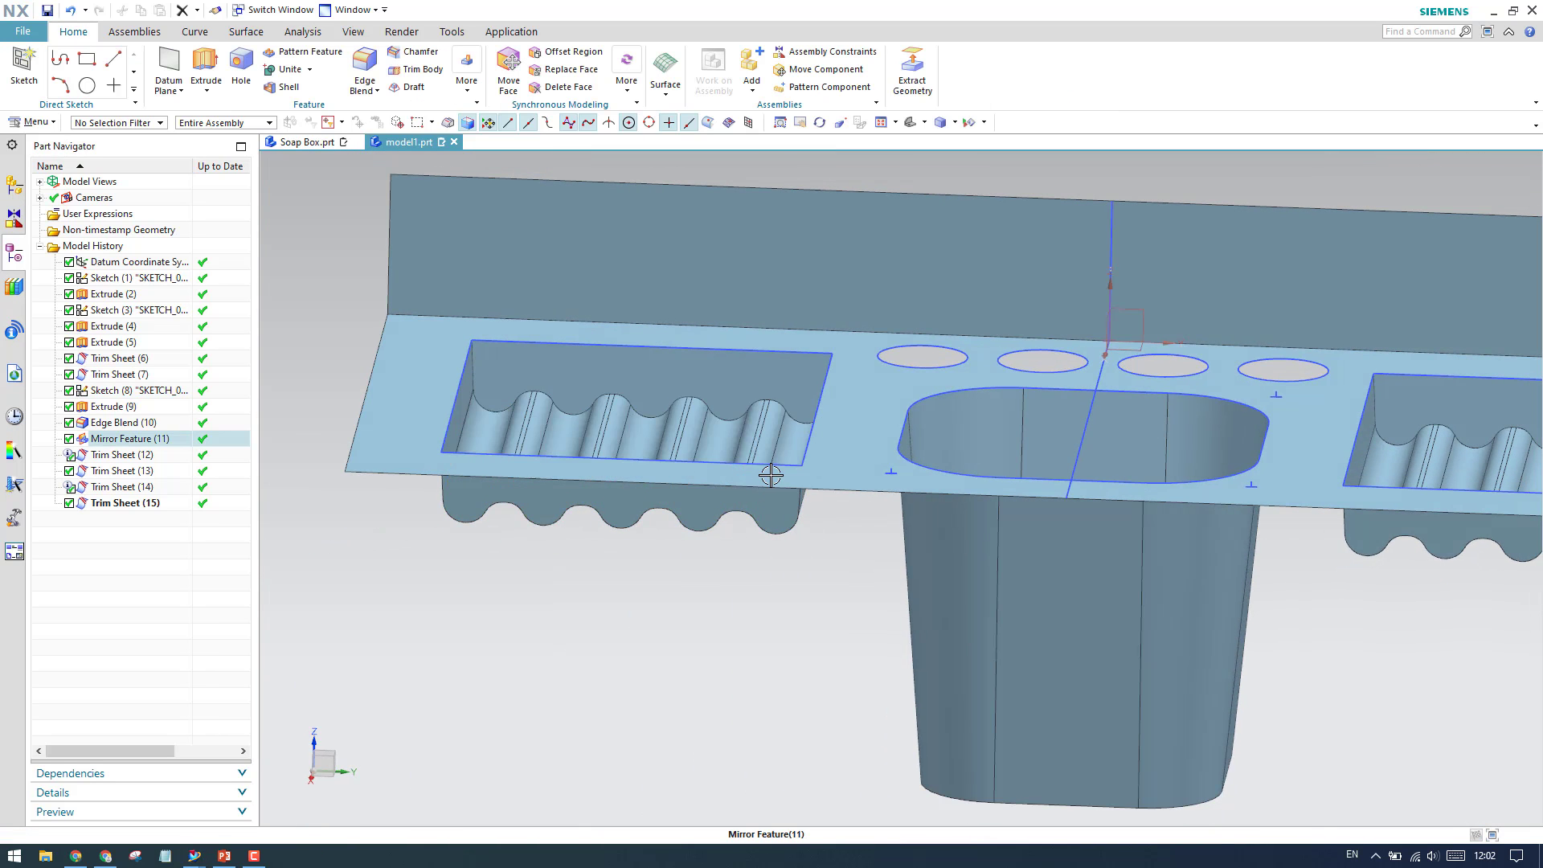
pyautogui.scroll(3, 771, 482)
pyautogui.scroll(4, 775, 510)
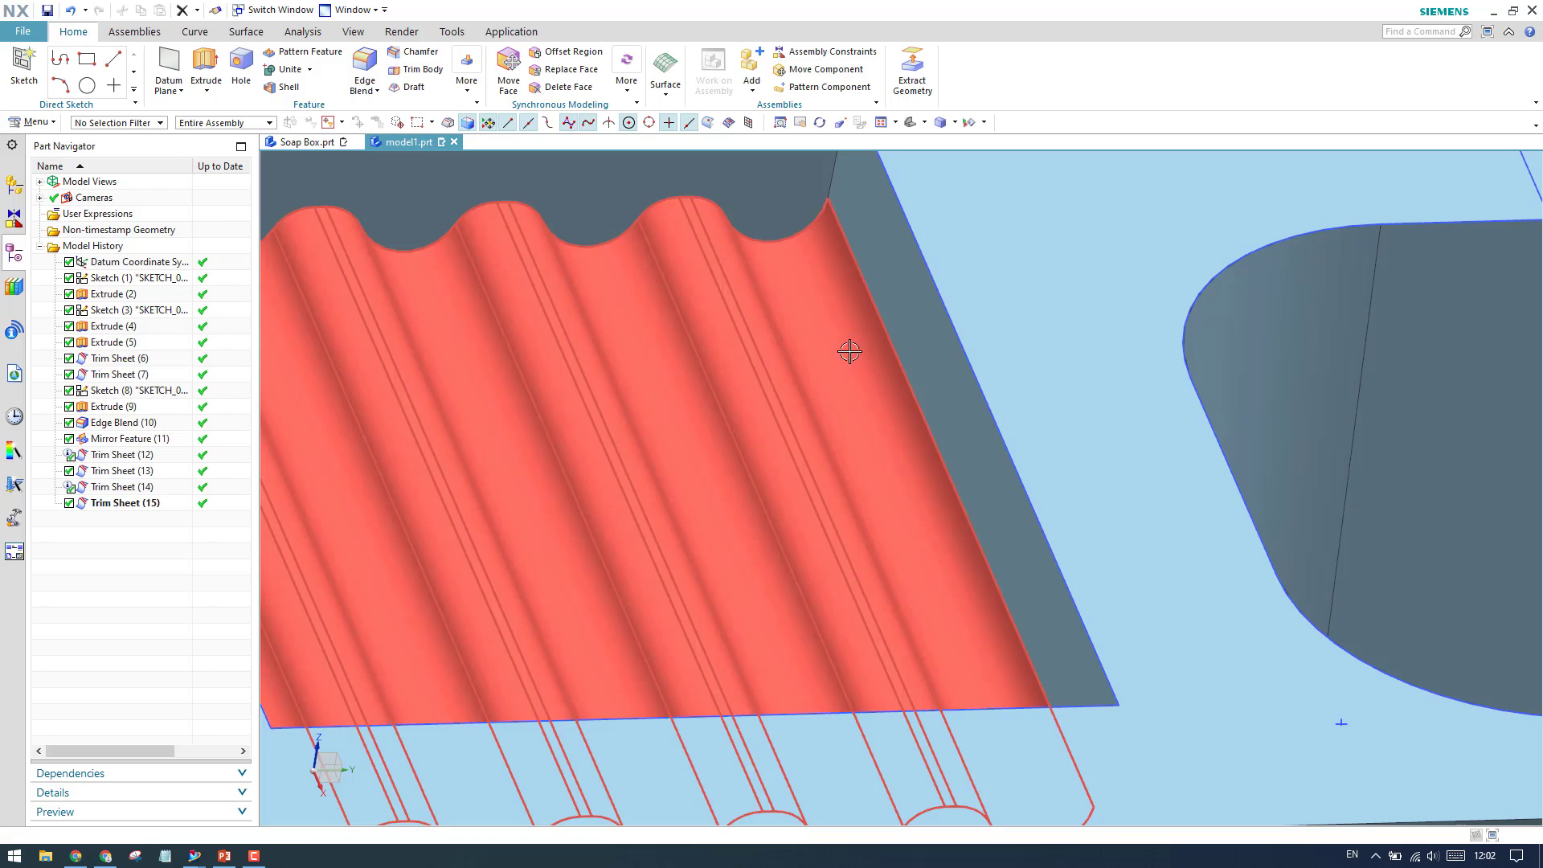
# Step: Examine the trimmed corrugated bottoms of both trays from above and from below
pyautogui.scroll(6, 849, 351)
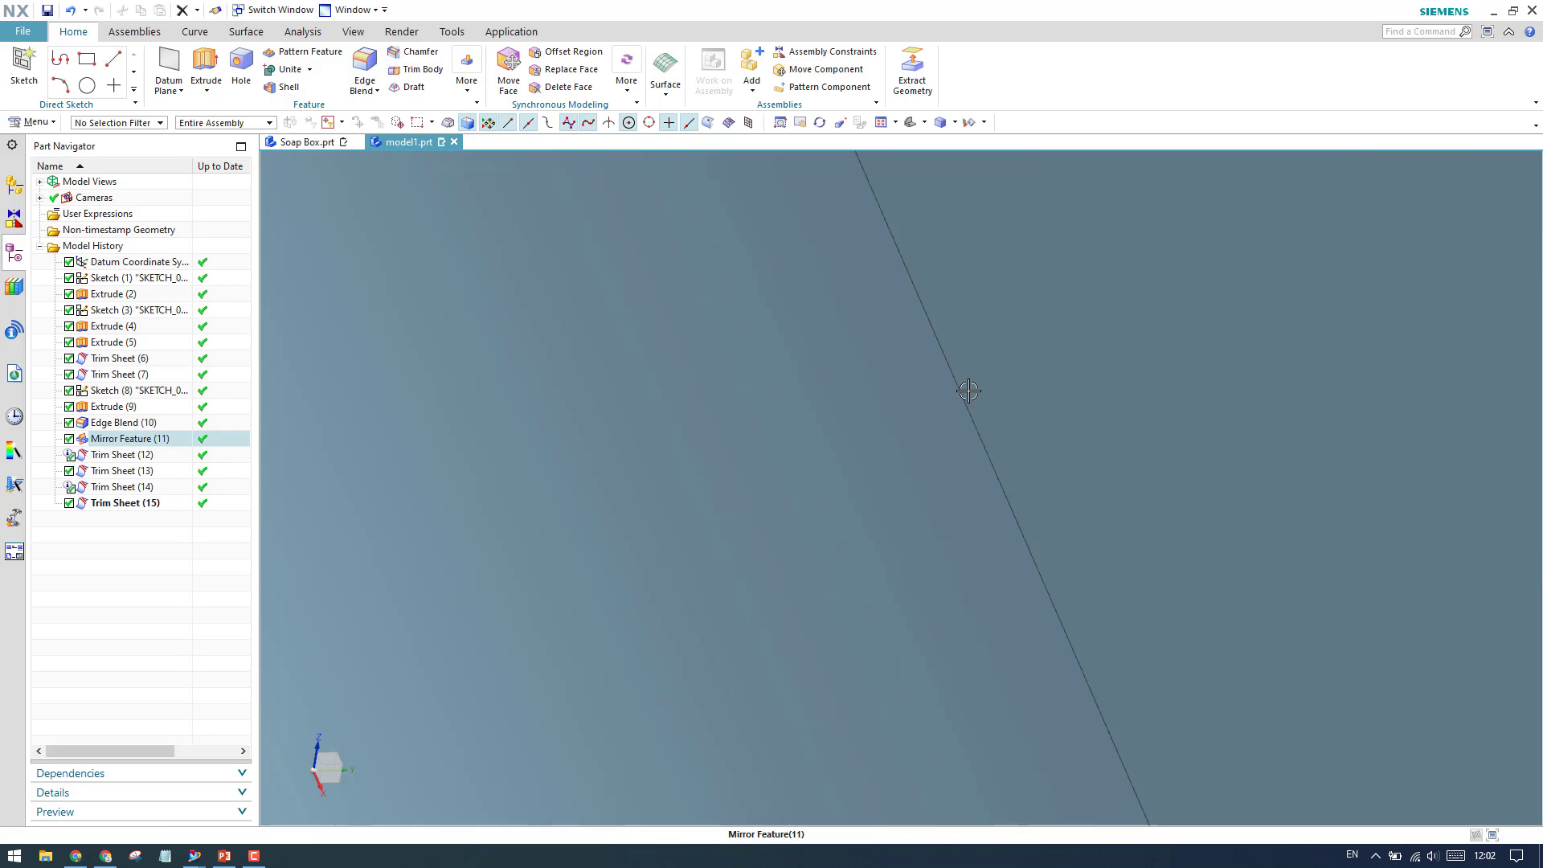
pyautogui.scroll(-8, 956, 402)
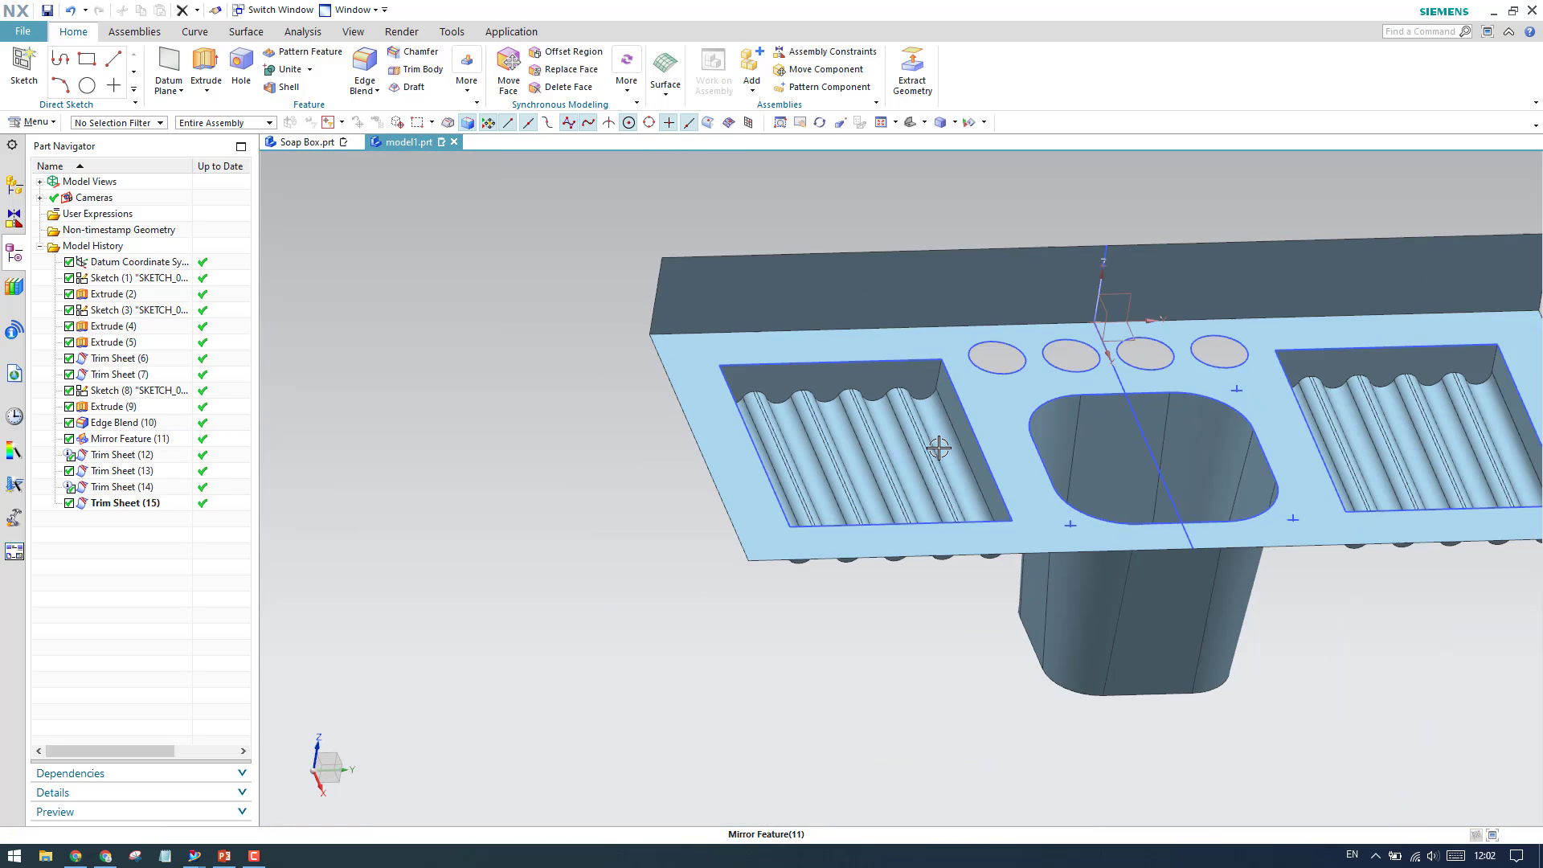
pyautogui.moveTo(939, 447); pyautogui.dragTo(941, 401, button='middle')
pyautogui.scroll(5, 941, 402)
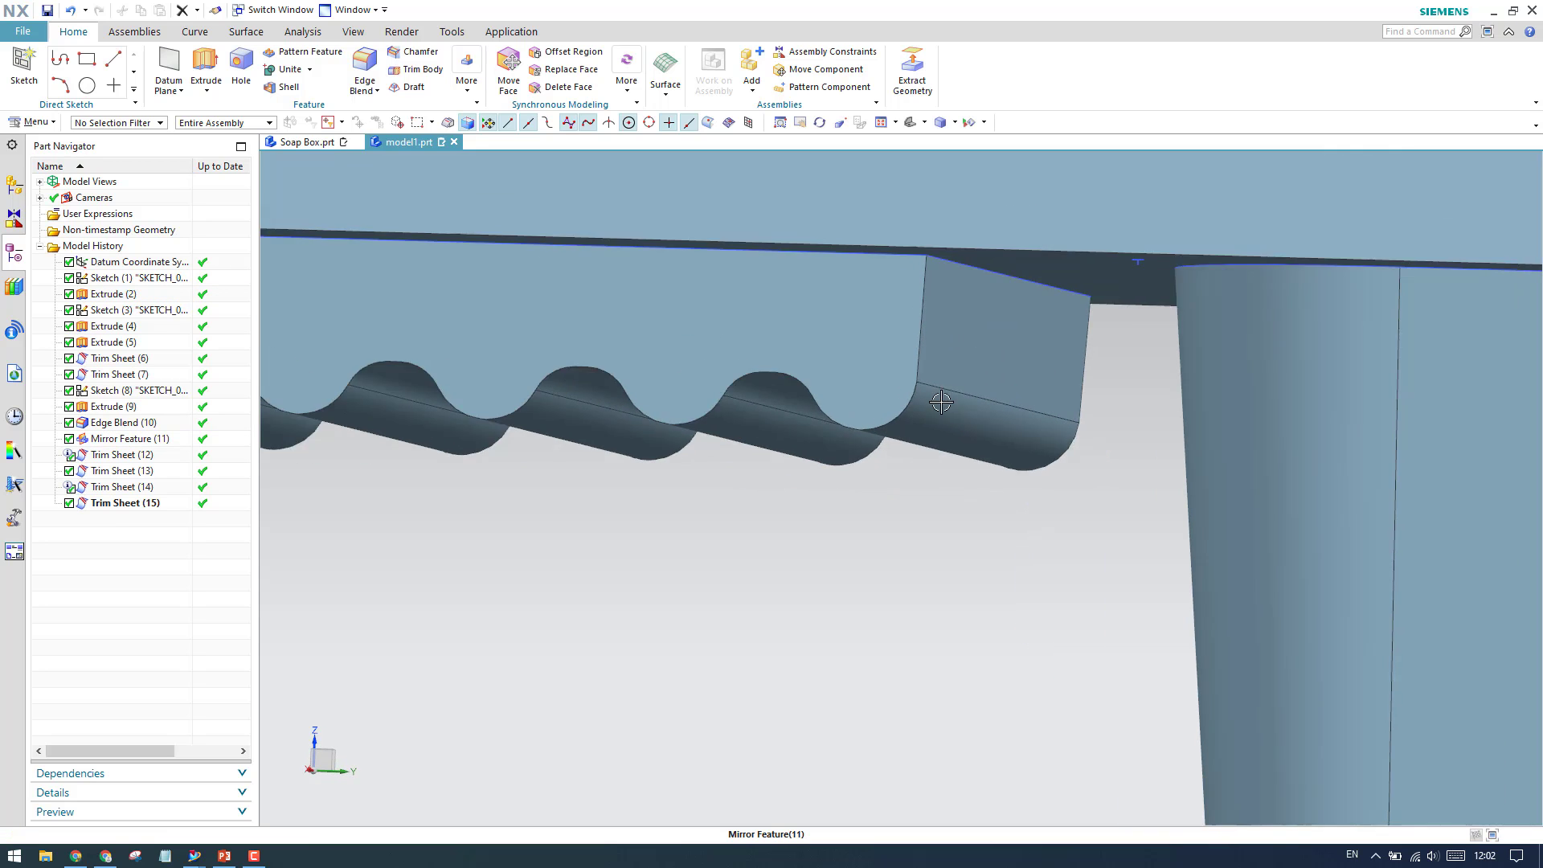
pyautogui.scroll(5, 869, 358)
pyautogui.scroll(-8, 870, 362)
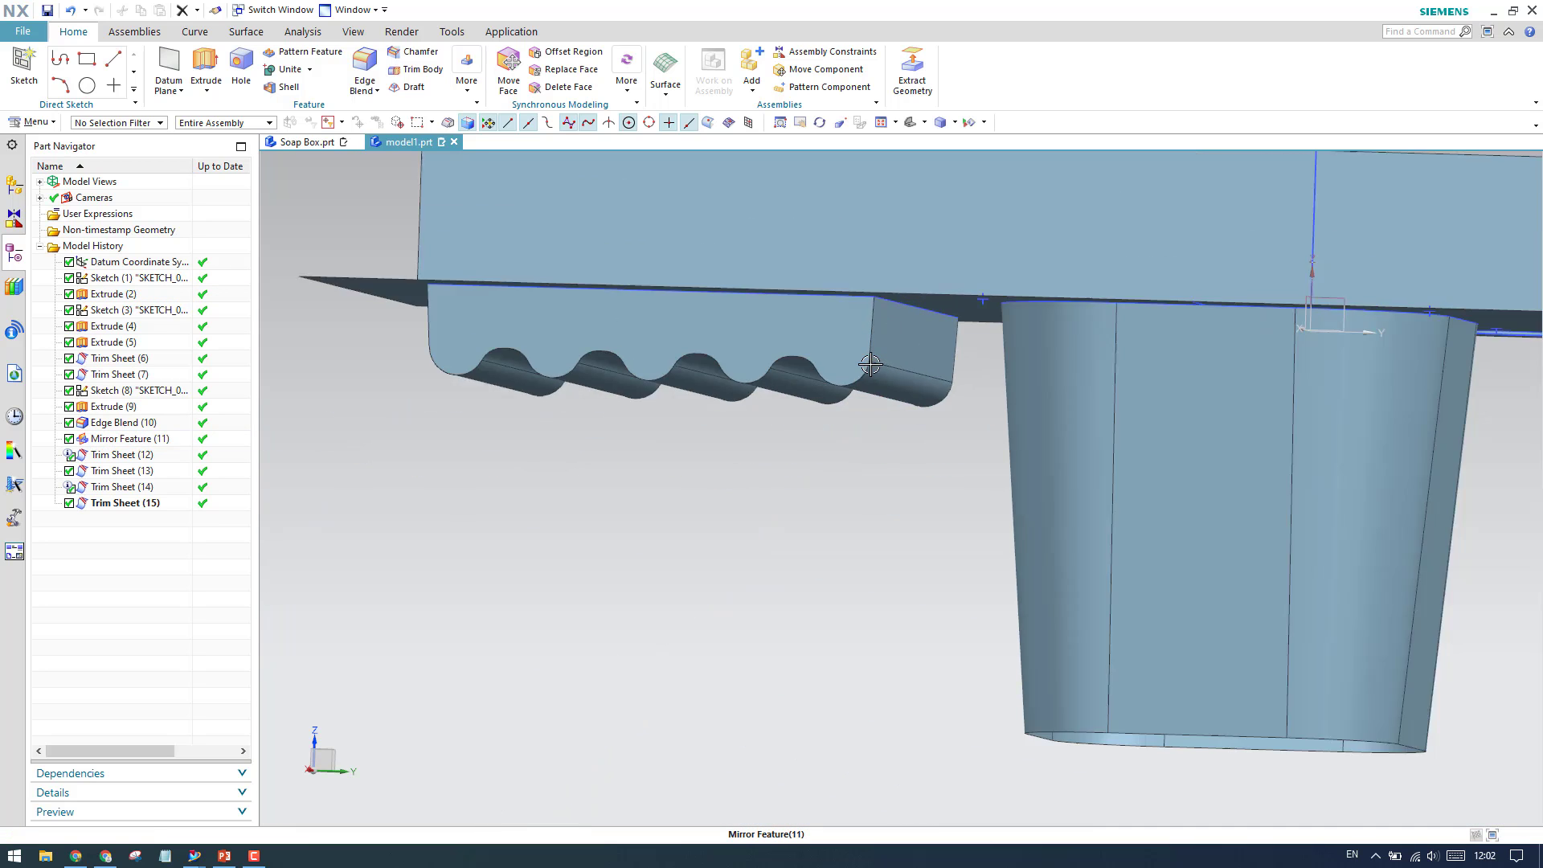
pyautogui.scroll(-5, 871, 364)
pyautogui.moveTo(870, 365); pyautogui.dragTo(856, 396, button='middle')
pyautogui.scroll(-4, 860, 400)
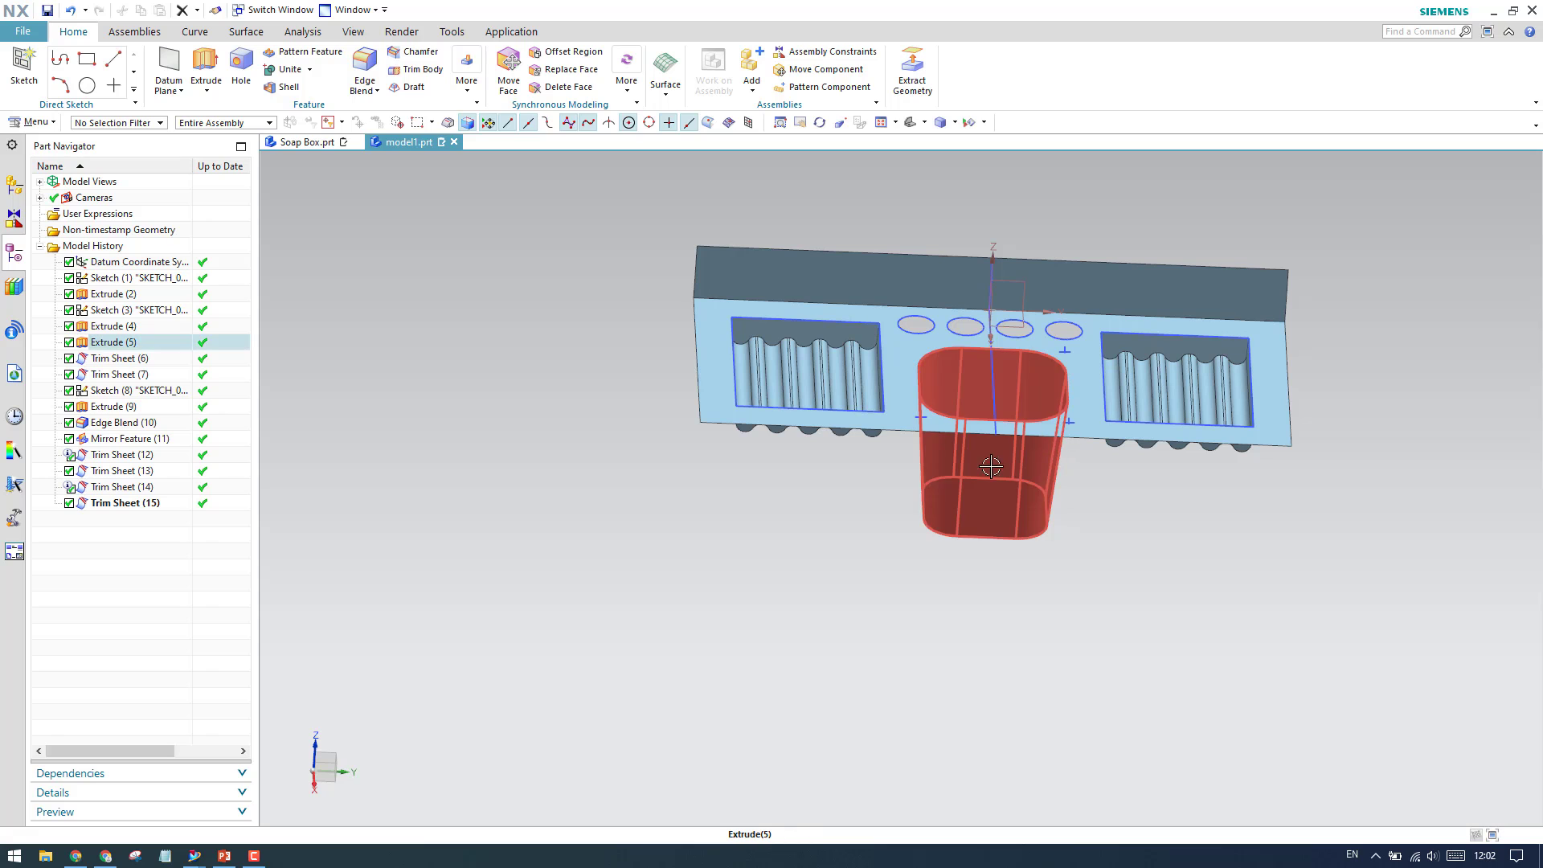
pyautogui.moveTo(885, 465); pyautogui.dragTo(927, 566, button='middle')
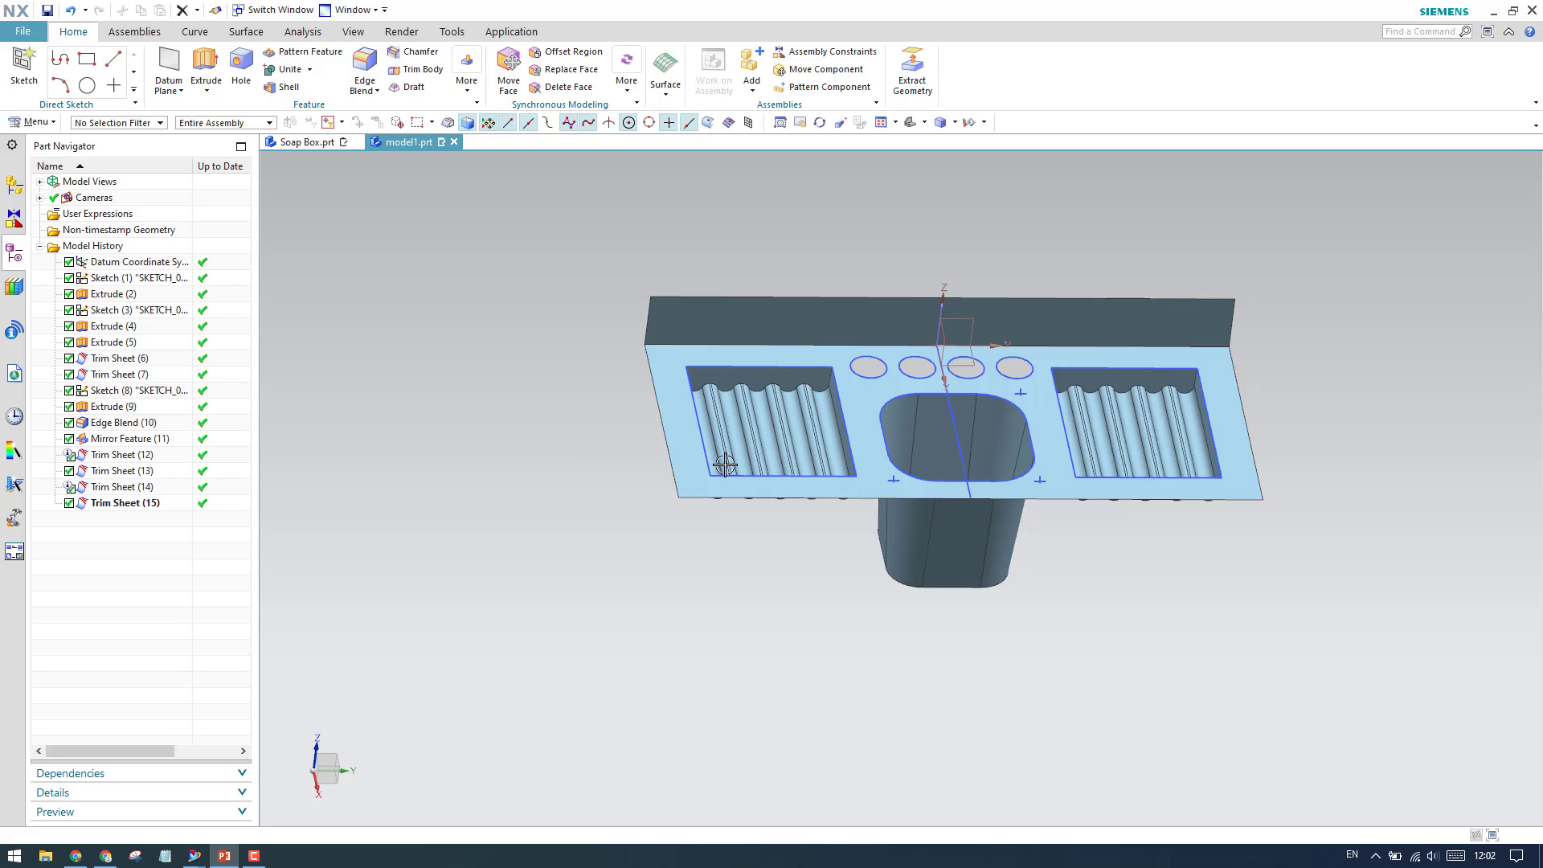
# Step: Close the open bottom of the central basin with a bounded plane through its eight lower rim edges
pyautogui.moveTo(724, 466); pyautogui.dragTo(727, 410, button='middle')
pyautogui.scroll(5, 935, 542)
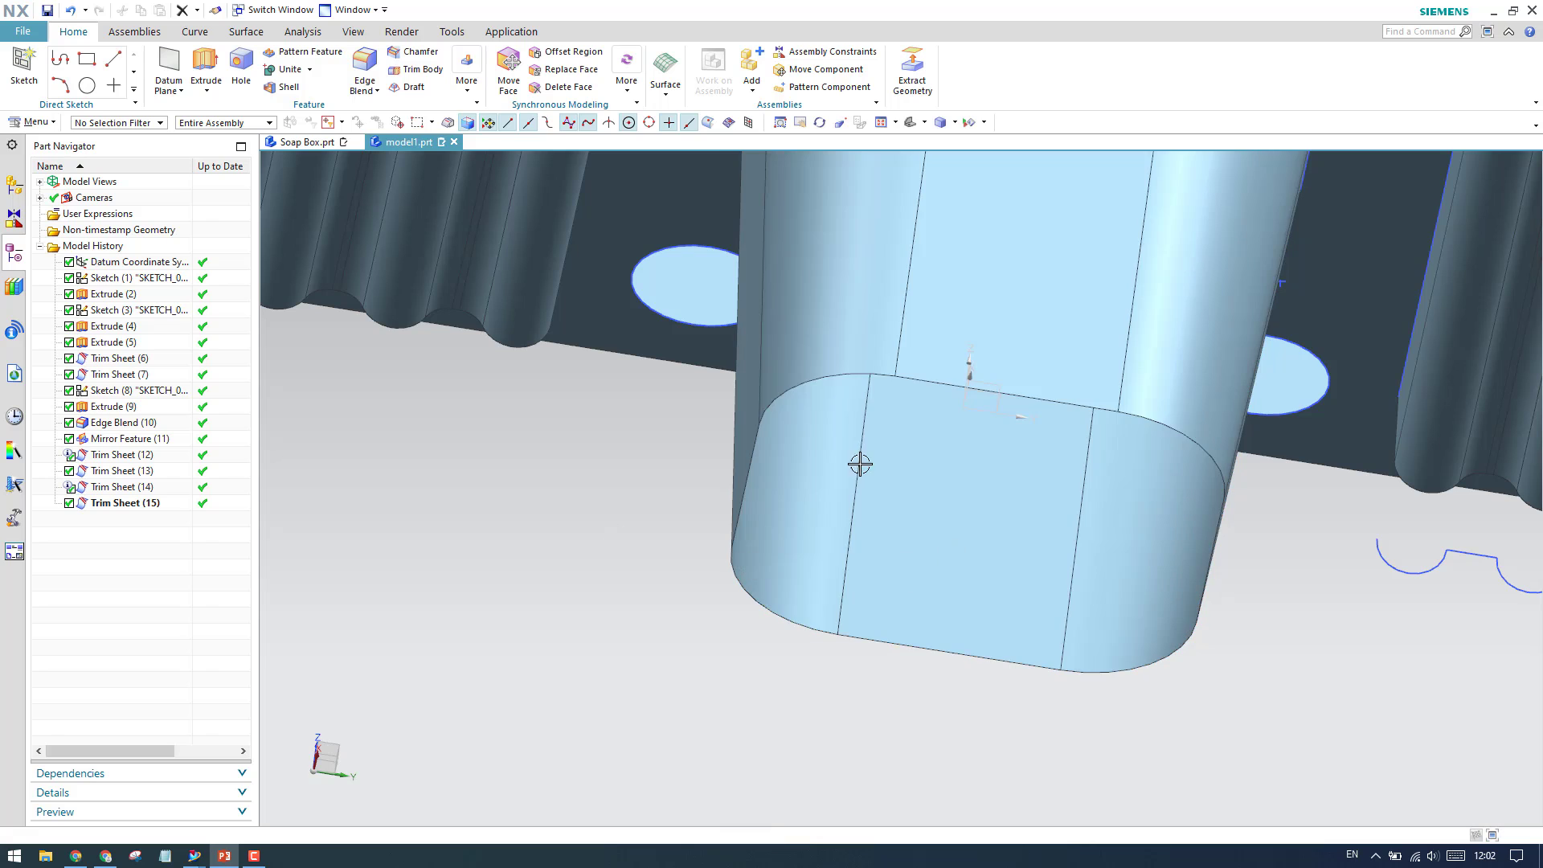
pyautogui.scroll(-5, 820, 441)
pyautogui.moveTo(819, 441); pyautogui.dragTo(755, 450, button='middle')
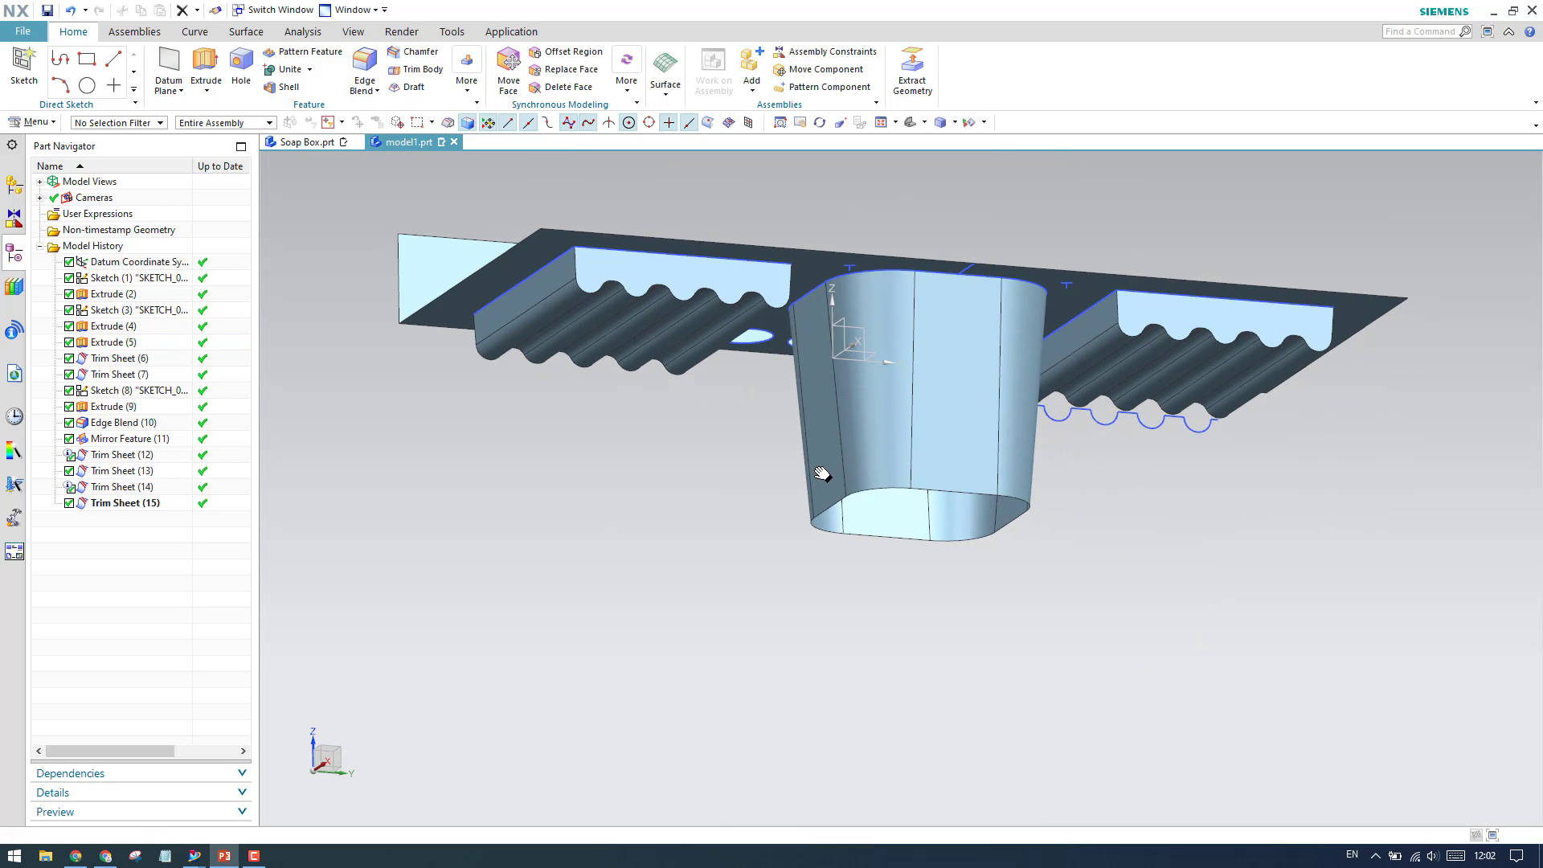
pyautogui.click(29, 123)
pyautogui.moveTo(60, 202)
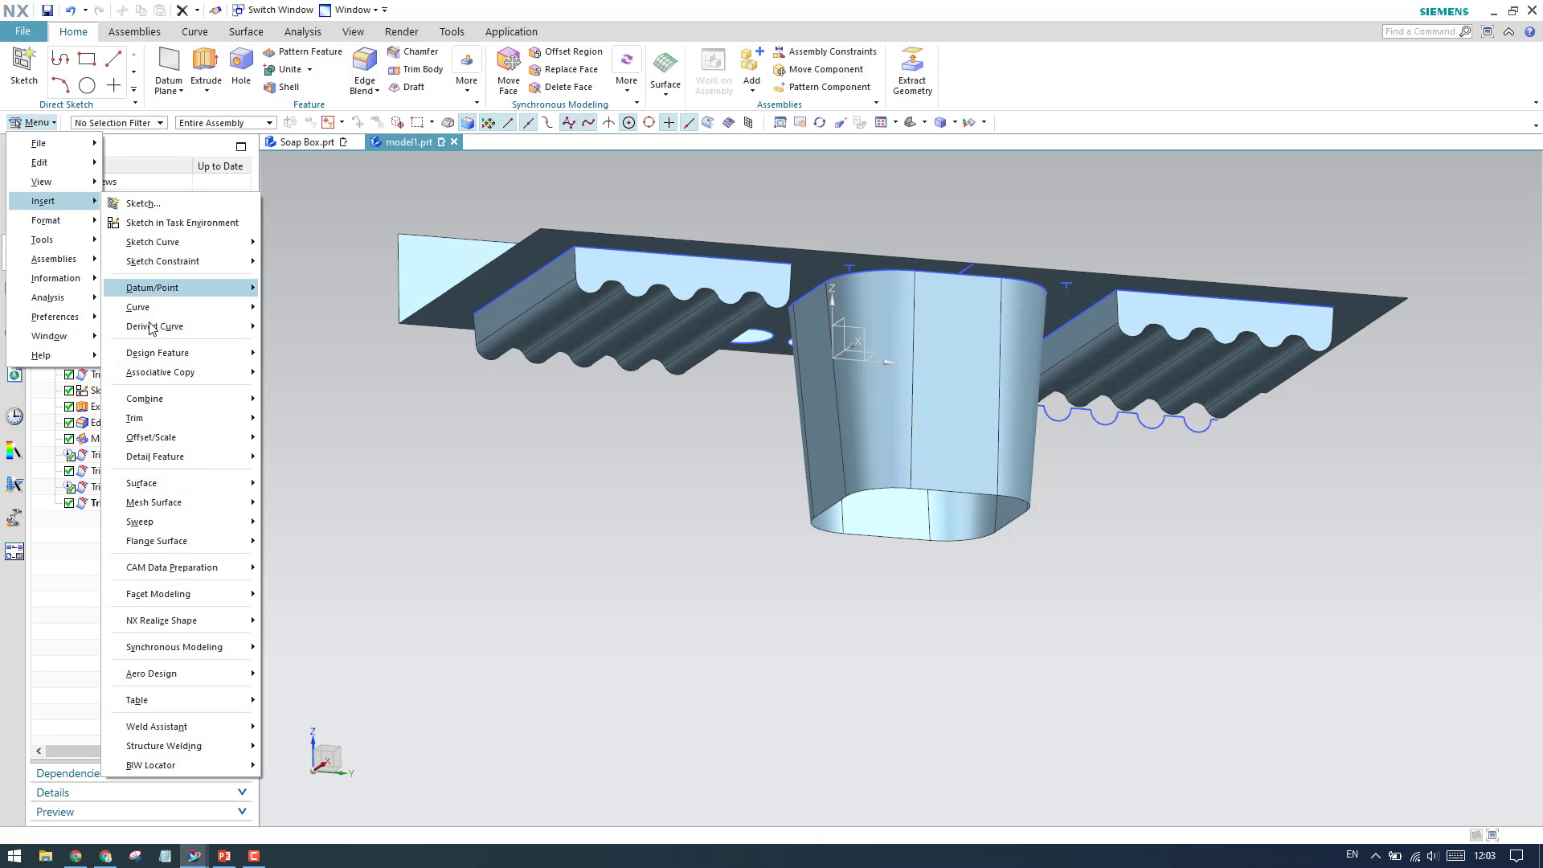
pyautogui.moveTo(165, 483)
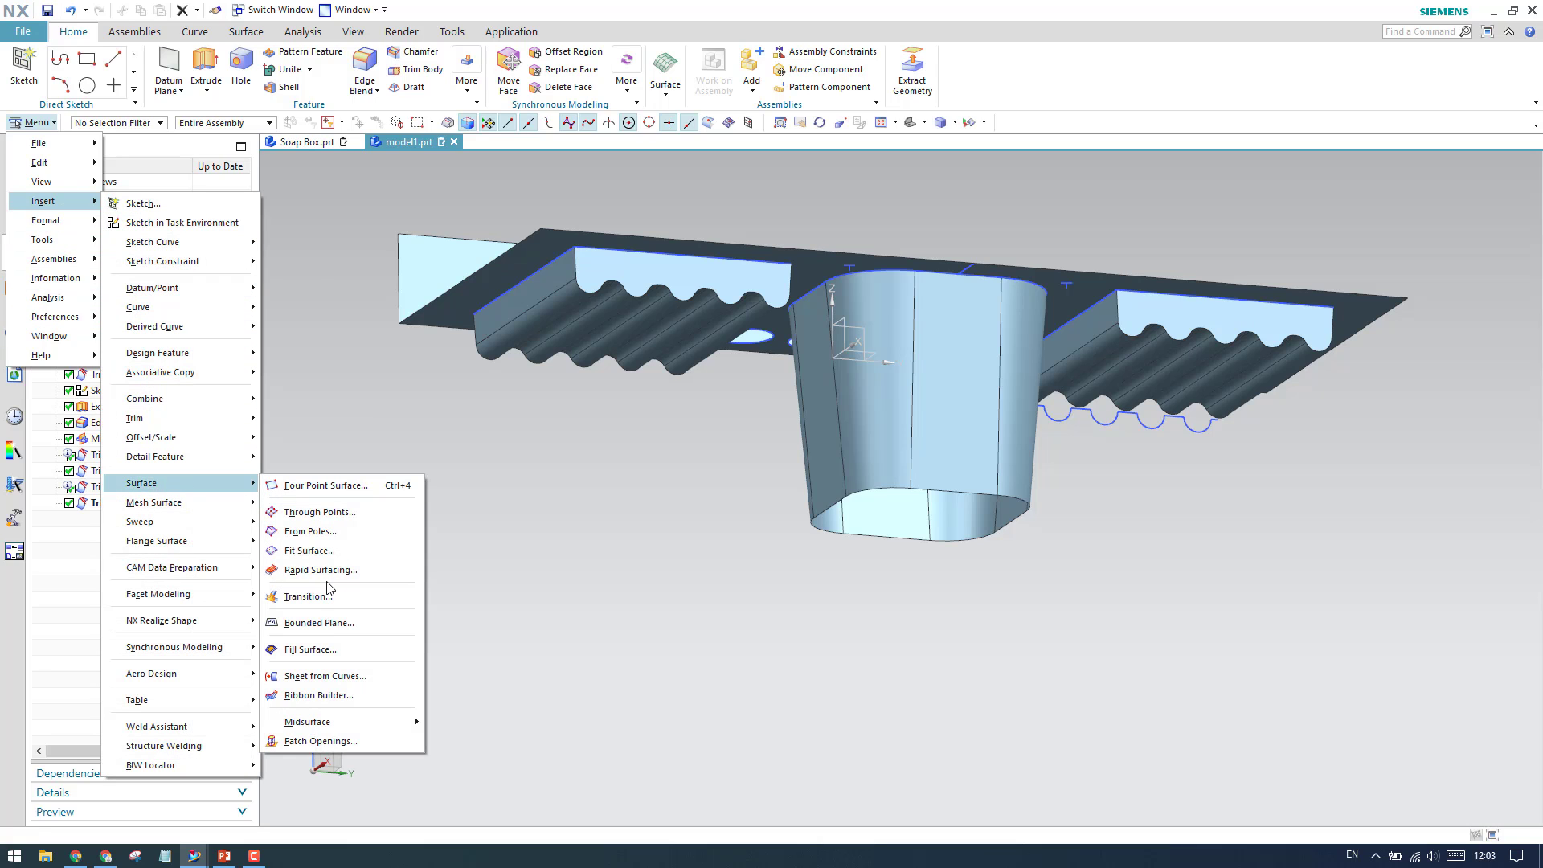
pyautogui.click(327, 624)
pyautogui.scroll(-3, 888, 551)
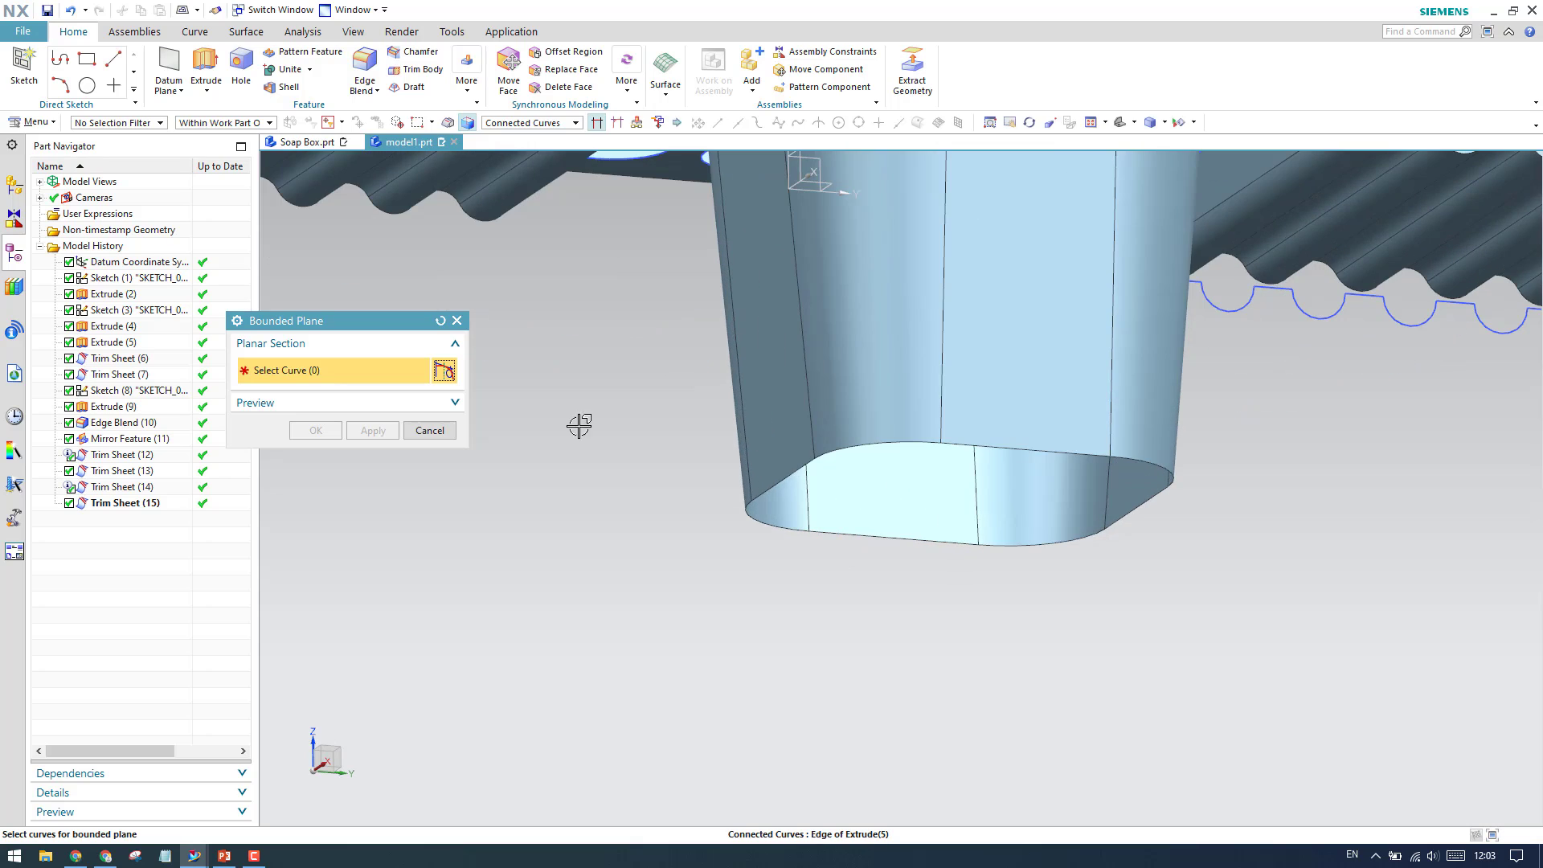
pyautogui.click(536, 126)
pyautogui.click(580, 128)
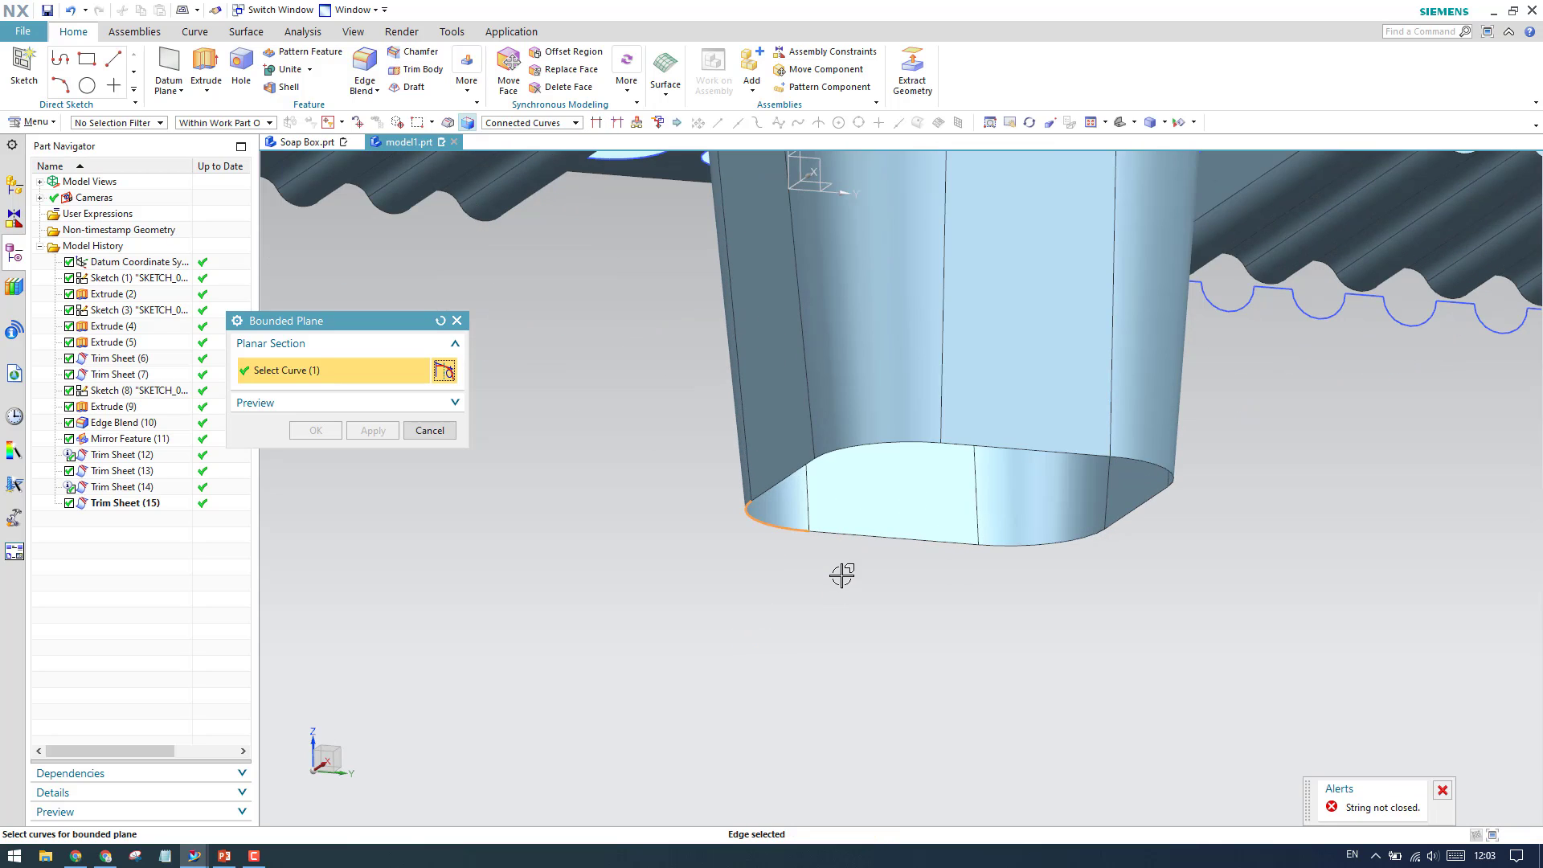
pyautogui.click(884, 441)
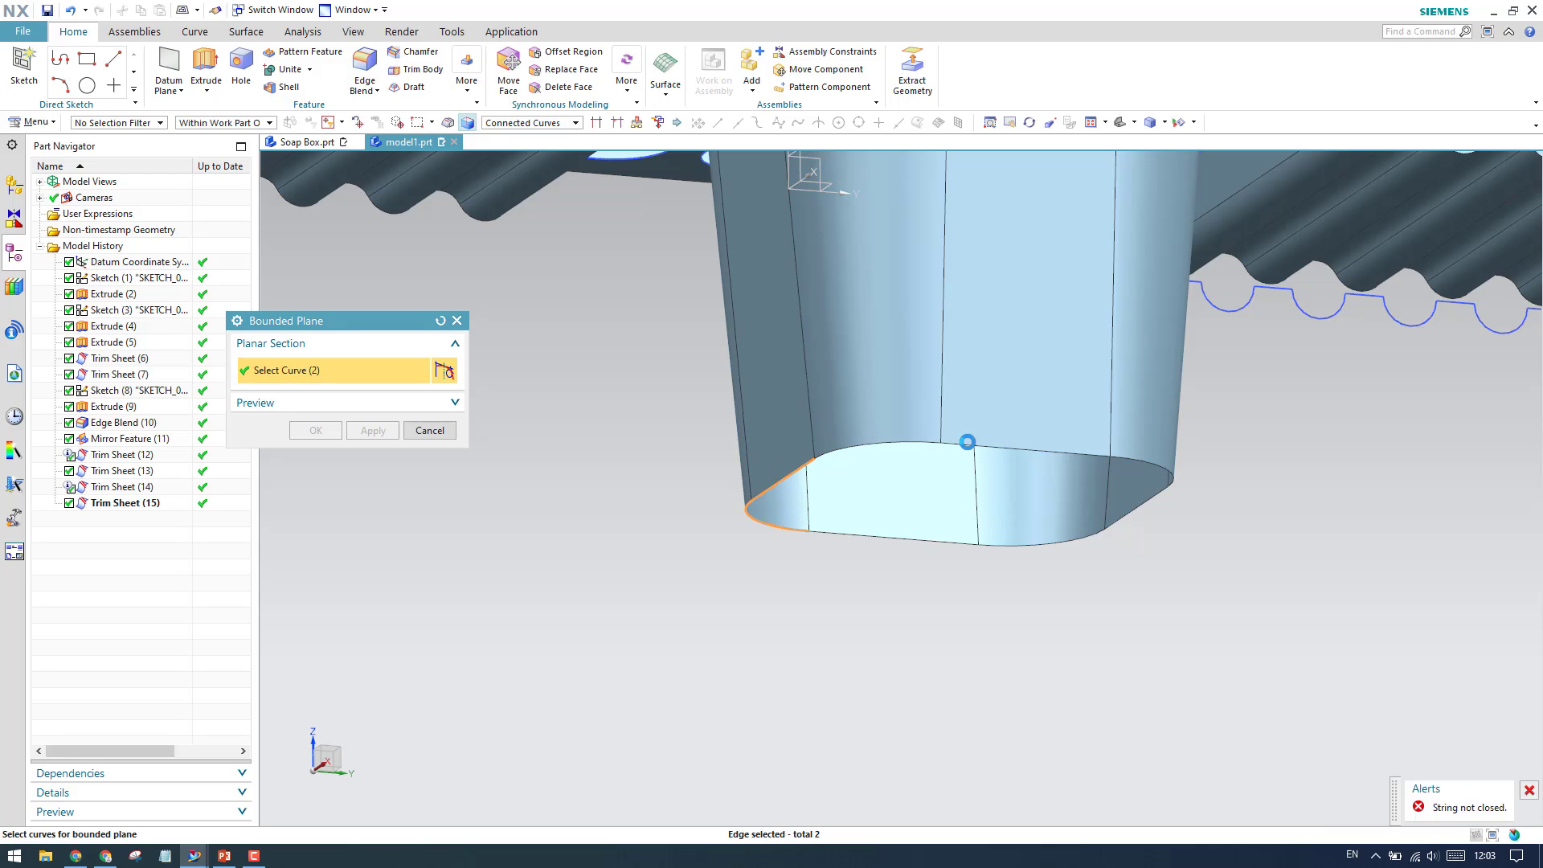
pyautogui.click(985, 439)
pyautogui.click(1150, 494)
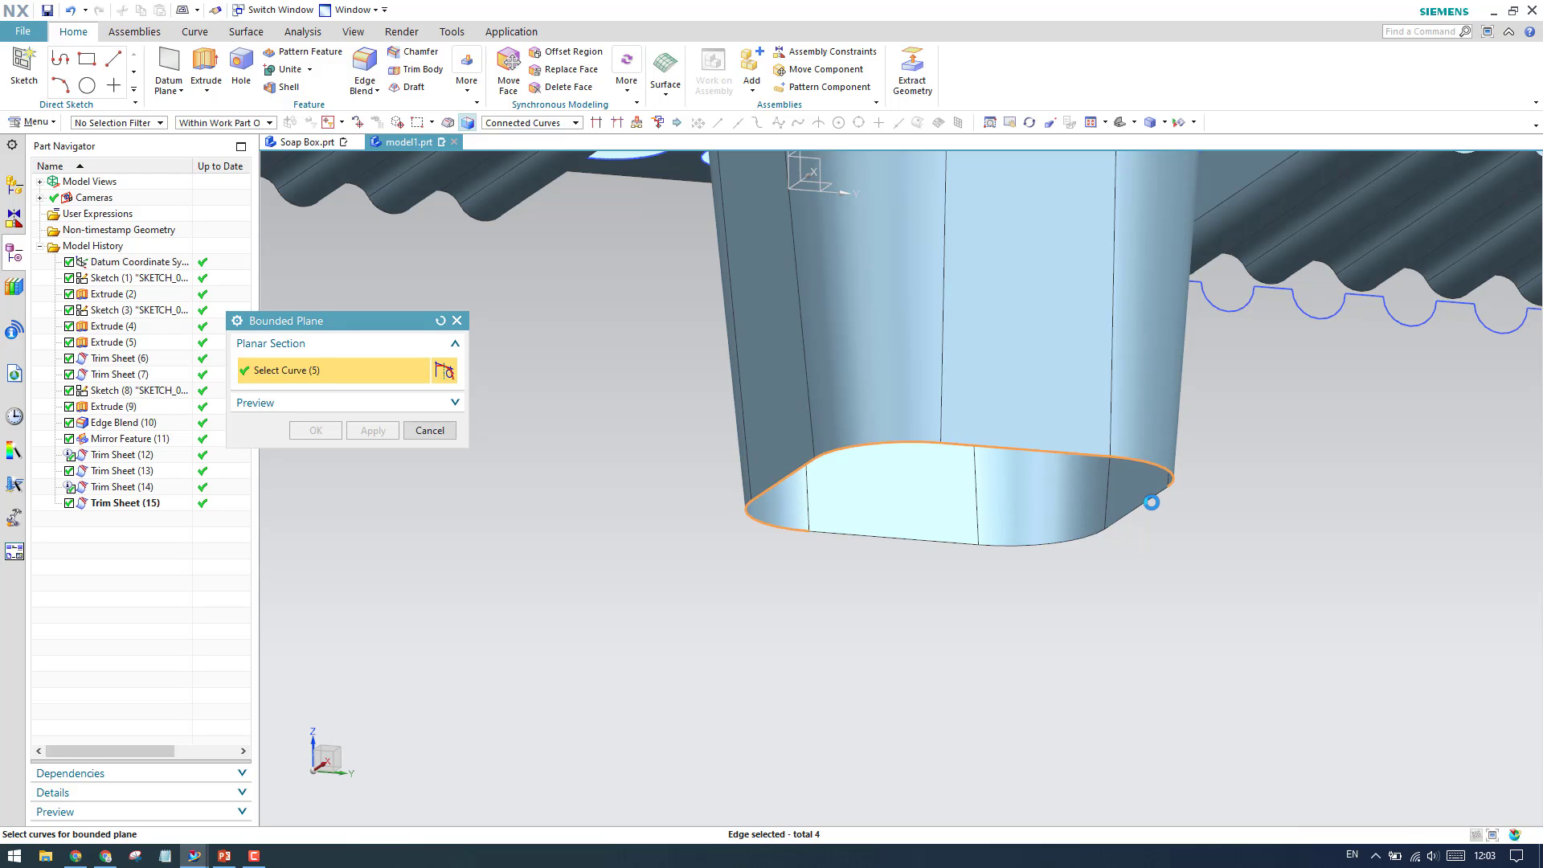
pyautogui.click(962, 542)
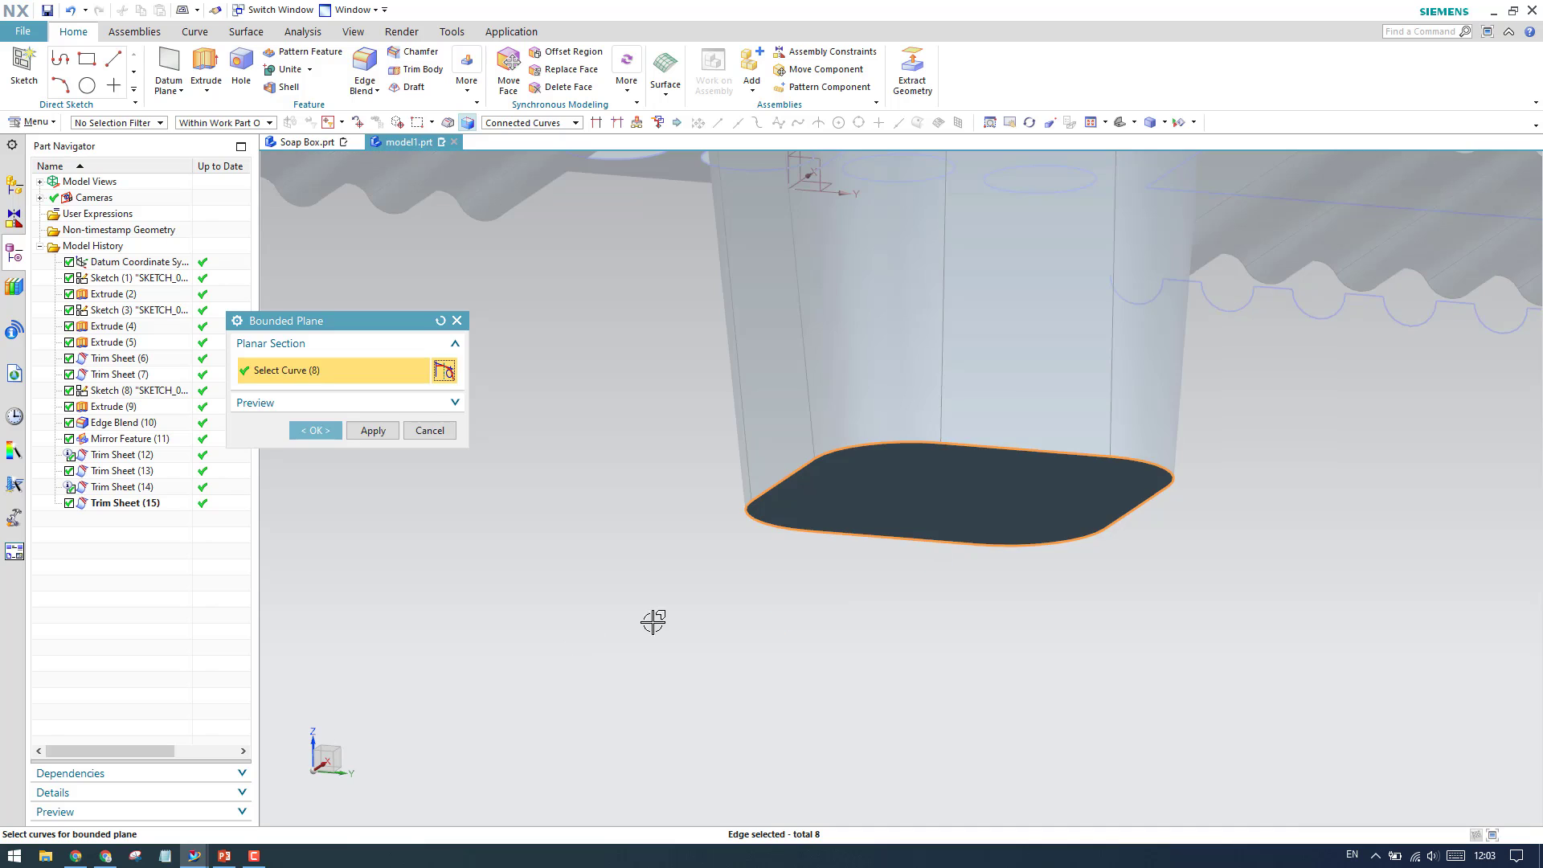
pyautogui.click(315, 430)
# Step: Sew all the sheet bodies together, using the main panel sheet as target and the trays, basin and basin floor as tools
pyautogui.moveTo(705, 493); pyautogui.dragTo(595, 504, button='middle')
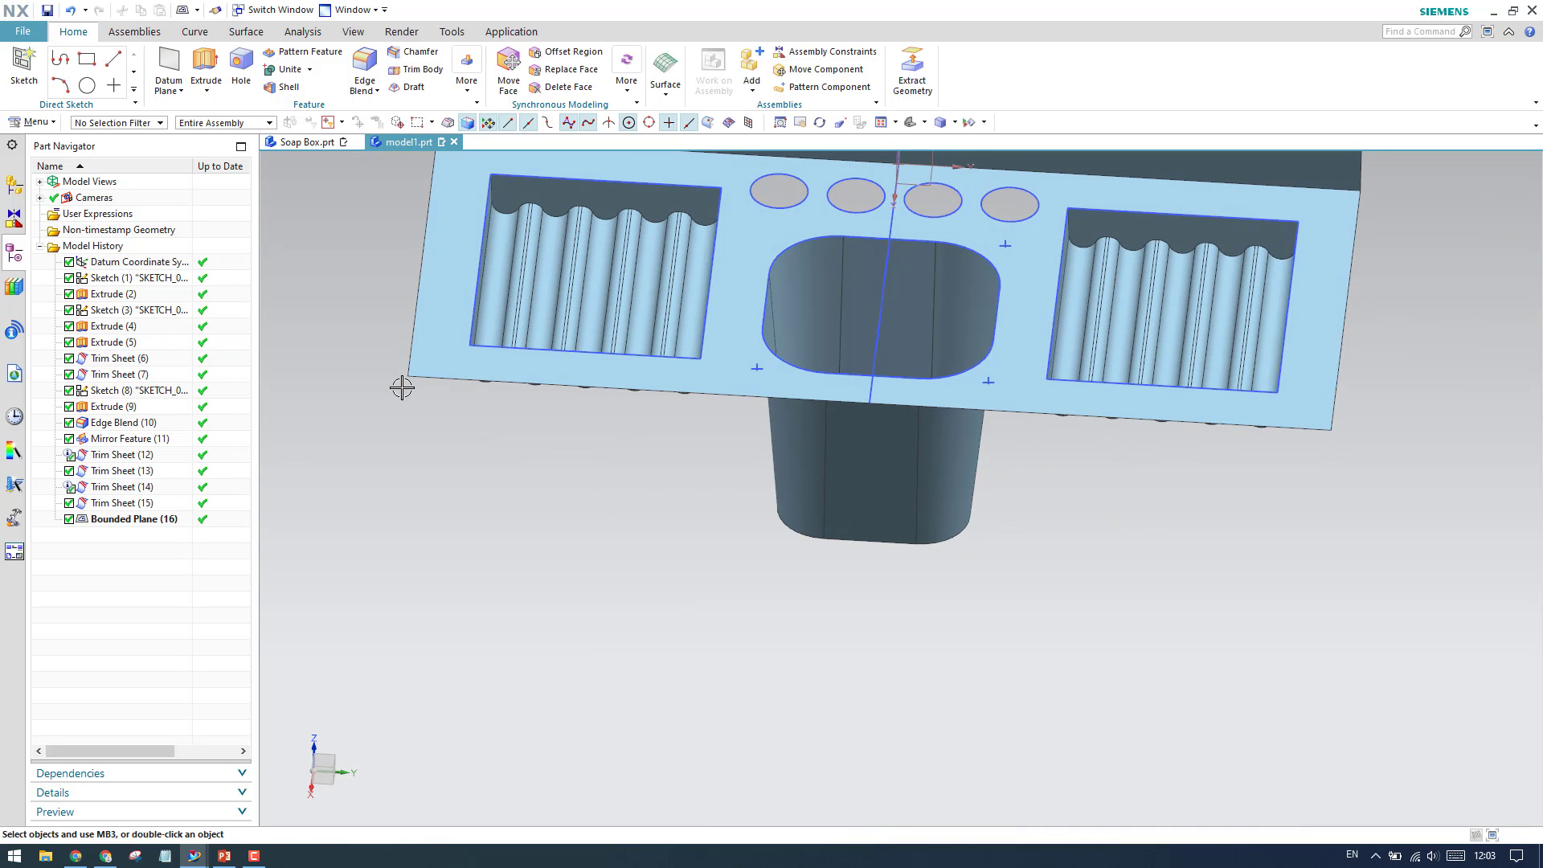
pyautogui.click(246, 31)
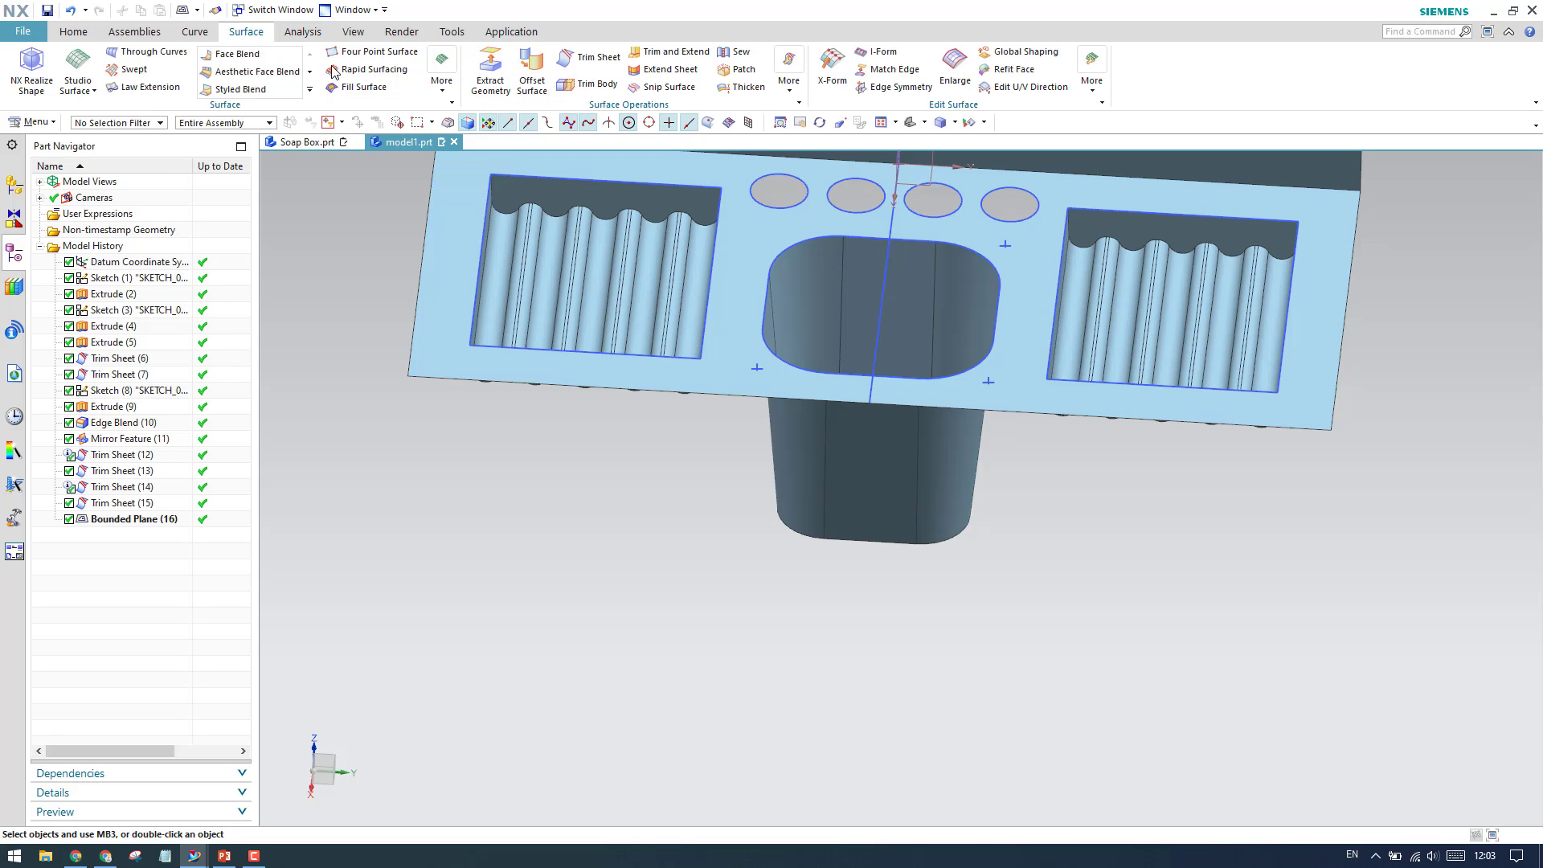
pyautogui.click(733, 52)
pyautogui.click(447, 235)
pyautogui.scroll(-5, 654, 472)
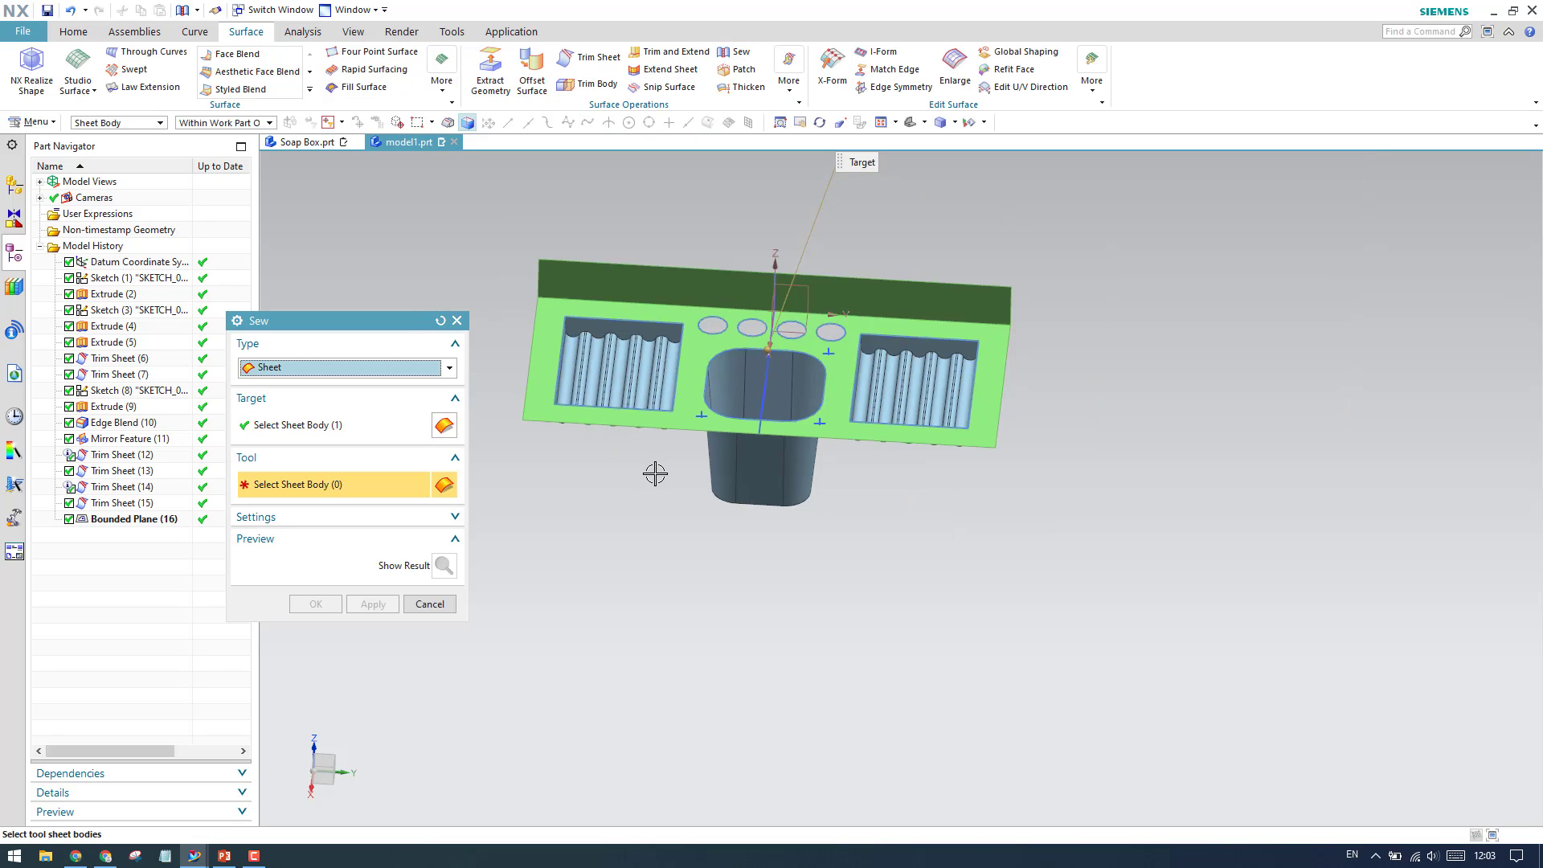
pyautogui.moveTo(517, 266); pyautogui.dragTo(989, 589)
pyautogui.click(373, 603)
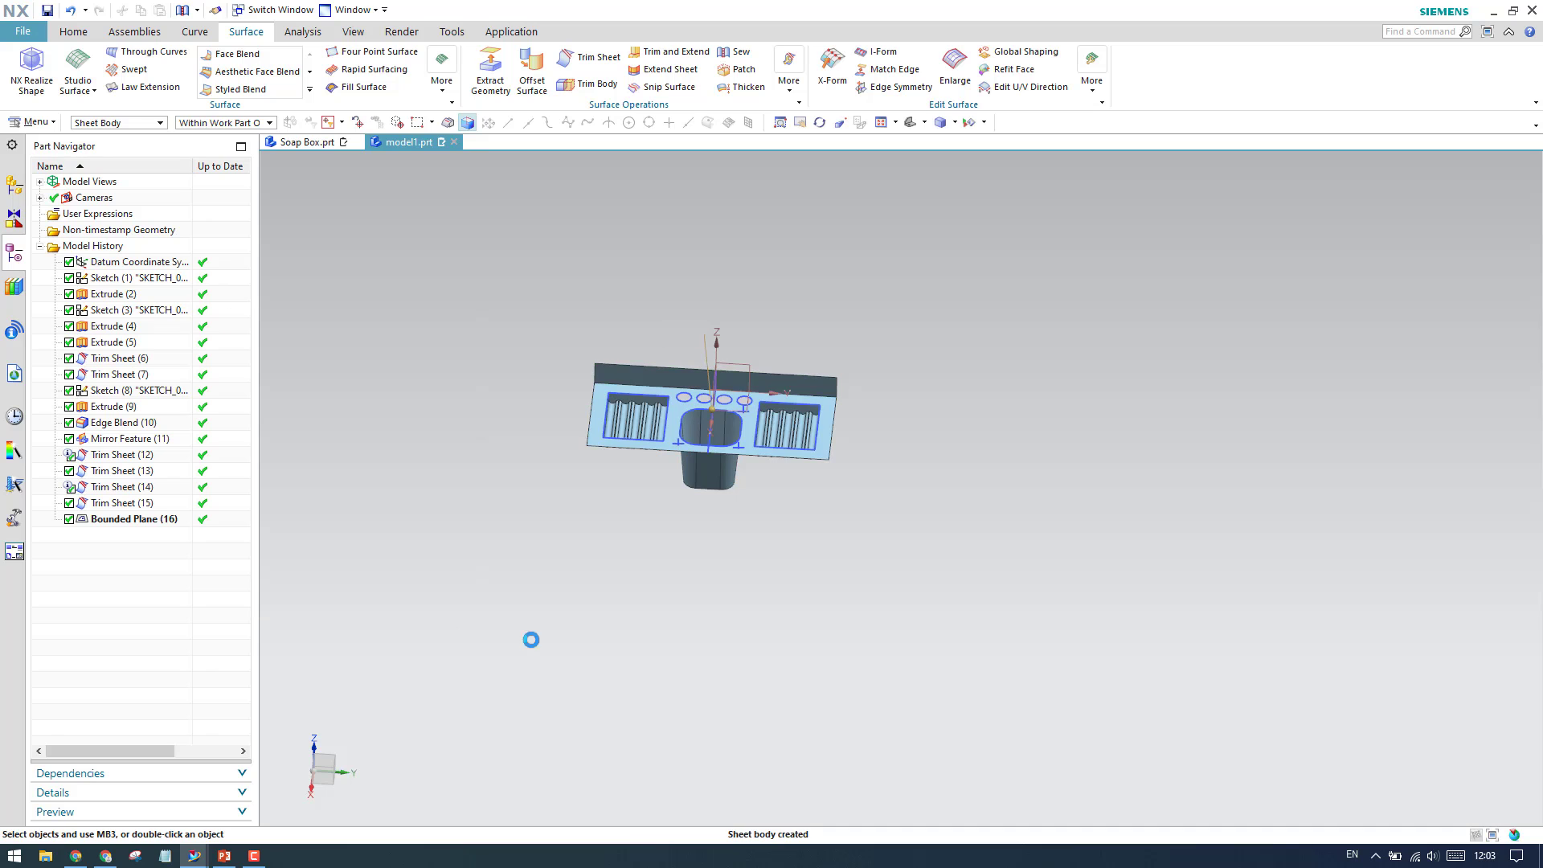
# Step: Sketch a circle of diameter 2 on the upright back wall's face, above the inner end of the left tray
pyautogui.scroll(5, 673, 430)
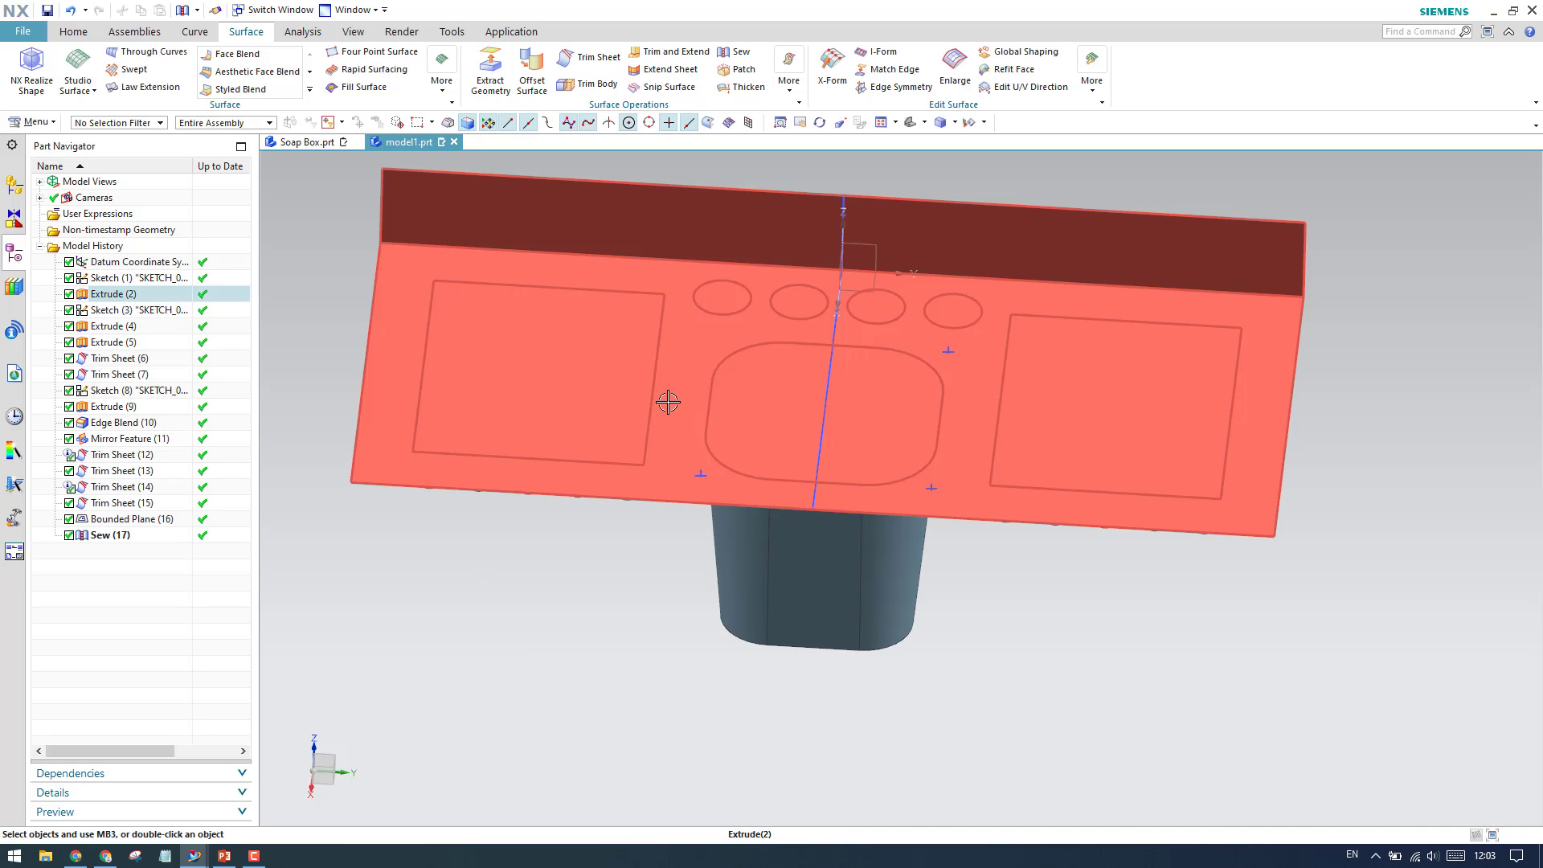
pyautogui.moveTo(668, 402)
pyautogui.mouseDown(button='middle')
pyautogui.moveTo(668, 377)
pyautogui.moveTo(669, 411)
pyautogui.mouseUp(button='middle')
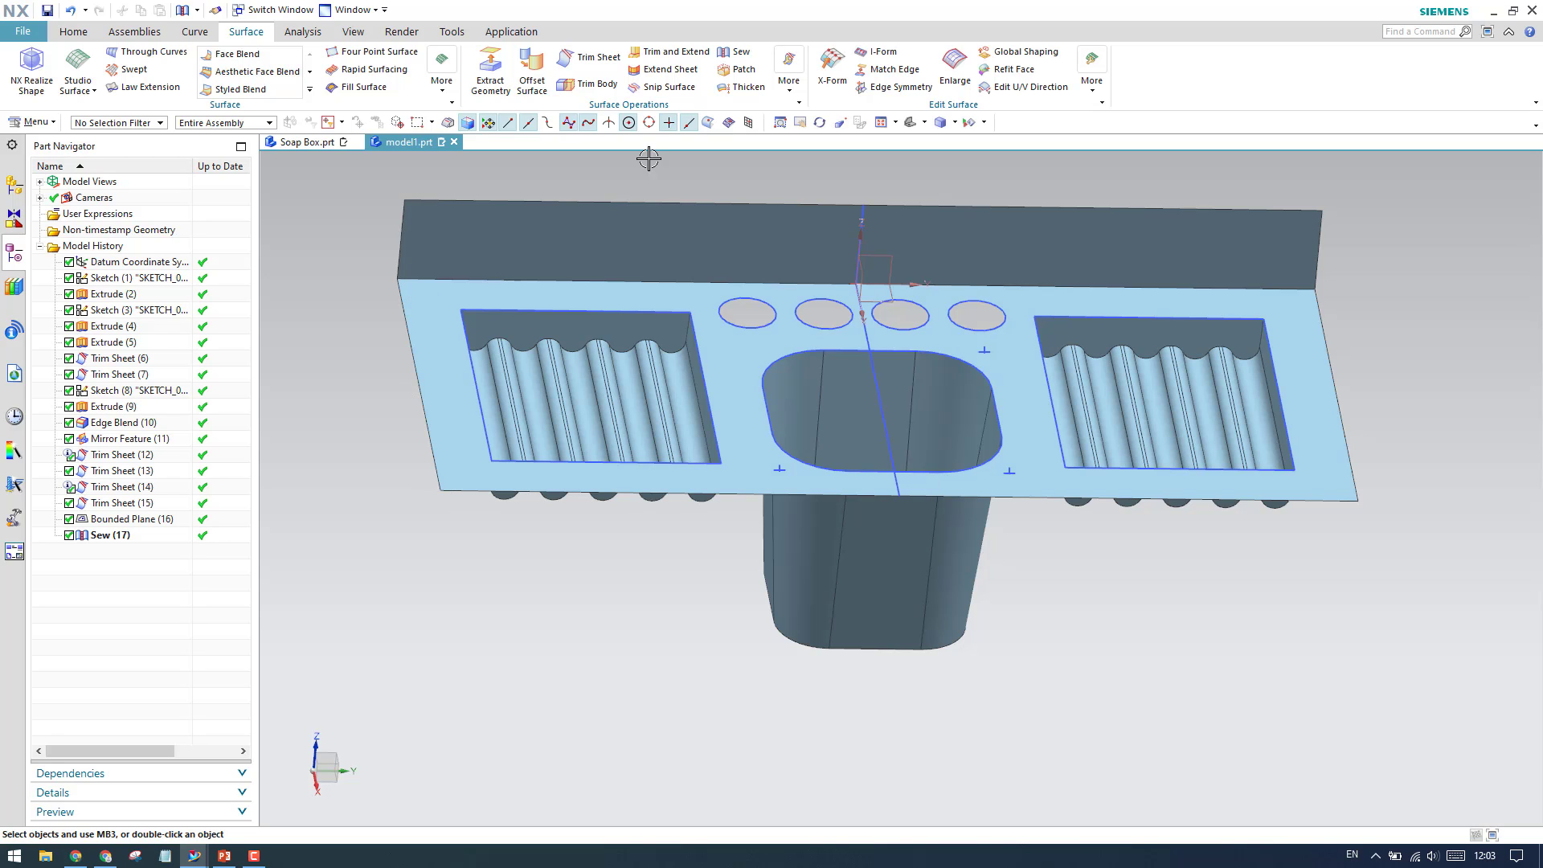
pyautogui.click(73, 32)
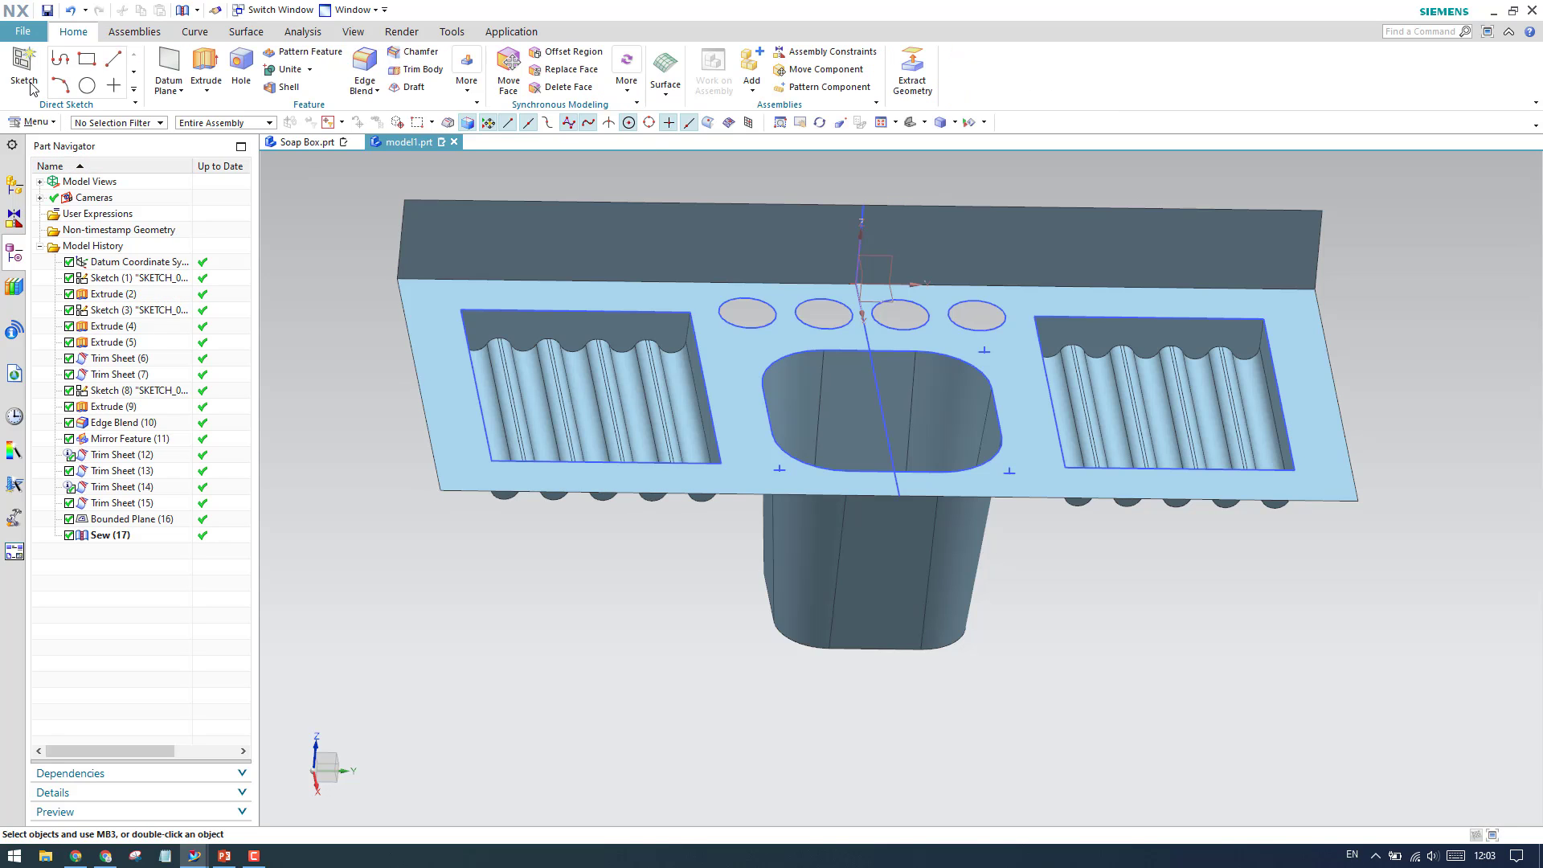
pyautogui.click(441, 256)
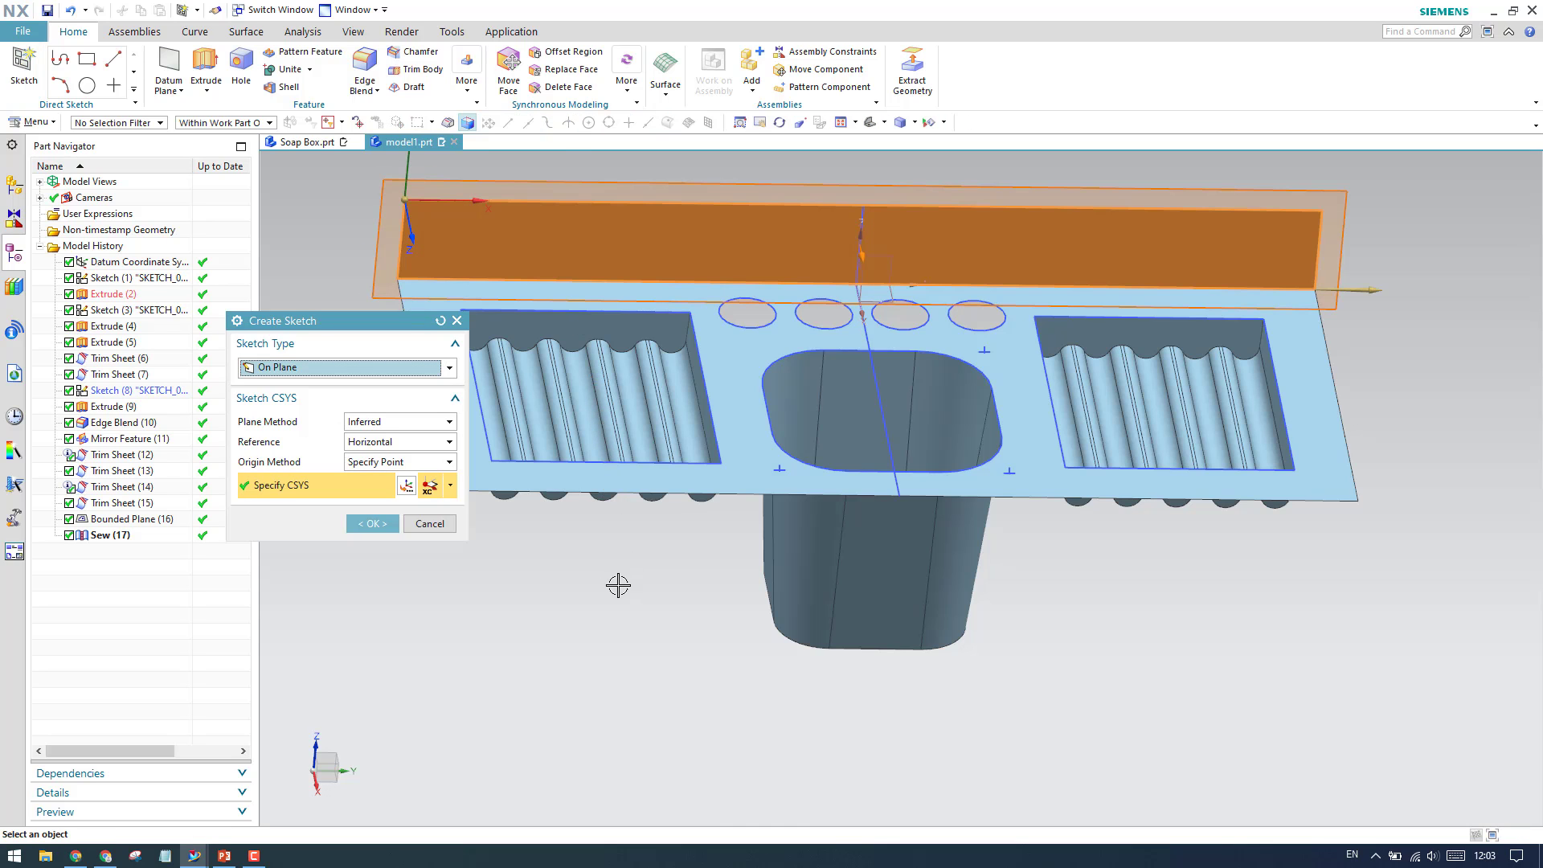
pyautogui.click(372, 524)
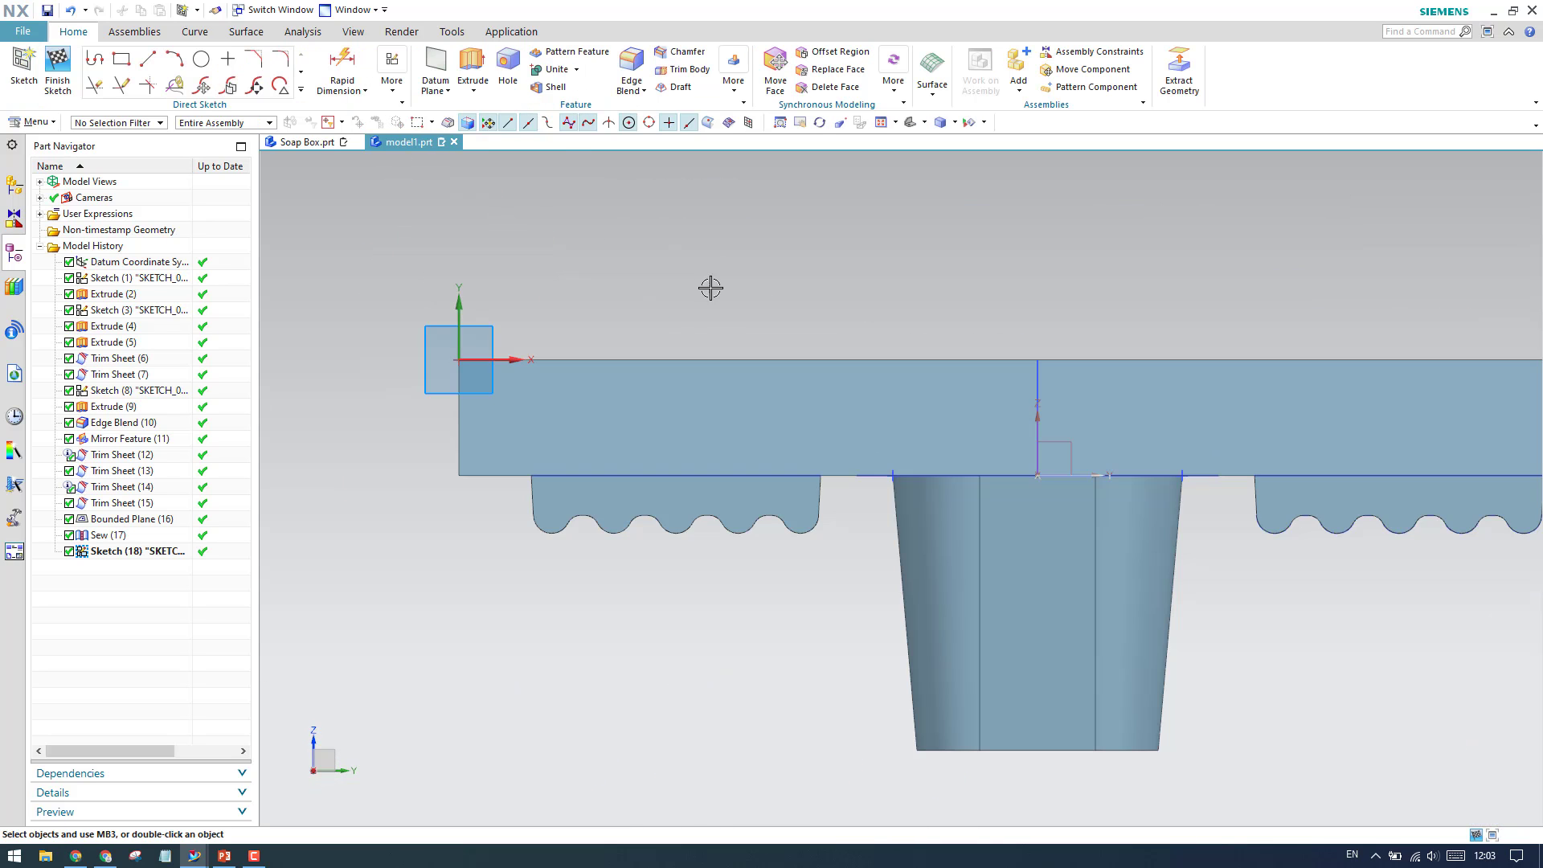
pyautogui.click(201, 59)
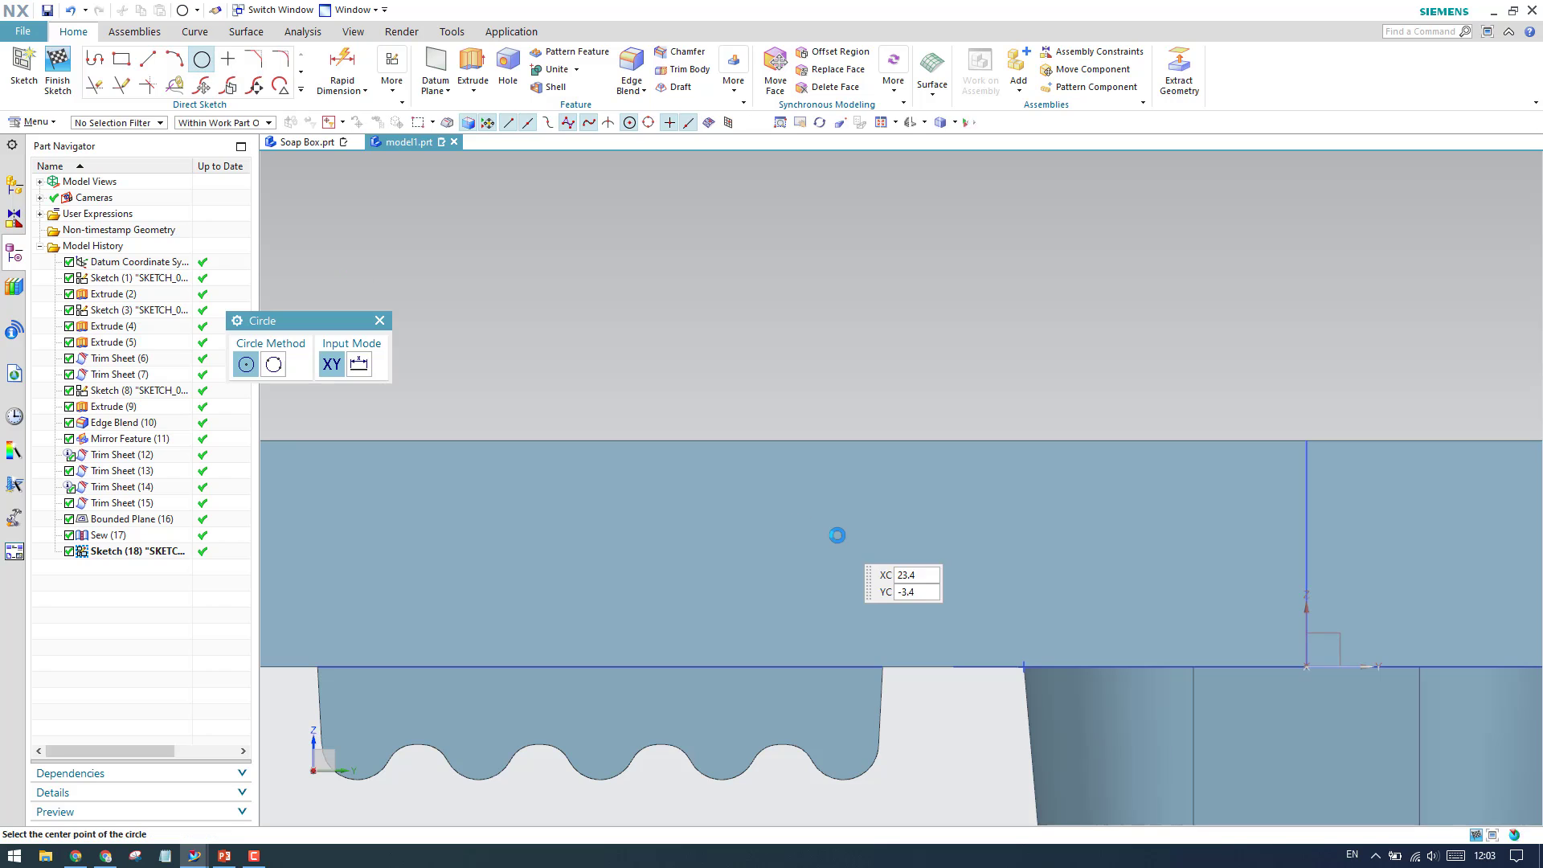
pyautogui.click(834, 528)
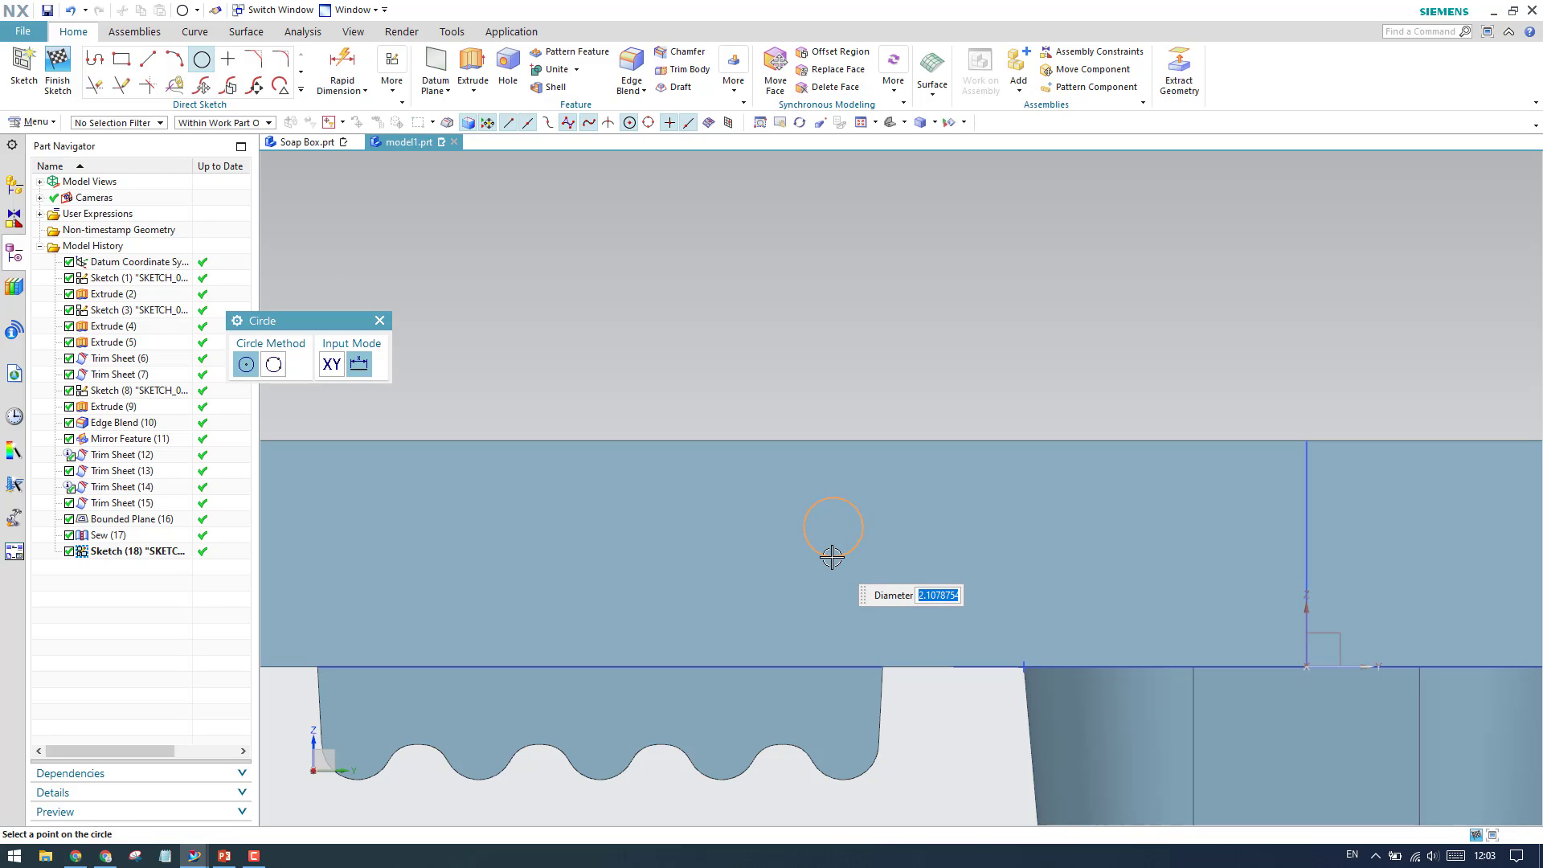
pyautogui.write('2')
pyautogui.press('Return')
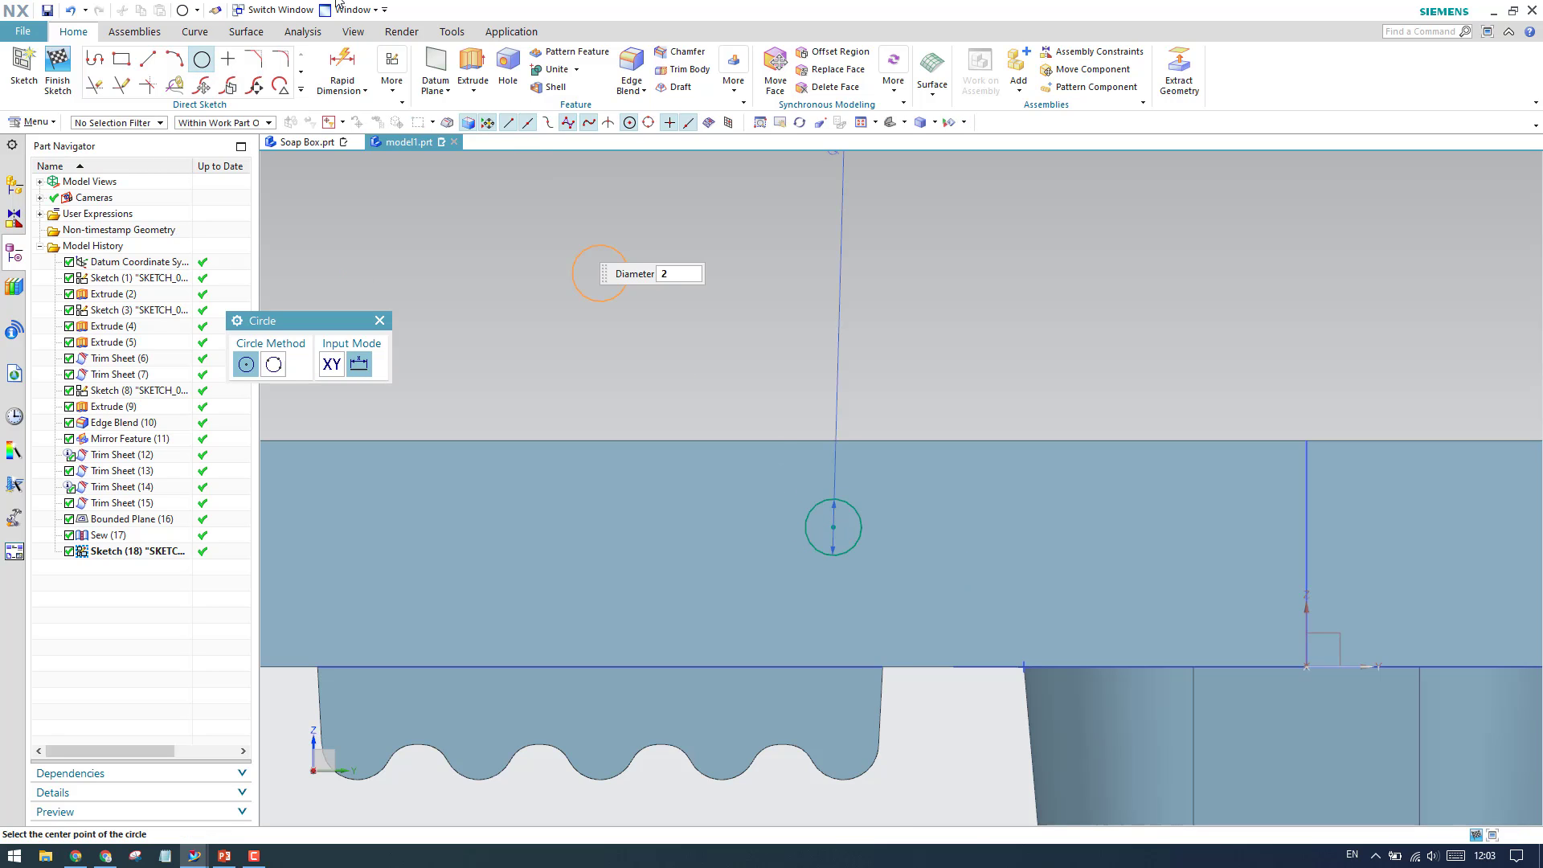
# Step: Draw a vertical line from the circle's centre up past the back wall's upper edge
pyautogui.click(149, 61)
pyautogui.scroll(3, 898, 470)
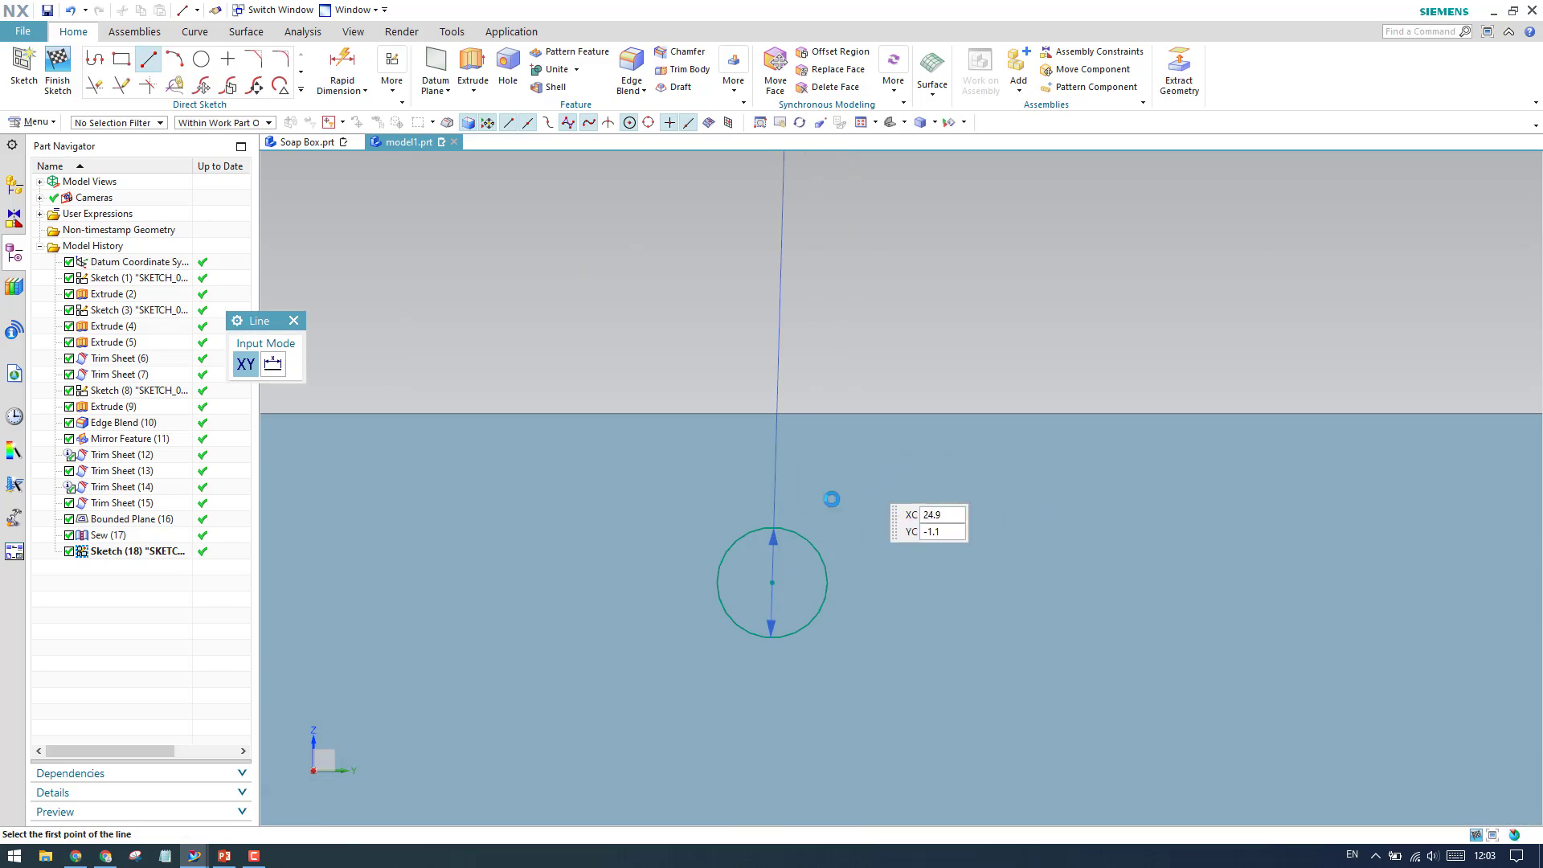
pyautogui.click(730, 534)
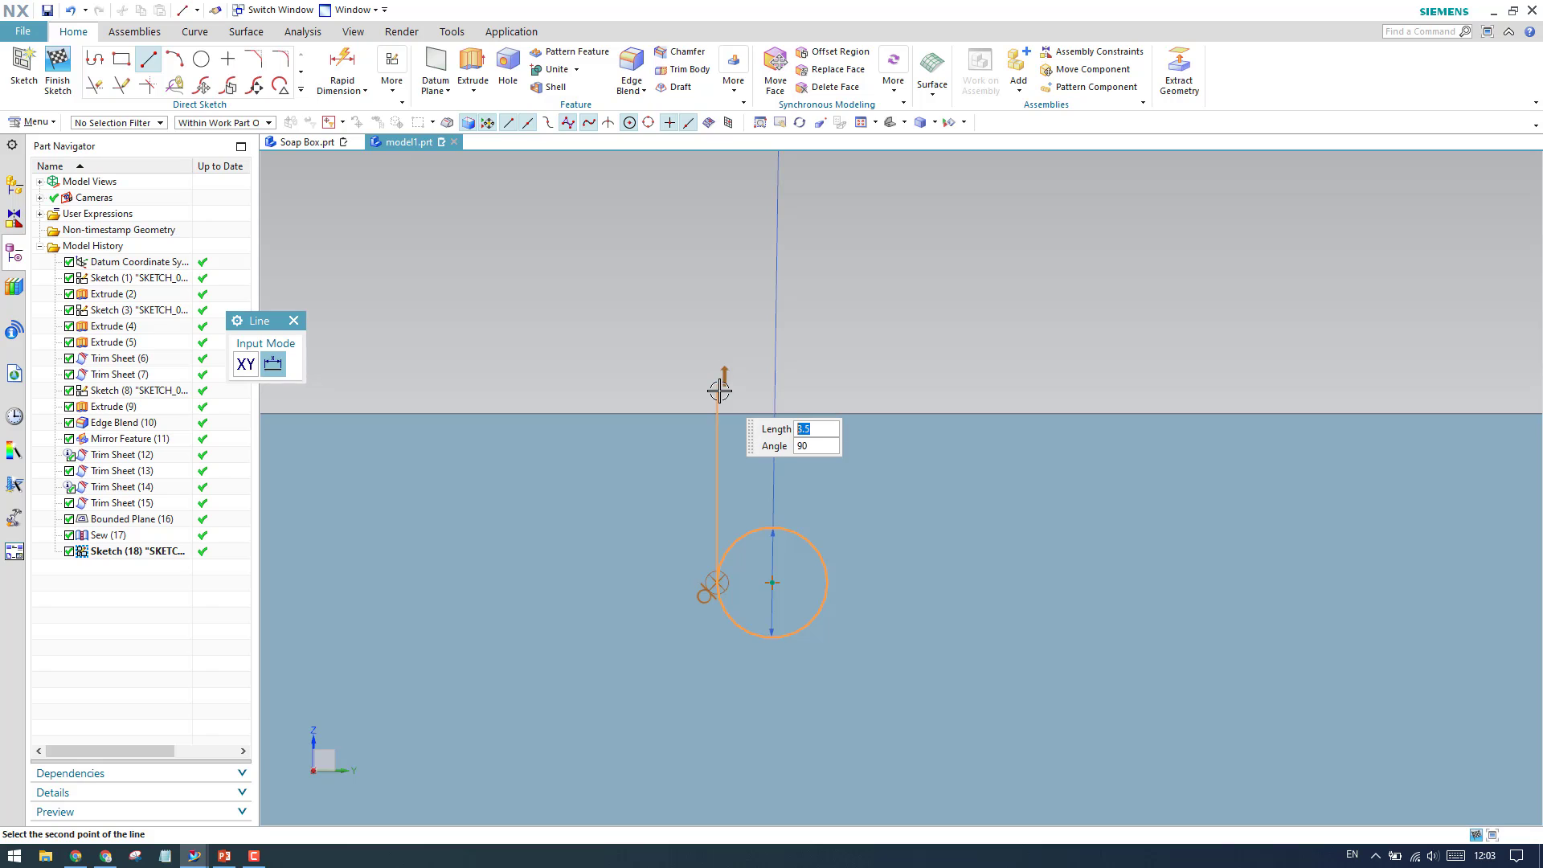
pyautogui.press('Escape')
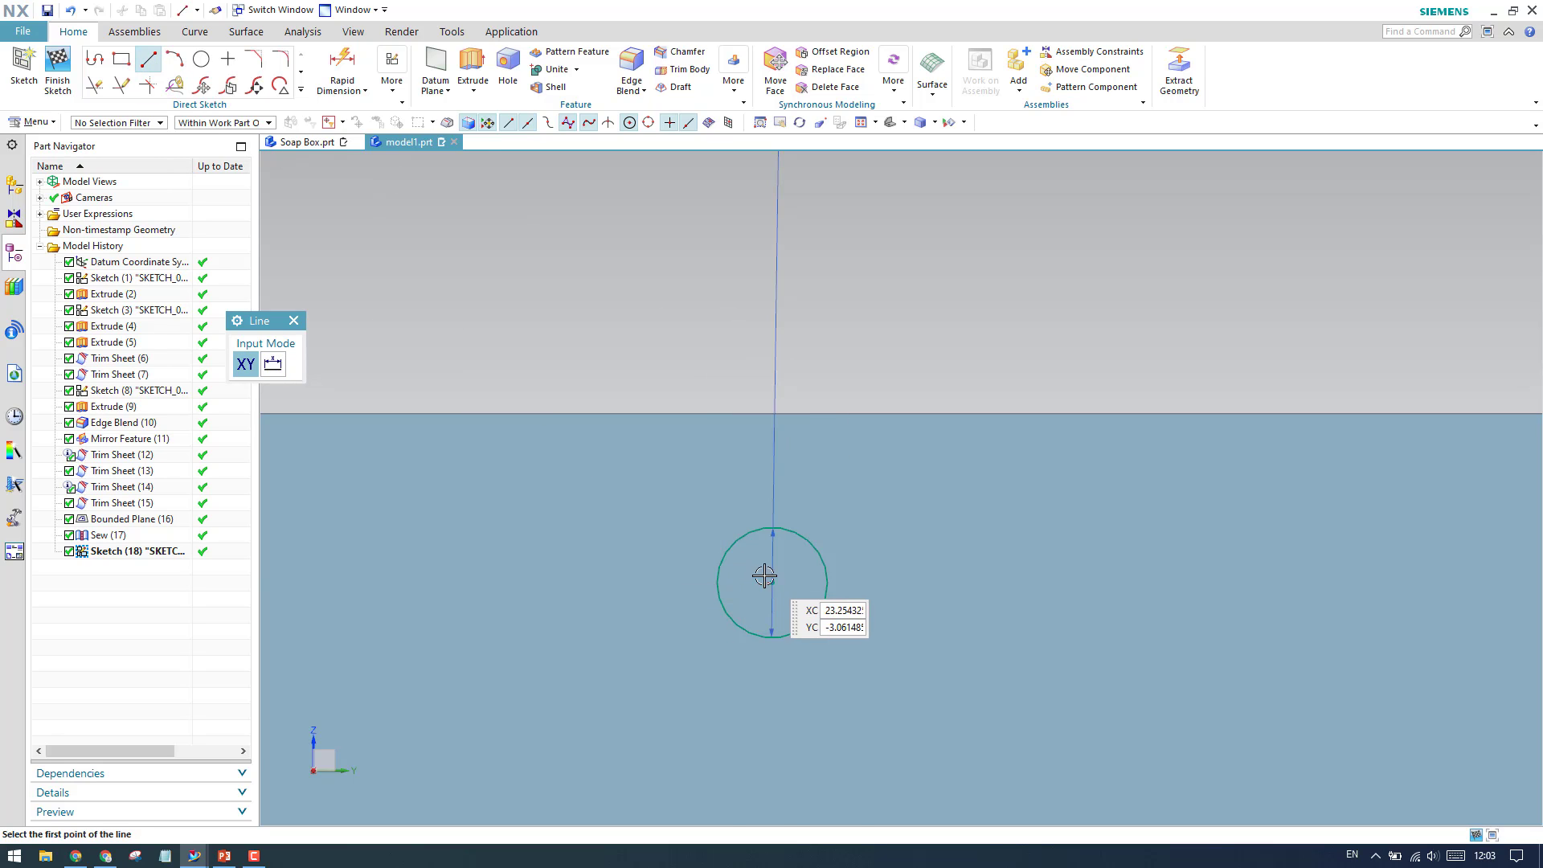
pyautogui.click(772, 584)
pyautogui.click(773, 351)
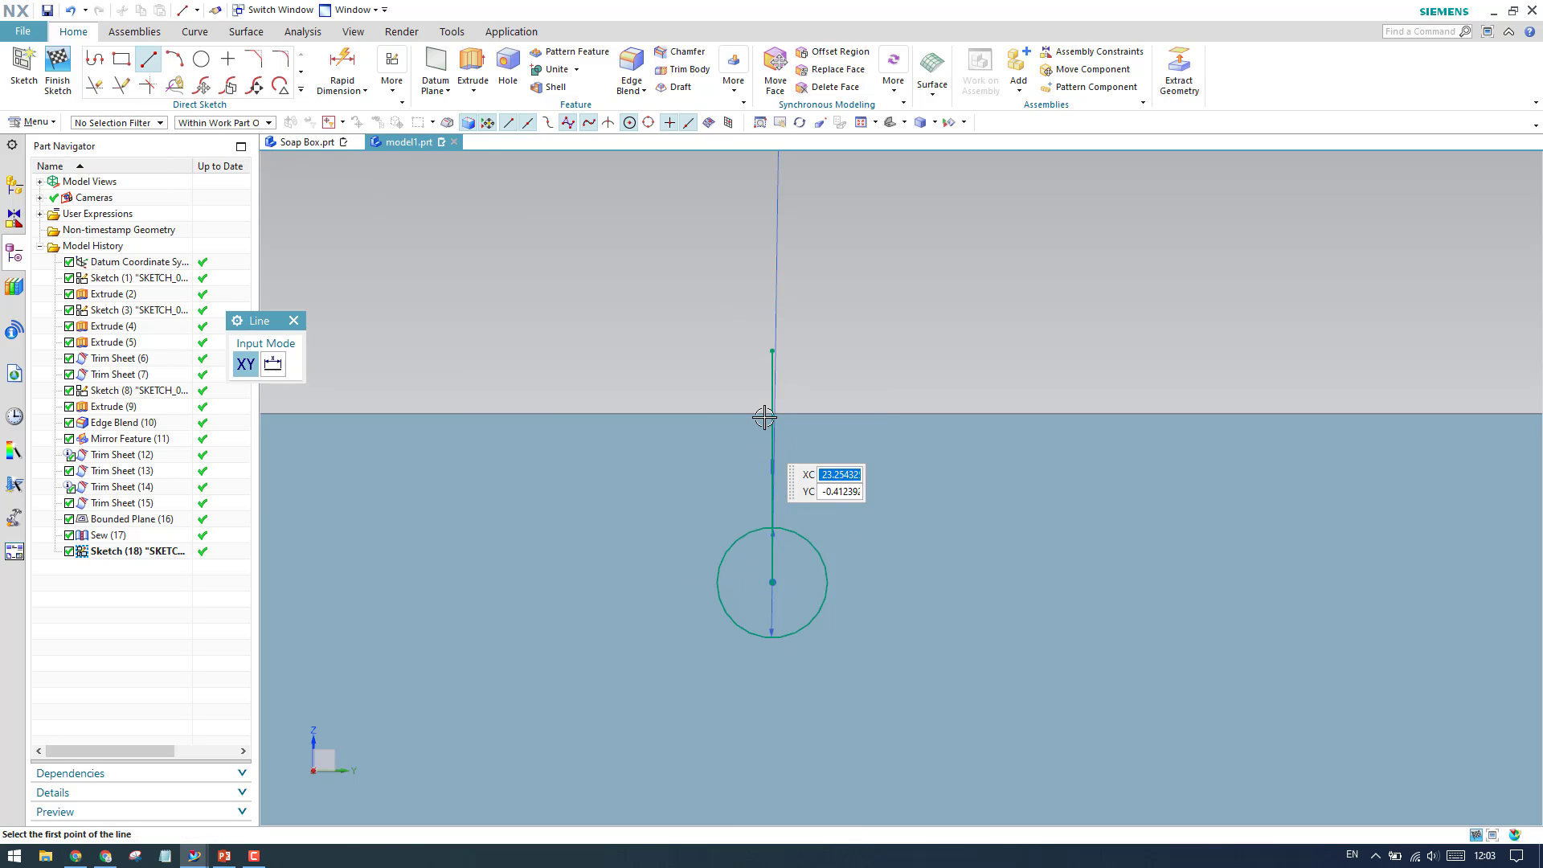
# Step: Convert the vertical line through the circle's centre to a reference line
pyautogui.rightClick(773, 378)
pyautogui.press('Escape')
pyautogui.press('Escape')
pyautogui.rightClick(773, 379)
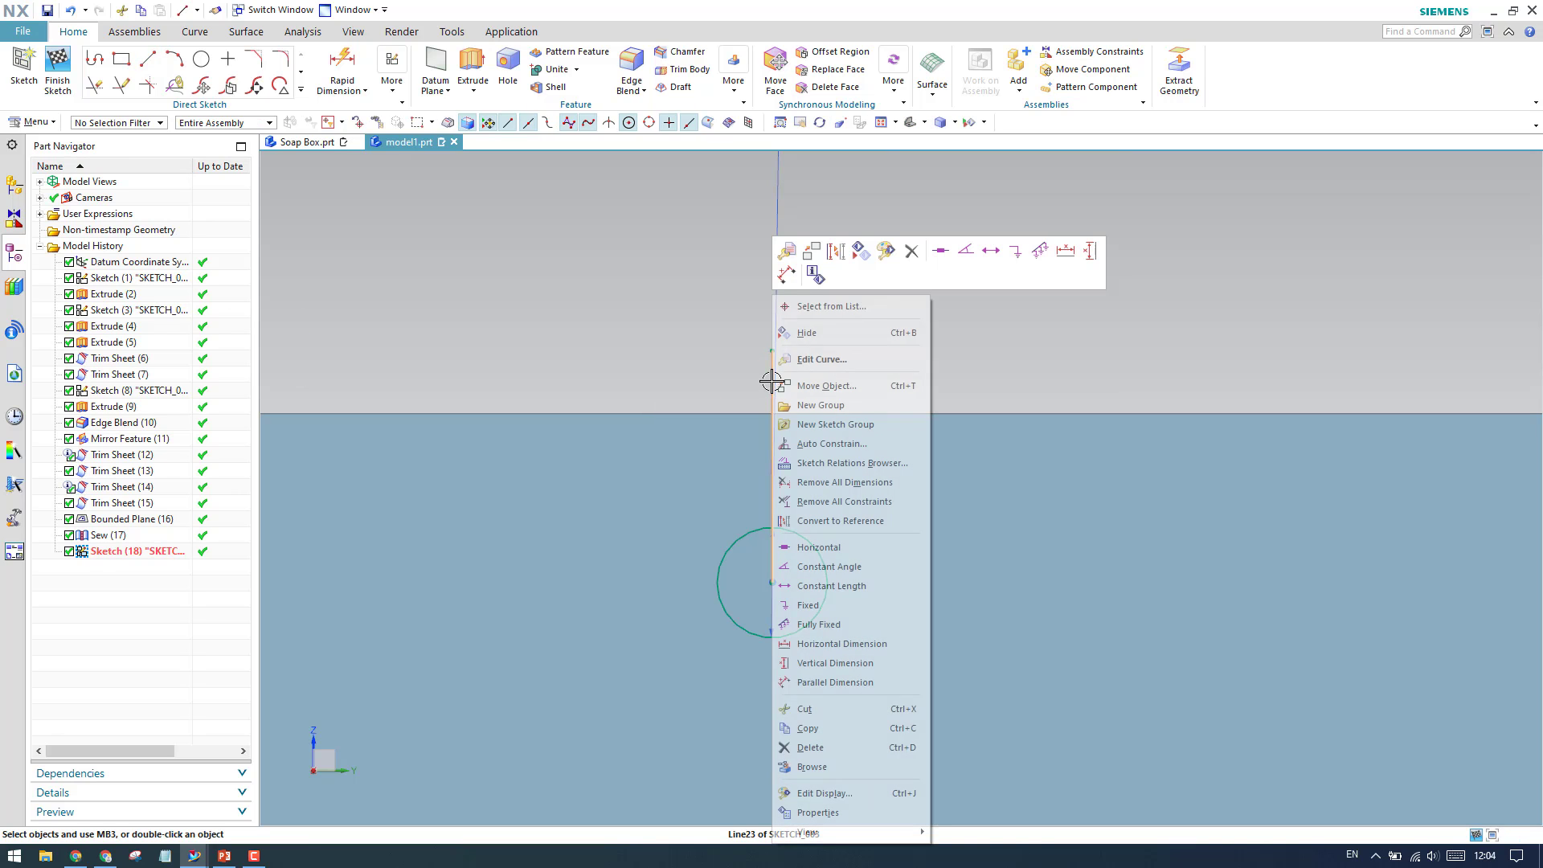
pyautogui.click(853, 256)
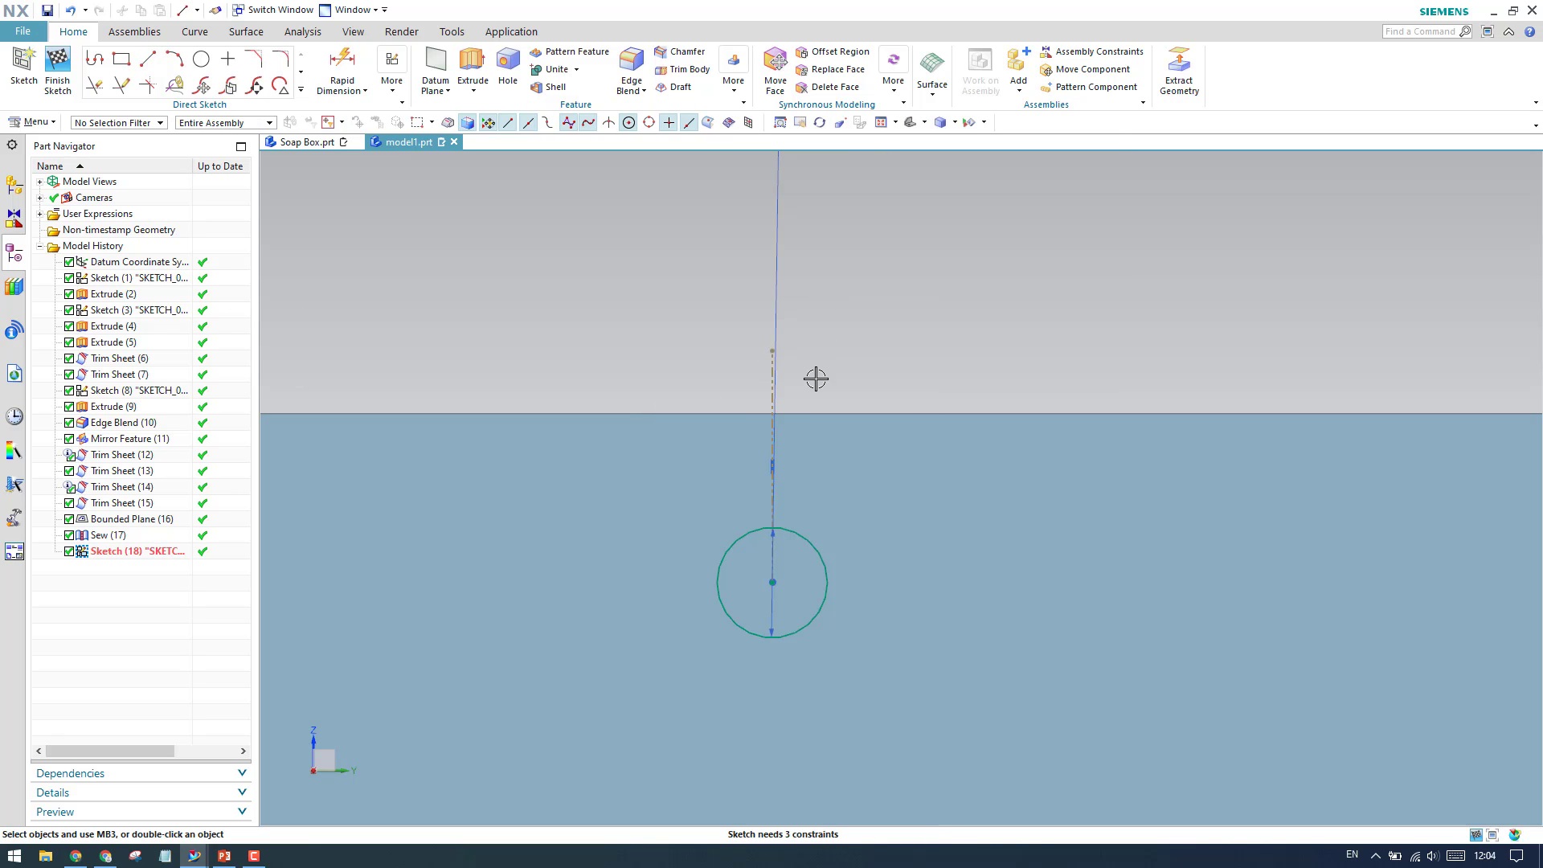
# Step: Draw two vertical lines about 2.9 long above the circle, one on each side of the vertical reference line
pyautogui.press('l')
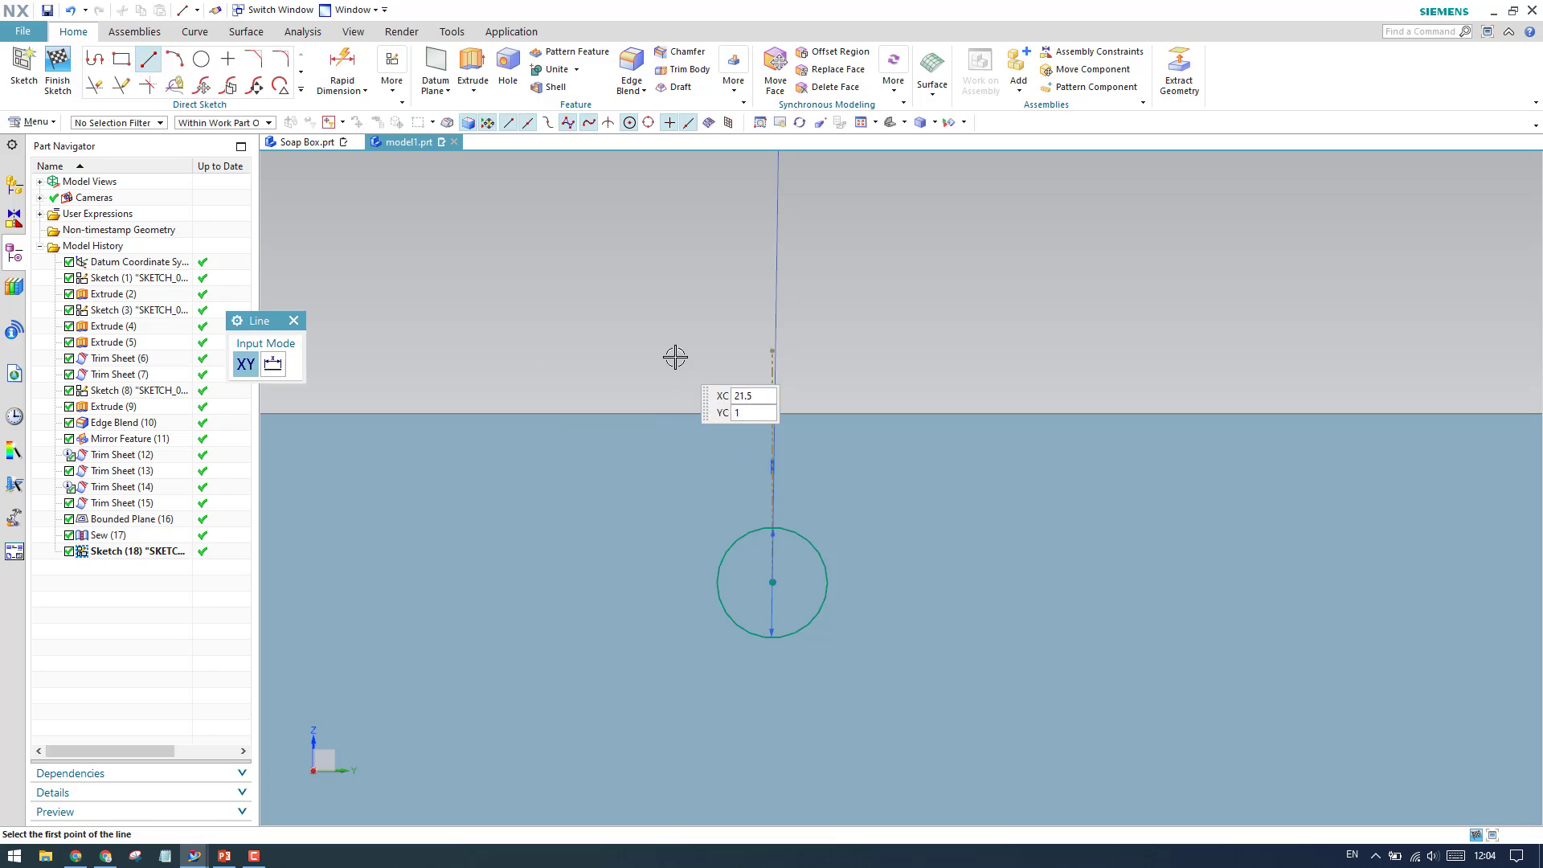
pyautogui.click(730, 349)
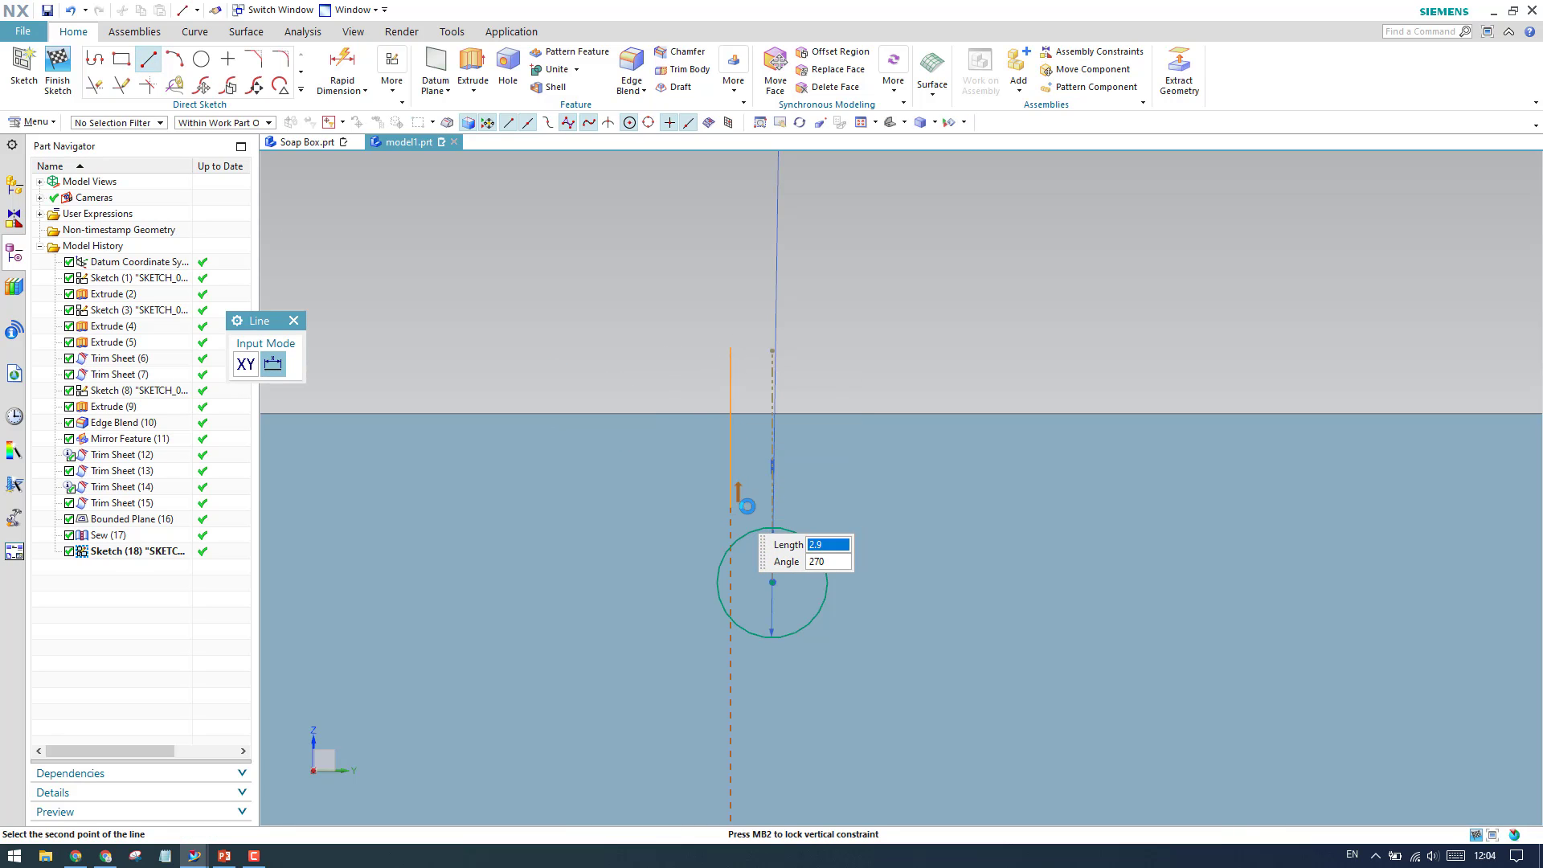
pyautogui.click(747, 506)
pyautogui.click(812, 348)
pyautogui.click(817, 500)
pyautogui.press('Escape')
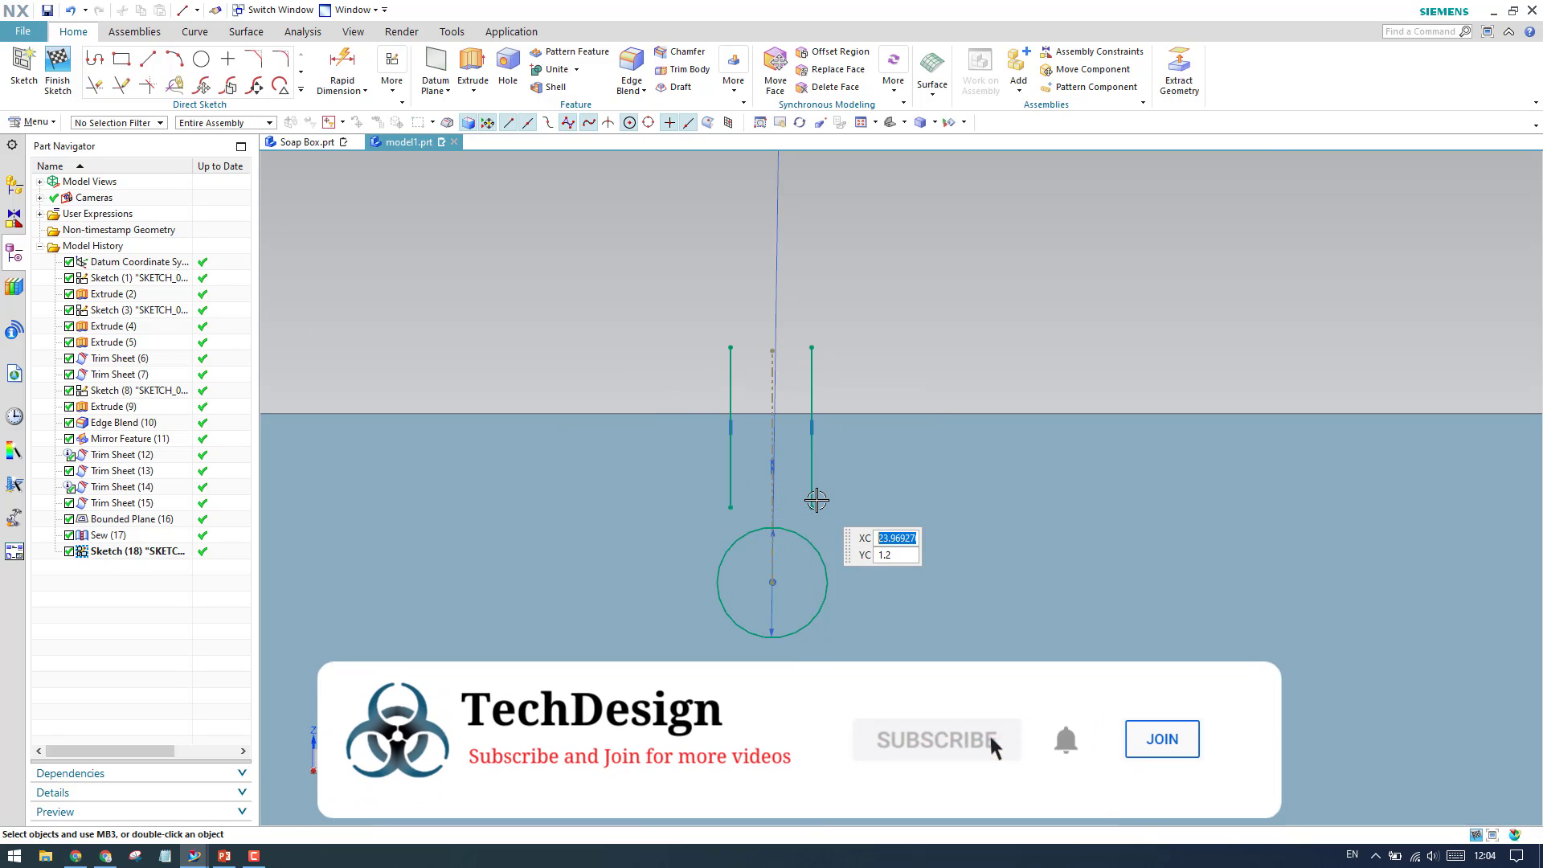
# Step: Extend both vertical lines down to the circle and trim away the circle's arc between them
pyautogui.press('e')
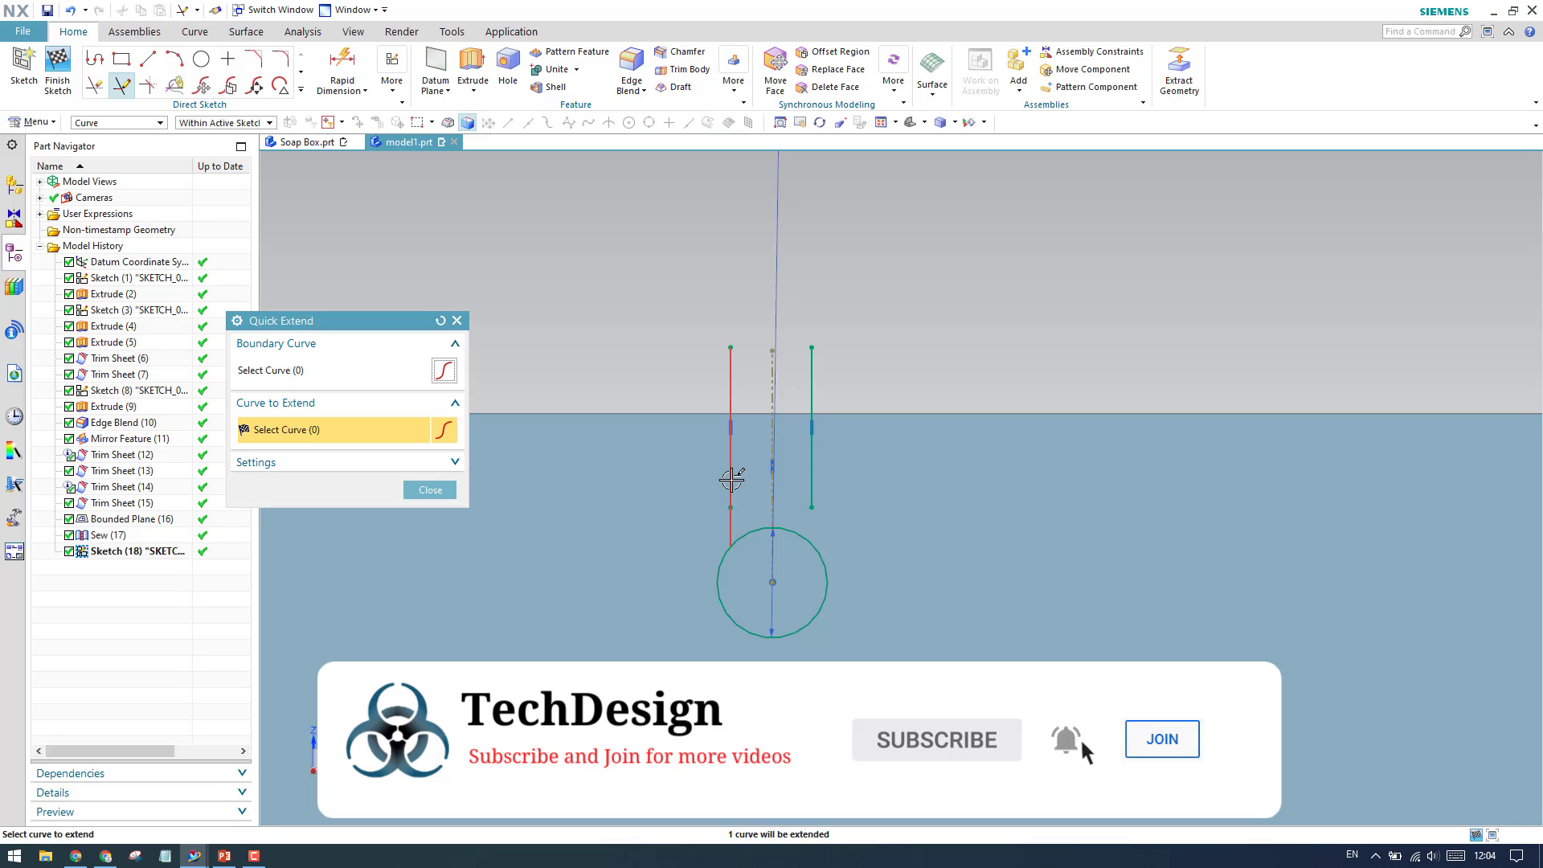
pyautogui.click(811, 494)
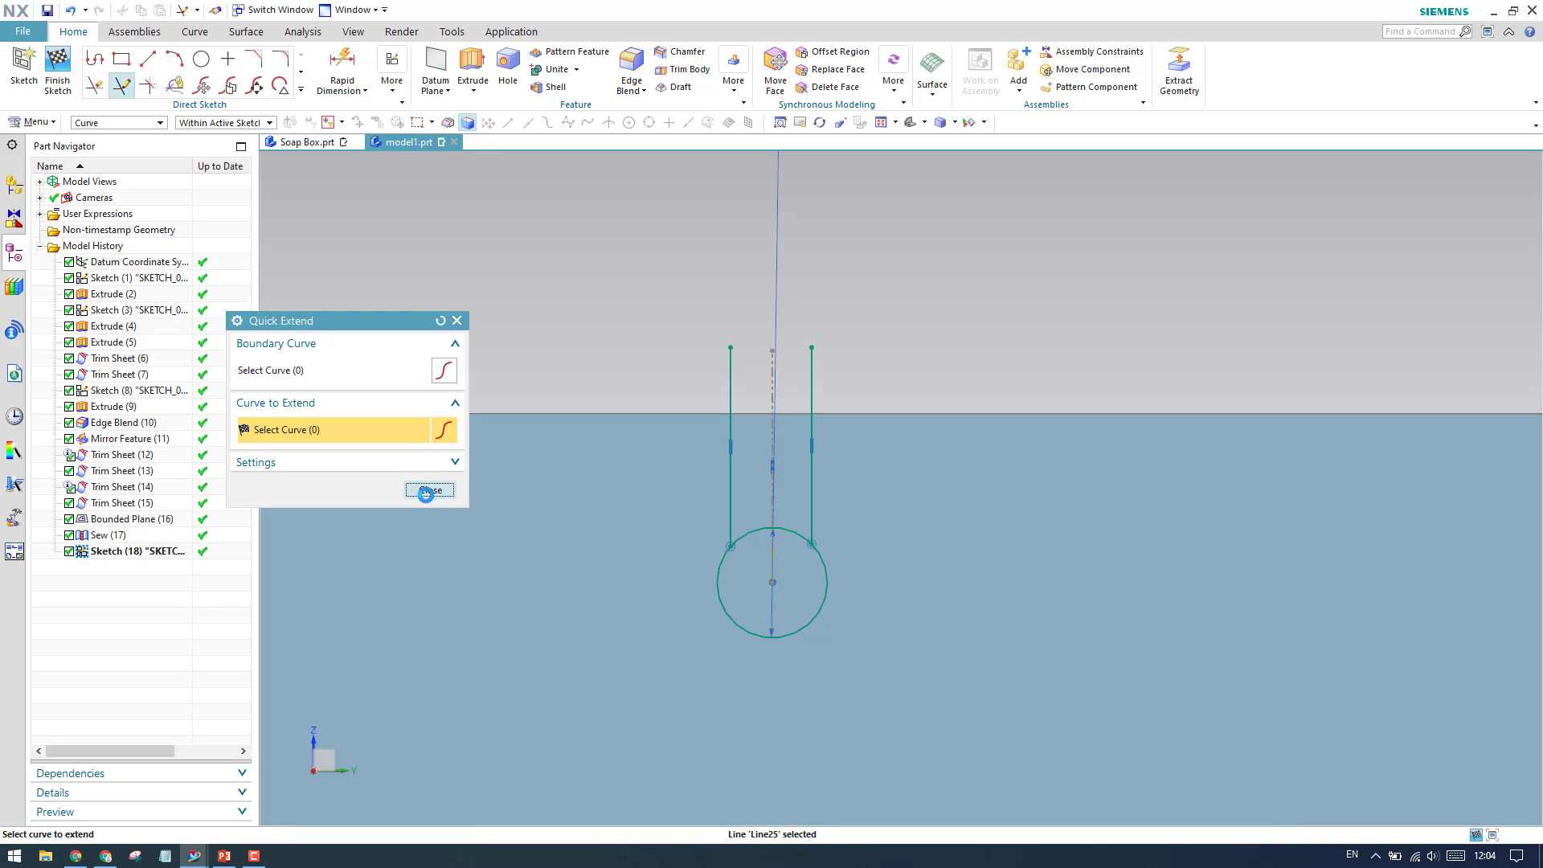
pyautogui.click(430, 489)
pyautogui.press('t')
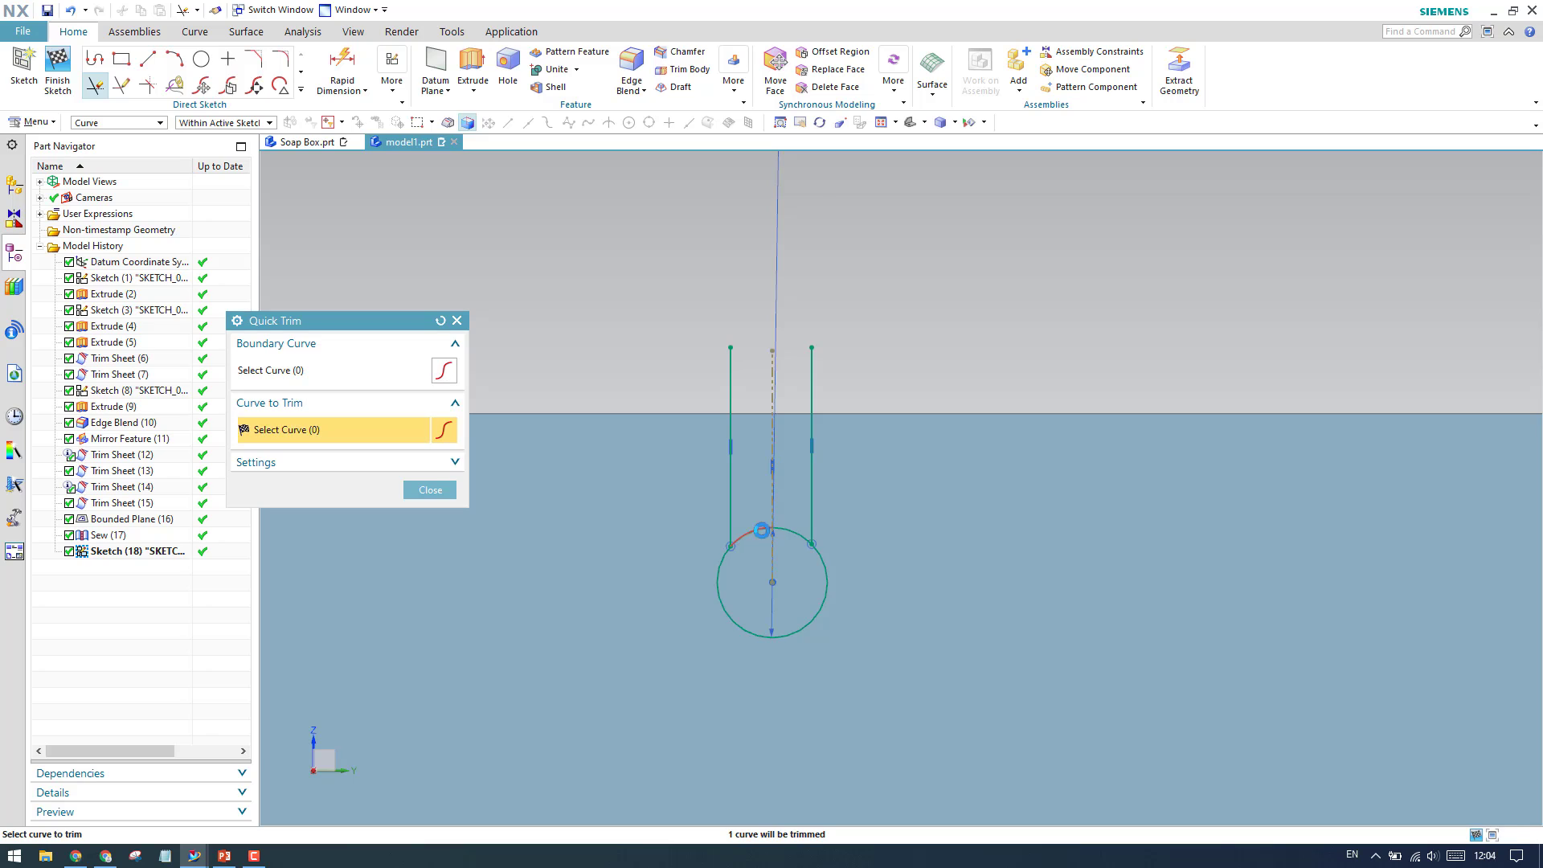
pyautogui.click(430, 490)
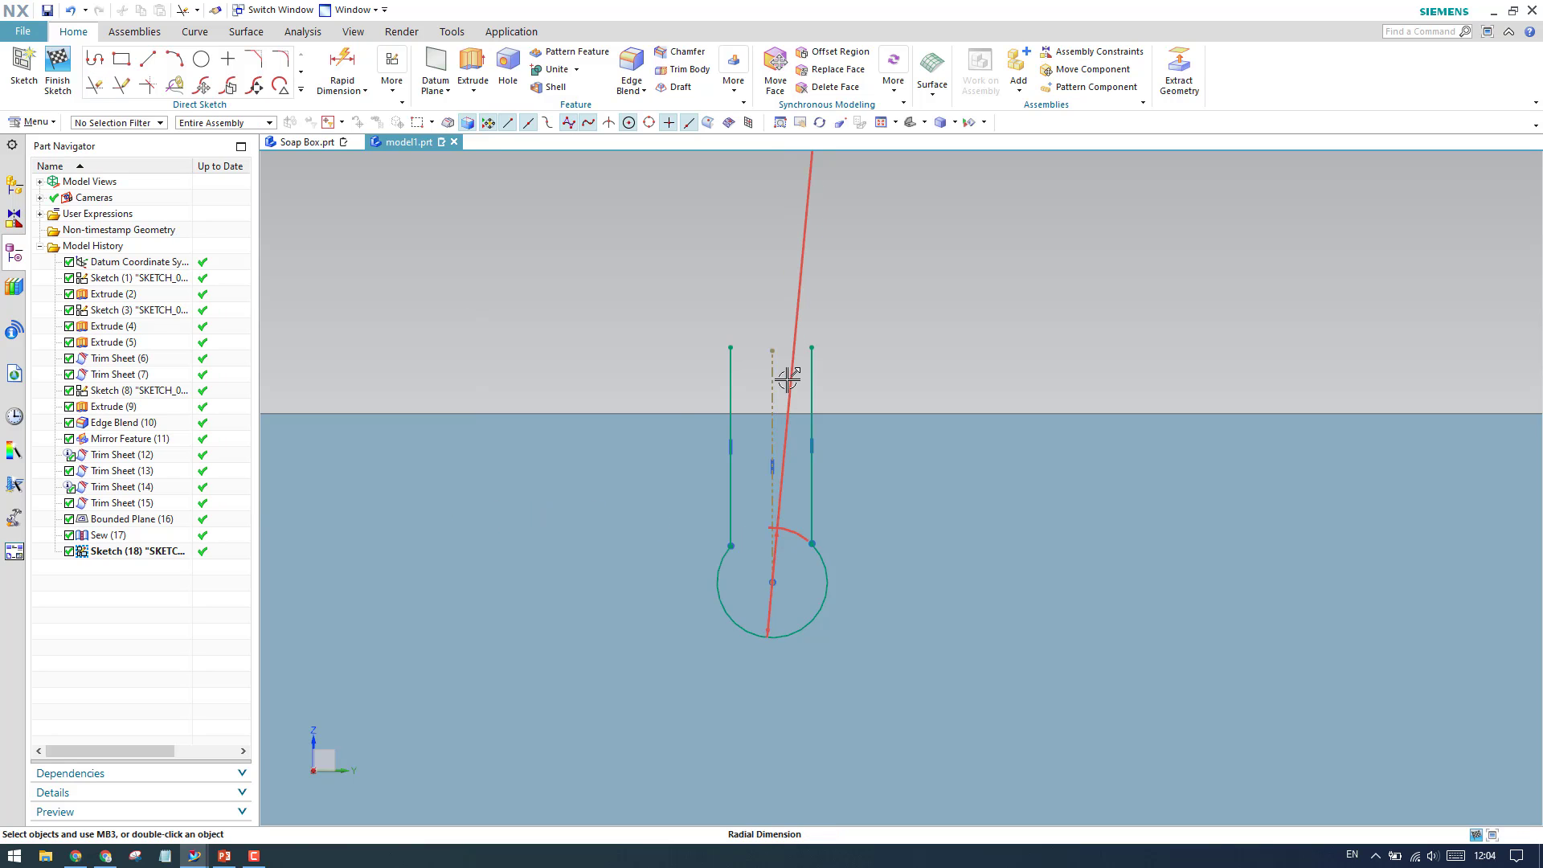
# Step: Close the slot with a horizontal line joining the upper ends of the two vertical lines
pyautogui.click(148, 59)
pyautogui.click(730, 347)
pyautogui.click(812, 347)
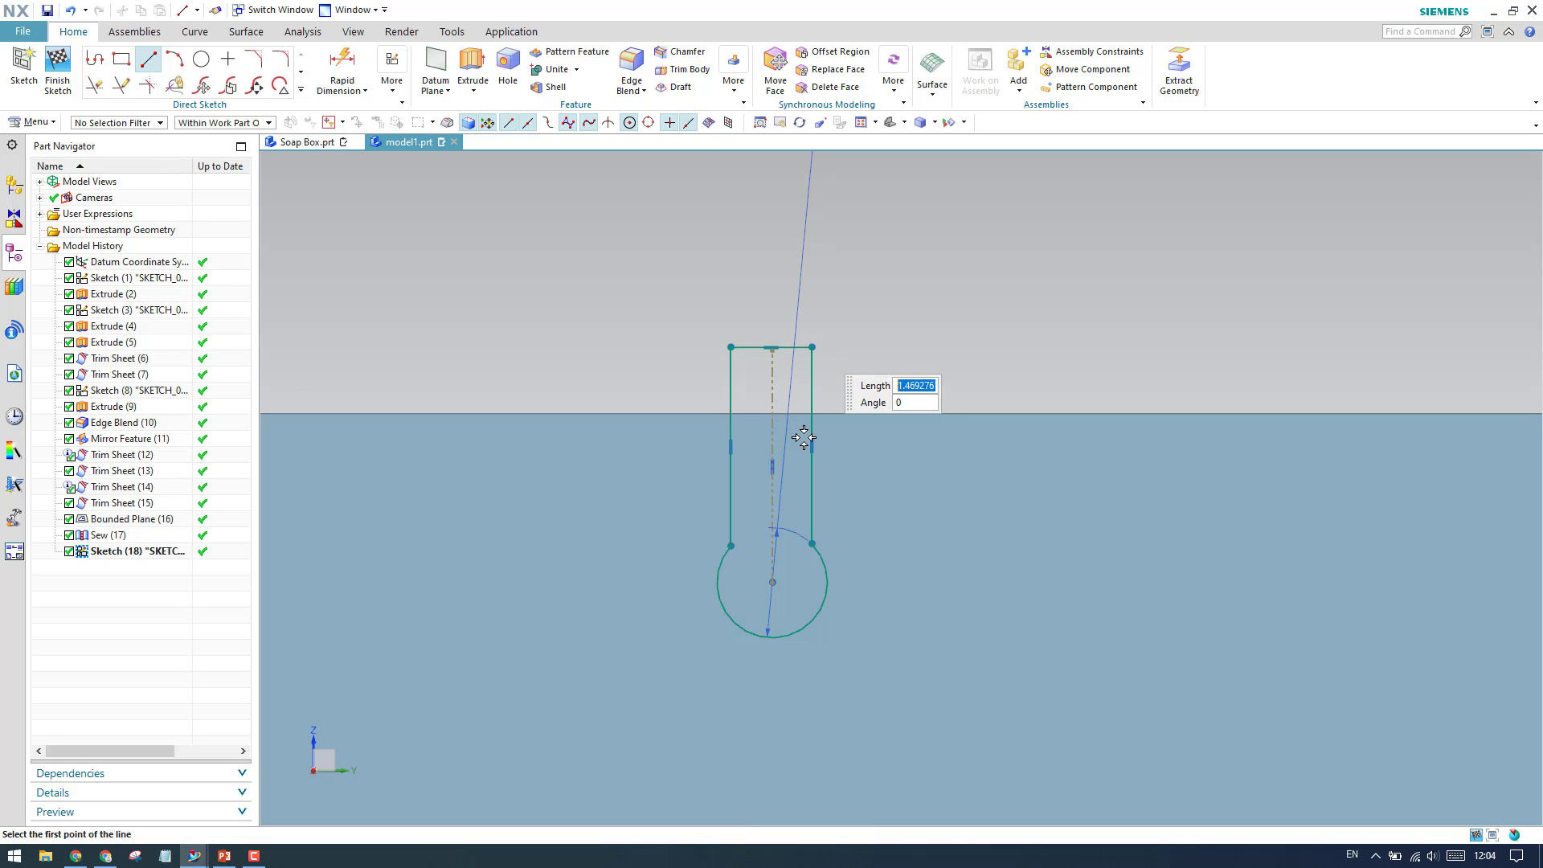
pyautogui.press('Escape')
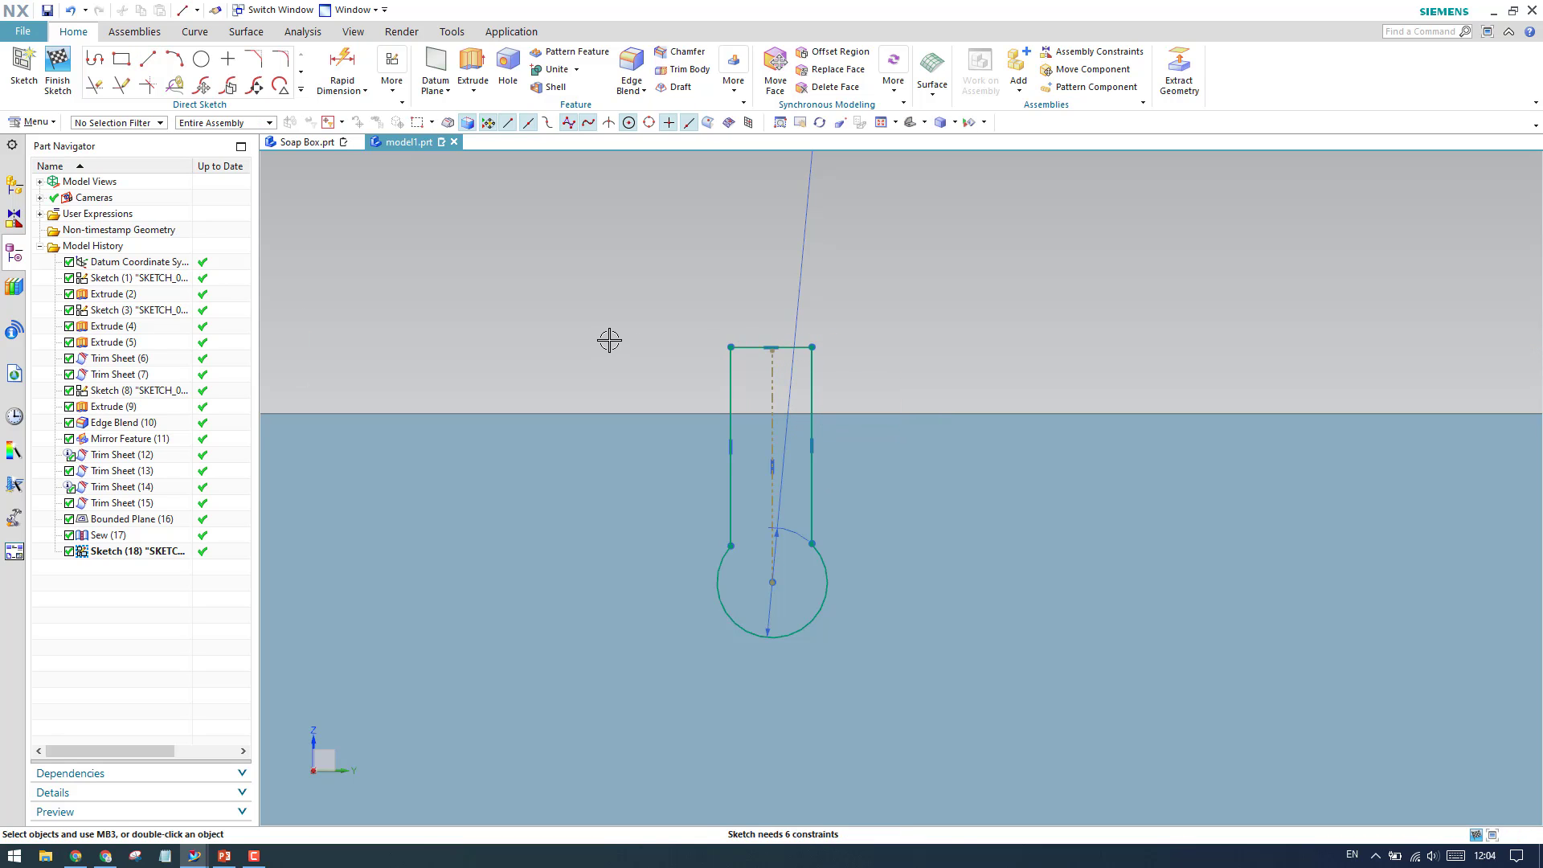
# Step: Move the slot's top line down below the back wall's upper edge and shift its left side slightly inward
pyautogui.click(786, 347)
pyautogui.moveTo(786, 348); pyautogui.dragTo(795, 491)
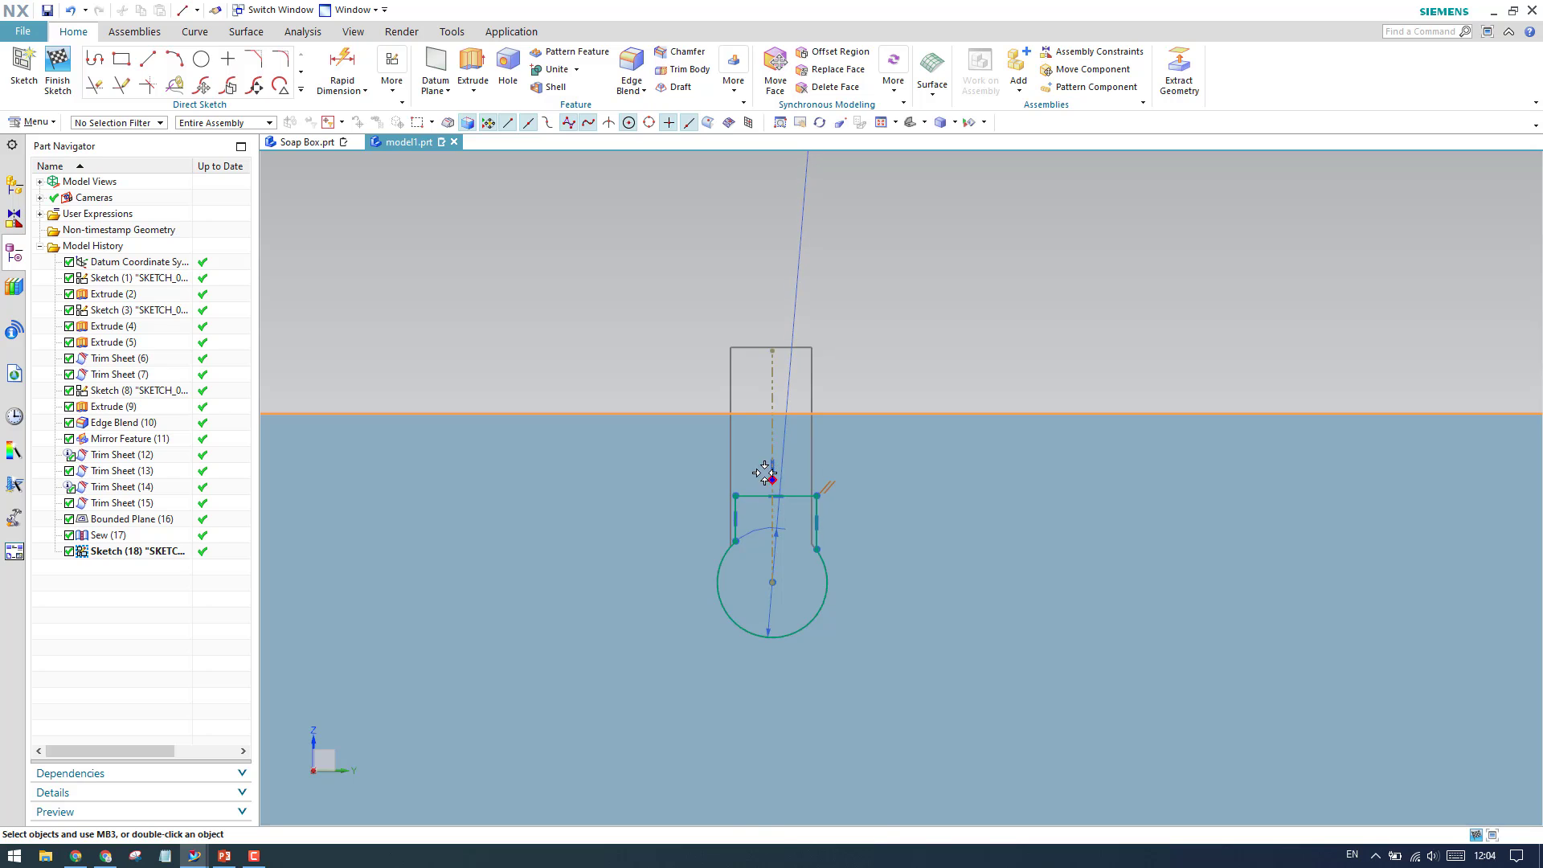
pyautogui.scroll(2, 707, 479)
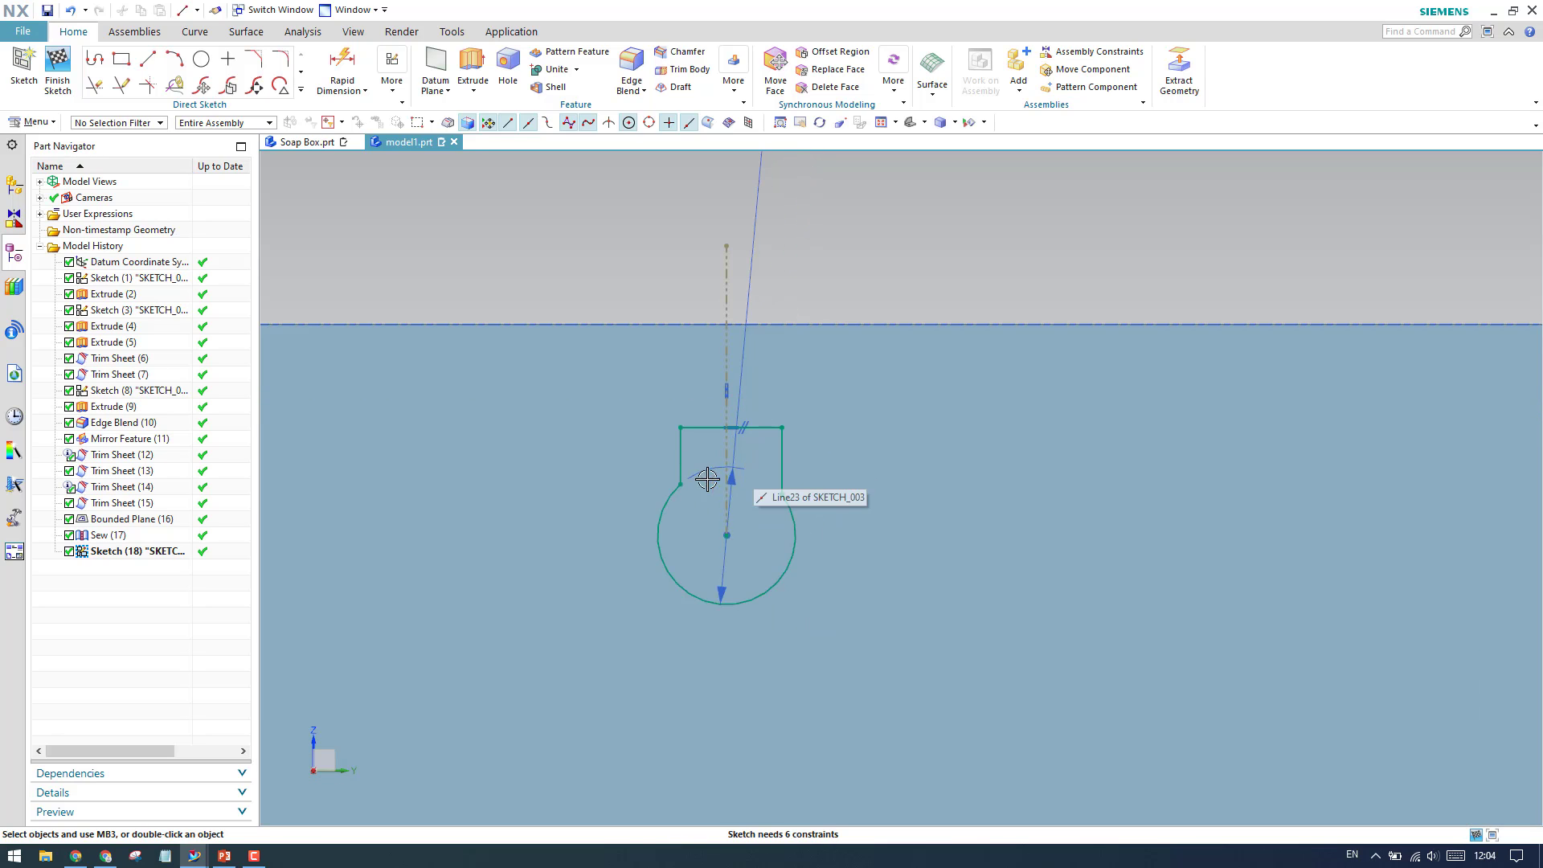
pyautogui.moveTo(686, 515); pyautogui.dragTo(688, 513)
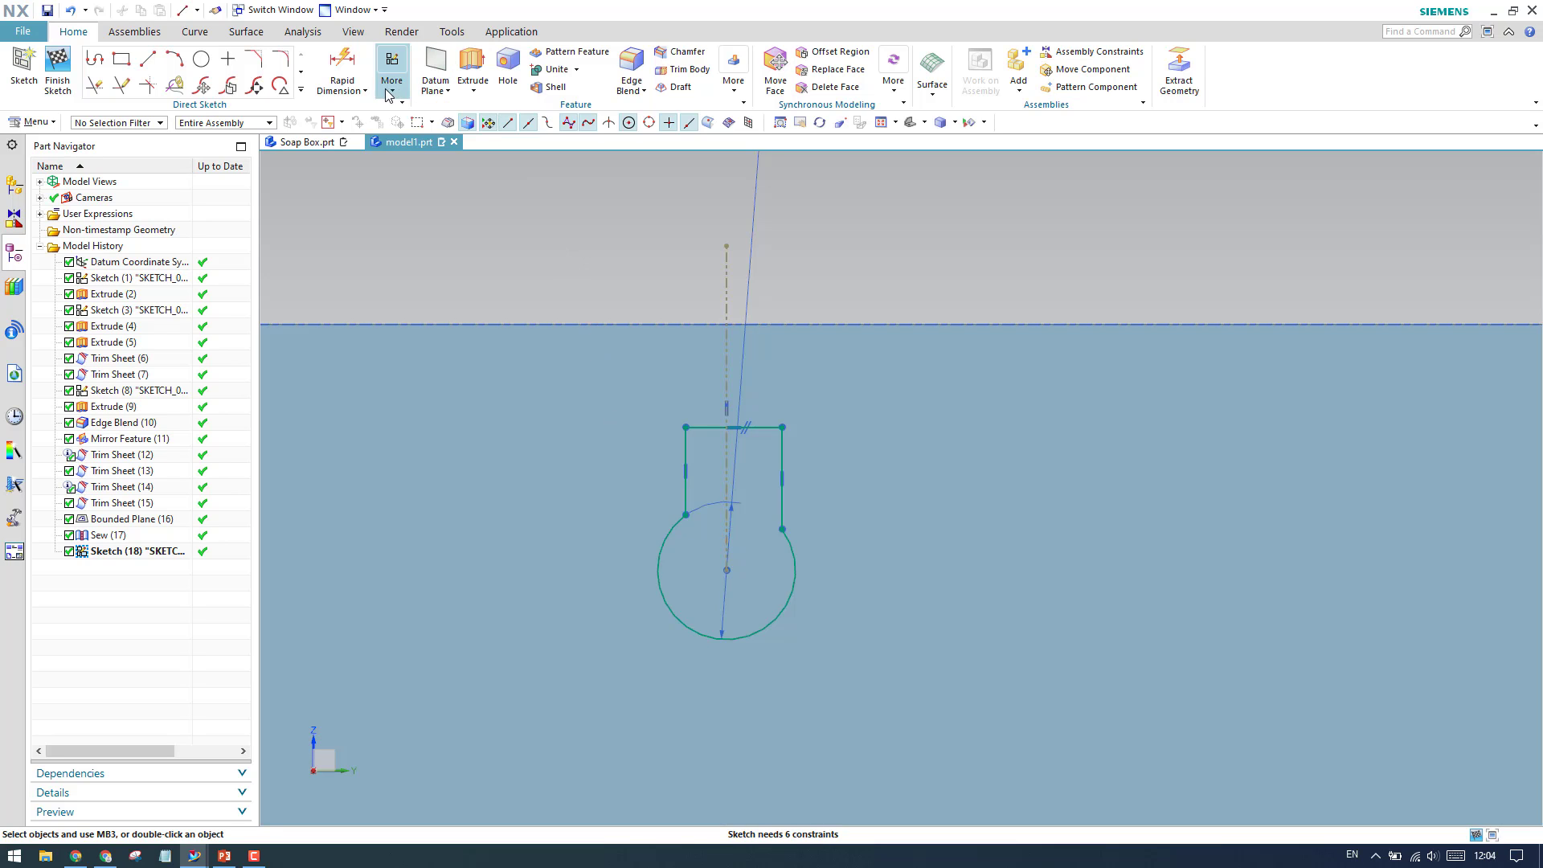
# Step: Make the slot's two vertical sides symmetric about the reference line through the circle's centre
pyautogui.click(391, 84)
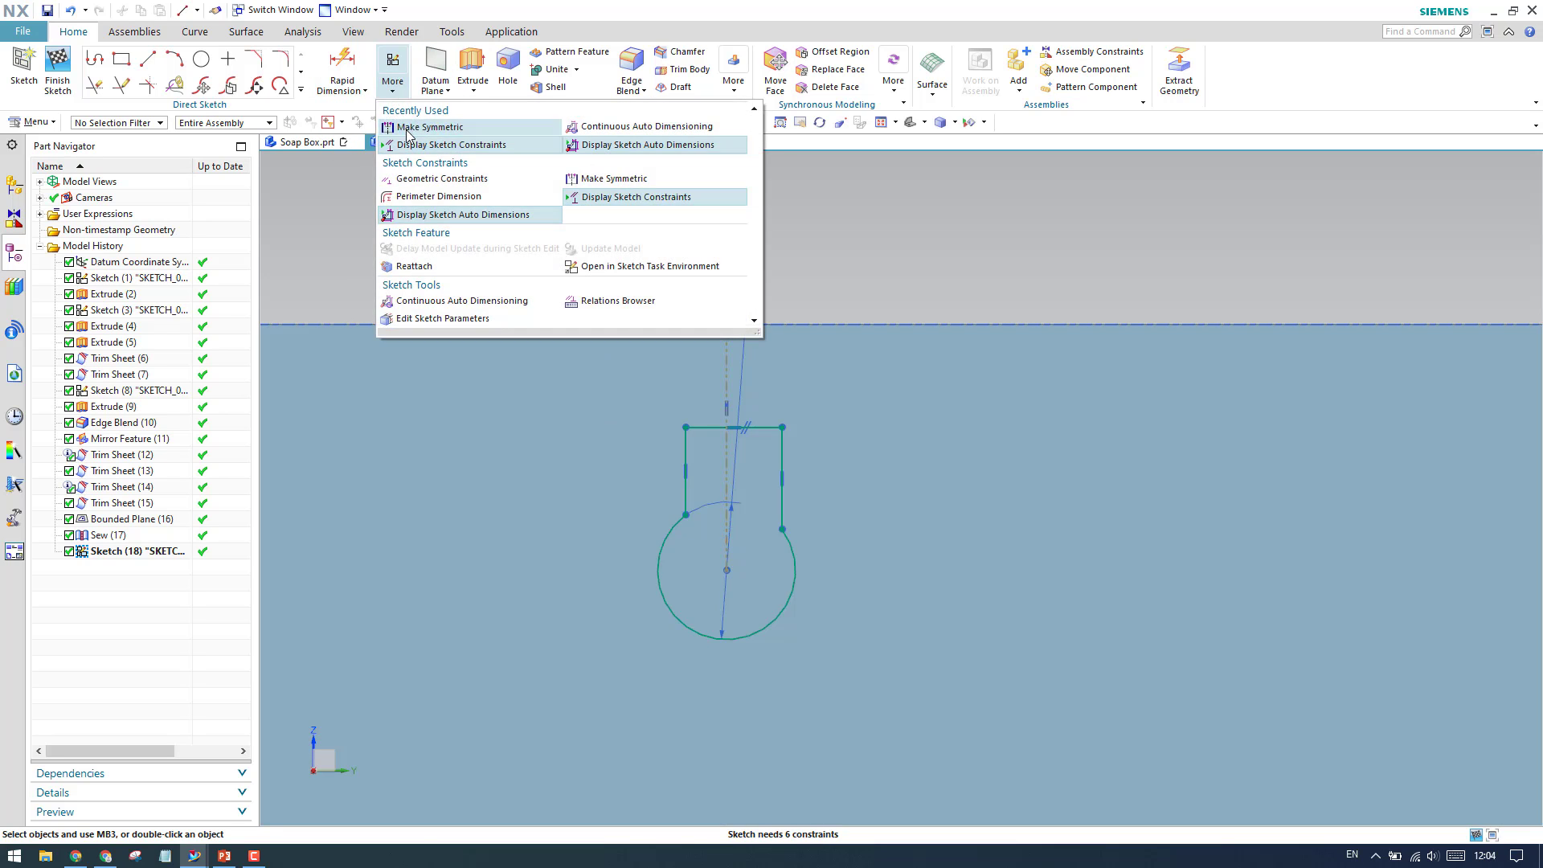
pyautogui.click(438, 128)
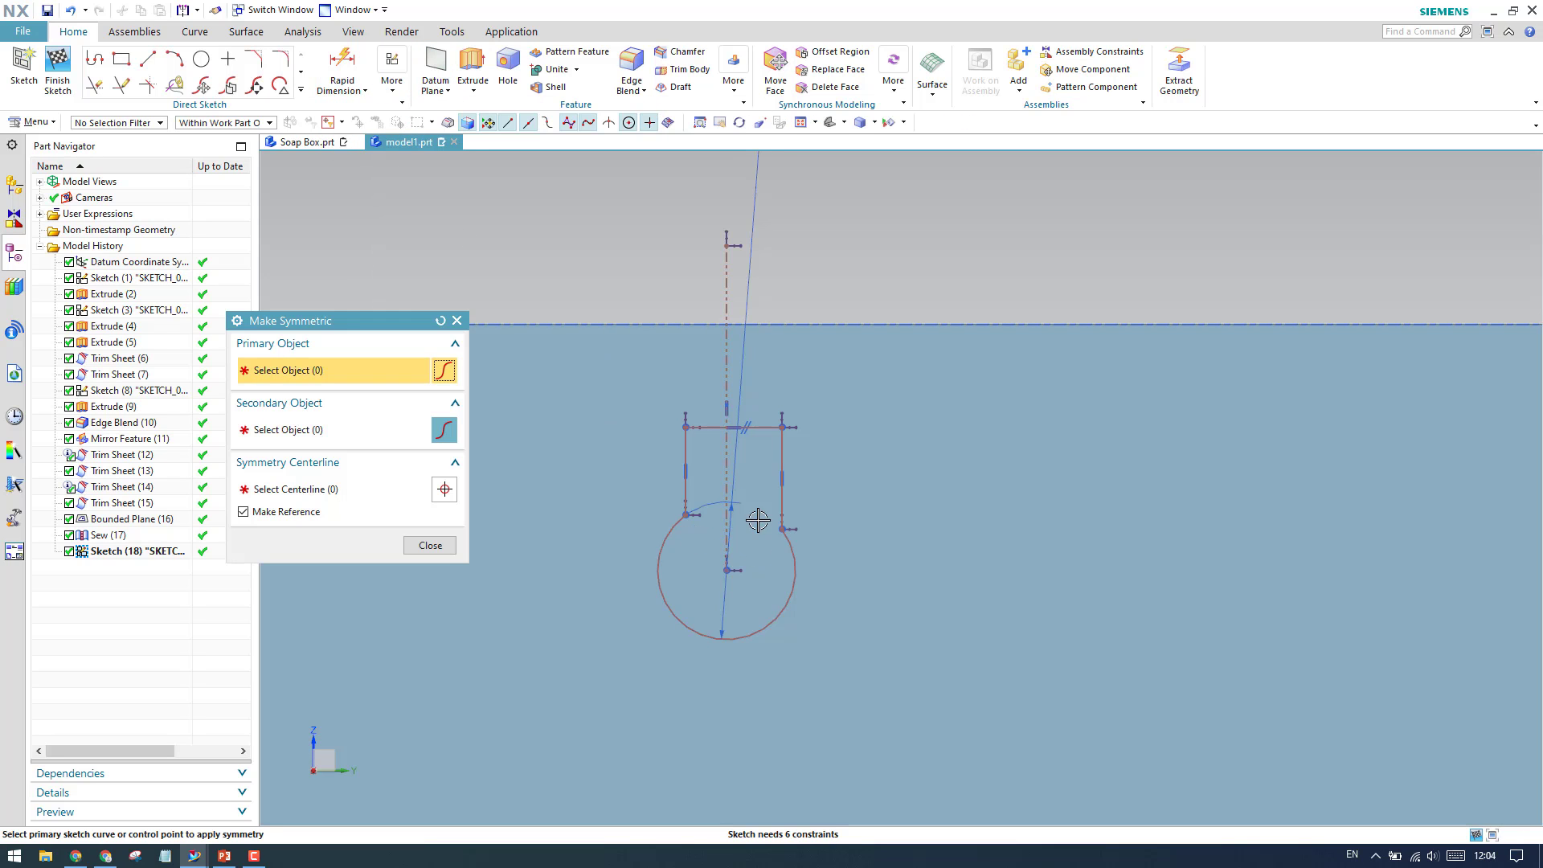
pyautogui.click(784, 438)
pyautogui.click(722, 367)
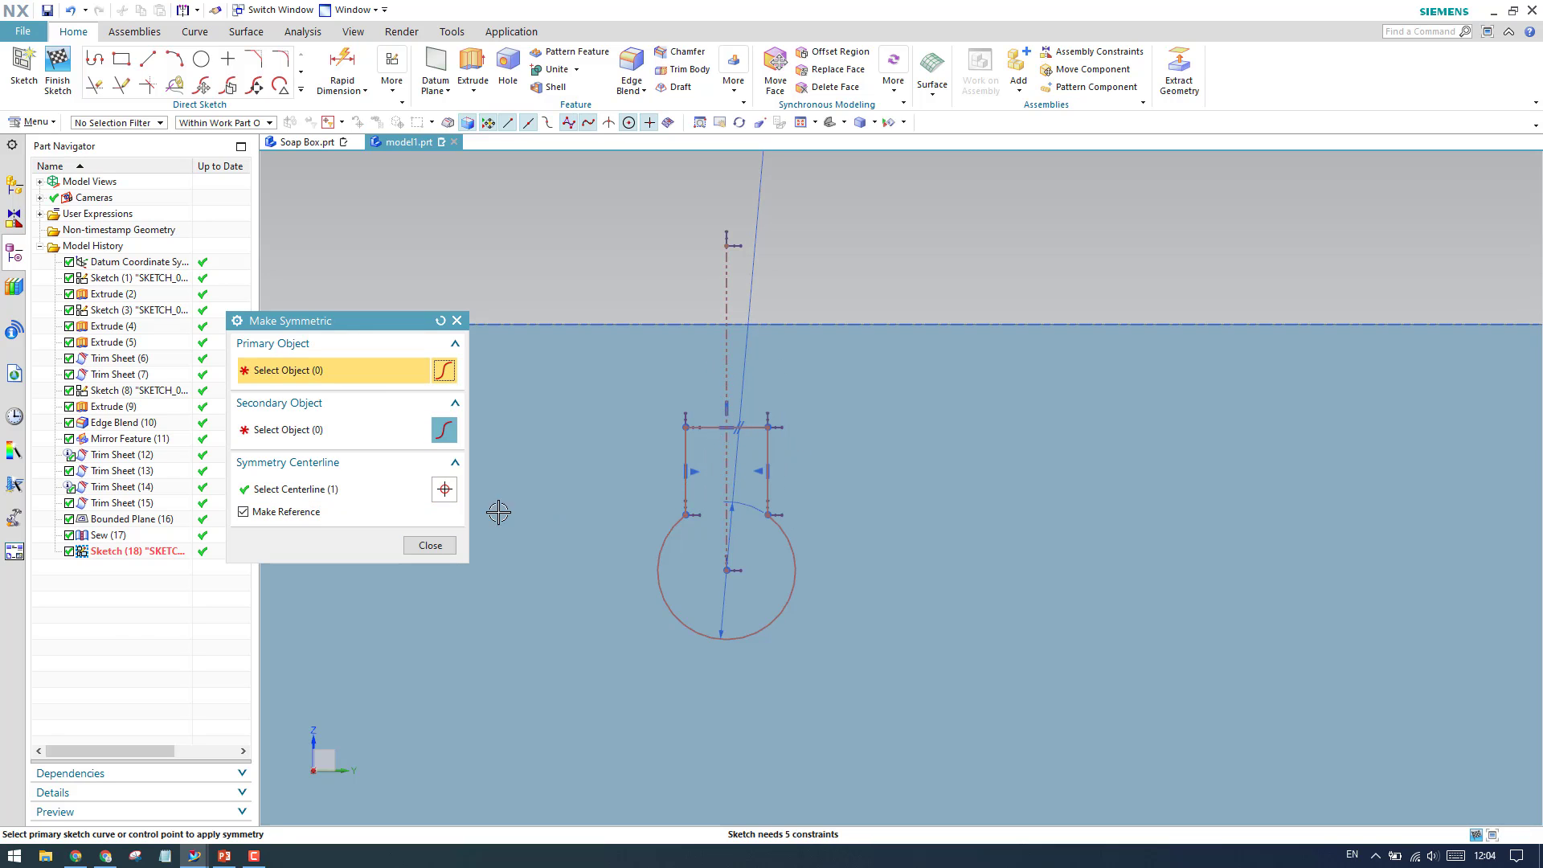
pyautogui.click(430, 546)
# Step: Dimension the slot's reference line horizontally at 20 from the back wall's vertical centre line
pyautogui.scroll(-3, 658, 424)
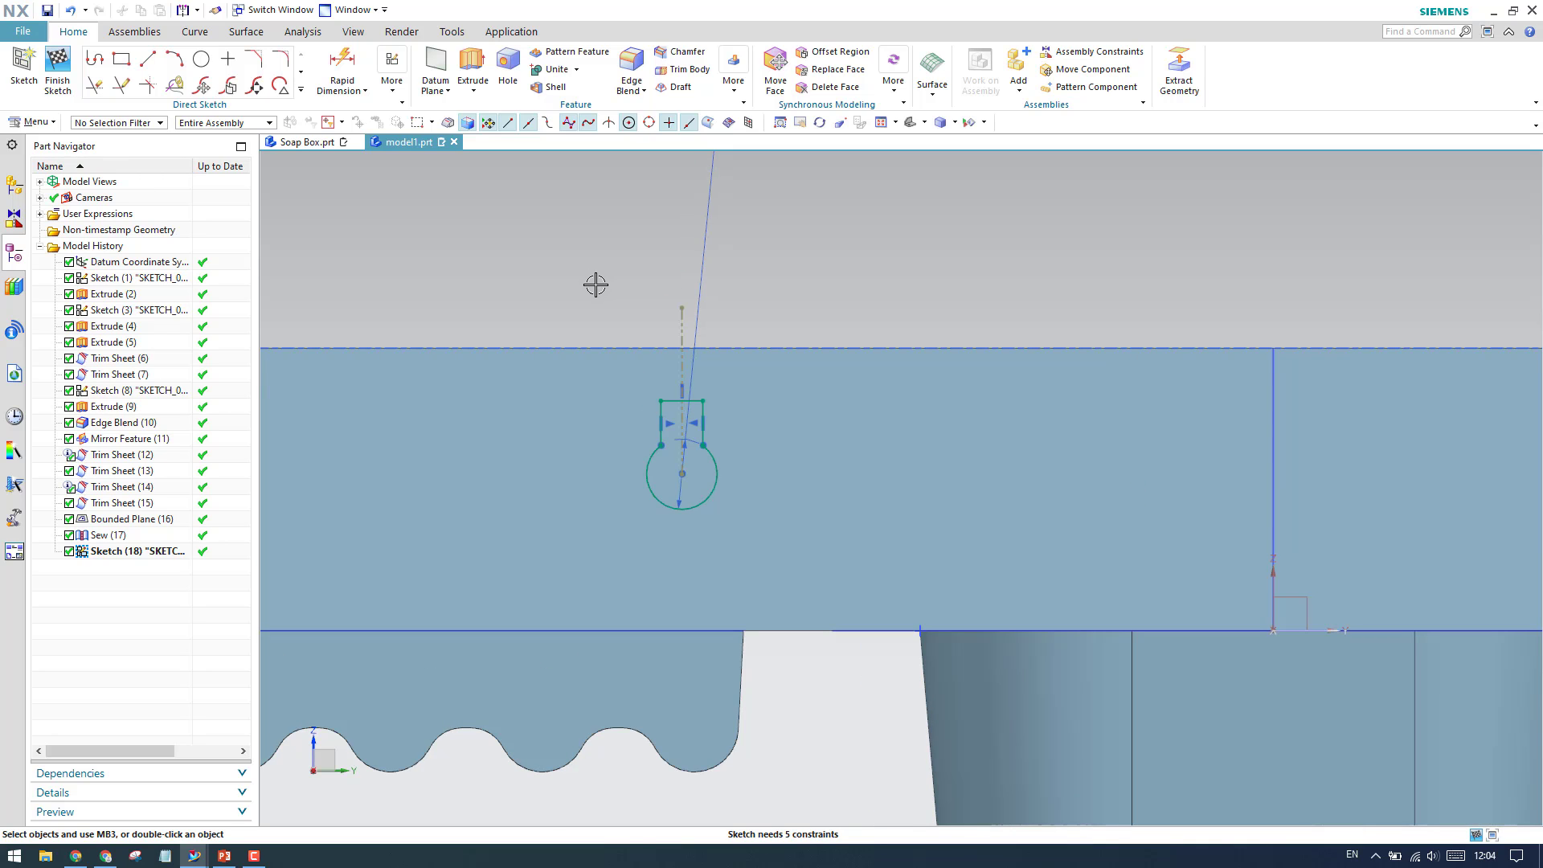
pyautogui.click(334, 92)
pyautogui.click(341, 112)
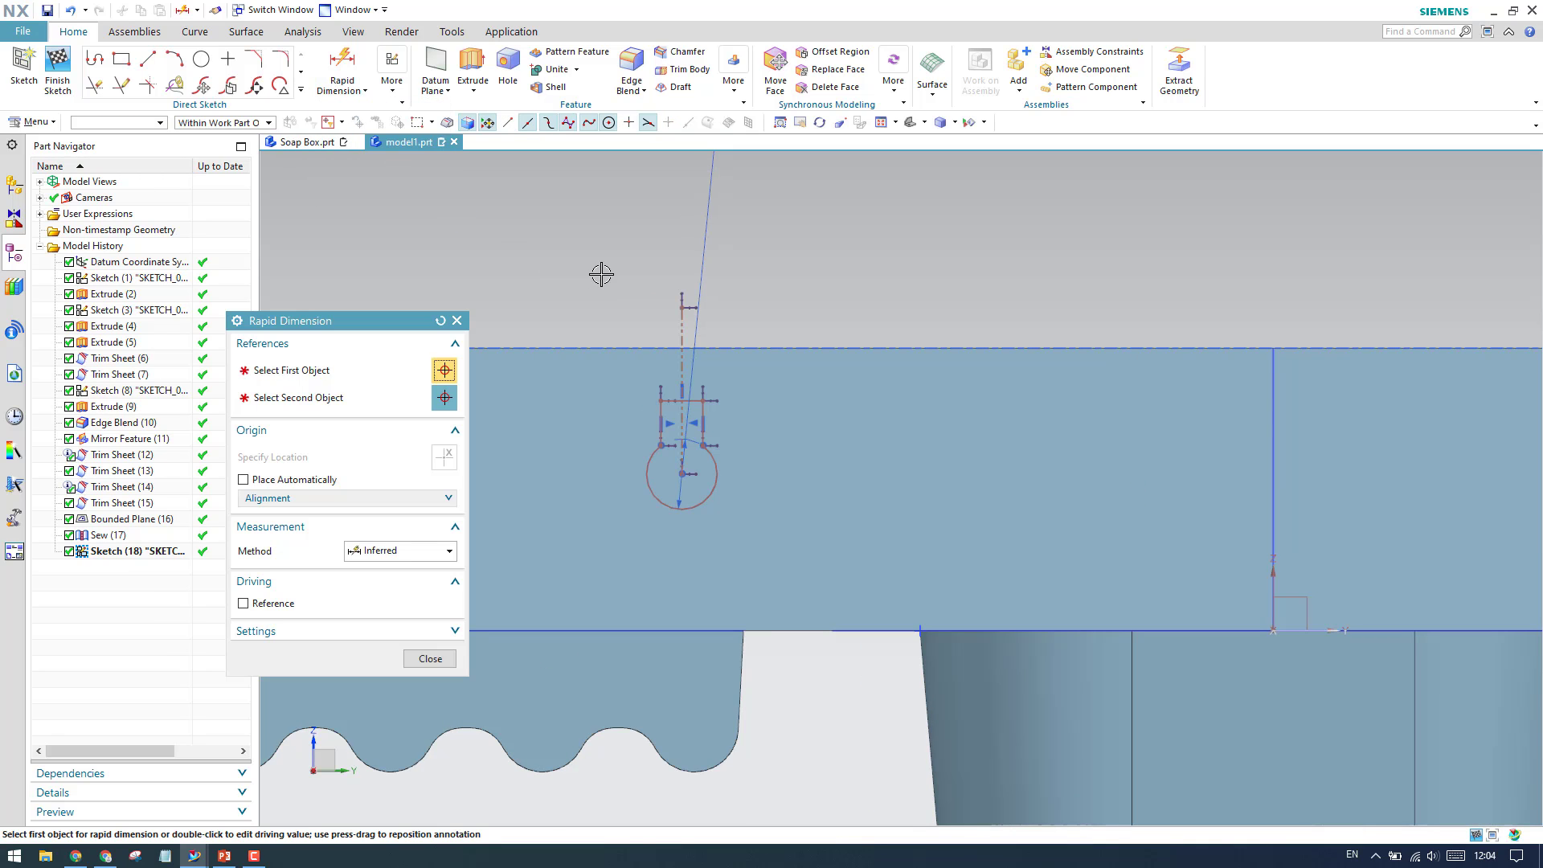
pyautogui.click(681, 307)
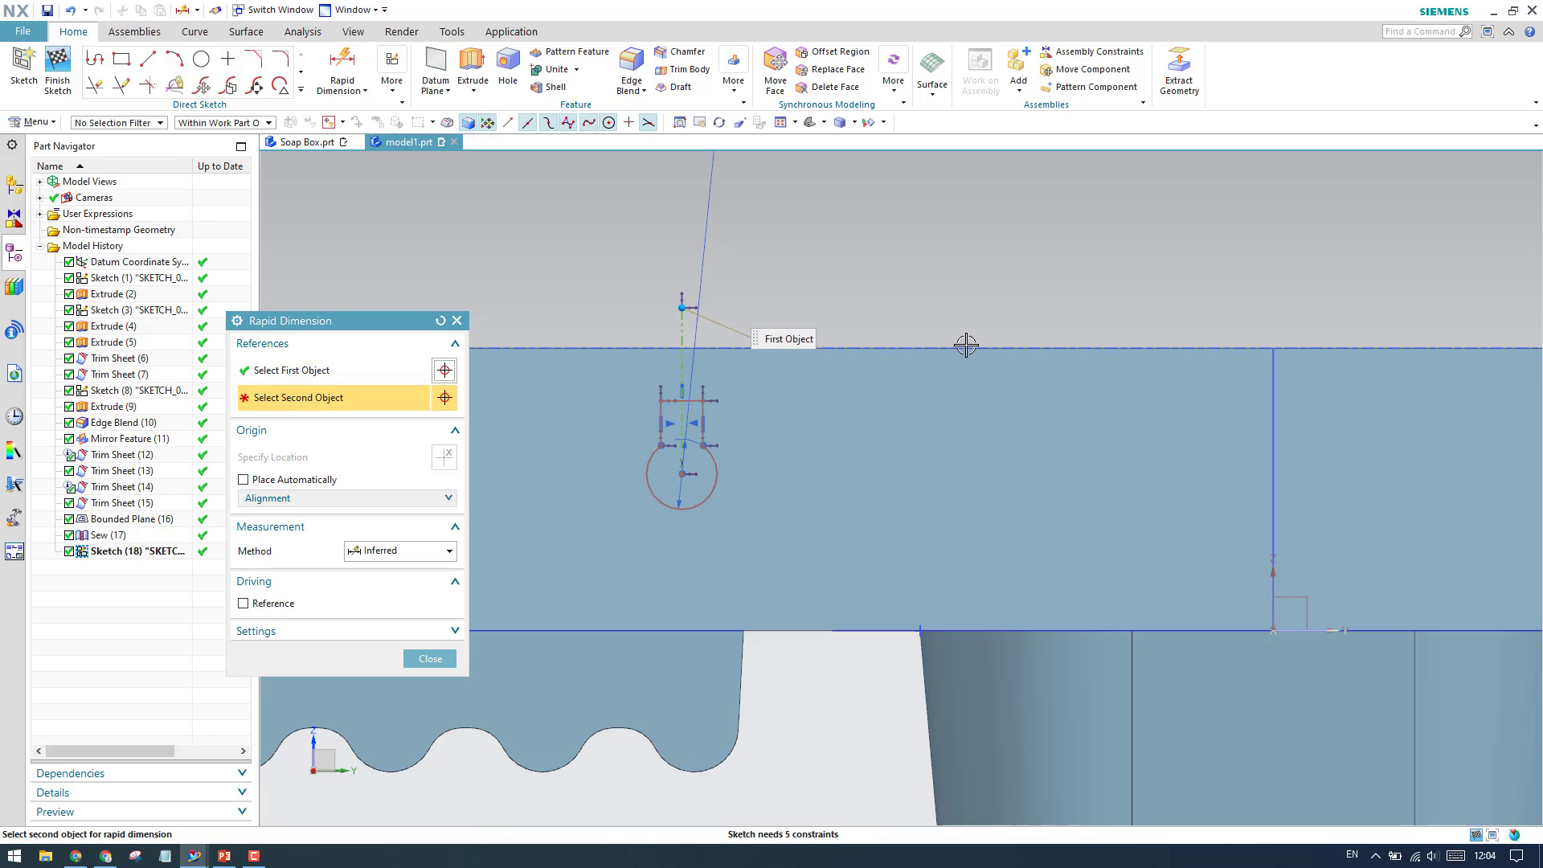
pyautogui.click(1275, 572)
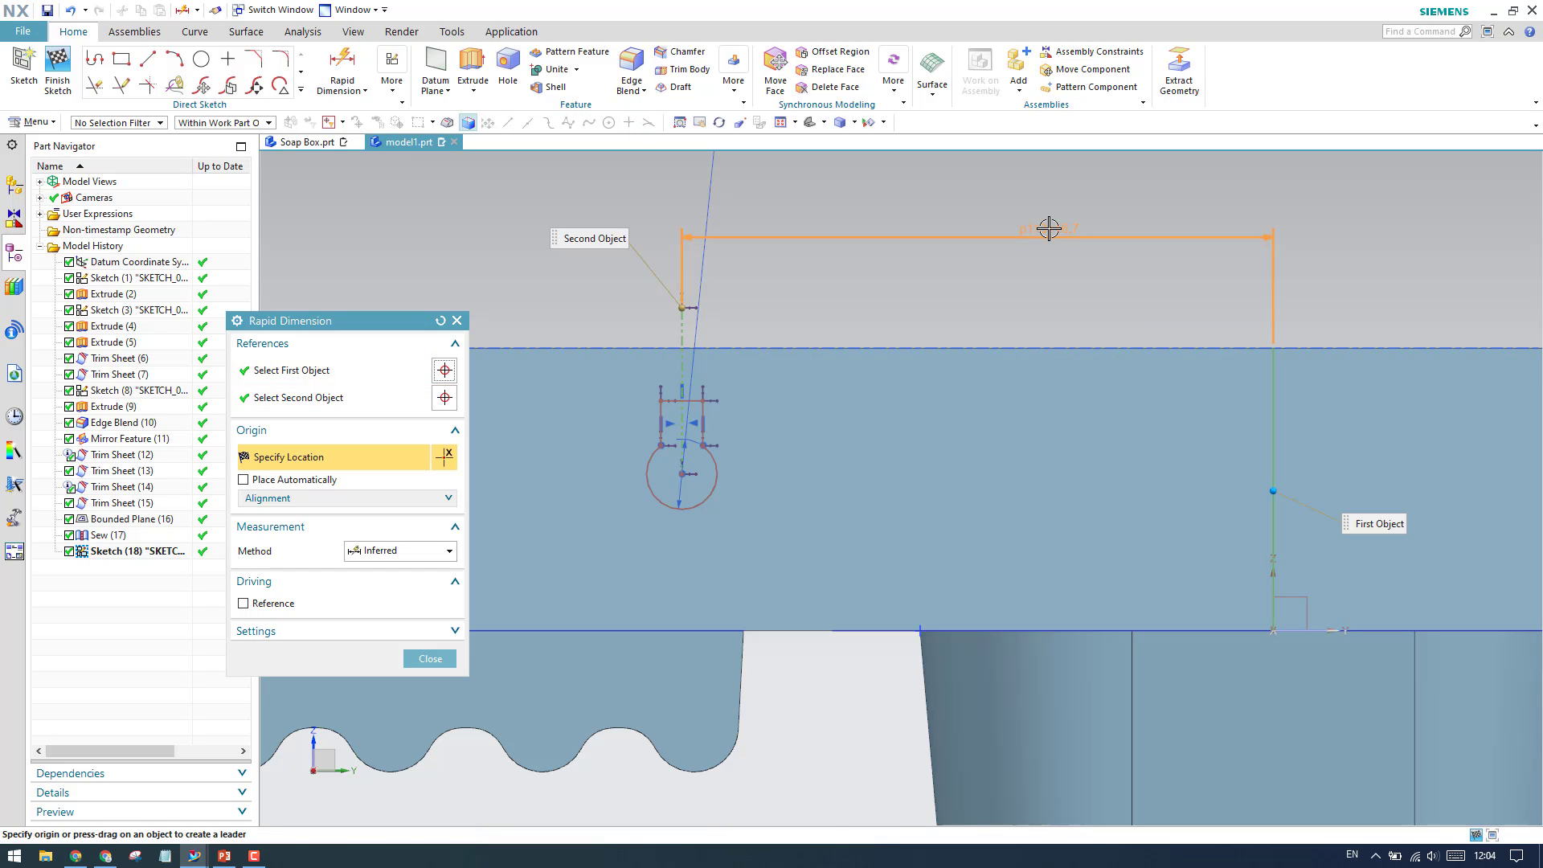
pyautogui.click(1046, 233)
pyautogui.write('20')
pyautogui.press('Return')
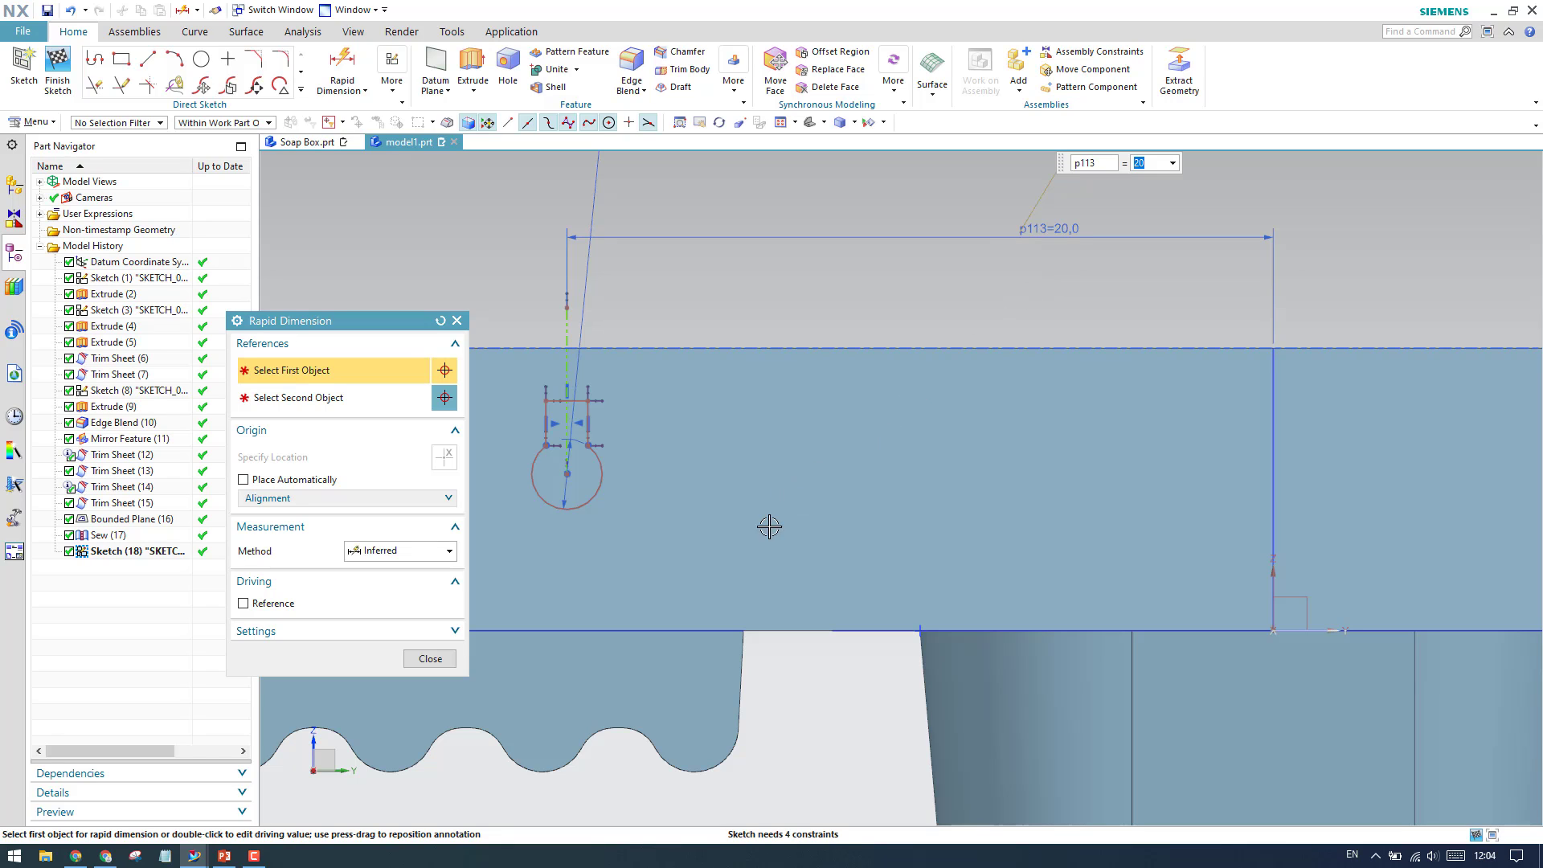
# Step: Dimension the slot's top edge vertically at 6.5 above the sketch origin on the wall's lower edge
pyautogui.click(588, 400)
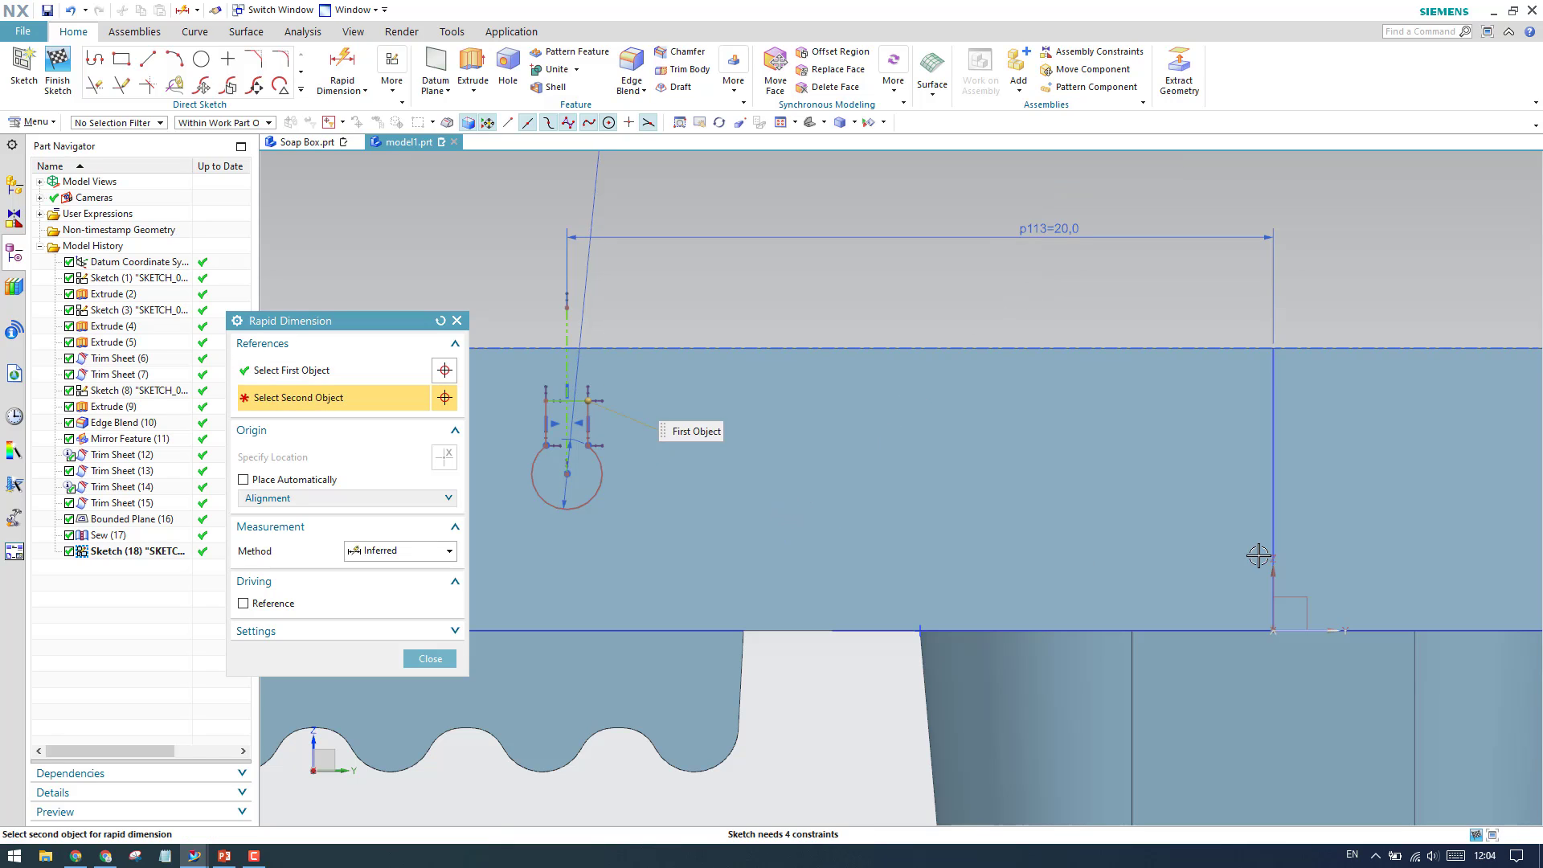
pyautogui.click(1273, 631)
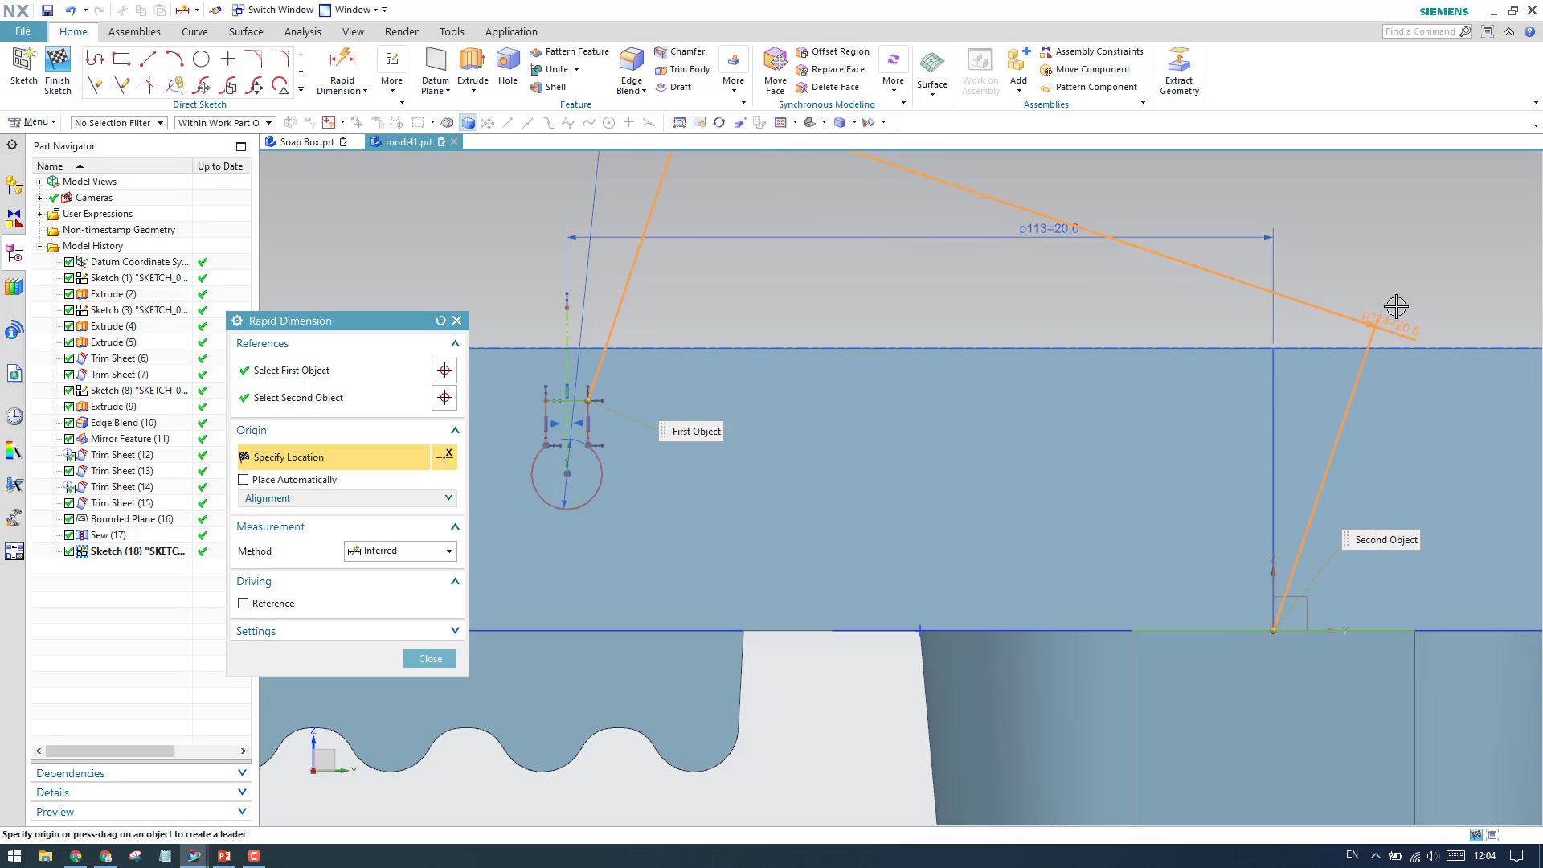
pyautogui.click(1409, 550)
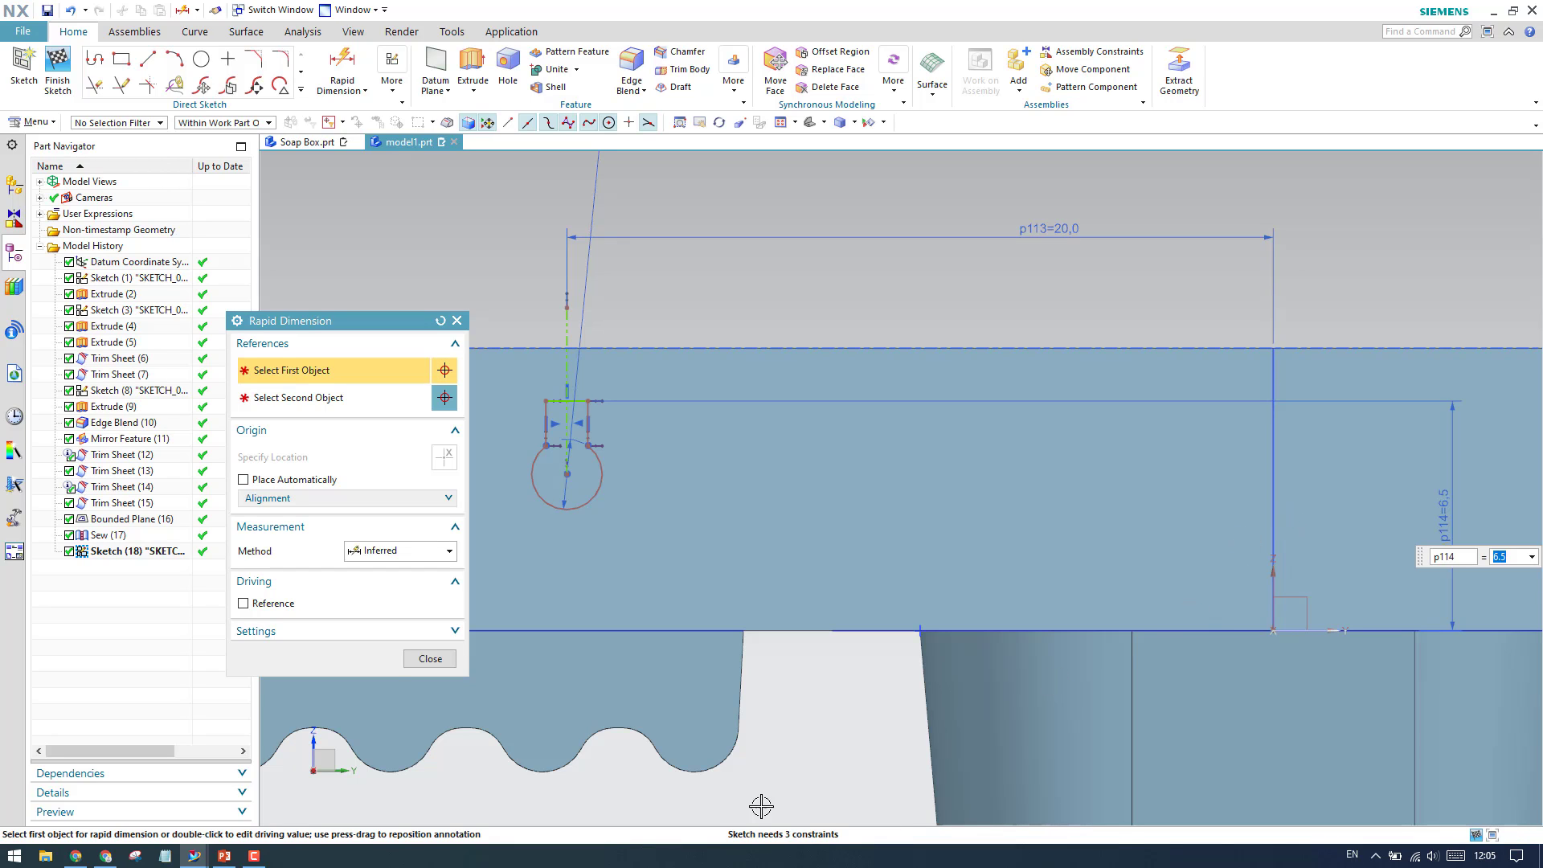
pyautogui.click(414, 658)
# Step: Dimension the slot's right vertical side with a length of 1.2
pyautogui.click(342, 69)
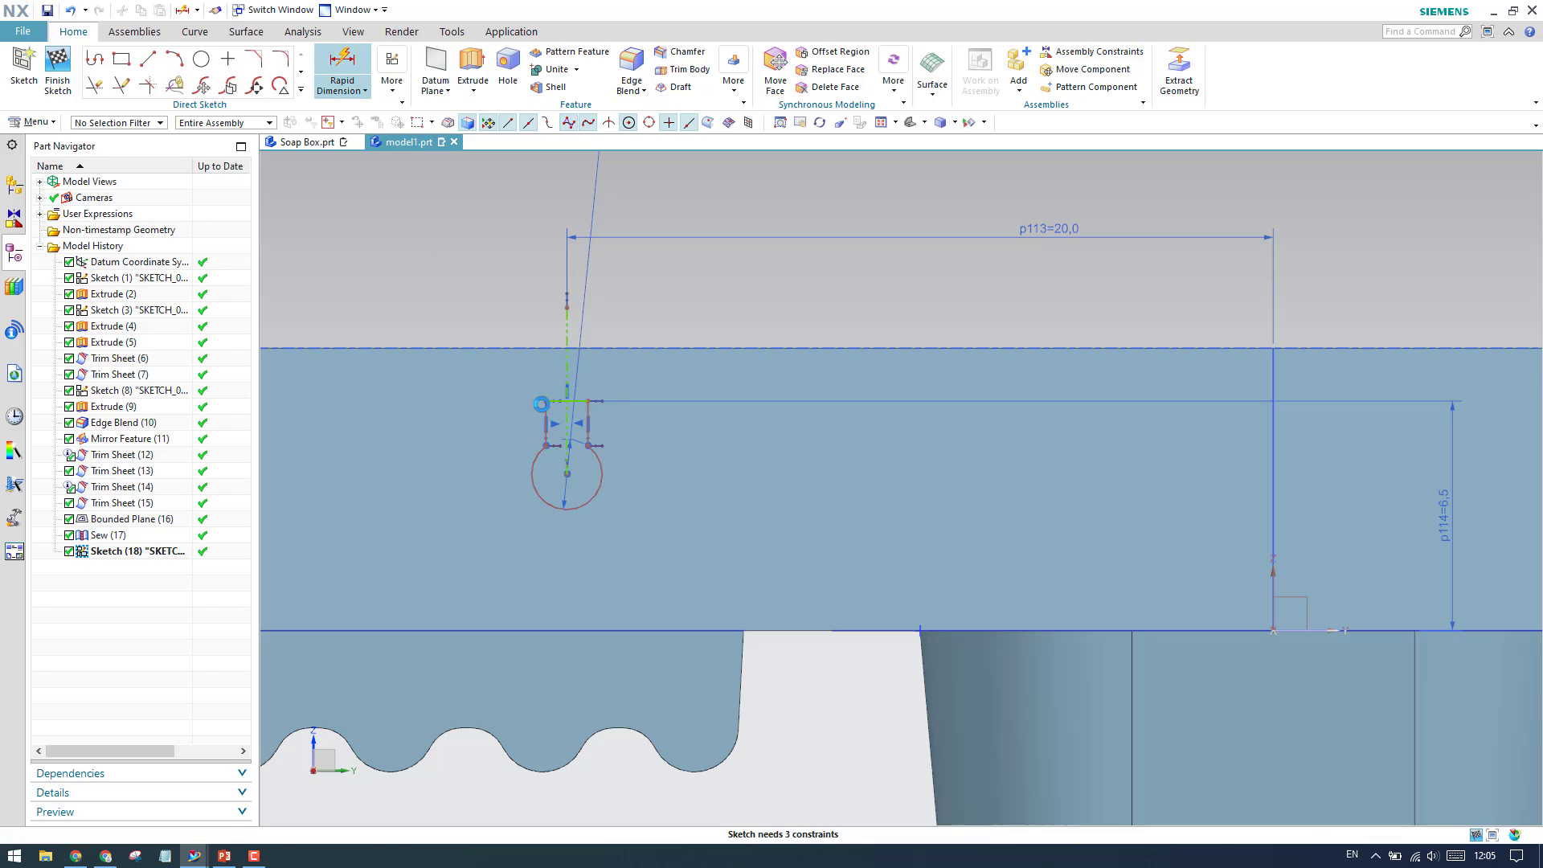
pyautogui.scroll(3, 542, 394)
pyautogui.scroll(3, 633, 421)
pyautogui.click(626, 433)
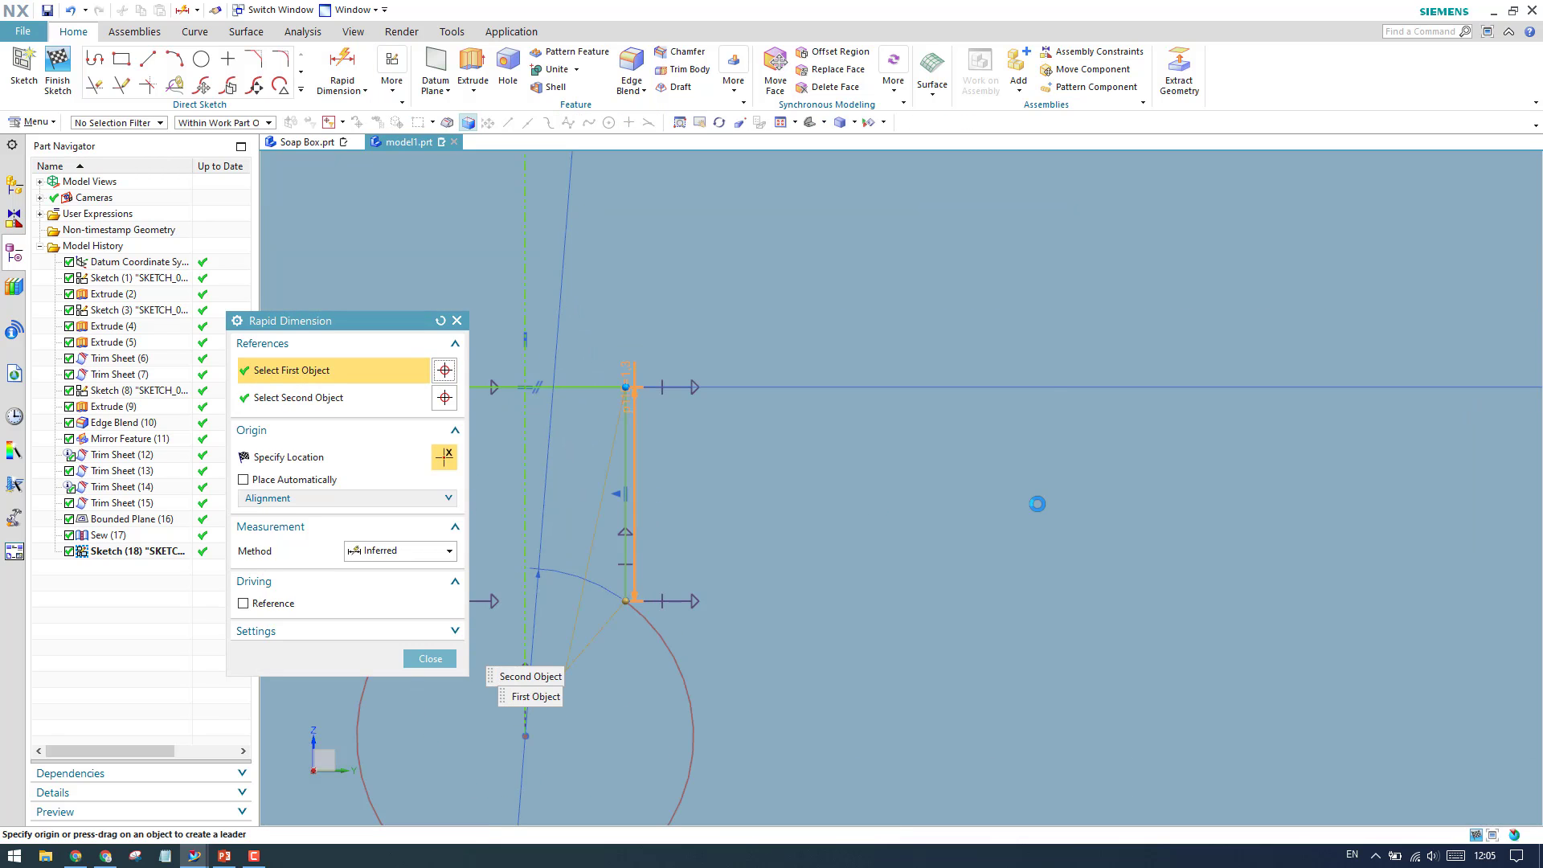
pyautogui.click(1043, 600)
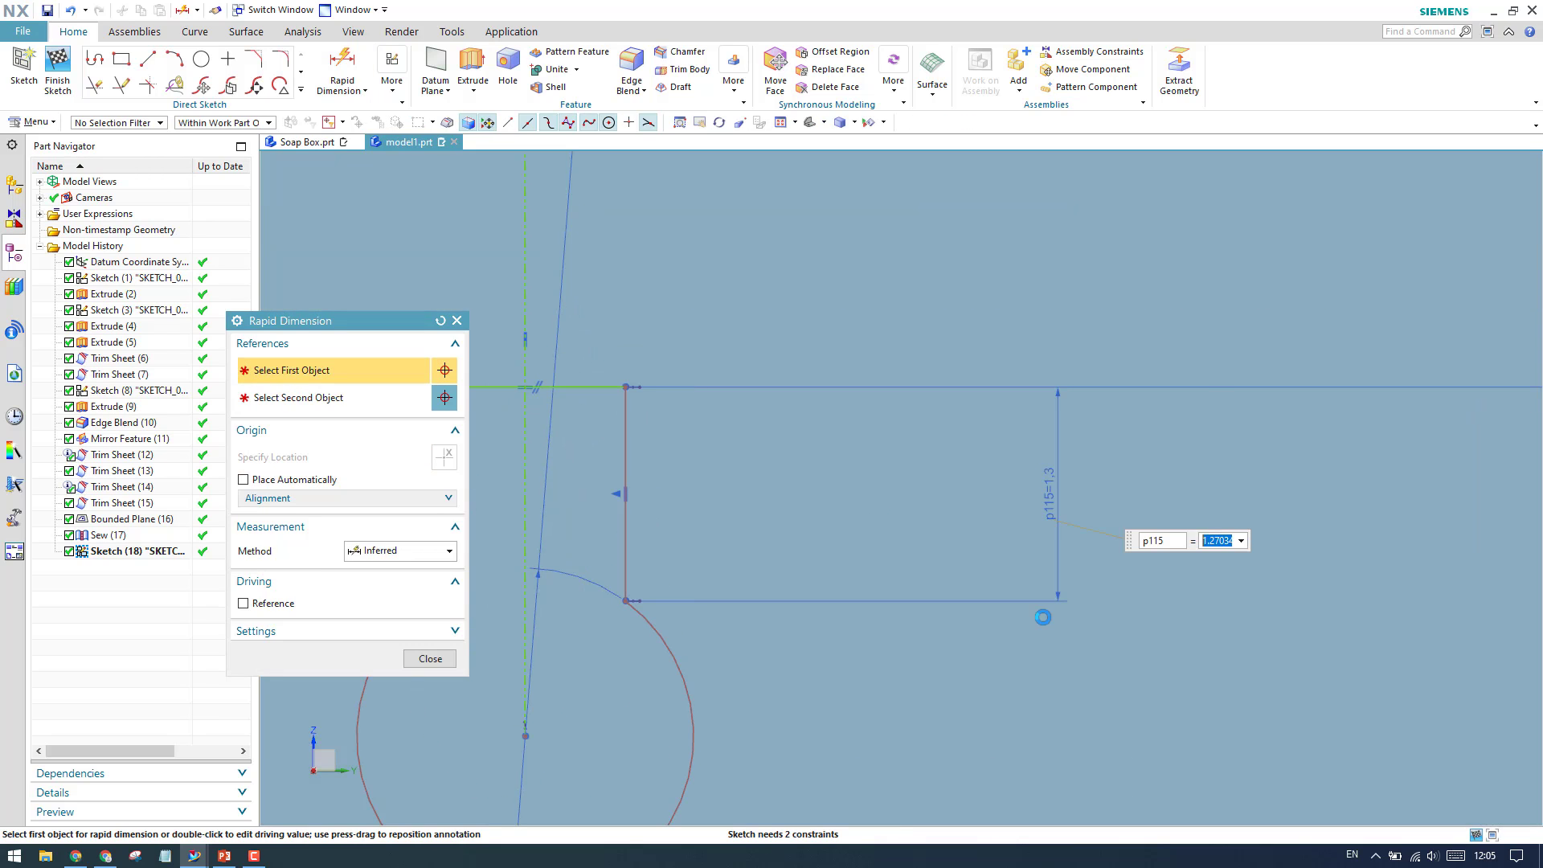
pyautogui.write('1.2')
pyautogui.press('Return')
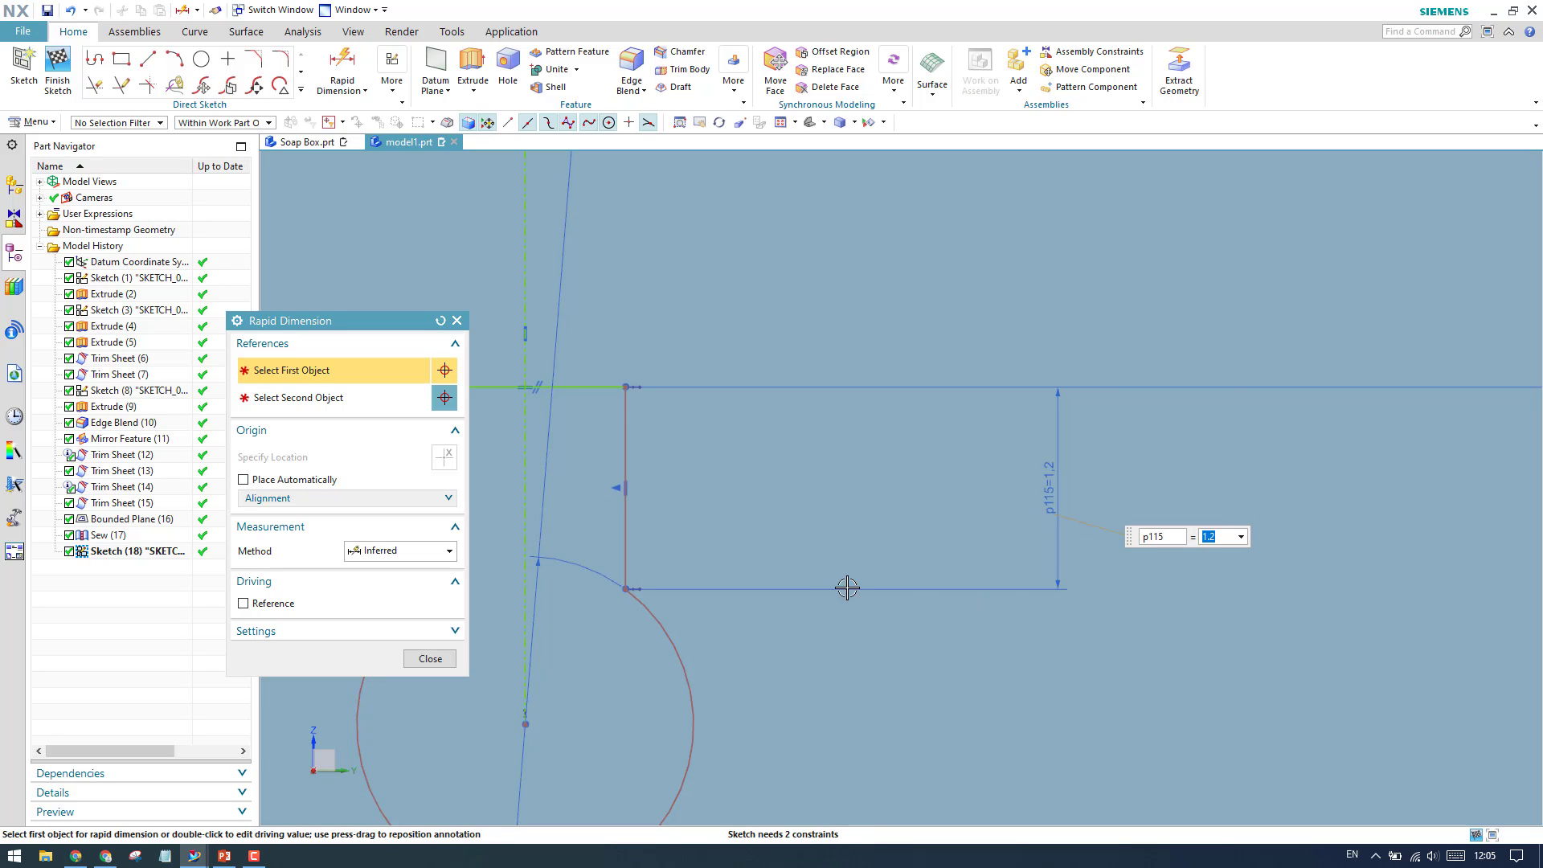
pyautogui.click(429, 658)
# Step: Dimension the slot's top edge with a width of 1
pyautogui.scroll(-5, 659, 426)
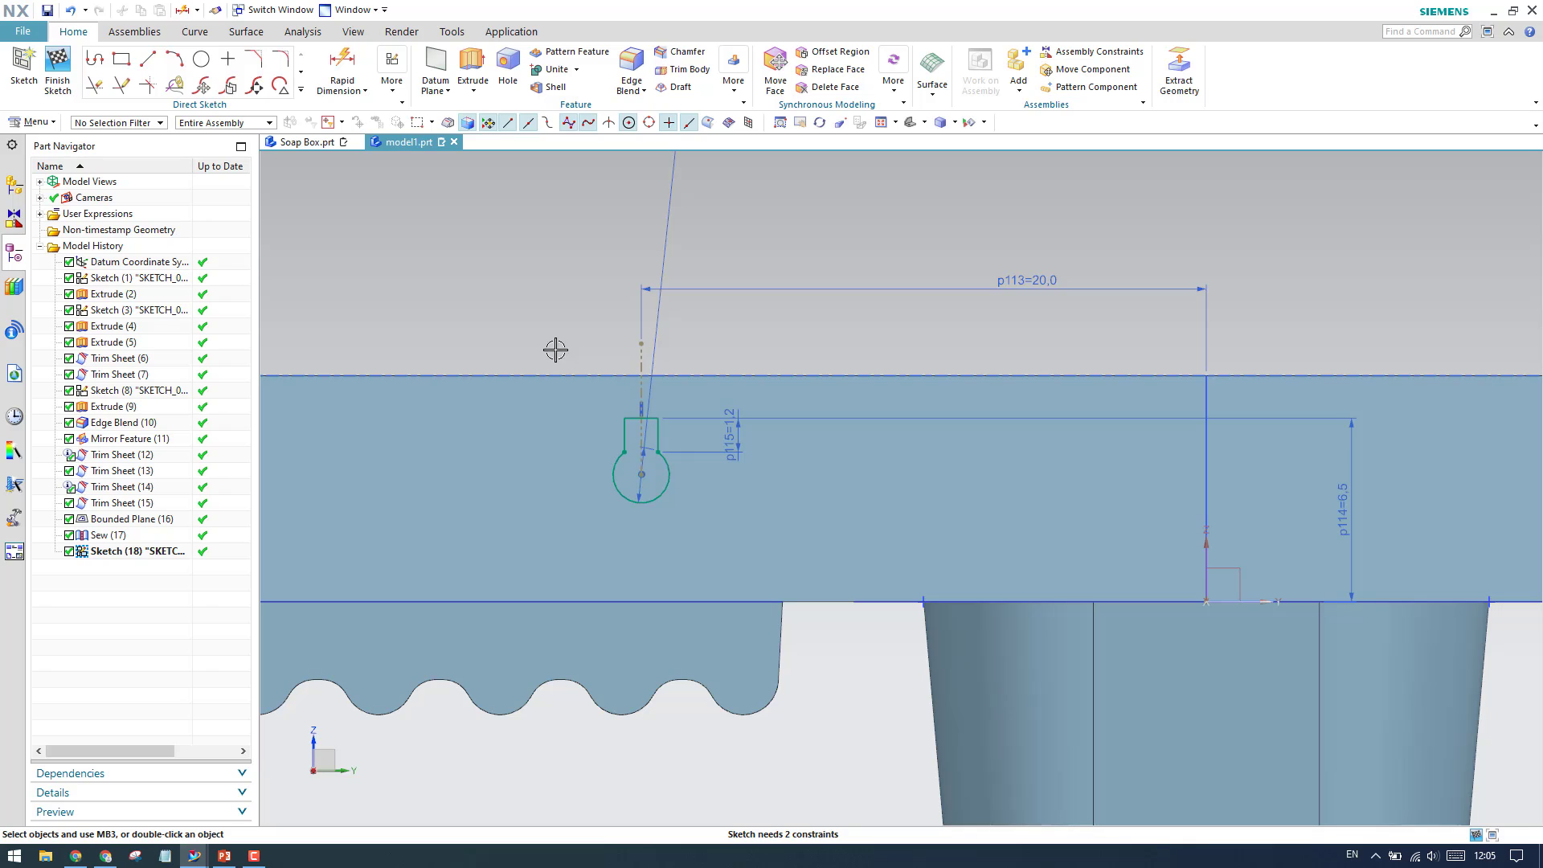
pyautogui.scroll(3, 555, 350)
pyautogui.press('d')
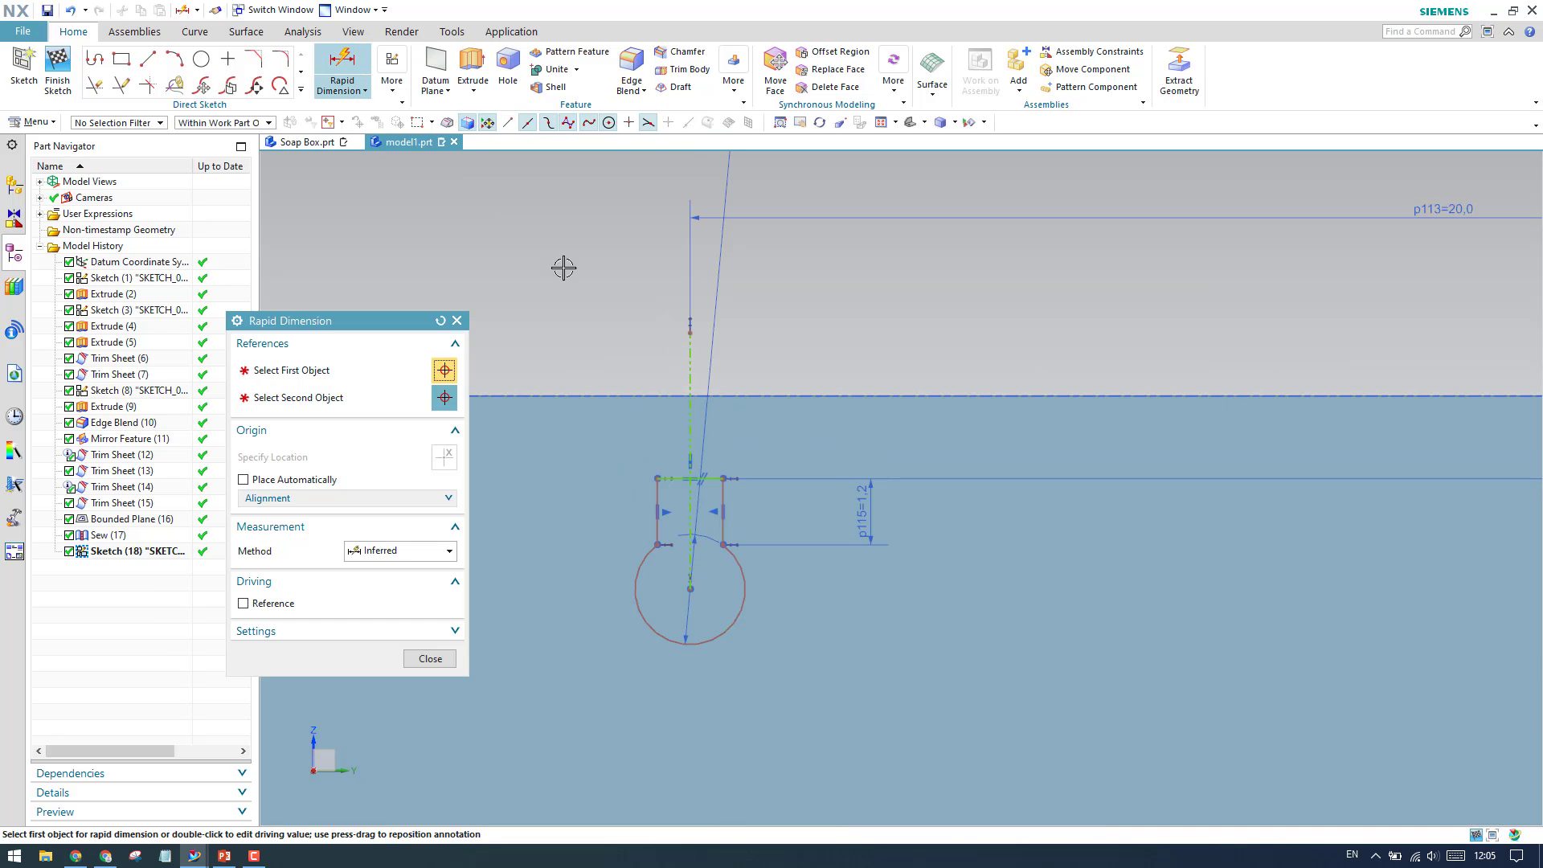
pyautogui.scroll(3, 674, 317)
pyautogui.click(685, 653)
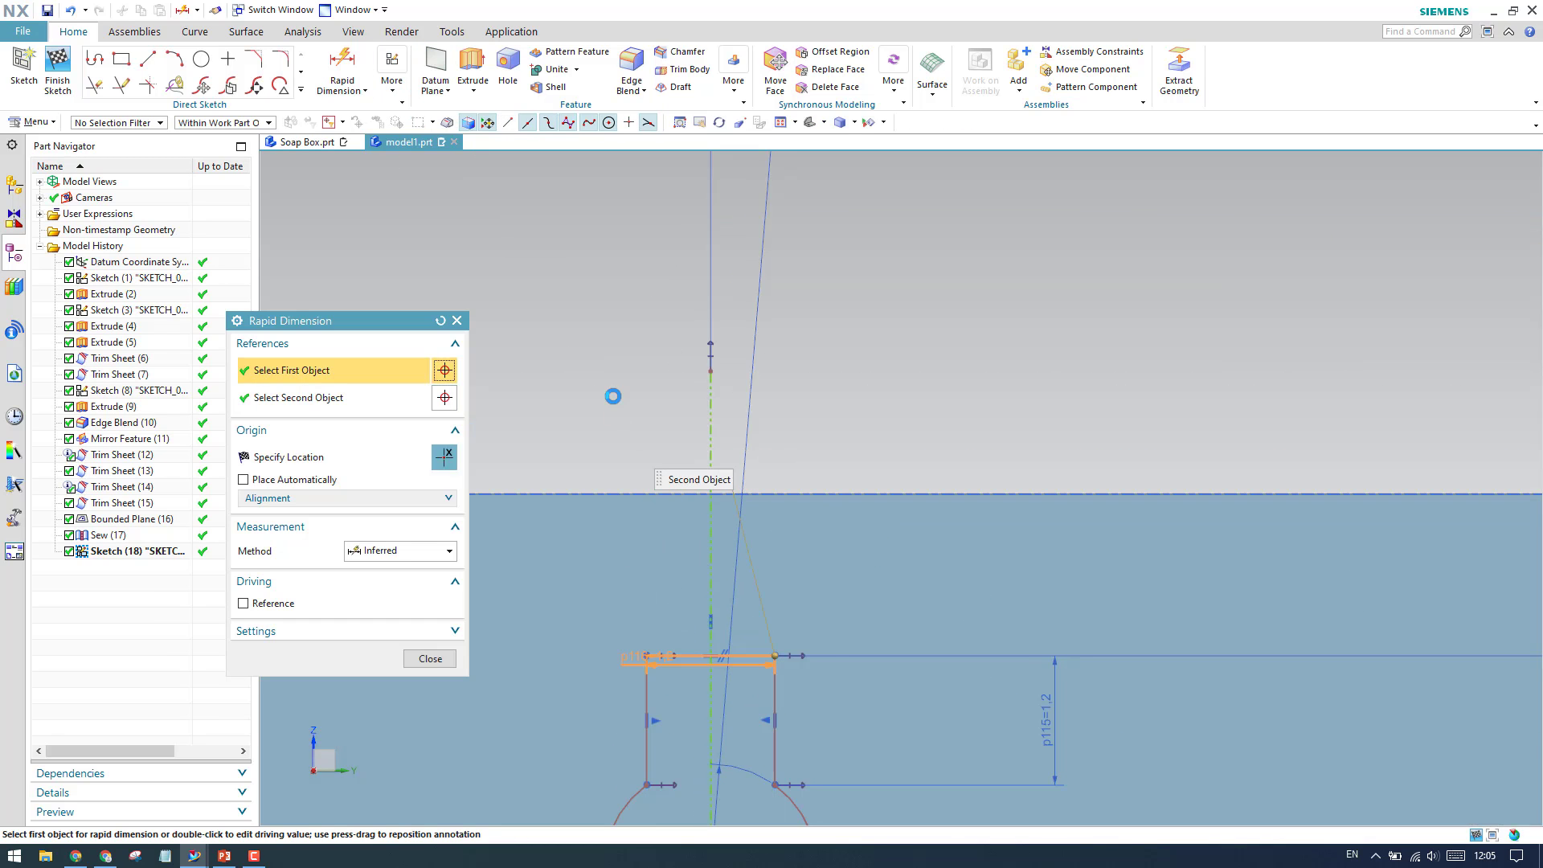
pyautogui.click(570, 438)
pyautogui.write('1')
pyautogui.press('Return')
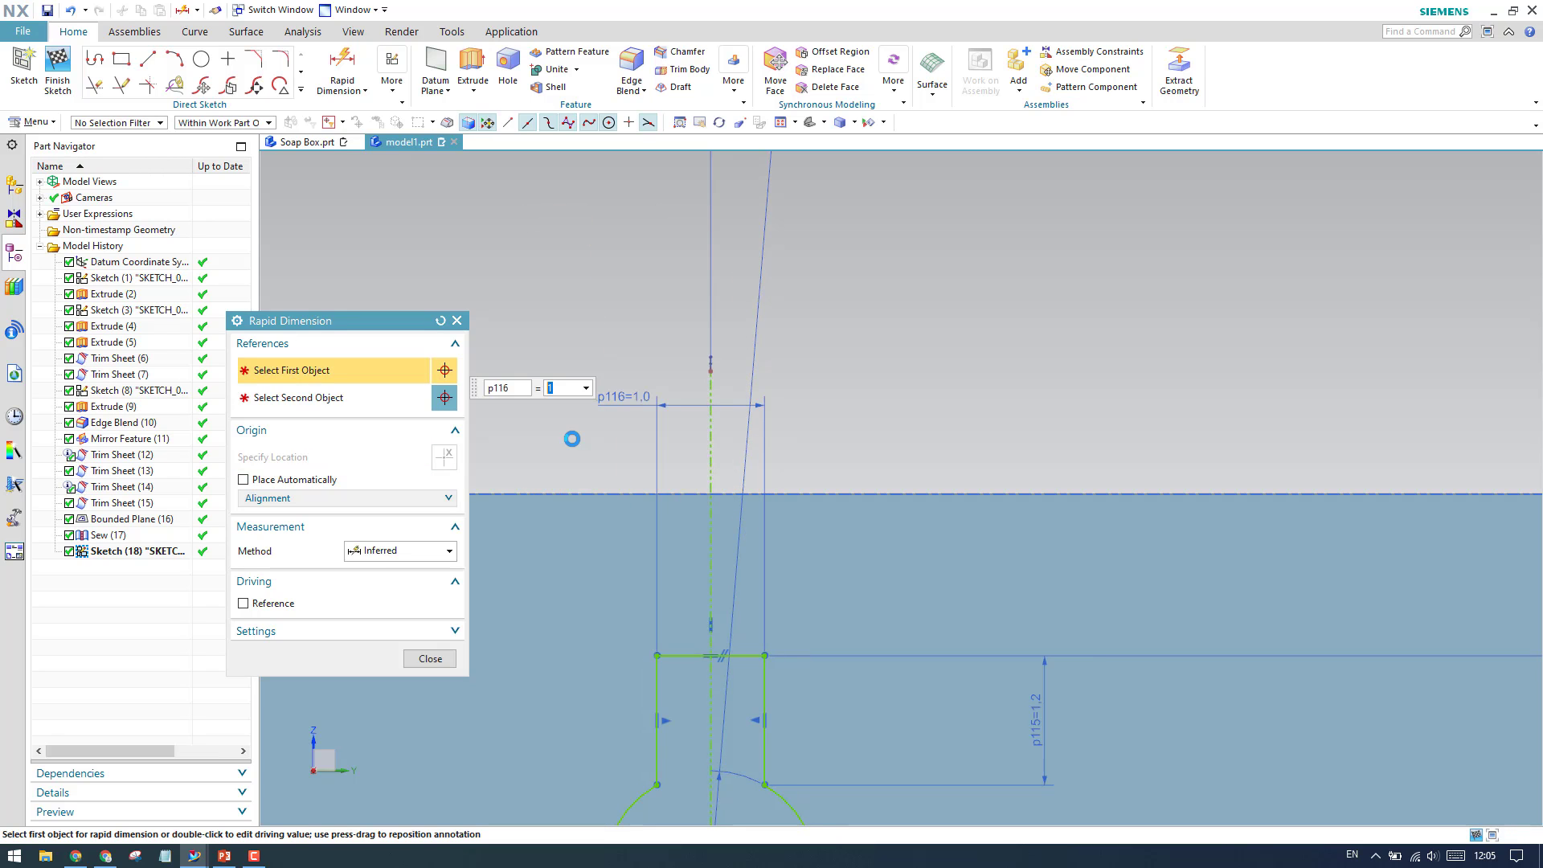
pyautogui.click(430, 659)
# Step: Mirror the keyhole slot profile about the back wall's vertical centre line and finish the sketch
pyautogui.scroll(-5, 506, 321)
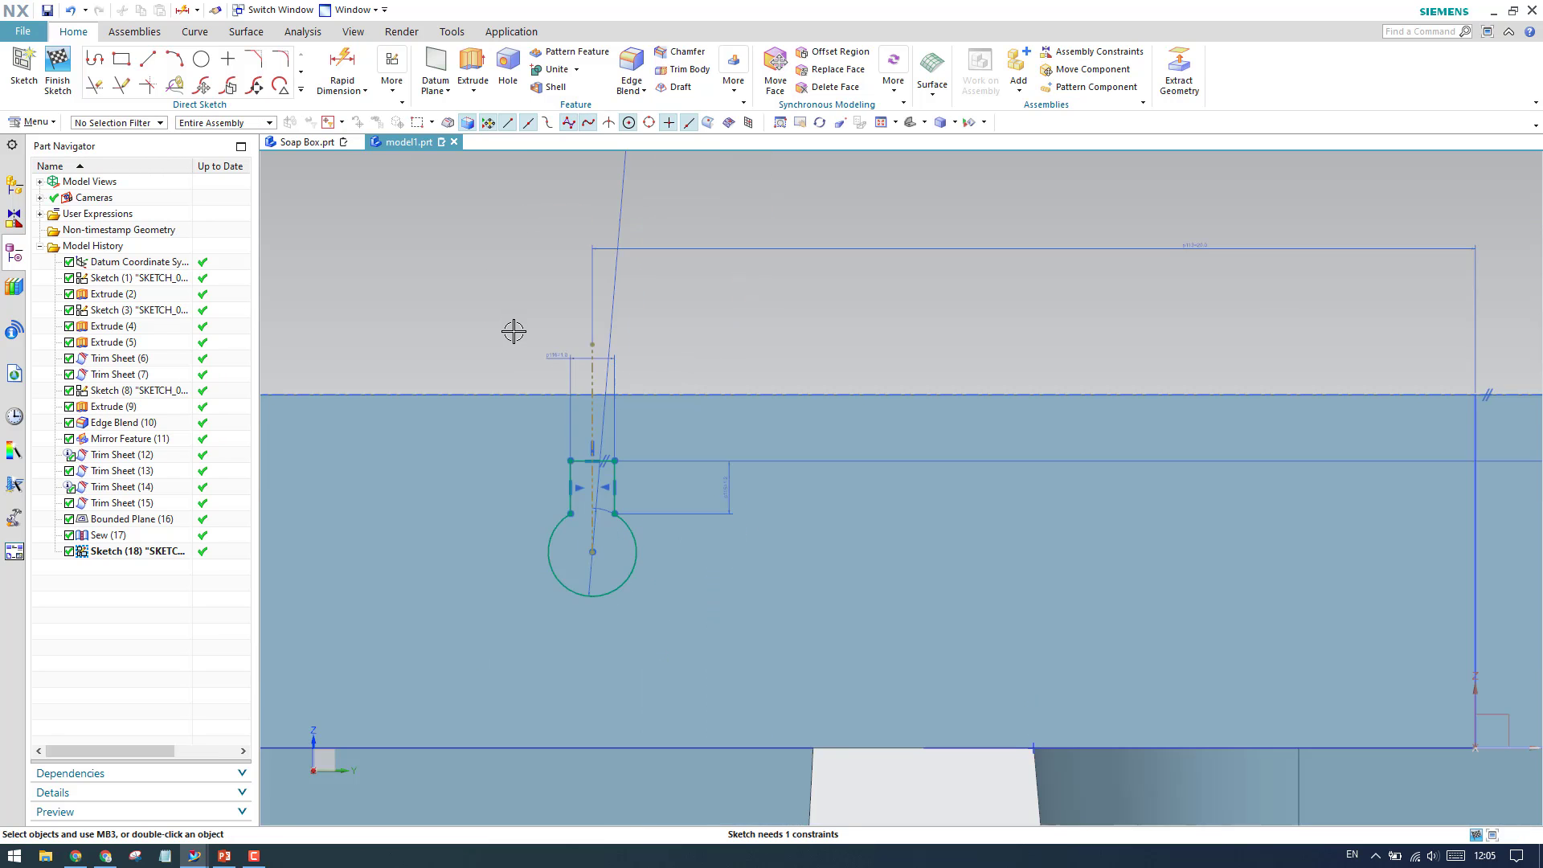
pyautogui.click(300, 88)
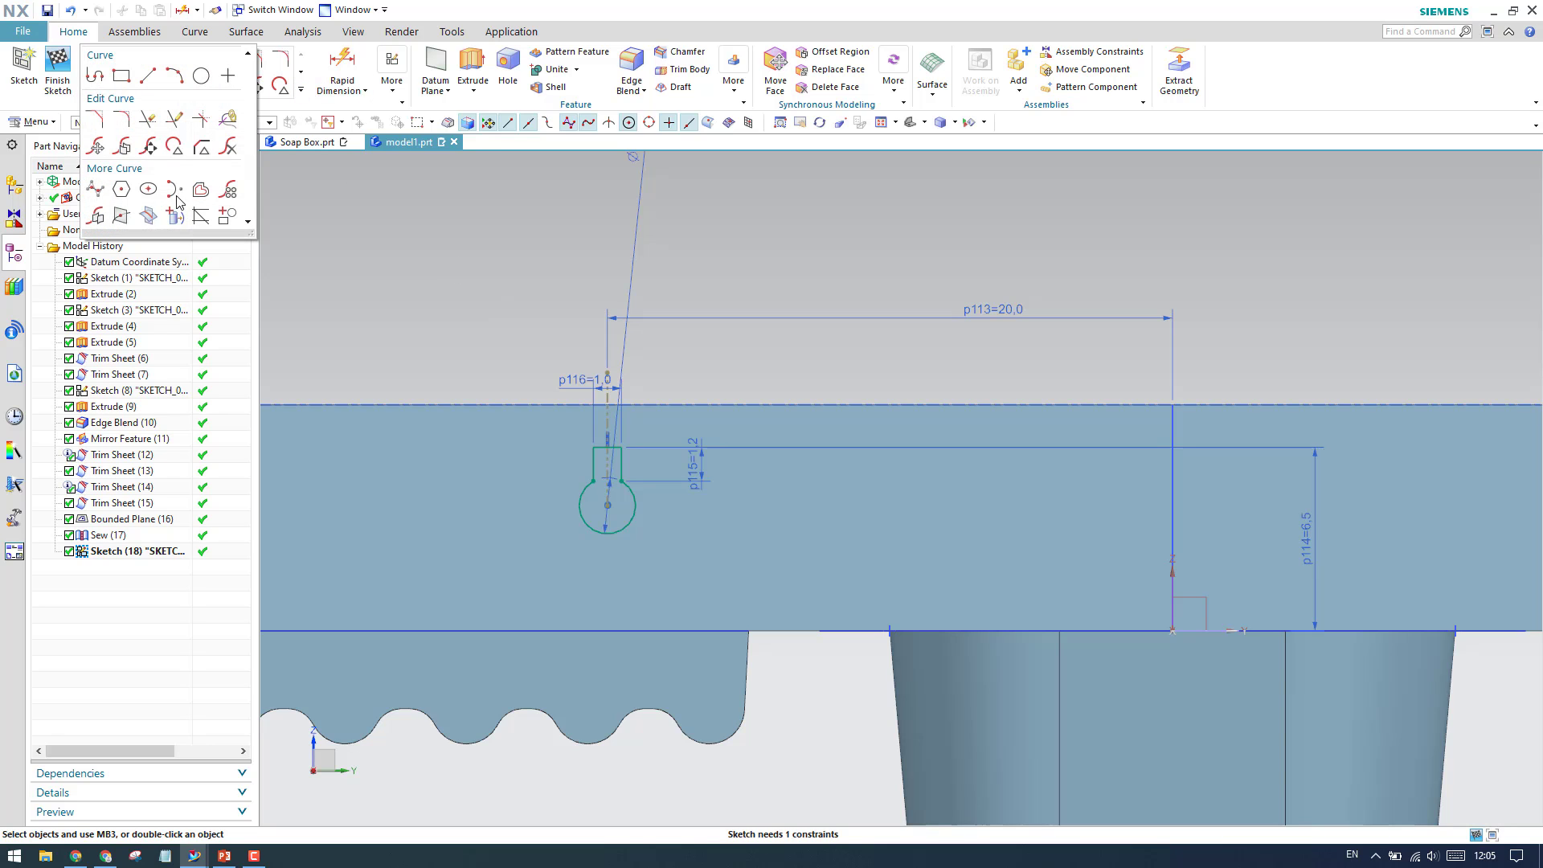
pyautogui.click(98, 218)
pyautogui.click(630, 495)
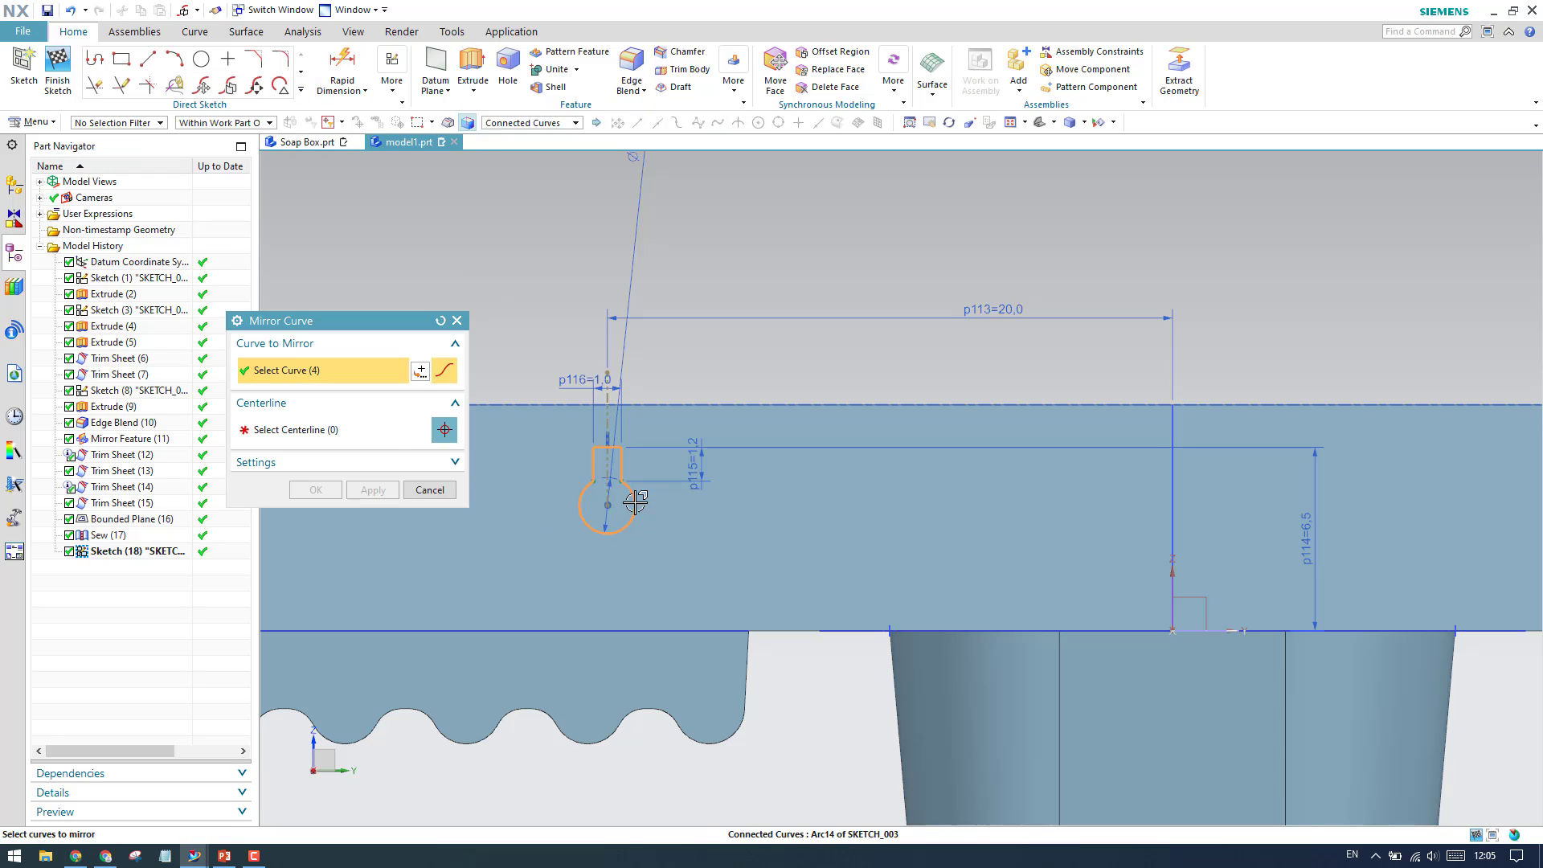
pyautogui.middleClick(498, 441)
pyautogui.click(1176, 583)
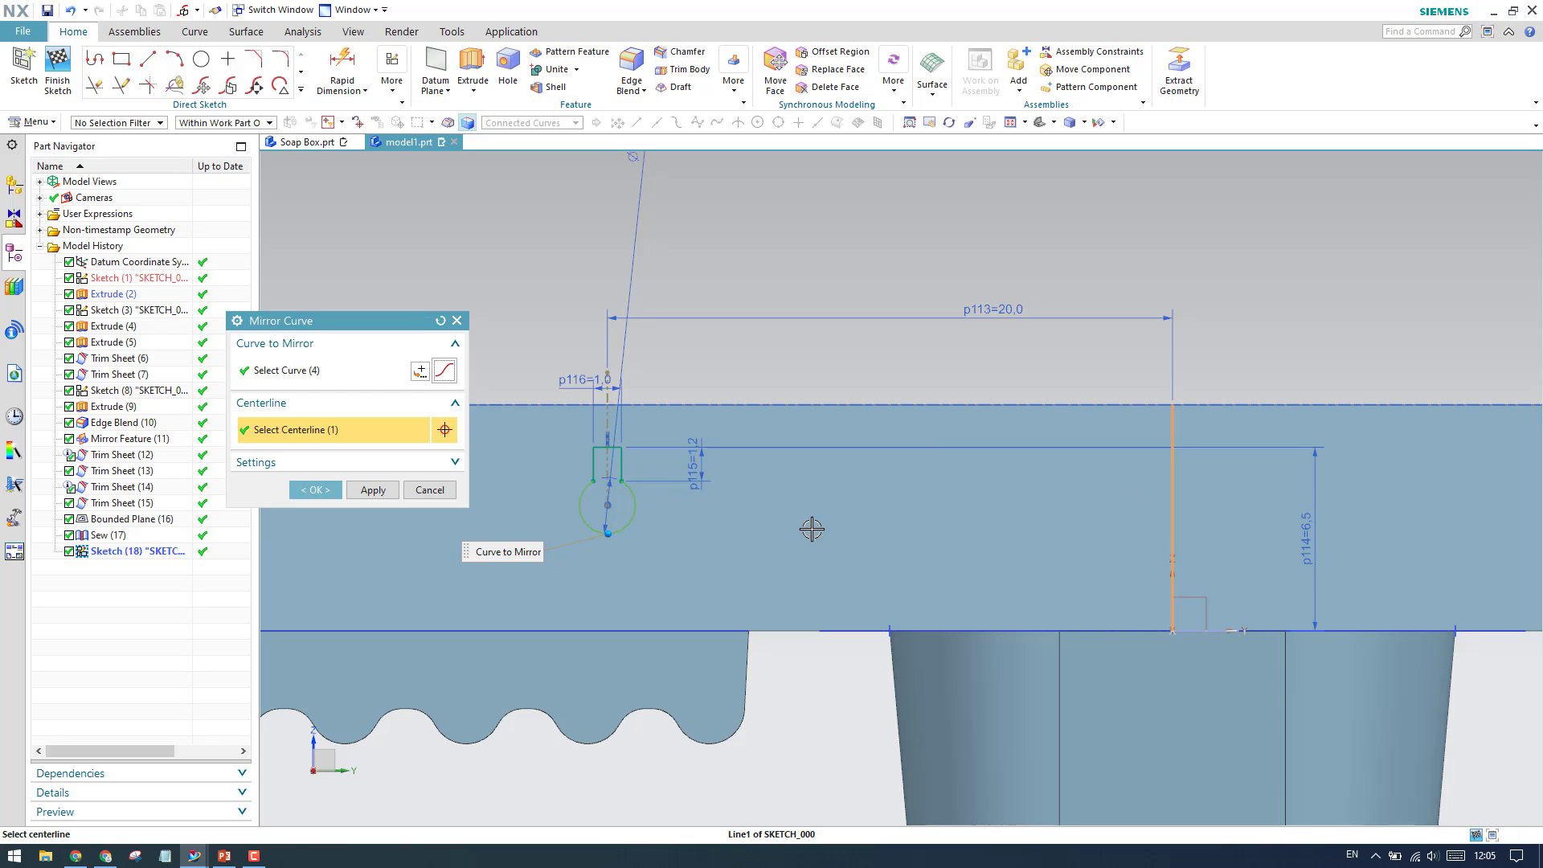
pyautogui.click(322, 490)
pyautogui.scroll(-4, 633, 365)
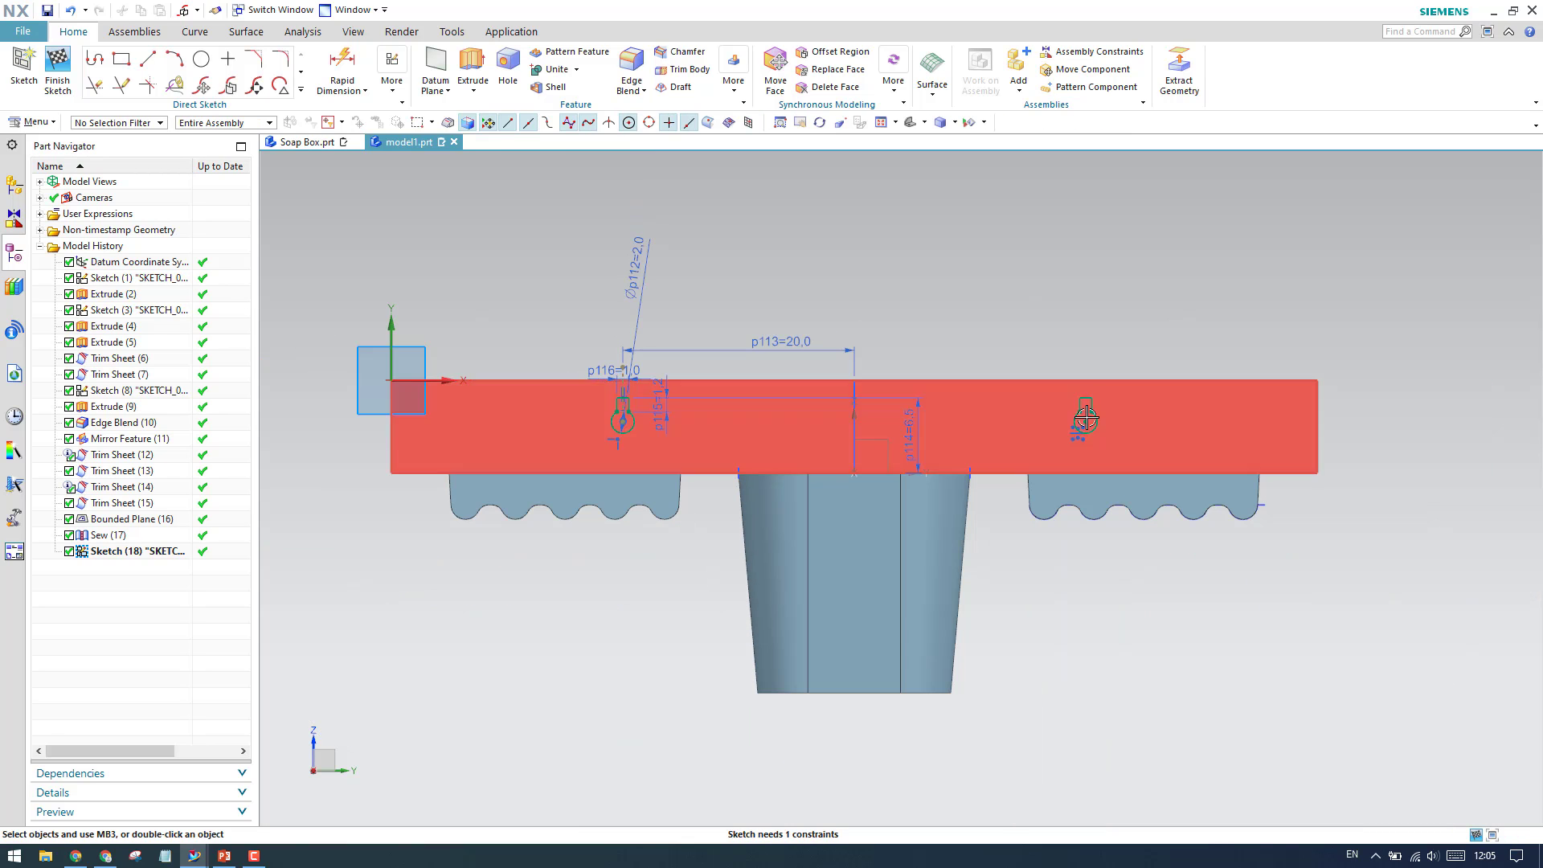
pyautogui.hotkey('ctrl', 'q')
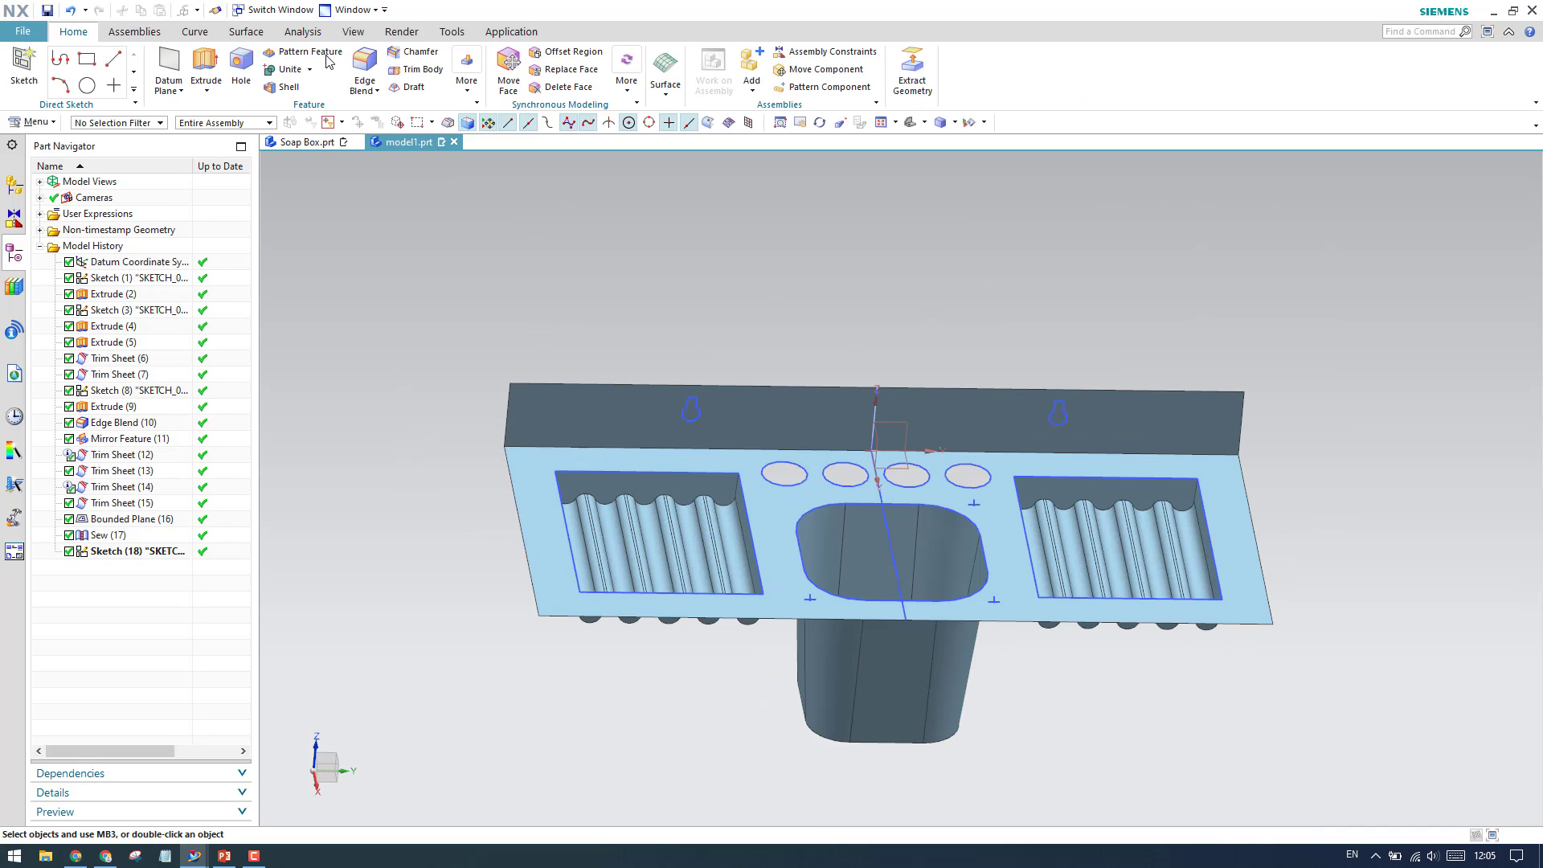
# Step: Trim the sheet body with both keyhole profiles, projected normal to the face, to cut the hanging slots through the back wall
pyautogui.click(246, 31)
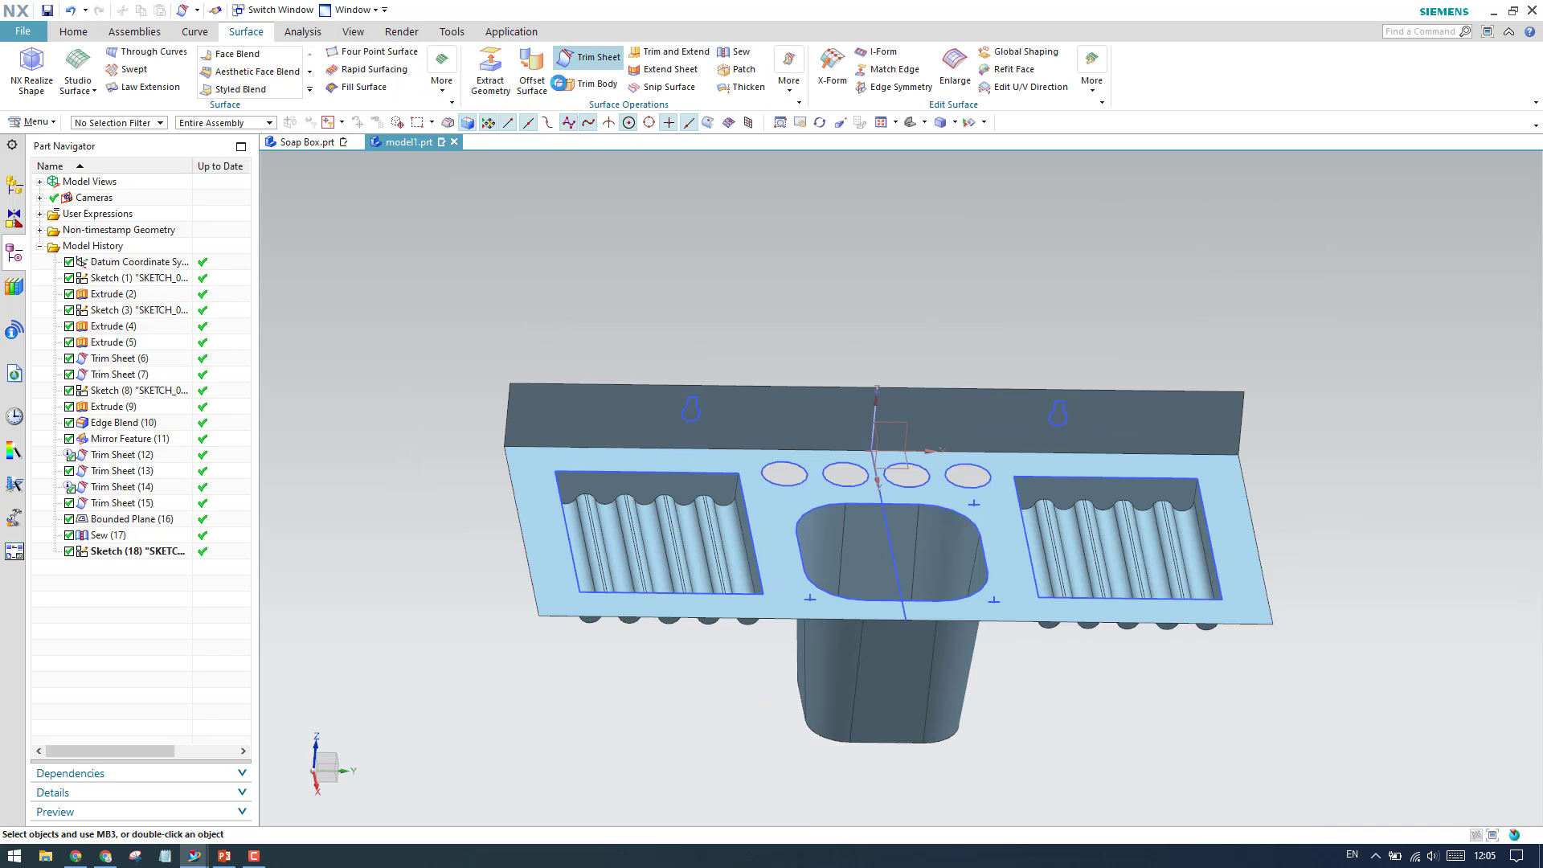
pyautogui.click(591, 57)
pyautogui.scroll(5, 704, 429)
pyautogui.click(702, 405)
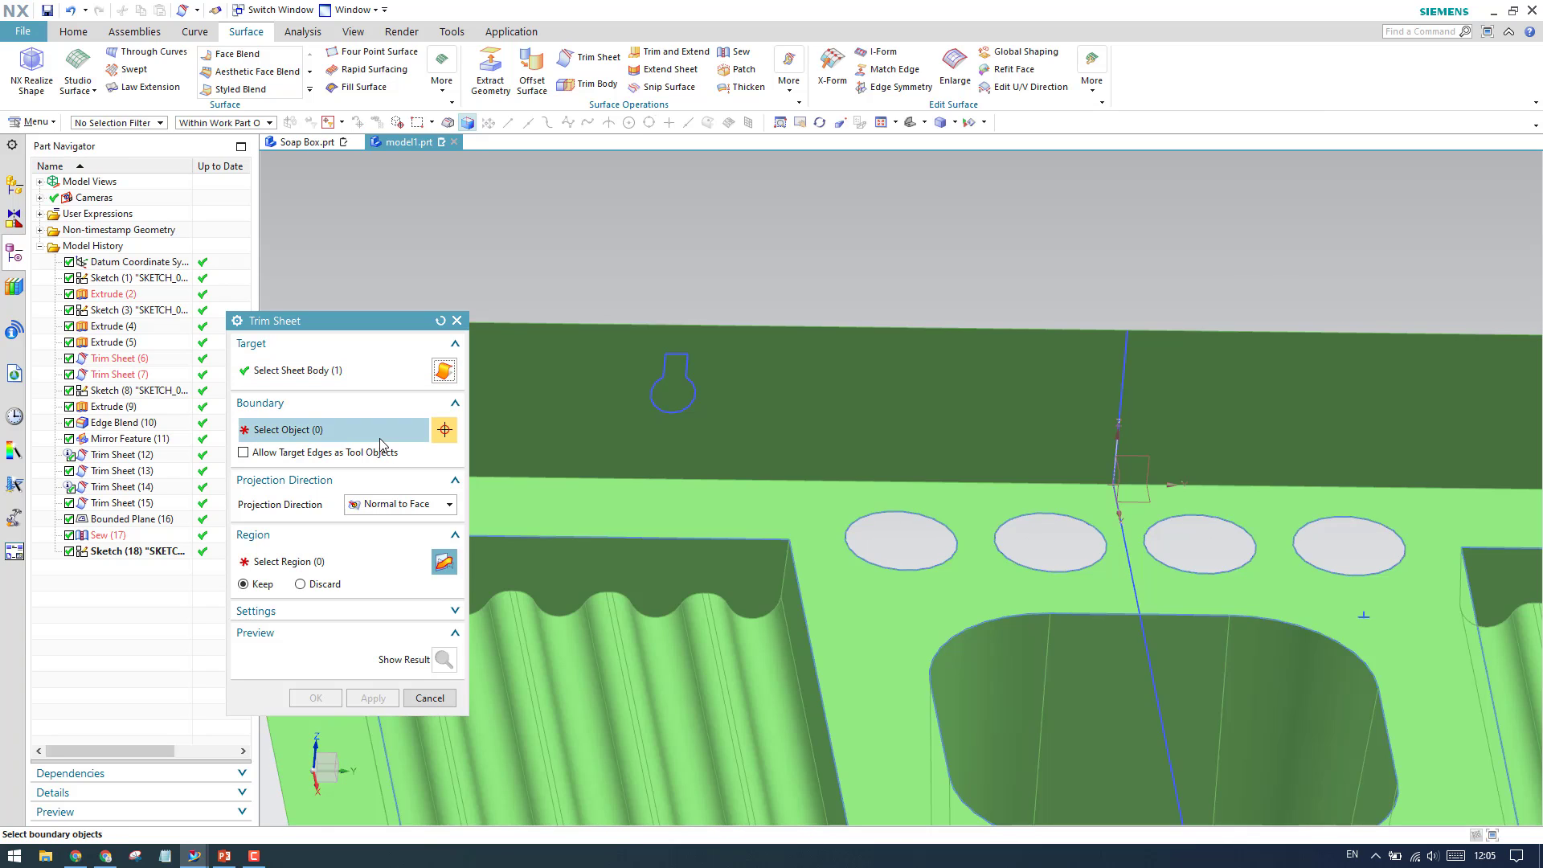
pyautogui.click(687, 388)
pyautogui.scroll(-3, 685, 448)
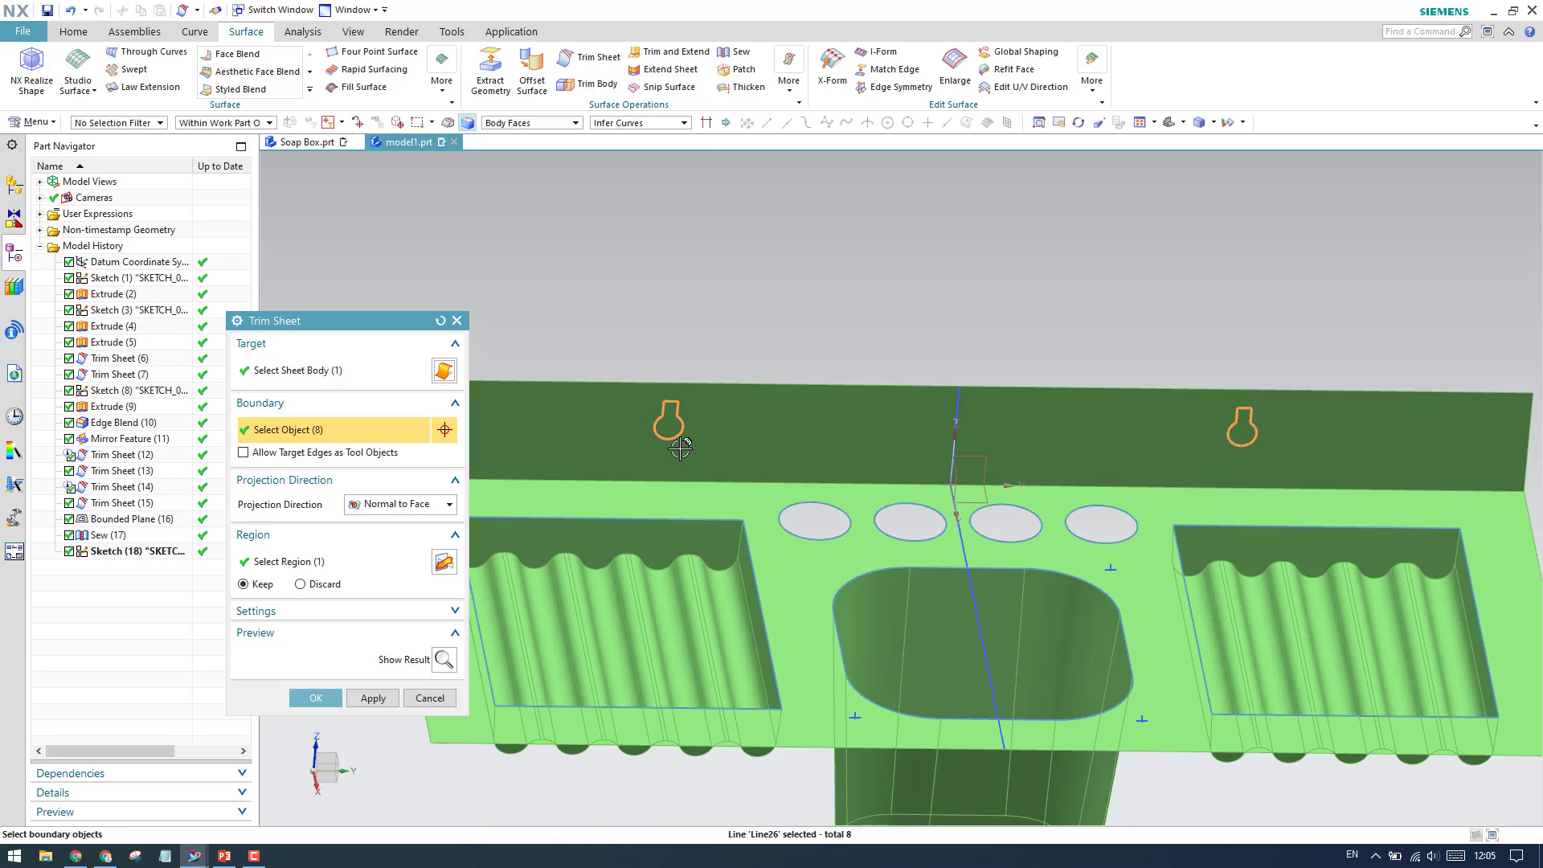
pyautogui.click(316, 698)
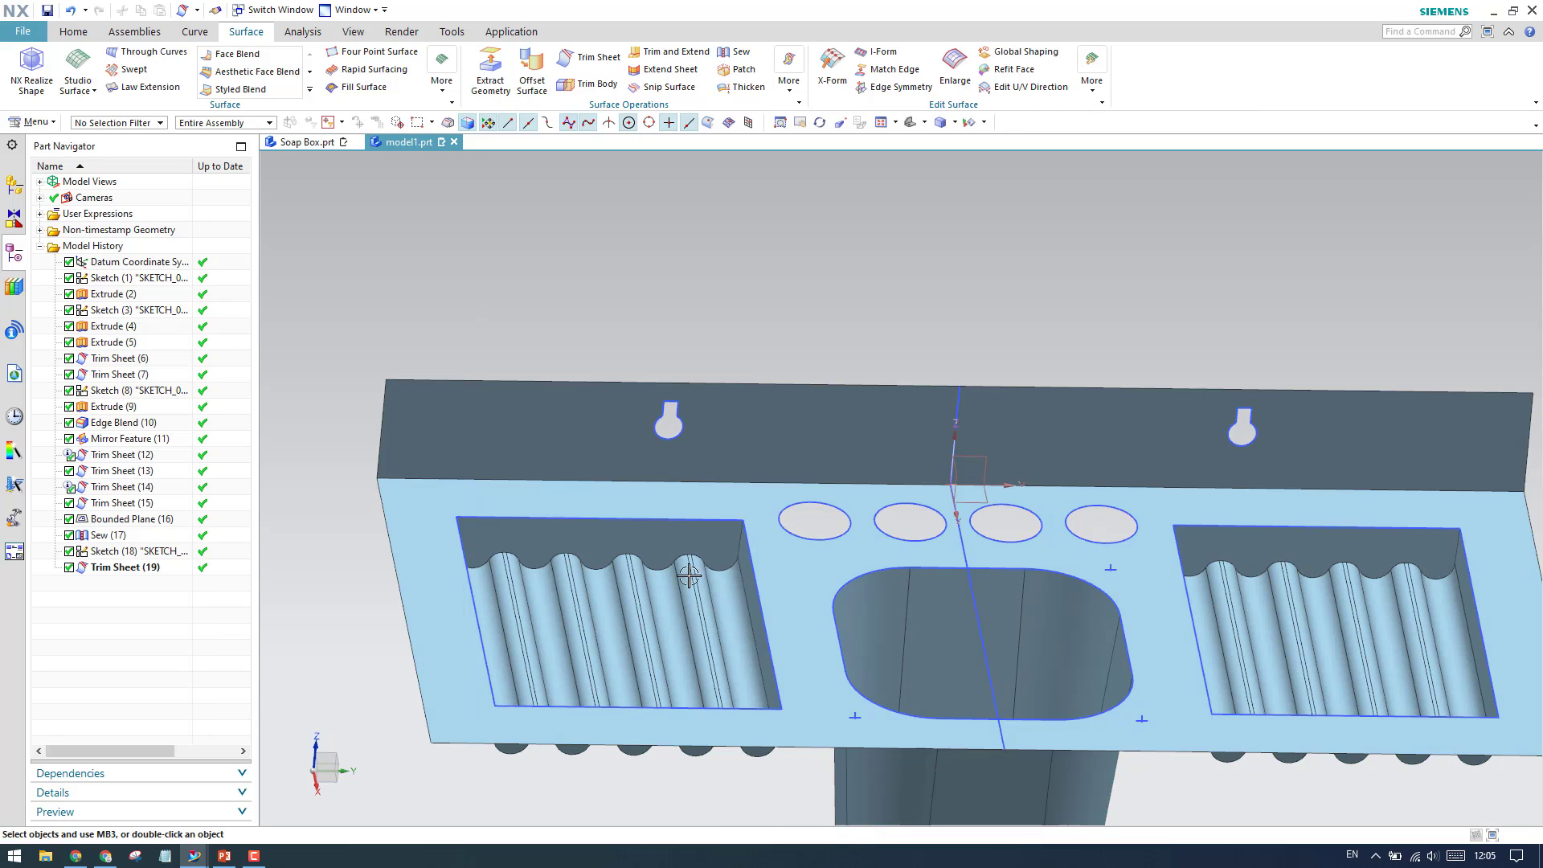
pyautogui.scroll(-3, 700, 530)
pyautogui.moveTo(692, 535); pyautogui.dragTo(689, 517, button='middle')
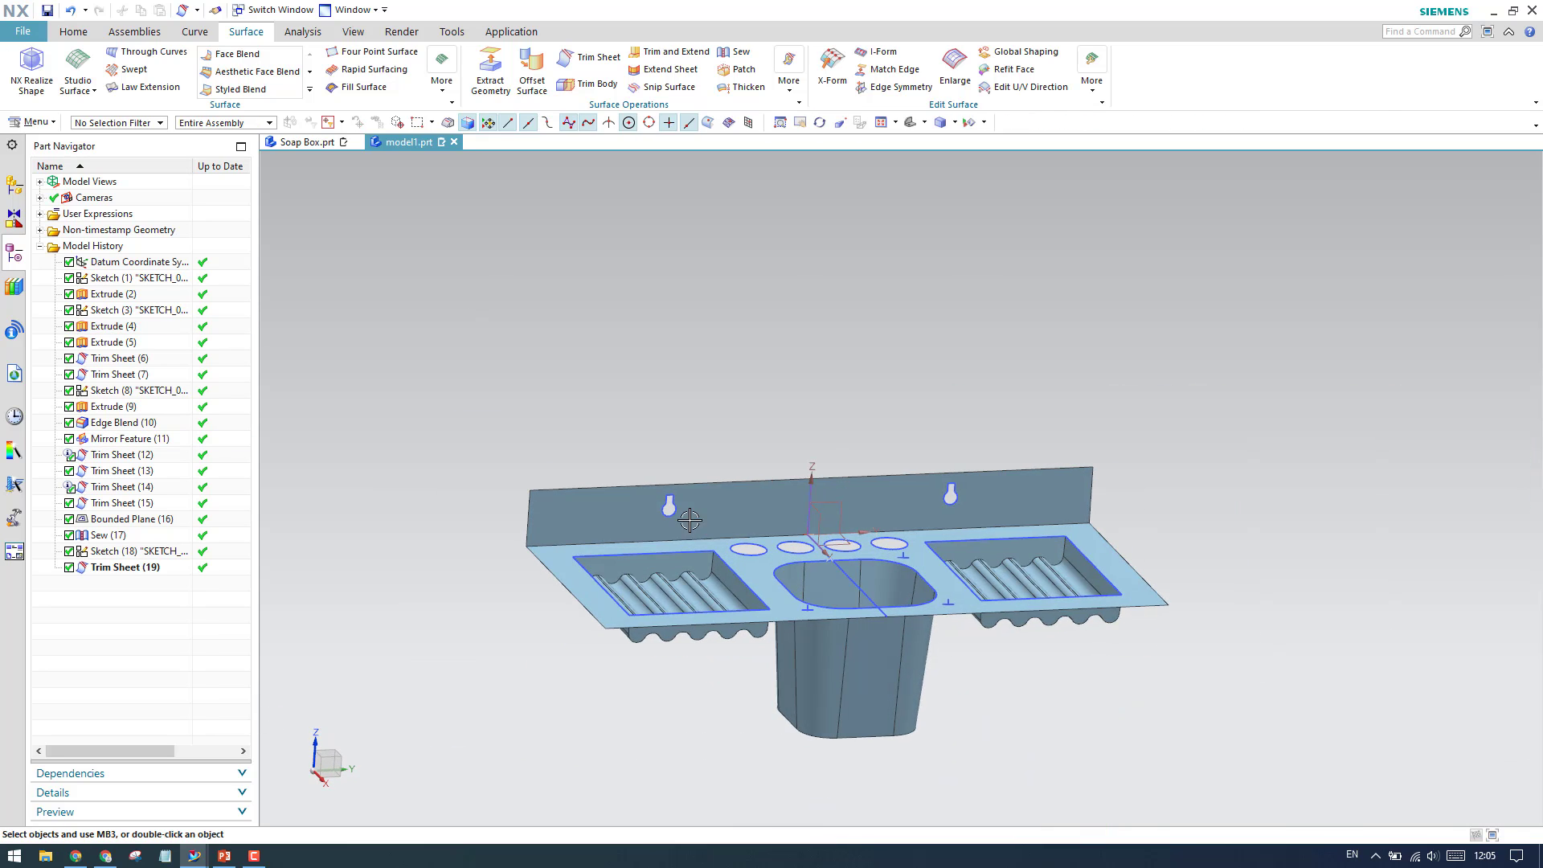
pyautogui.scroll(6, 637, 496)
pyautogui.scroll(-4, 696, 482)
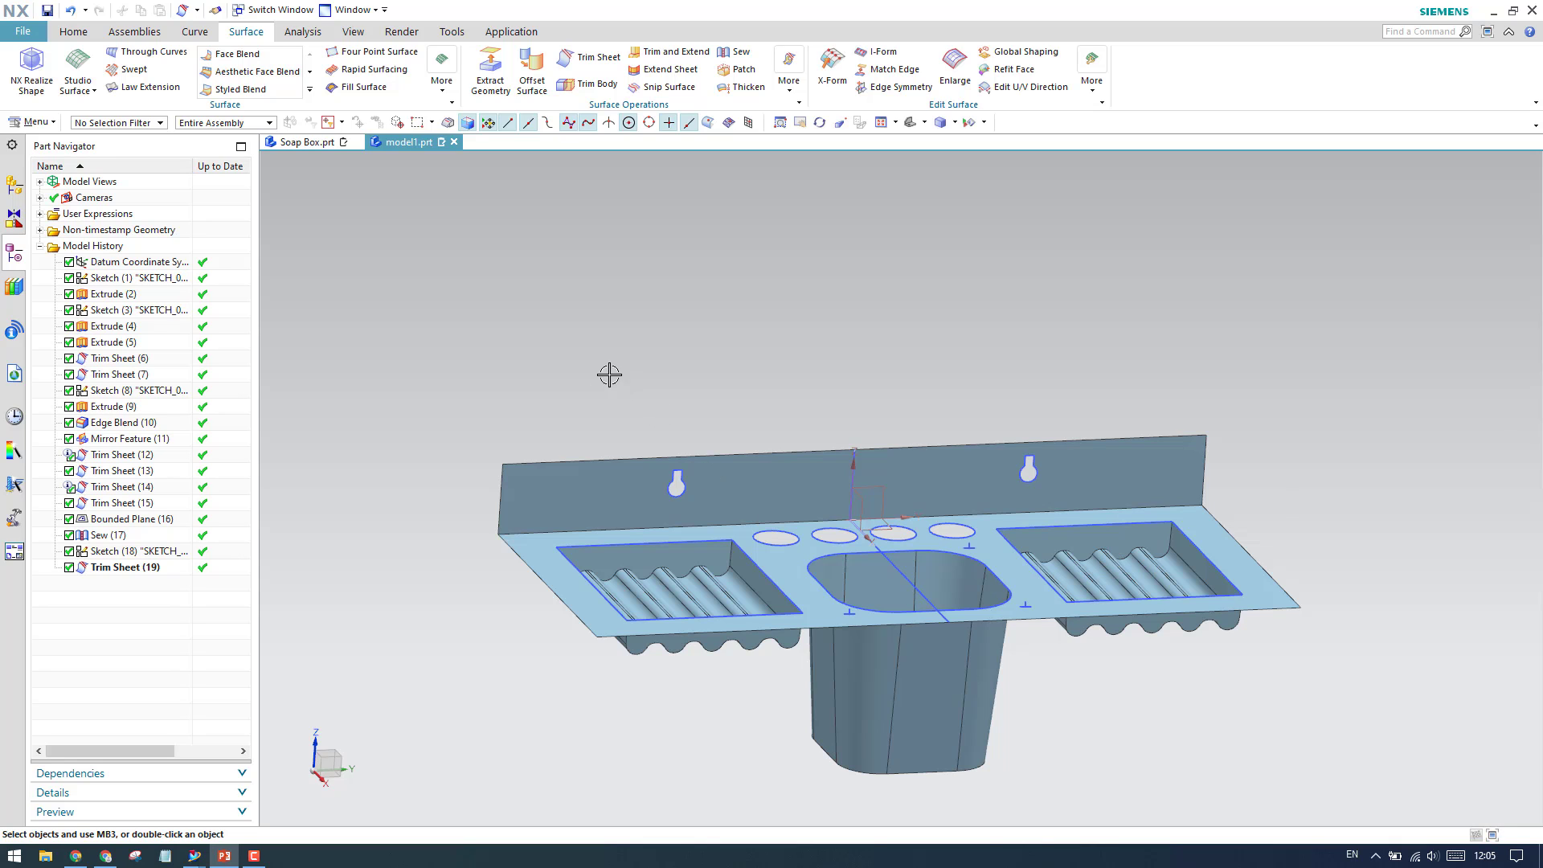
pyautogui.keyDown('shift'); pyautogui.moveTo(607, 367); pyautogui.dragTo(658, 354, button='middle'); pyautogui.keyUp('shift')
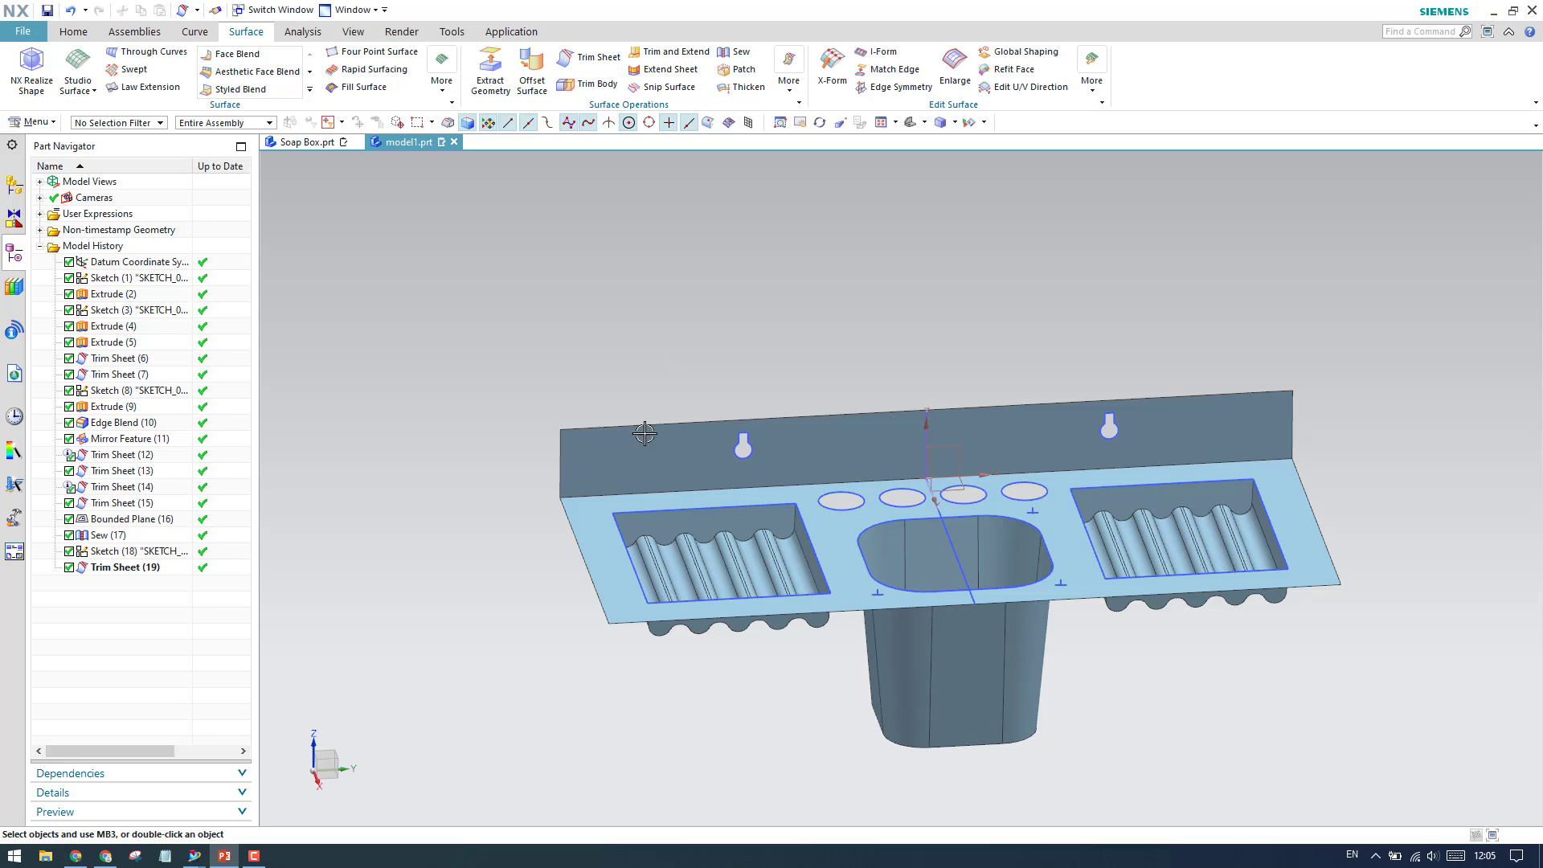
pyautogui.scroll(1, 716, 403)
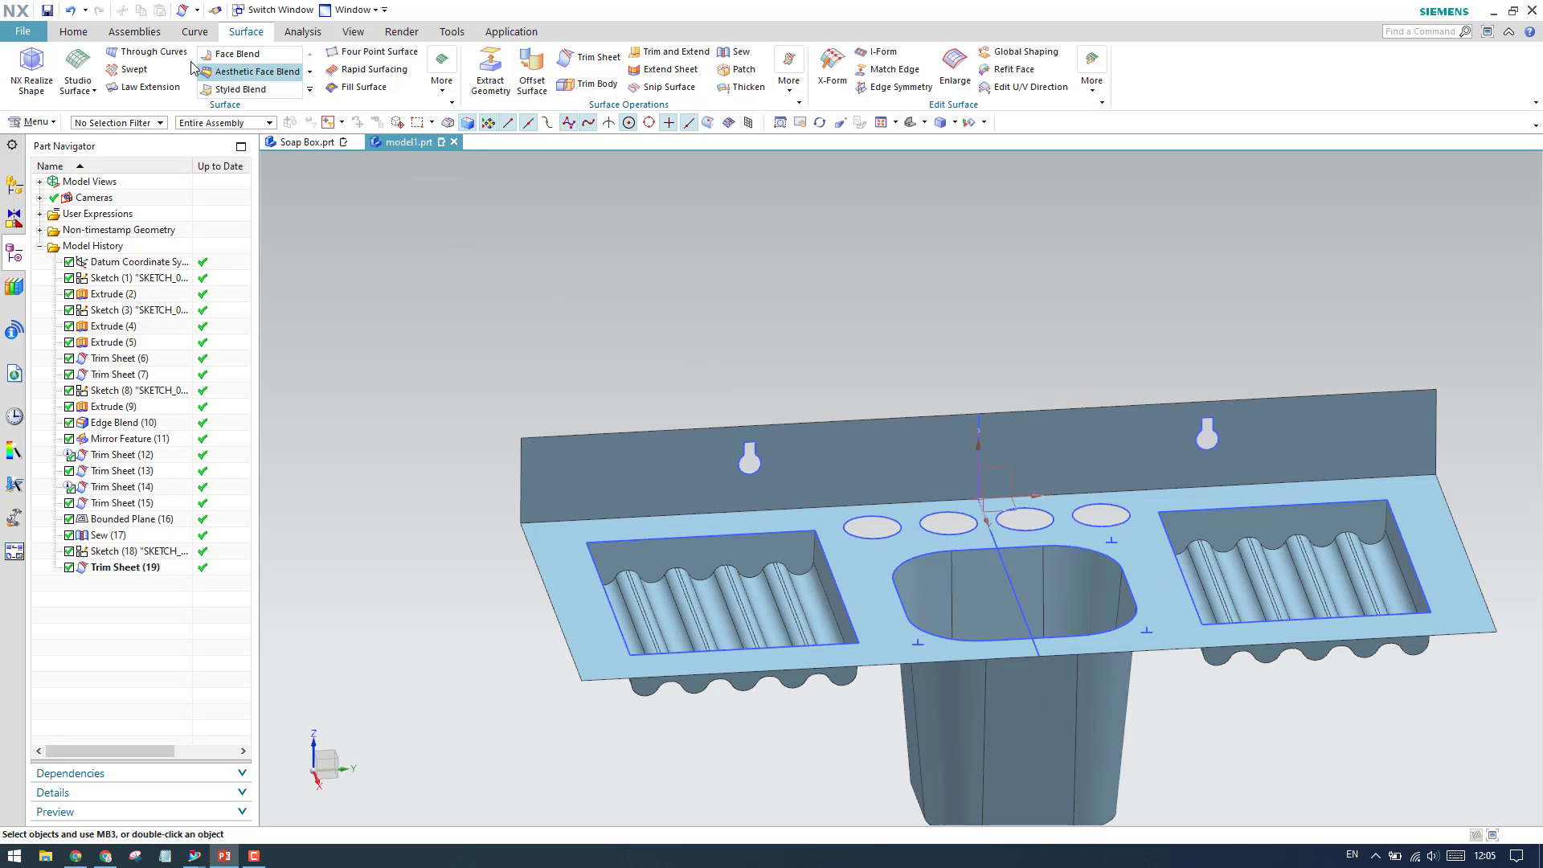
# Step: Start an Edge Blend with a 1 mm radius and select the four vertical corner edges of the left tray
pyautogui.click(73, 32)
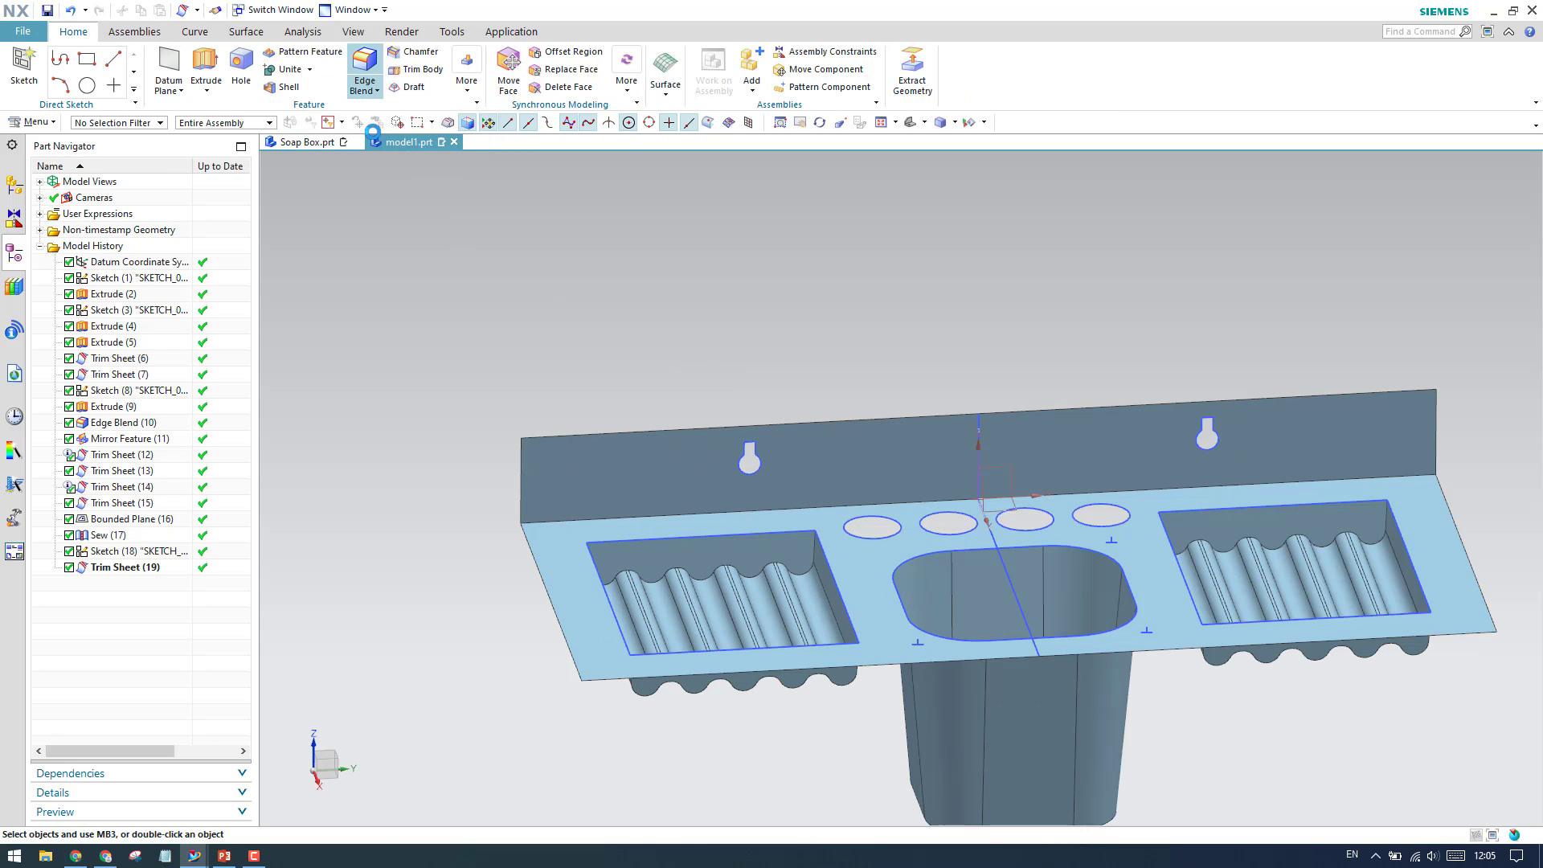
pyautogui.click(365, 64)
pyautogui.scroll(5, 803, 563)
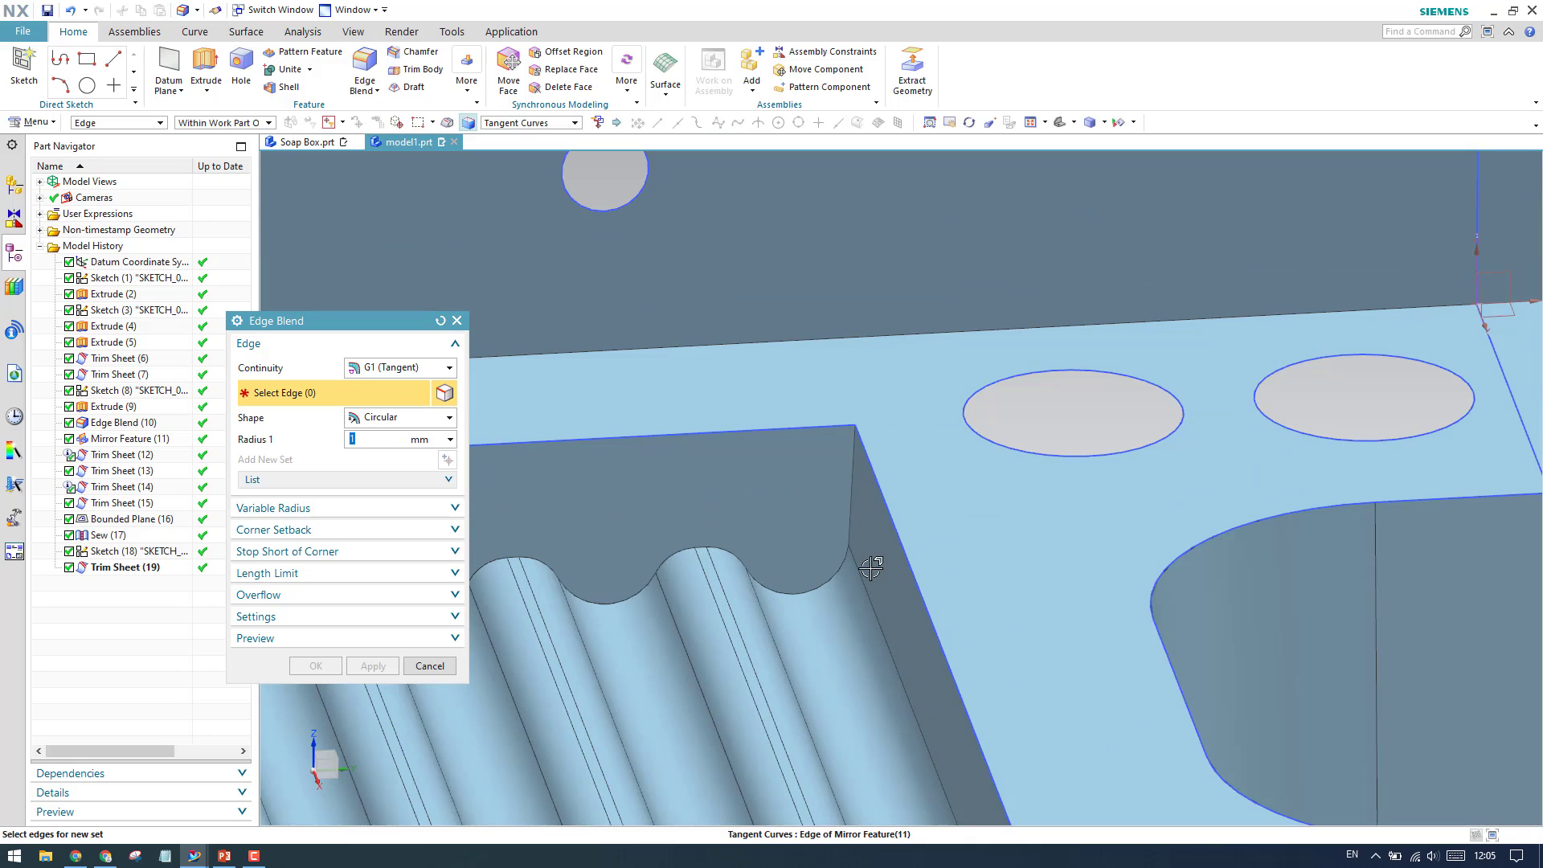
pyautogui.click(856, 504)
pyautogui.scroll(-5, 856, 504)
pyautogui.moveTo(527, 499)
pyautogui.mouseDown(button='middle')
pyautogui.moveTo(488, 499)
pyautogui.moveTo(515, 498)
pyautogui.mouseUp(button='middle')
pyautogui.scroll(5, 631, 486)
pyautogui.click(630, 485)
pyautogui.scroll(-5, 667, 433)
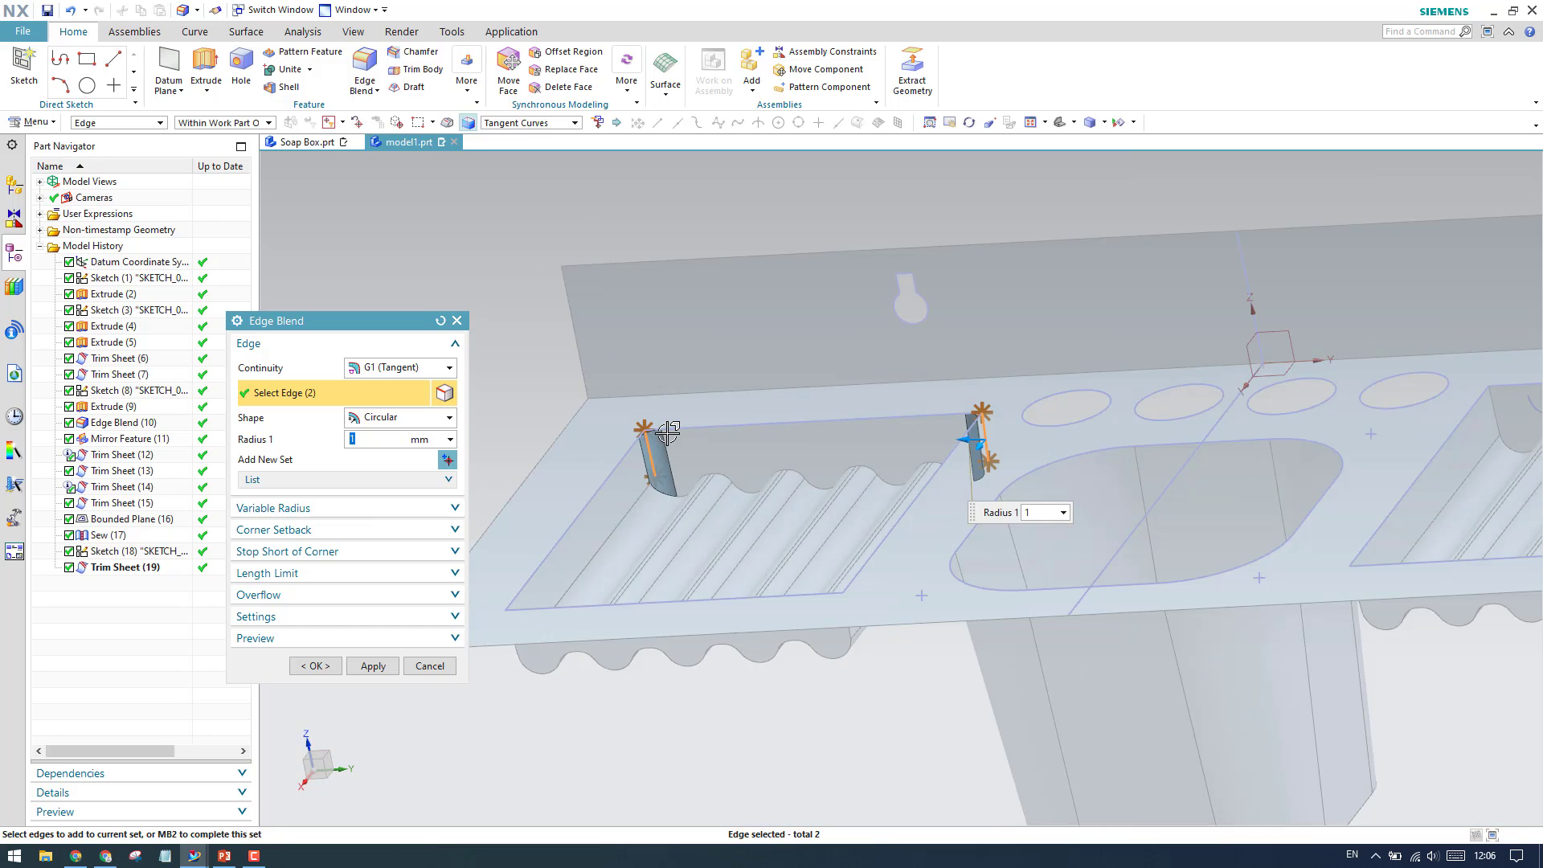
pyautogui.scroll(8, 667, 432)
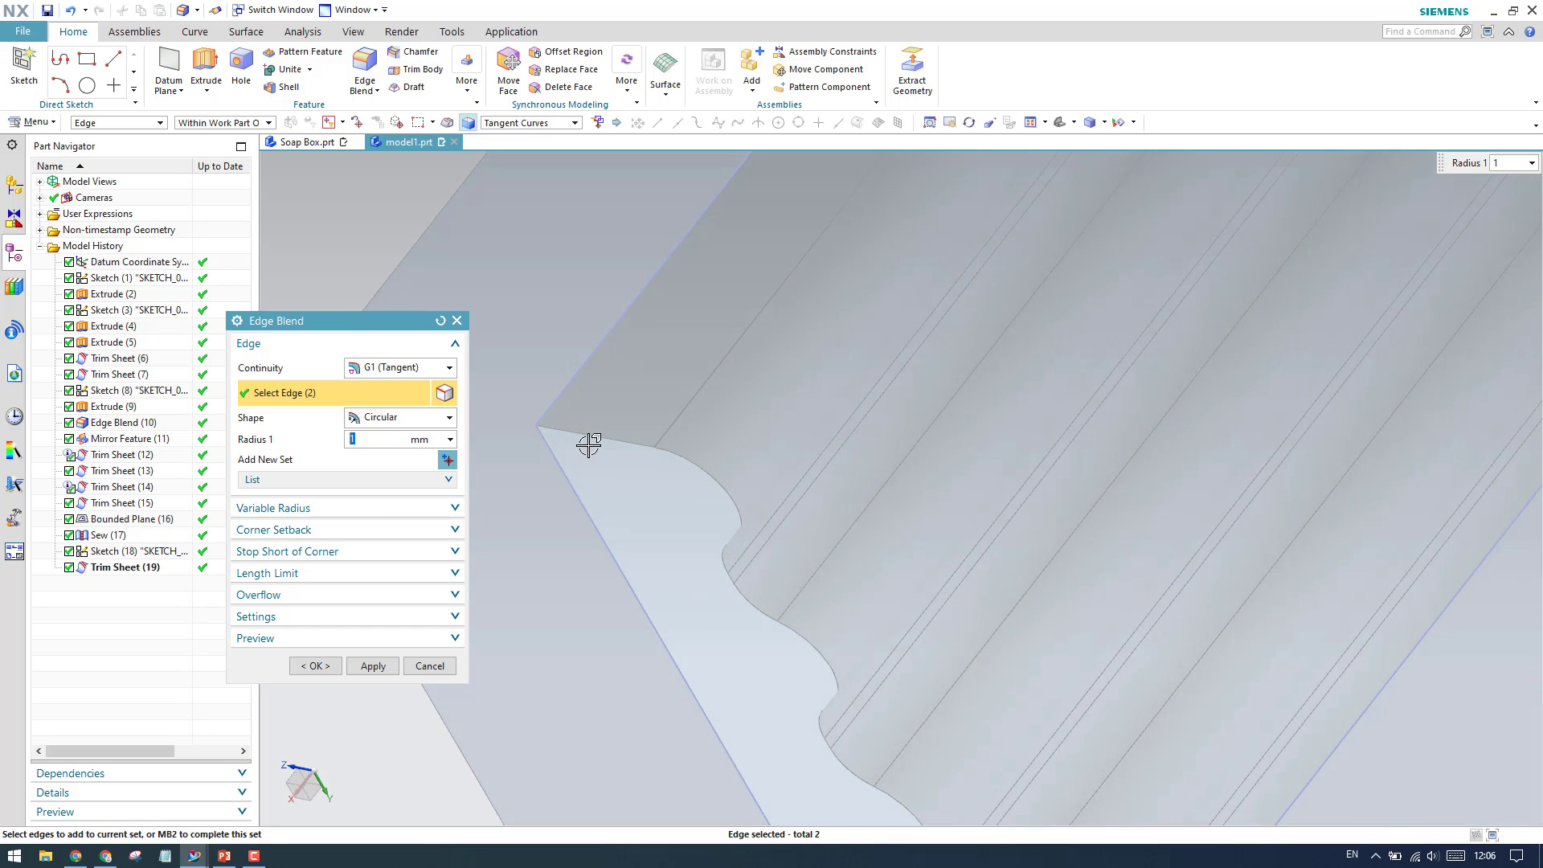
pyautogui.click(591, 440)
pyautogui.scroll(-8, 699, 451)
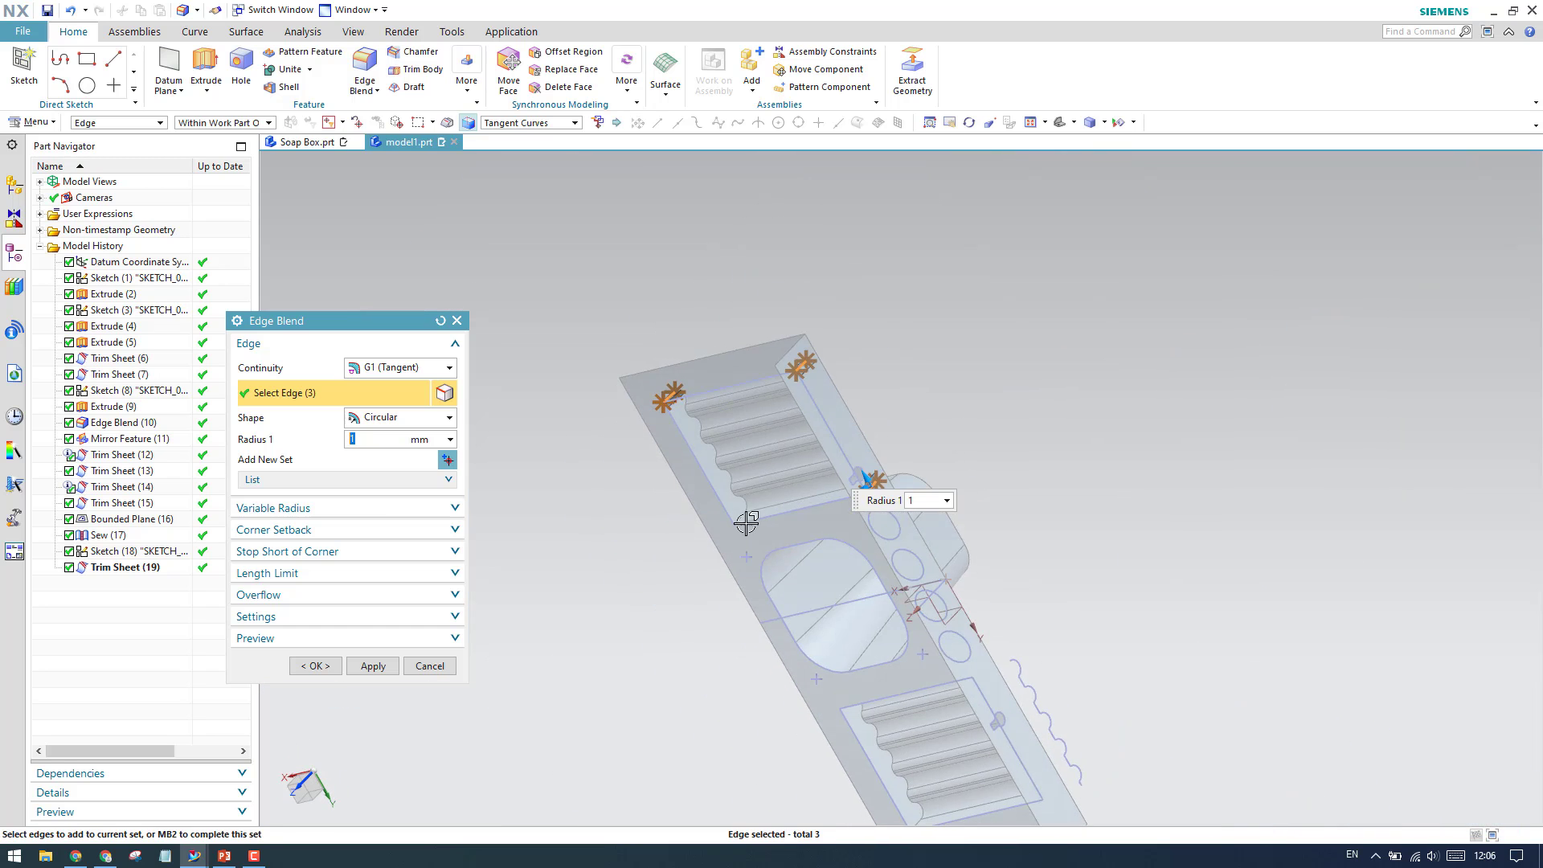
pyautogui.scroll(8, 747, 523)
pyautogui.click(733, 523)
pyautogui.scroll(-10, 733, 523)
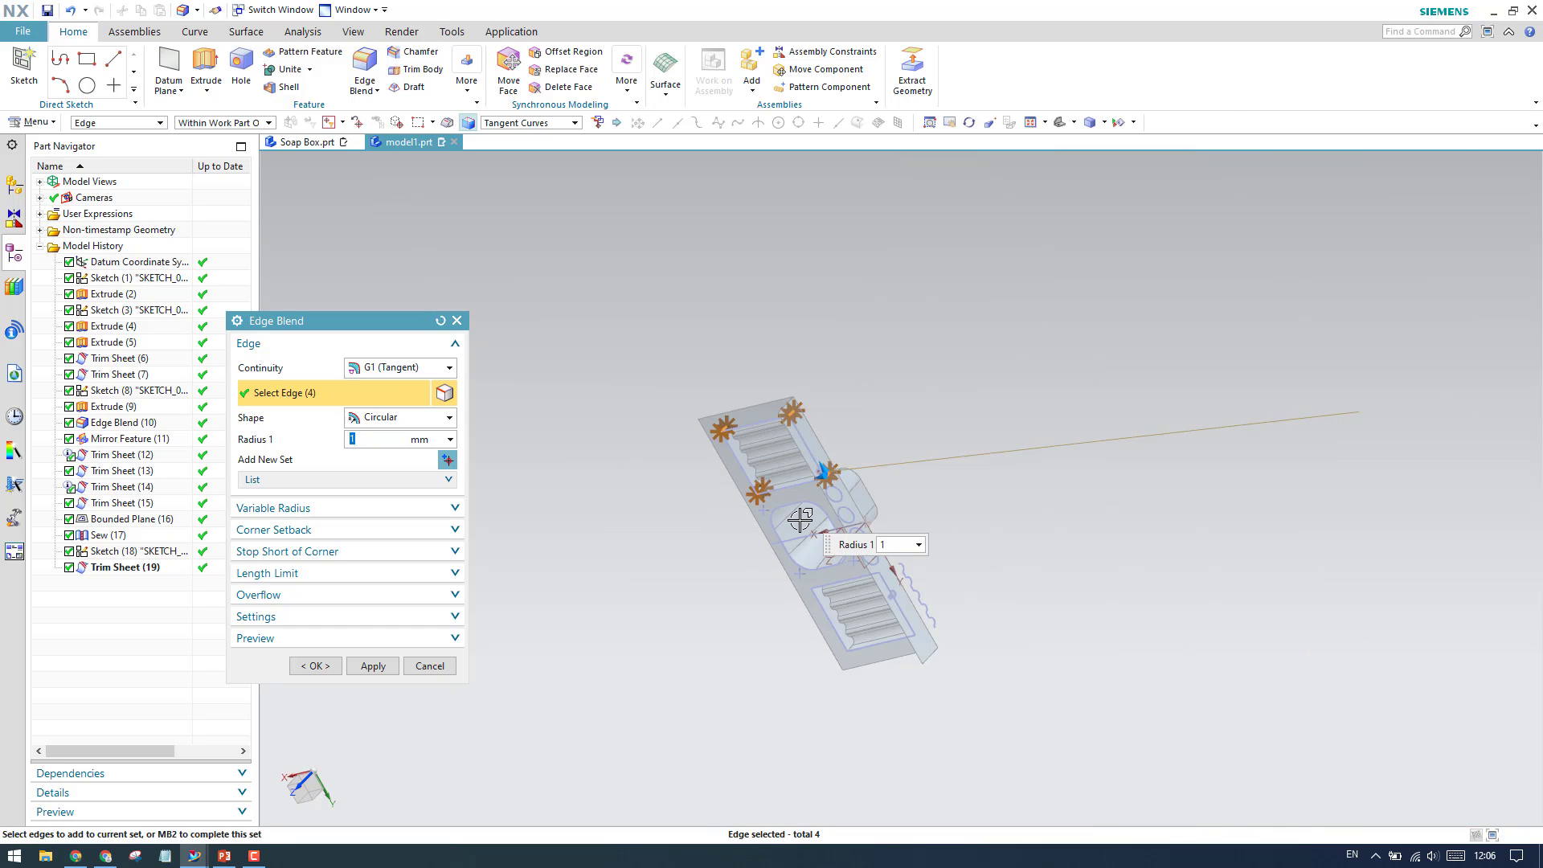
# Step: Add the four vertical corner edges of the right tray to the 1 mm blend and apply it
pyautogui.scroll(10, 808, 563)
pyautogui.click(811, 568)
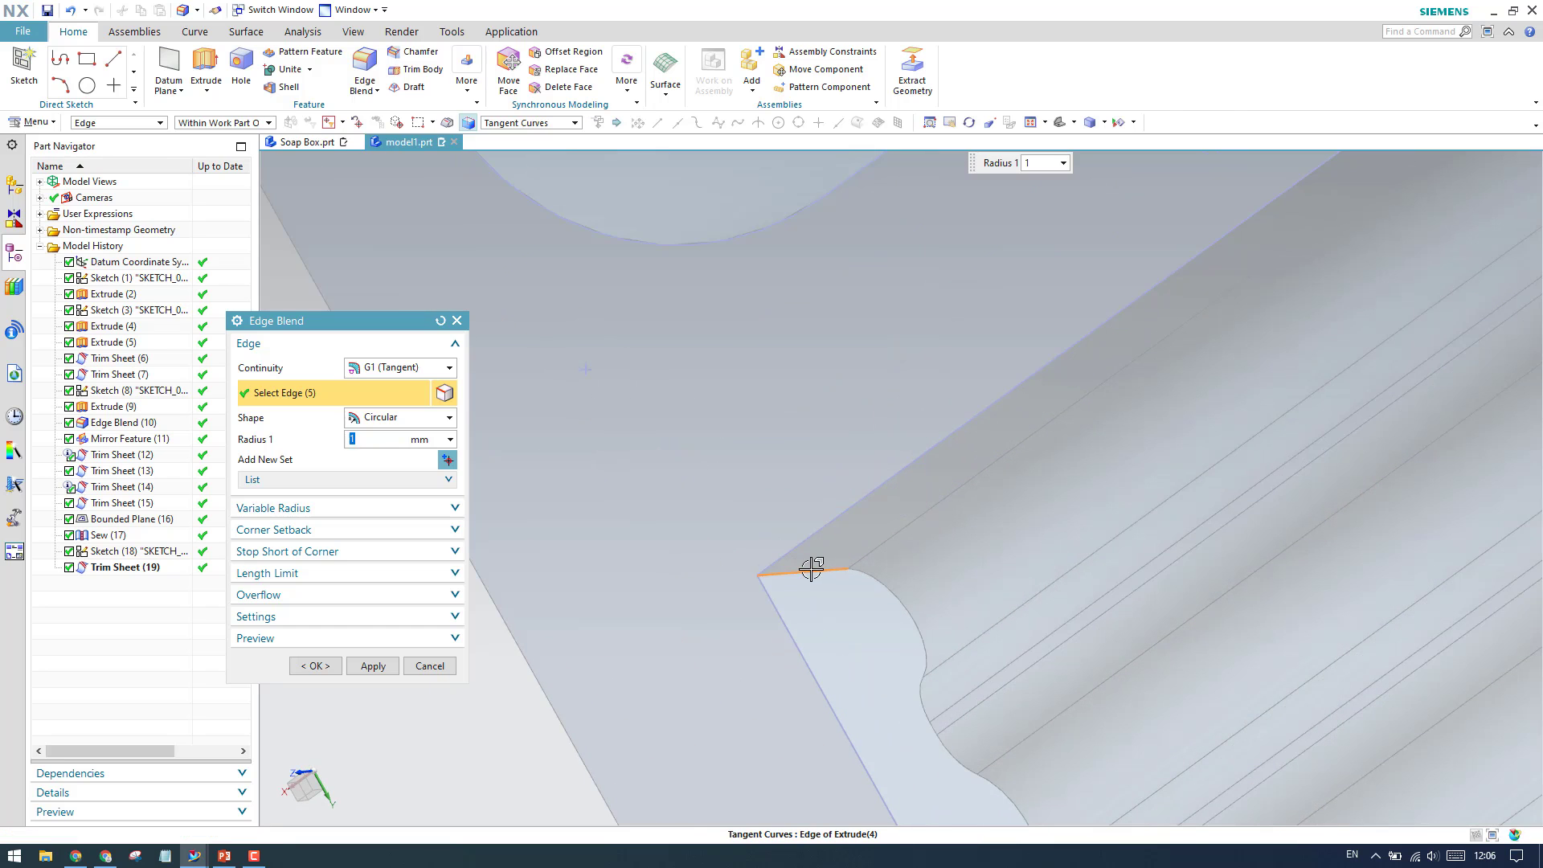
pyautogui.scroll(-10, 820, 652)
pyautogui.scroll(3, 837, 619)
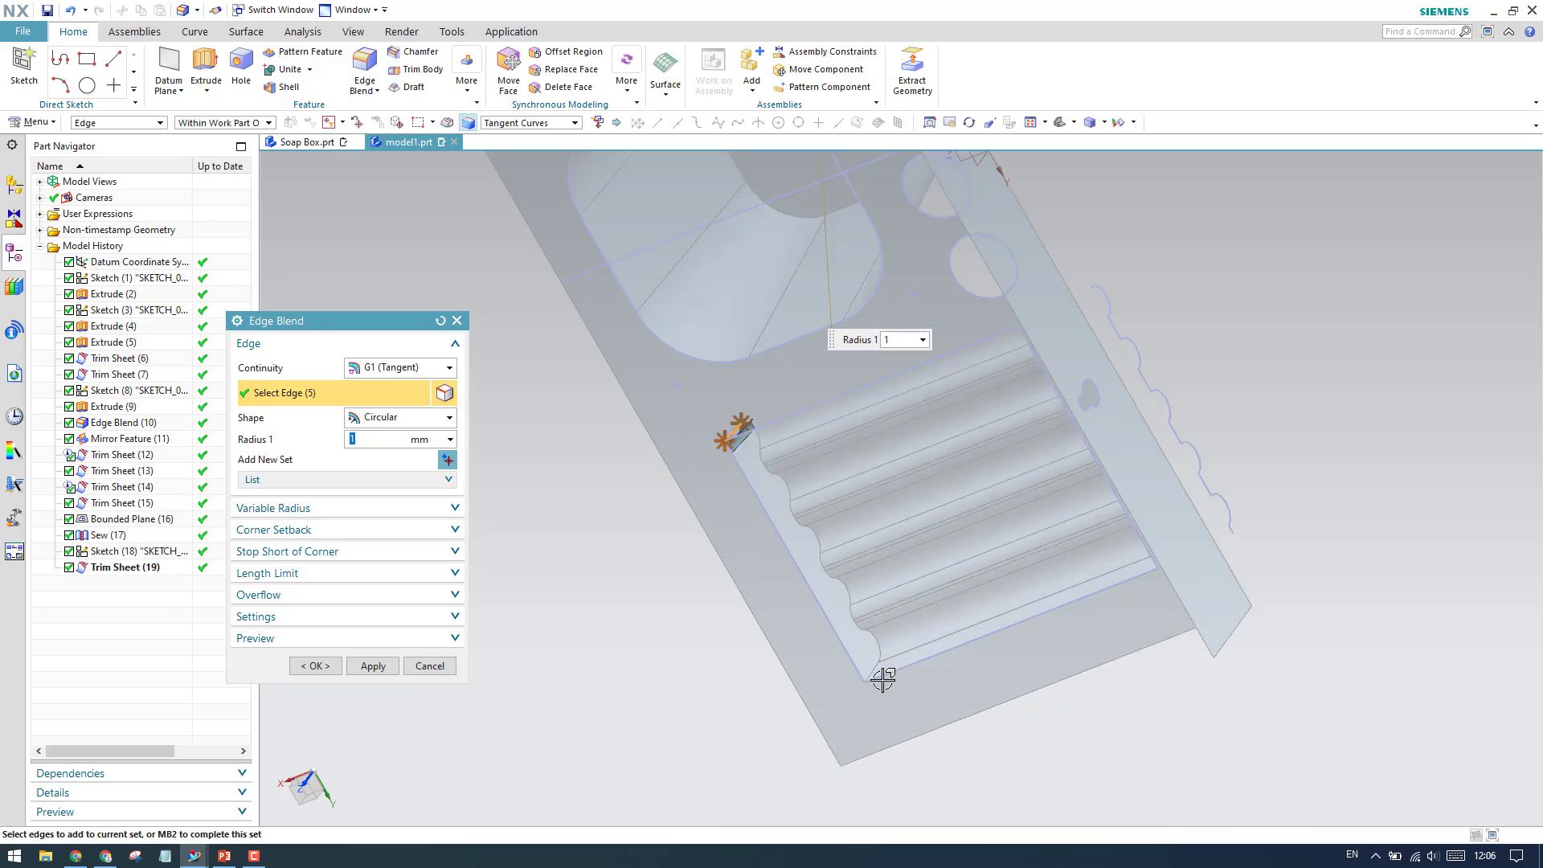
pyautogui.scroll(8, 882, 679)
pyautogui.click(830, 592)
pyautogui.scroll(-8, 830, 617)
pyautogui.moveTo(830, 617); pyautogui.dragTo(902, 527, button='middle')
pyautogui.scroll(5, 827, 509)
pyautogui.click(842, 543)
pyautogui.scroll(-5, 839, 531)
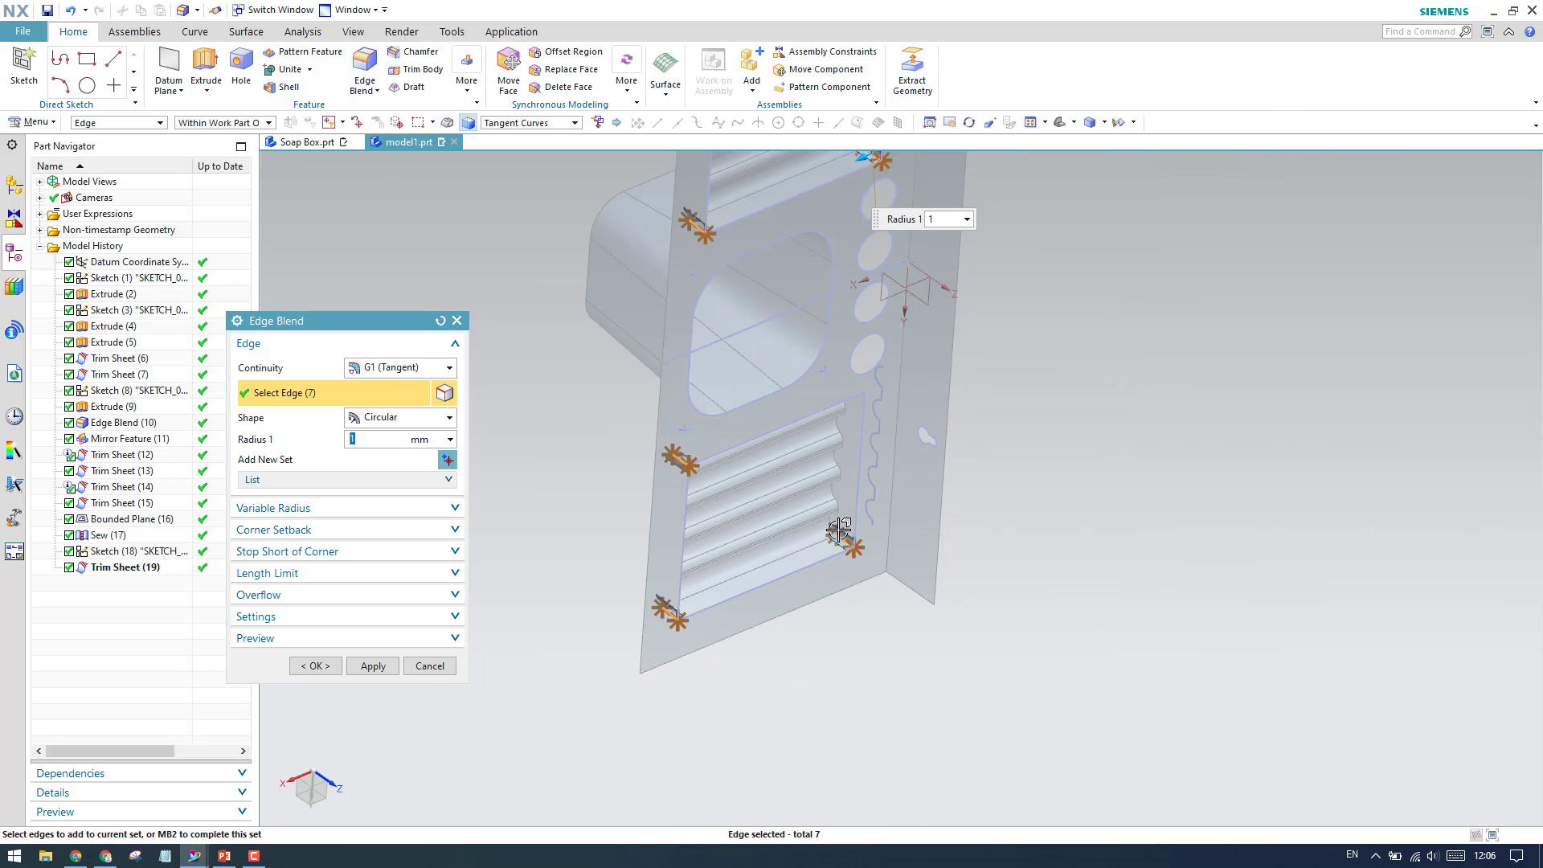
pyautogui.scroll(8, 930, 434)
pyautogui.click(854, 475)
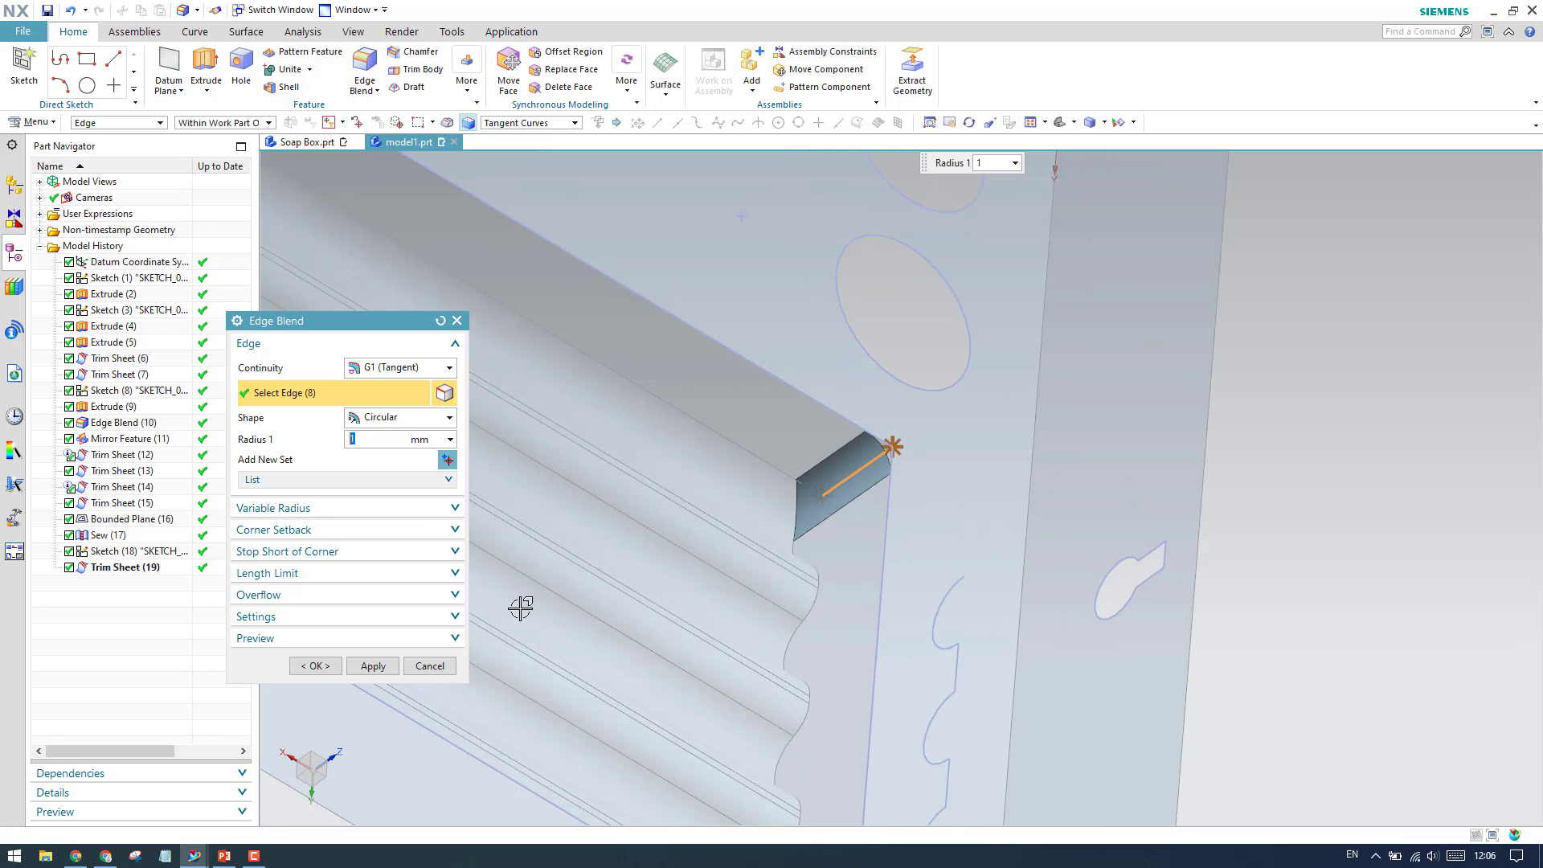
pyautogui.click(315, 665)
# Step: Blend the long edge between the top plate and the back wall with a 1 mm radius
pyautogui.scroll(-8, 868, 493)
pyautogui.moveTo(868, 492); pyautogui.dragTo(882, 534, button='middle')
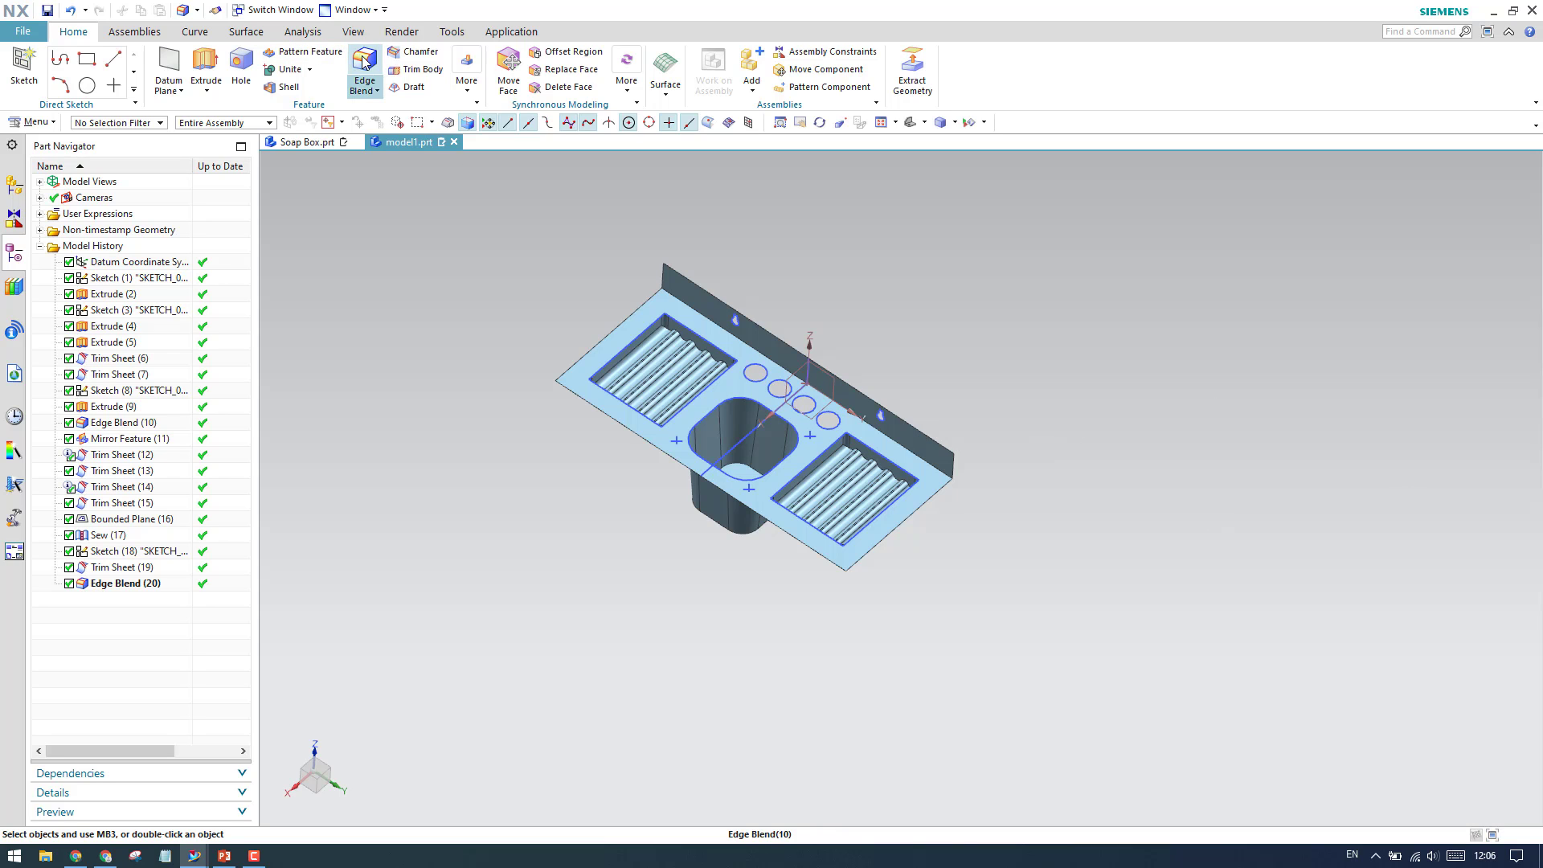
pyautogui.click(364, 68)
pyautogui.scroll(5, 720, 330)
pyautogui.scroll(2, 720, 330)
pyautogui.click(924, 490)
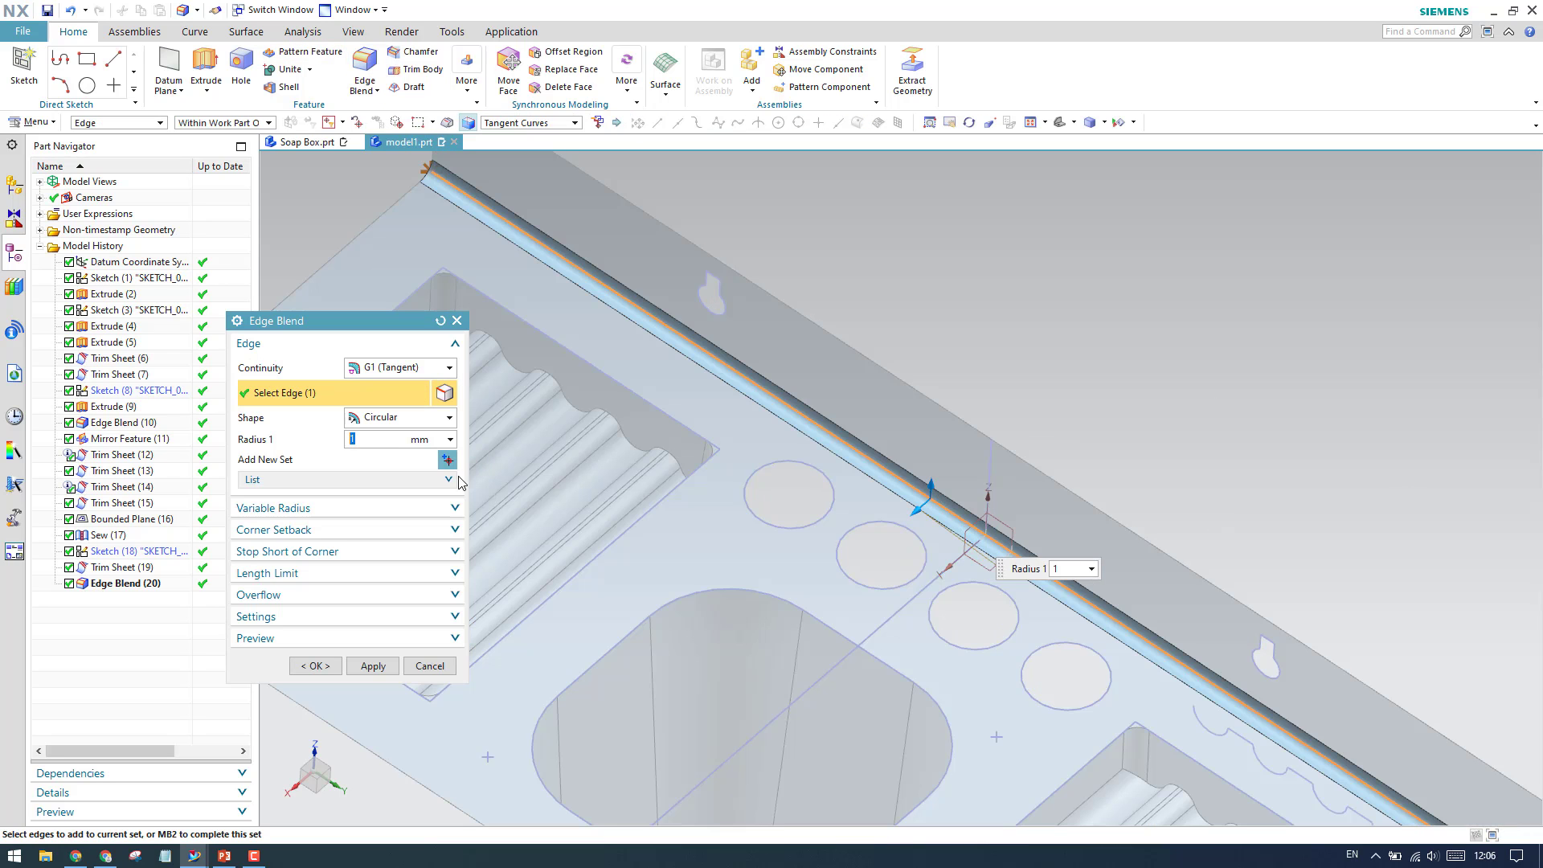
pyautogui.click(315, 667)
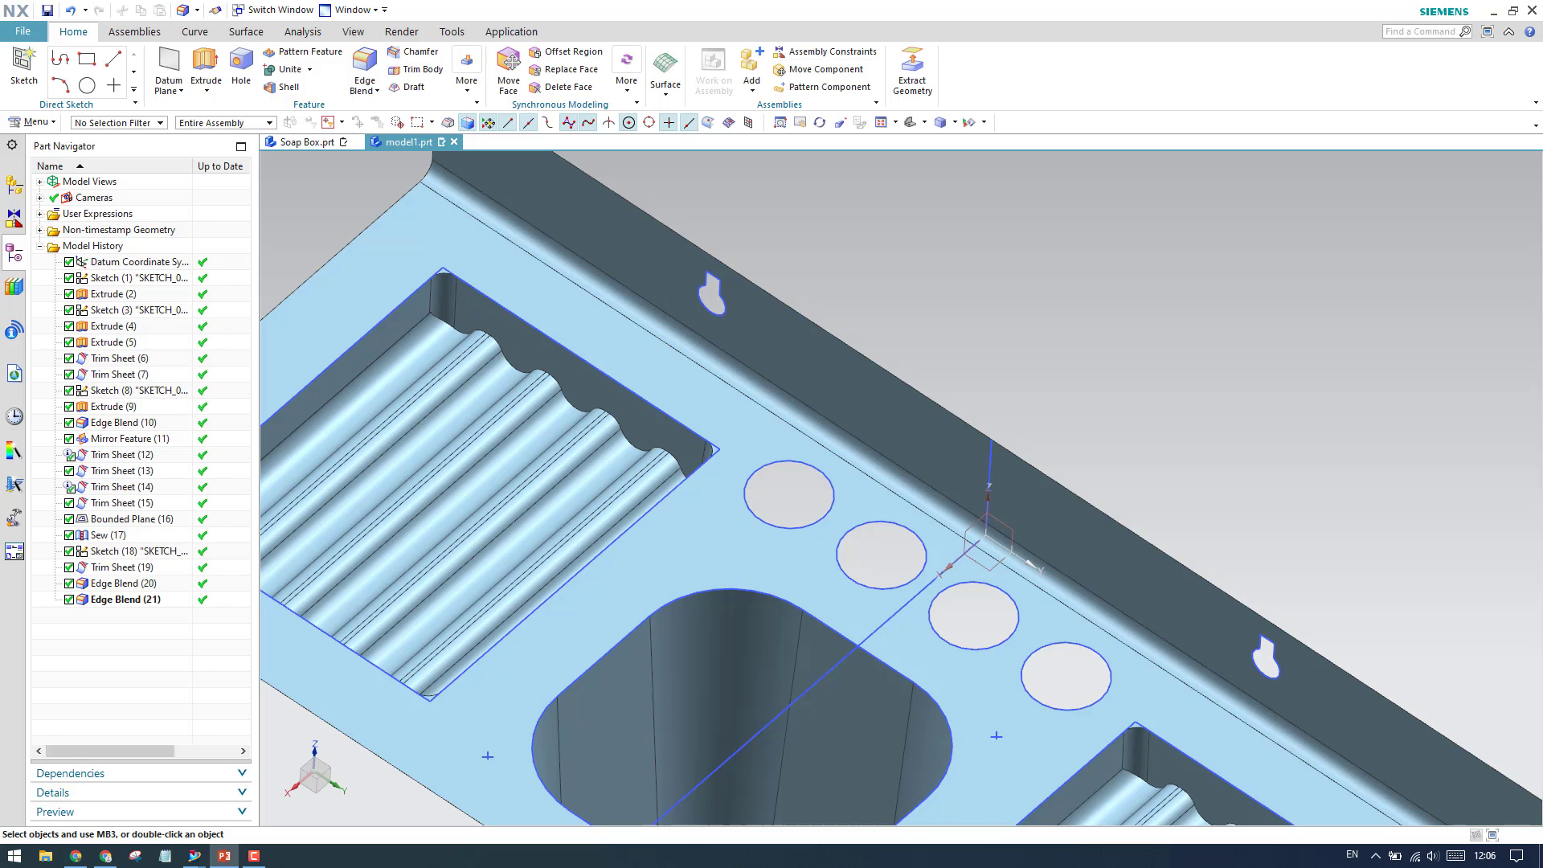
# Step: Blend the outer bottom edge loop of the basin with a 1.5 mm radius
pyautogui.scroll(-10, 1097, 331)
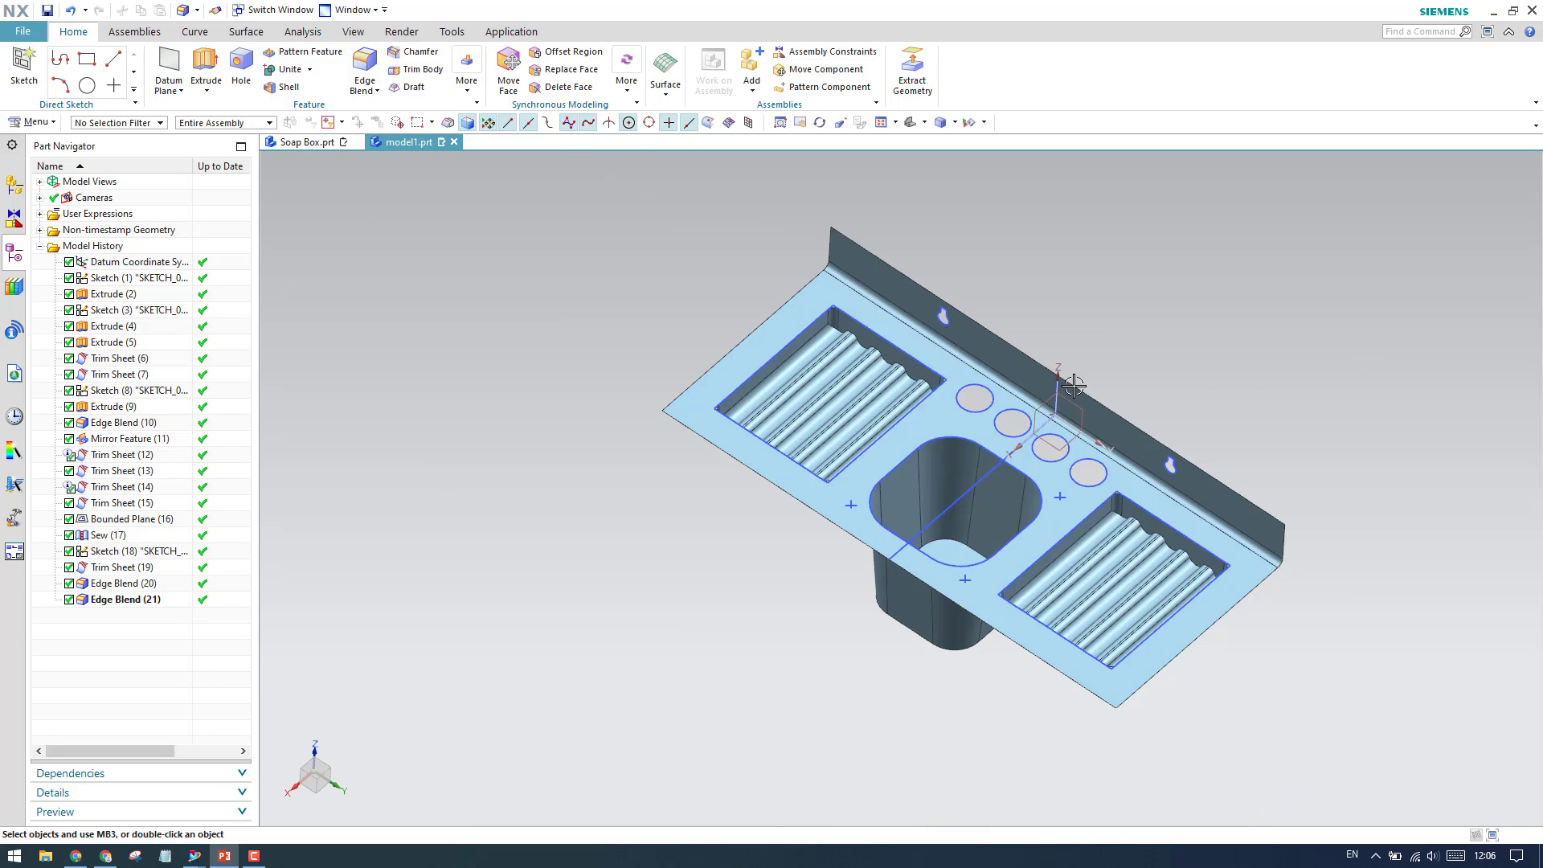
pyautogui.moveTo(1098, 331); pyautogui.dragTo(1131, 297, button='middle')
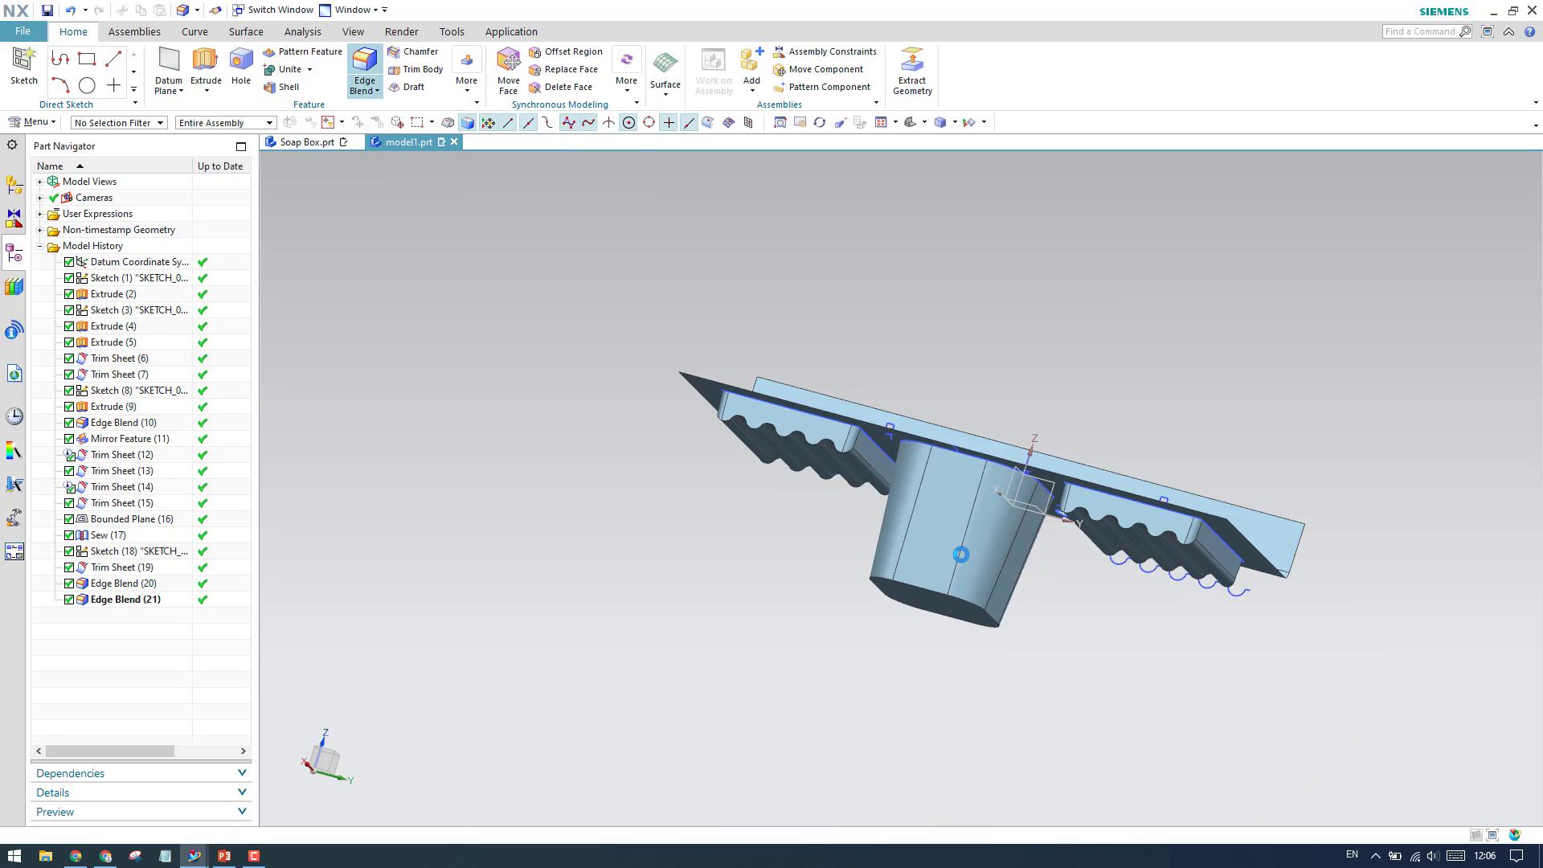
pyautogui.click(364, 69)
pyautogui.scroll(2, 936, 563)
pyautogui.click(903, 599)
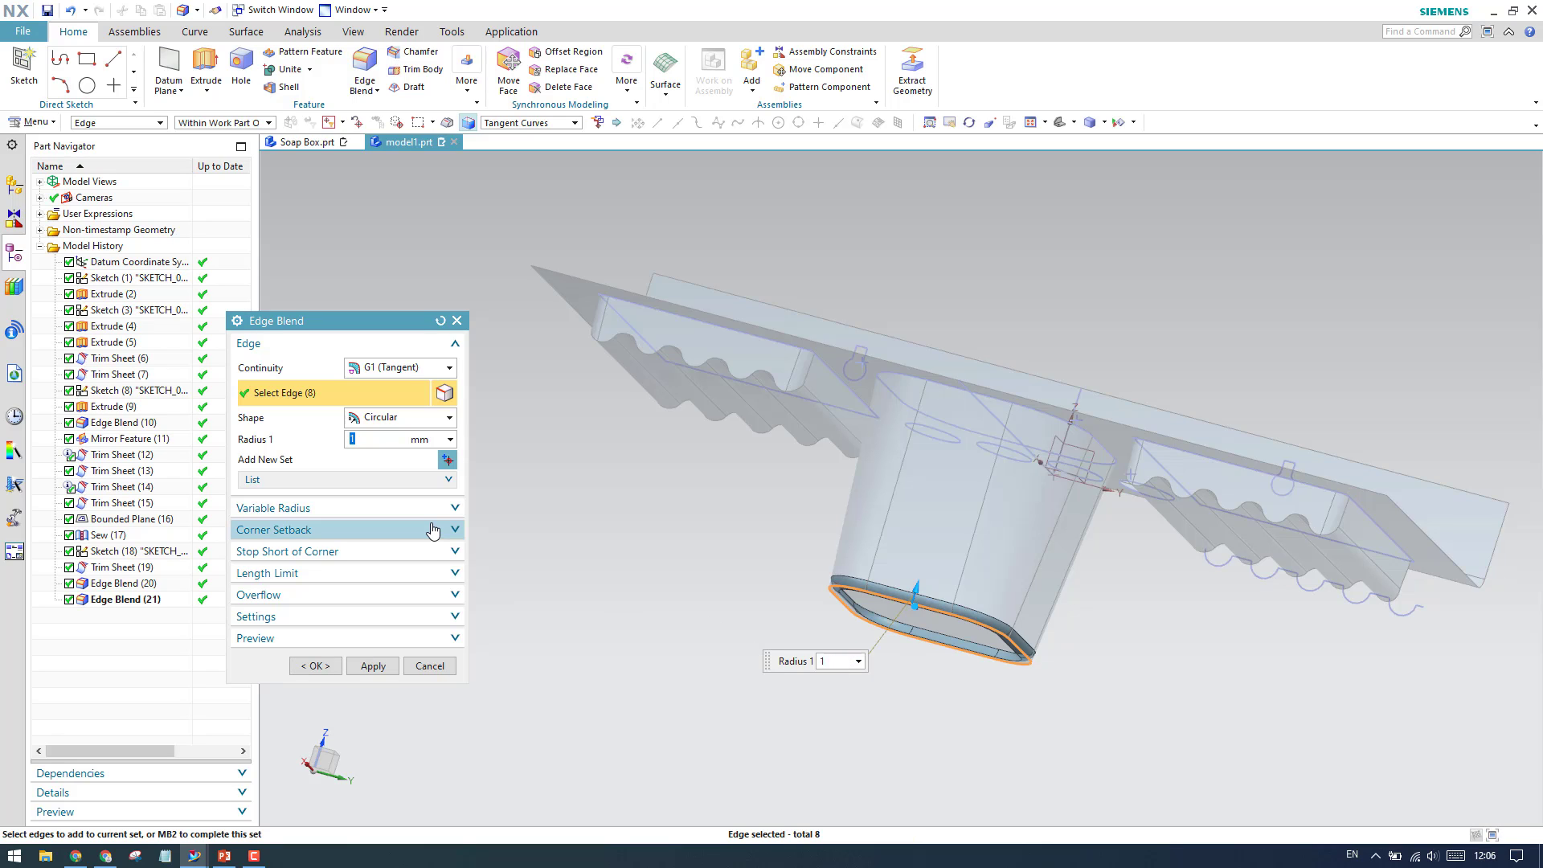
pyautogui.press('Return')
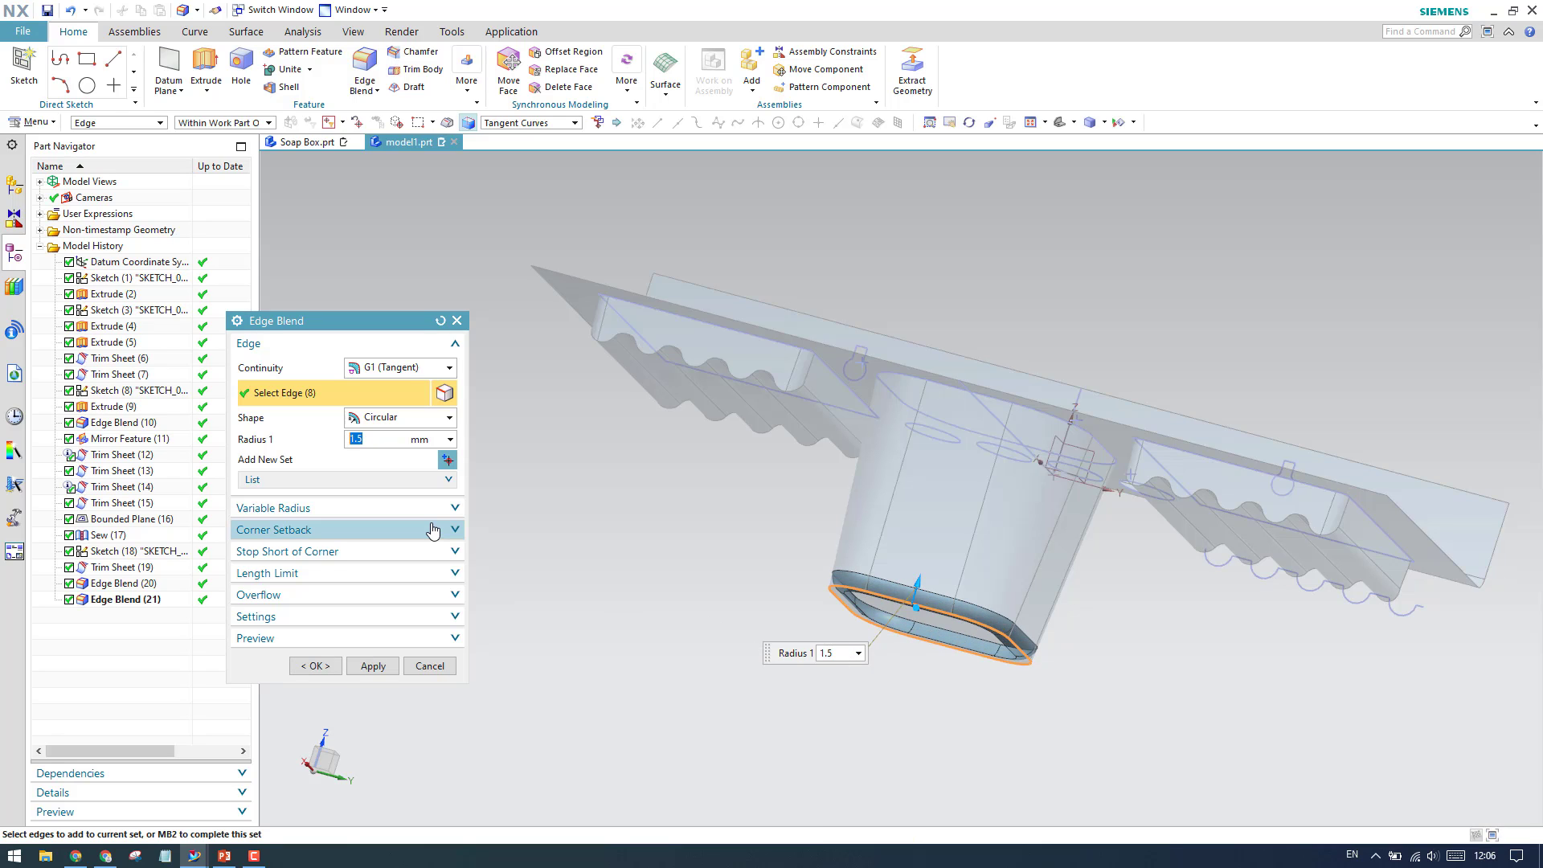
pyautogui.click(334, 668)
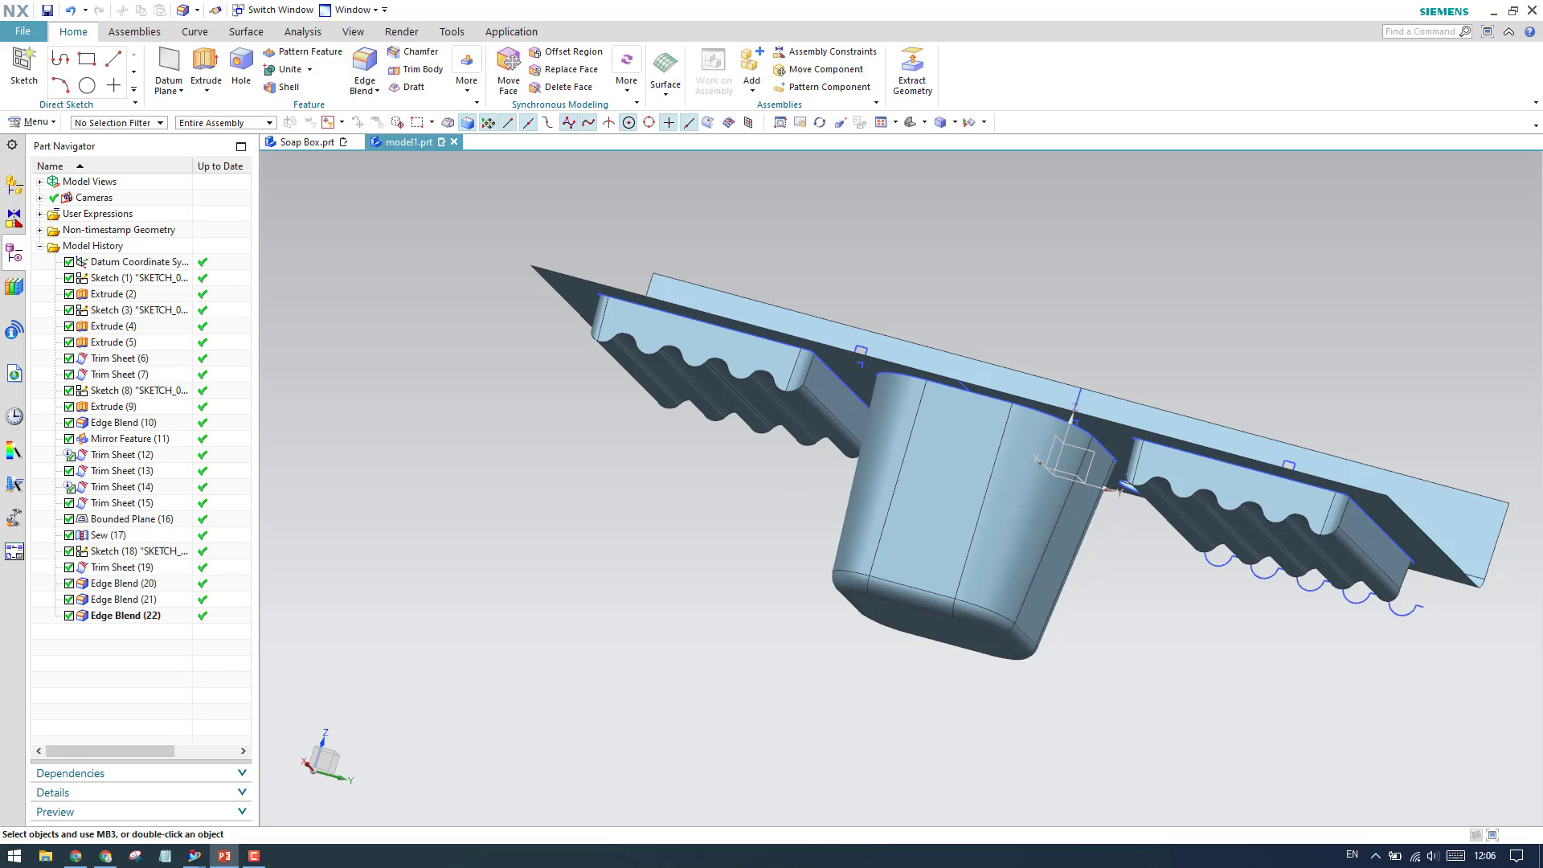
# Step: Blend the wavy floor edge loop of the left corrugated tray with a 1 mm radius
pyautogui.hotkey('ctrl', 'alt', 't')
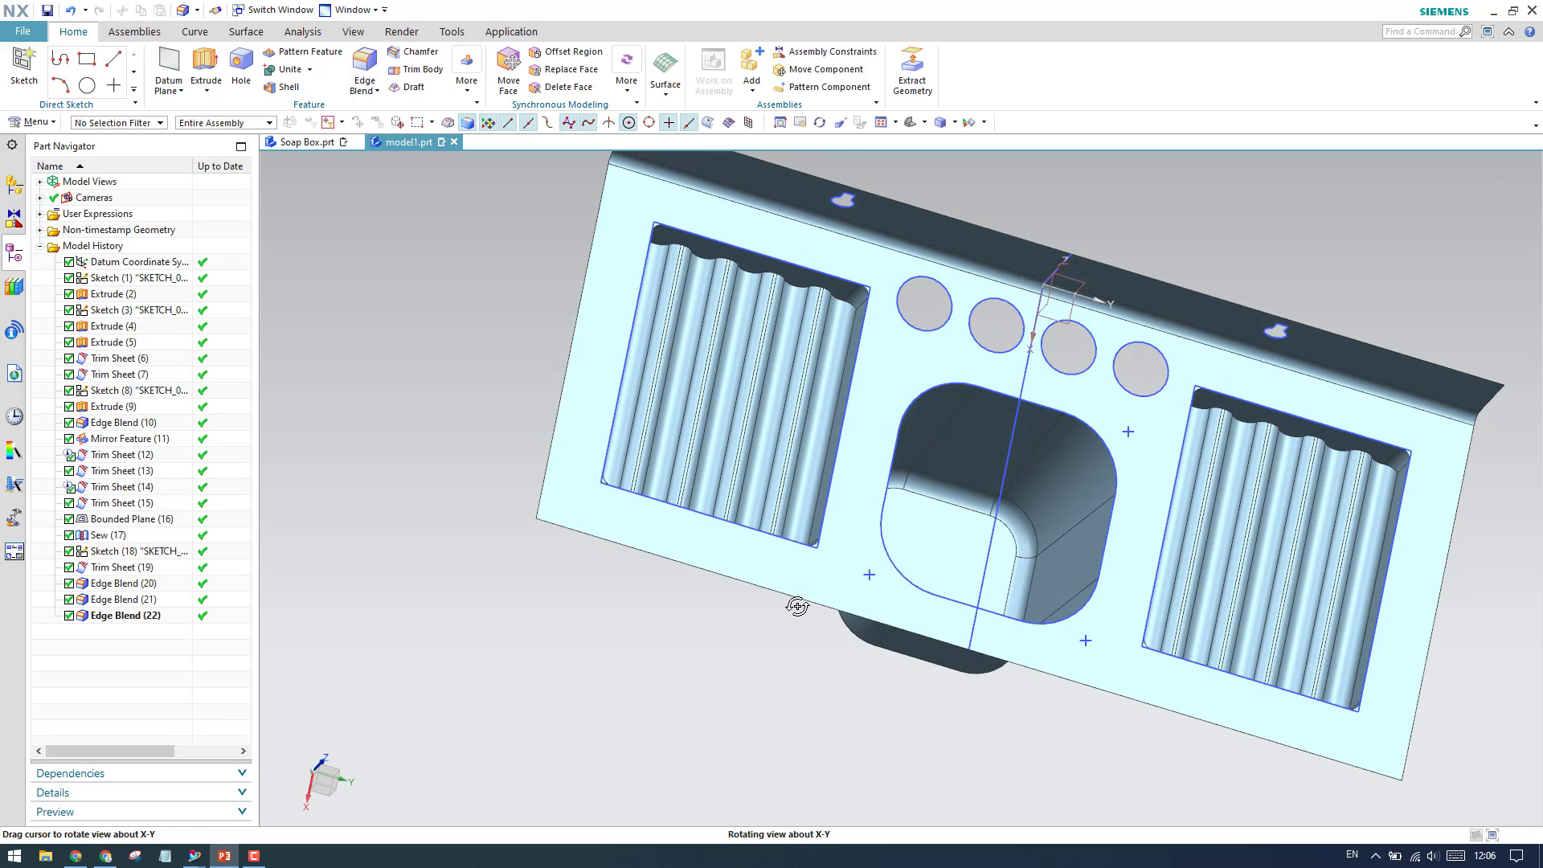
pyautogui.scroll(4, 707, 276)
pyautogui.click(353, 77)
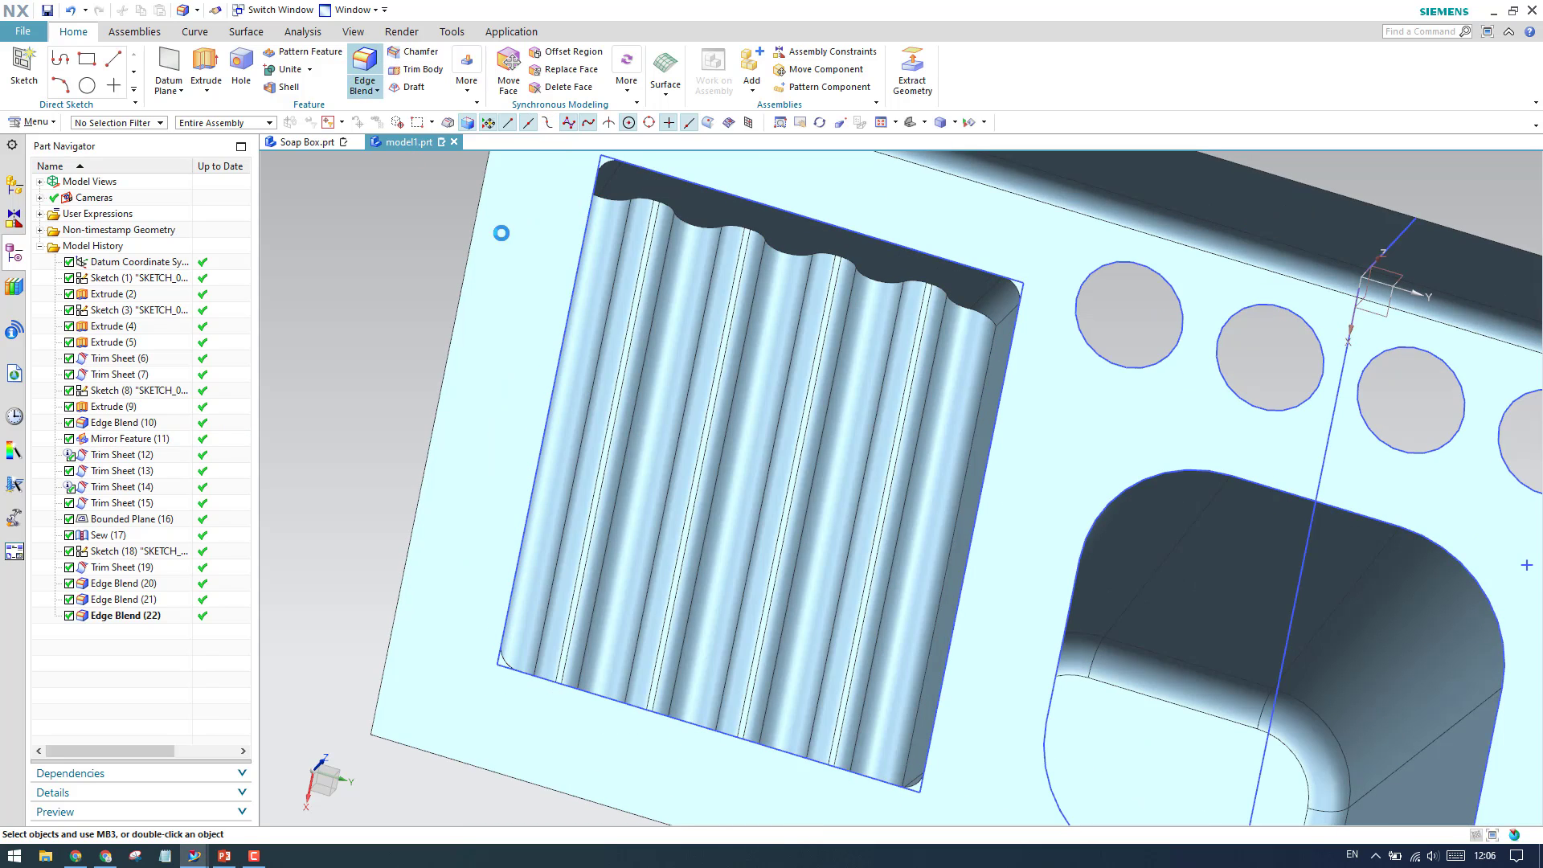
pyautogui.click(615, 200)
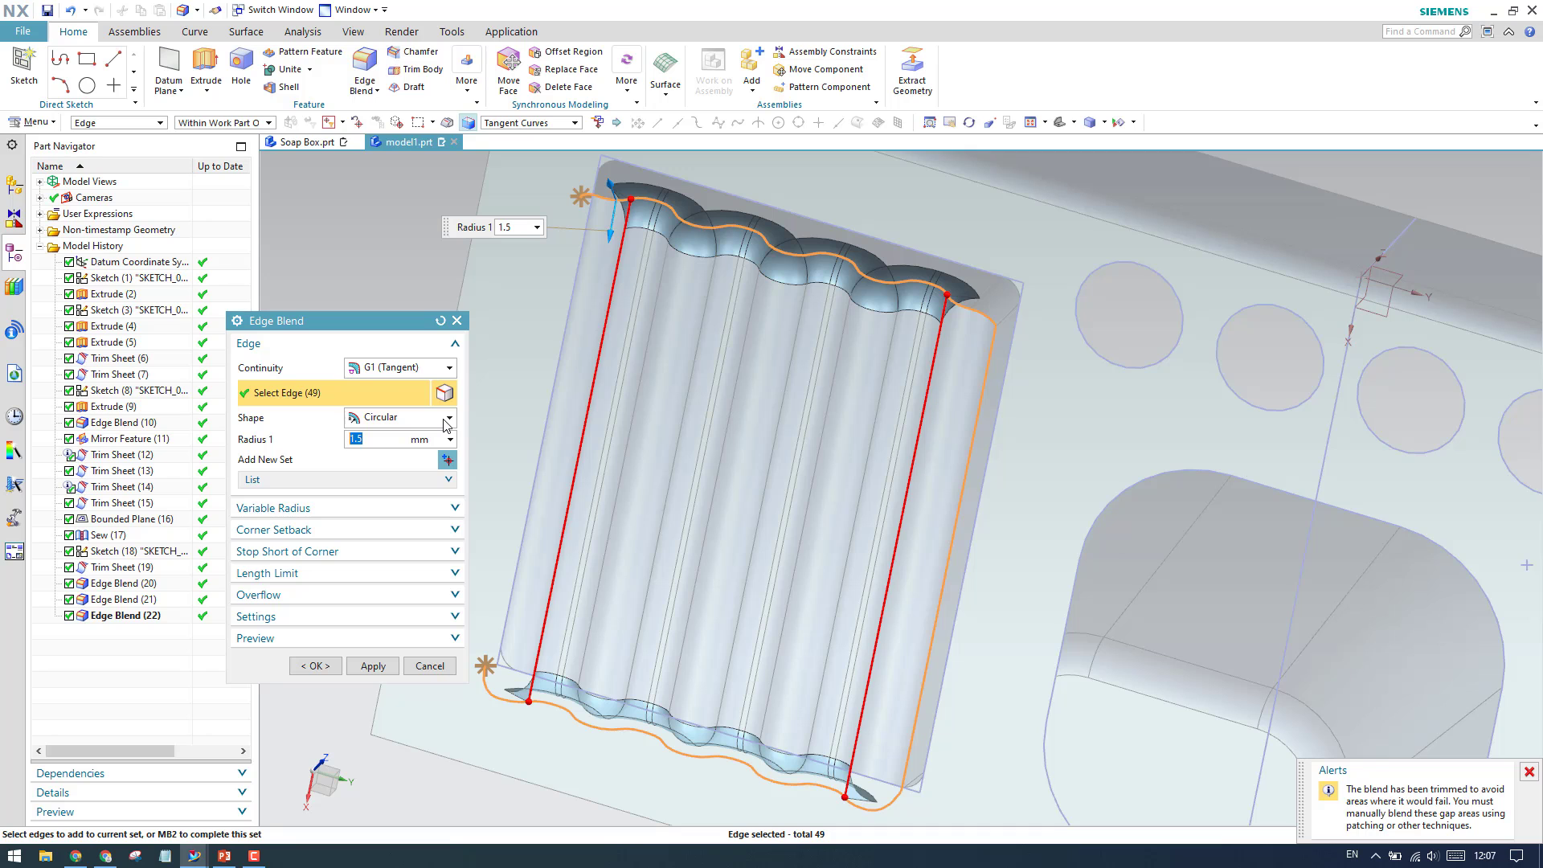
pyautogui.write('1')
pyautogui.press('Return')
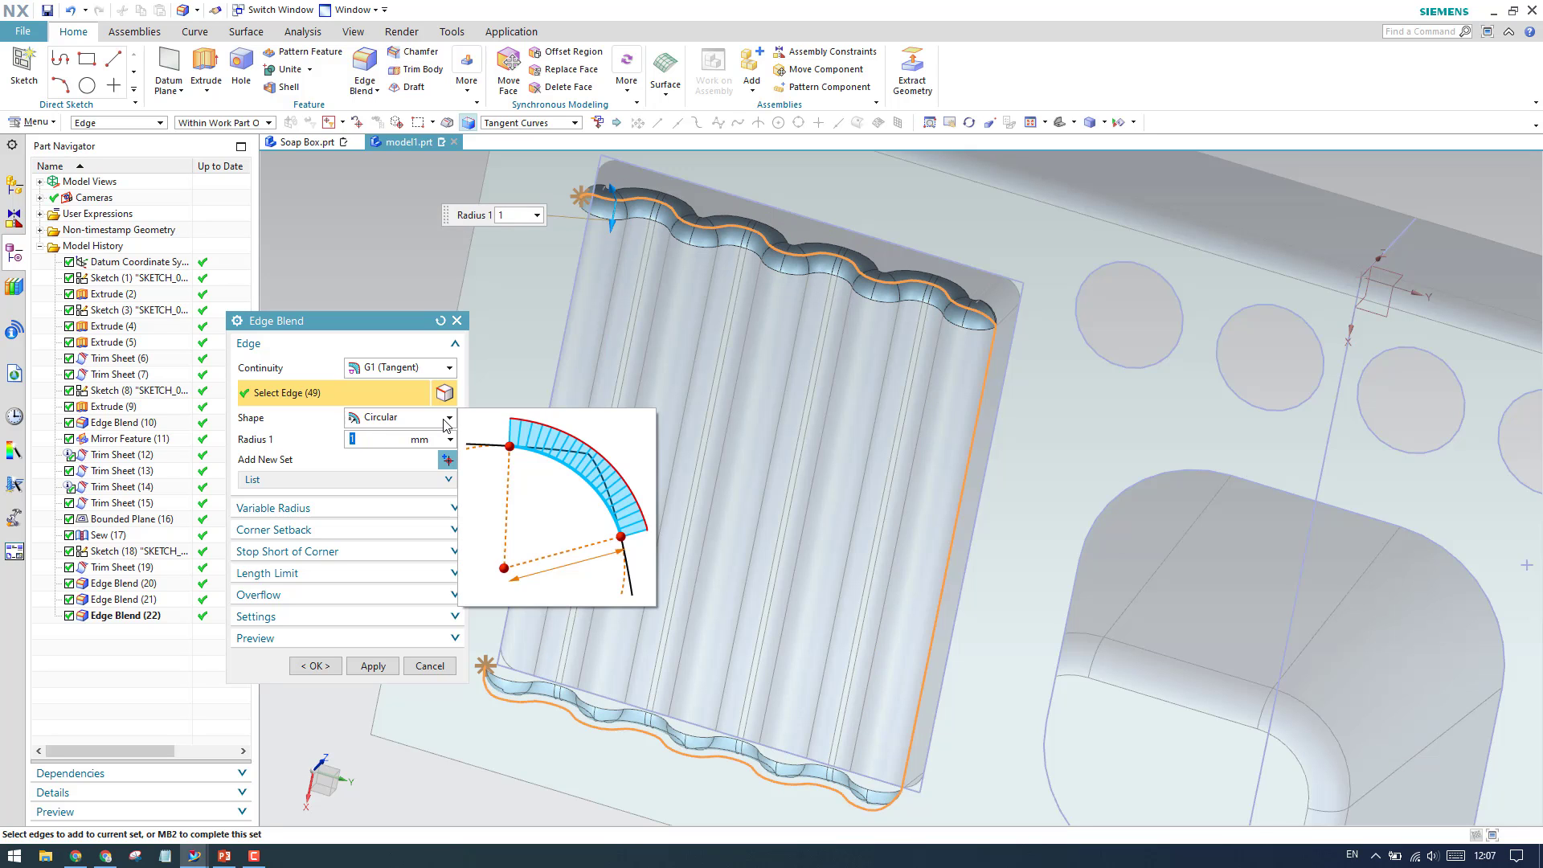
pyautogui.middleClick(511, 332)
# Step: Blend the wavy floor edge loop of the right corrugated tray with a 1 mm radius
pyautogui.scroll(-5, 511, 332)
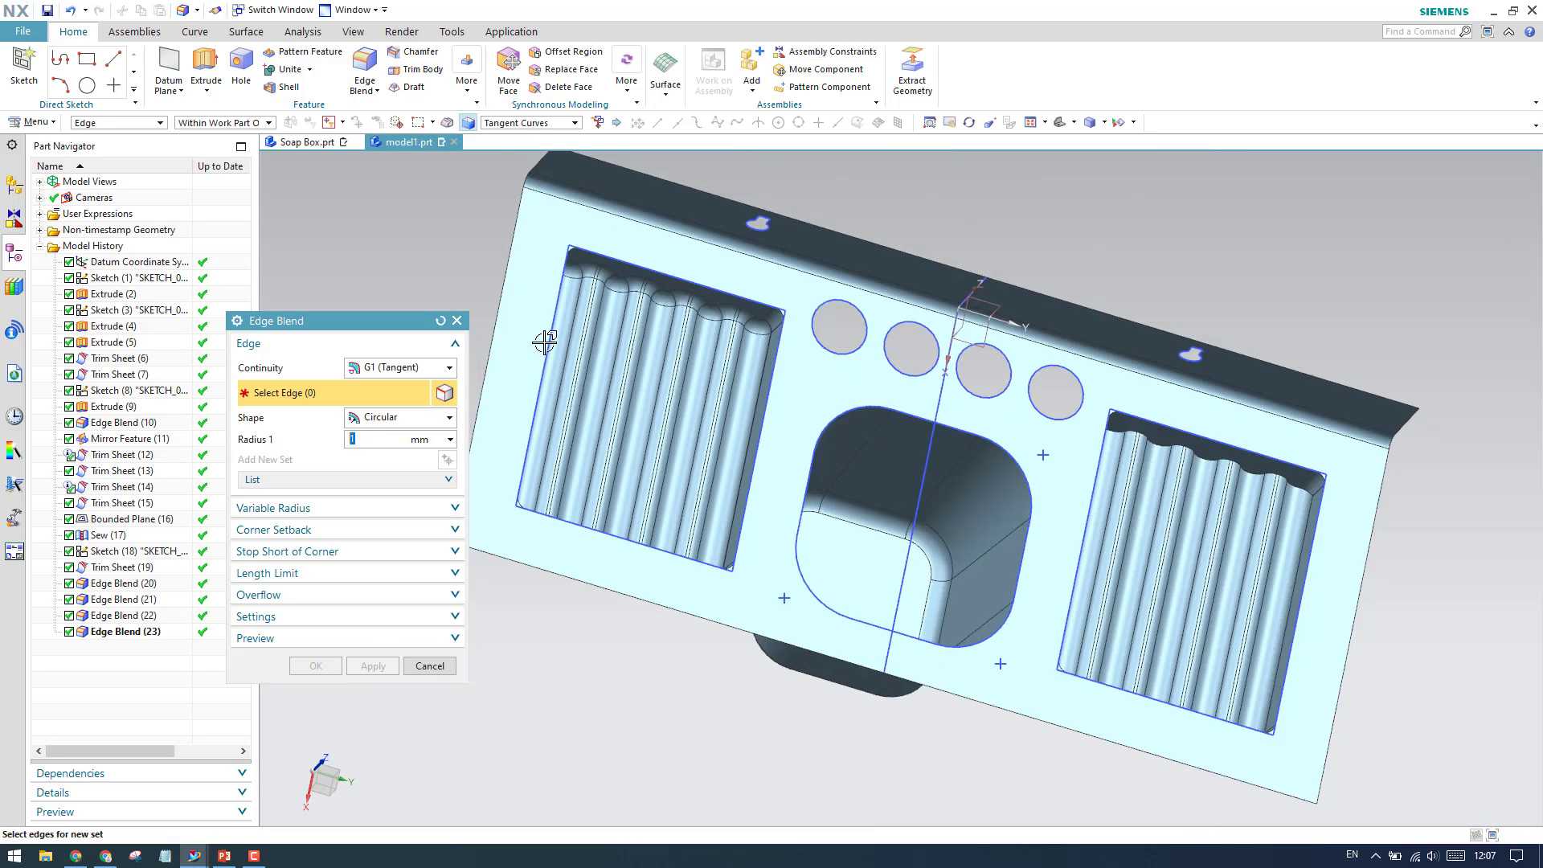
pyautogui.scroll(6, 954, 410)
pyautogui.click(955, 409)
pyautogui.scroll(-4, 955, 410)
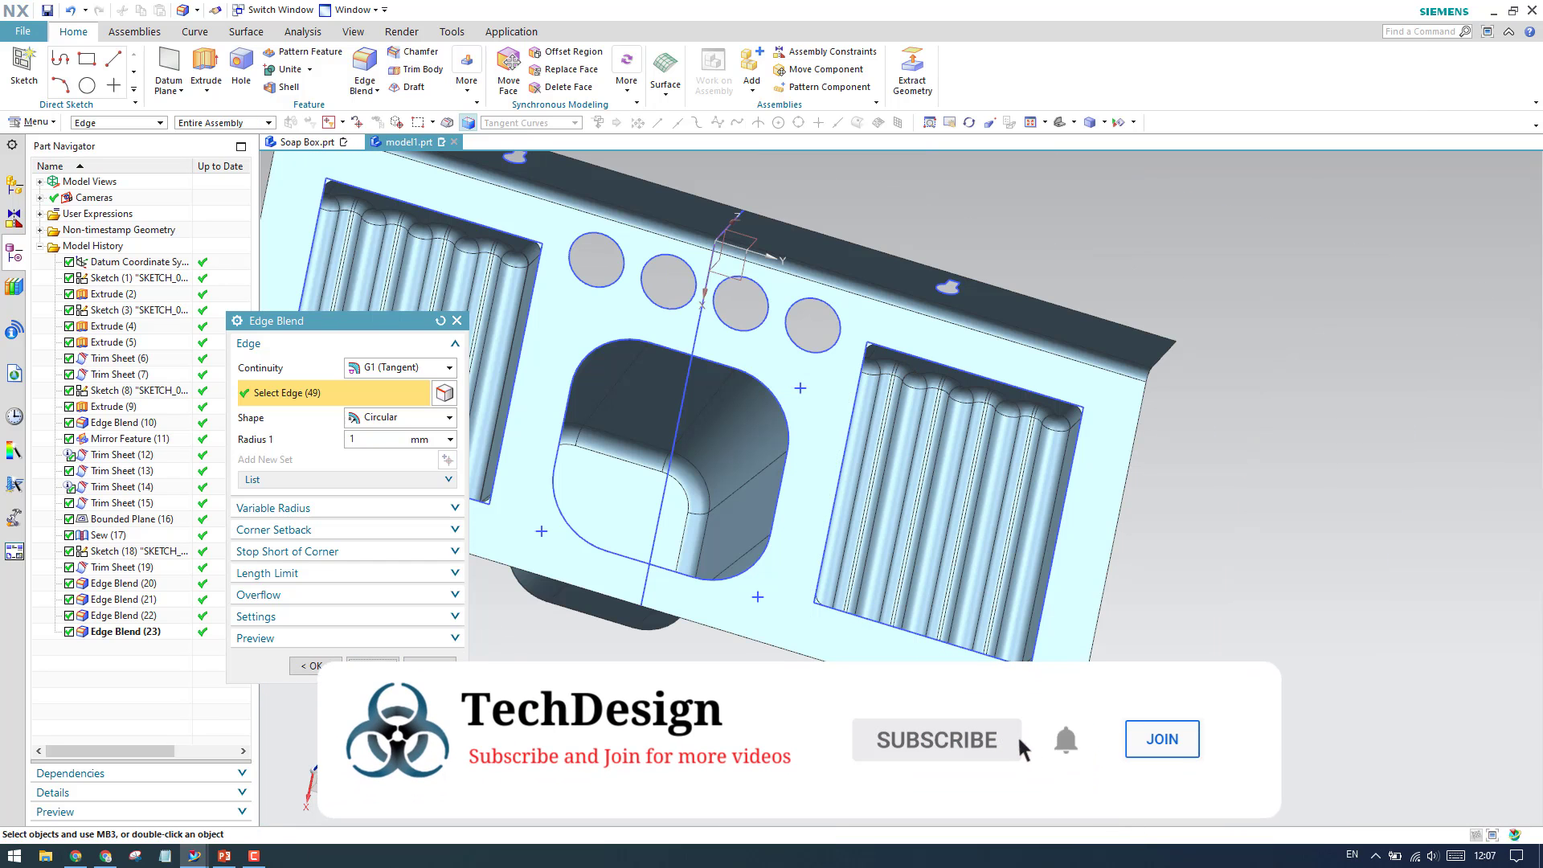
pyautogui.press('Return')
# Step: Blend the upper rim edges of the right tray, the basin and the left tray together with a 1 mm radius
pyautogui.moveTo(858, 306); pyautogui.dragTo(858, 364, button='middle')
pyautogui.scroll(3, 858, 365)
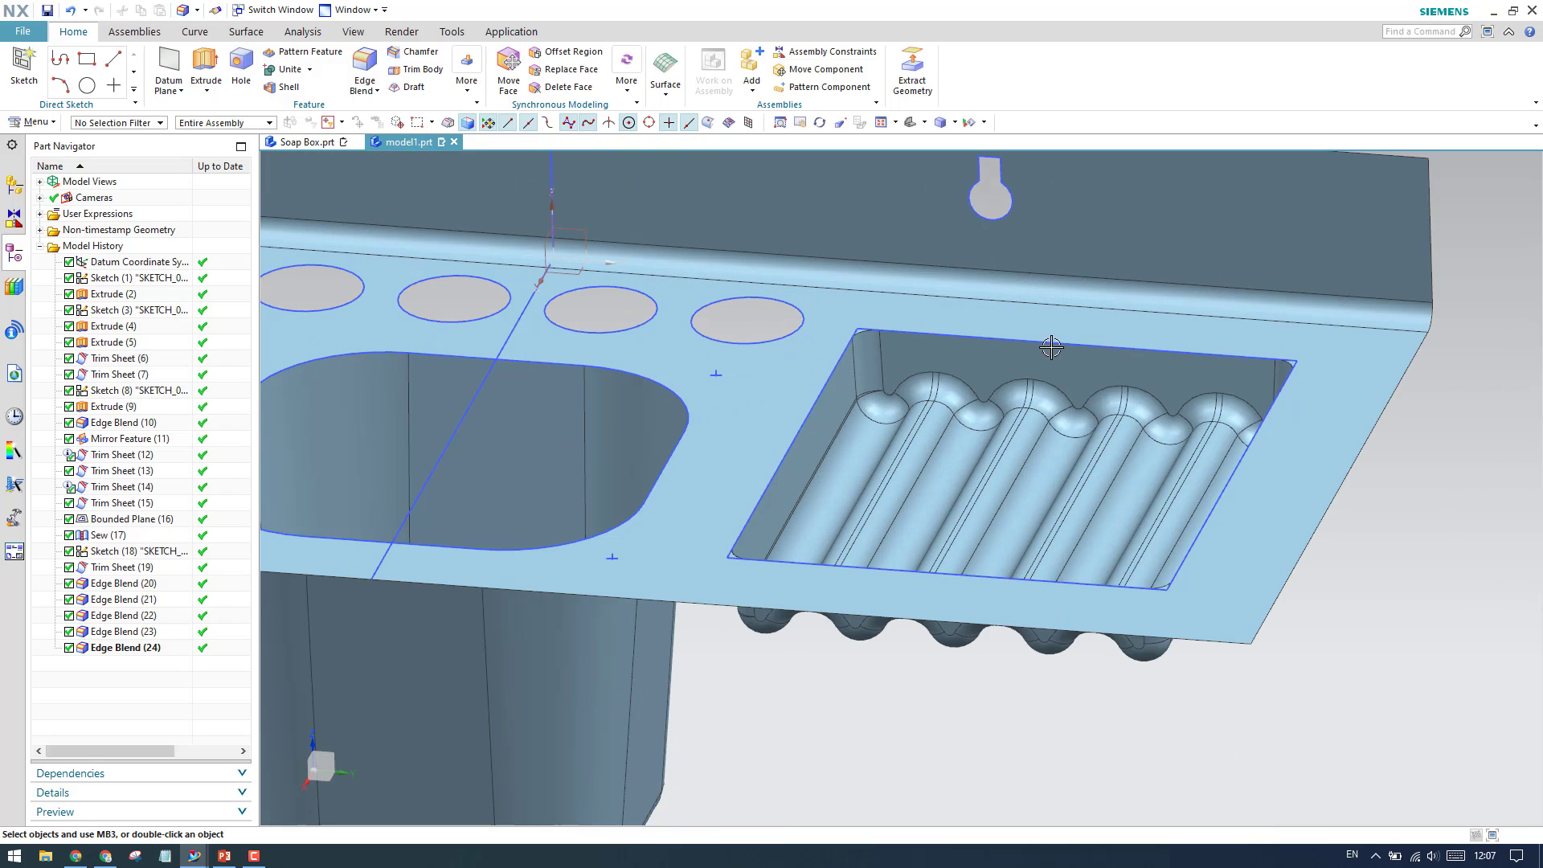
pyautogui.click(364, 71)
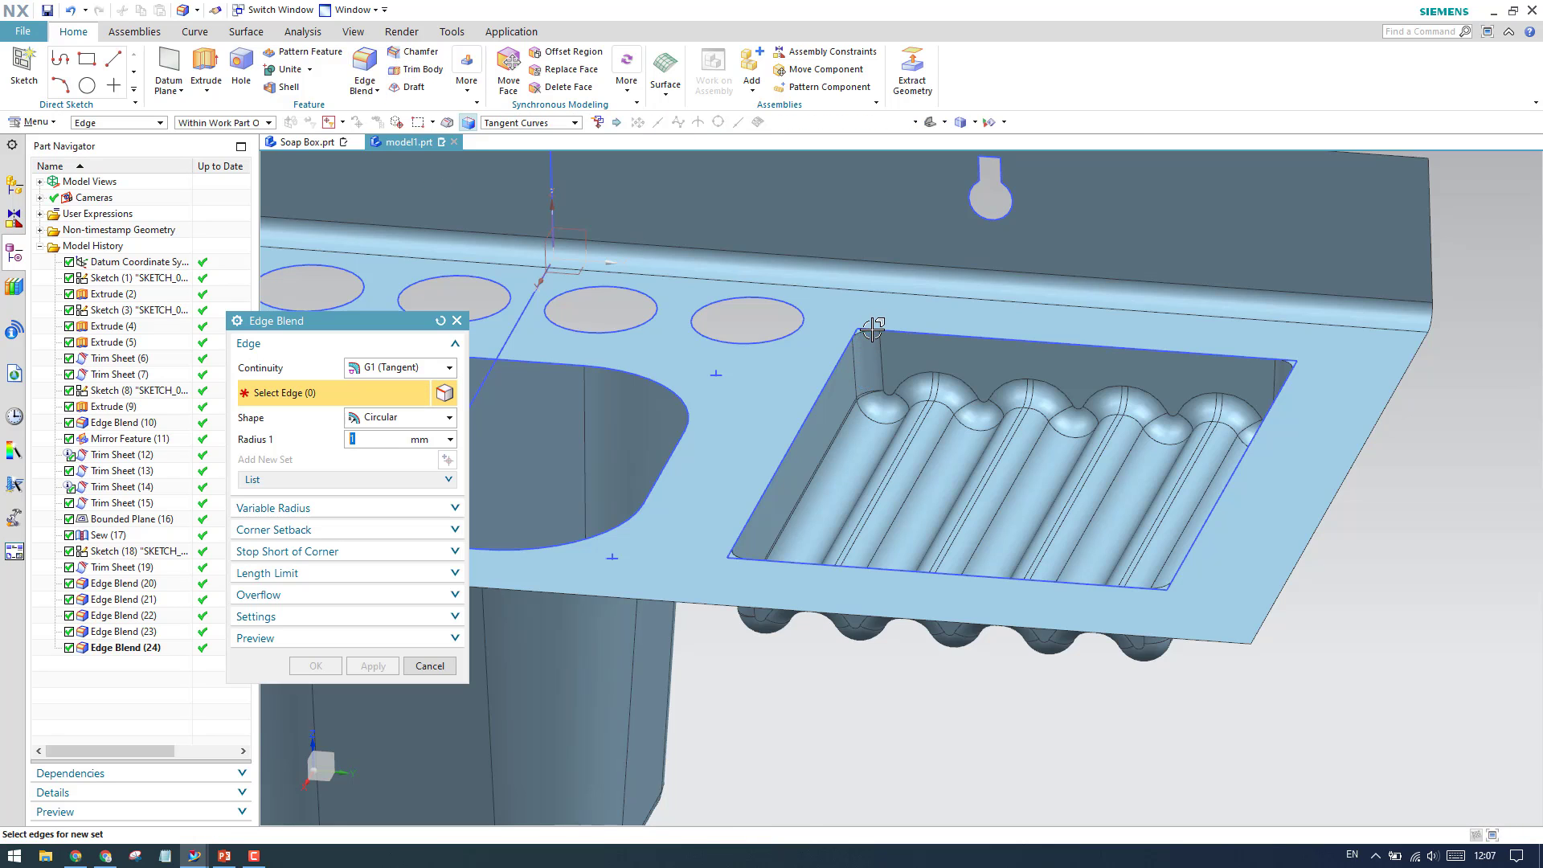
pyautogui.click(867, 332)
pyautogui.scroll(-4, 868, 338)
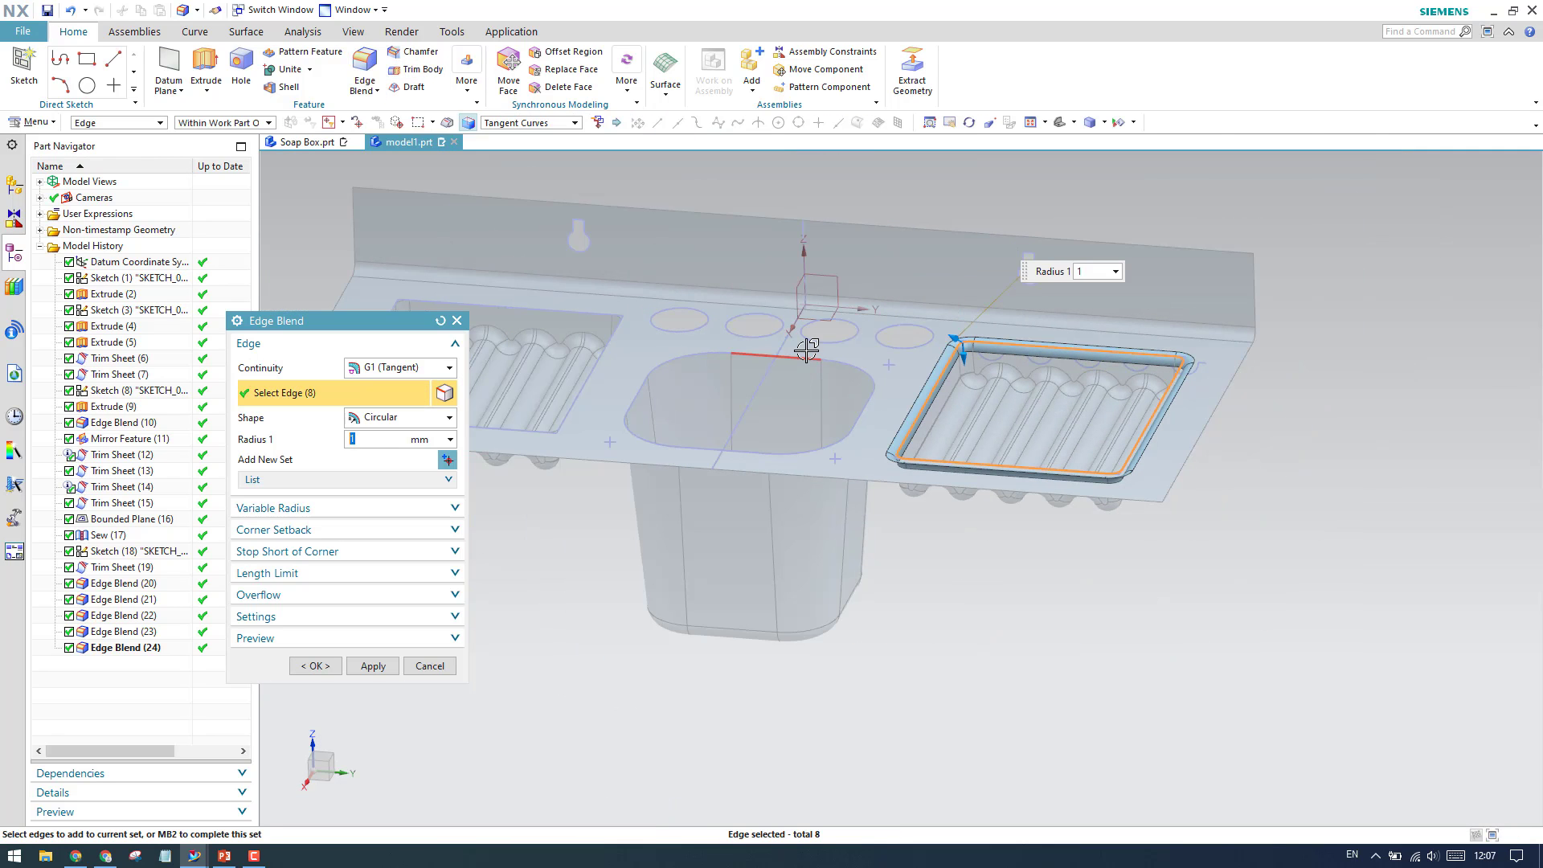
pyautogui.click(746, 421)
pyautogui.click(605, 318)
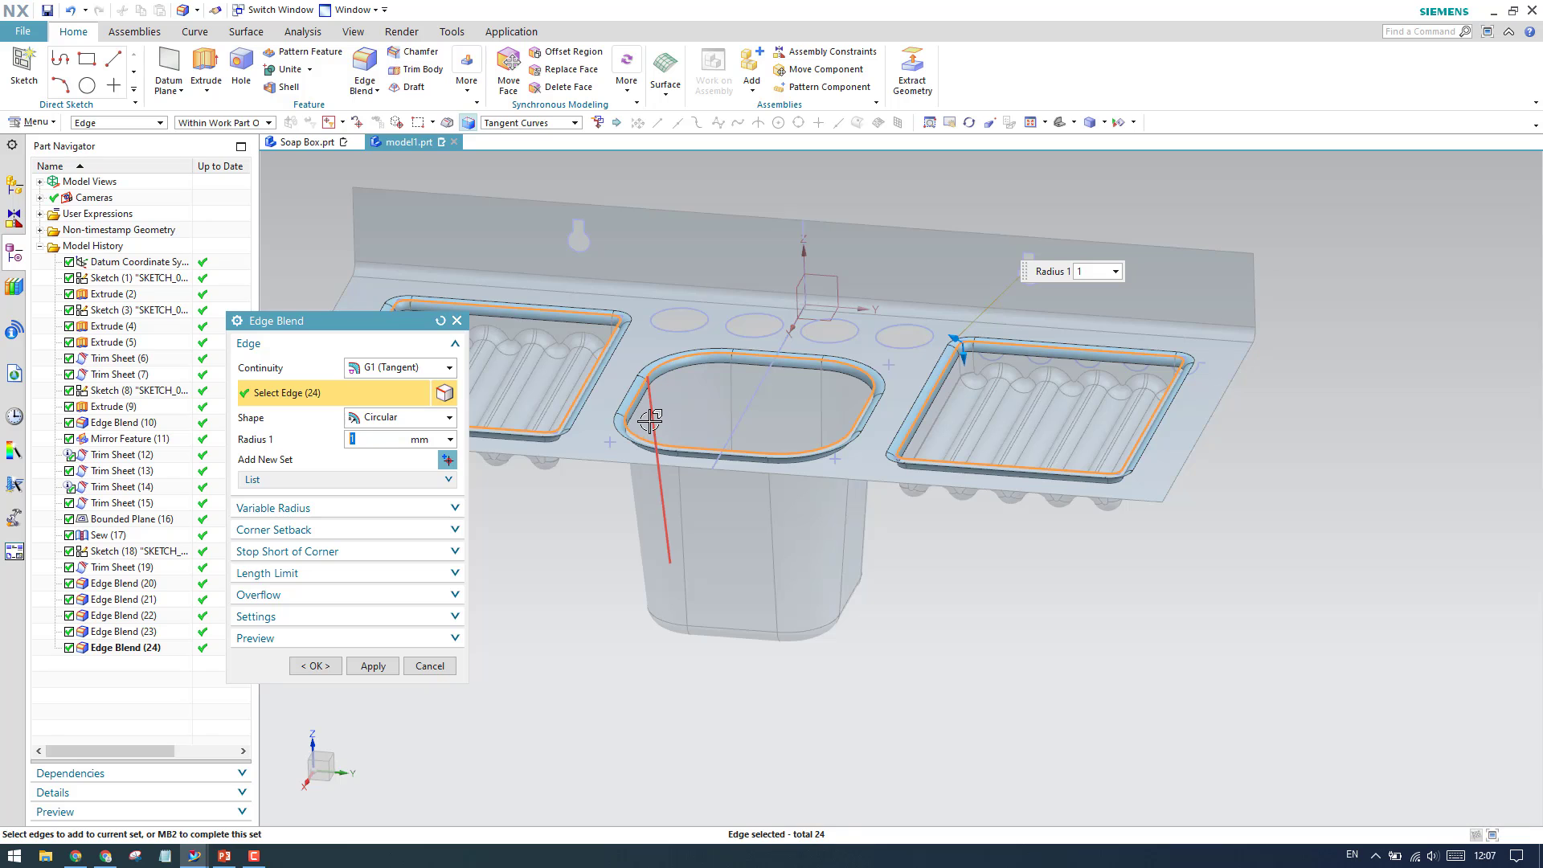
pyautogui.click(315, 666)
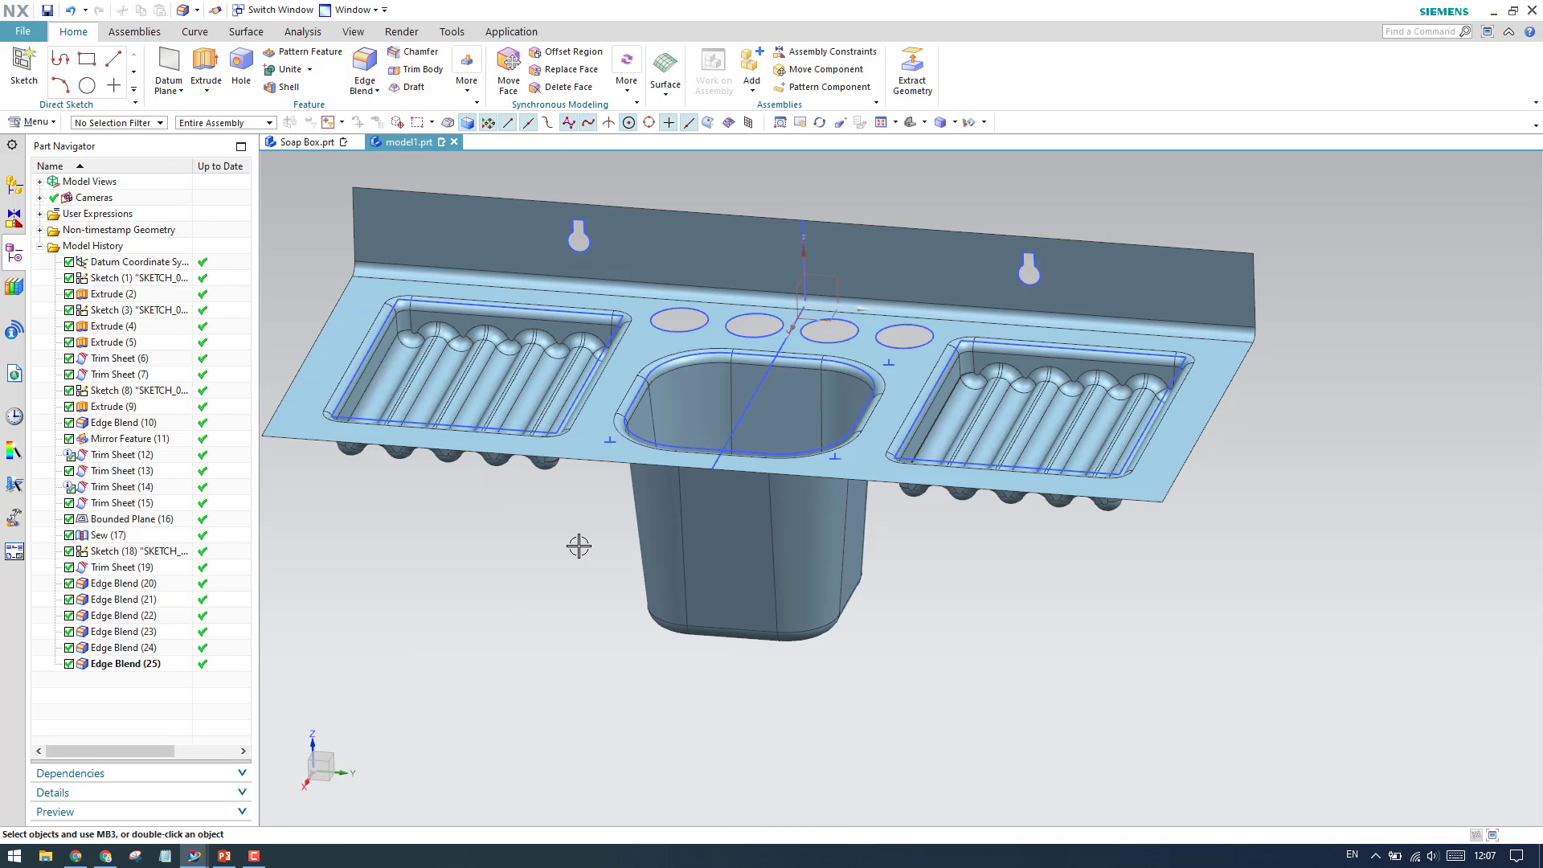
# Step: Hide all objects and show only the sheet bodies again, so that sketches and datums stay out of view
pyautogui.moveTo(576, 541); pyautogui.dragTo(716, 557, button='middle')
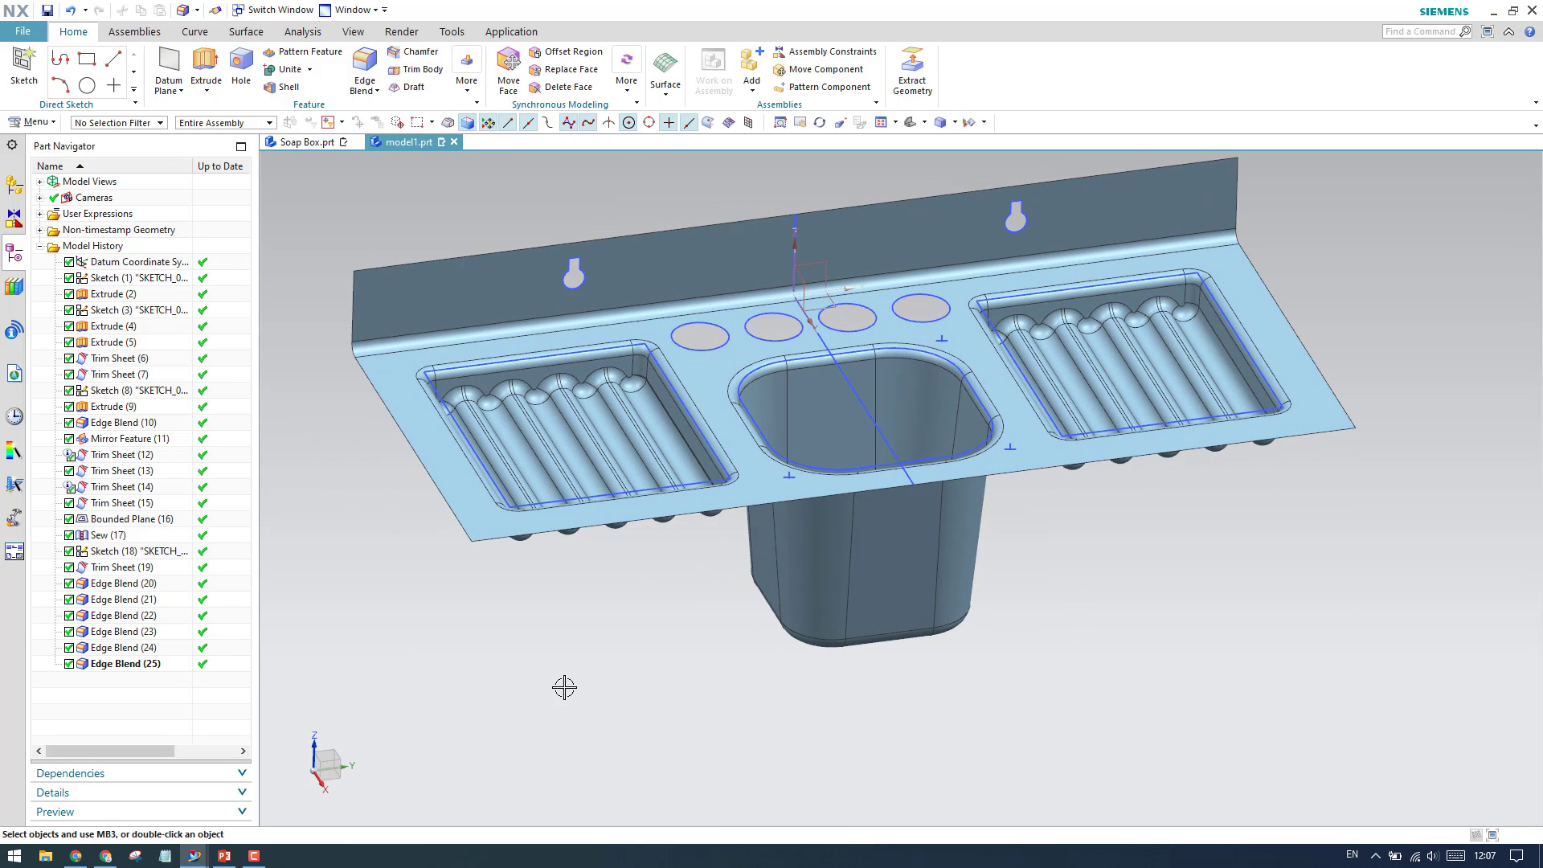
pyautogui.hotkey('ctrl', 'w')
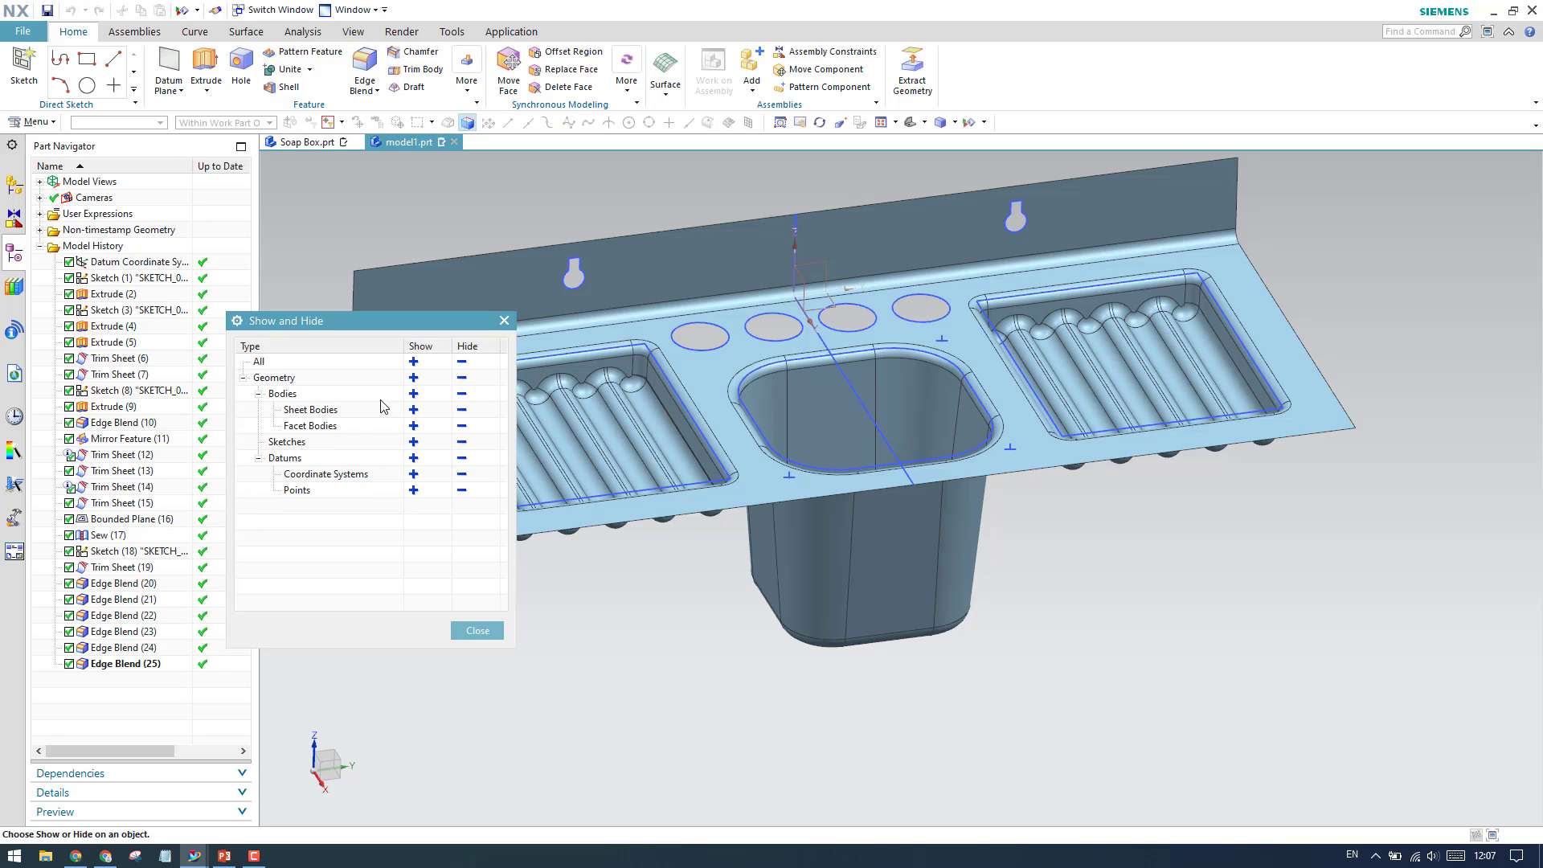
pyautogui.click(463, 363)
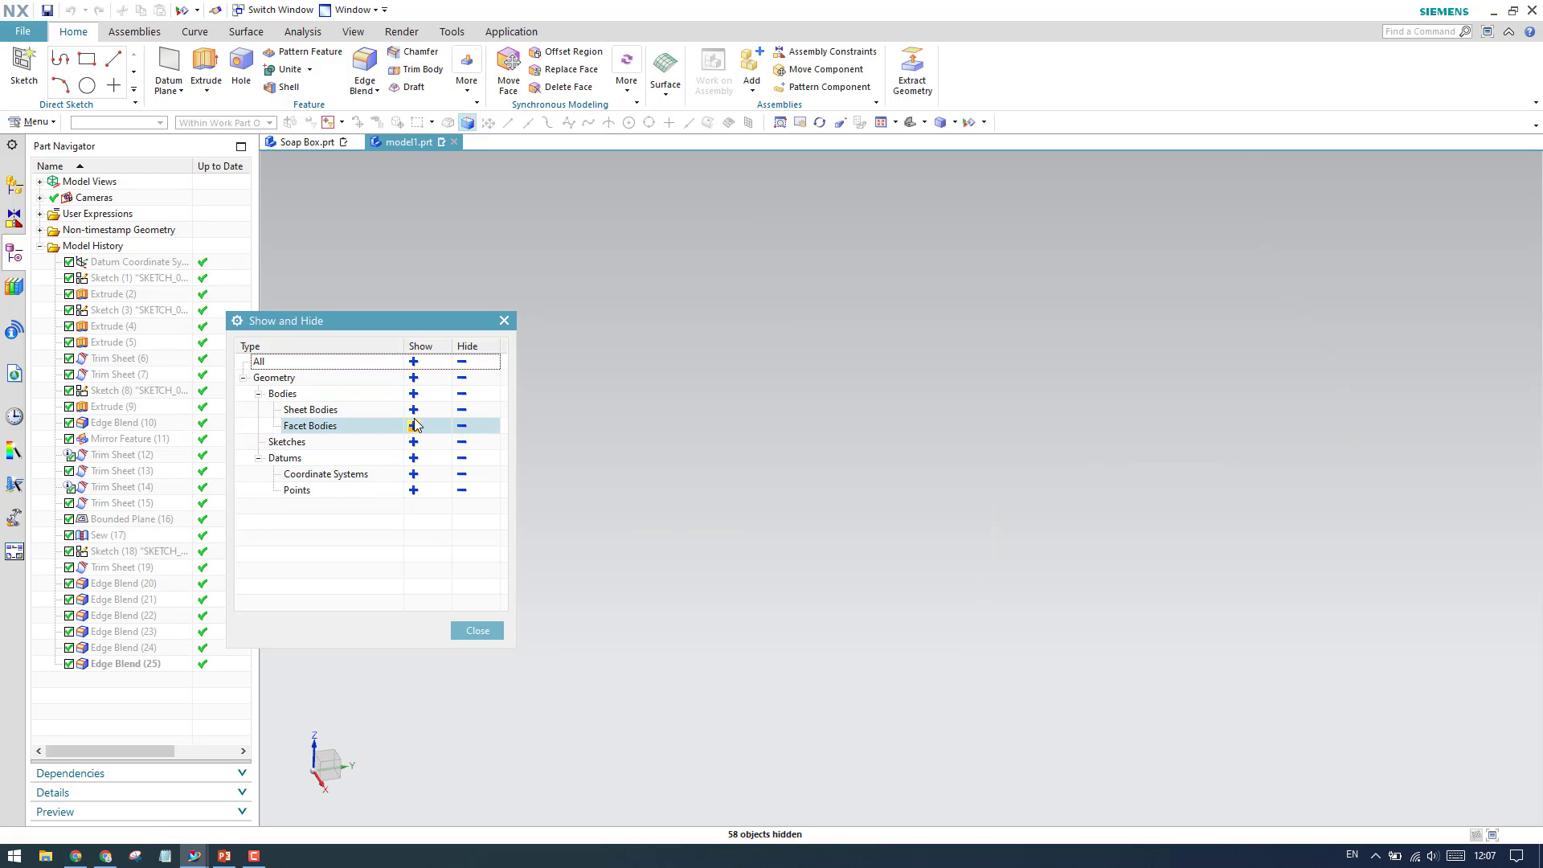
pyautogui.click(413, 425)
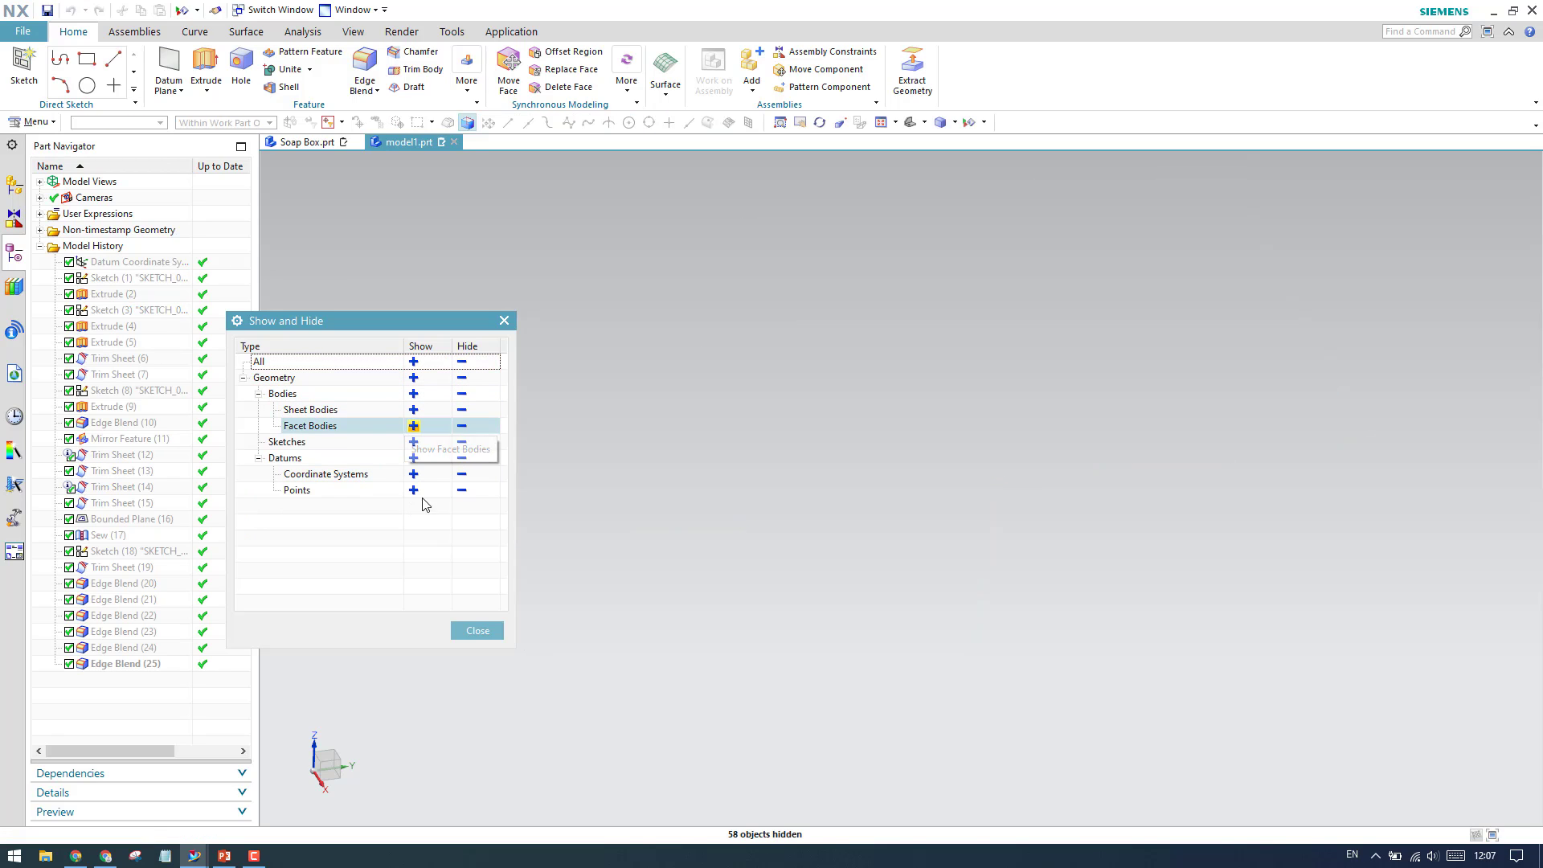
pyautogui.click(414, 427)
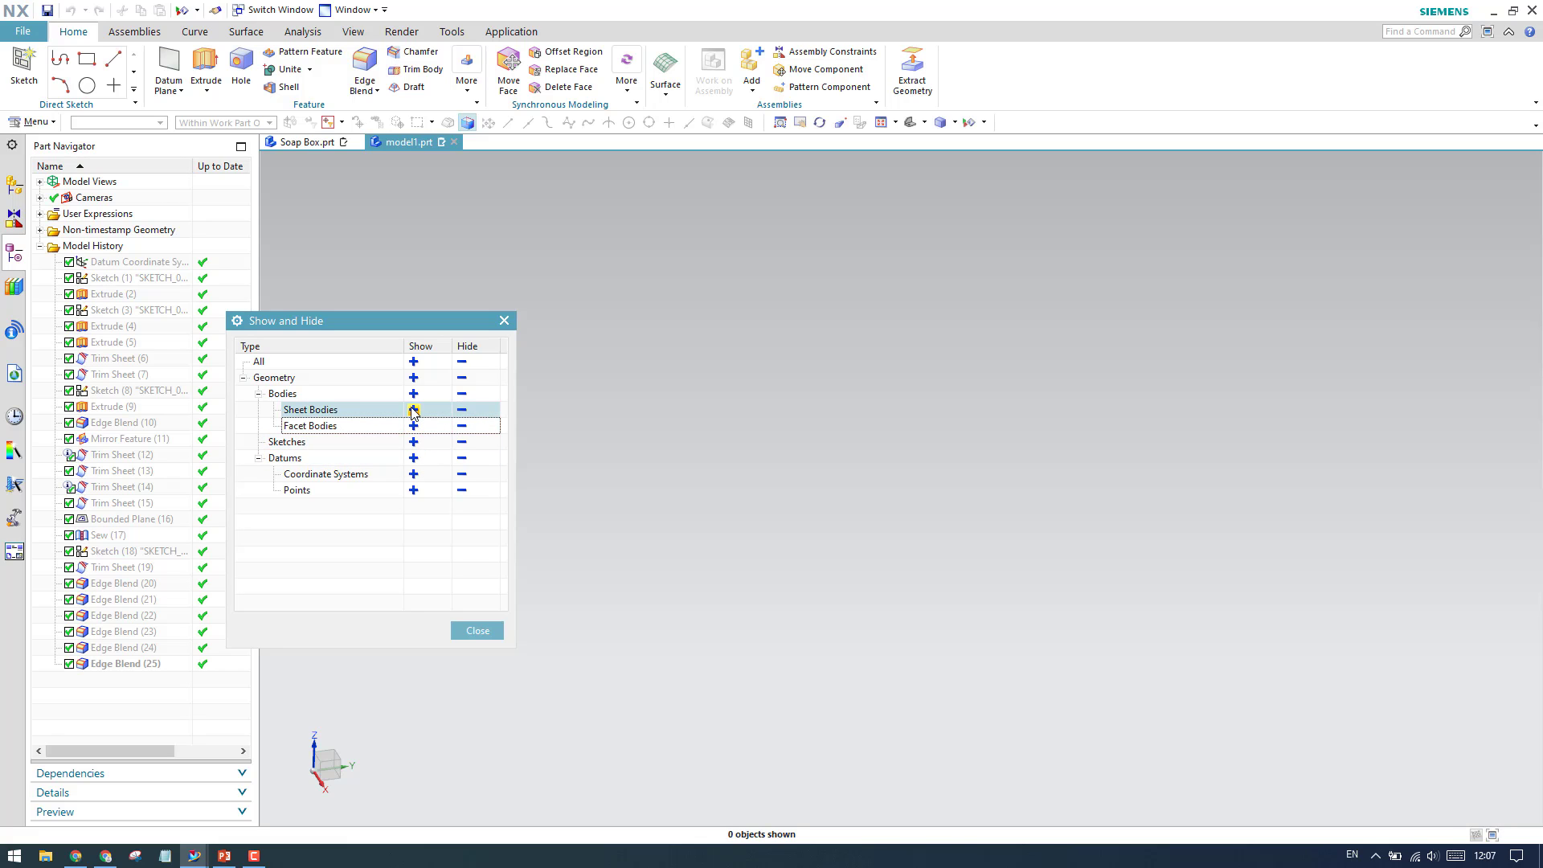
pyautogui.click(413, 410)
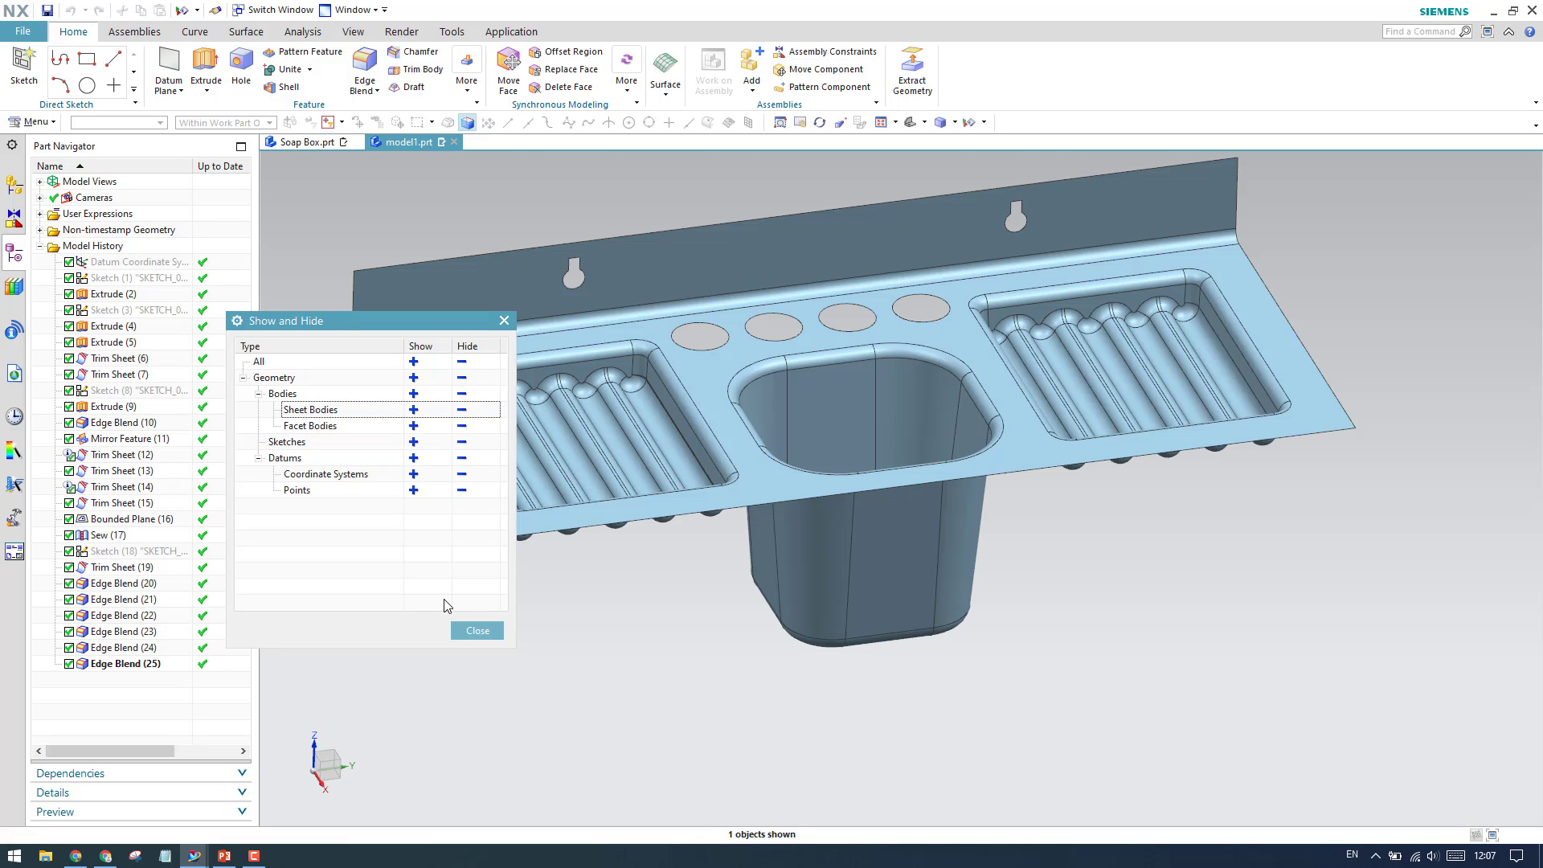
pyautogui.click(466, 633)
# Step: Thicken all faces of the sheet body with a 0.4 mm first offset and 0 mm second offset in the reversed direction
pyautogui.scroll(-2, 729, 575)
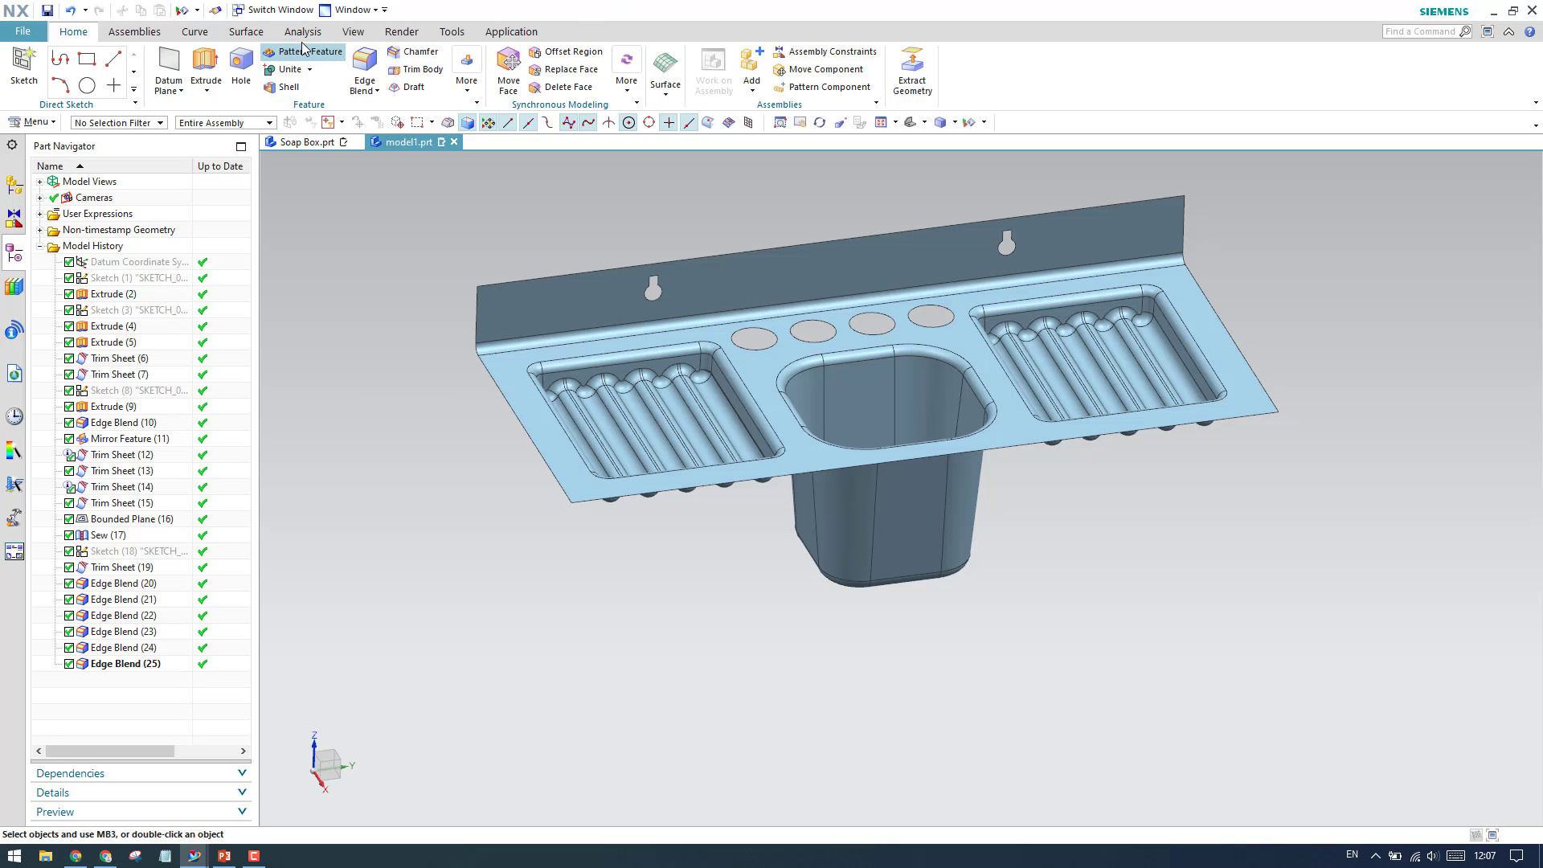
pyautogui.click(246, 32)
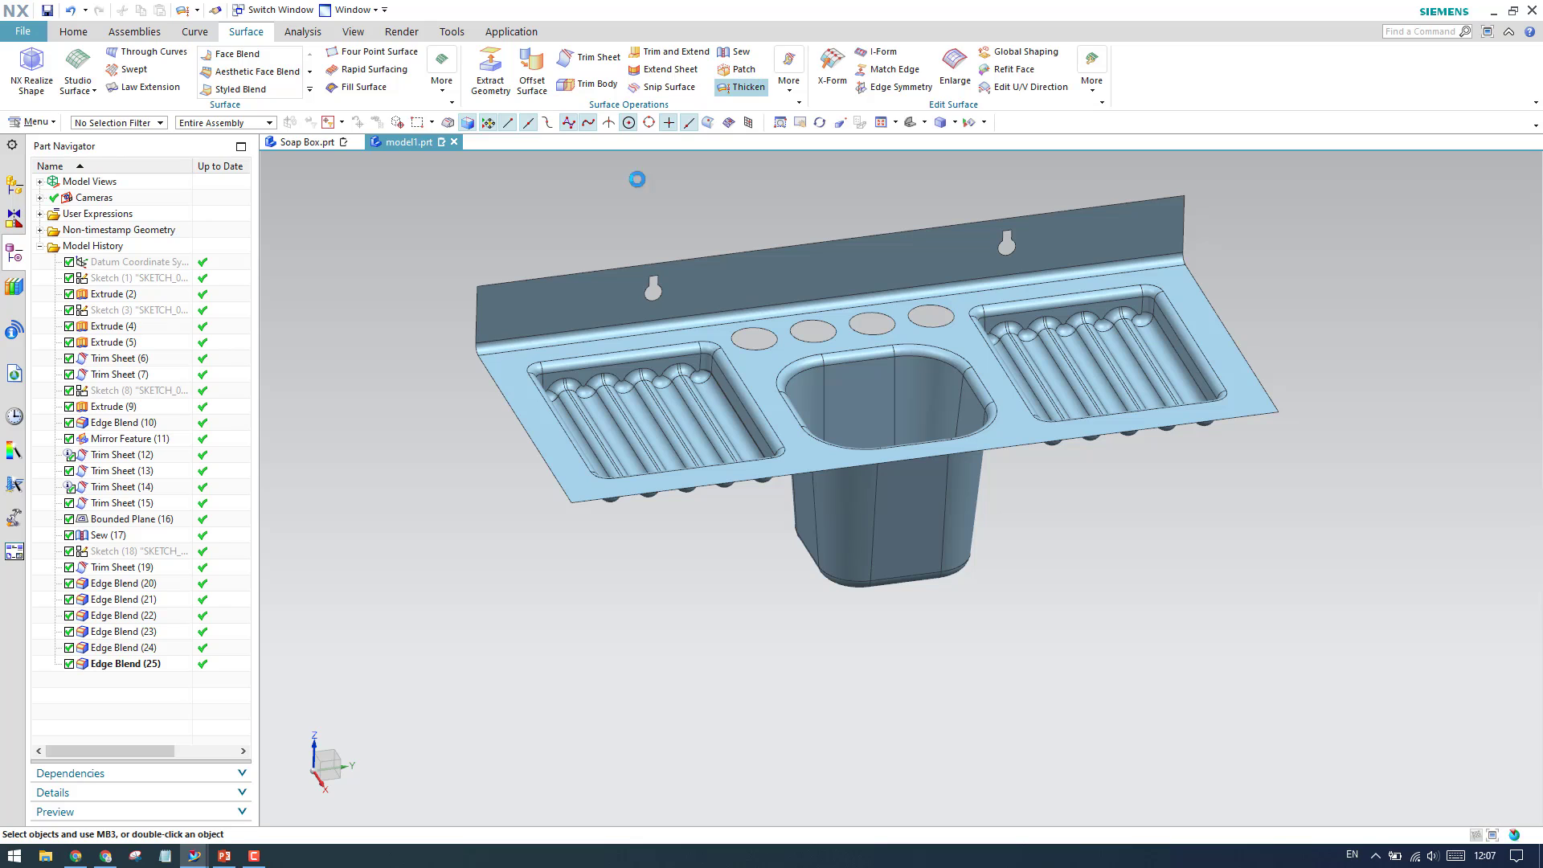
pyautogui.click(748, 87)
pyautogui.click(562, 467)
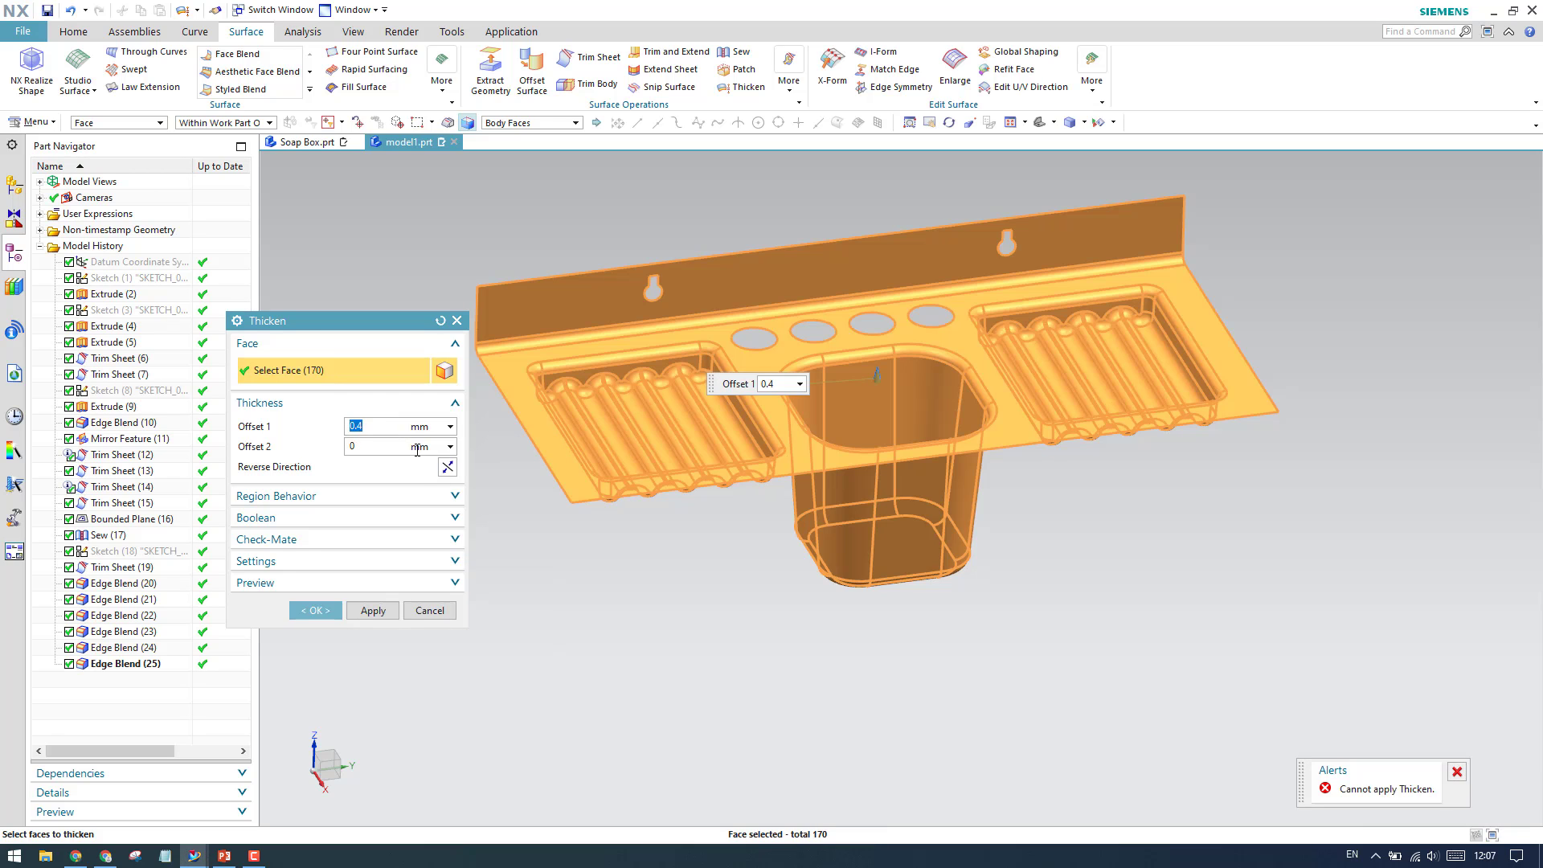
pyautogui.click(448, 467)
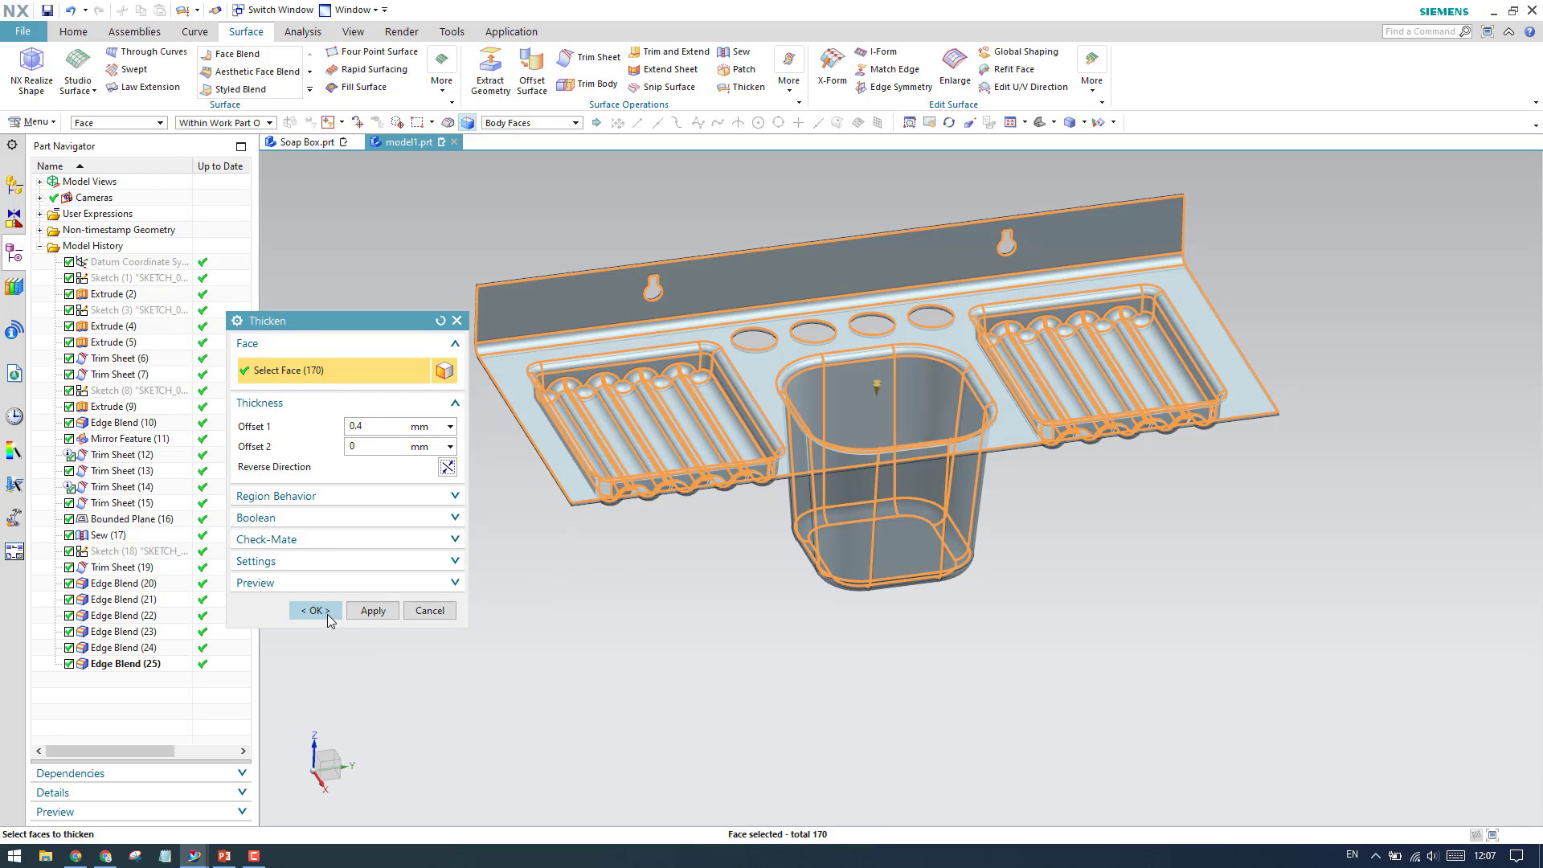
pyautogui.click(328, 614)
# Step: Hide the sheet bodies so that only the thickened solid body is displayed
pyautogui.scroll(2, 552, 586)
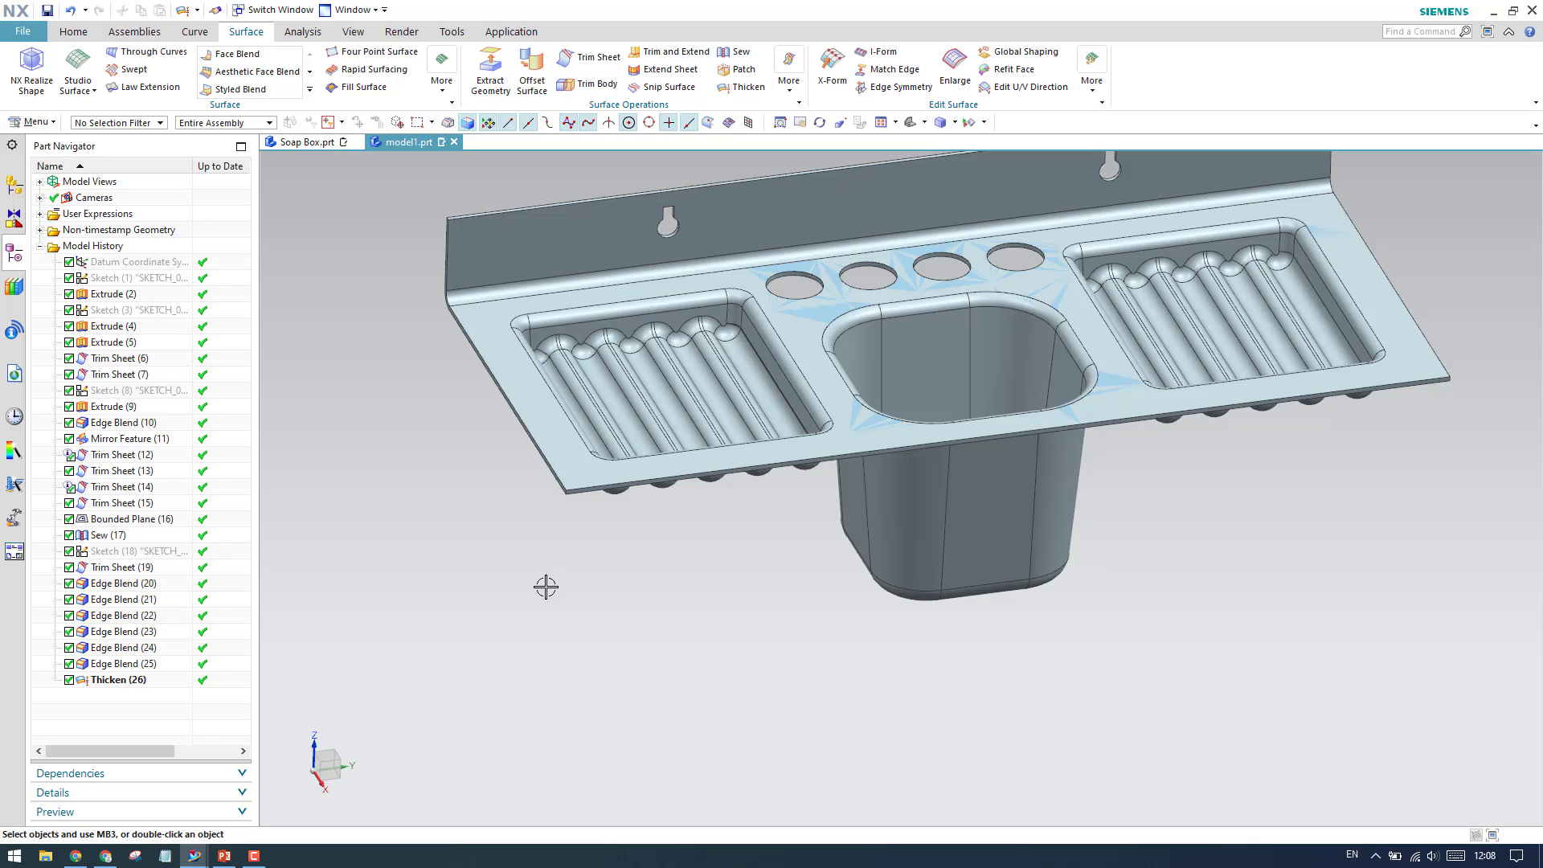
pyautogui.hotkey('ctrl', 'w')
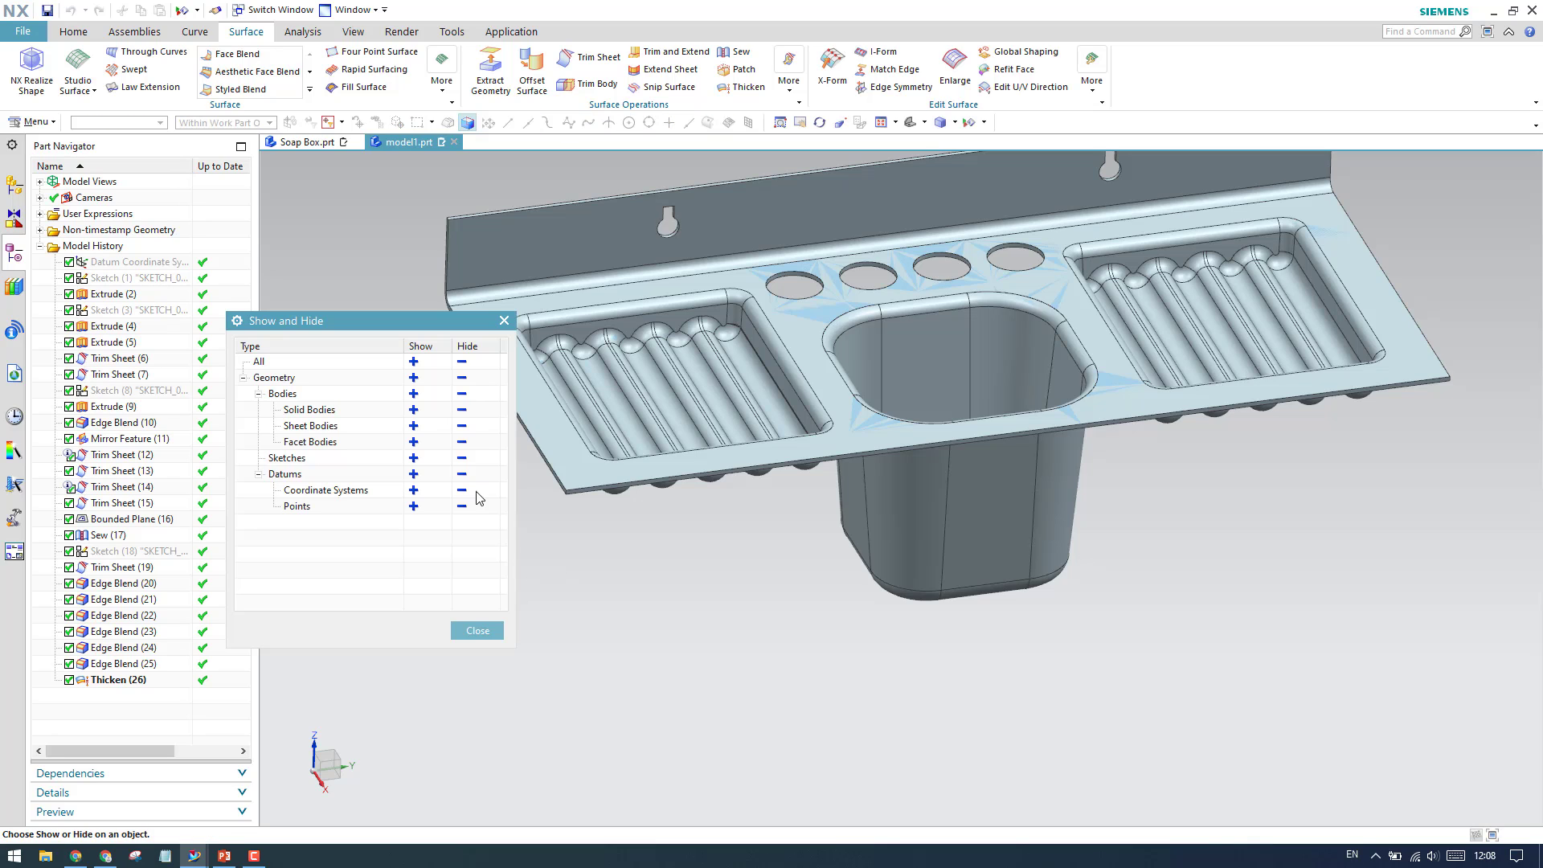
pyautogui.click(463, 427)
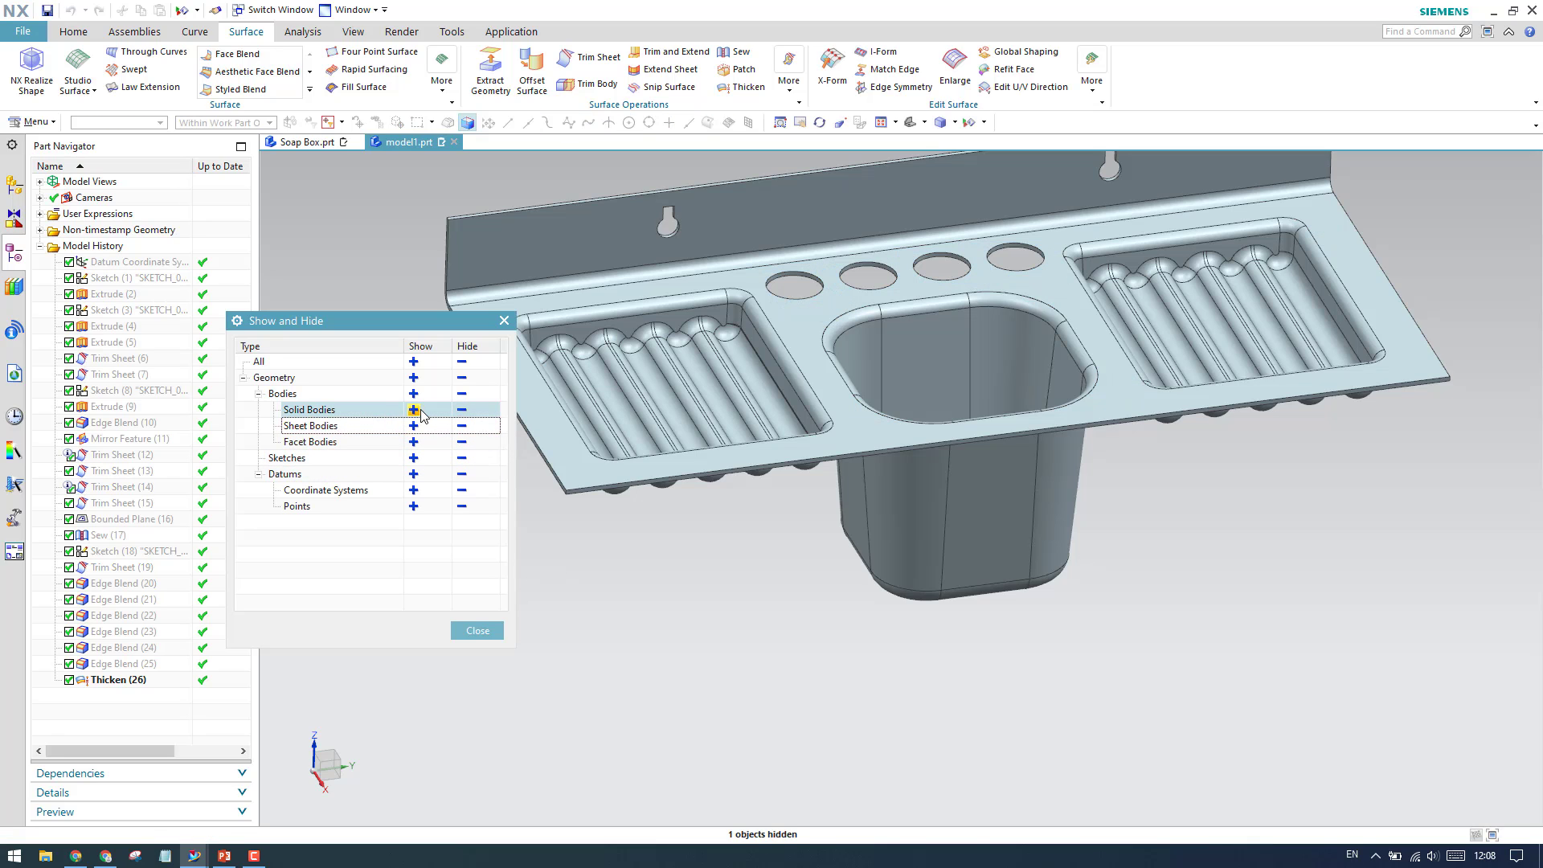
pyautogui.click(478, 630)
# Step: Start a 1 mm Edge Blend and select the short left-end corner edges of the back wall's top and the top plate's front
pyautogui.scroll(-3, 552, 558)
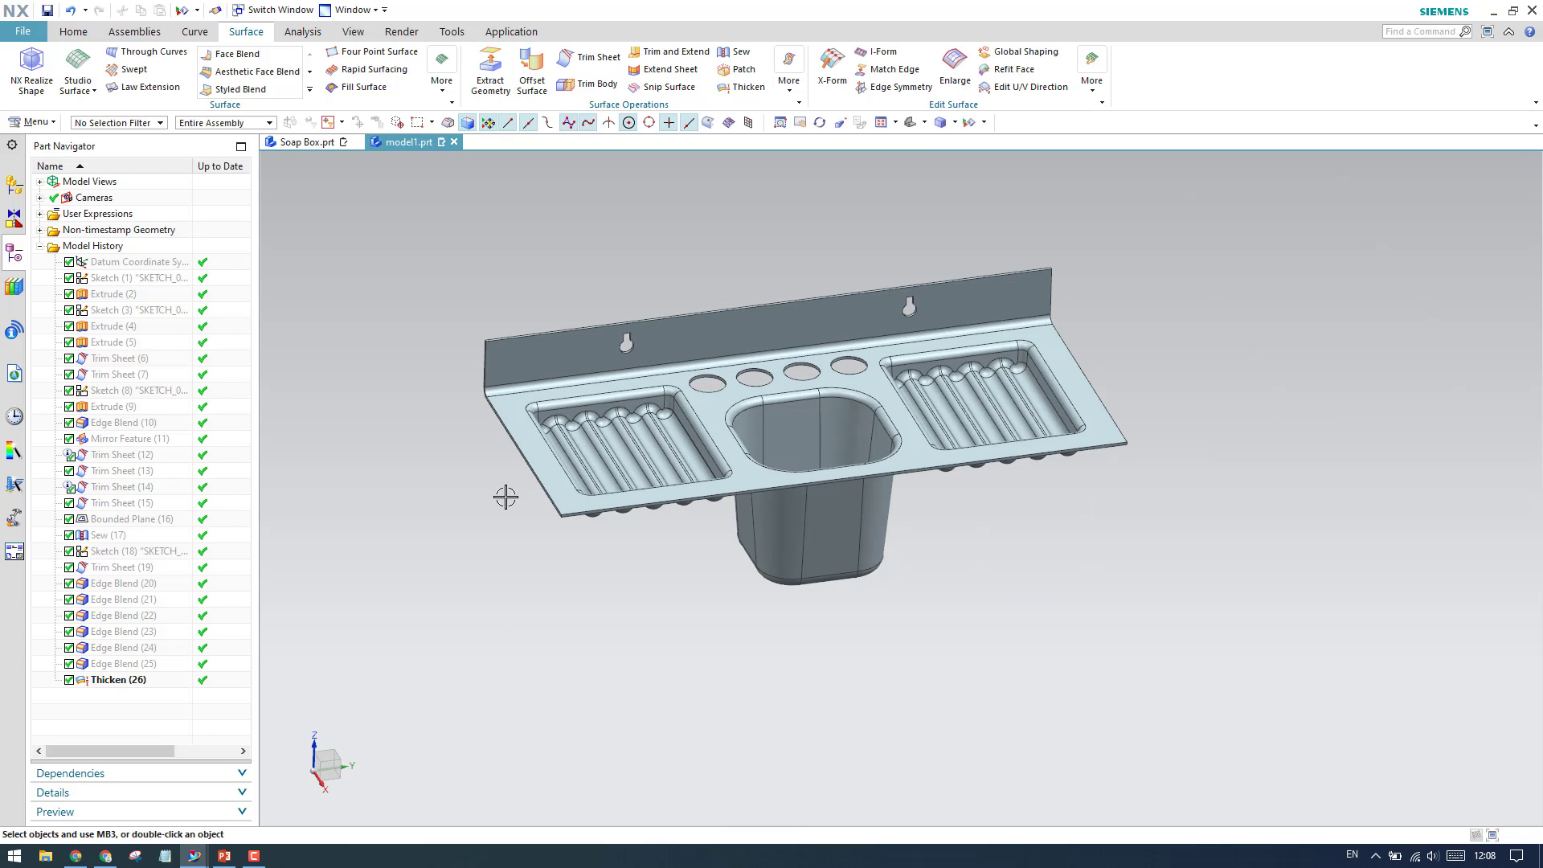
pyautogui.scroll(5, 470, 418)
pyautogui.scroll(4, 506, 290)
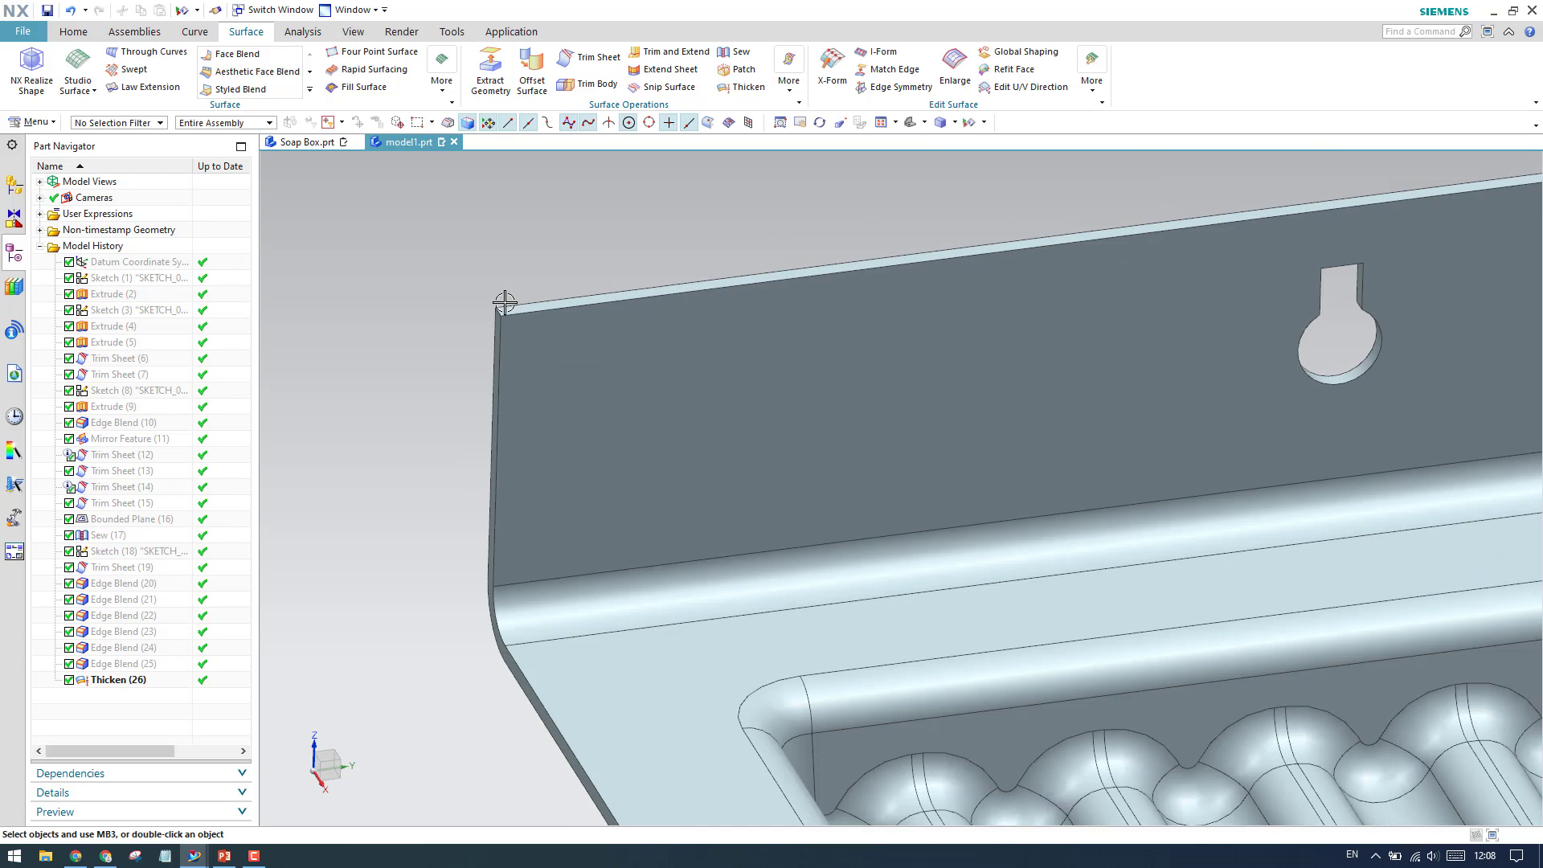
pyautogui.scroll(-2, 498, 313)
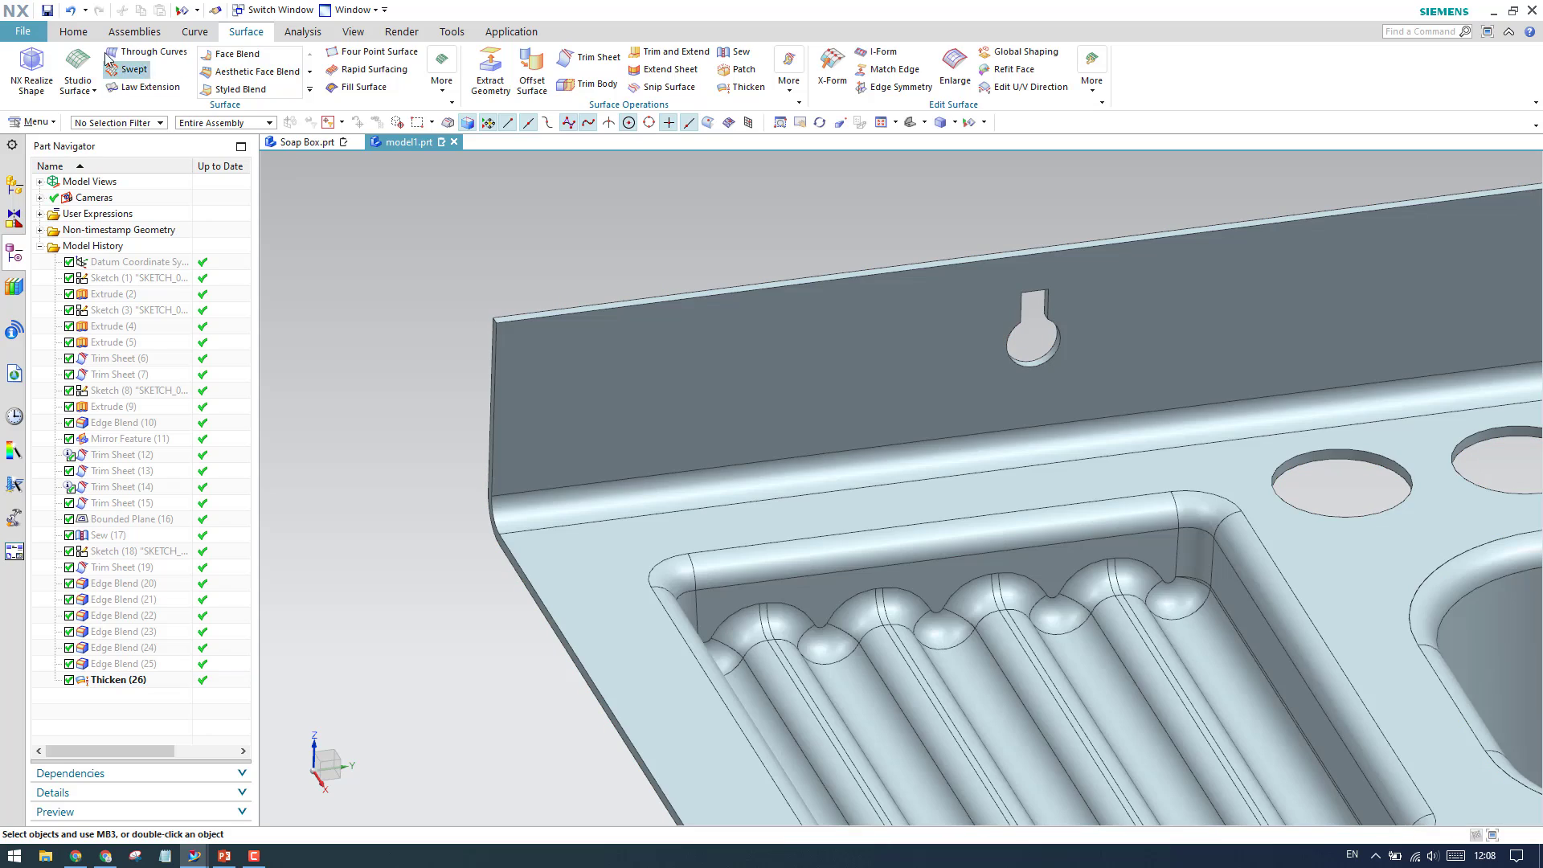
pyautogui.click(73, 32)
pyautogui.click(364, 65)
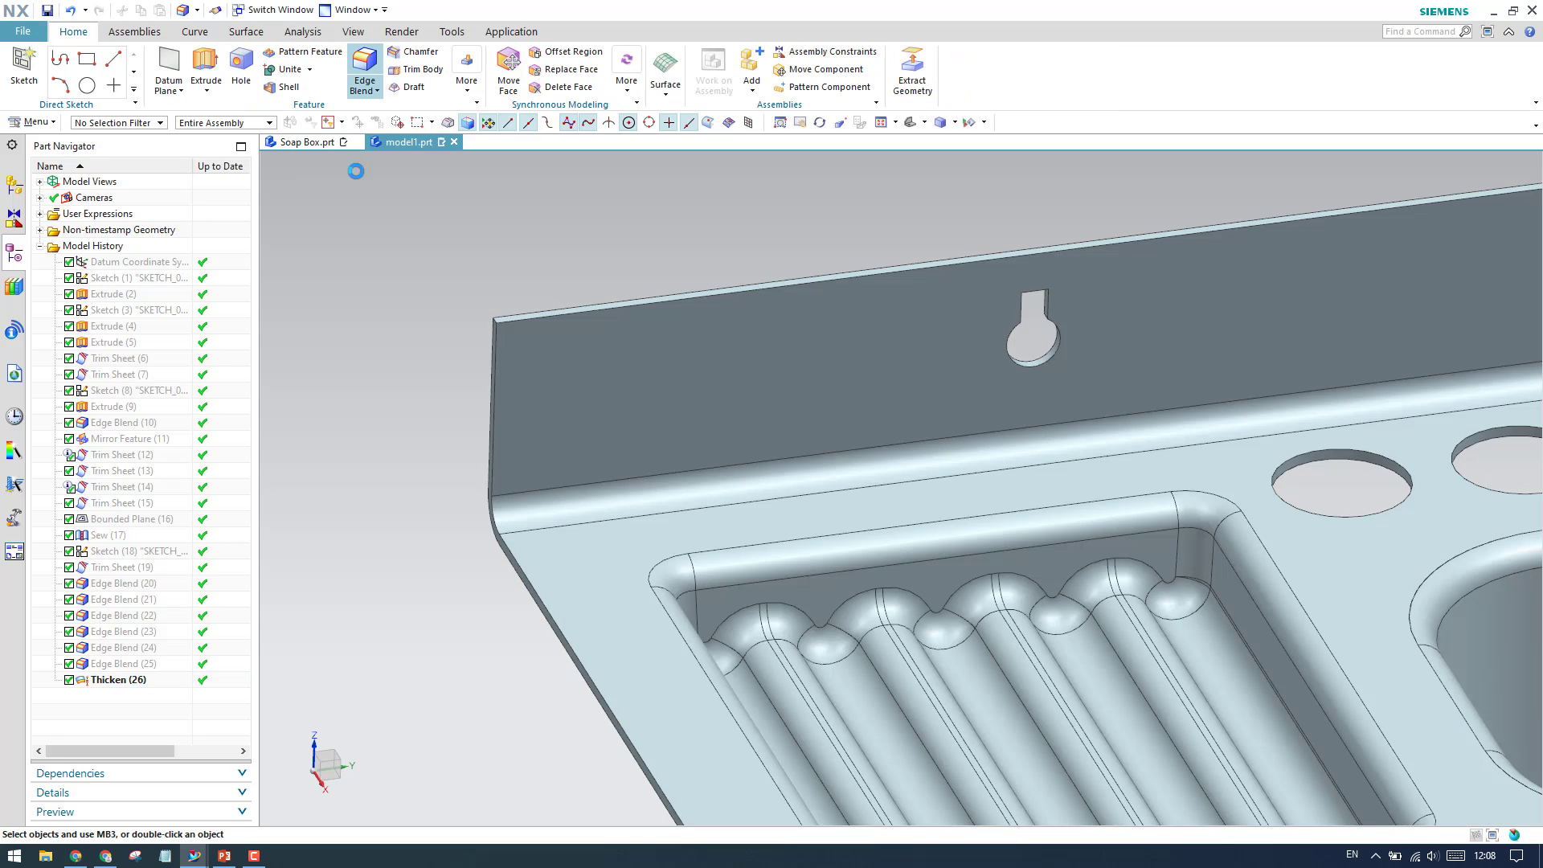
pyautogui.scroll(4, 496, 352)
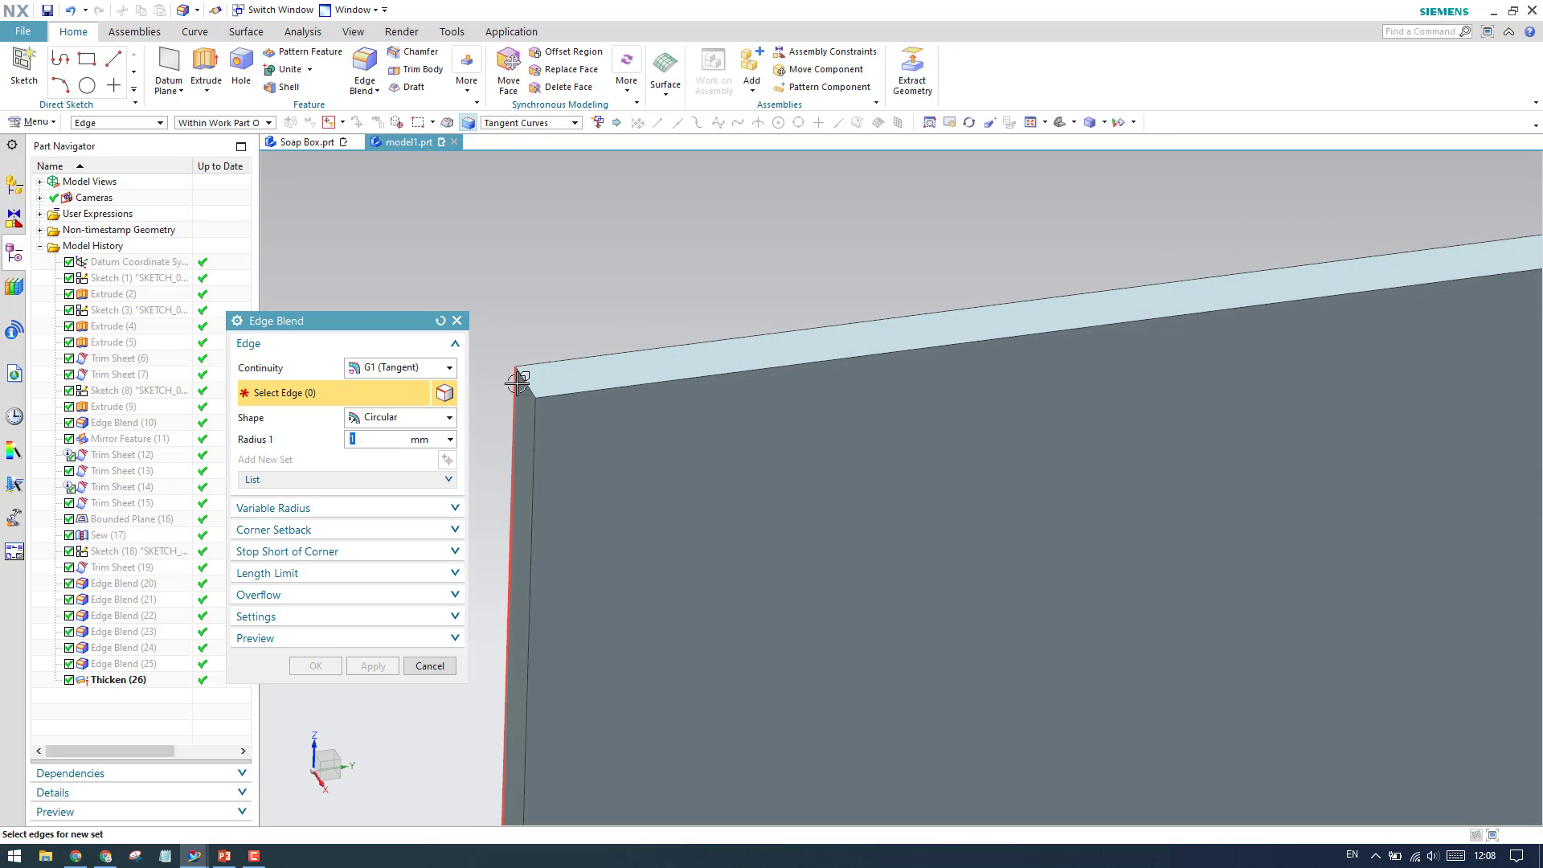
pyautogui.click(508, 363)
pyautogui.scroll(-2, 552, 296)
pyautogui.scroll(-3, 553, 297)
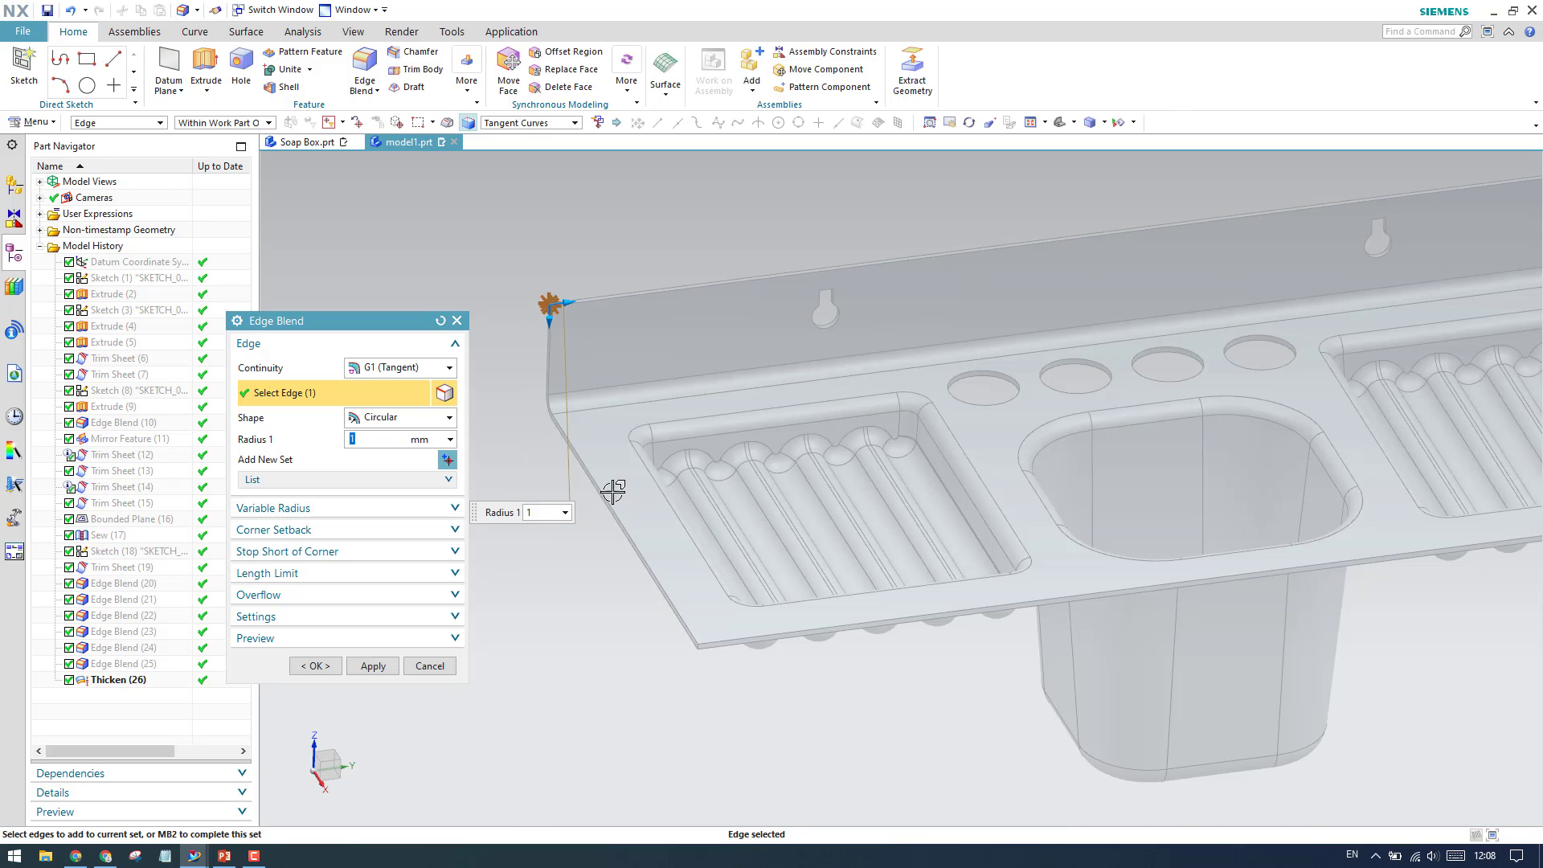
pyautogui.scroll(6, 692, 620)
pyautogui.click(610, 512)
pyautogui.scroll(-6, 603, 509)
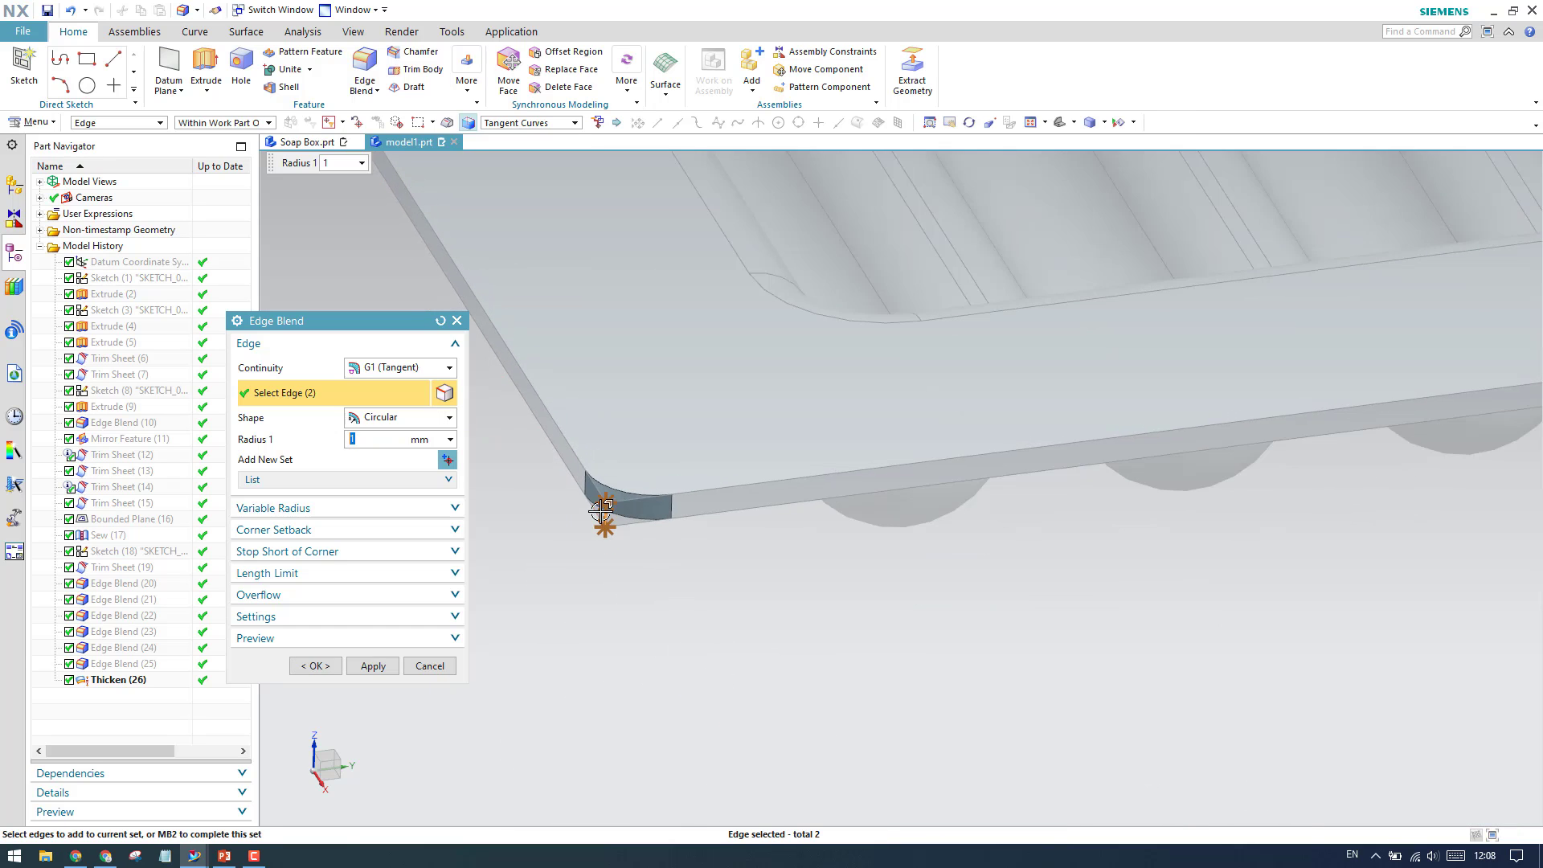
# Step: Add the right-end corner edges of the top plate's front and the back wall's top to the 1 mm blend and apply it
pyautogui.moveTo(751, 510); pyautogui.dragTo(707, 482, button='middle')
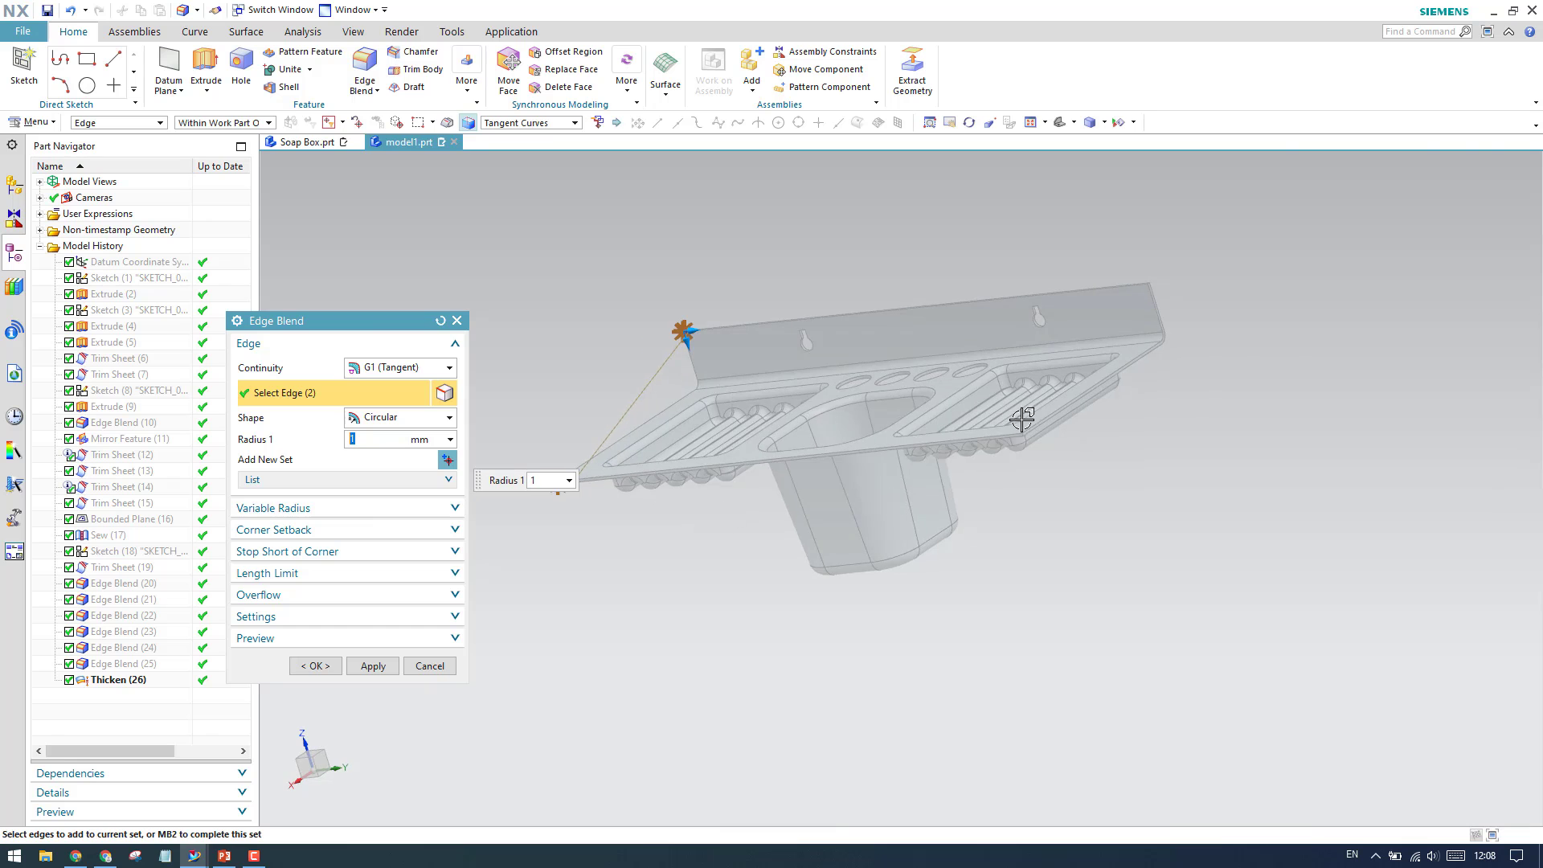
pyautogui.scroll(8, 975, 492)
pyautogui.click(920, 519)
pyautogui.scroll(-6, 920, 518)
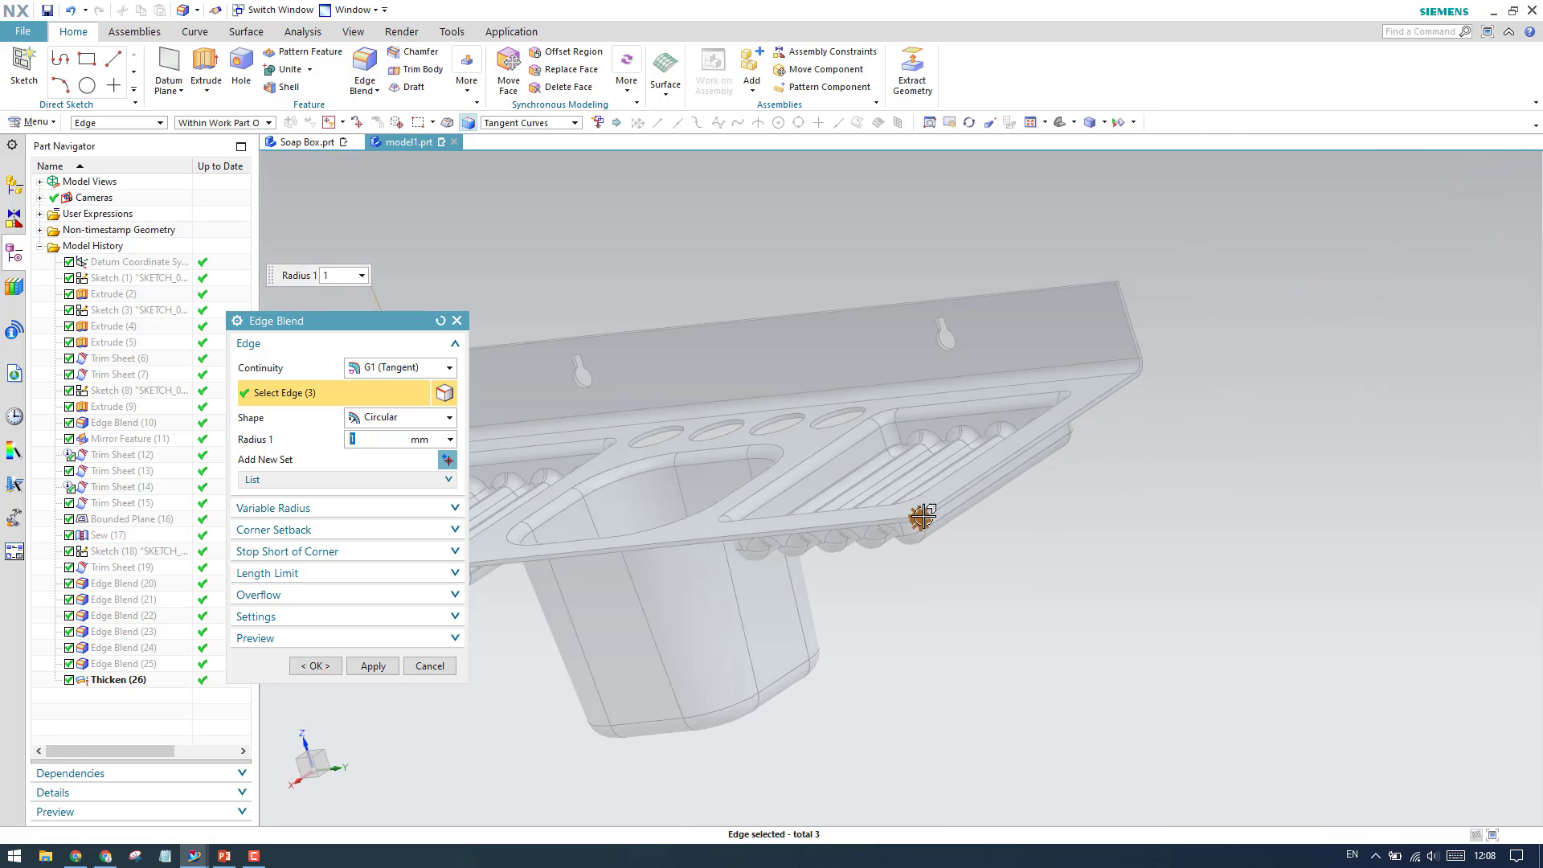
pyautogui.moveTo(921, 519); pyautogui.dragTo(1120, 442, button='middle')
pyautogui.scroll(8, 1156, 393)
pyautogui.scroll(-1, 1088, 393)
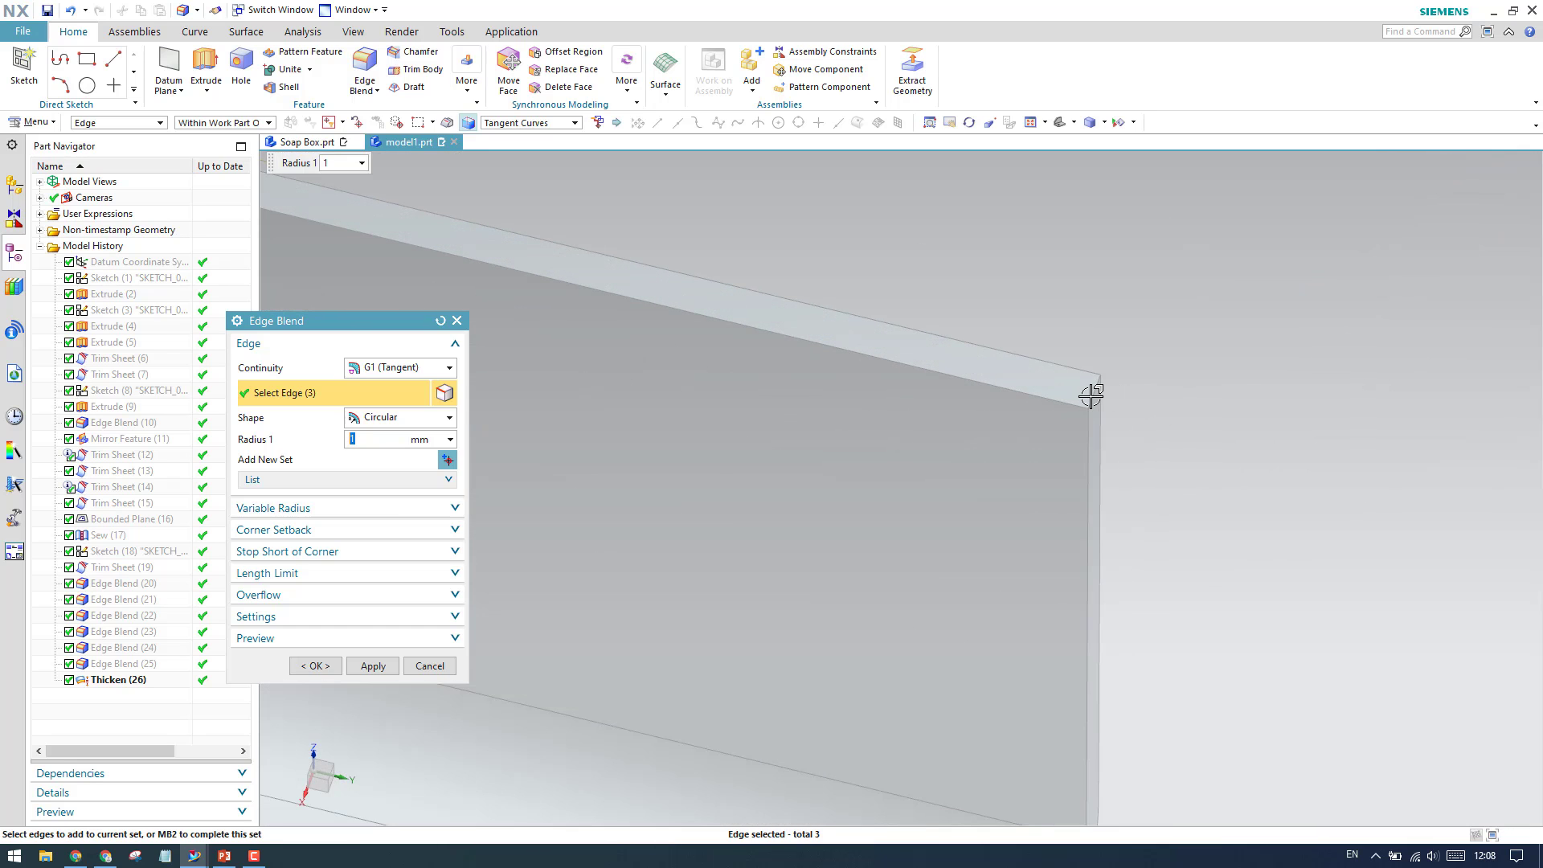
pyautogui.click(1114, 410)
pyautogui.scroll(-8, 1114, 410)
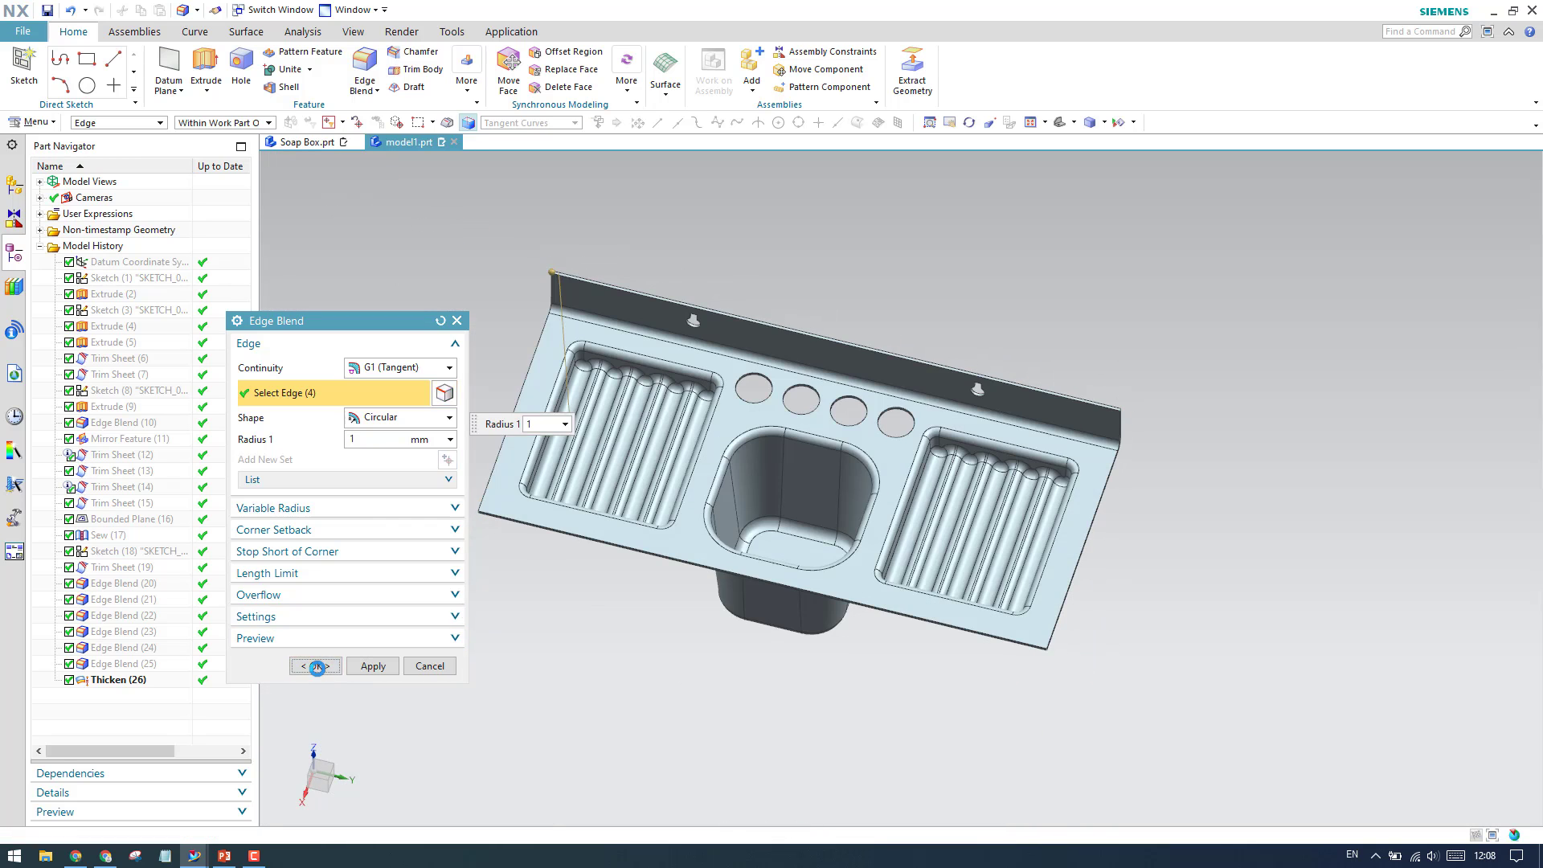
pyautogui.click(314, 666)
pyautogui.moveTo(654, 423); pyautogui.dragTo(733, 411, button='middle')
pyautogui.scroll(-2, 734, 410)
pyautogui.scroll(5, 884, 454)
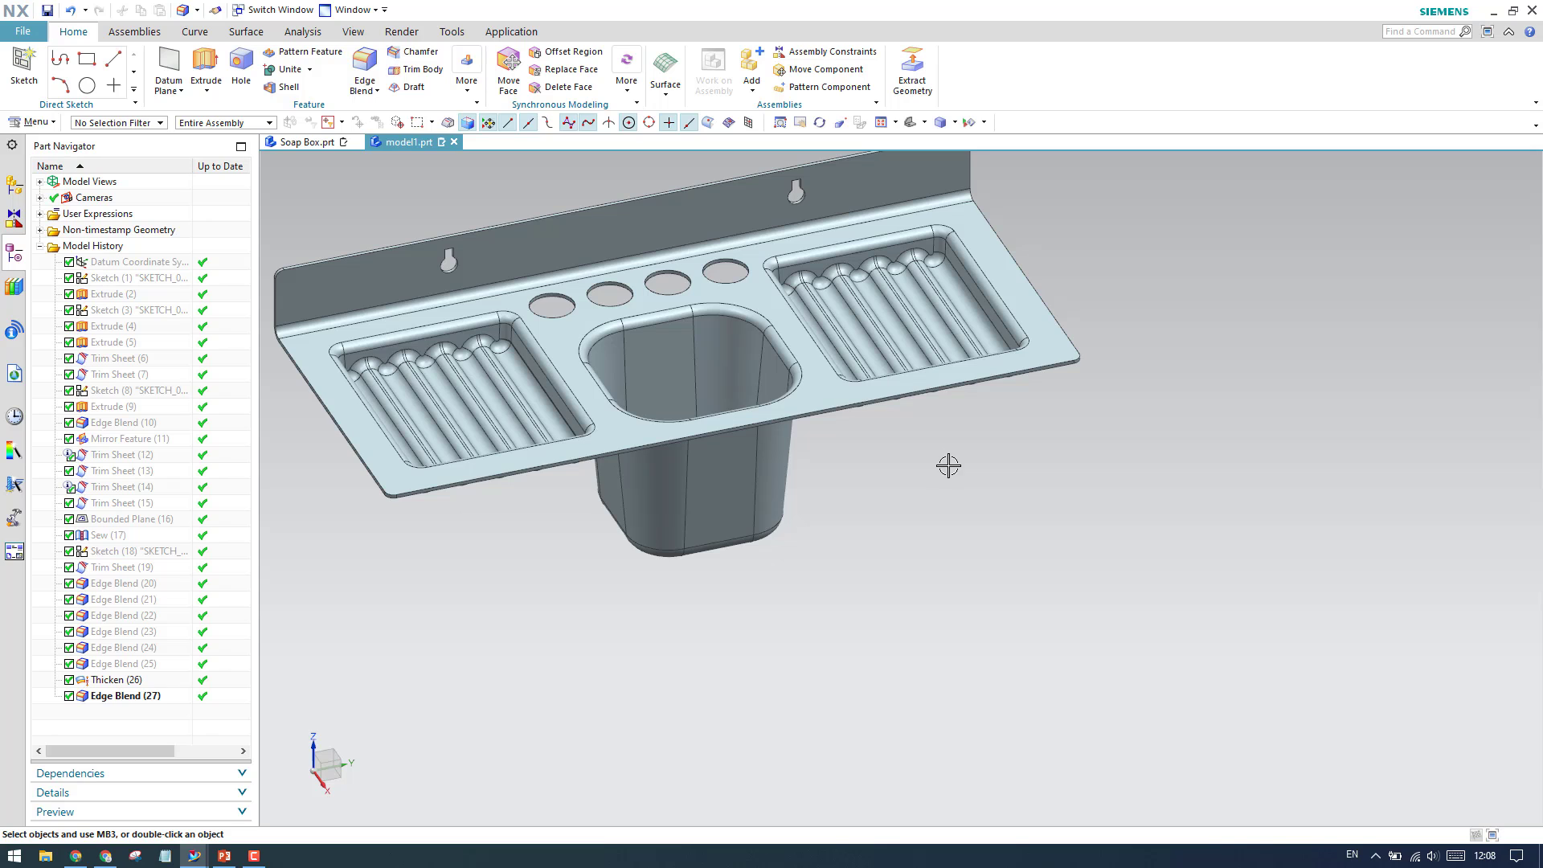
pyautogui.moveTo(987, 476); pyautogui.dragTo(716, 629, button='middle')
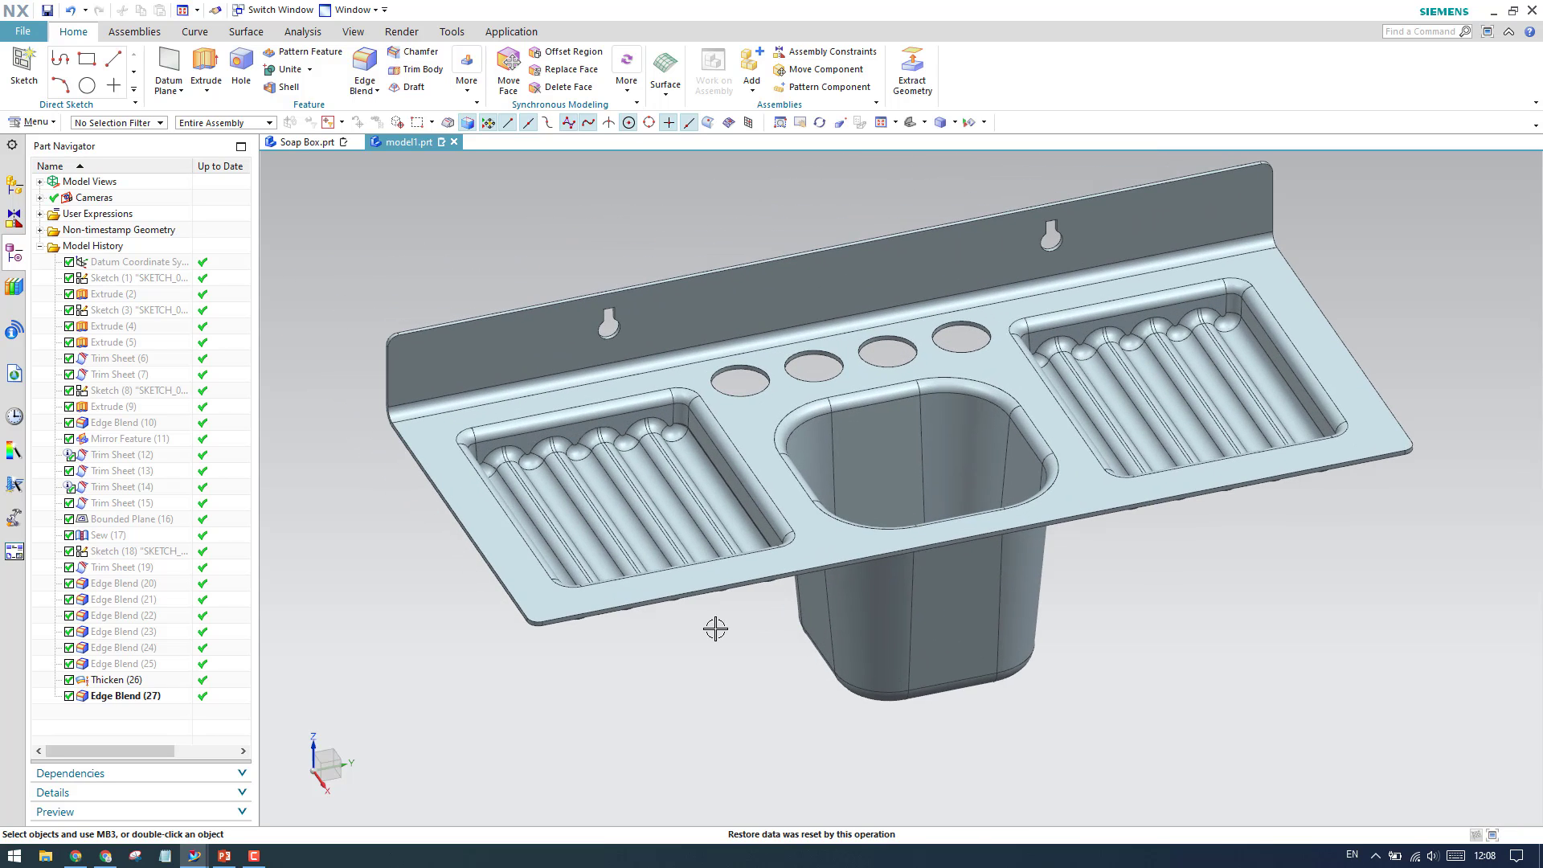